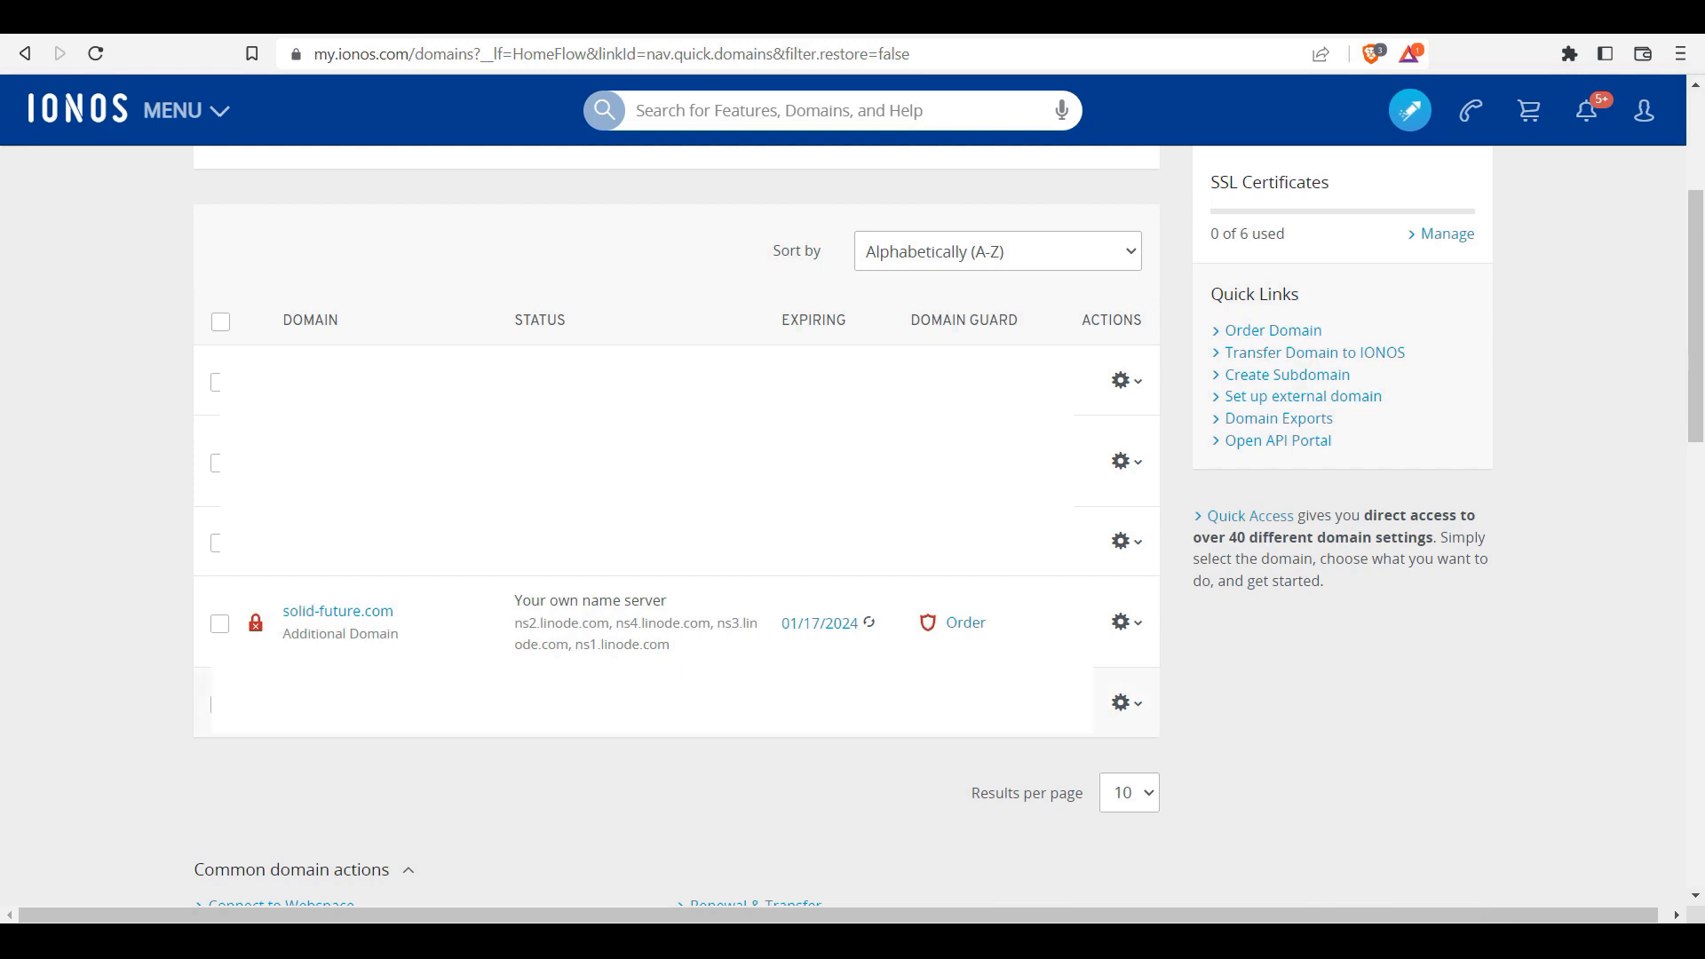
Step: Open solid-future.com from the IONOS Domains list and review its details page
left_click(369, 613)
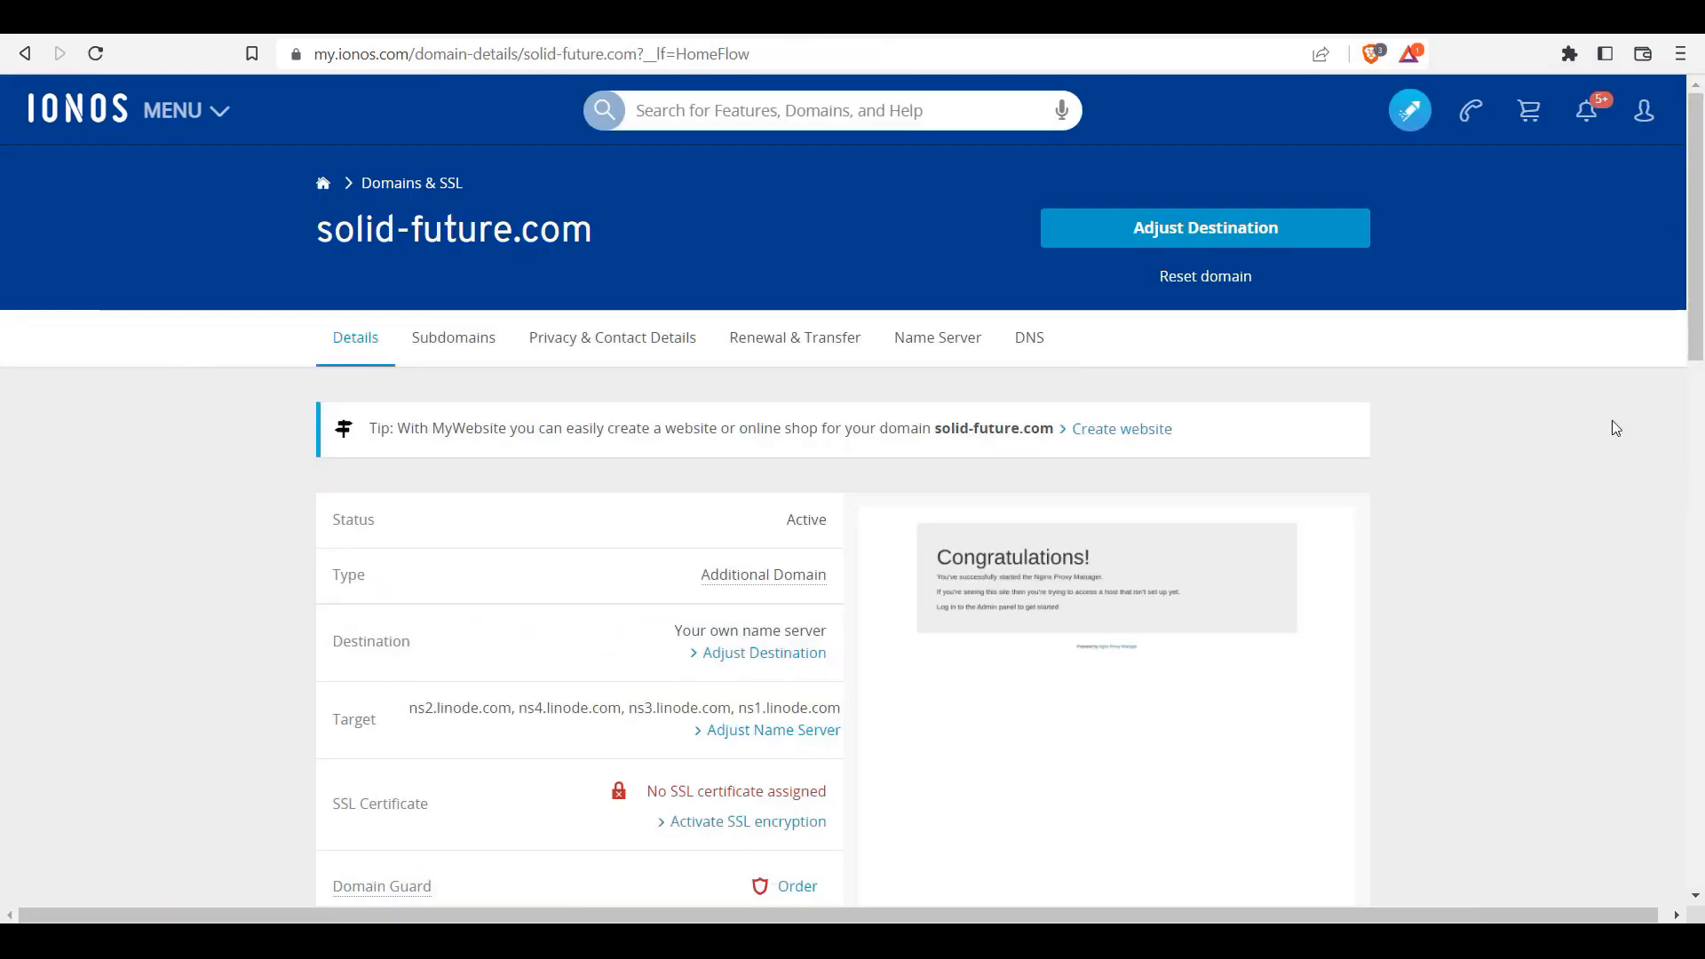
left_click_drag(1690, 173, 1701, 222)
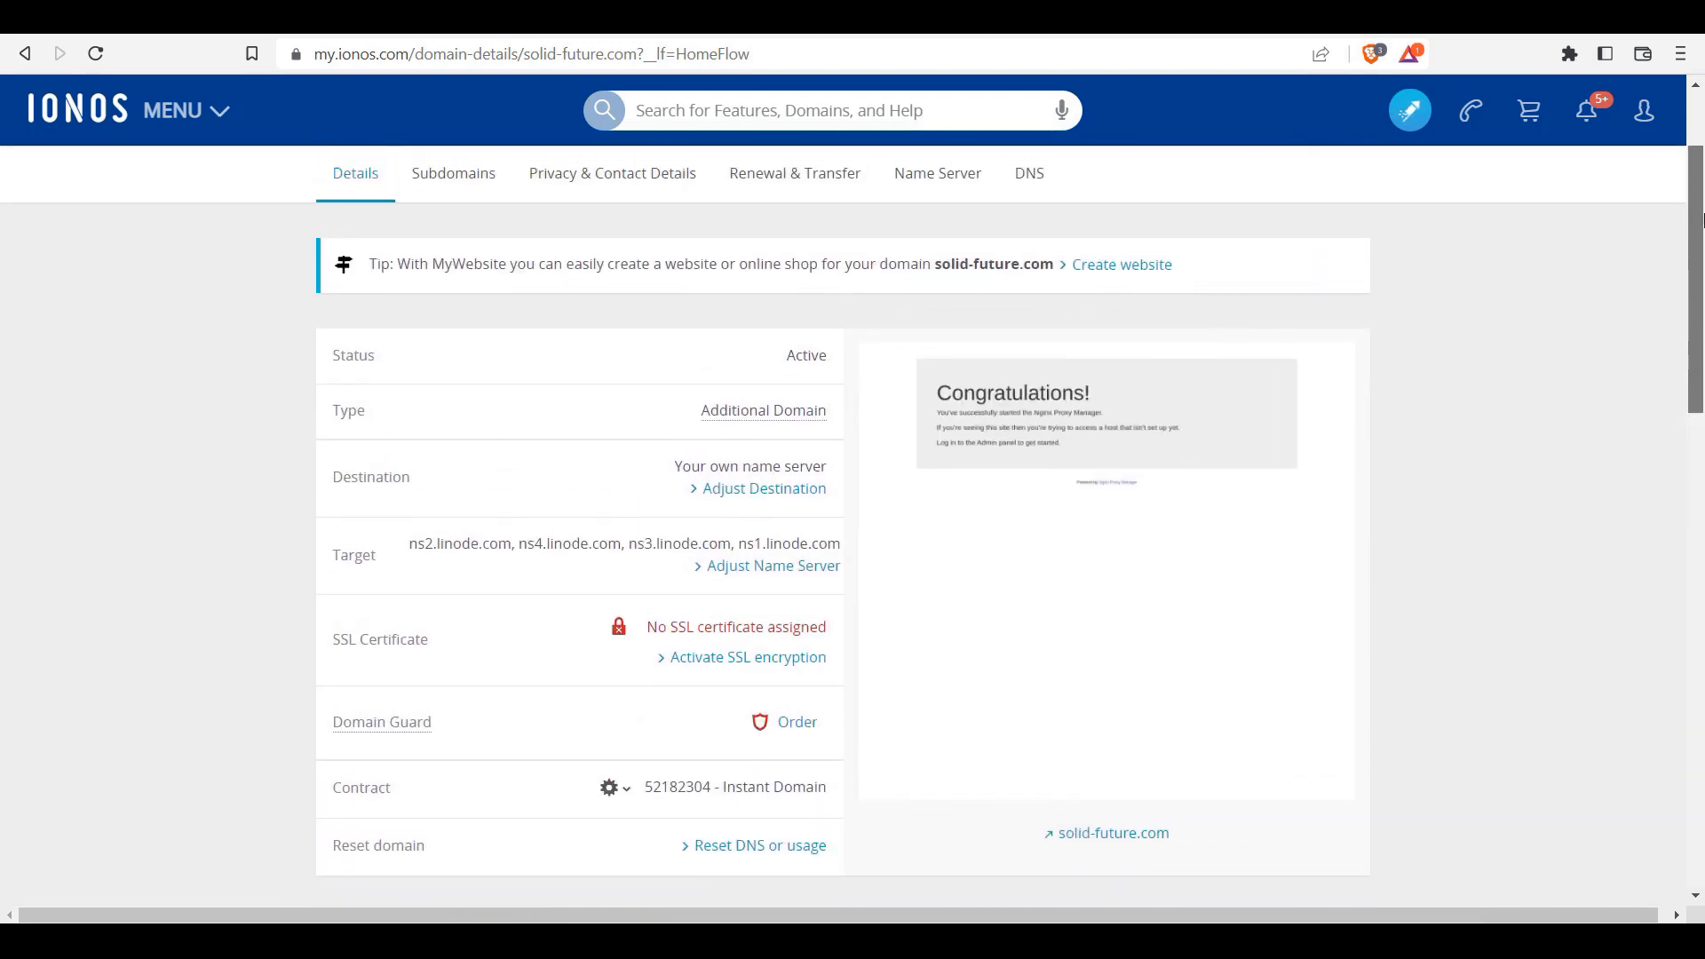
left_click_drag(1704, 220, 1703, 211)
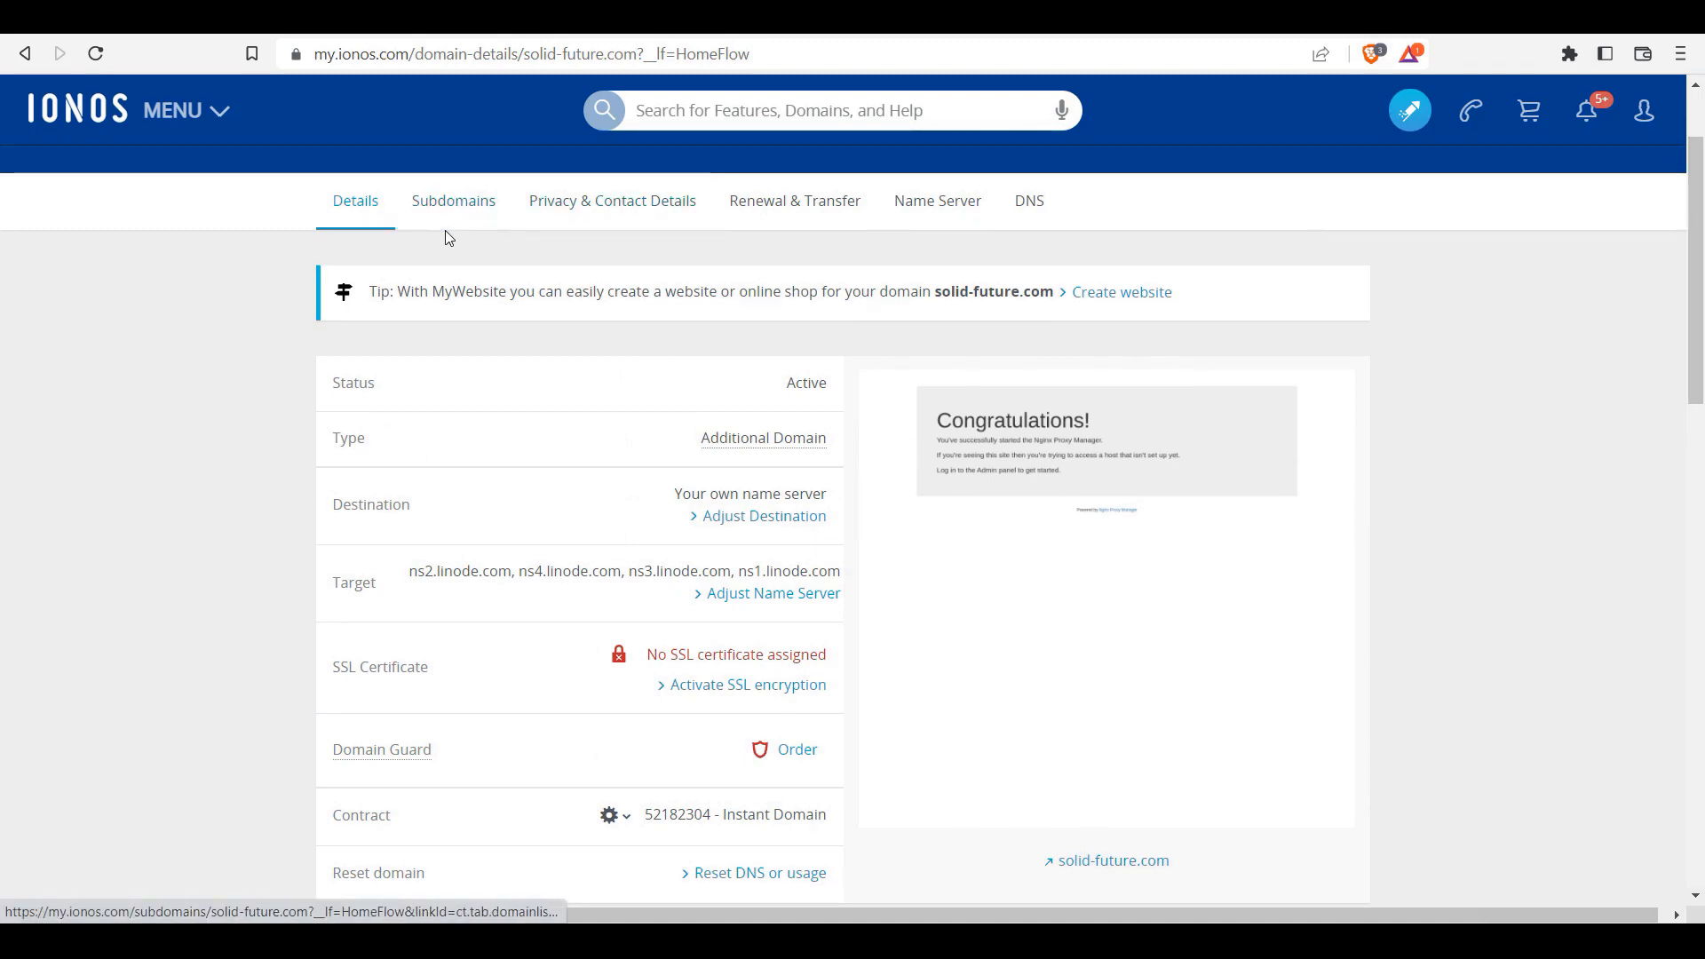
Step: Show the solid-future.com Subdomains tab, currently listing only mail.solid-future.com
left_click(432, 207)
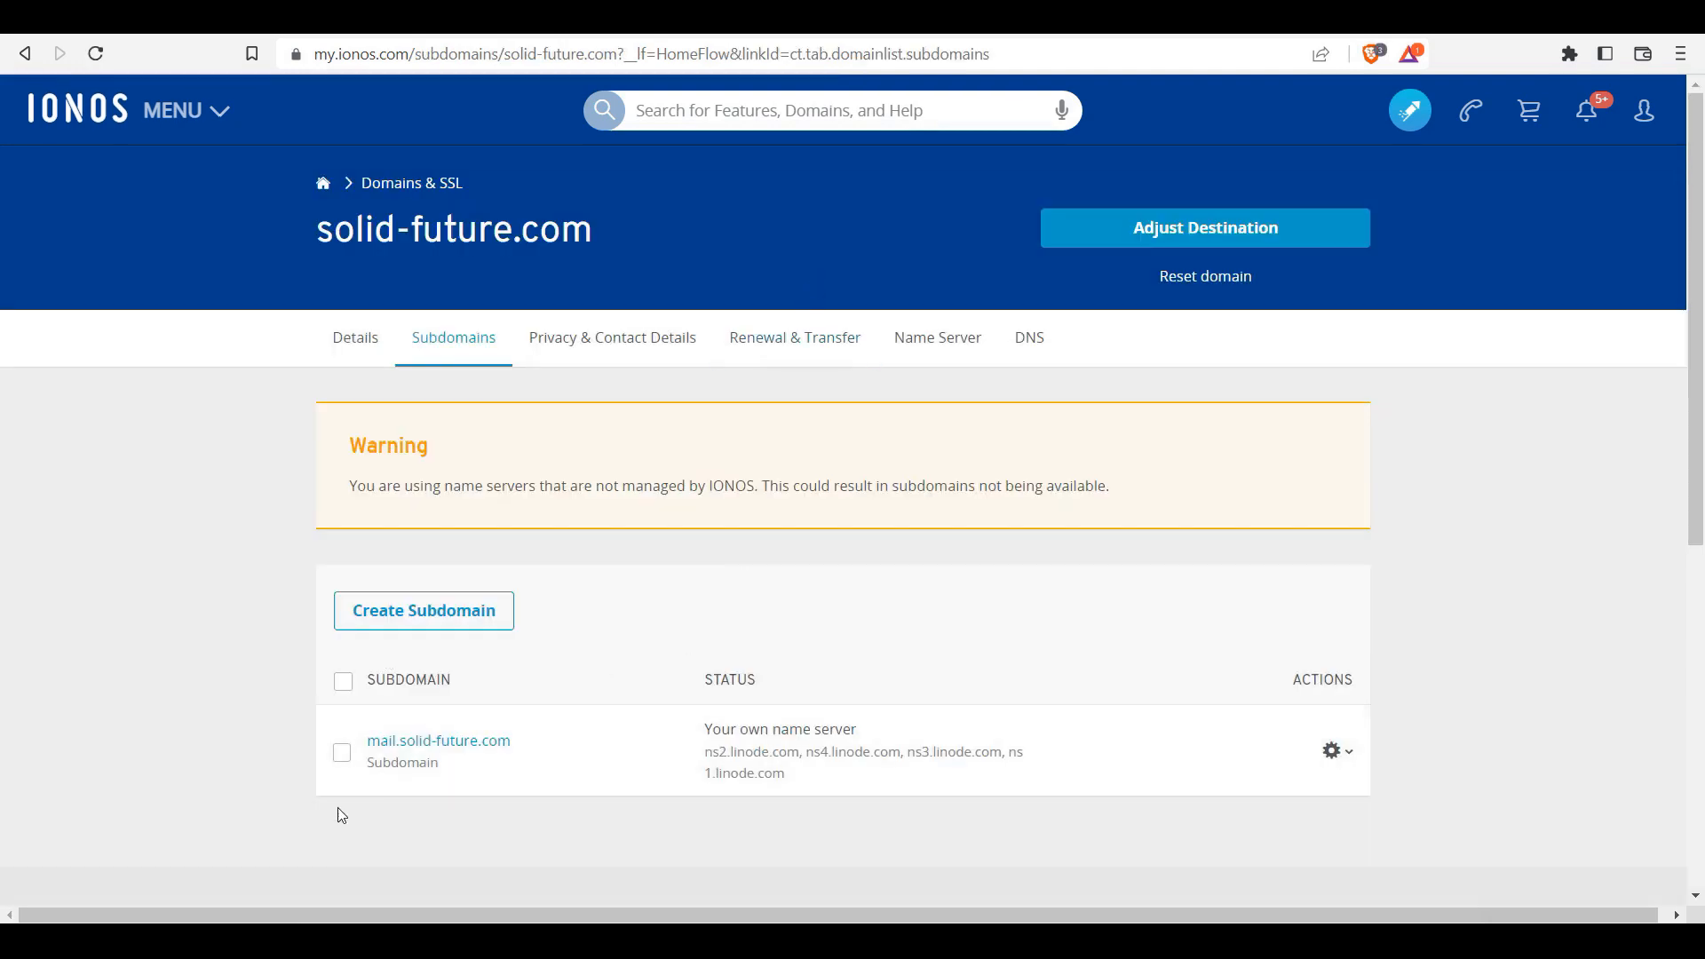
left_click_drag(382, 611, 648, 606)
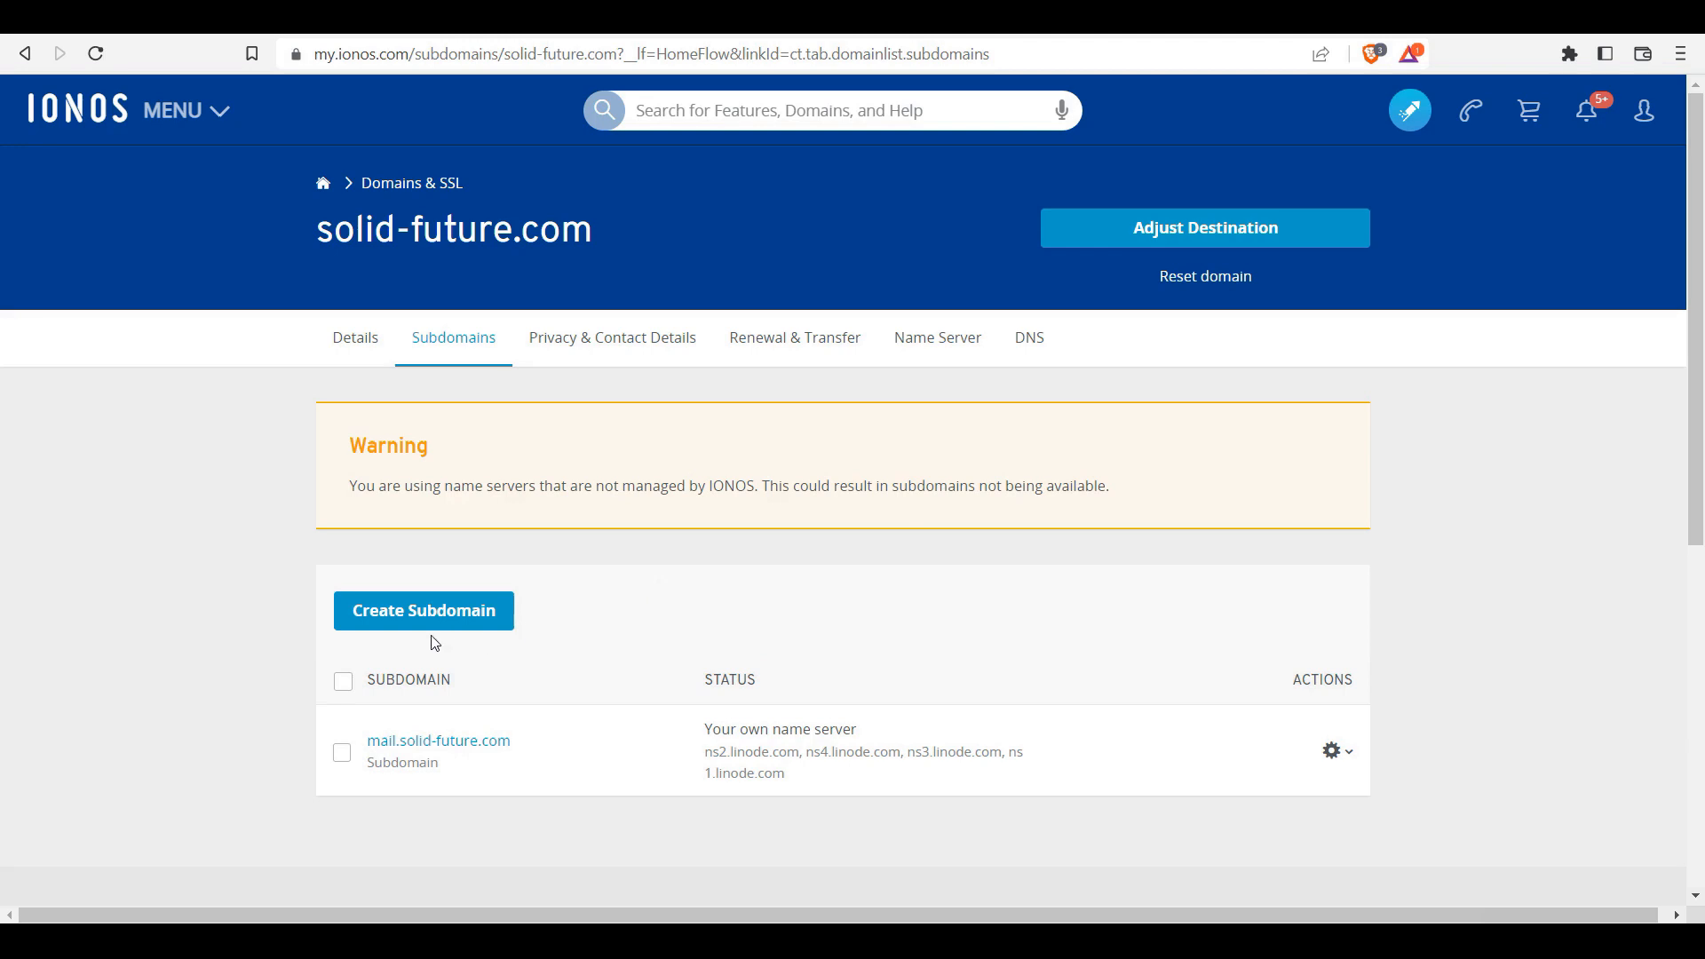
left_click(425, 611)
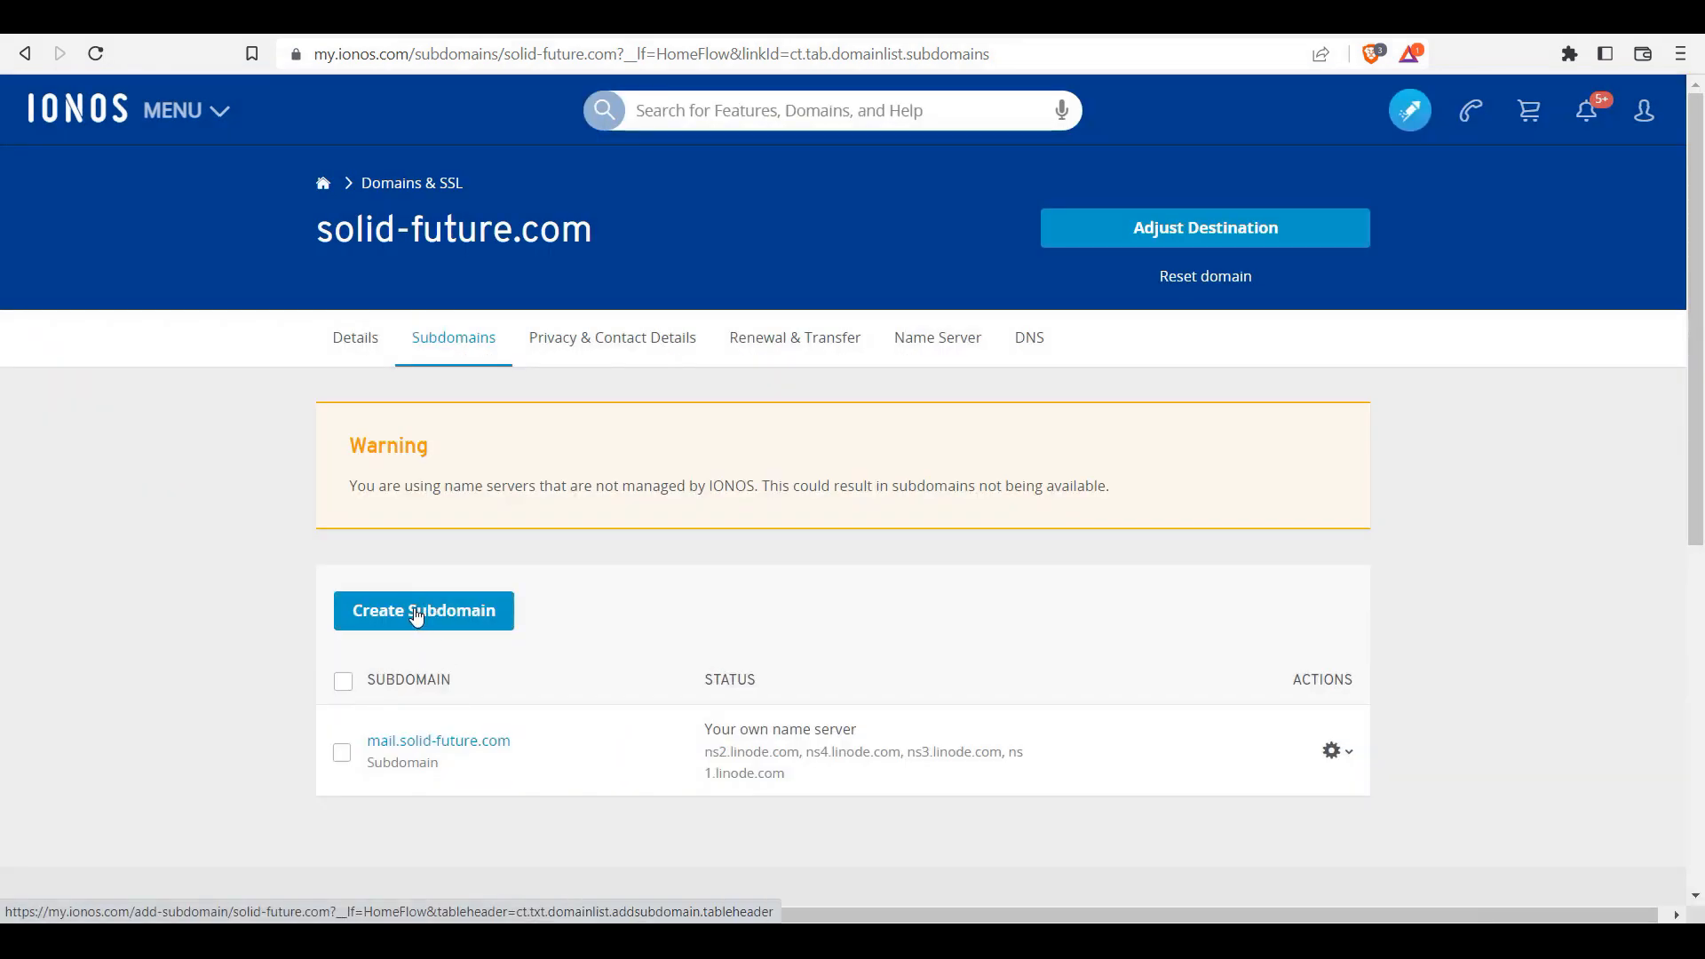
Step: Add the 'cloud' and 'admin' subdomains to solid-future.com, then close the creation form
left_click(416, 613)
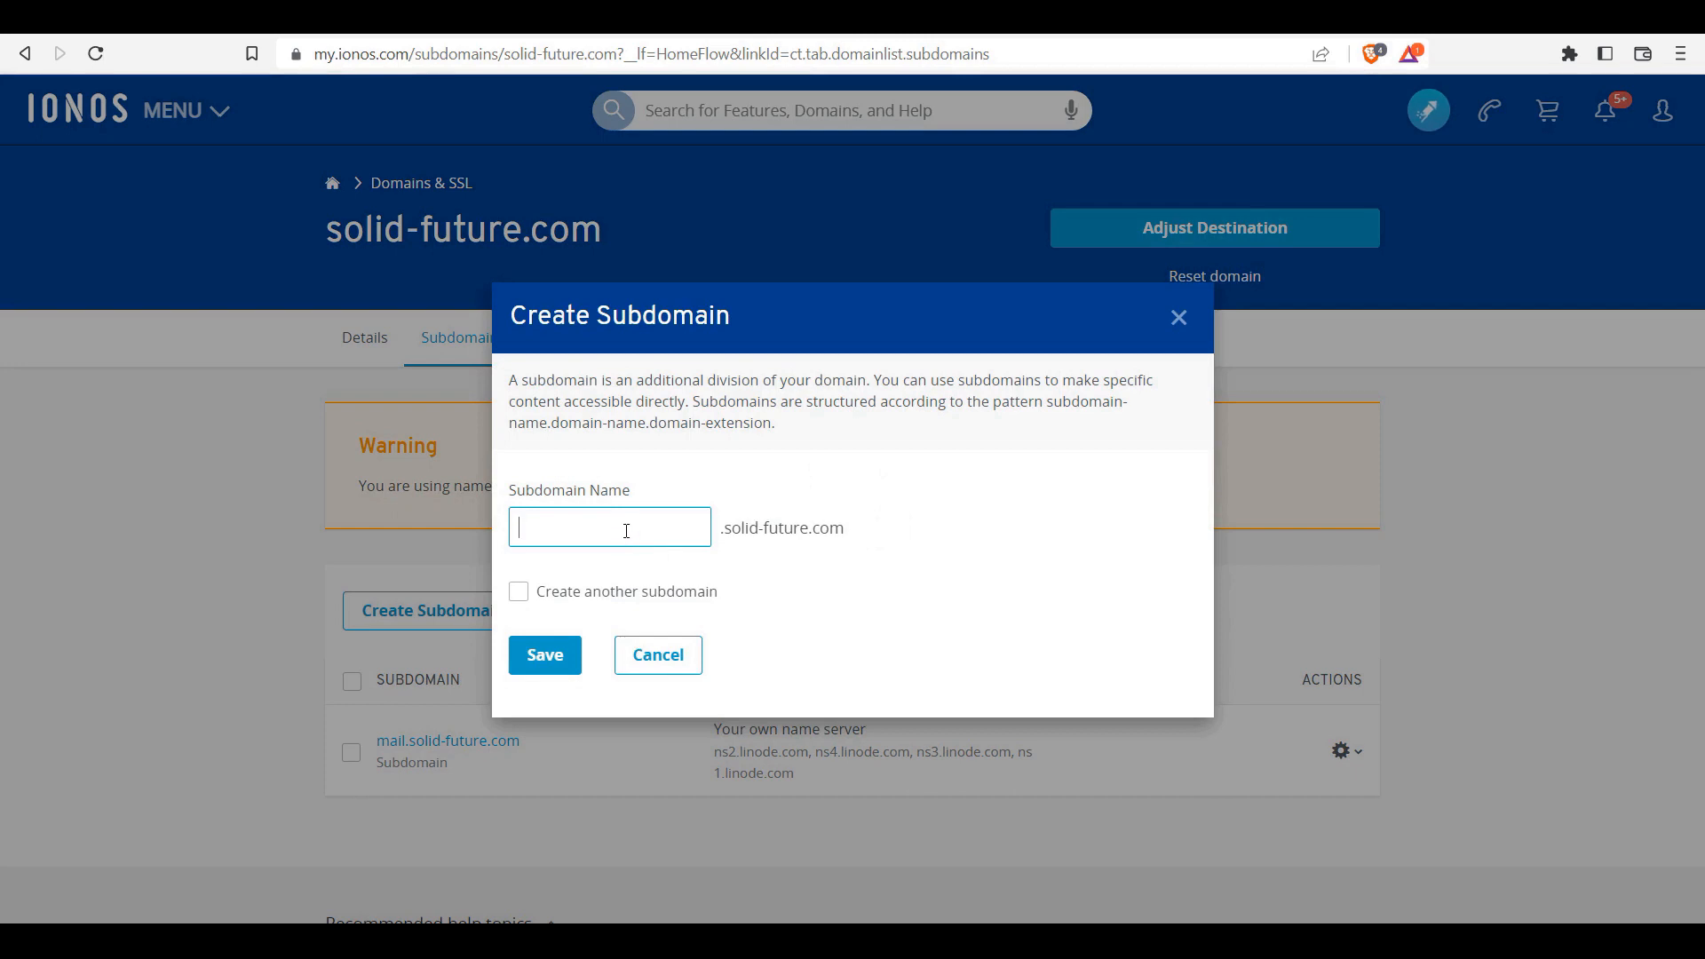
type("cloud")
left_click(519, 593)
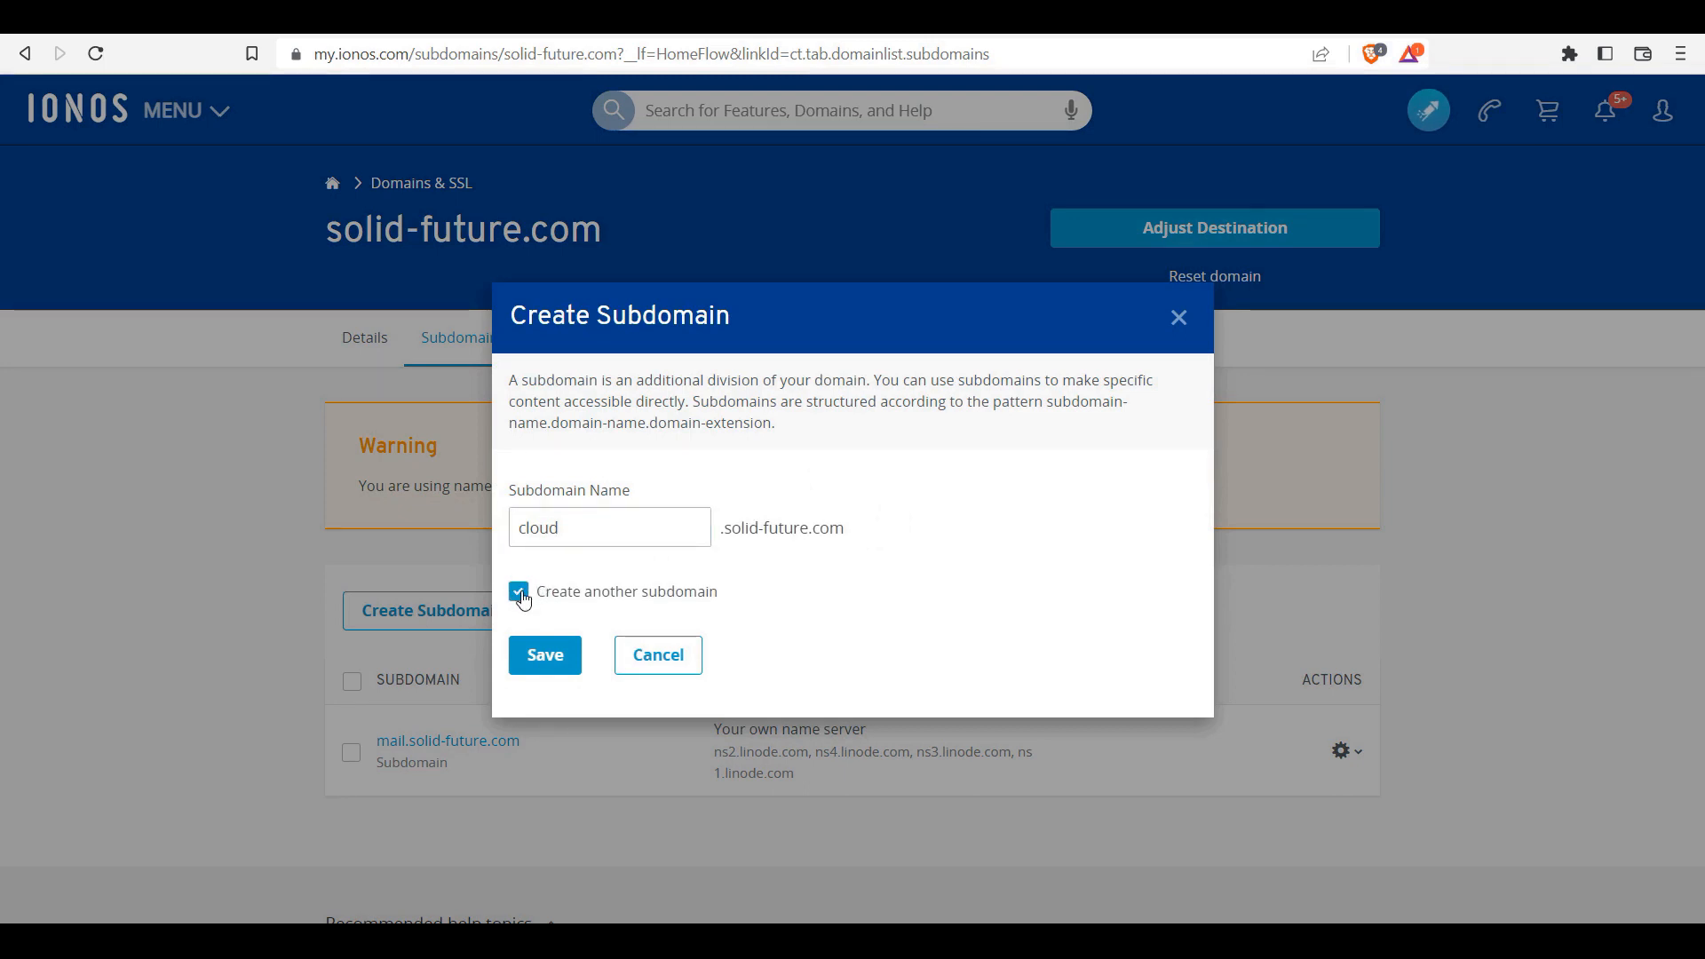
left_click(563, 651)
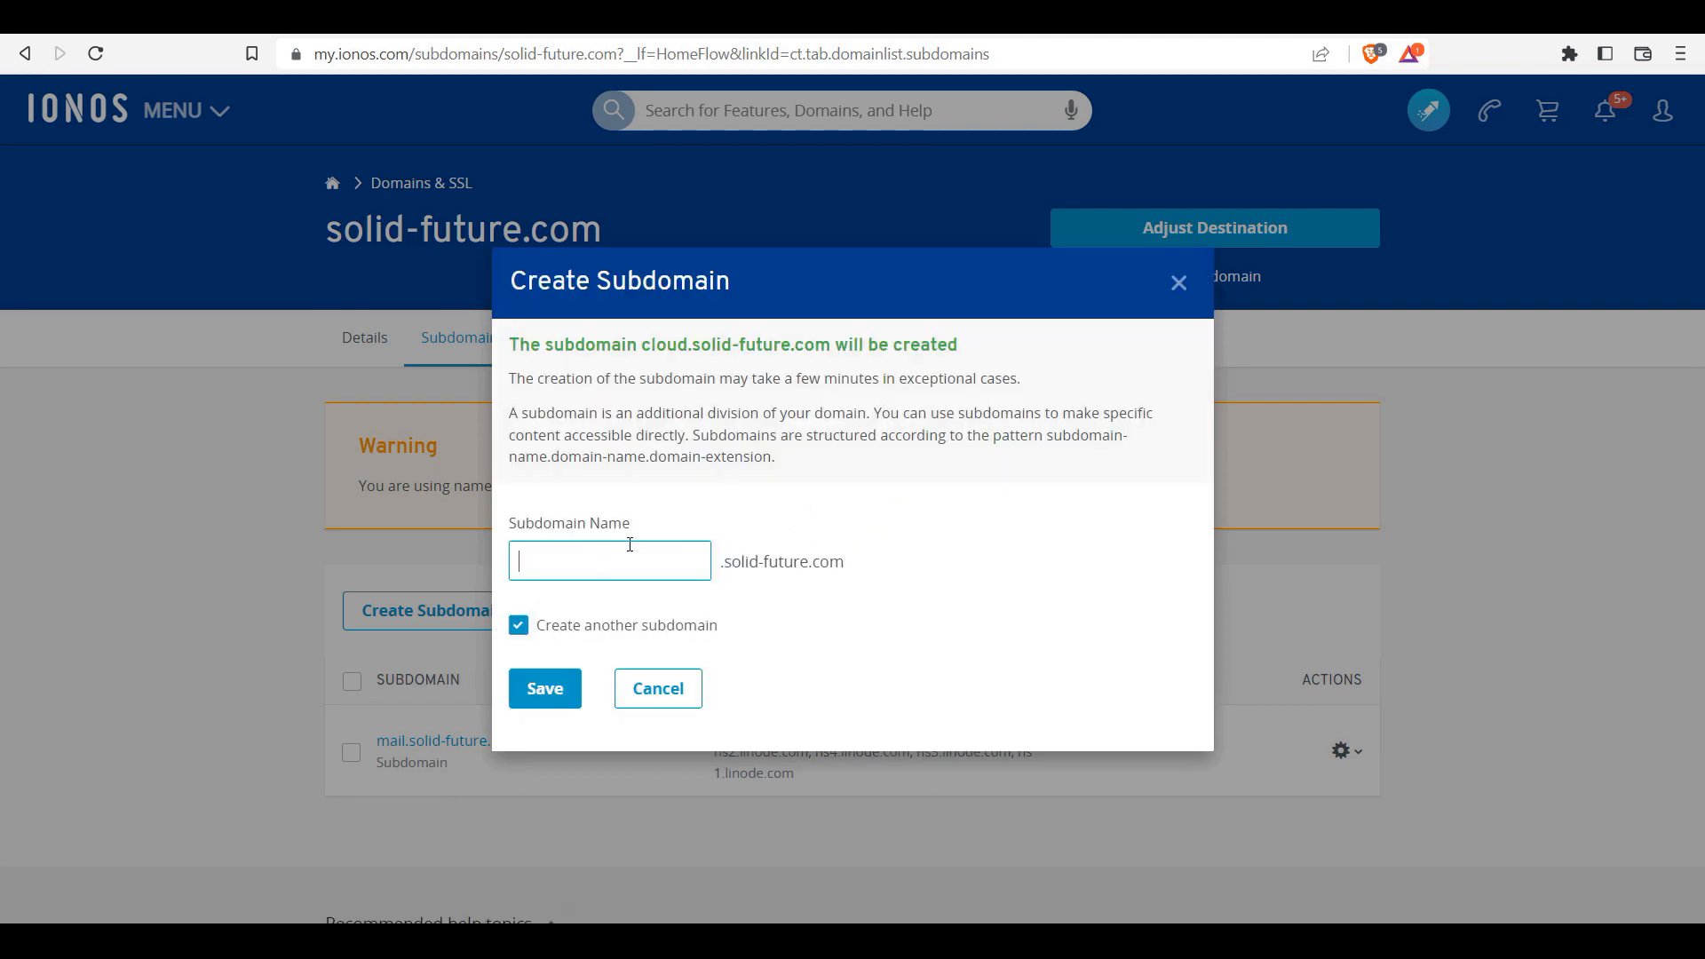
type("admin")
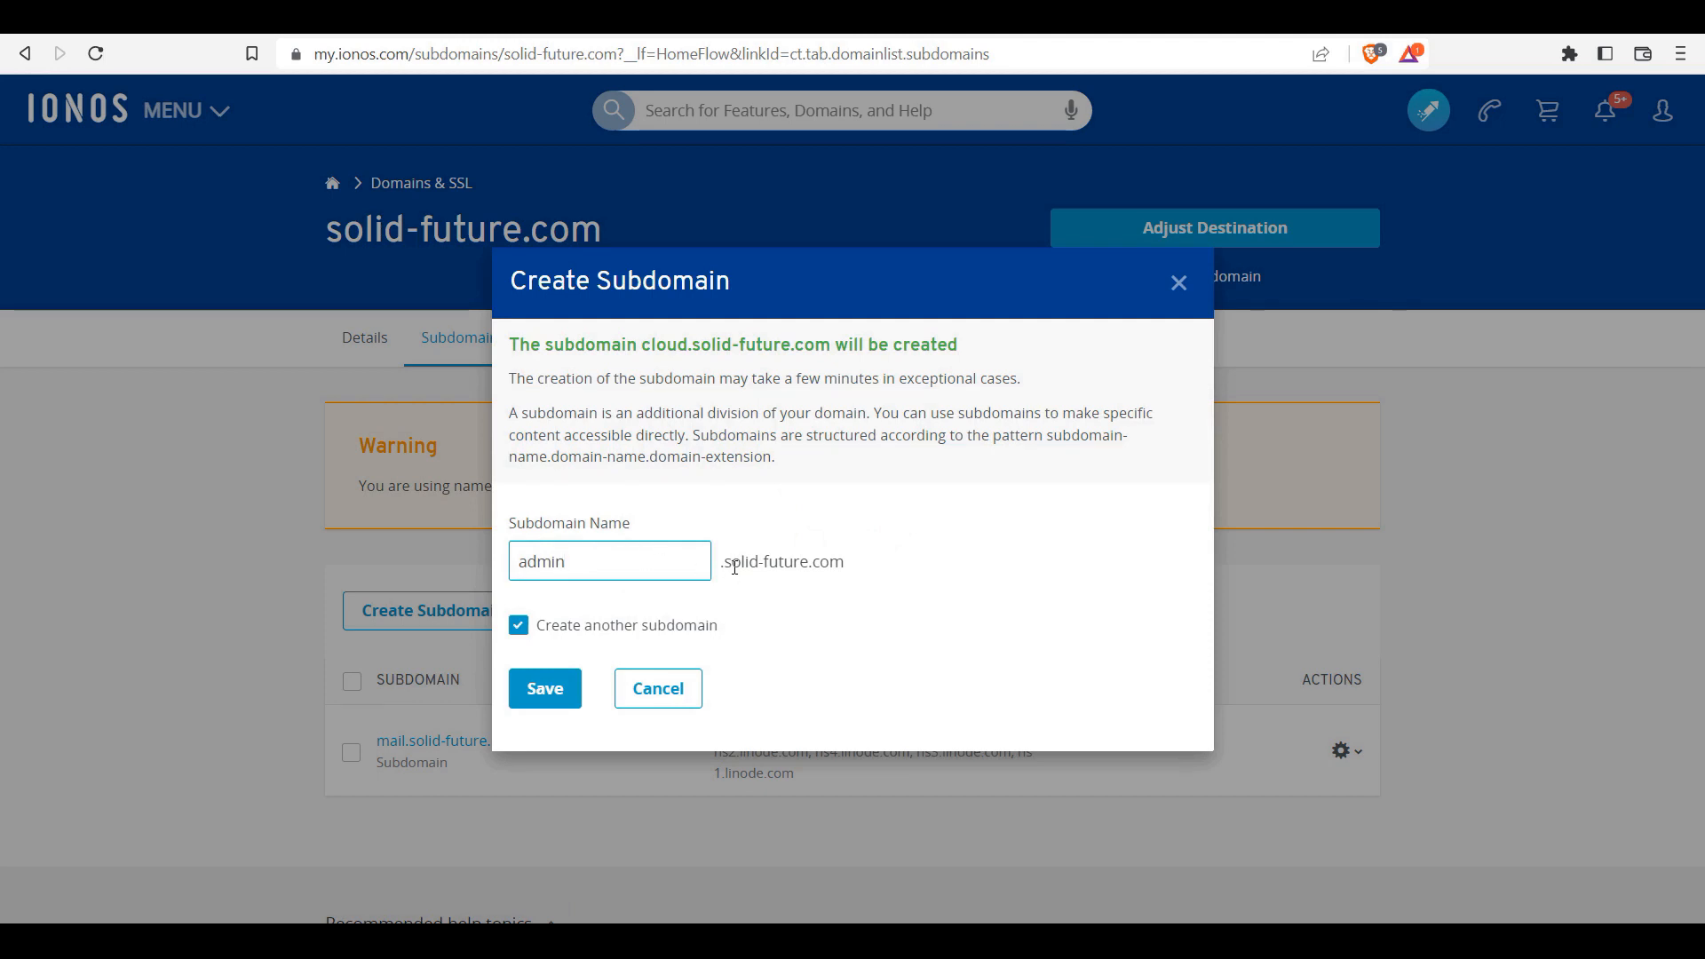
left_click(545, 690)
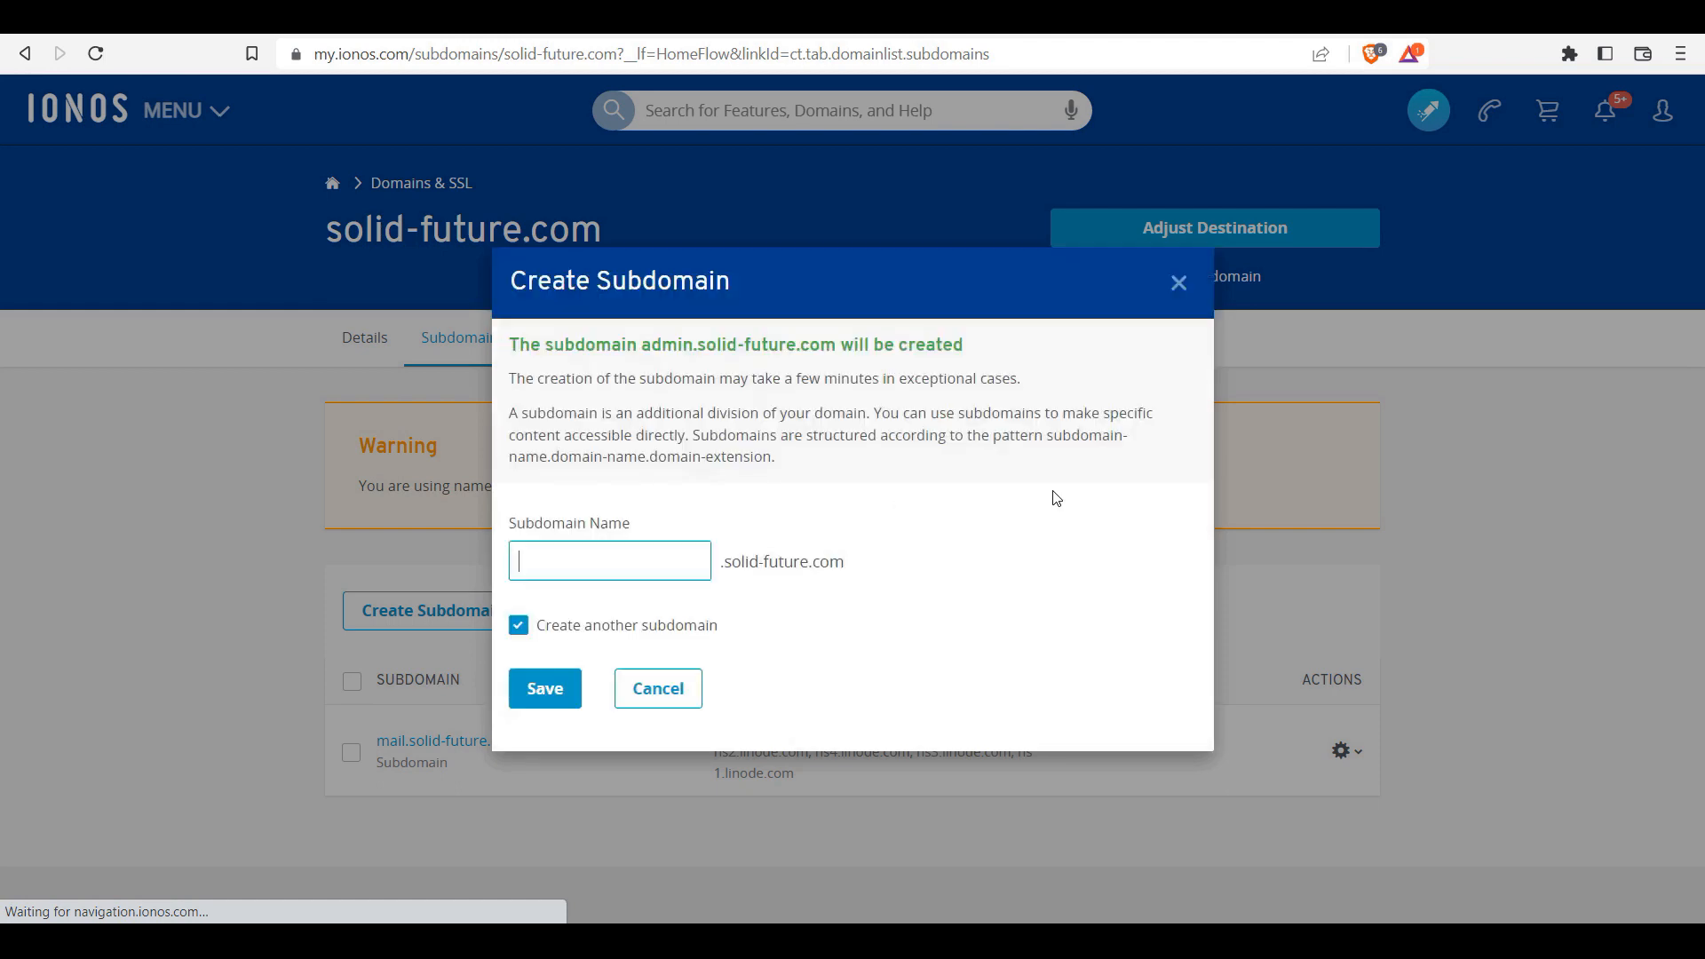
left_click(666, 691)
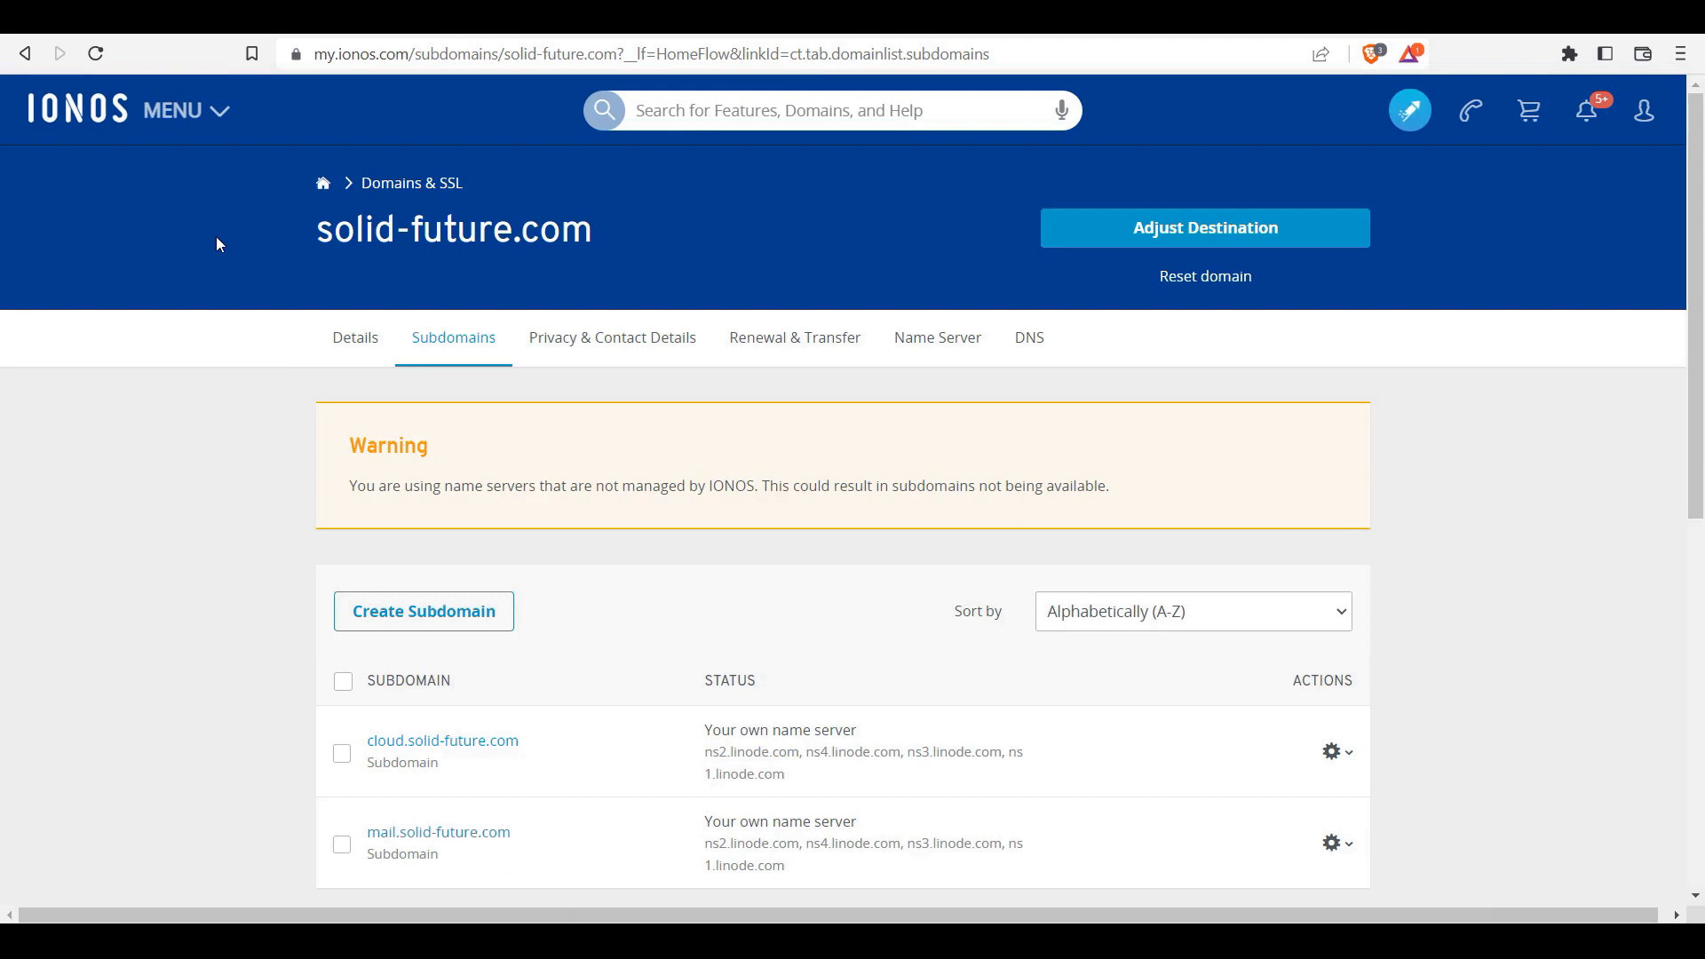
Step: Copy the Borgtech Linode's IPv4 address 172.105.166.74 from Linode Cloud Manager
left_click(373, 31)
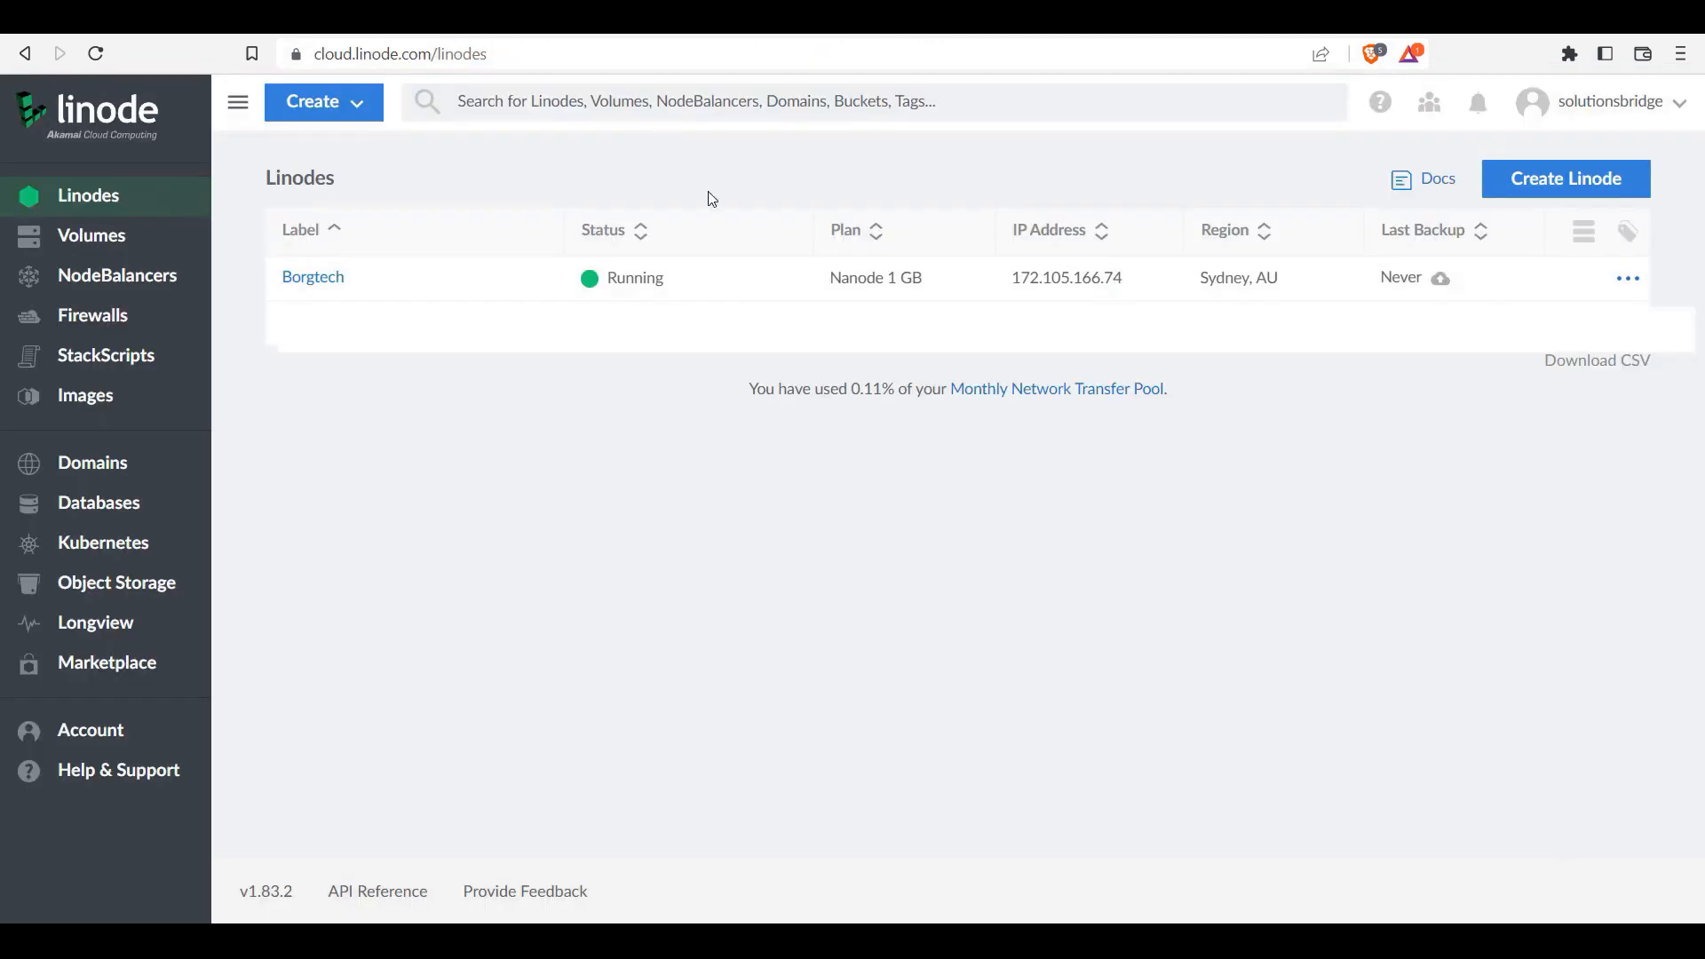
left_click(309, 279)
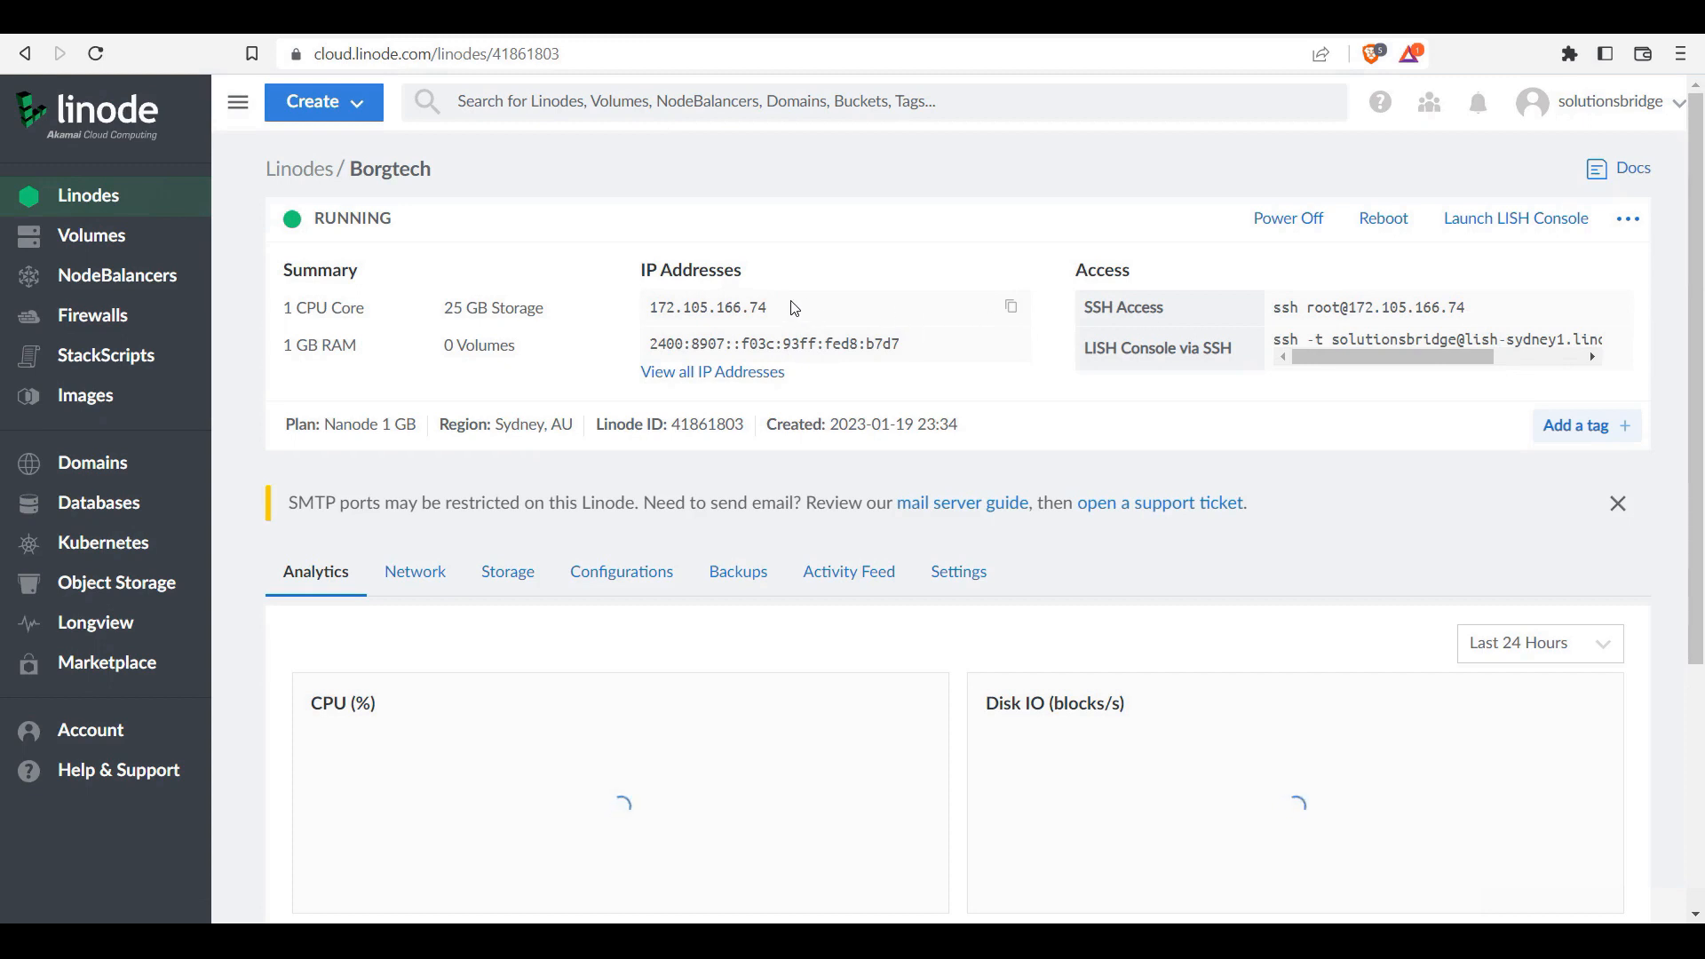
left_click(1012, 308)
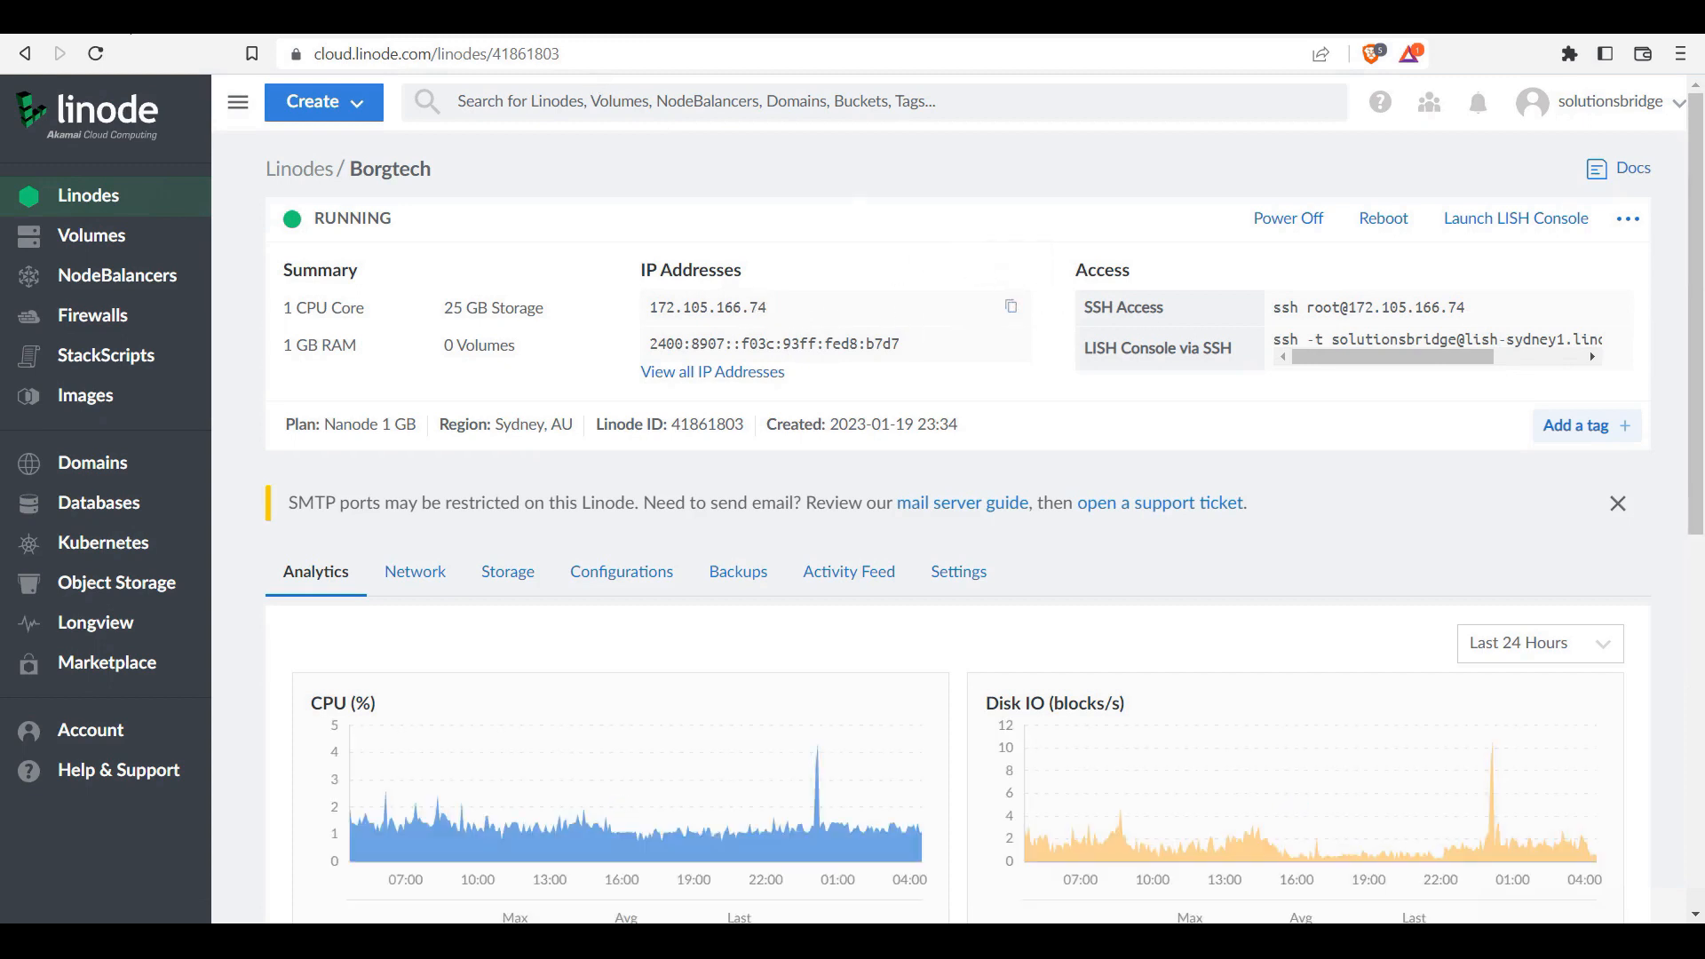
left_click(133, 19)
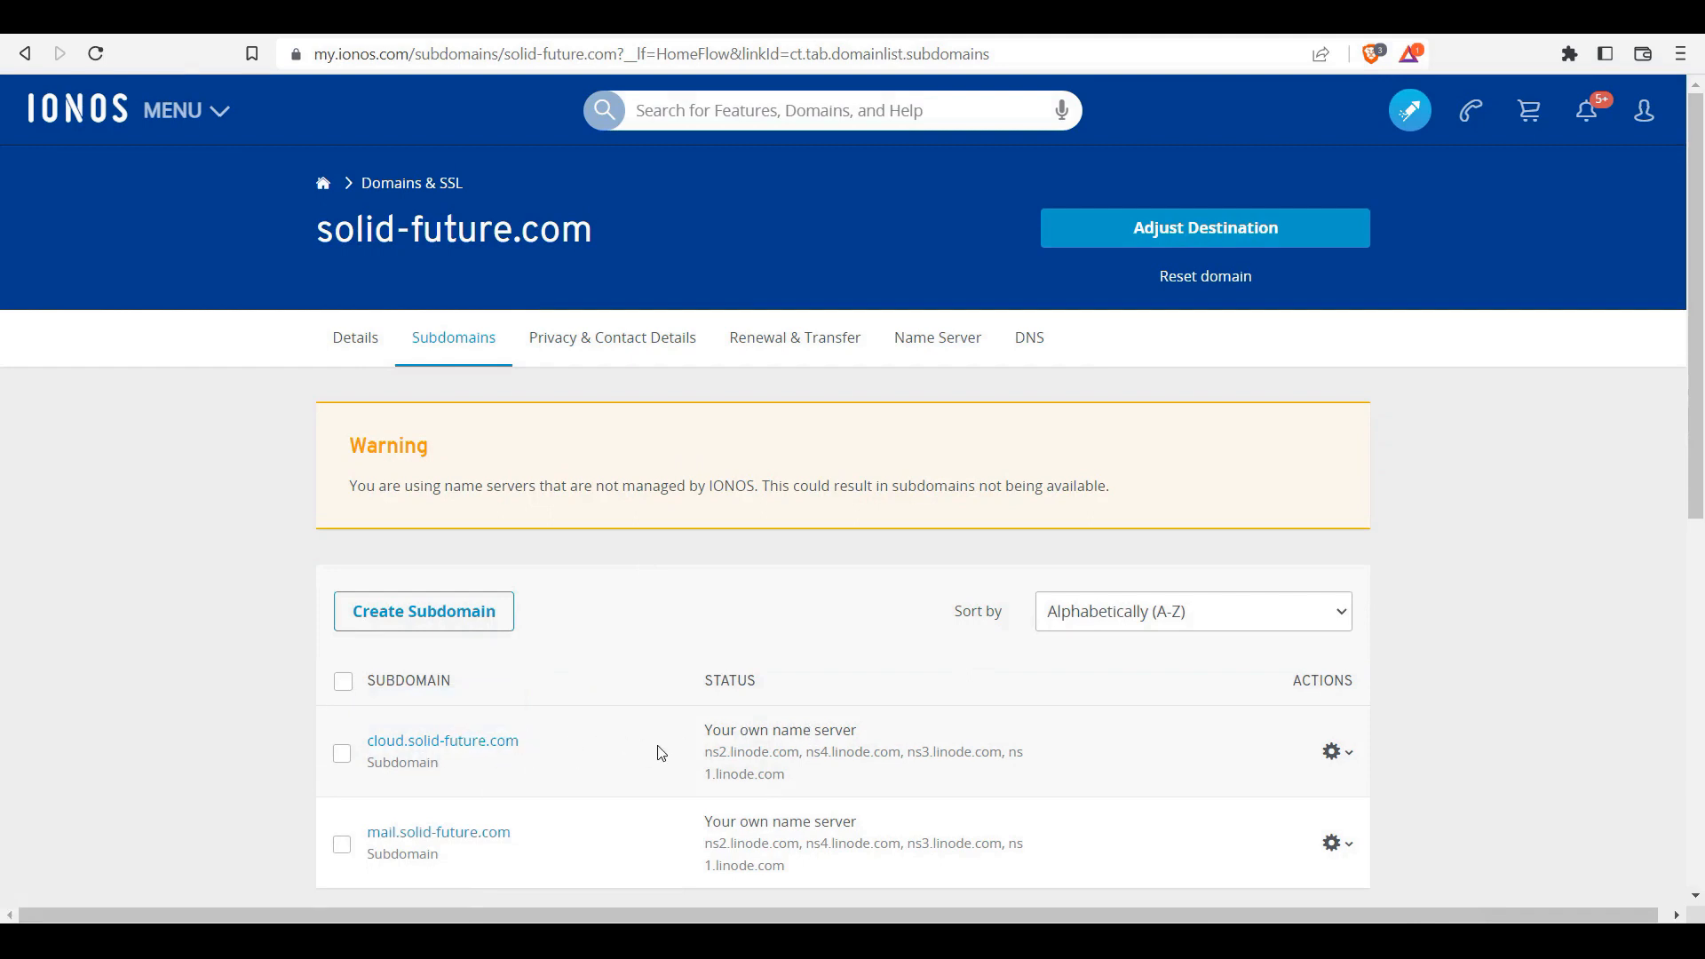
left_click(1346, 756)
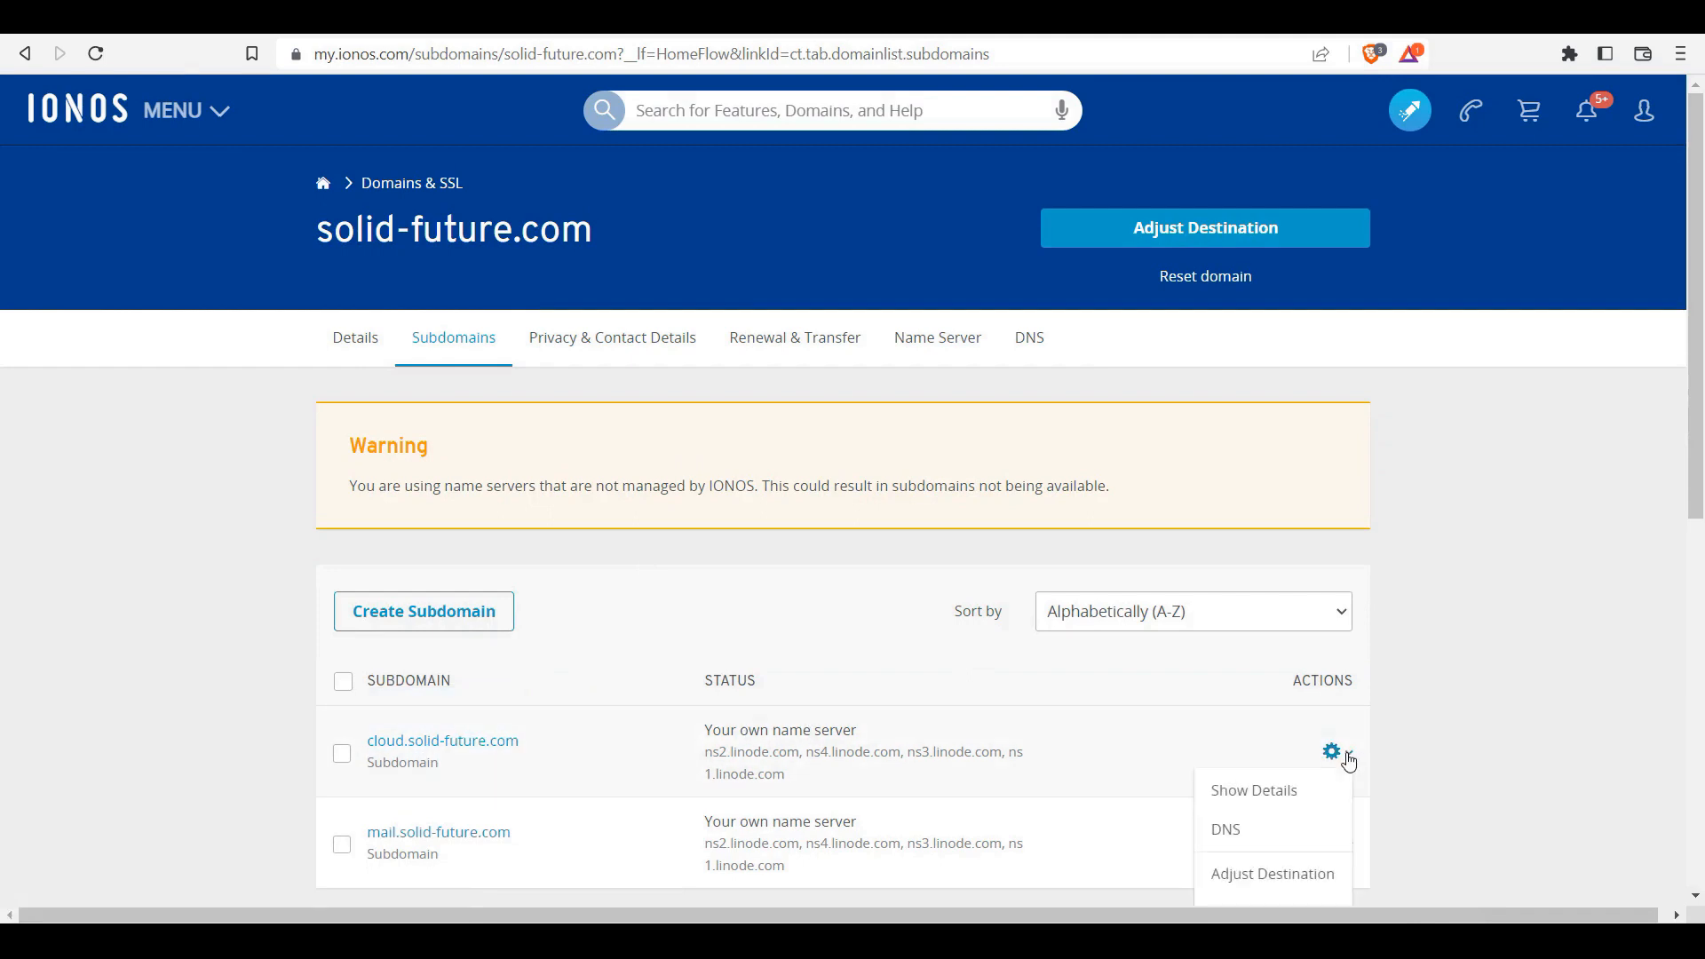
left_click(1229, 835)
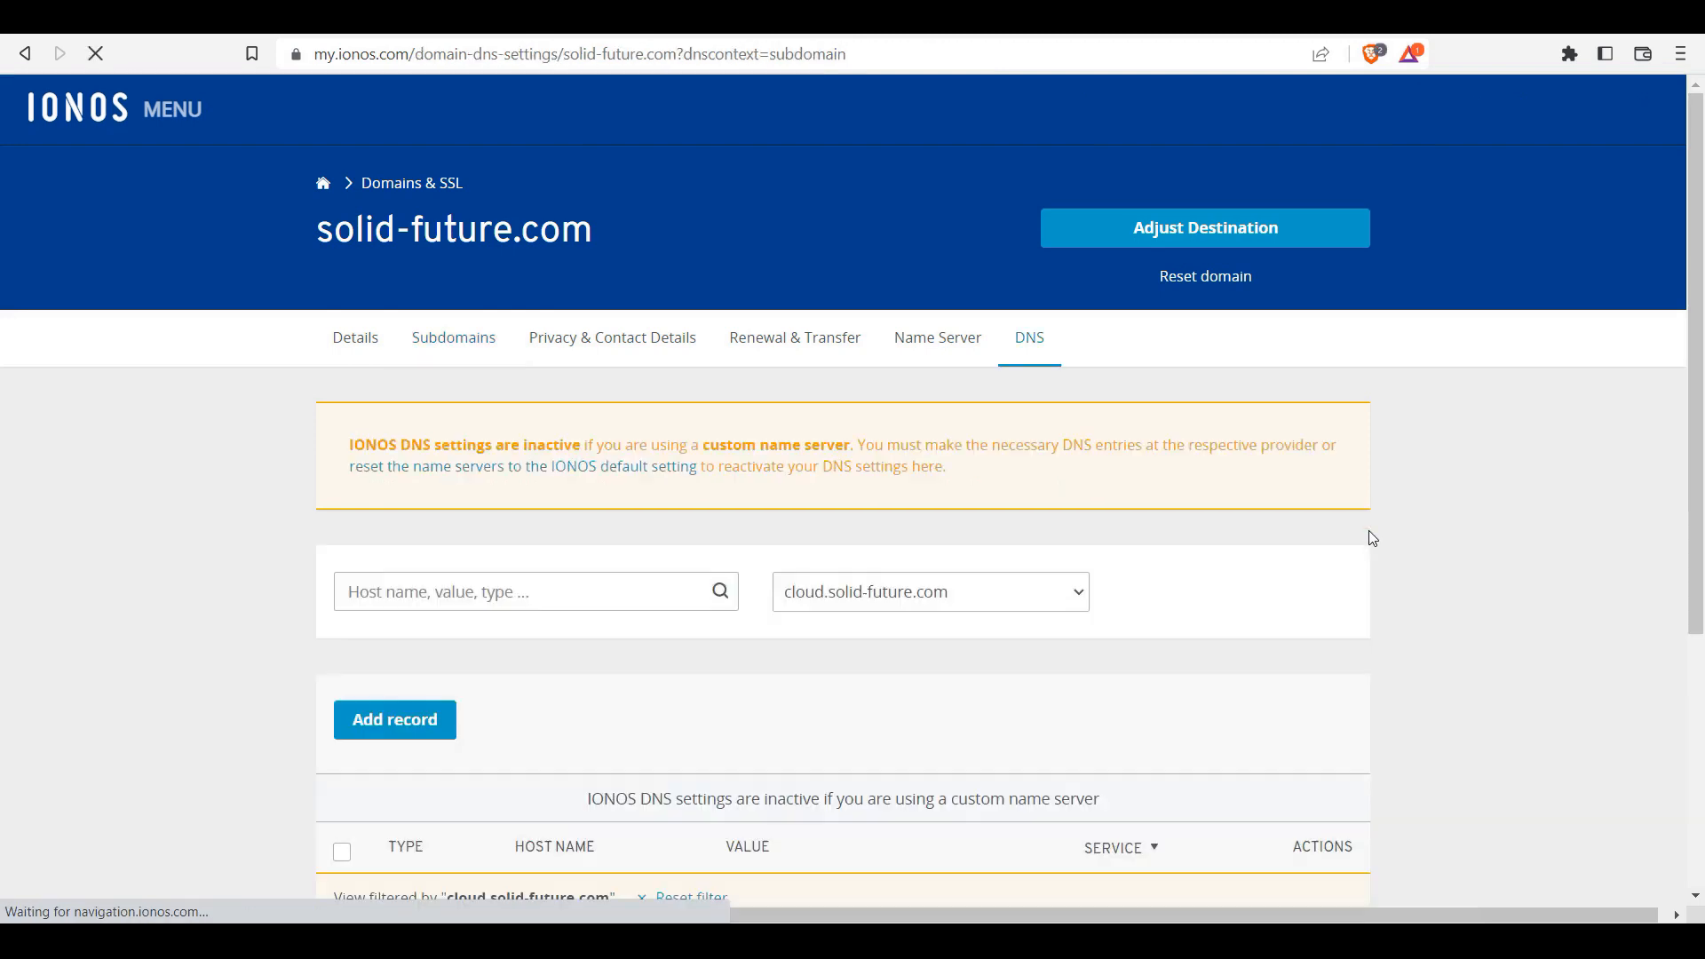
left_click_drag(1700, 145, 1699, 317)
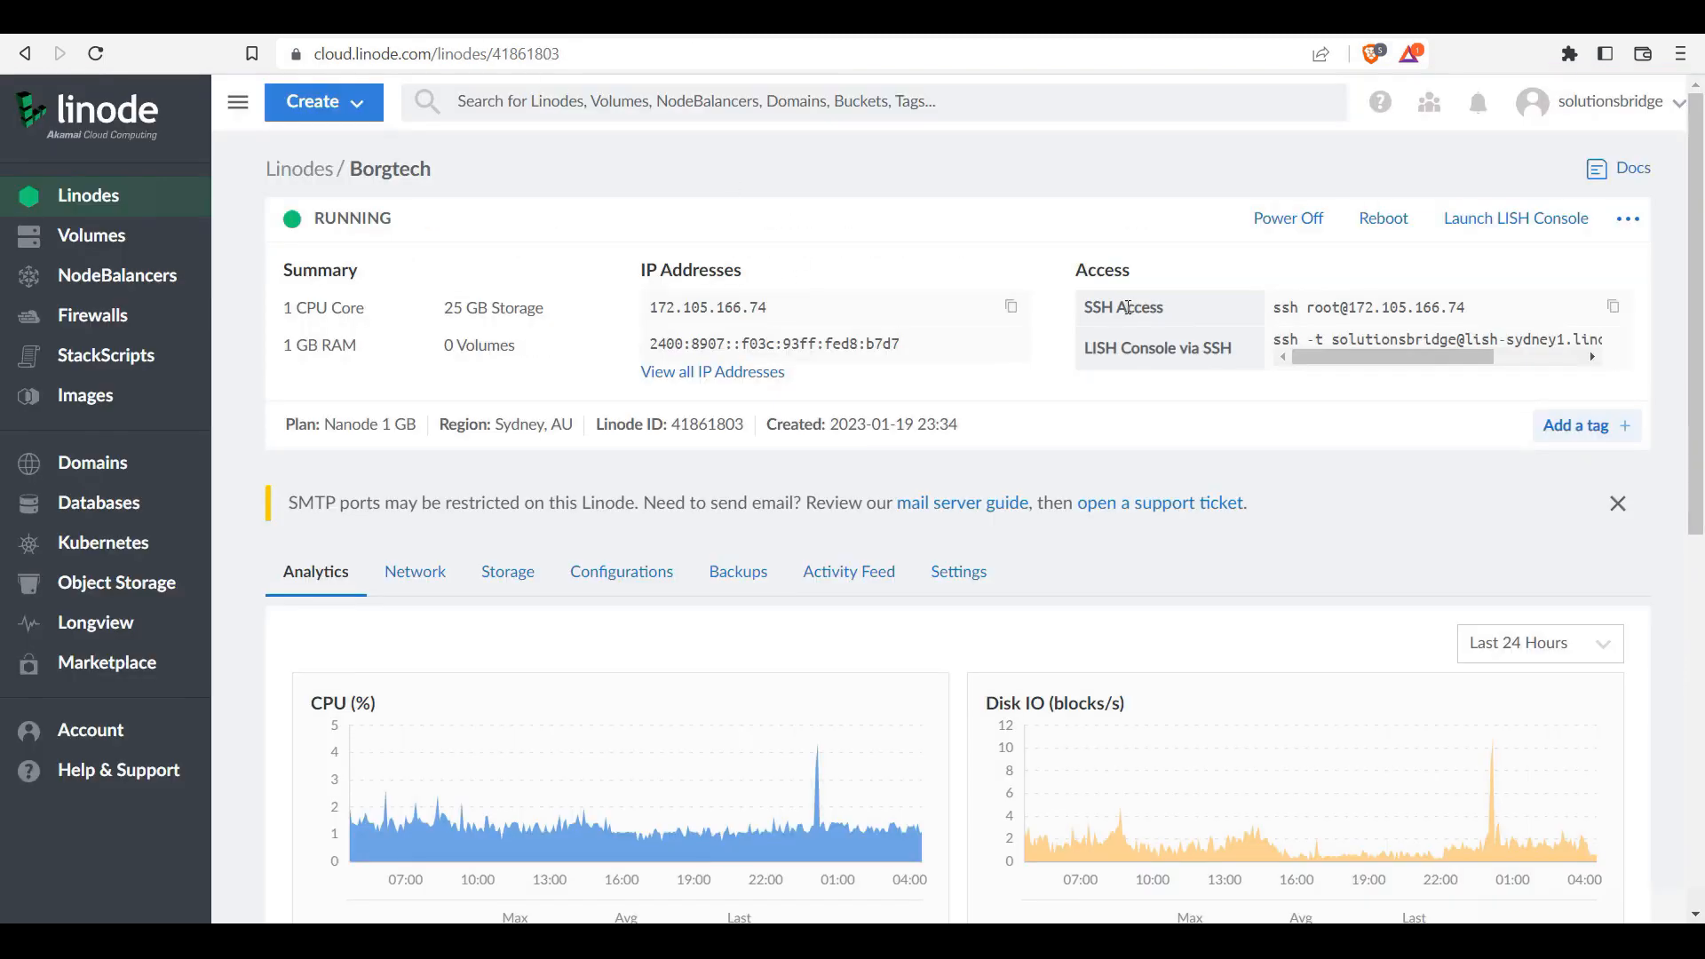
left_click(1011, 307)
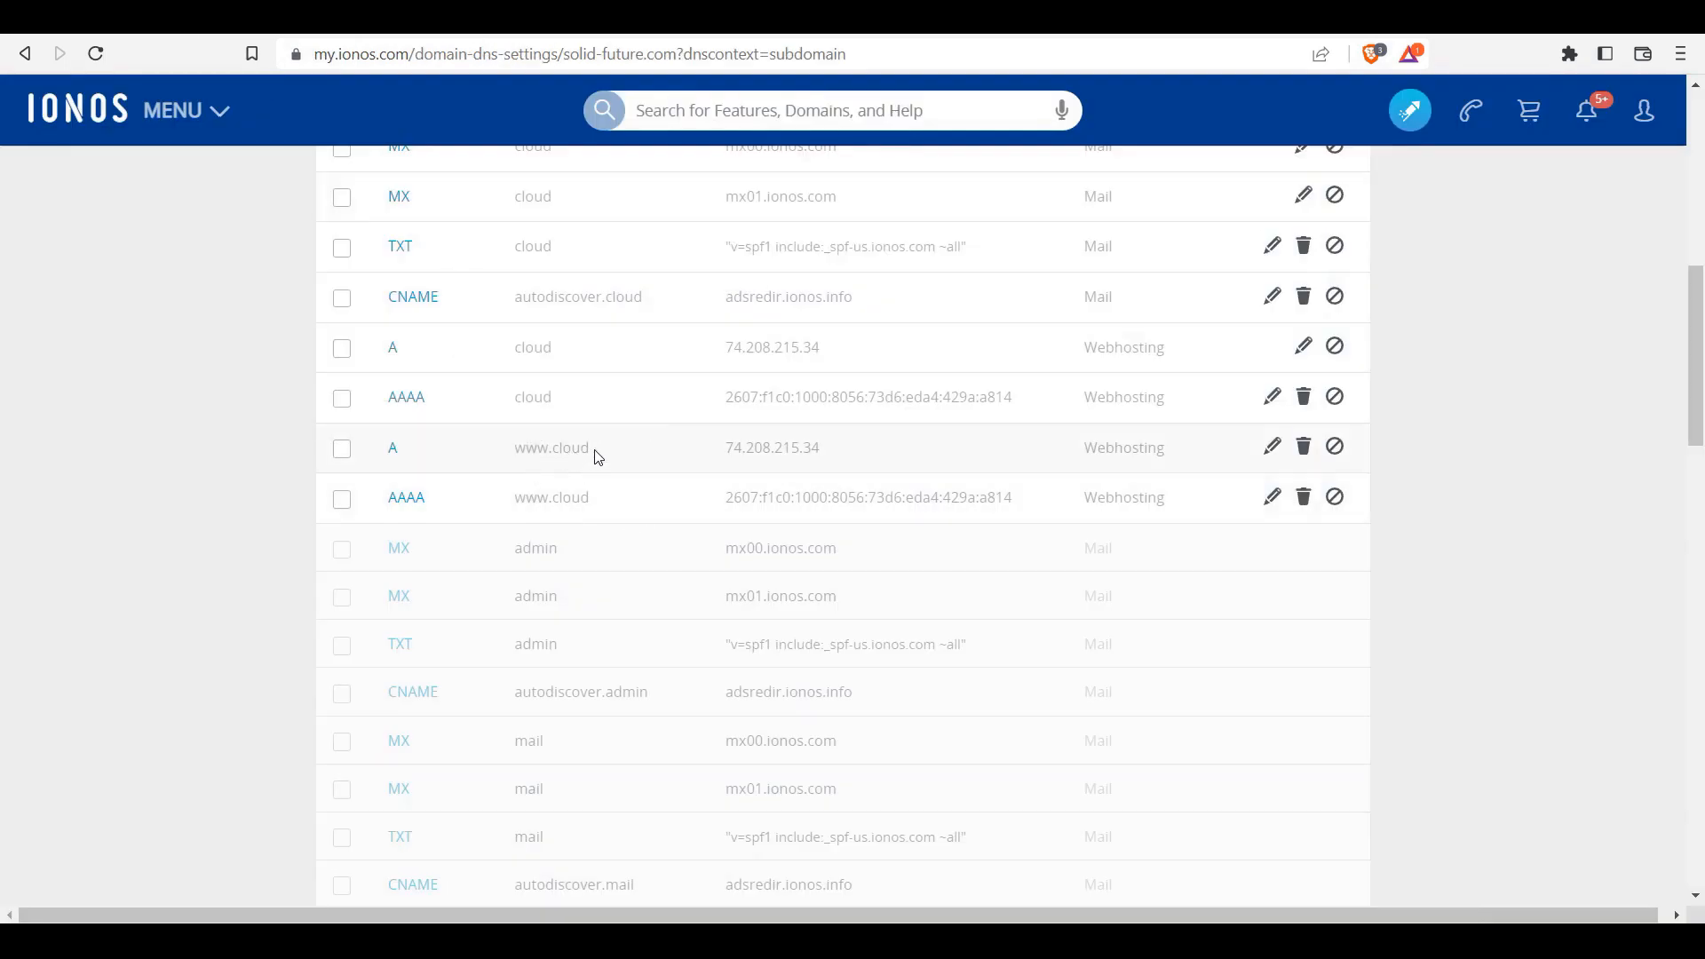
left_click(1275, 456)
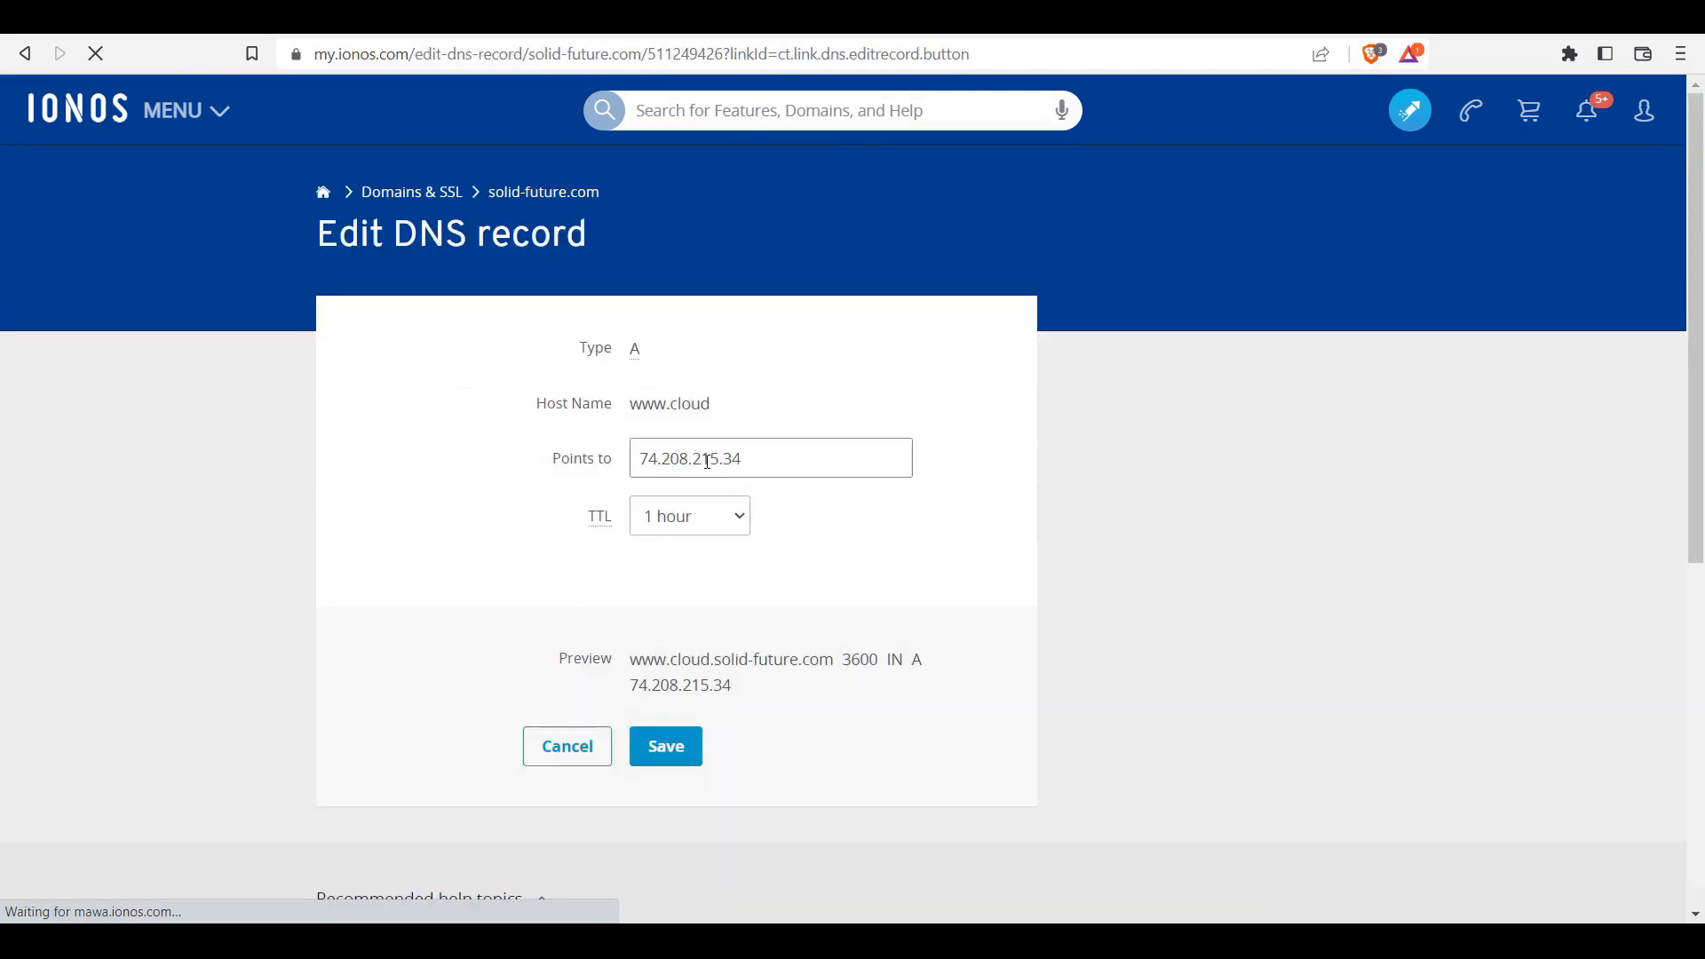
left_click(708, 461)
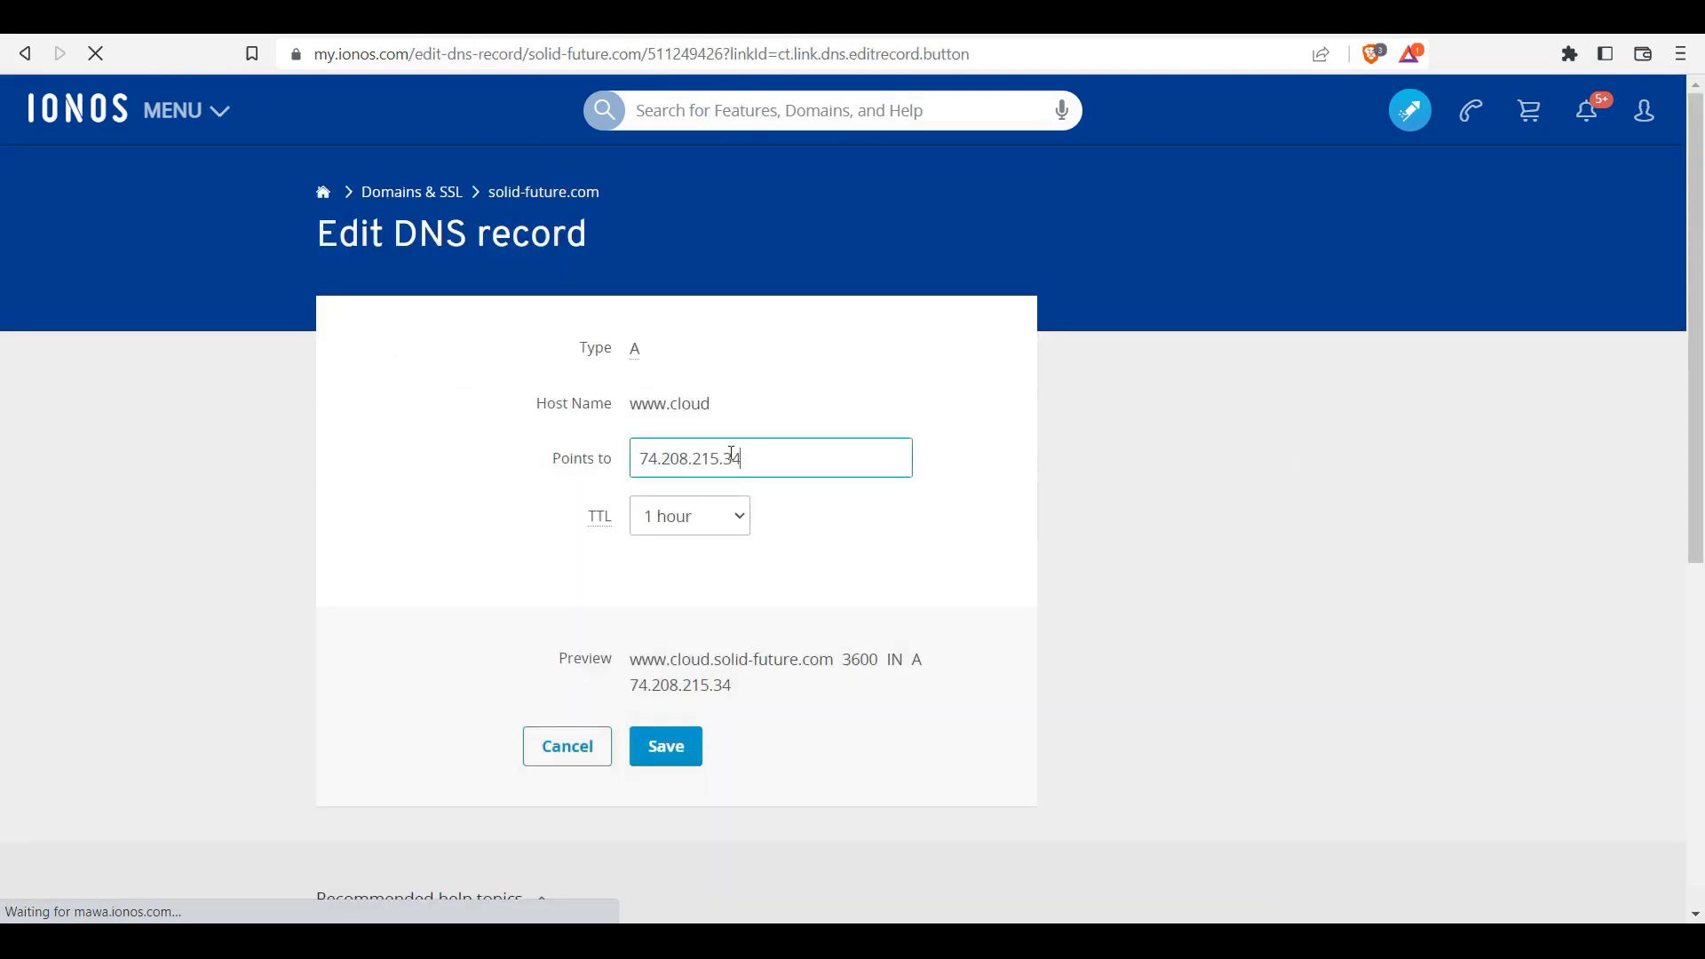
key("ctrl+a")
key("ctrl+v")
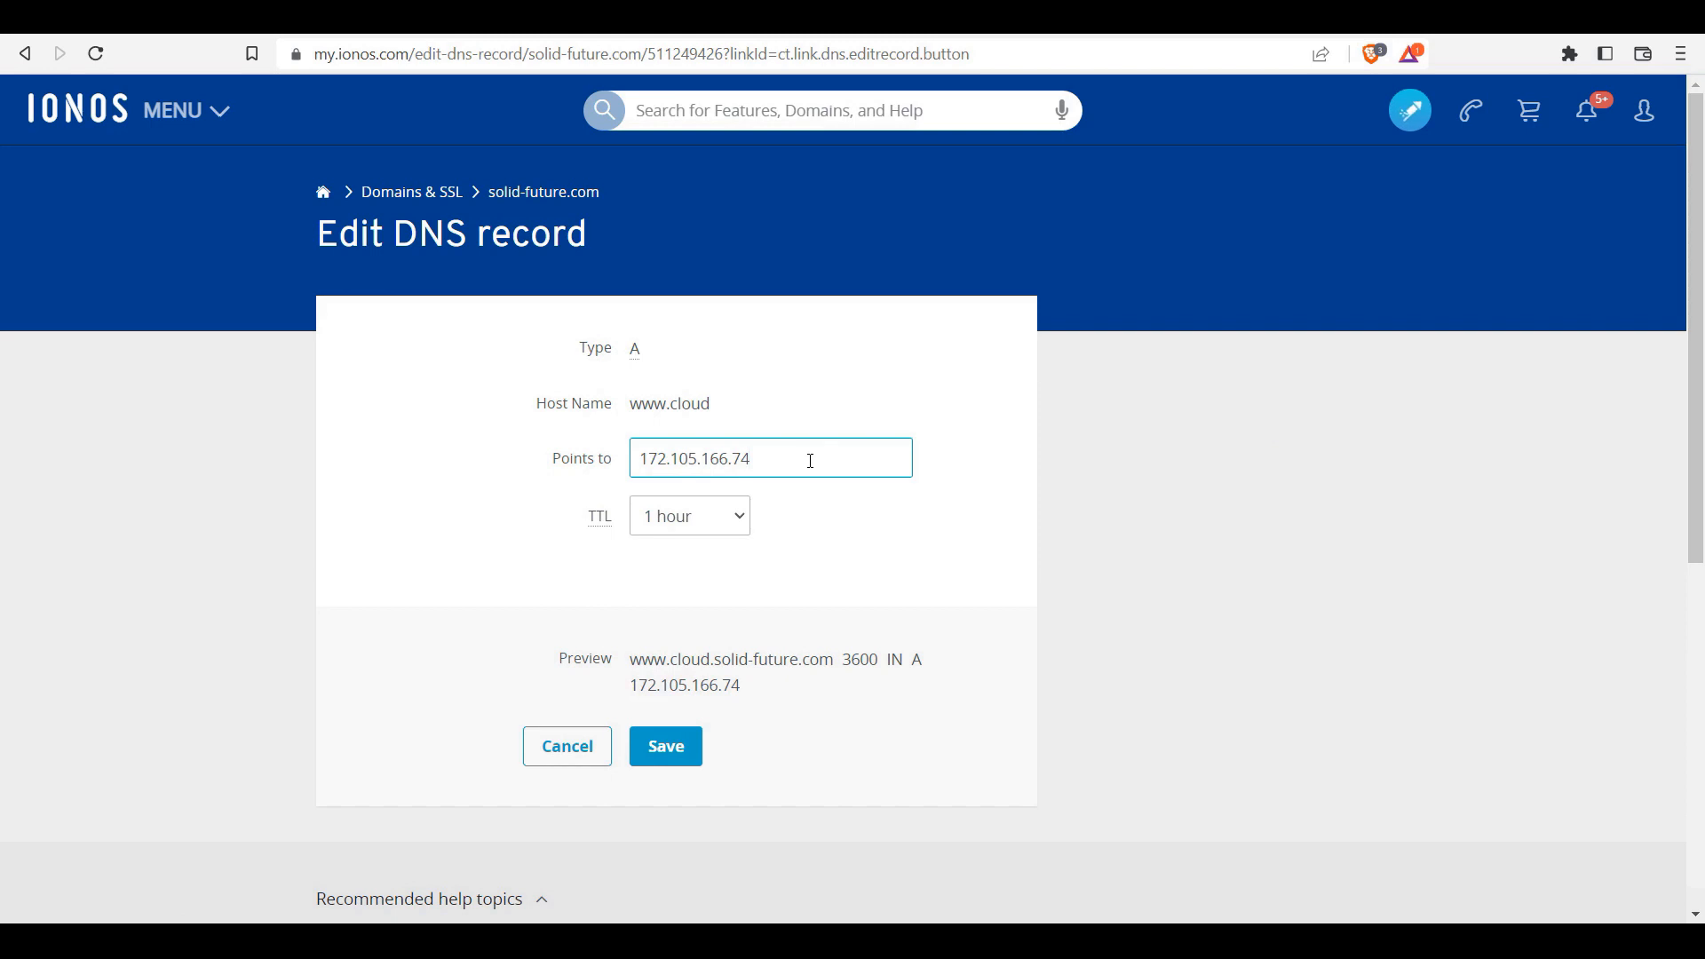
left_click(729, 531)
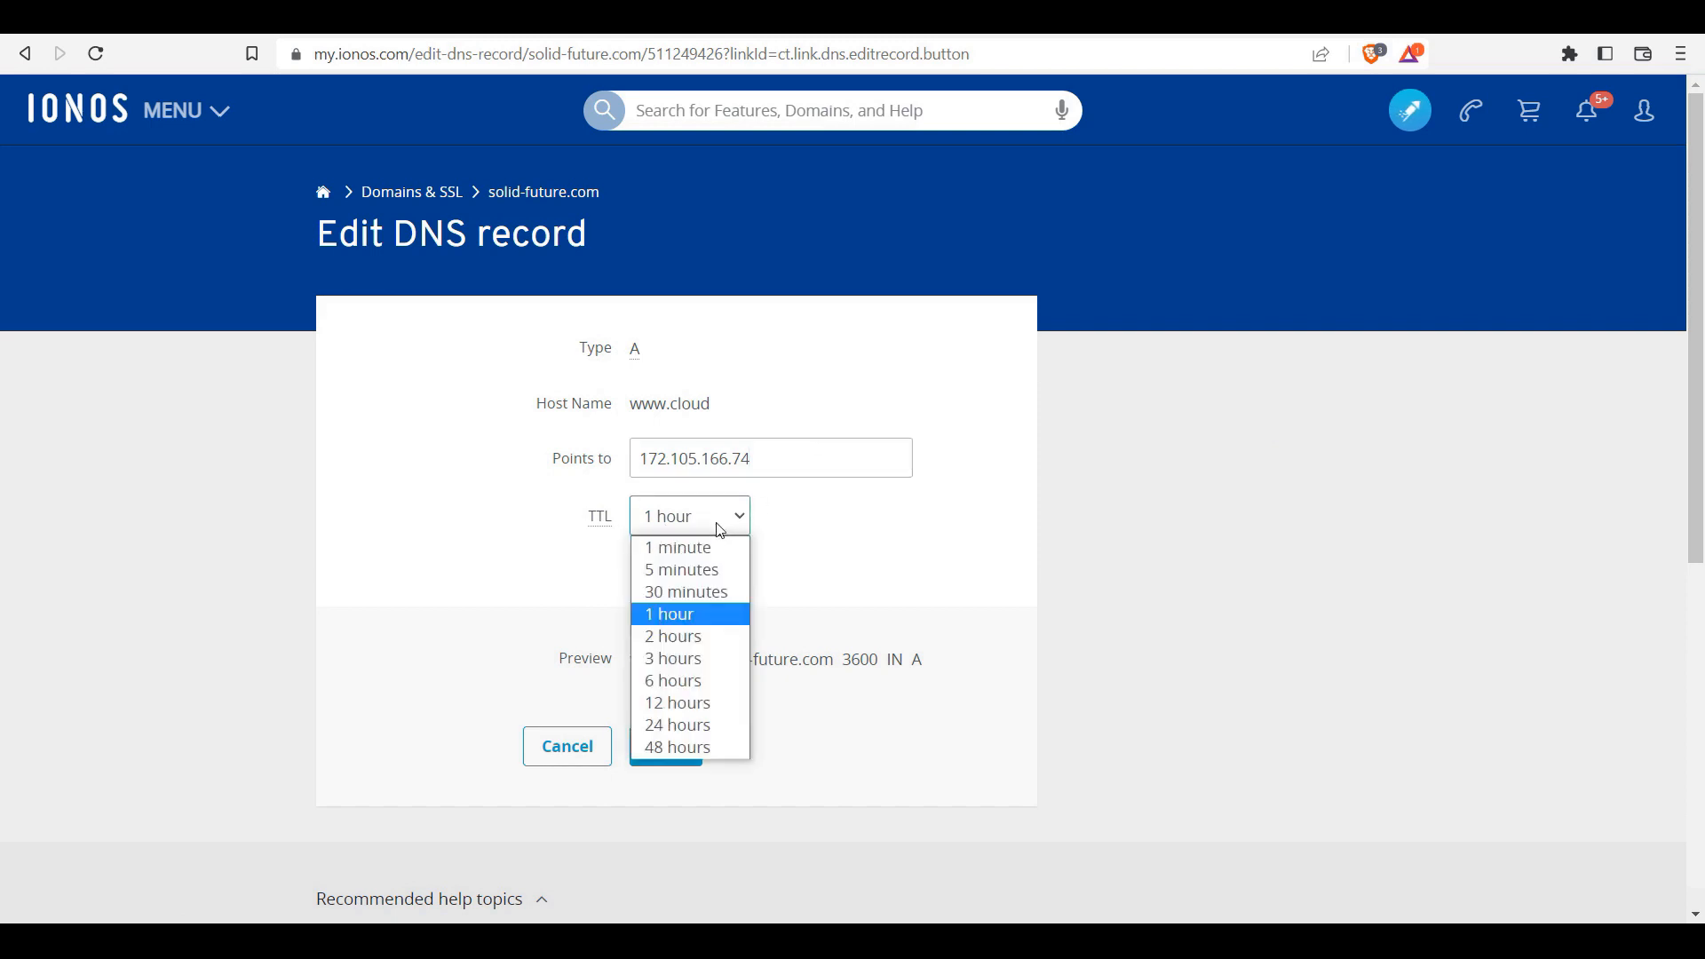
left_click(690, 571)
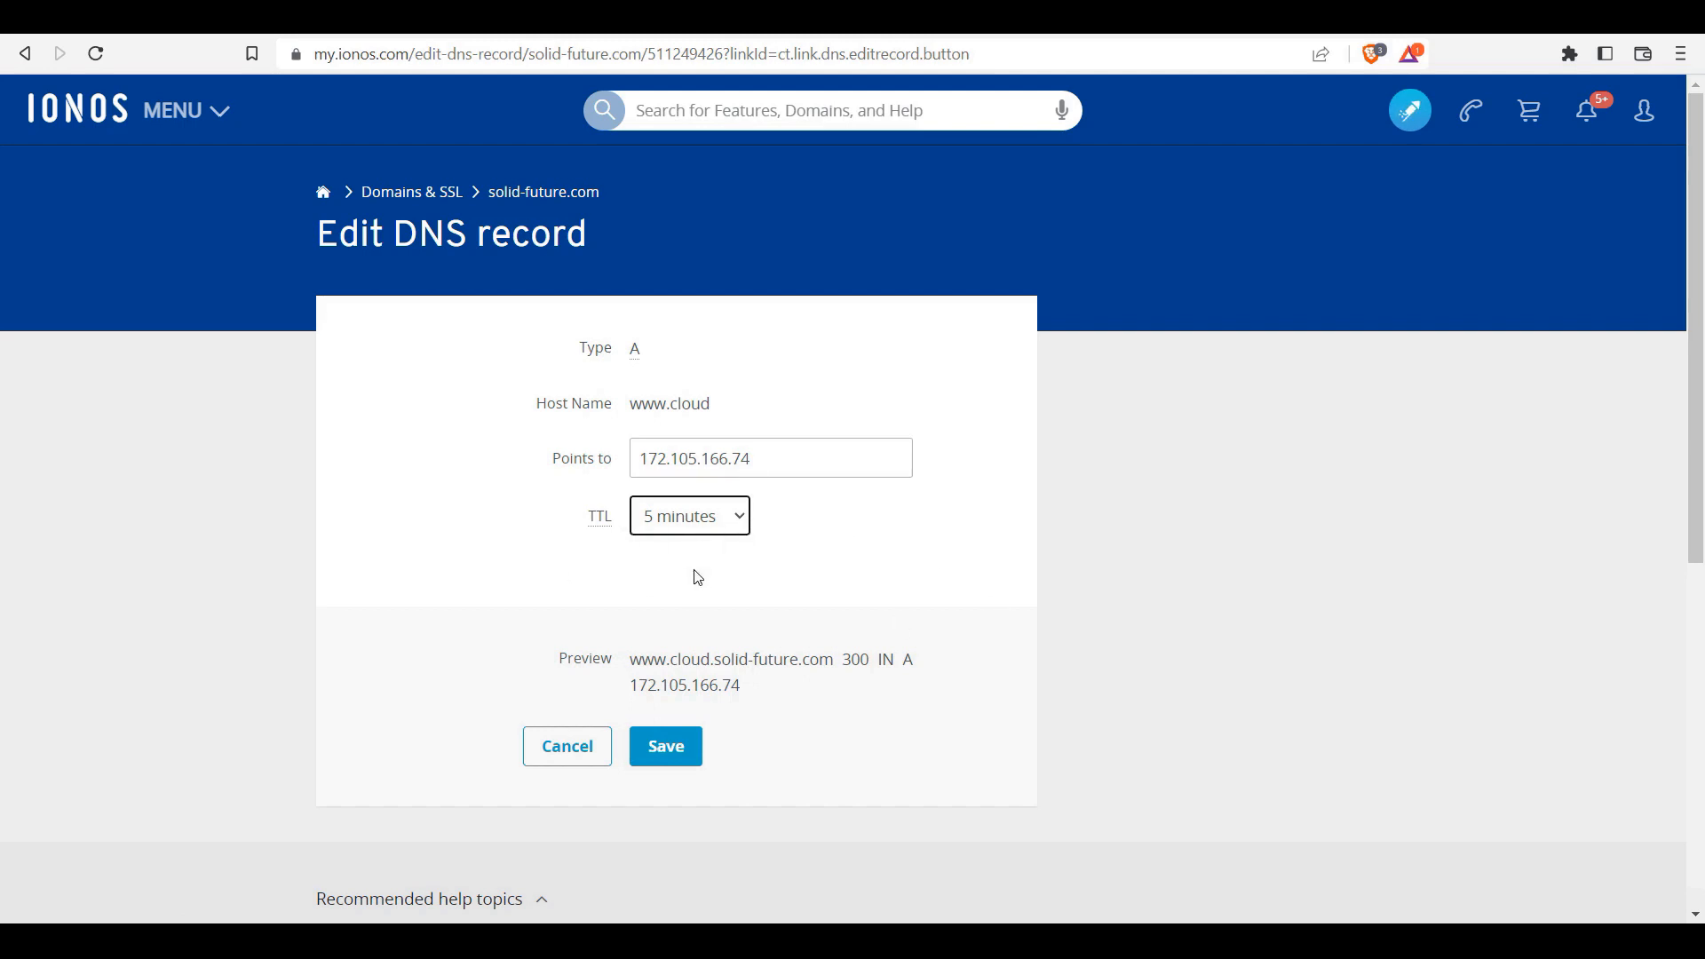
left_click(675, 761)
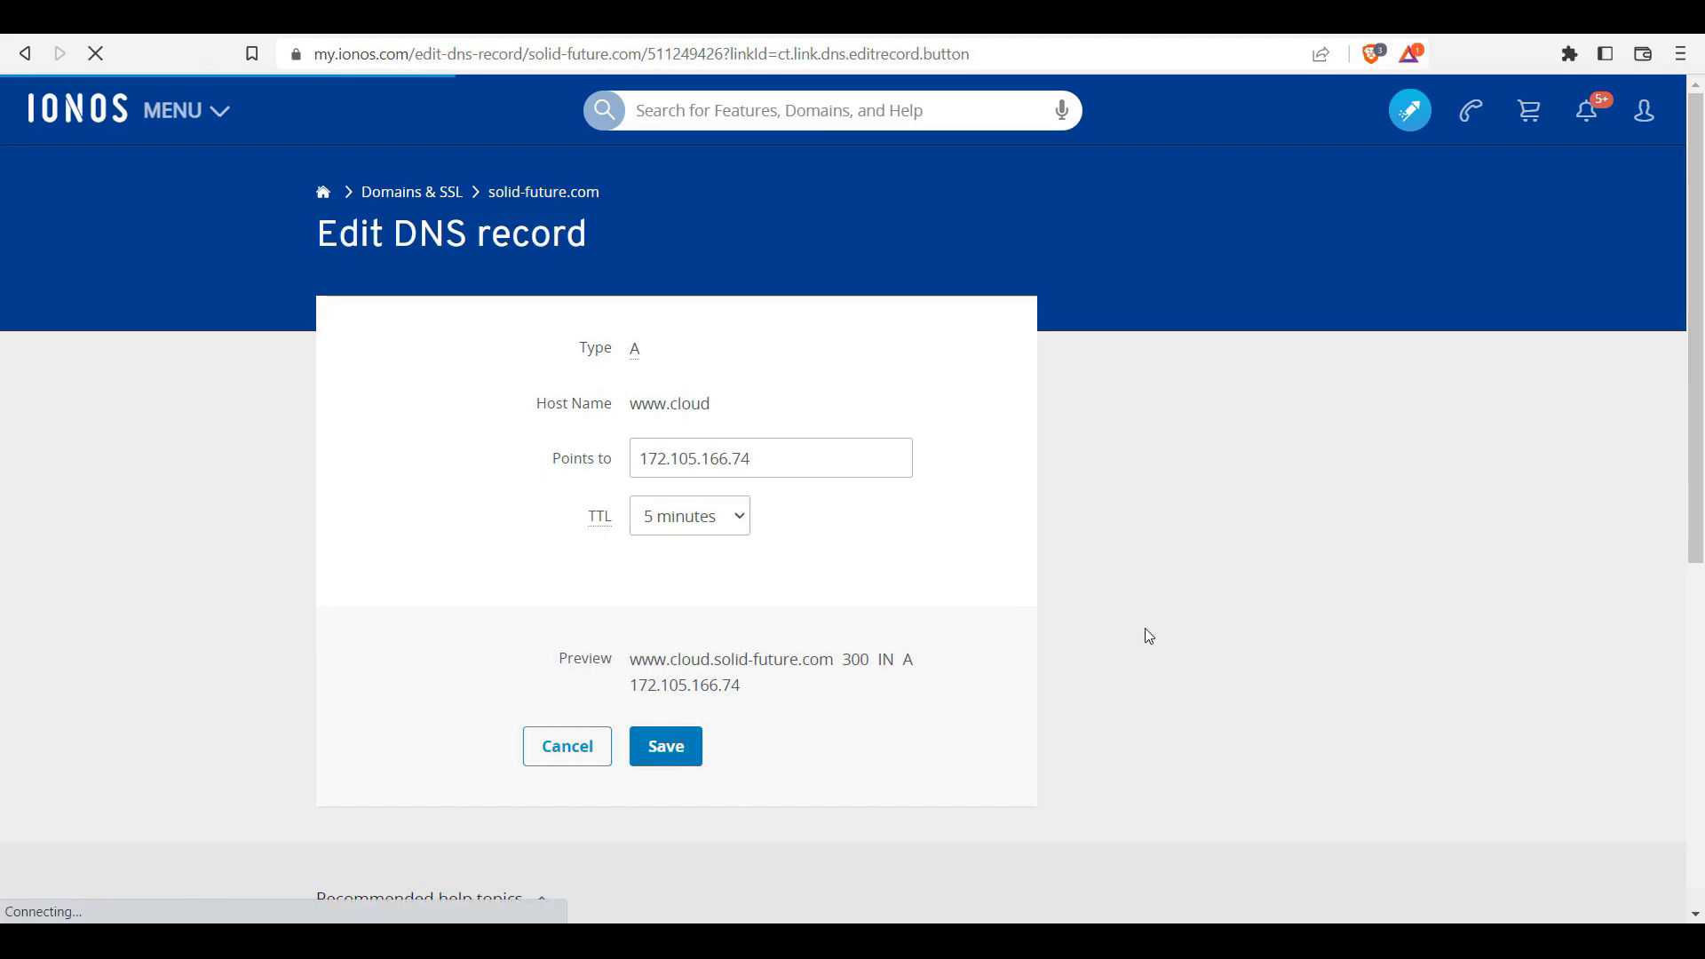
left_click_drag(1693, 126, 1694, 292)
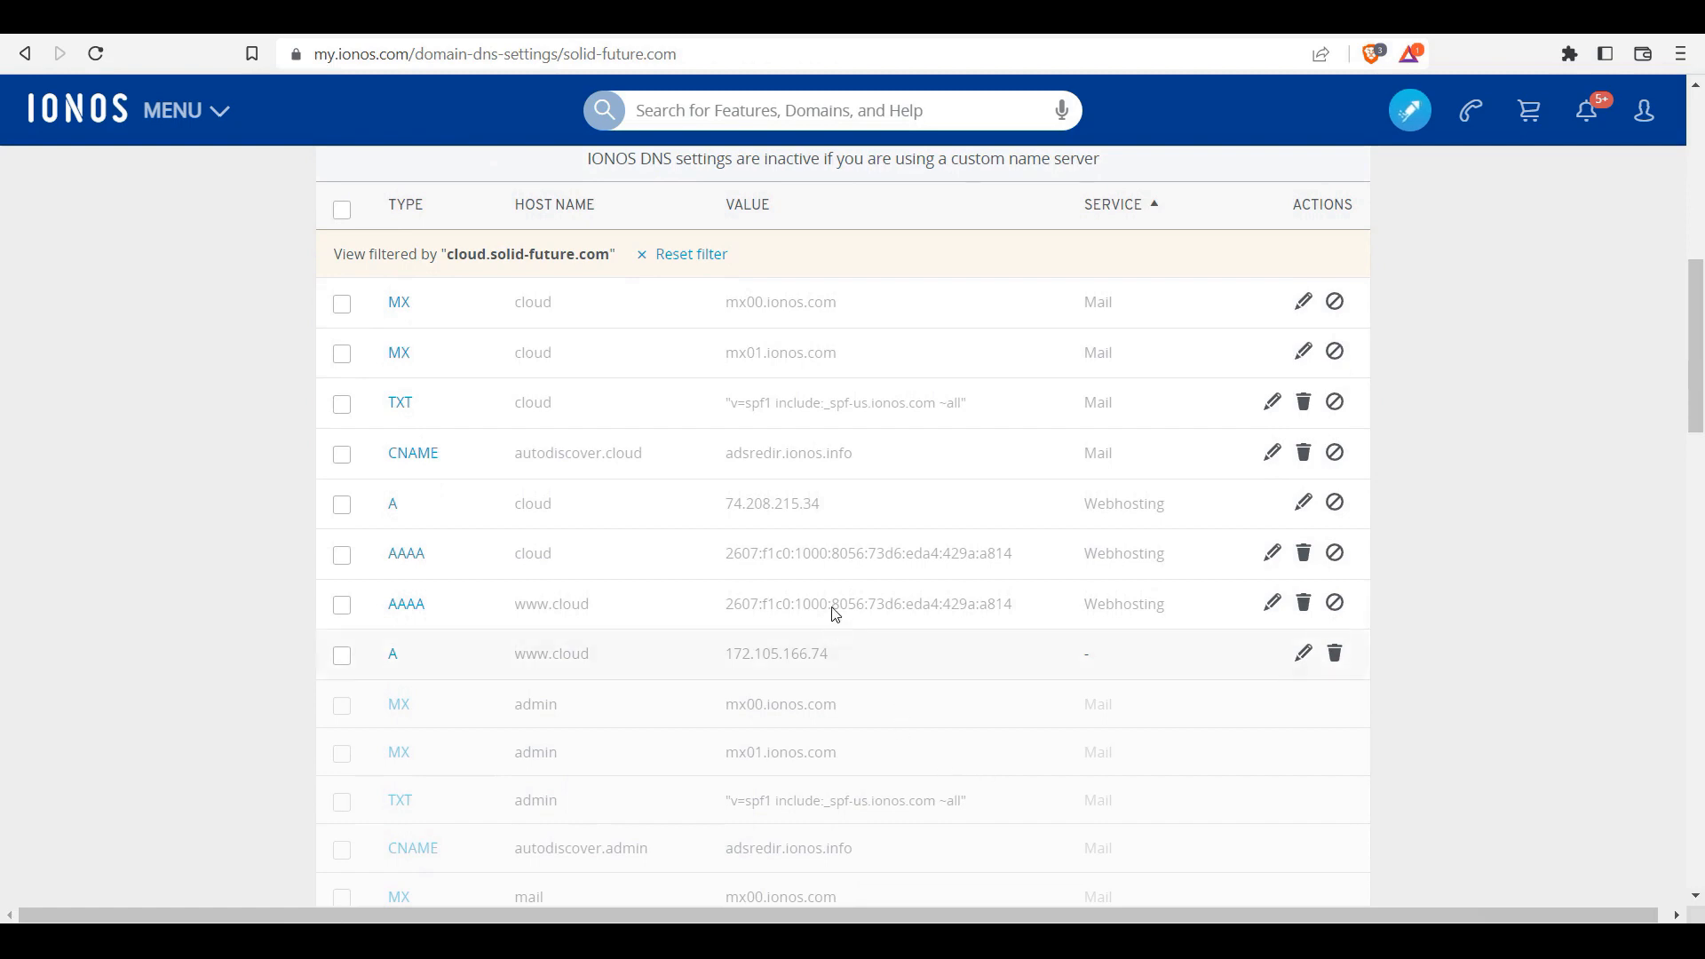
Step: Set the cloud A record to 172.105.166.74 with a 5-minute TTL
mouse_move(750, 507)
left_click(1303, 503)
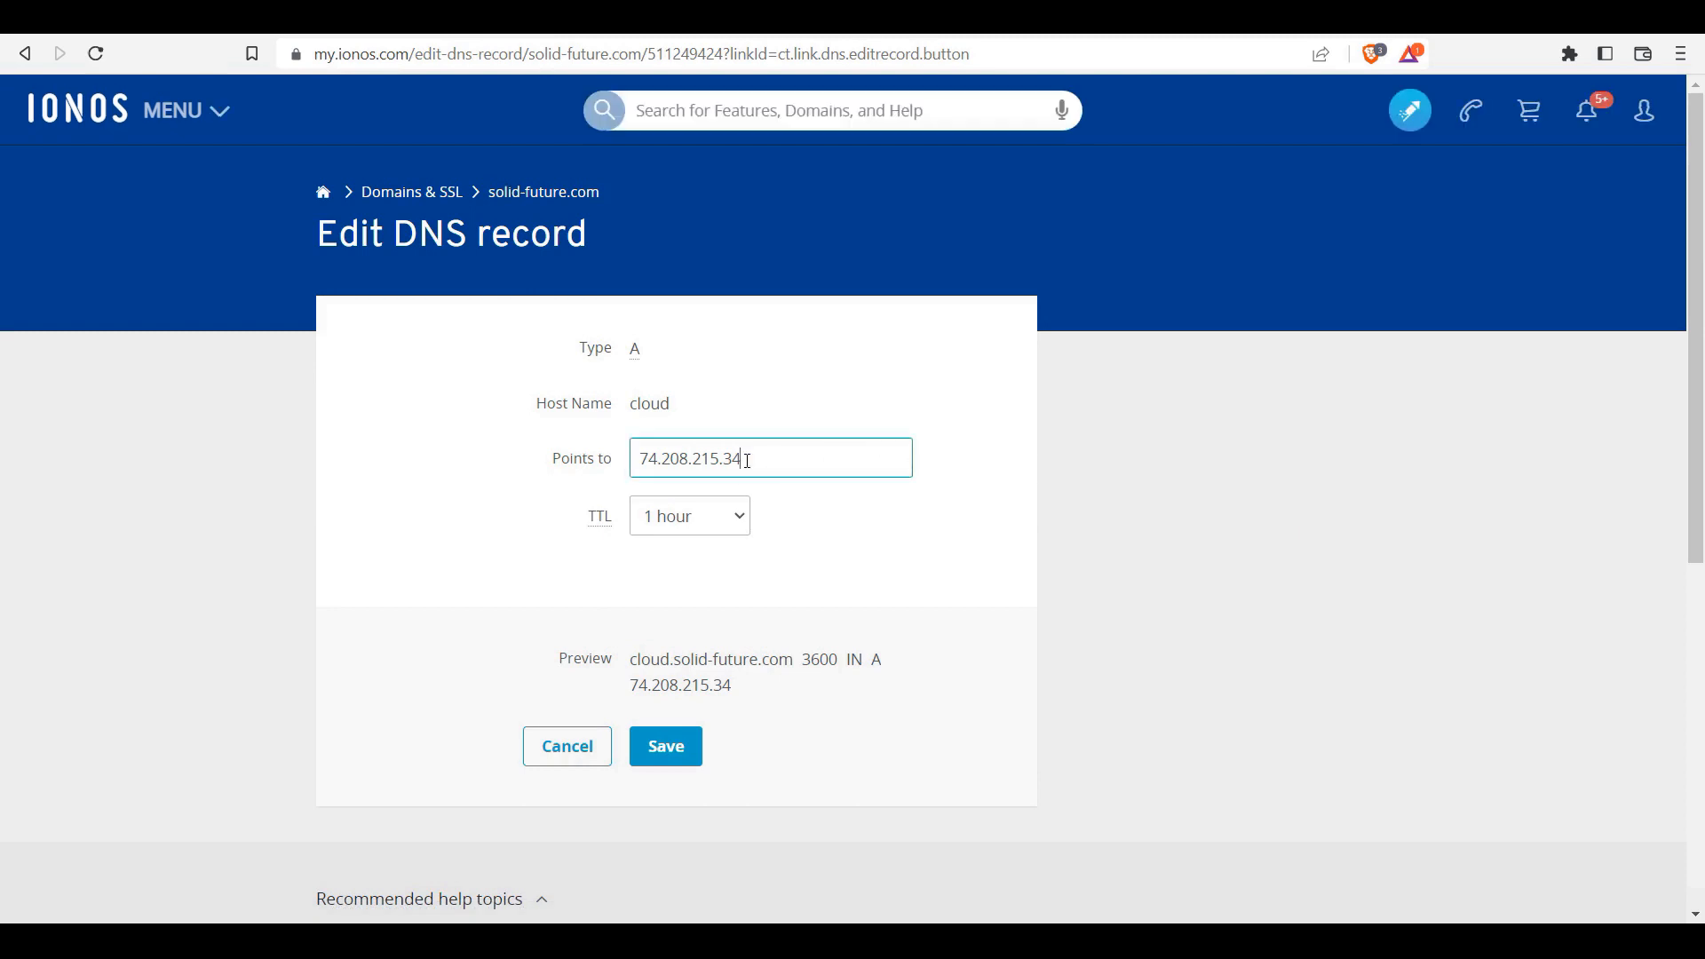
left_click_drag(746, 460, 463, 463)
key("ctrl+v")
left_click(690, 516)
left_click(661, 562)
left_click(655, 744)
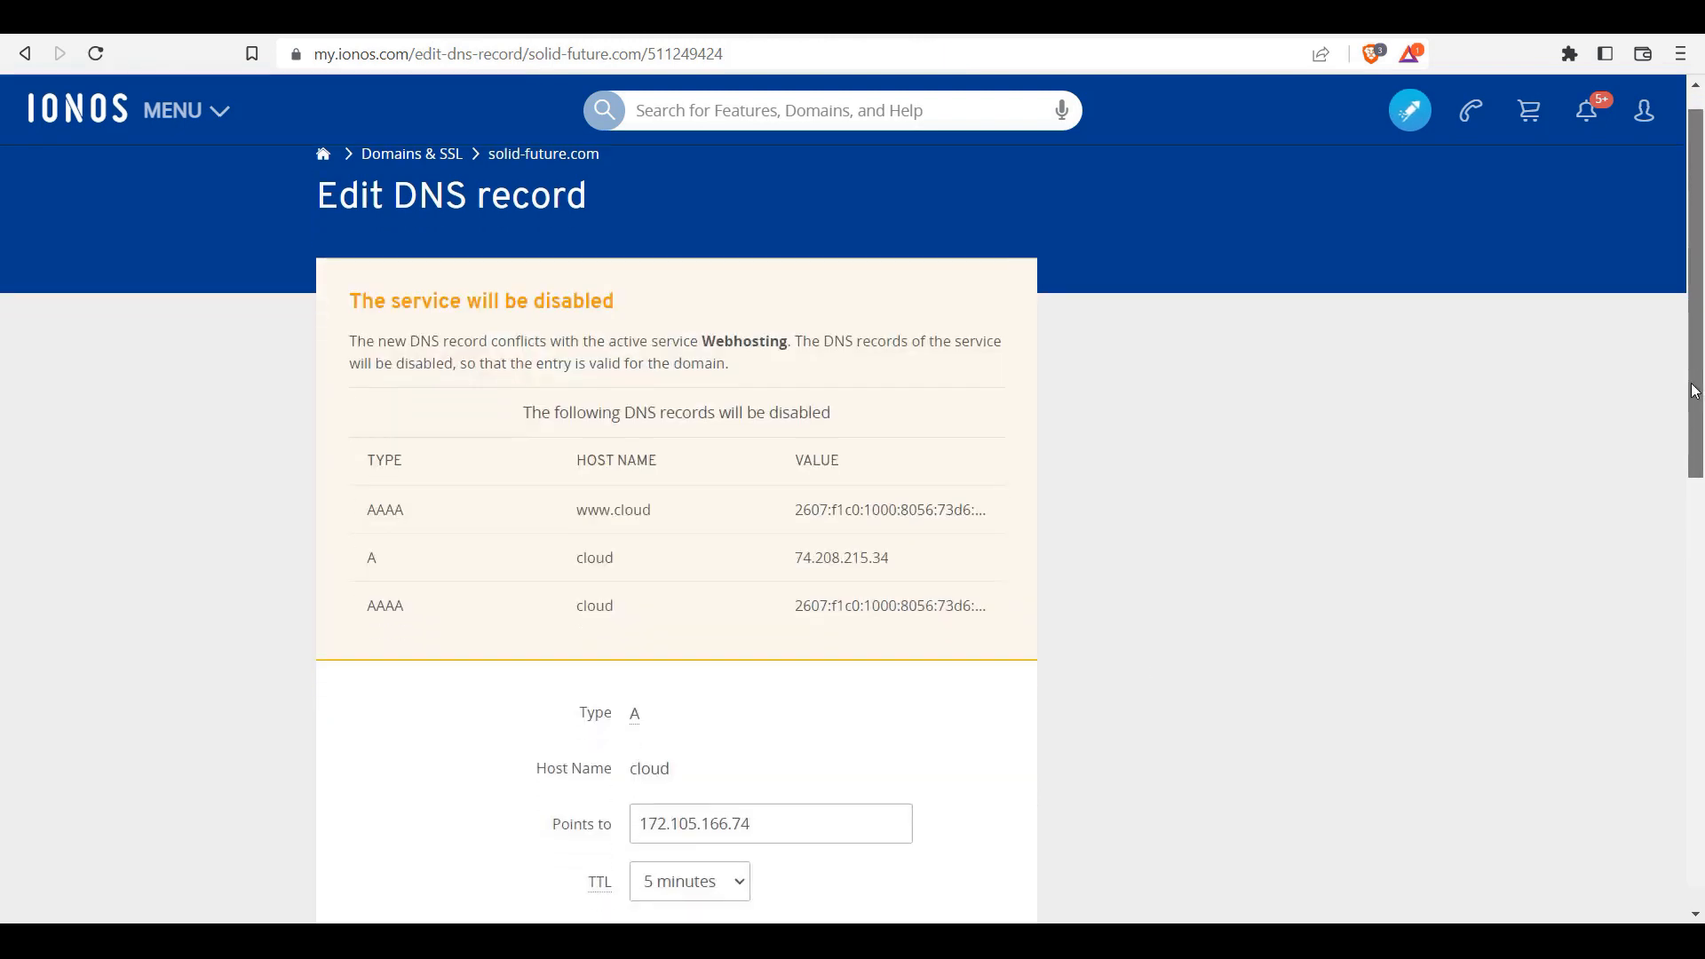
Step: Confirm the save past the conflict warning, disabling the cloud webhosting records
scroll(1655, 514, "down", 3)
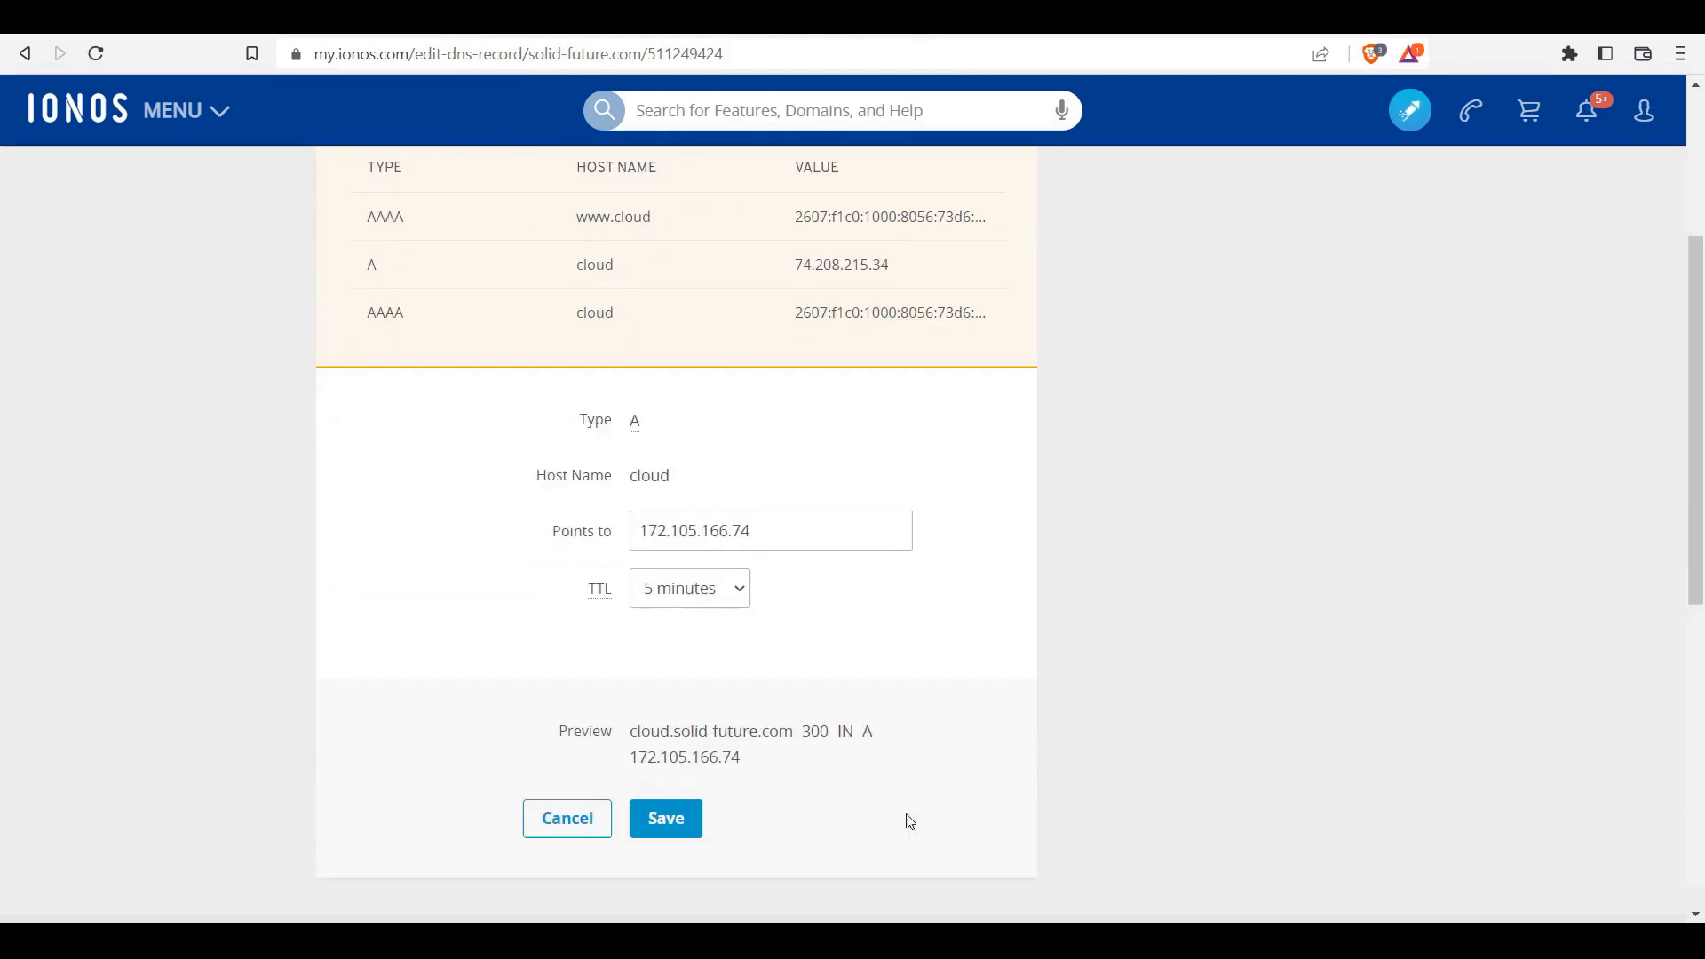
left_click(666, 818)
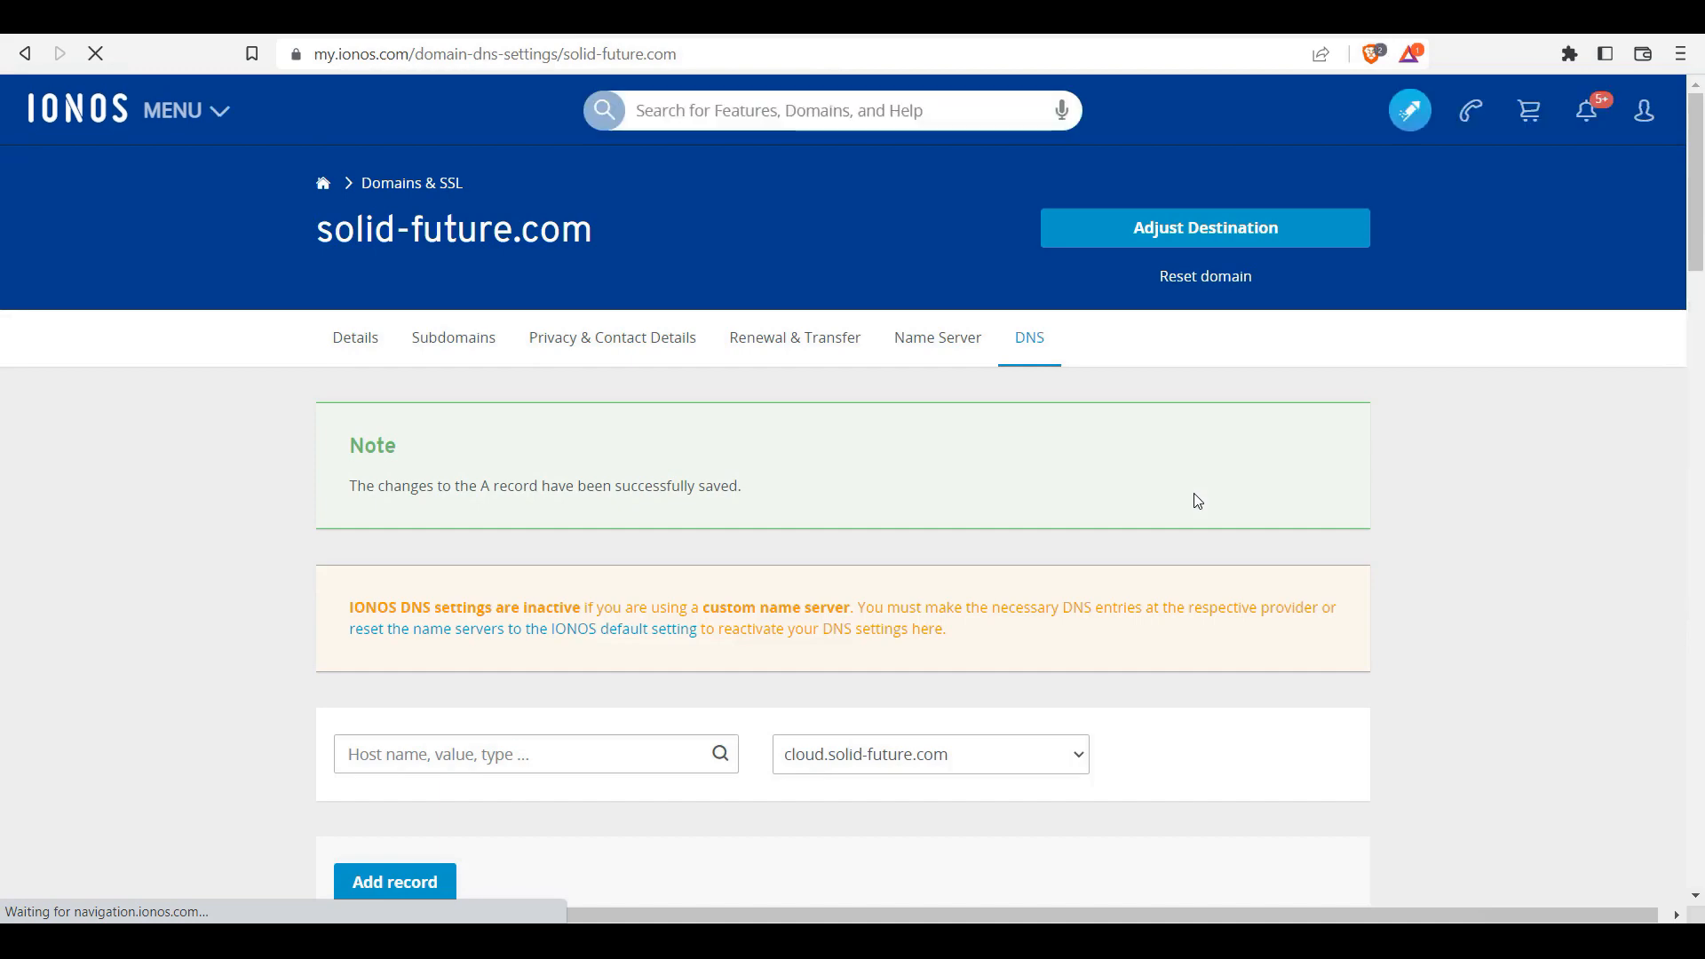
scroll(730, 566, "down", 3)
scroll(719, 543, "up", 3)
mouse_move(1696, 240)
left_mouse_down()
mouse_move(1697, 395)
mouse_move(1696, 273)
left_mouse_up()
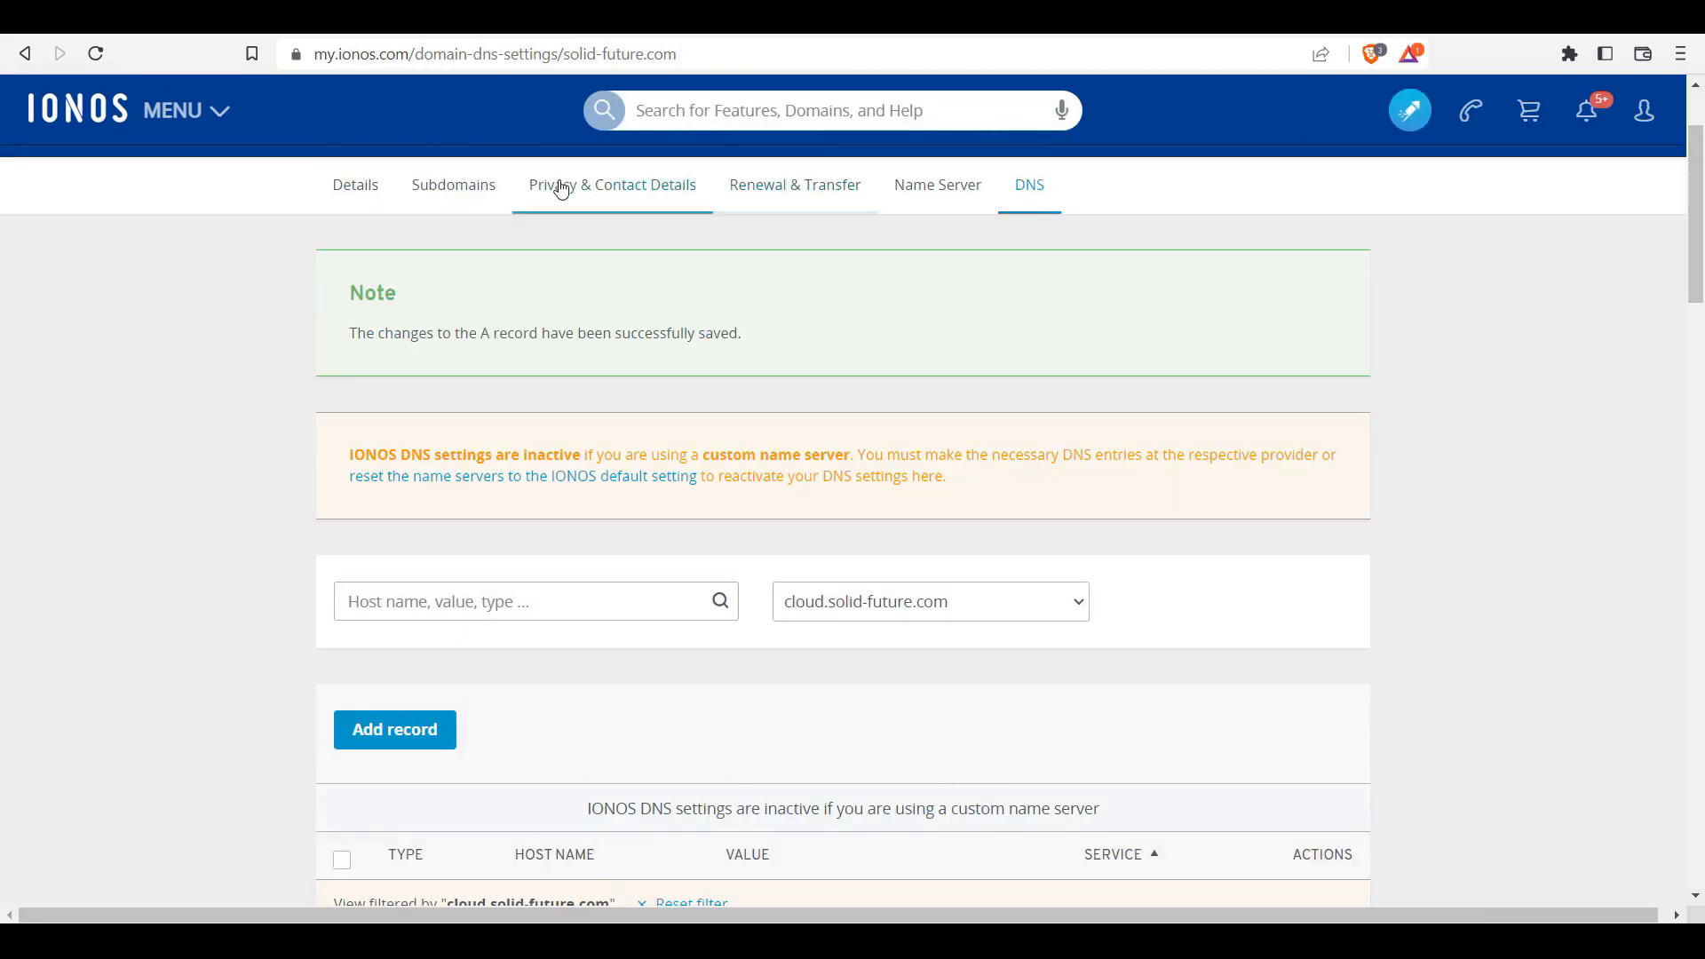
Step: Return to the Subdomains list and open cloud.solid-future.com from it
left_click(484, 188)
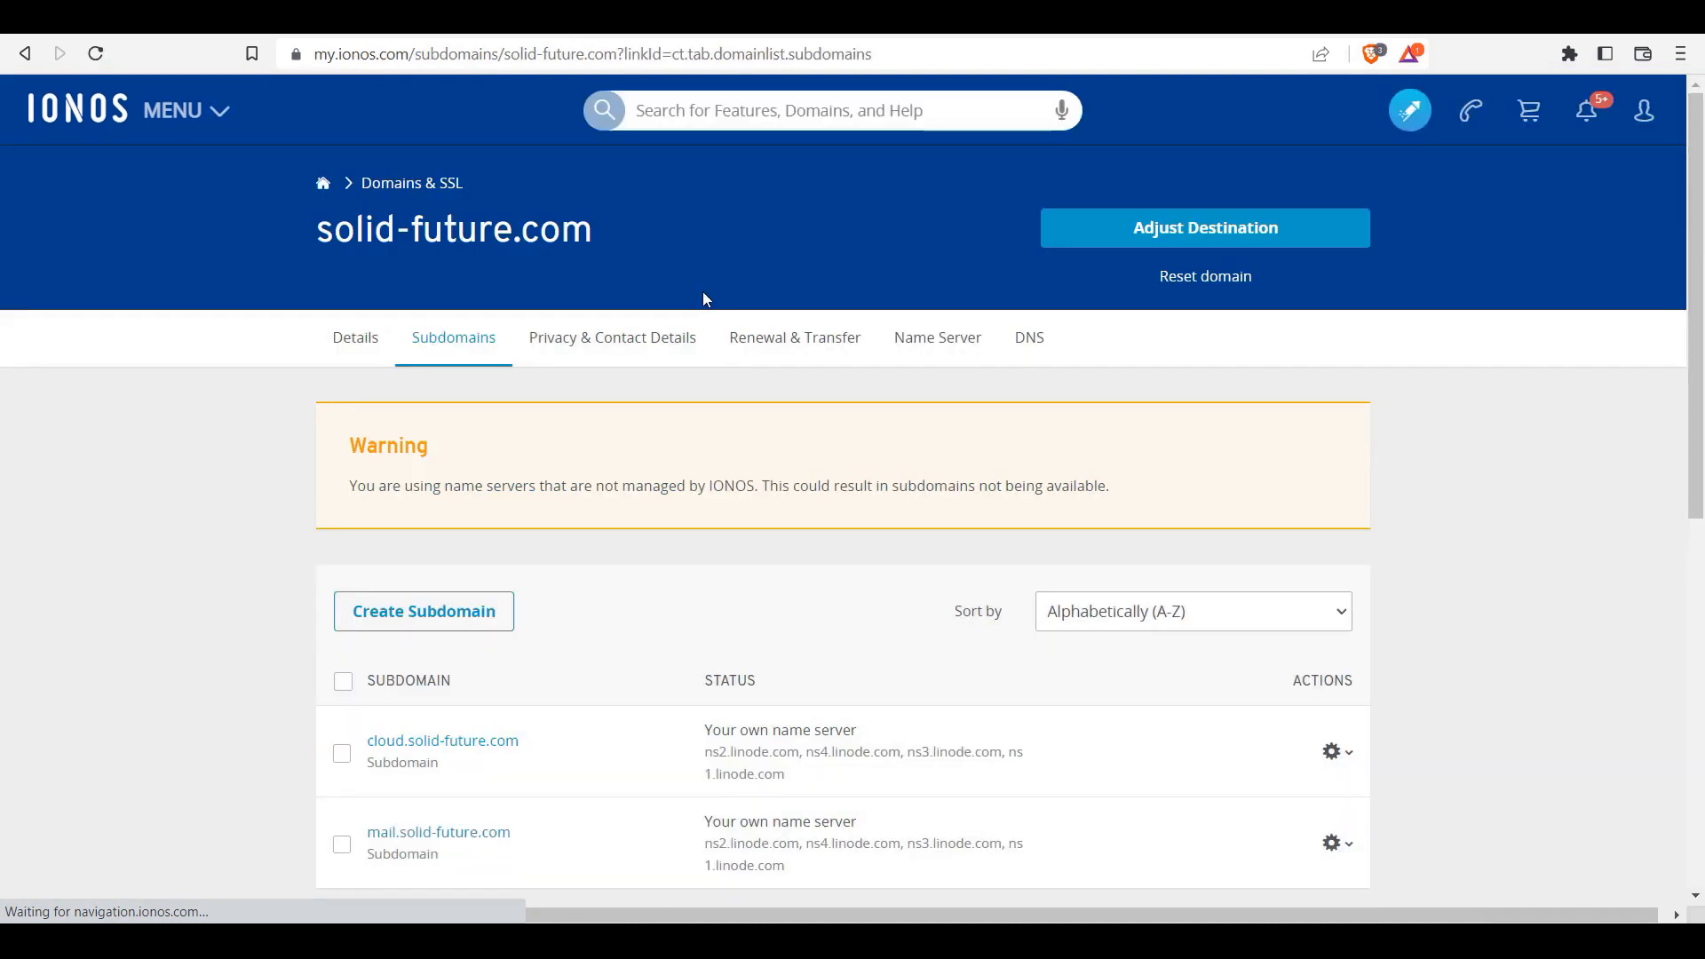
scroll(1701, 317, "down", 3)
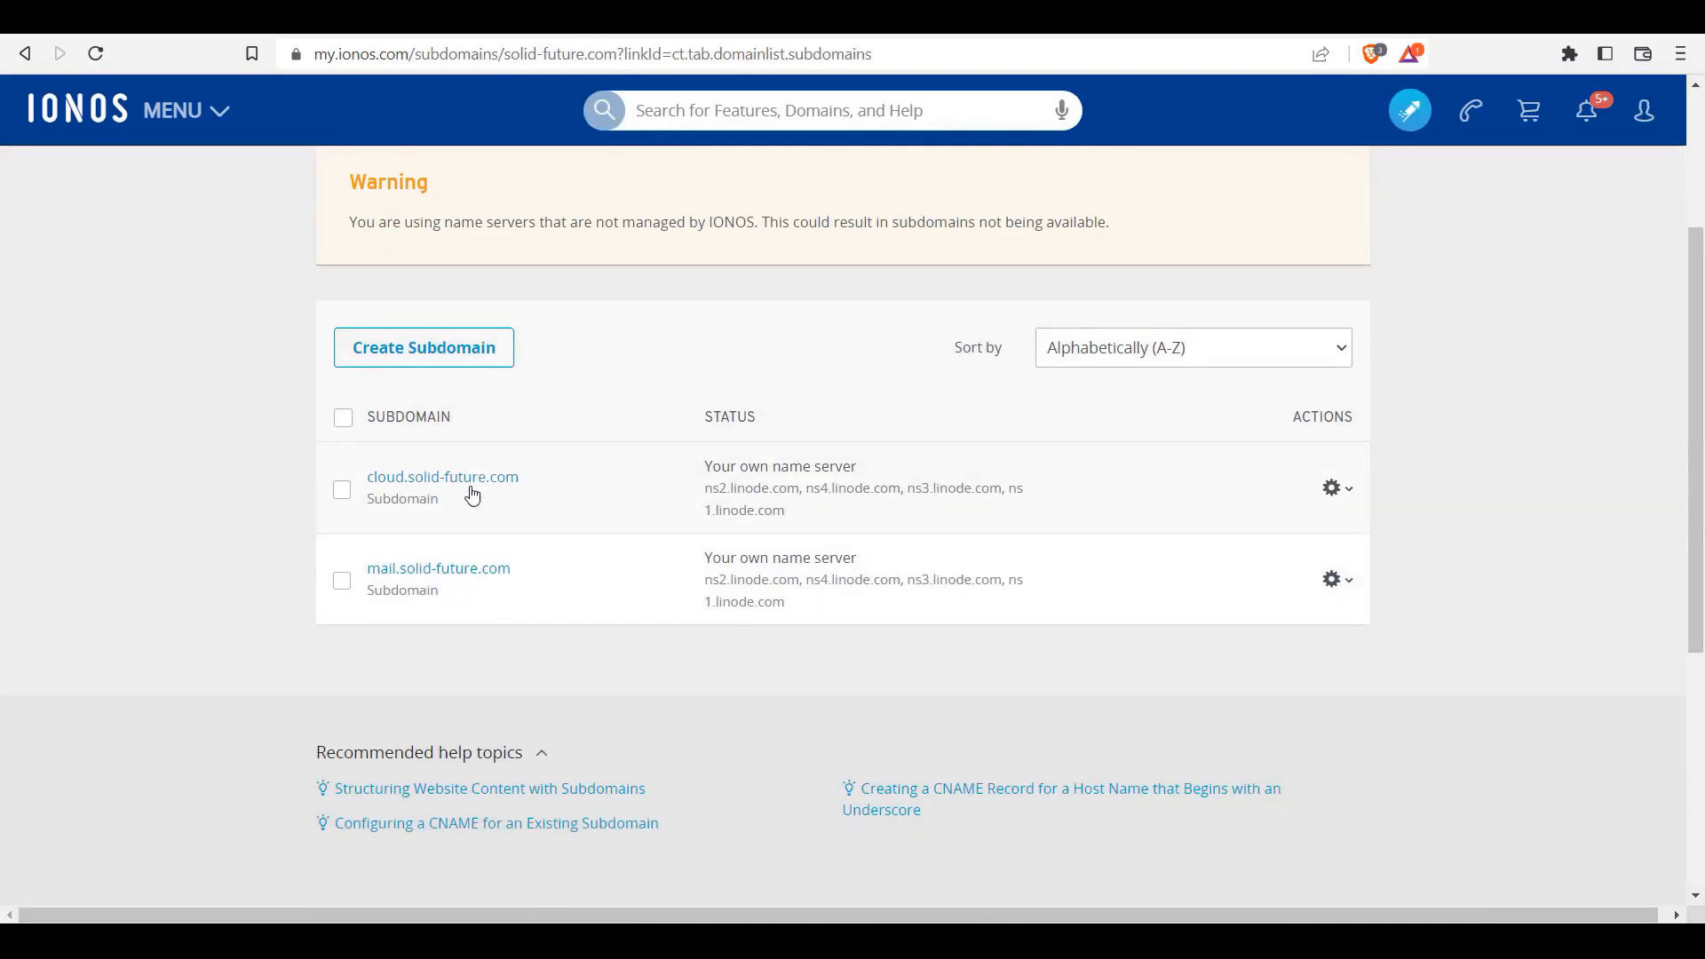
left_click(472, 495)
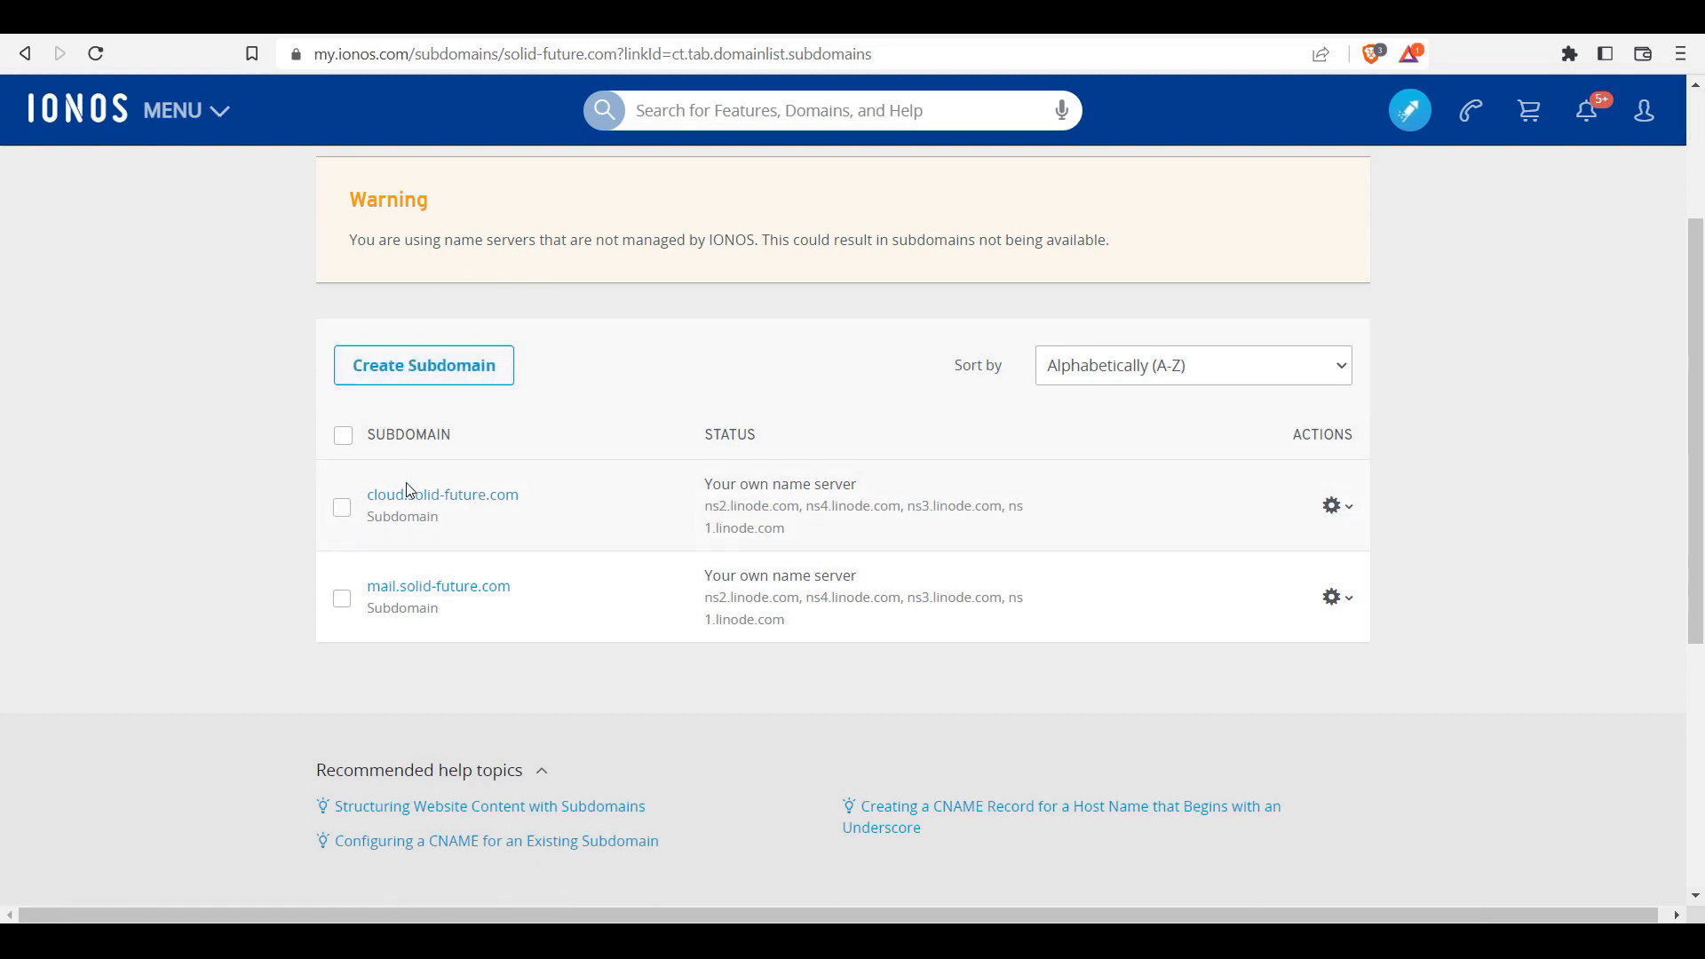
scroll(684, 457, "up", 3)
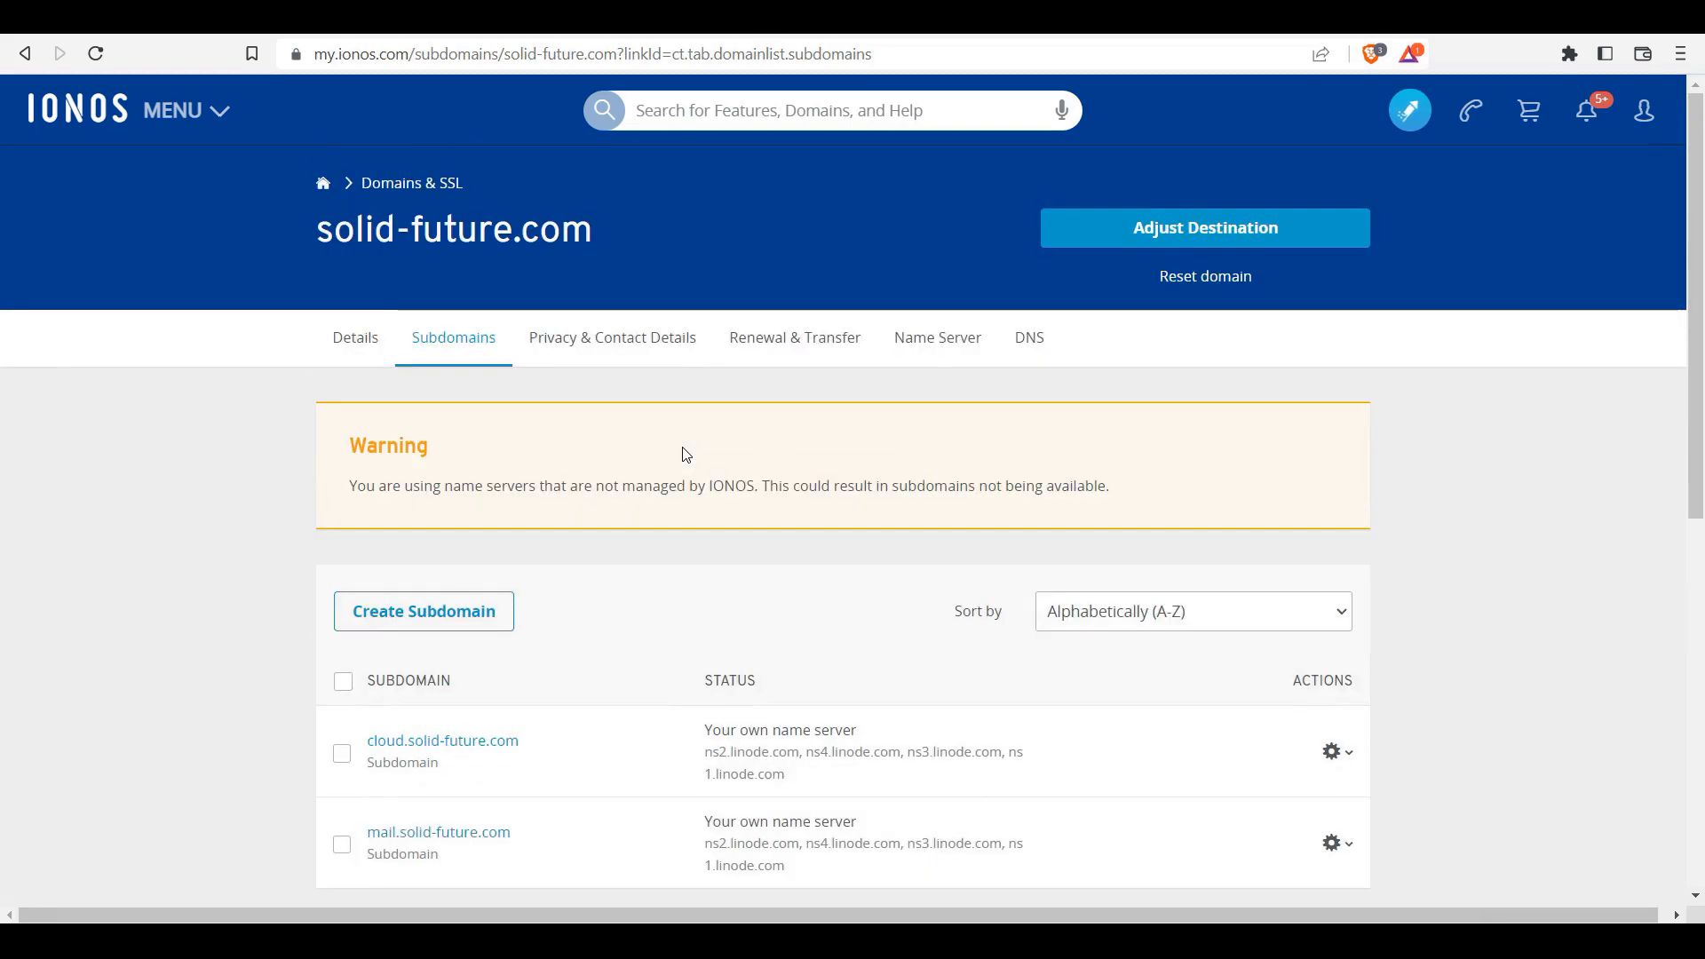
Step: Go to the domain details and open its name servers, showing ns1–ns4.linode.com
left_click(344, 341)
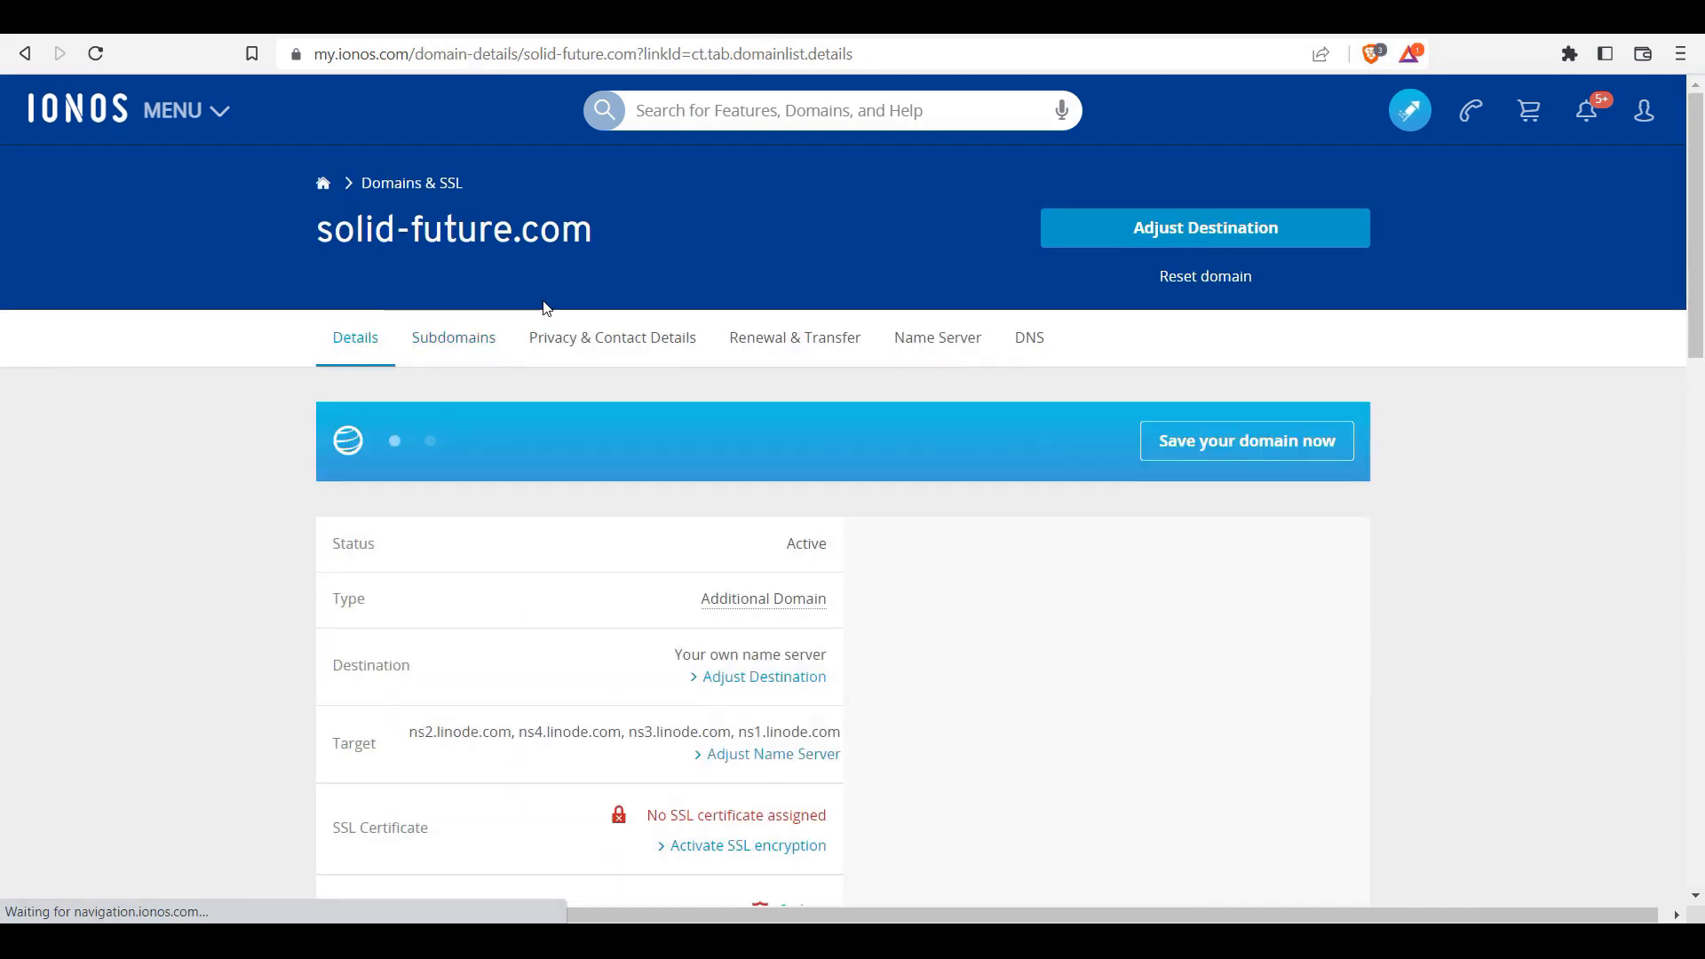
triple_click(600, 236)
left_click(606, 256)
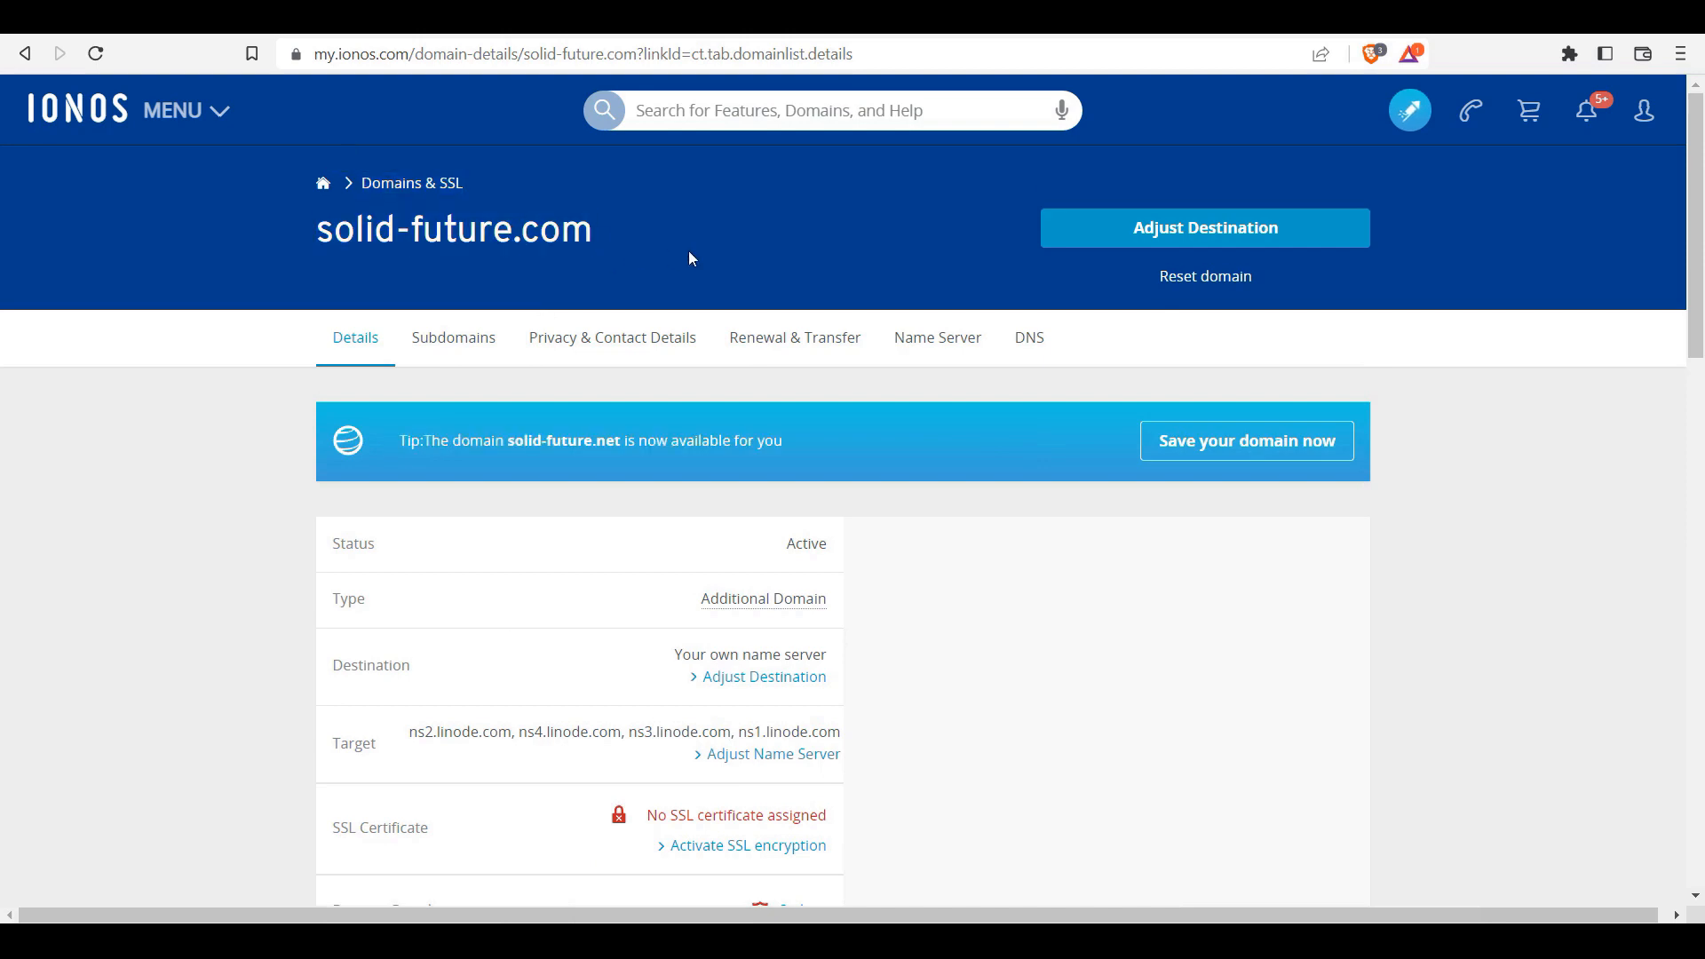
left_click_drag(1692, 249, 1692, 351)
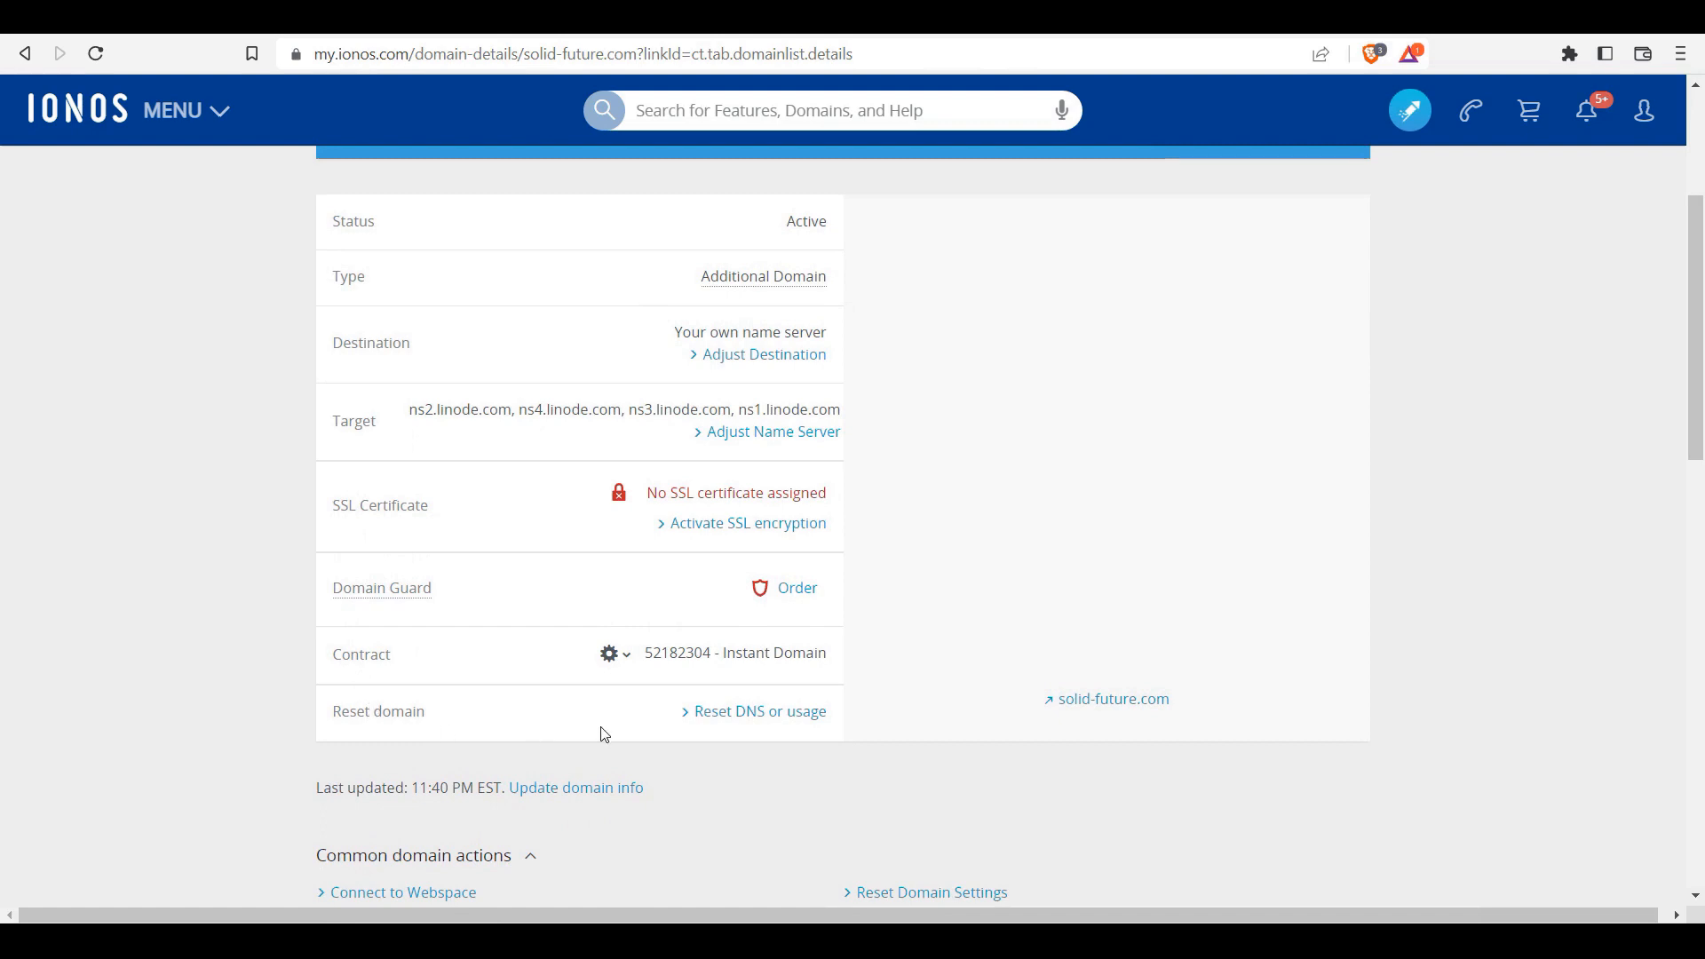
scroll(677, 640, "up", 3)
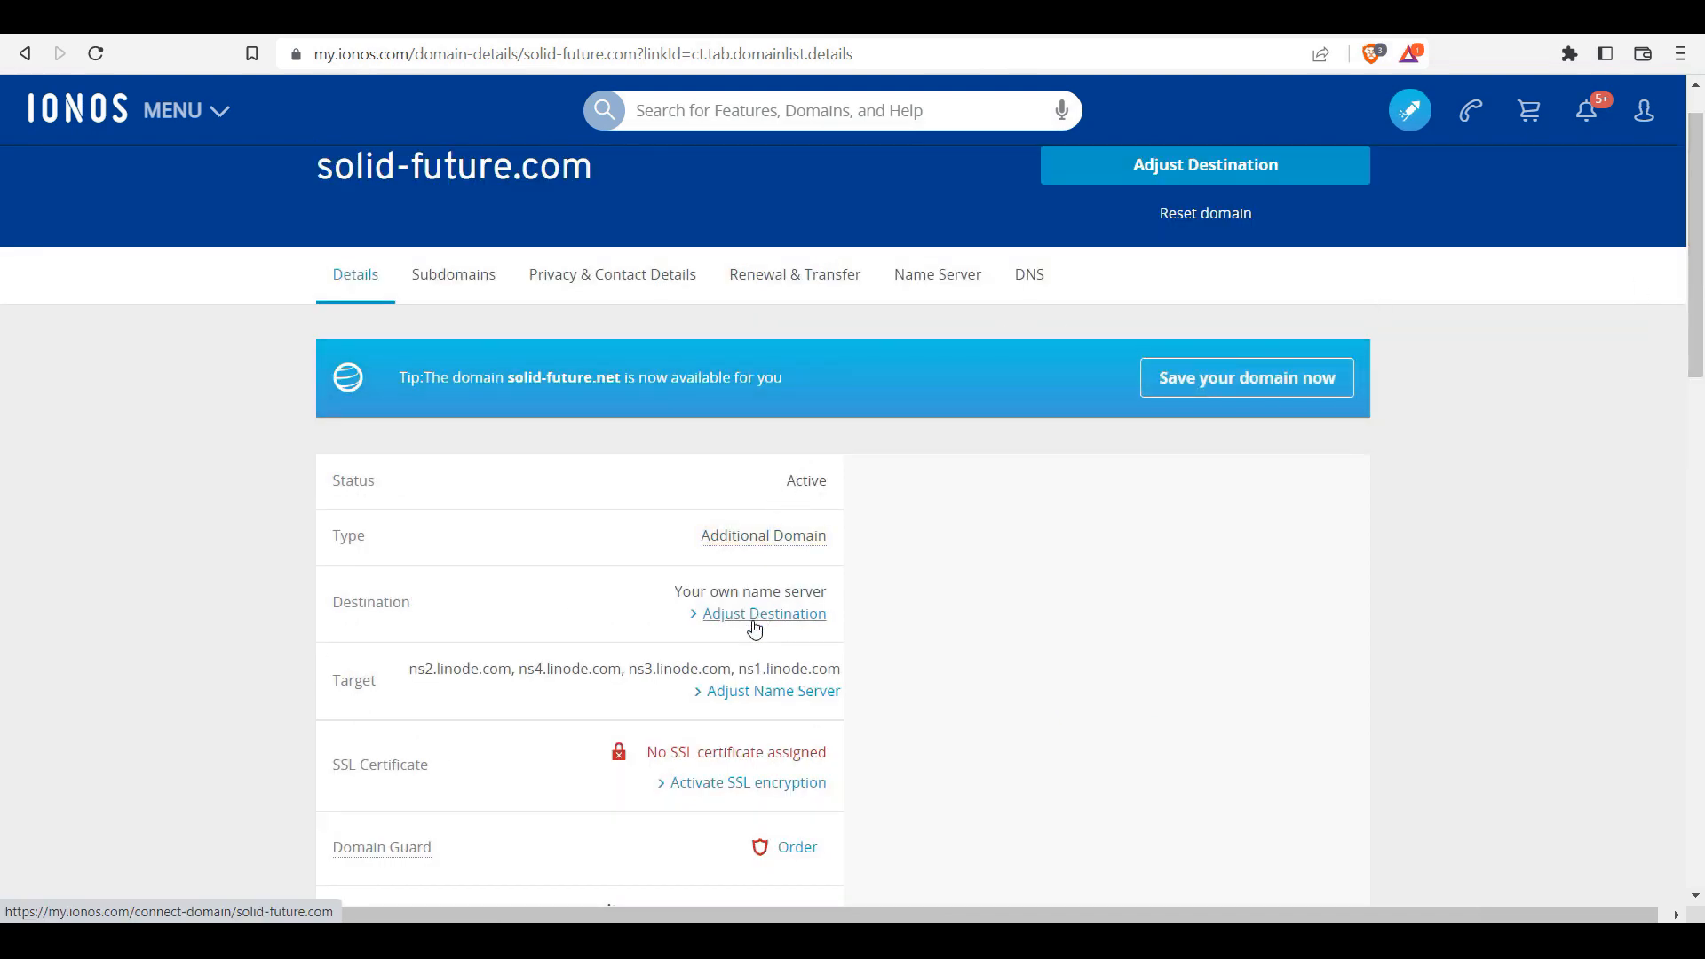
left_click(724, 692)
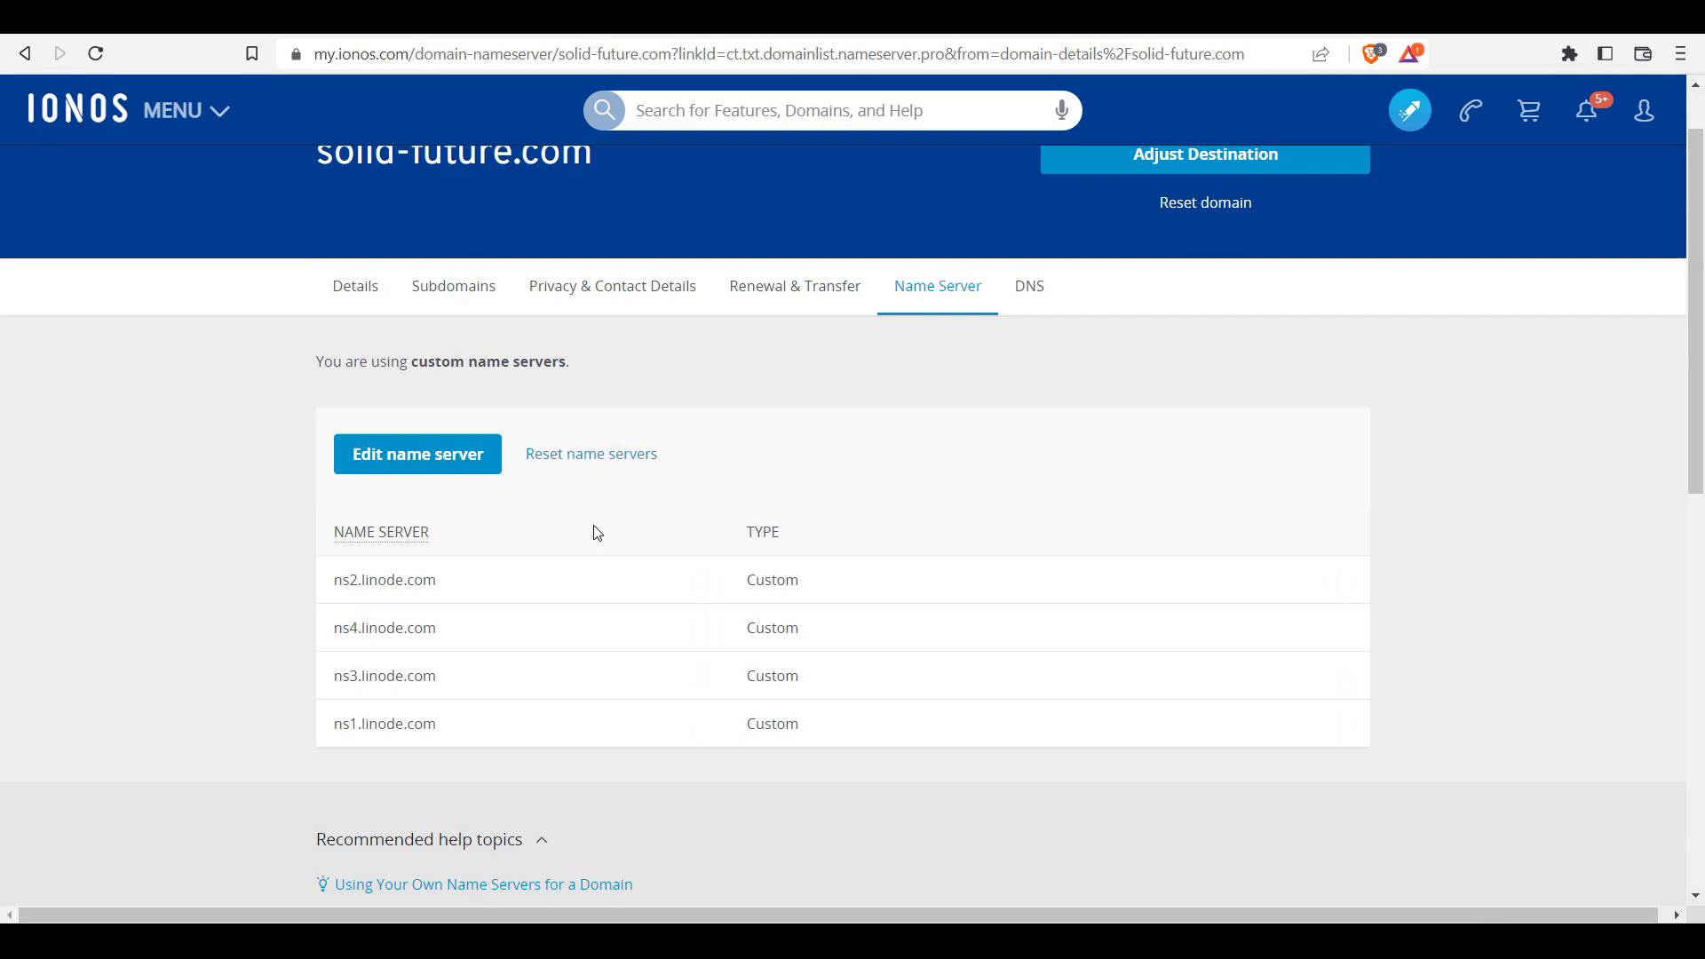
Step: Launch Command Prompt through the Run dialog with cmd
right_click(25, 919)
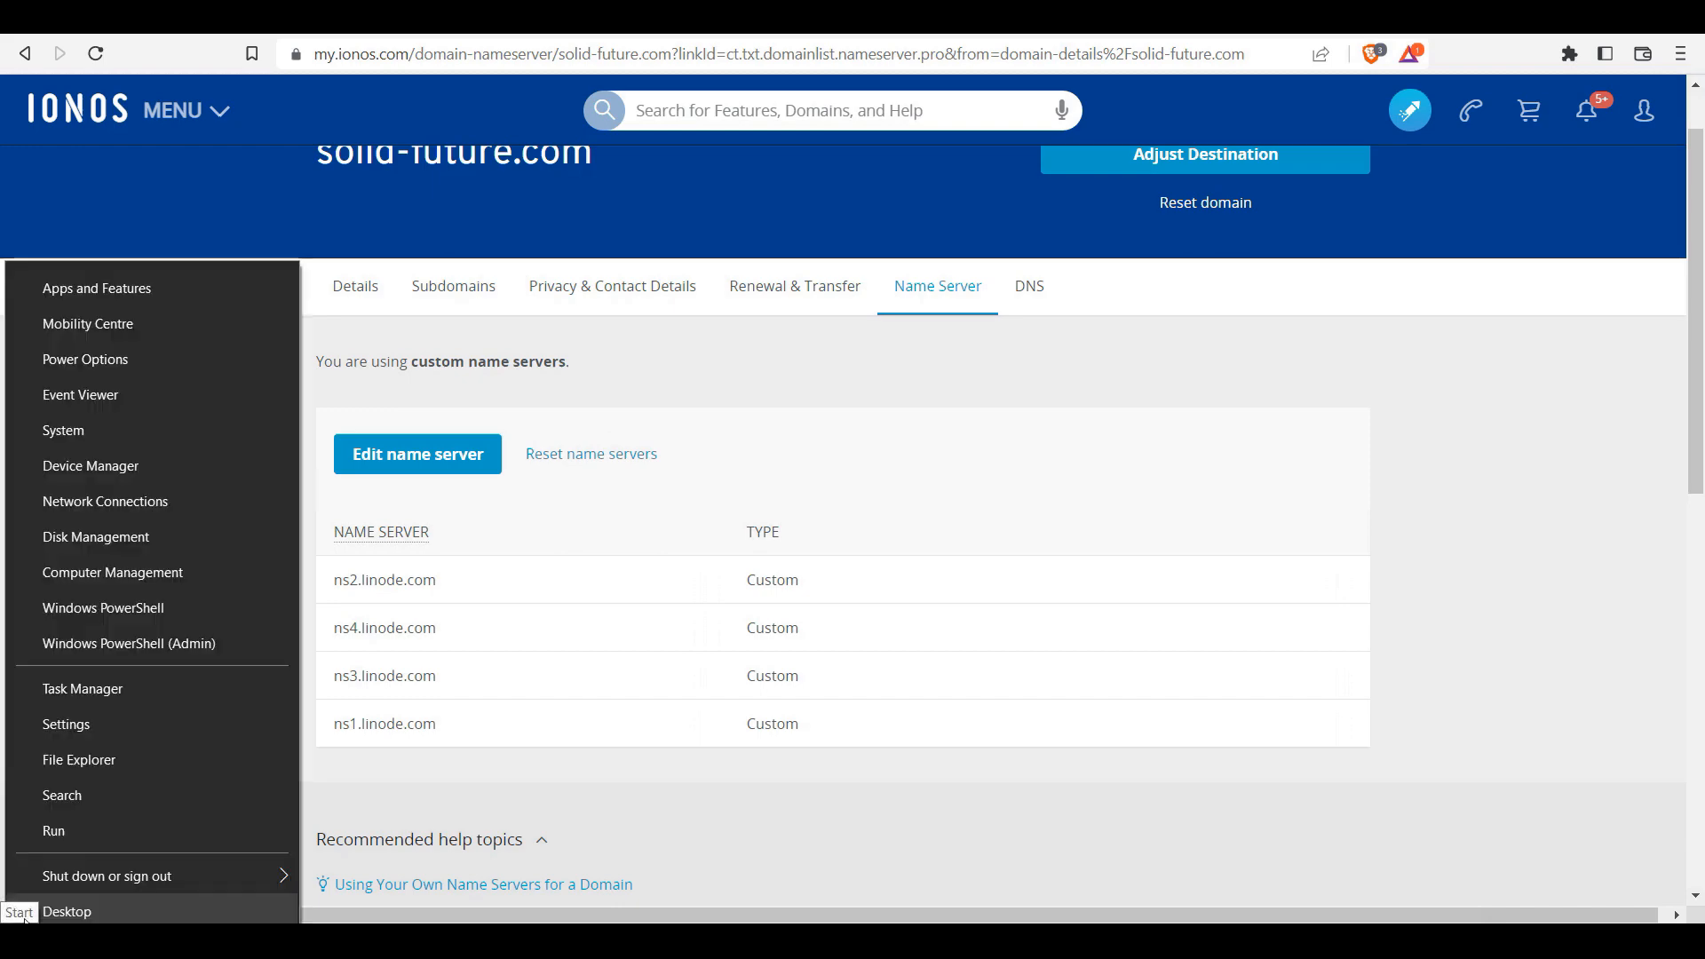
left_click(94, 835)
type("cmd")
key("Return")
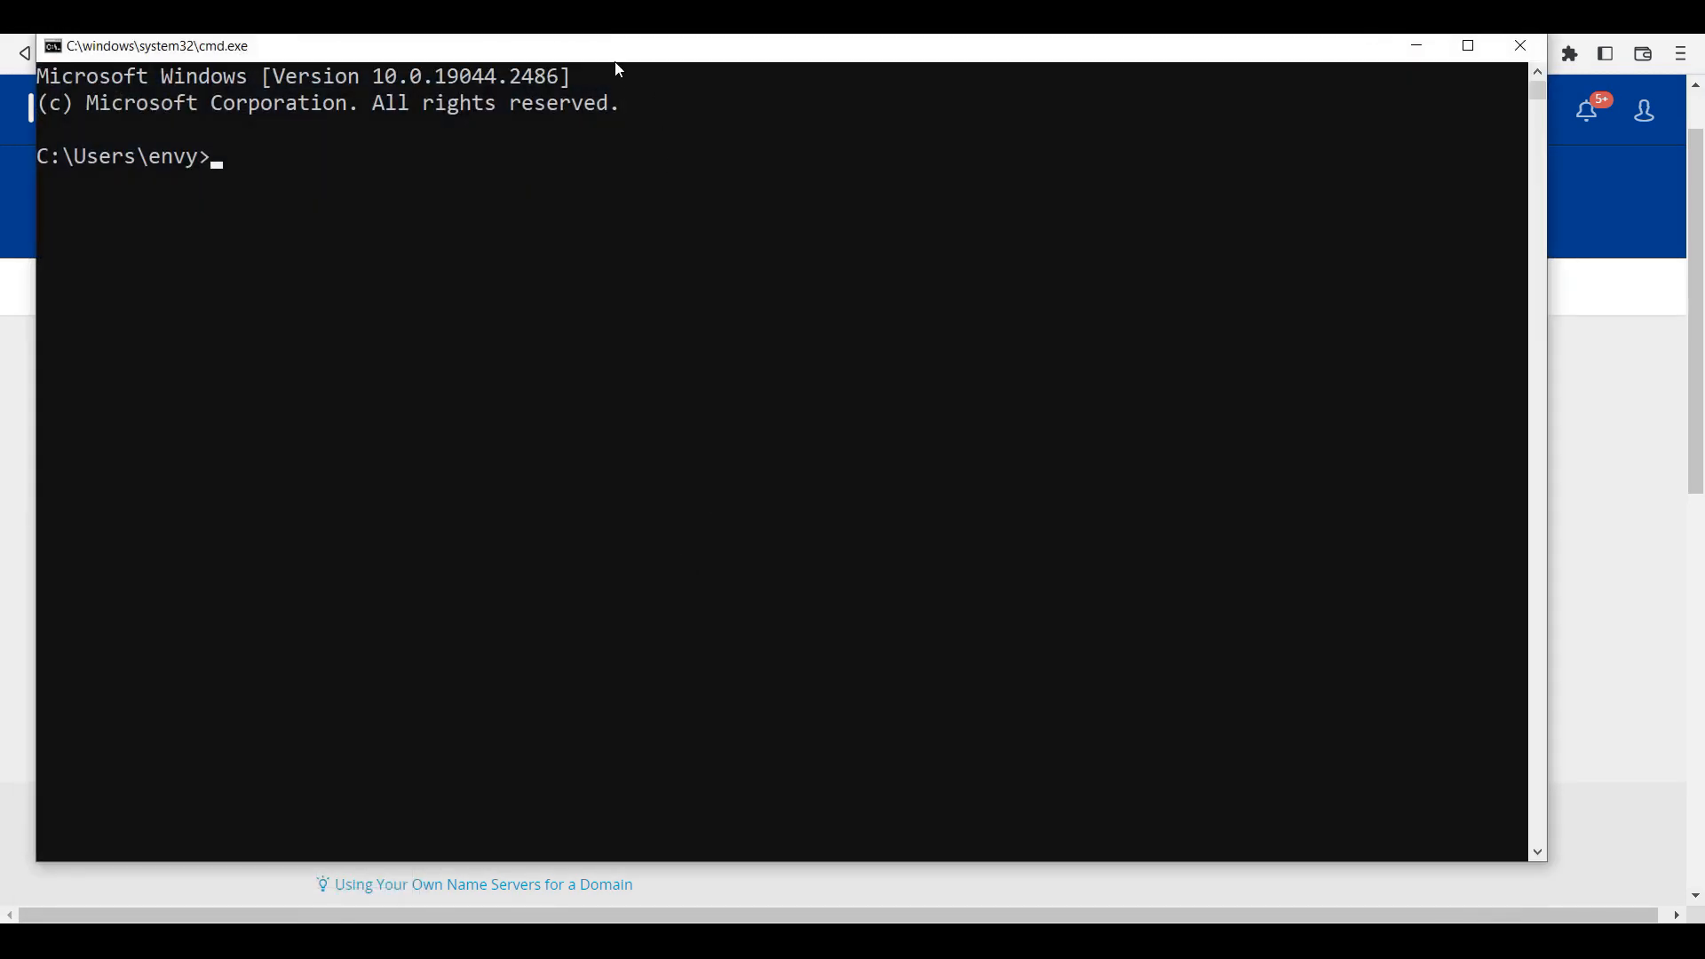
left_click_drag(609, 50, 754, 102)
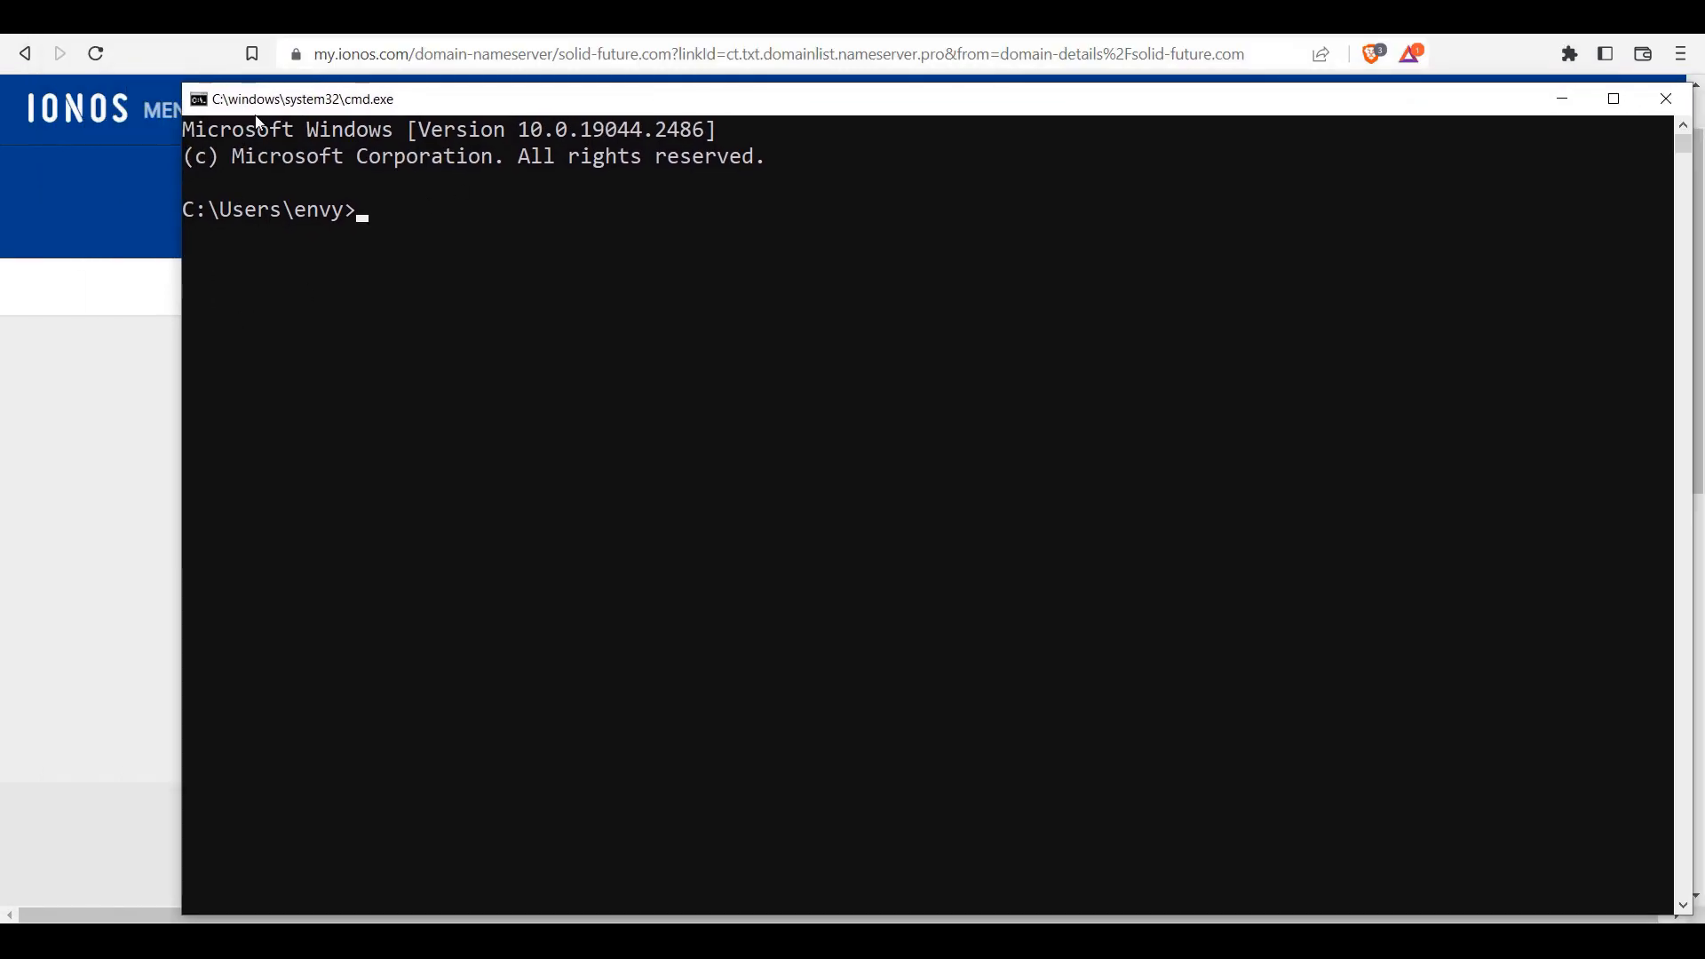
Step: Ping solid-future.com and confirm it replies
type("ping")
type("pi")
type("ng")
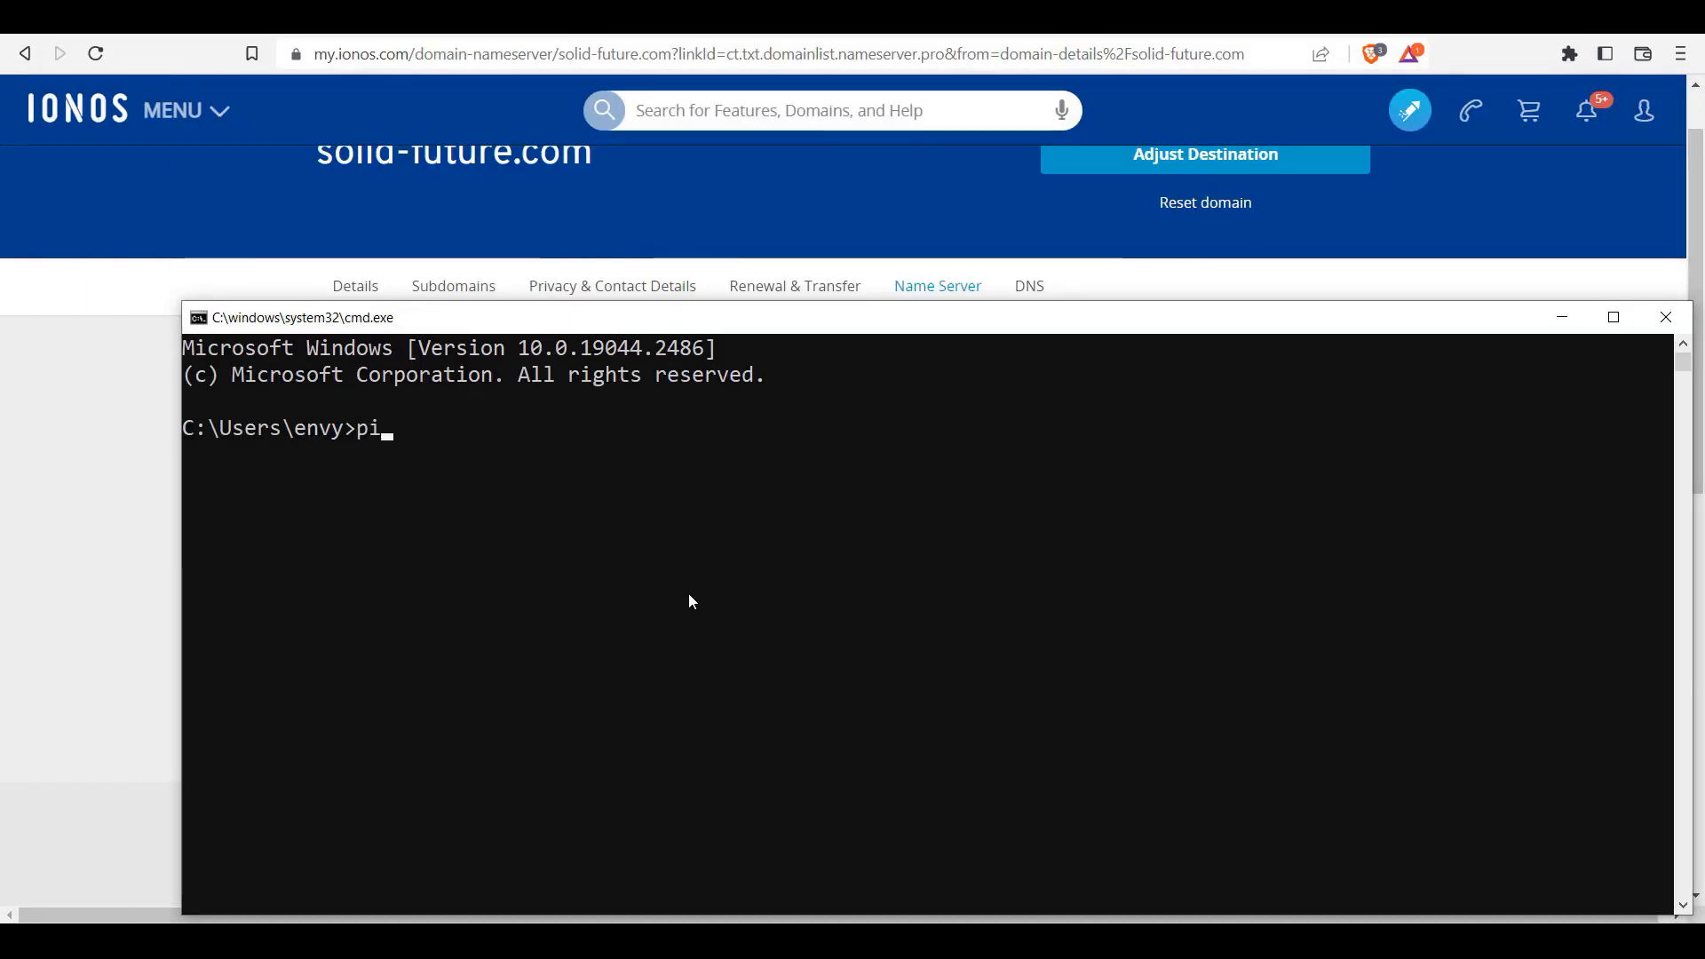
type(" solid")
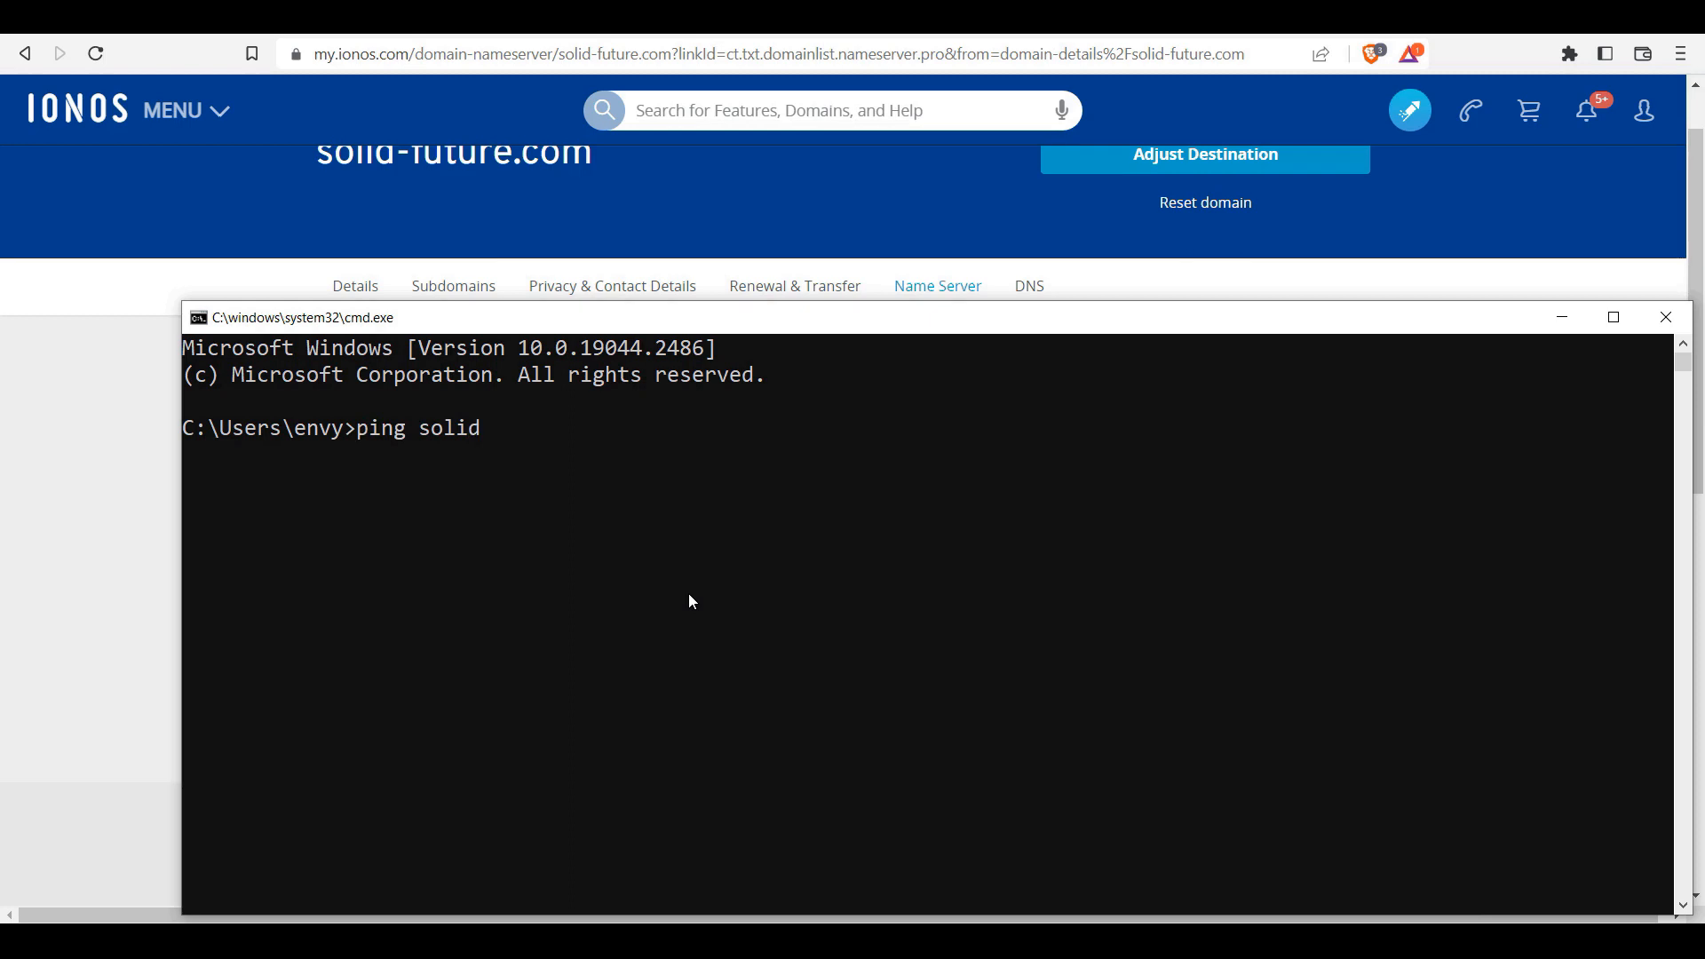
type("-future.com")
key("Return")
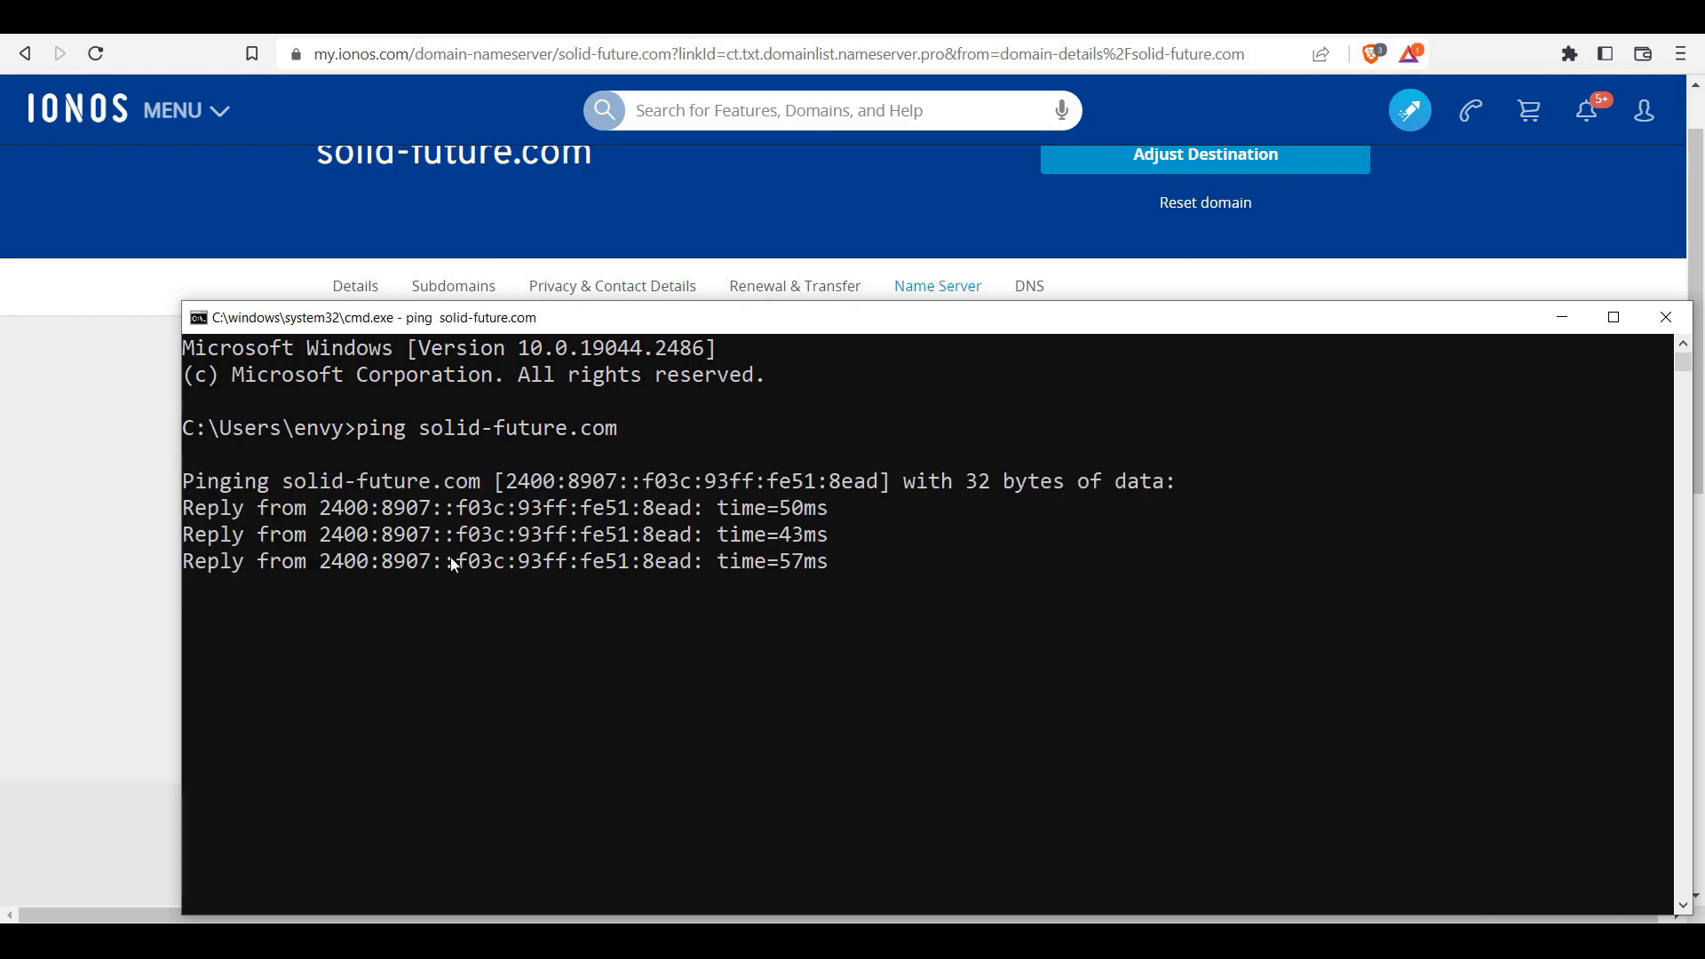
left_click_drag(633, 317, 614, 165)
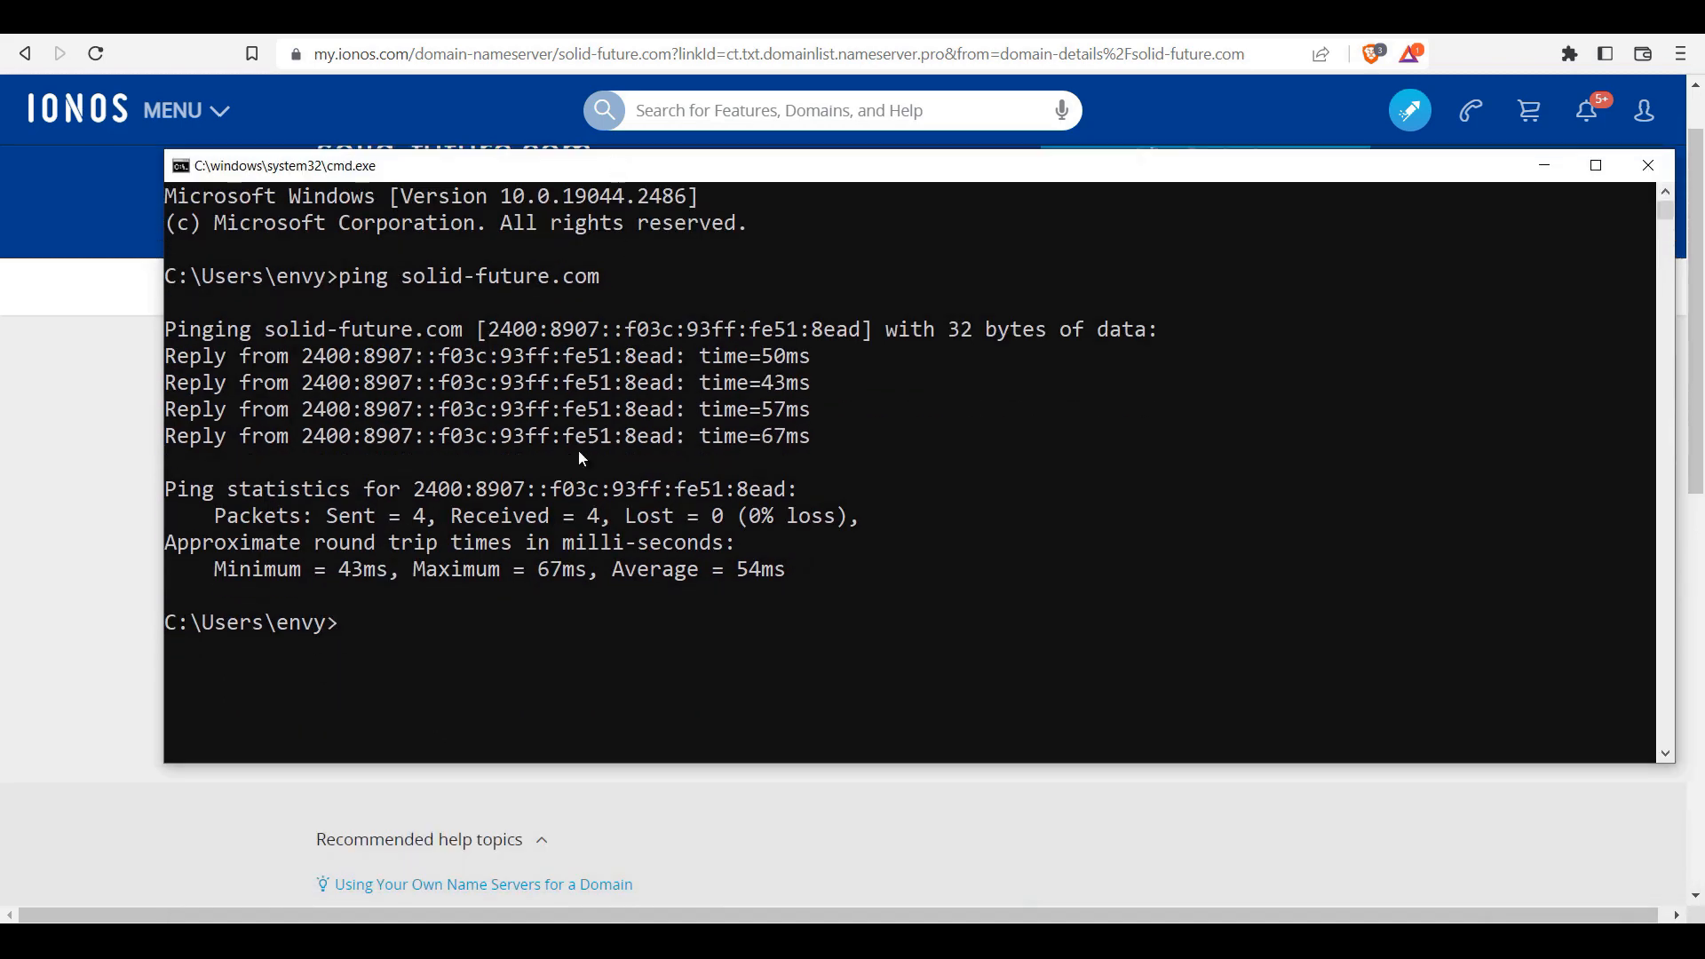
Step: Ping cloud.solid-future.com and see that it cannot be resolved yet
type("ping ")
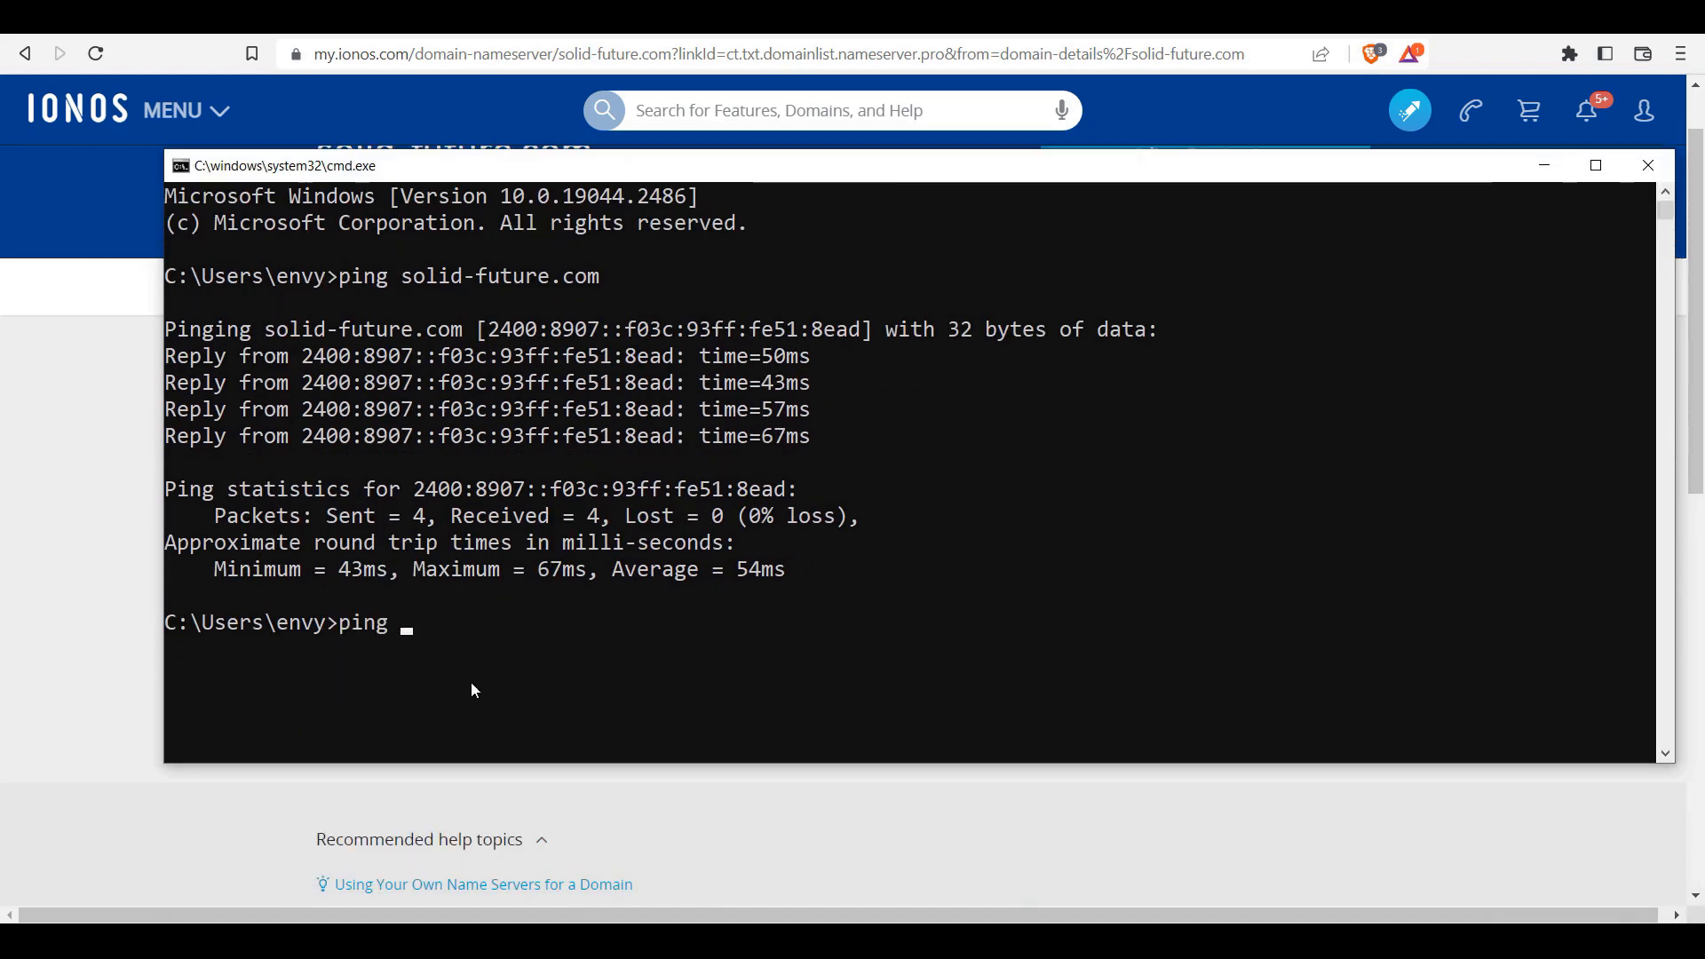
type("cloud.solid")
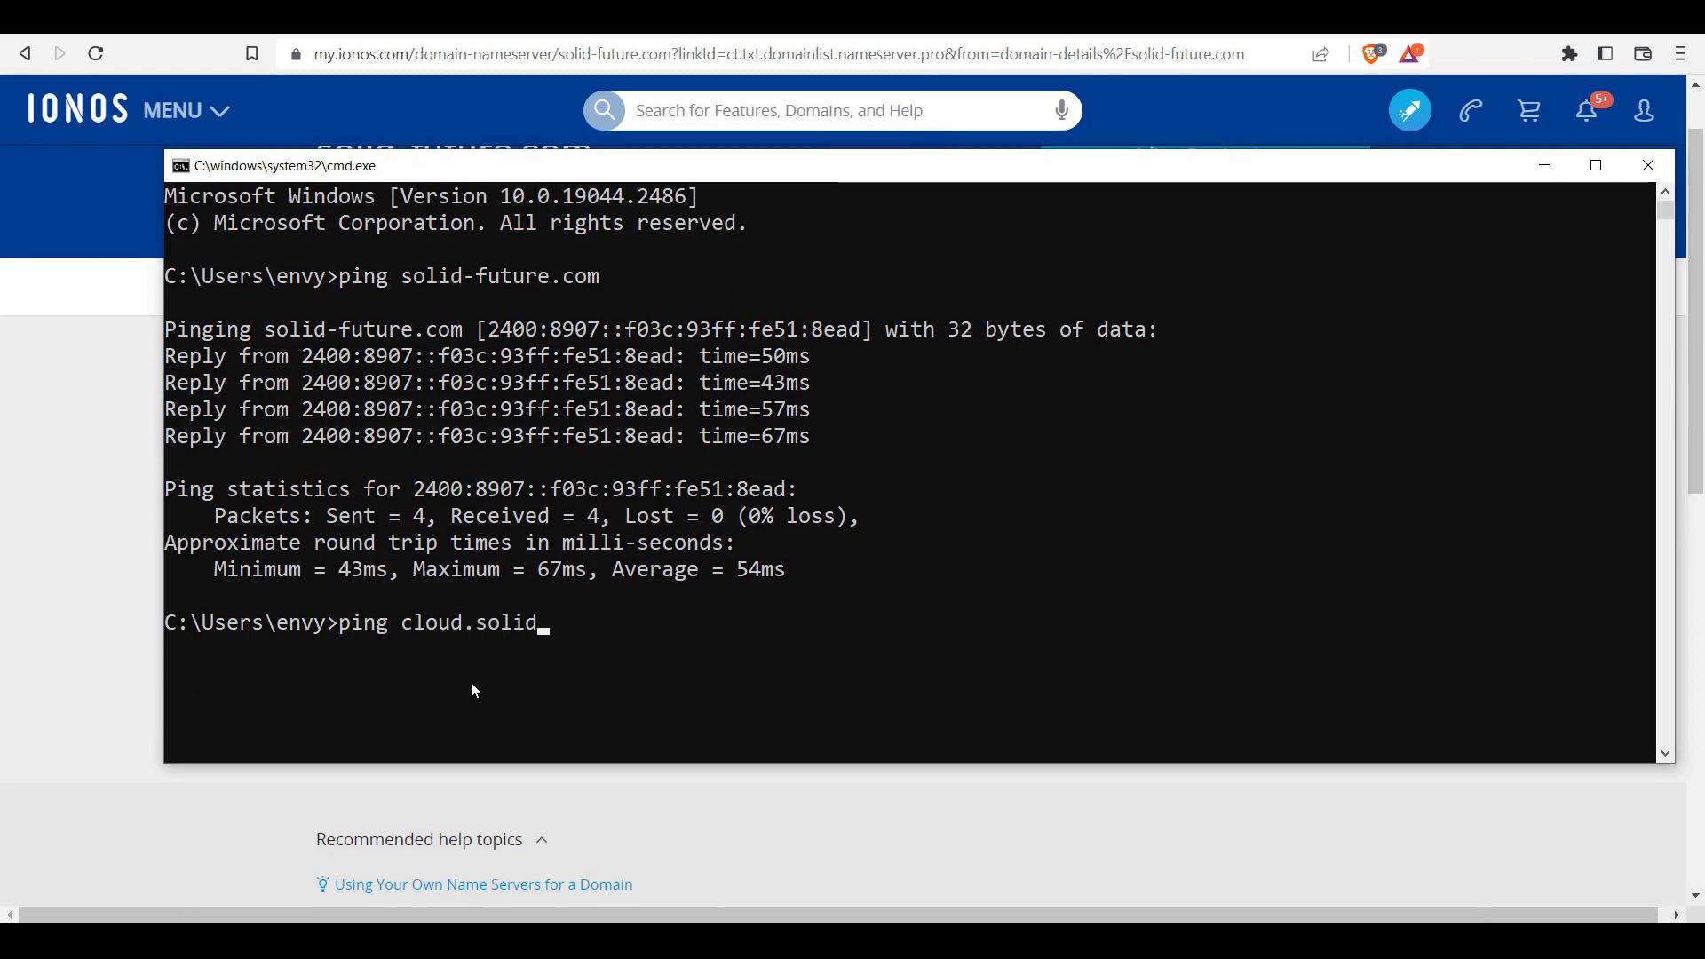
type("-future.com")
key("Return")
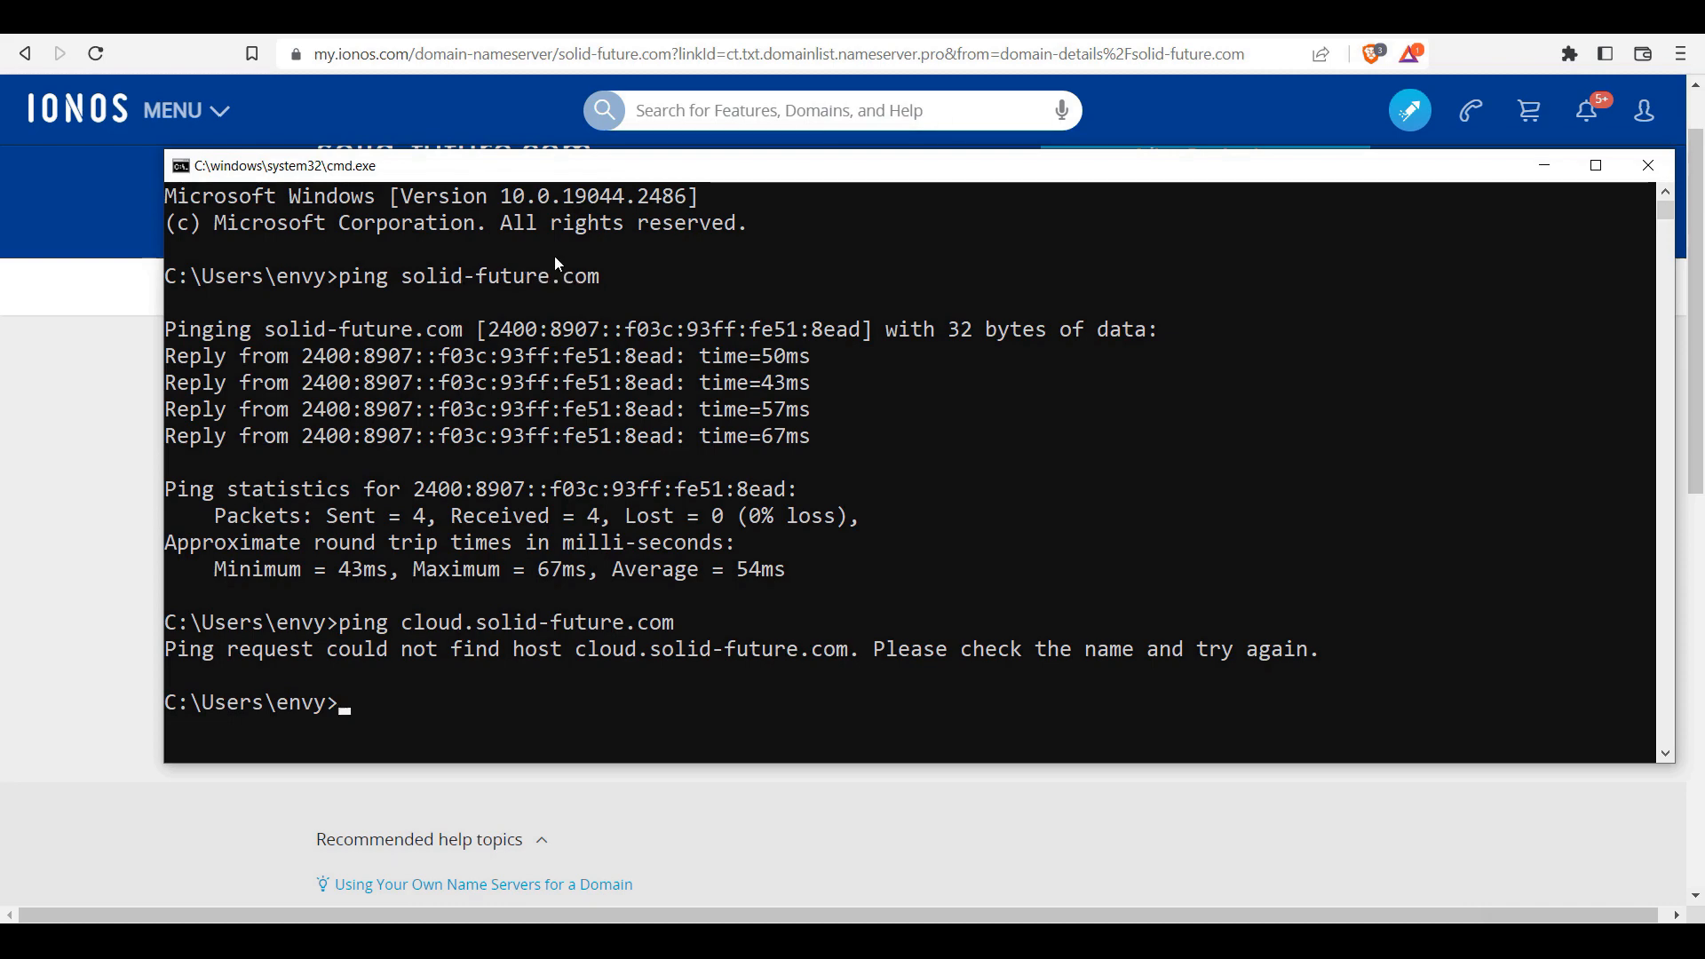
key("alt+Tab")
Step: Open the DNS settings for admin.solid-future.com from the domain's Subdomains list
left_click(463, 292)
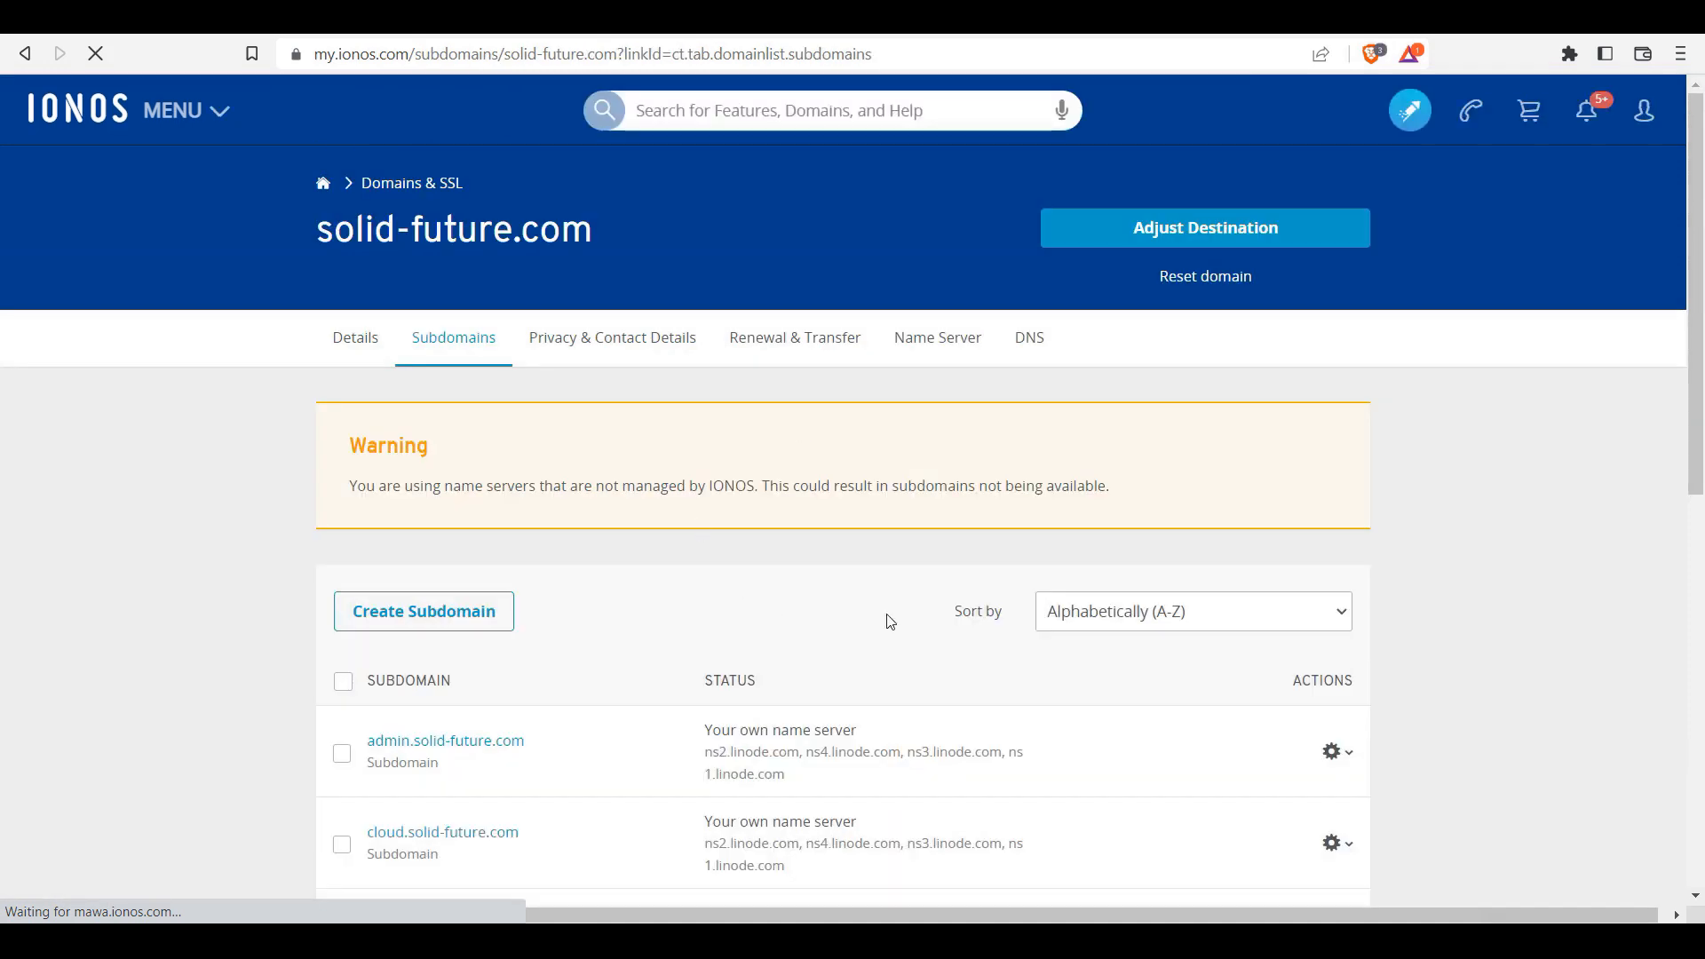
scroll(1663, 497, "down", 3)
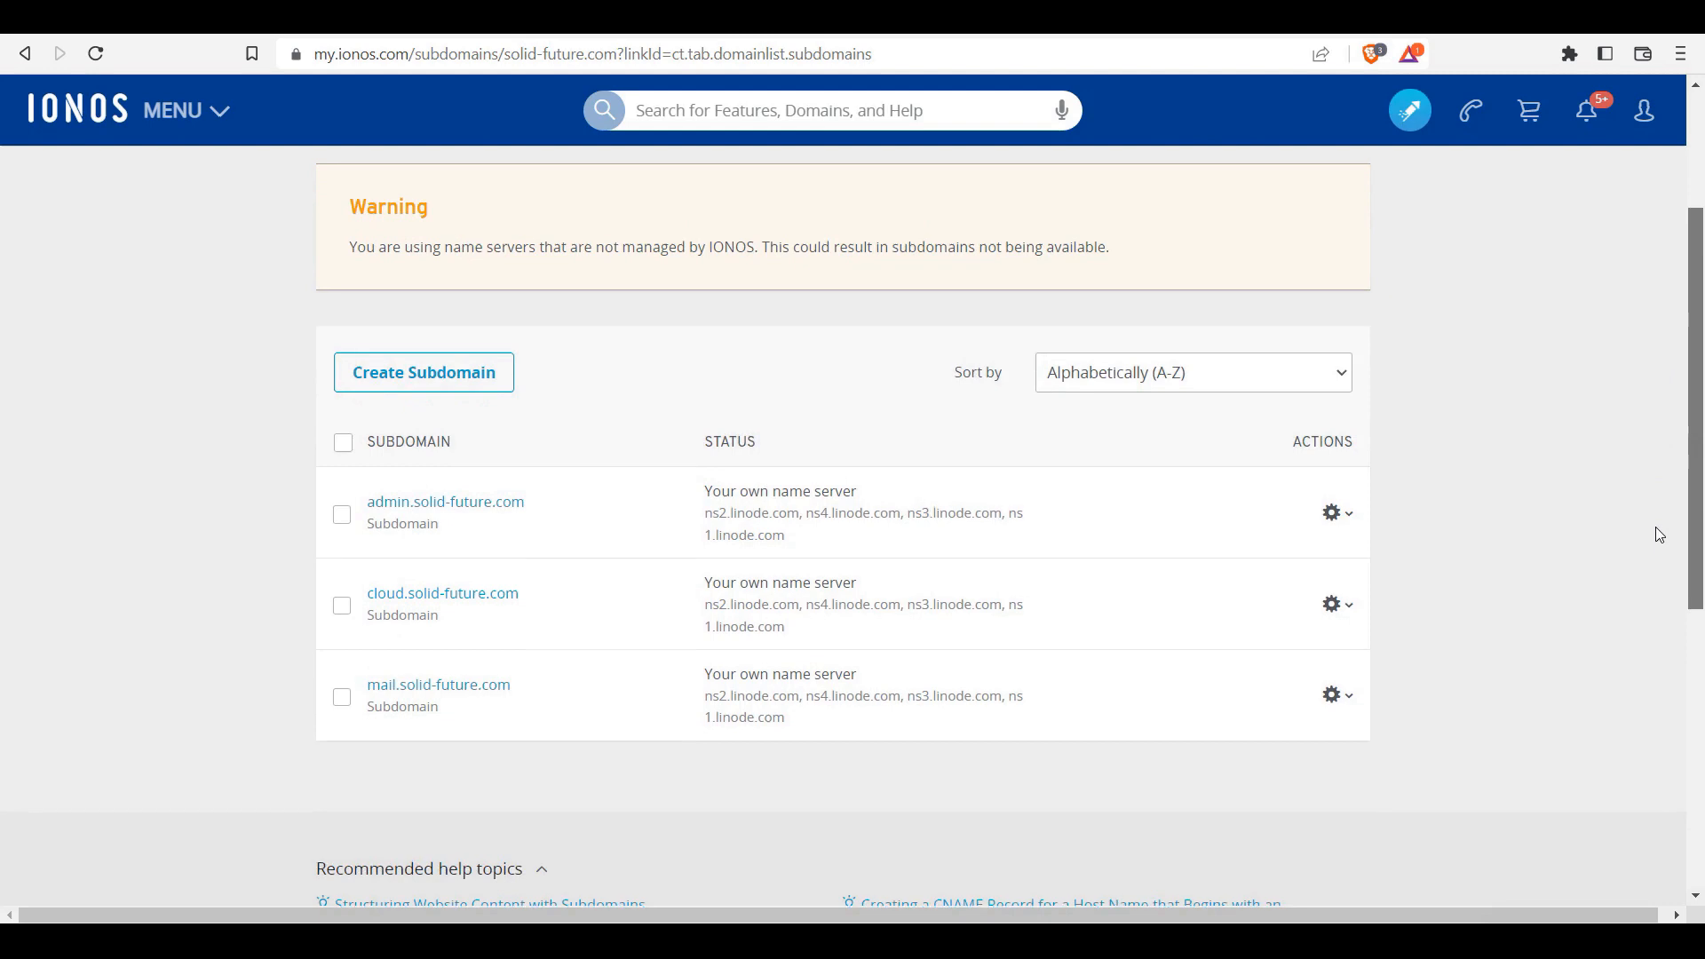
scroll(1656, 524, "down", 3)
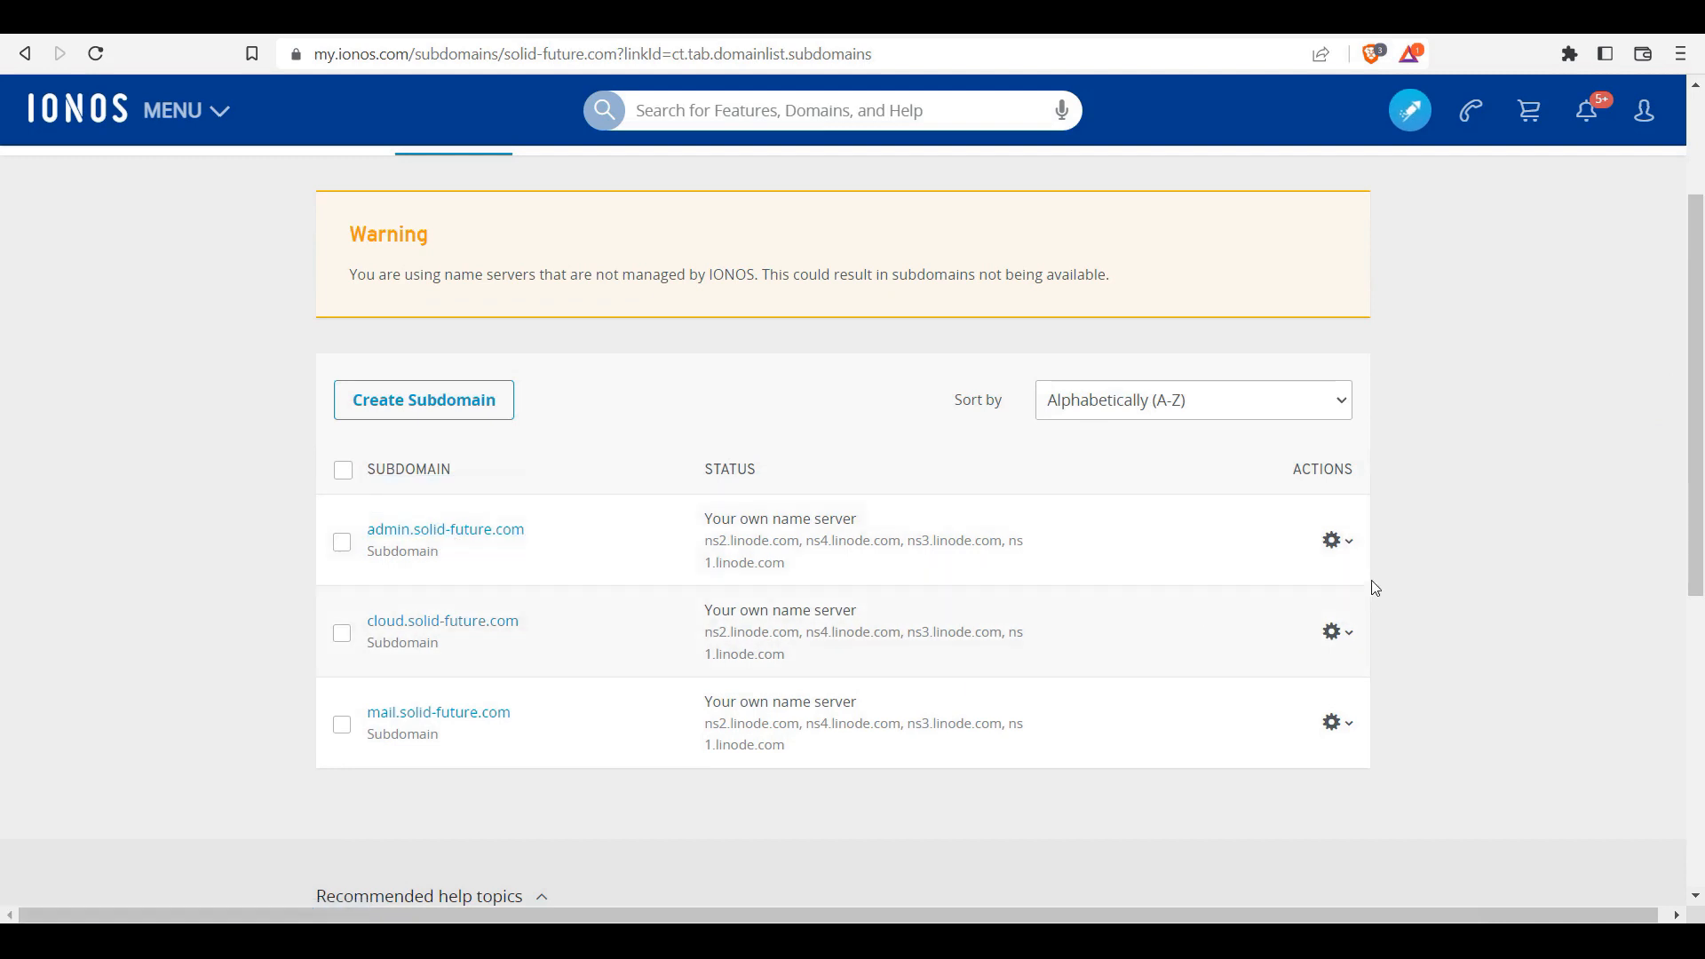
left_click(1334, 541)
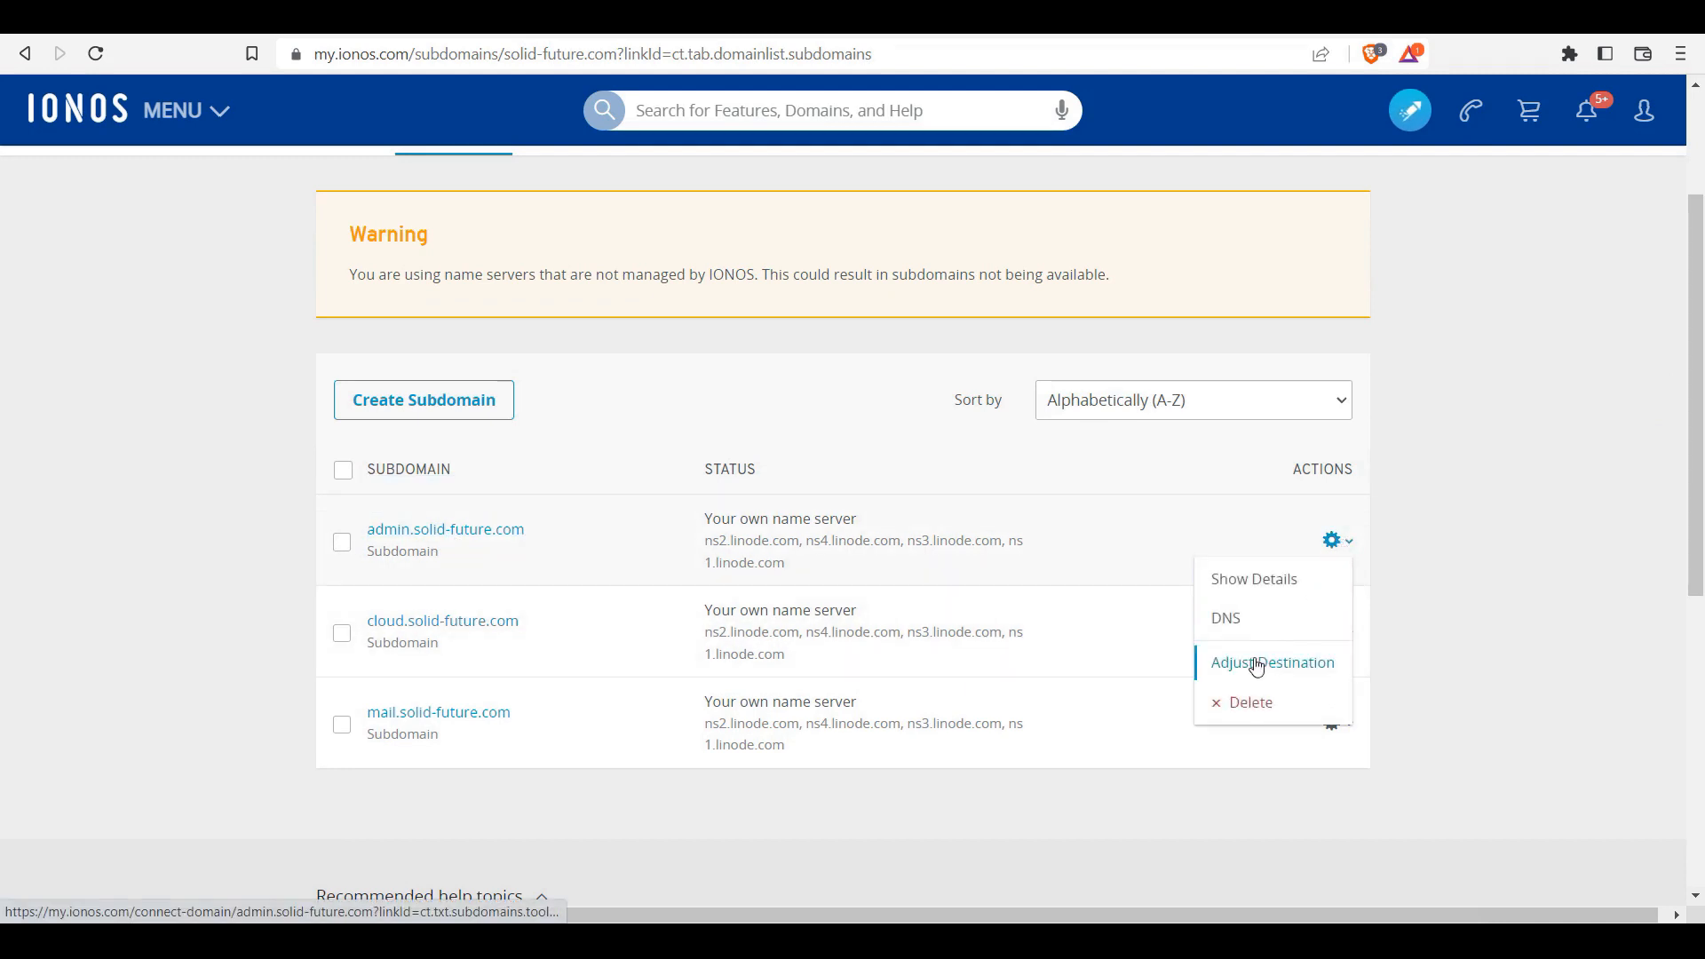
left_click(1233, 625)
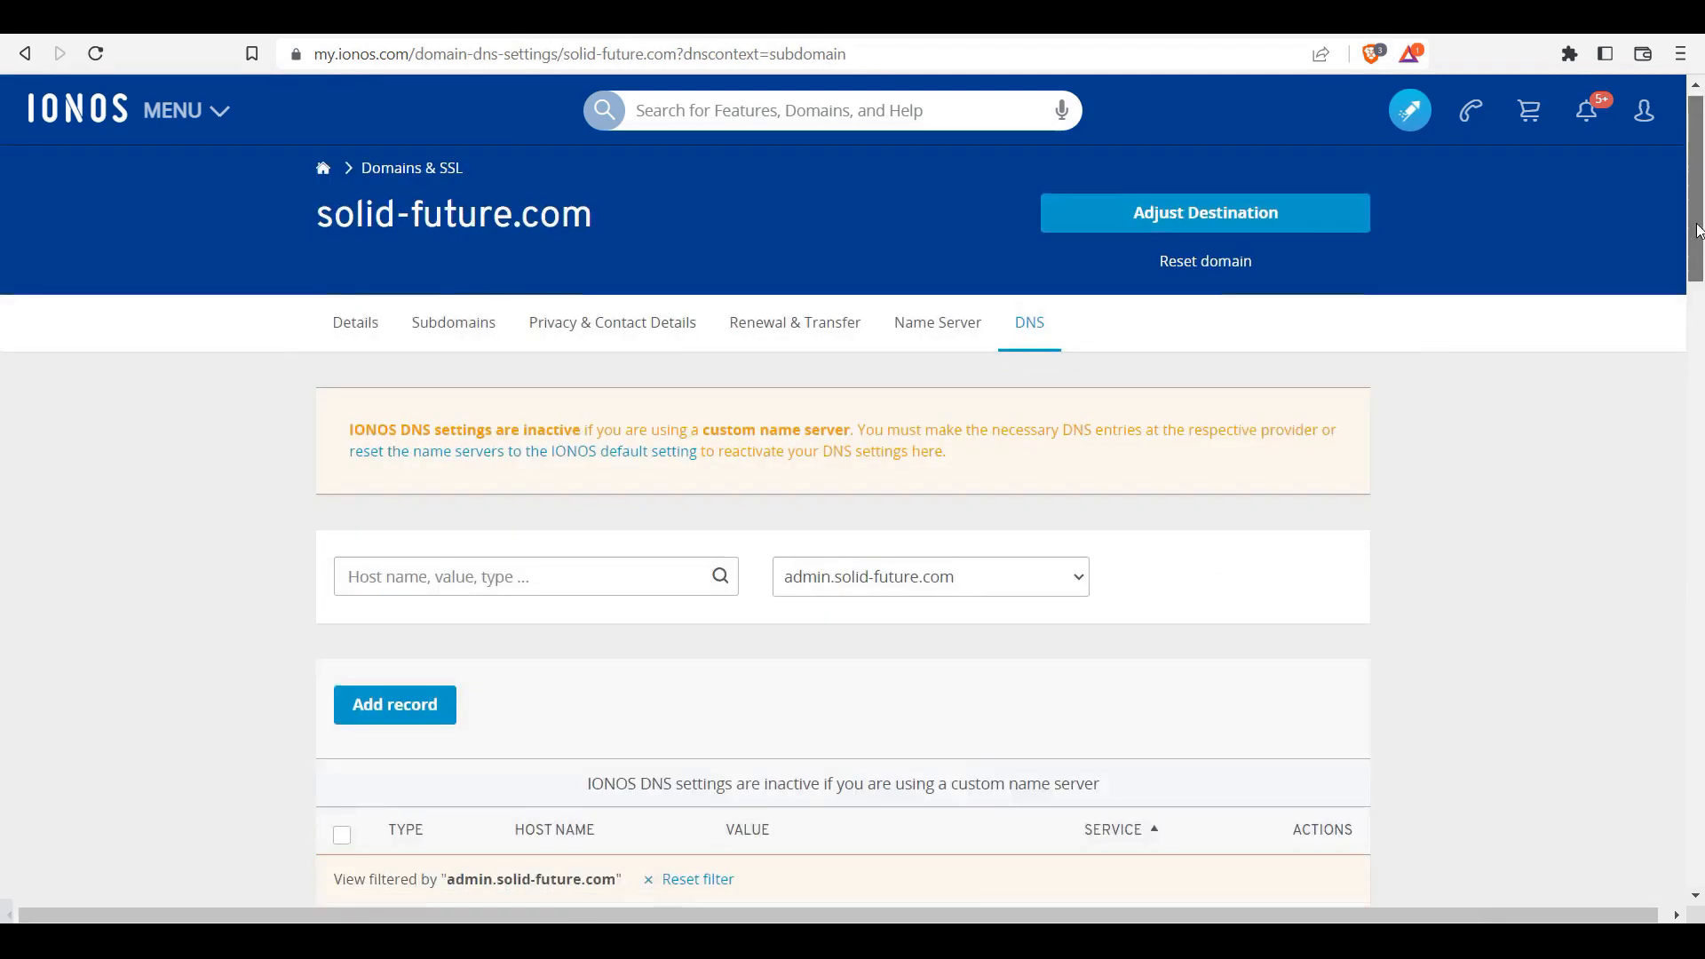
left_click_drag(1696, 225, 1696, 374)
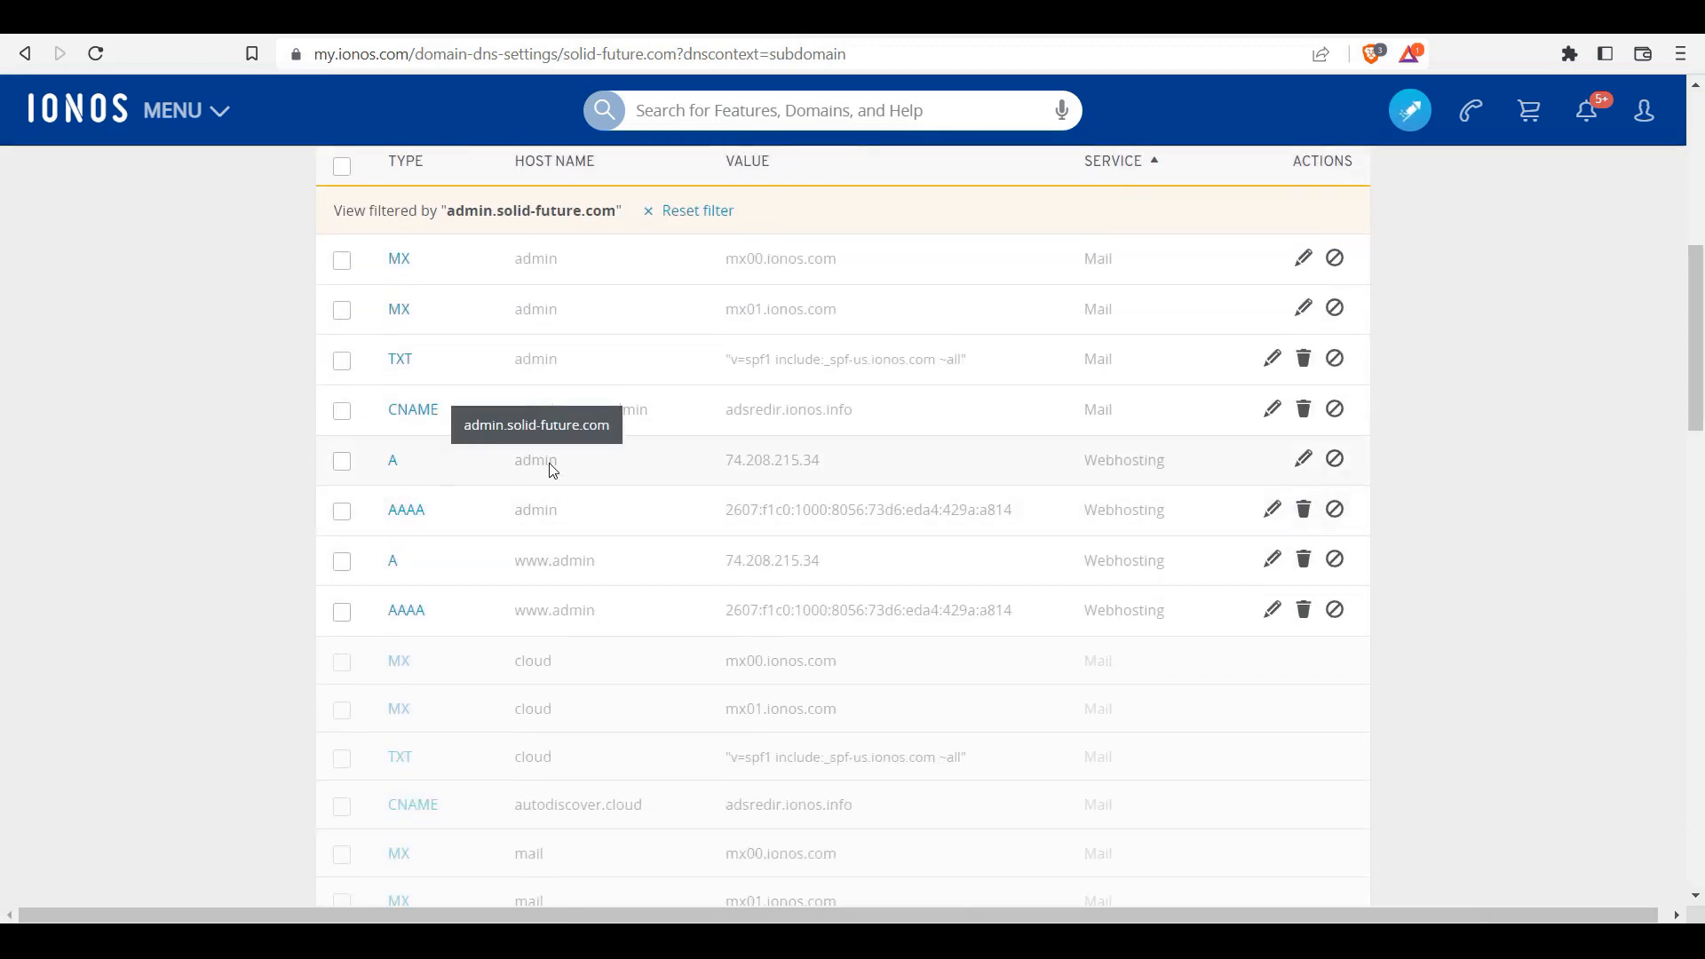
Step: Change the admin A record to 172.105.166.74 with a 5-minute TTL and save it
left_click(1302, 468)
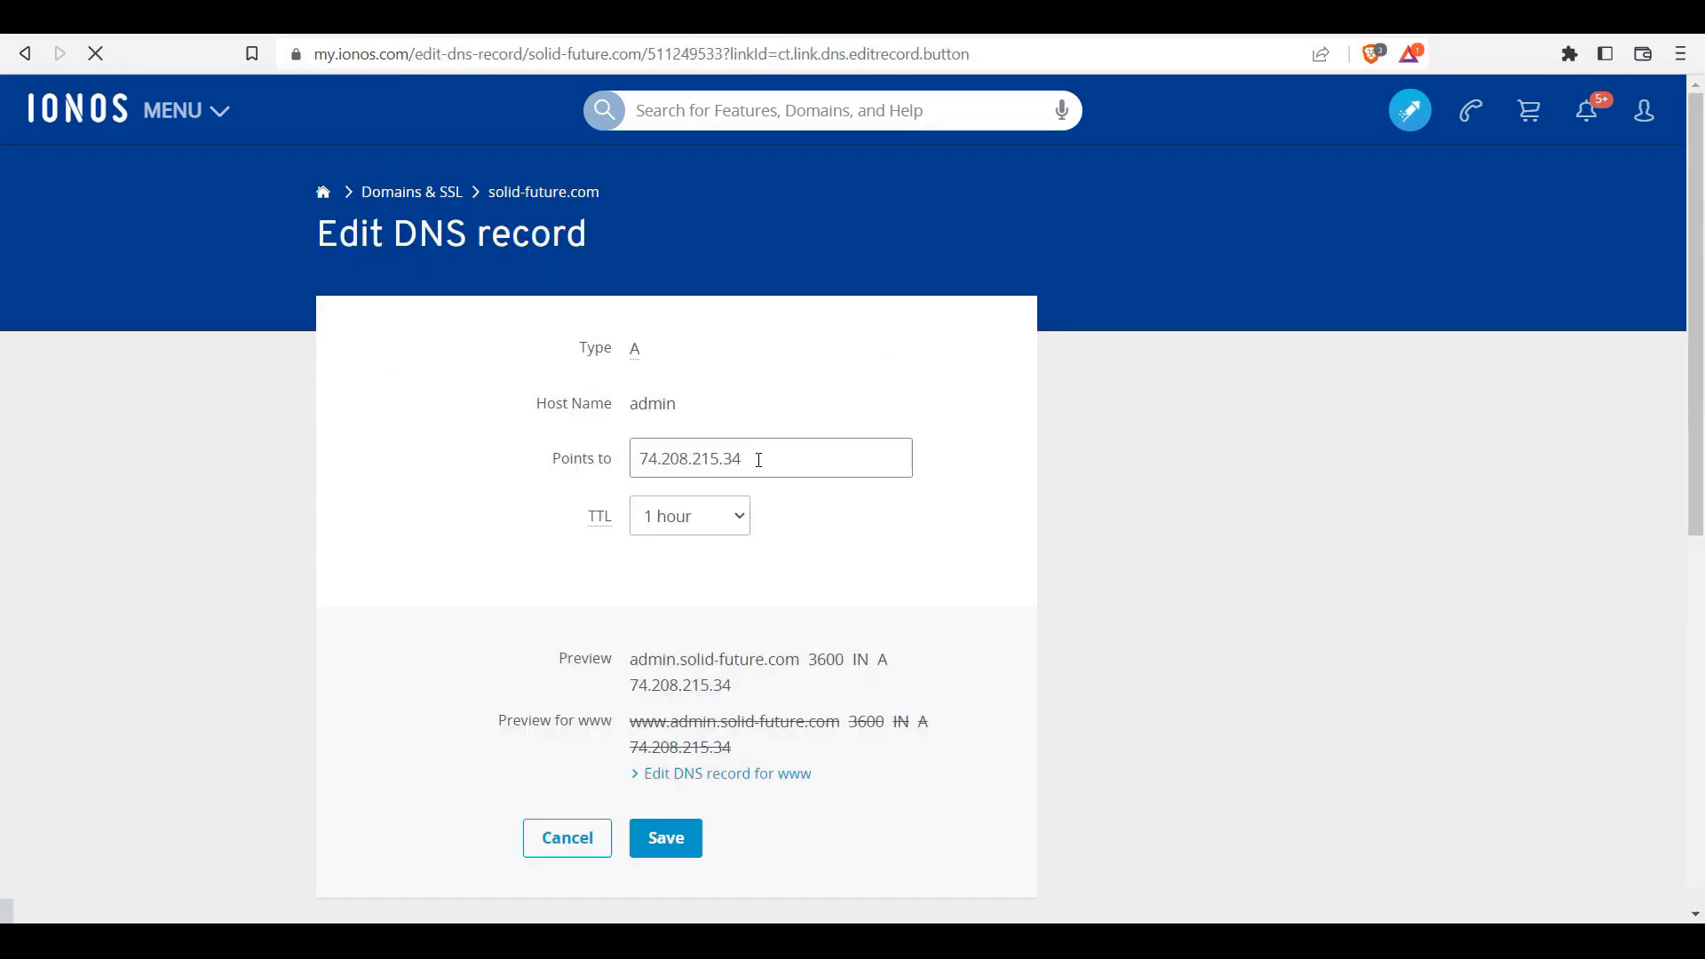
type("172.105.166.74")
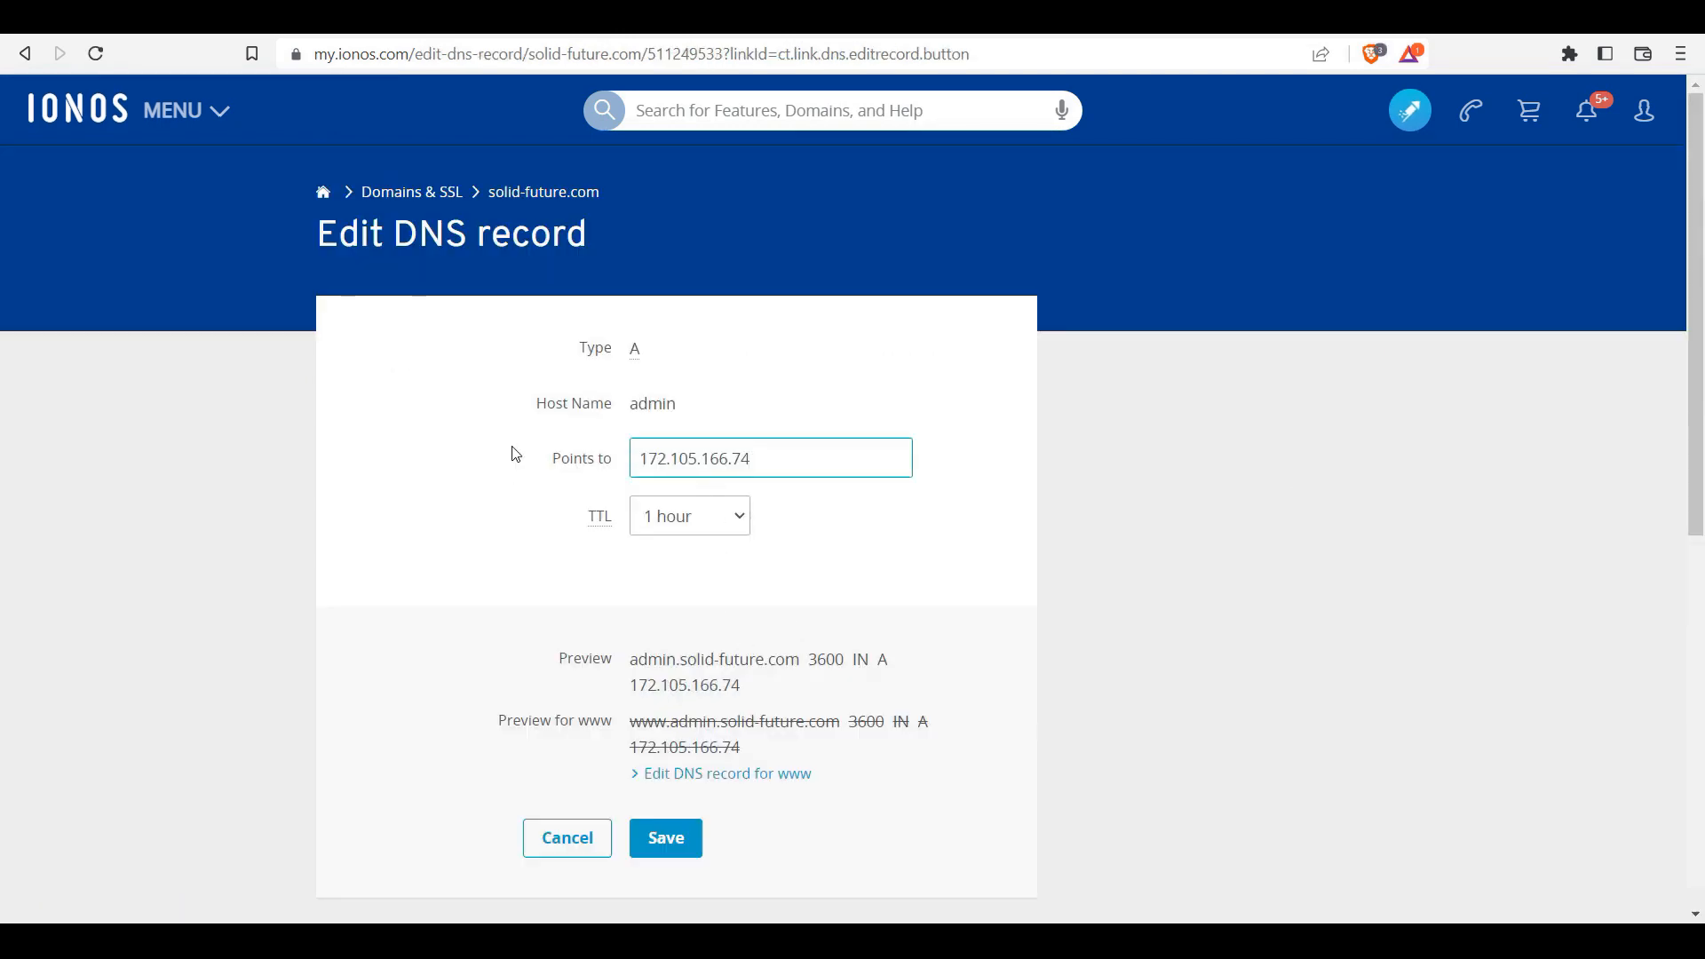
left_click(697, 513)
left_click(701, 566)
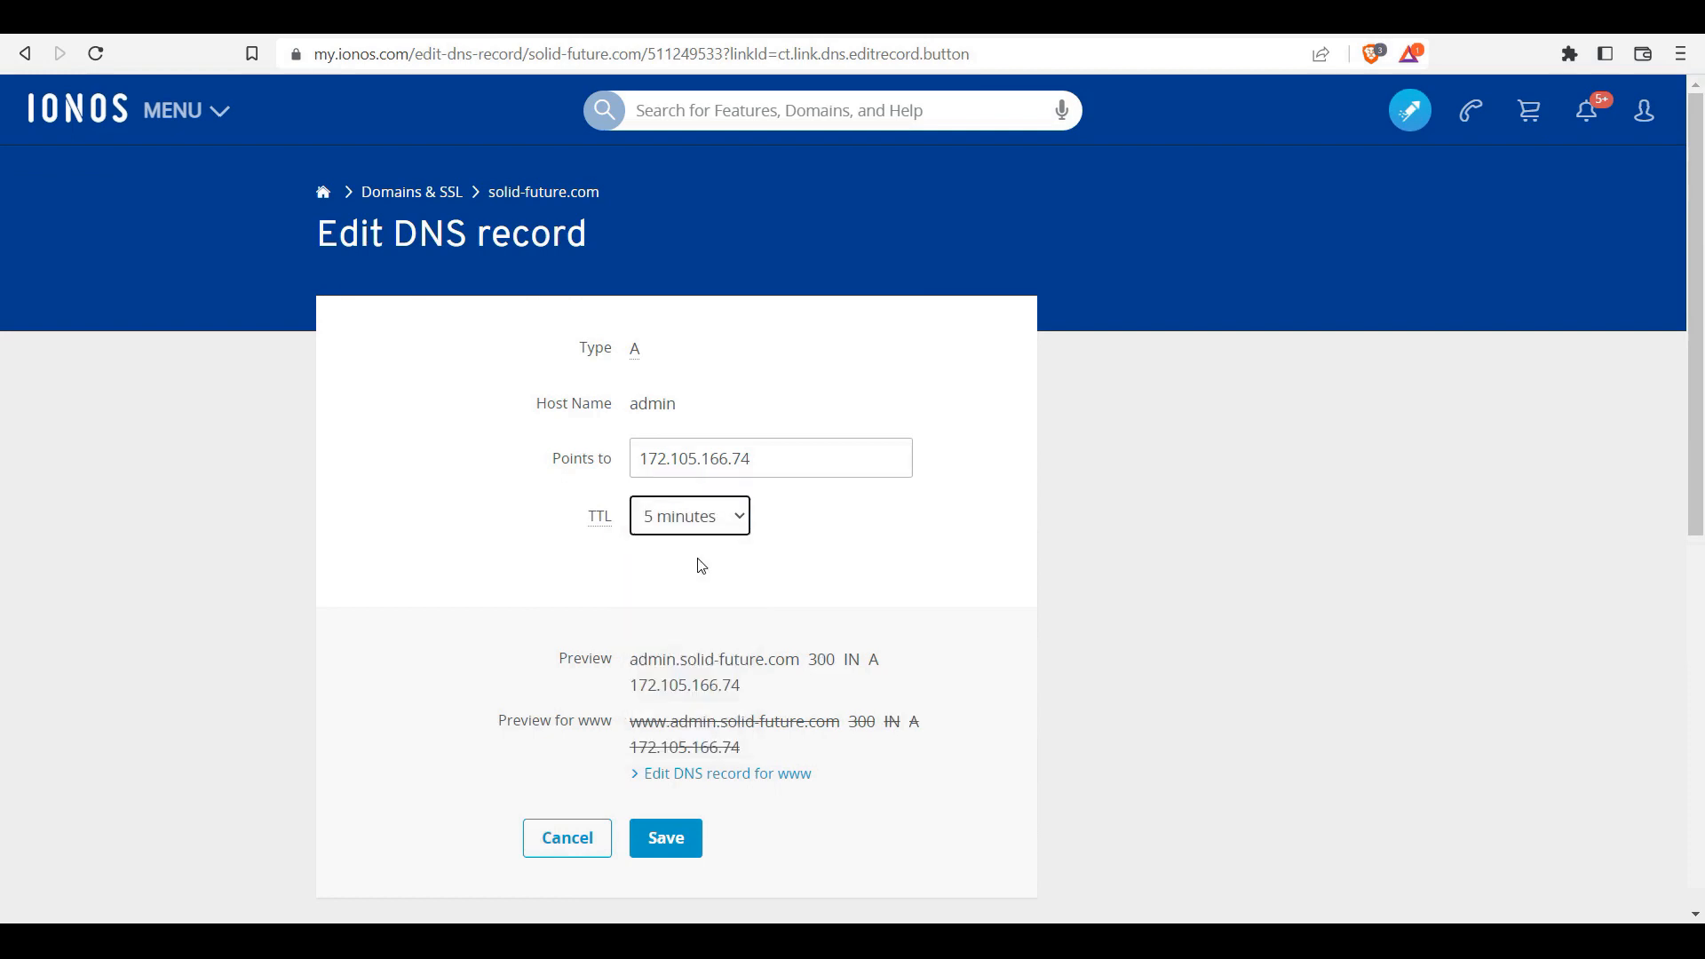
left_click(693, 520)
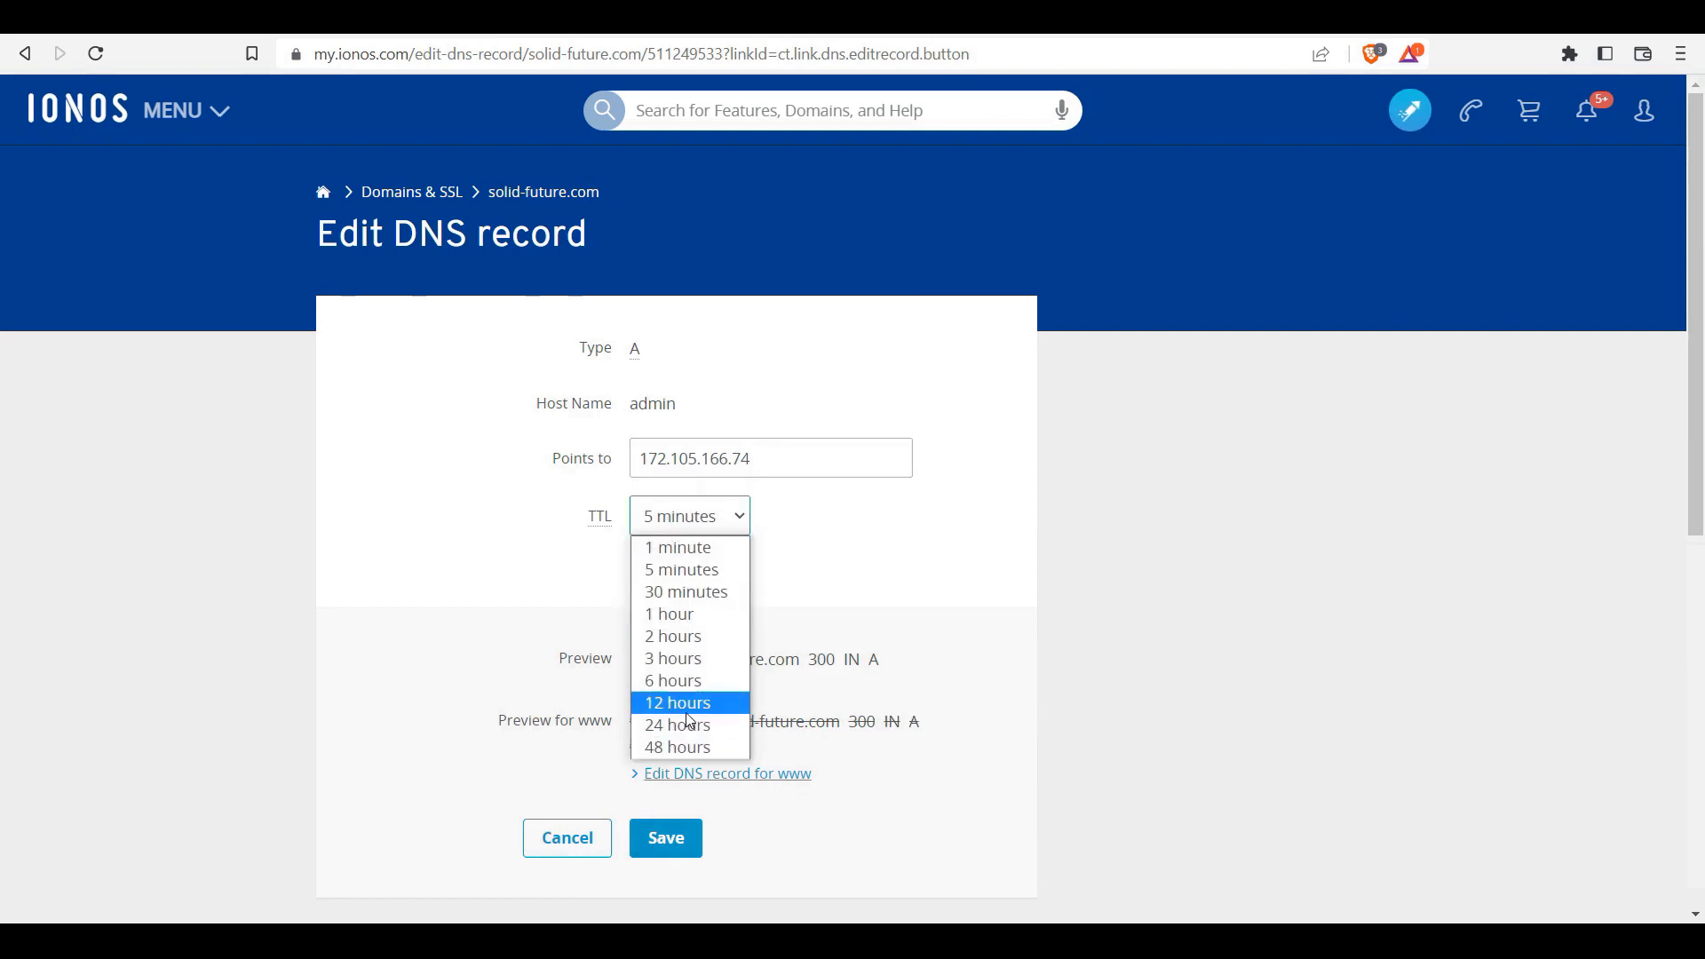
left_click(693, 572)
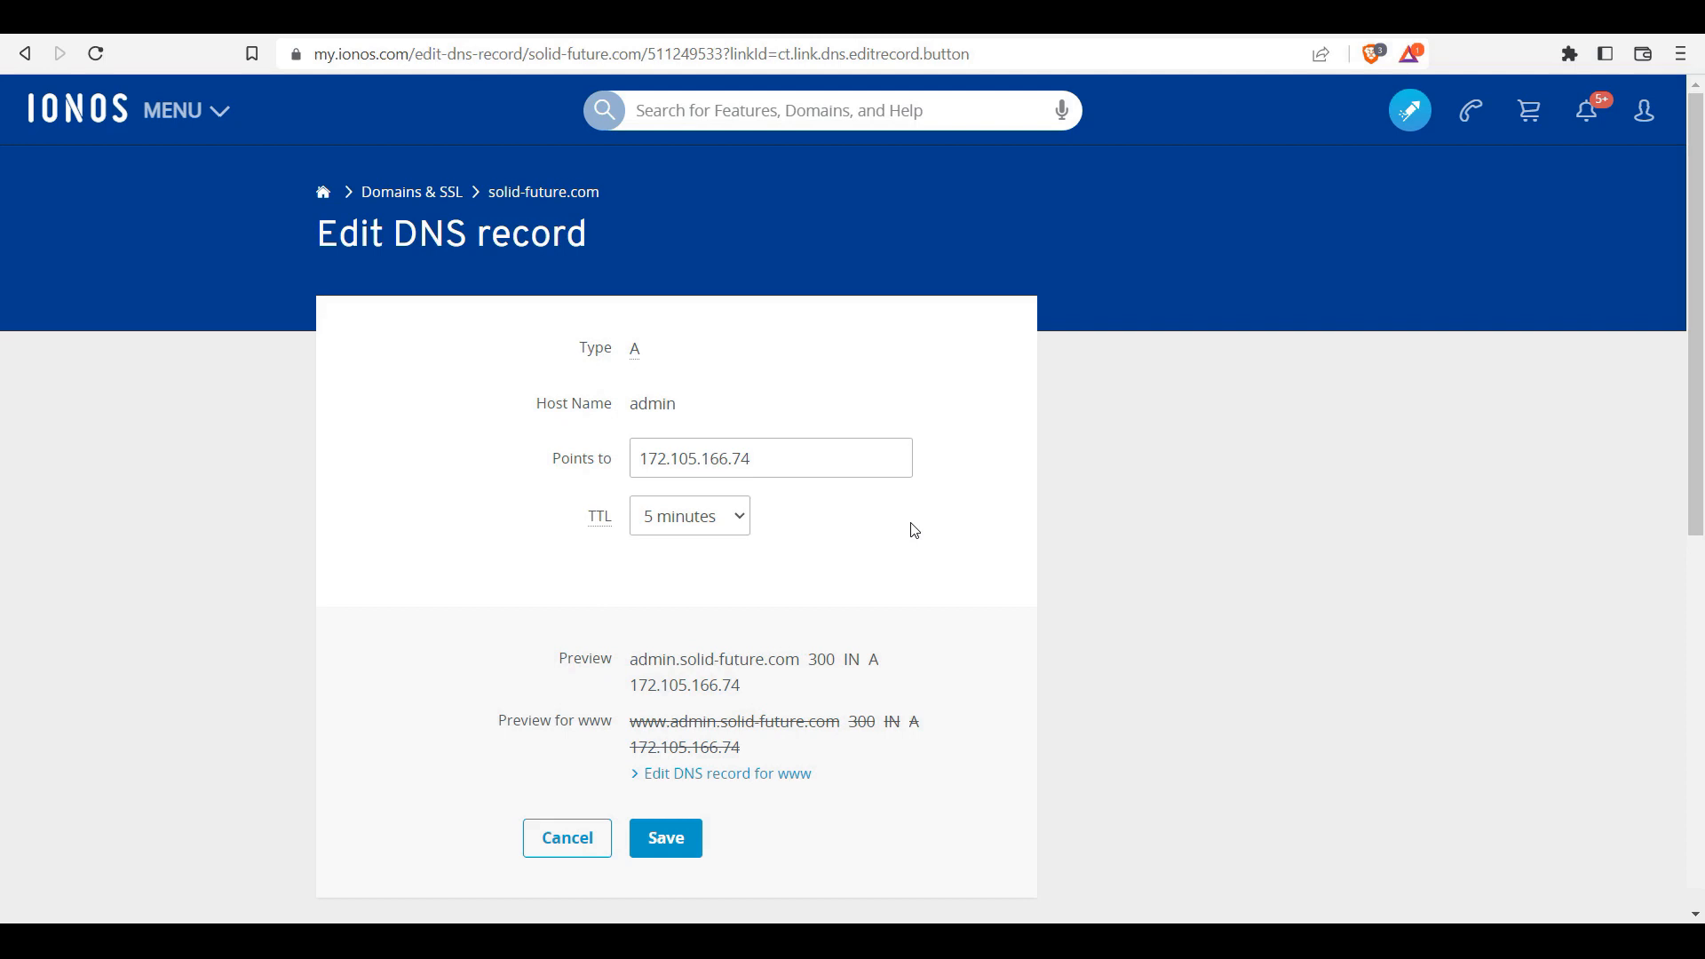
left_click(670, 857)
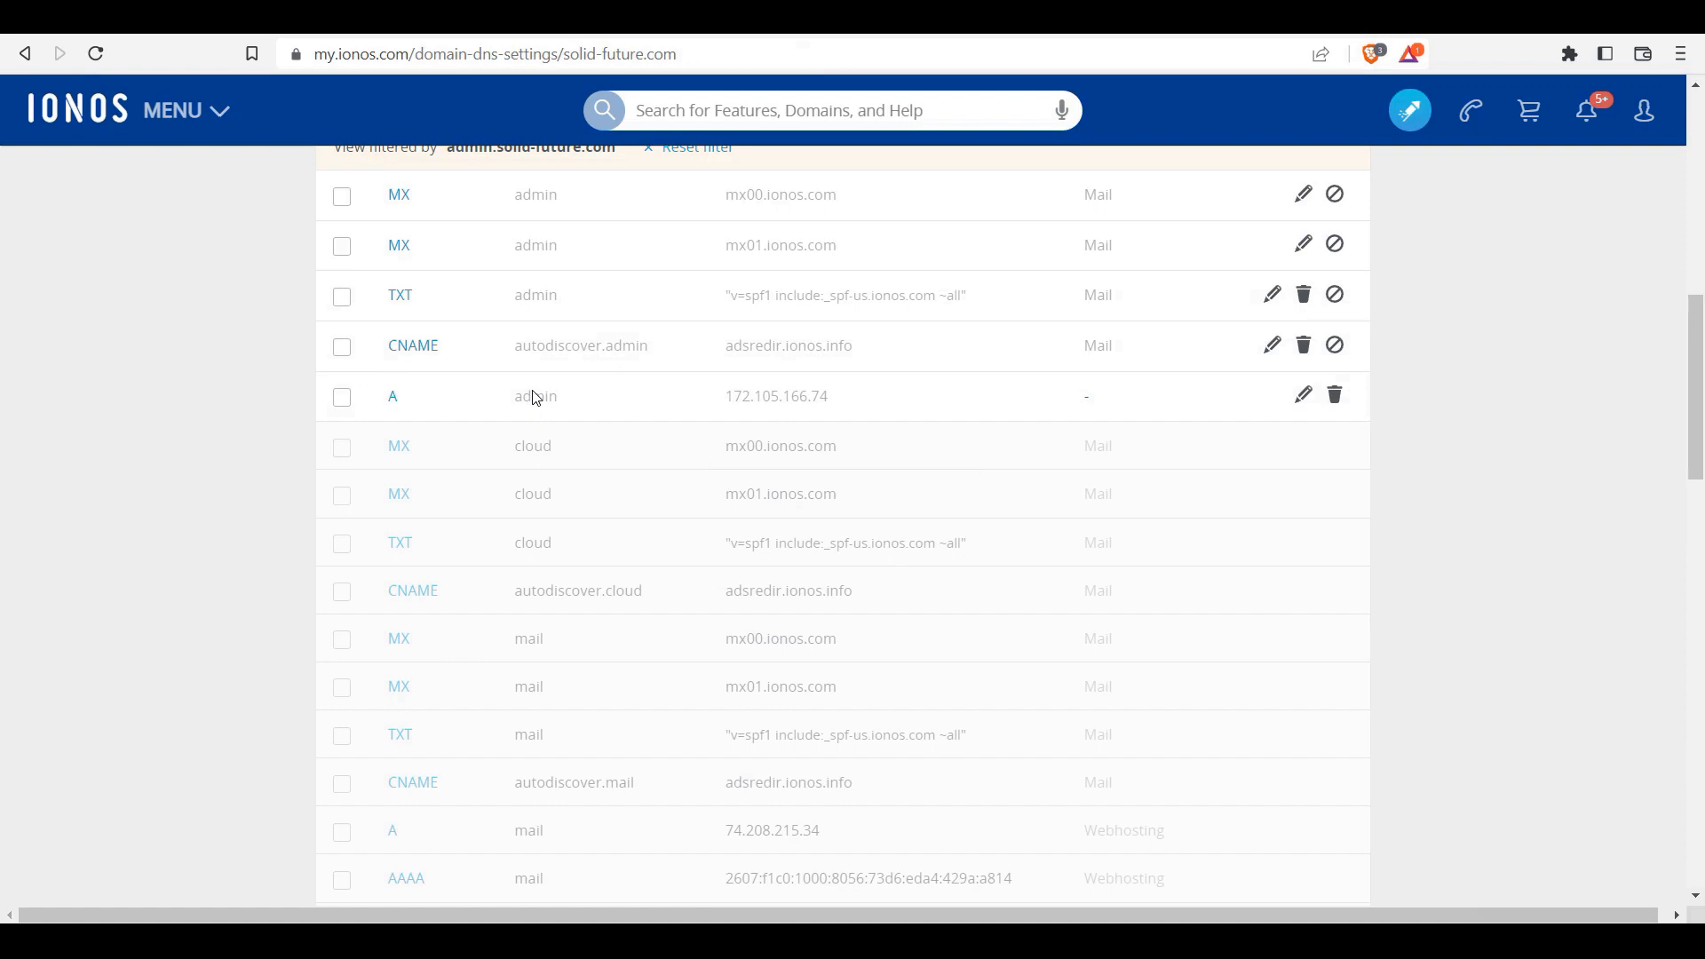
Step: Open the admin subdomain's DNS settings from the Subdomains list
scroll(540, 444, "up", 10)
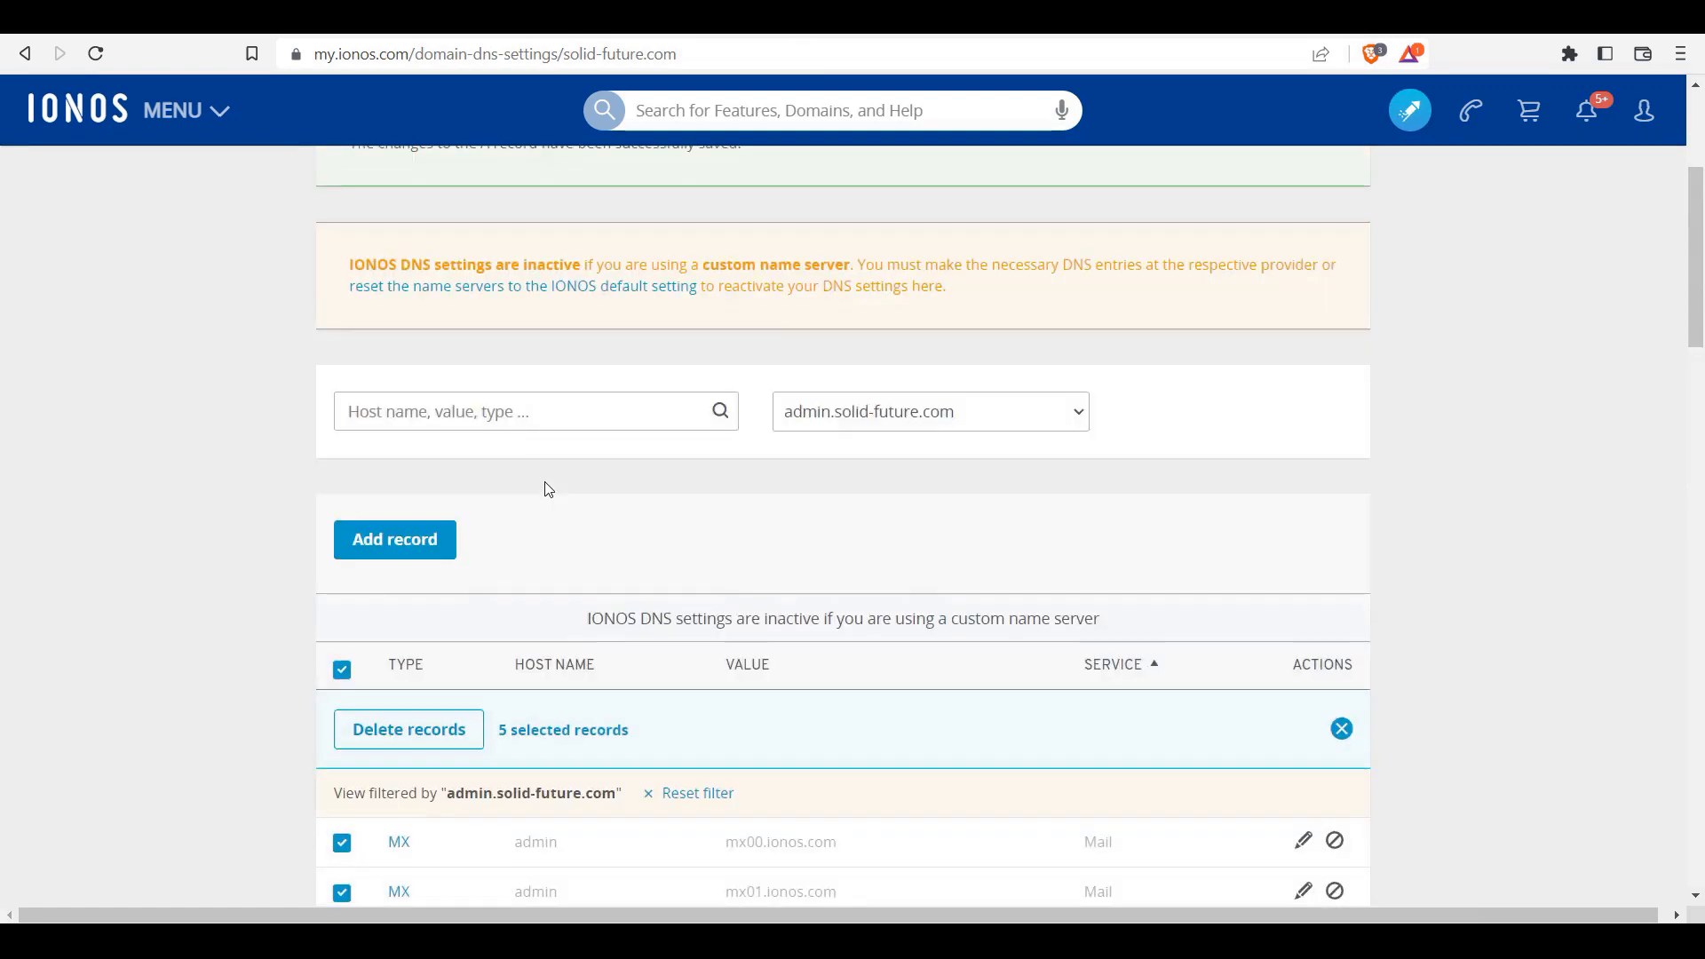
left_click(462, 346)
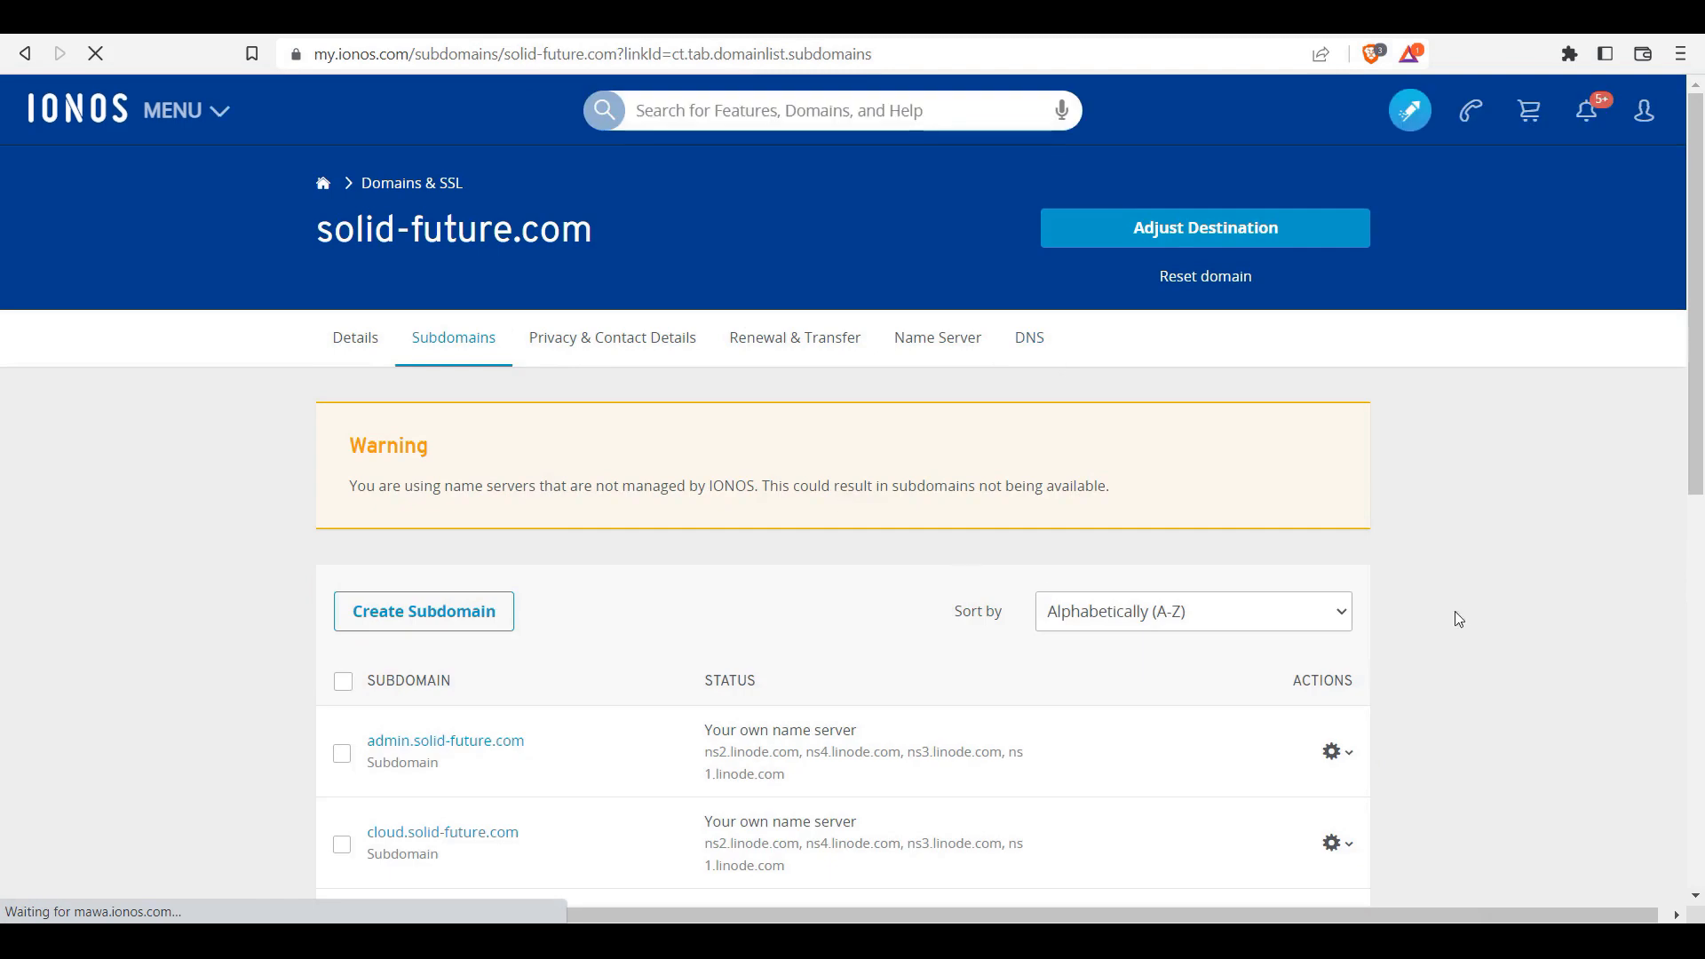
scroll(1663, 426, "down", 3)
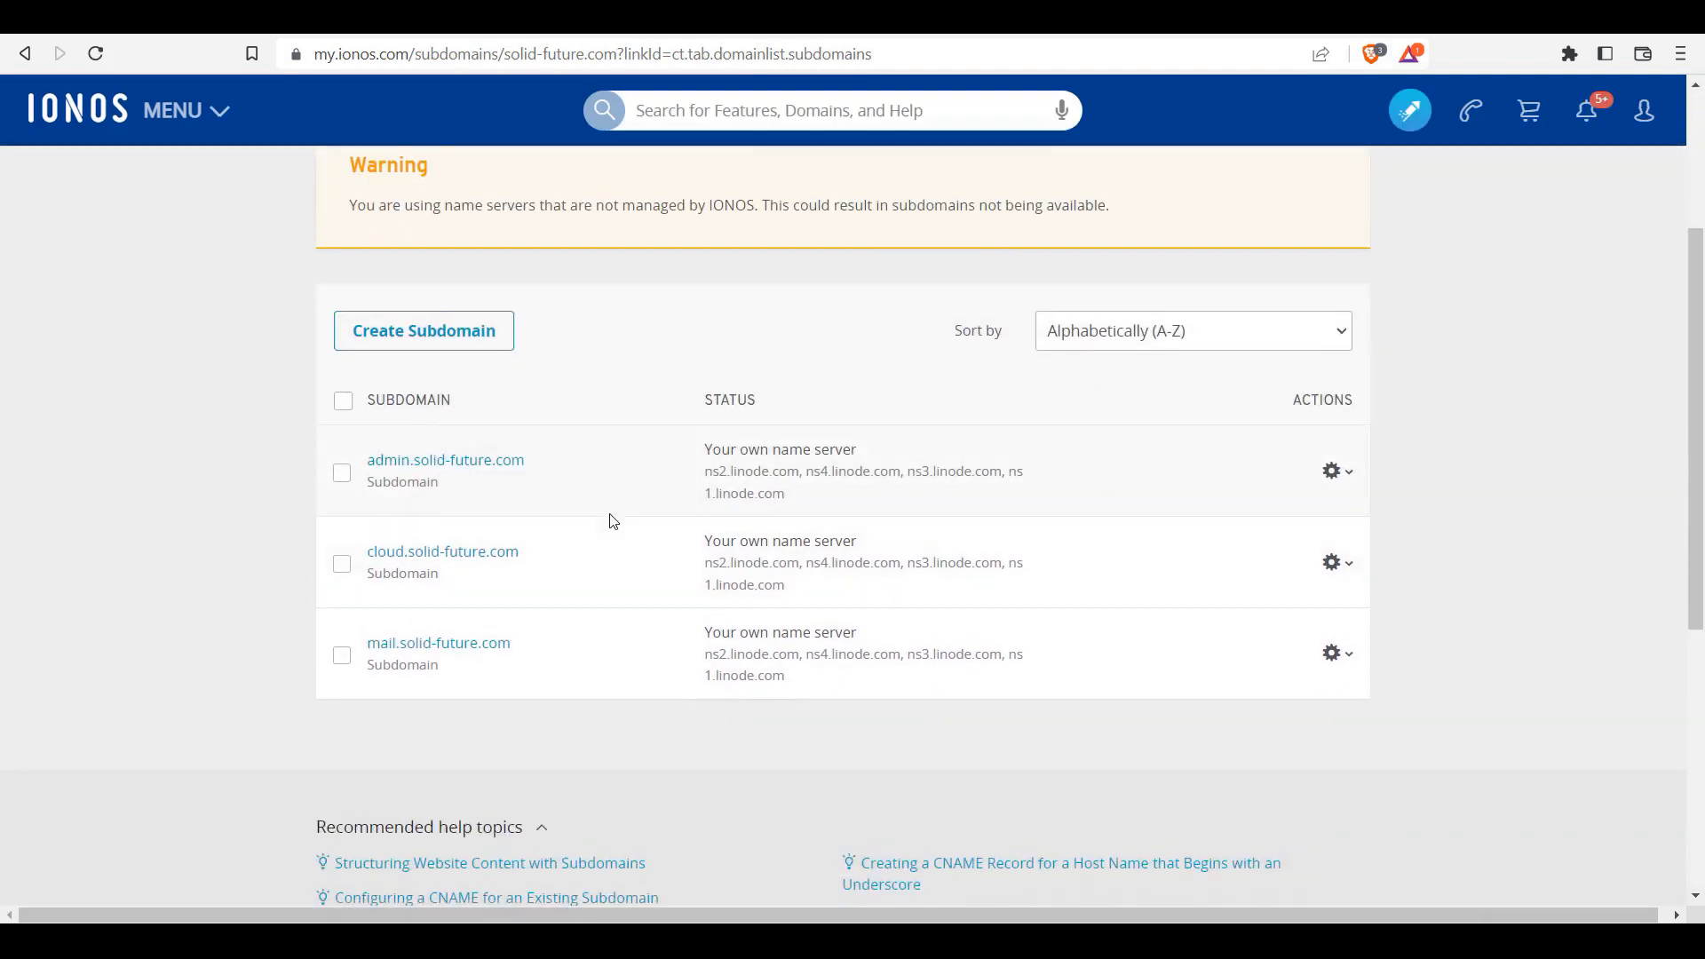
left_click(1337, 472)
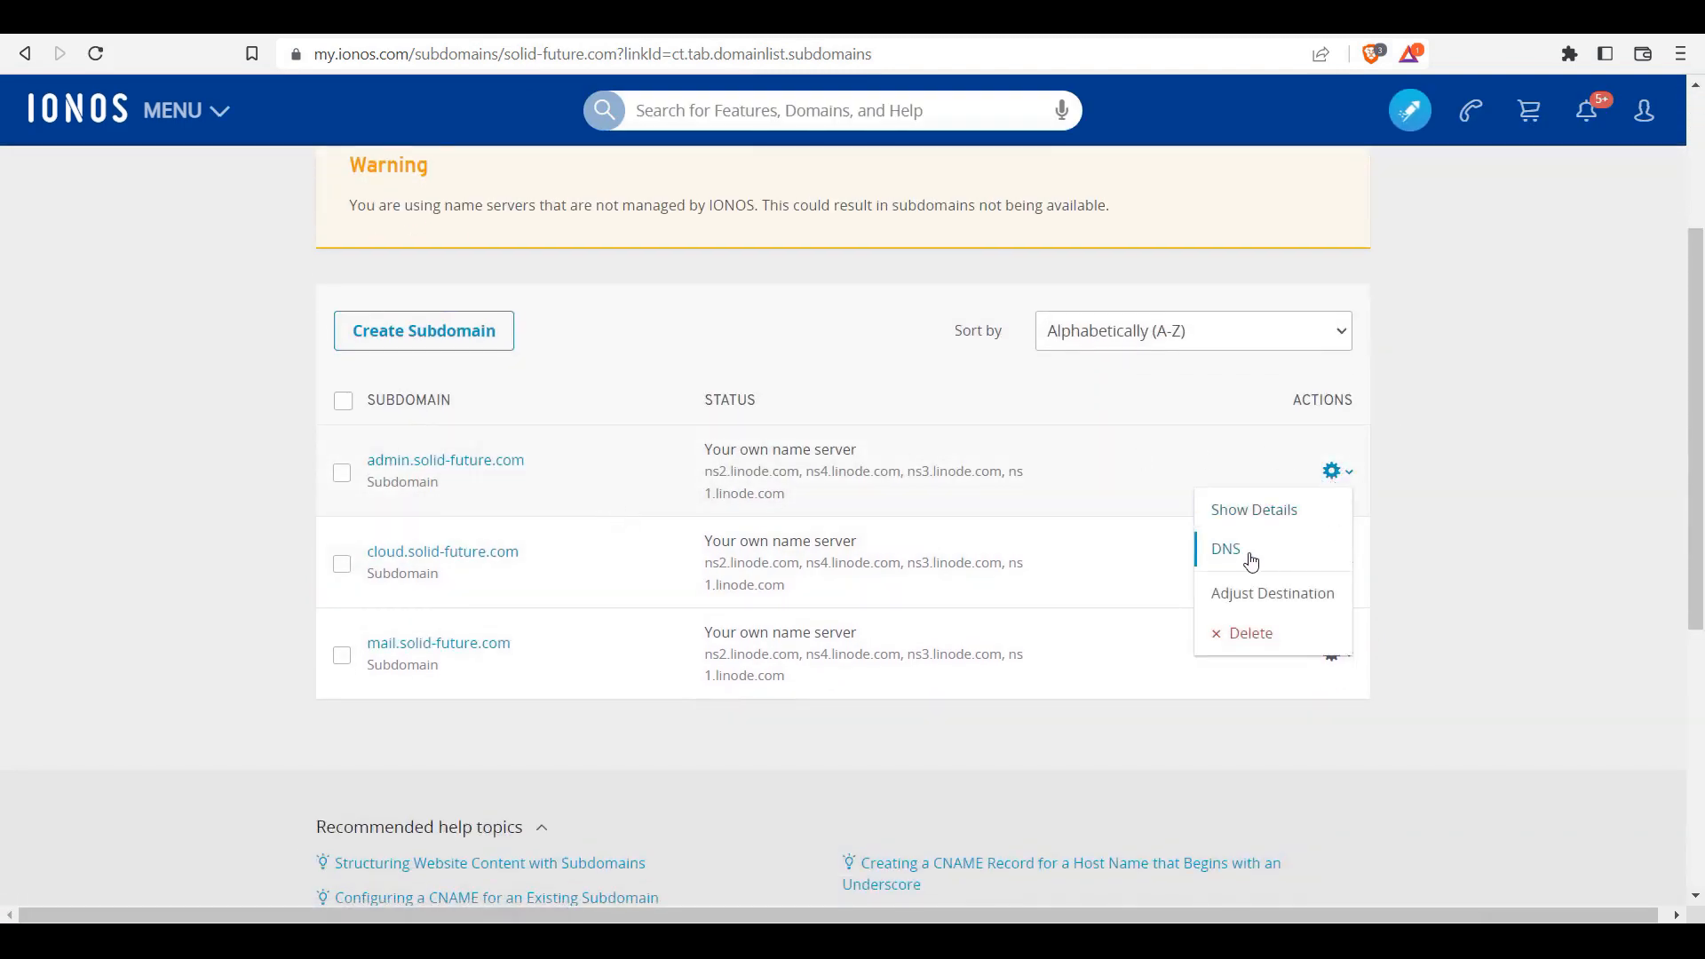
left_click(1283, 561)
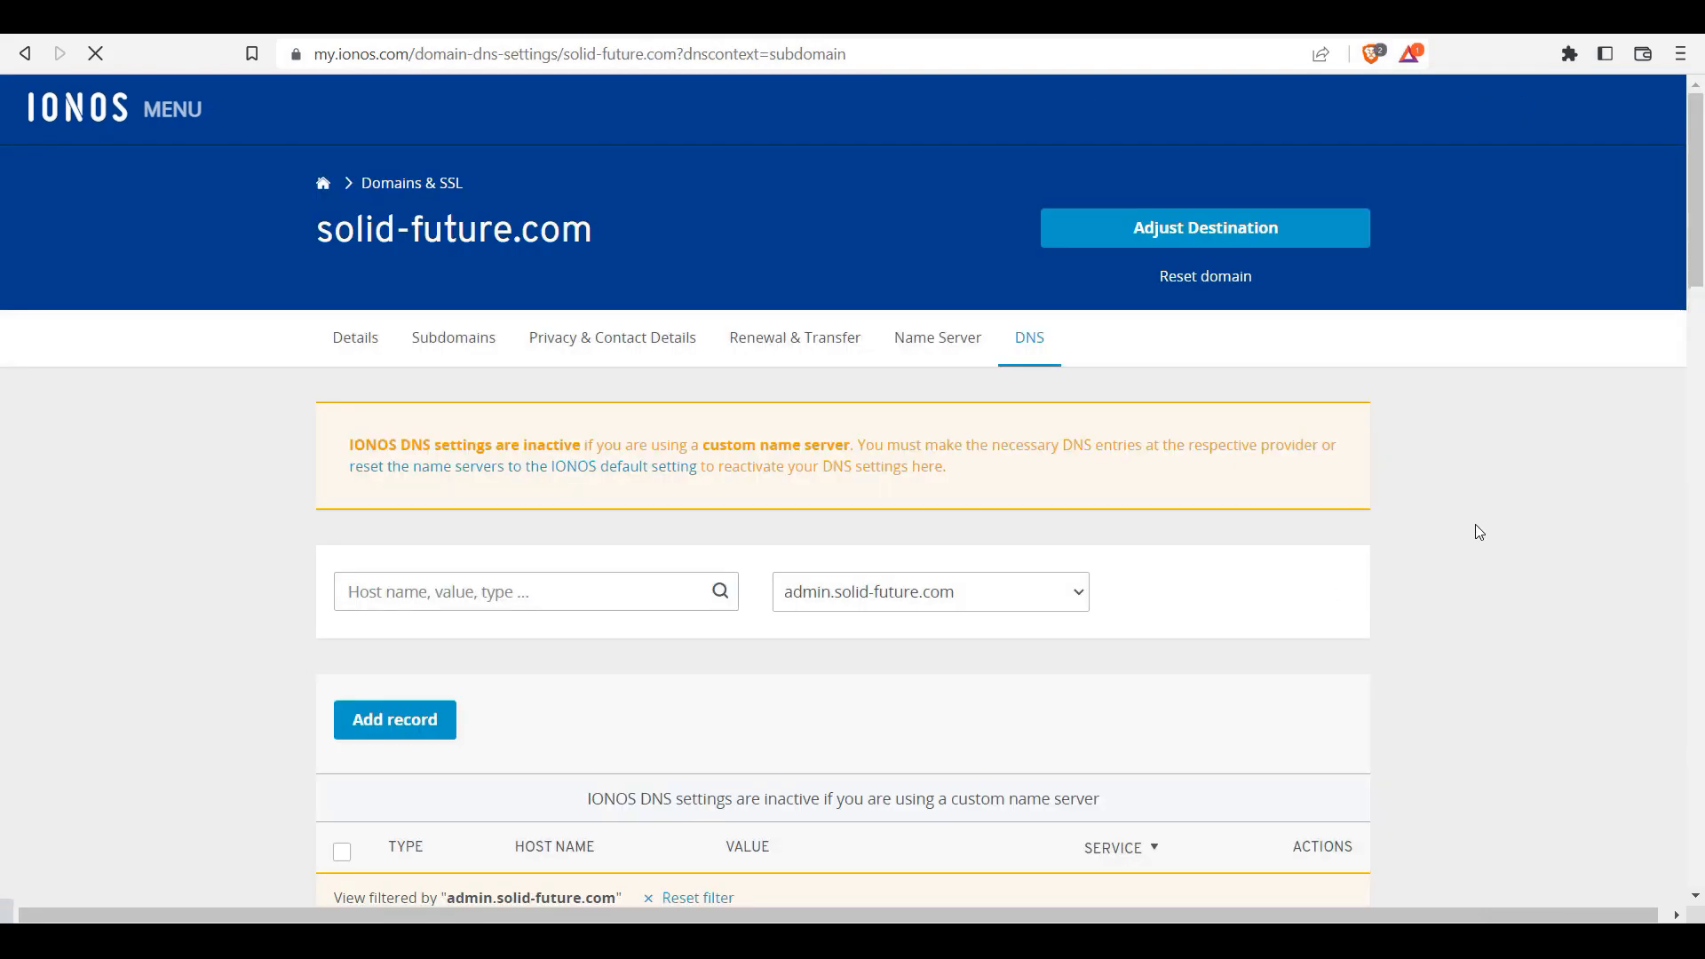
left_click_drag(1692, 198, 1644, 527)
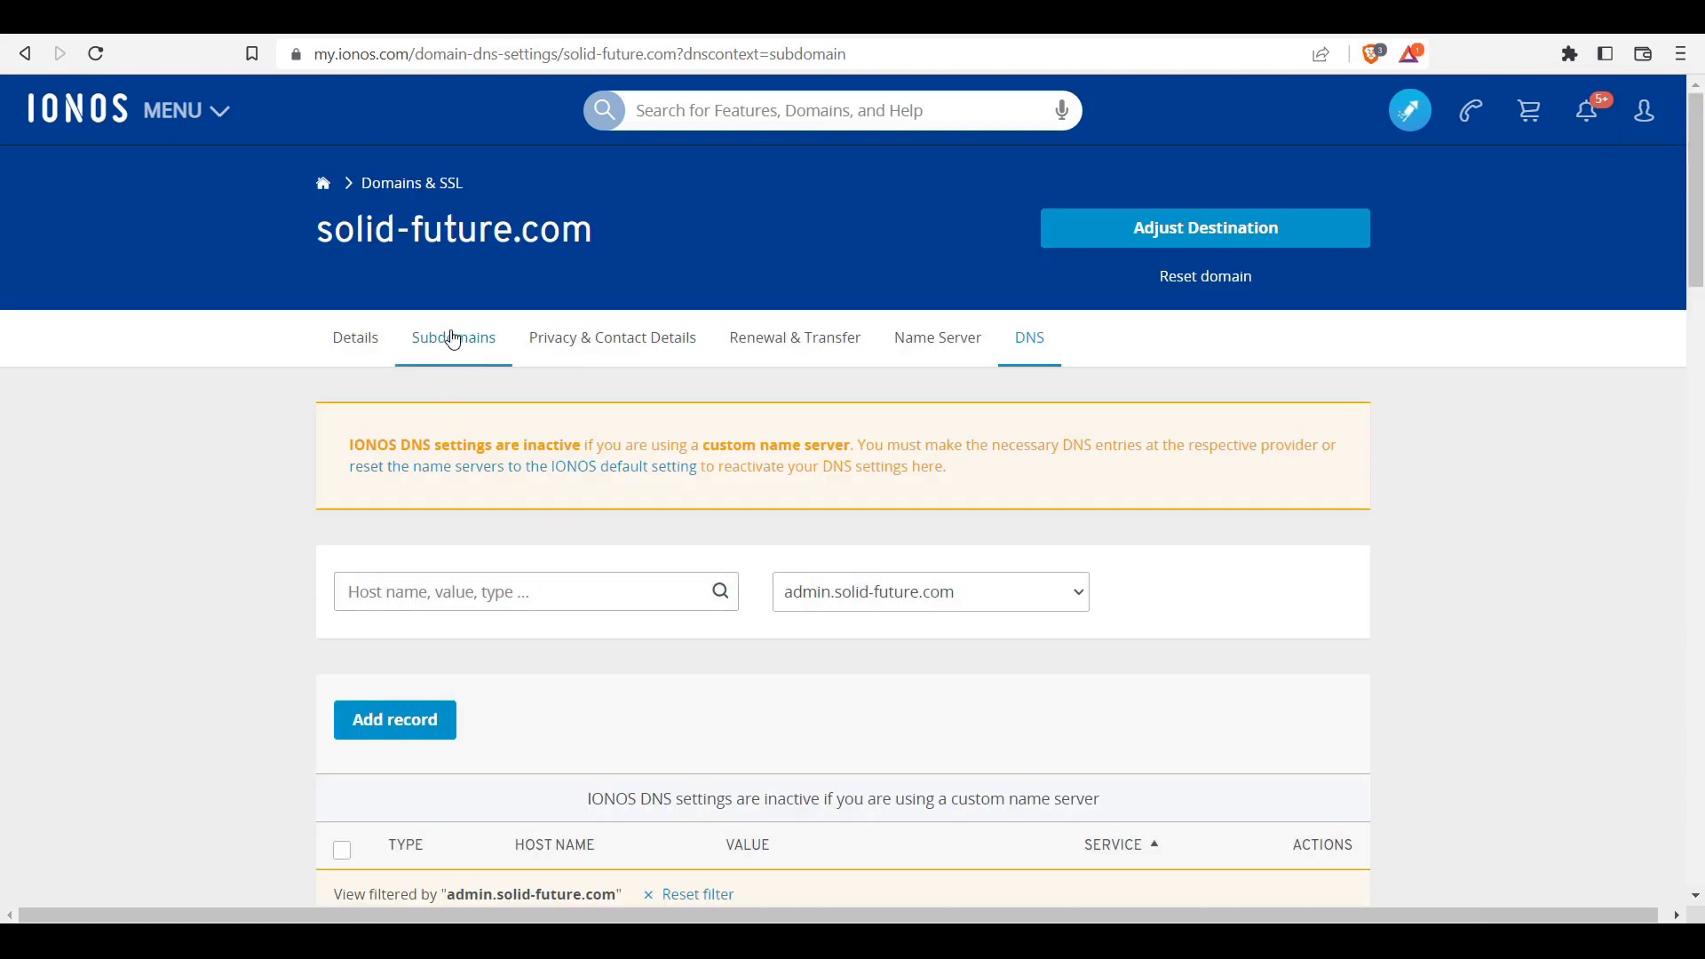
Step: Return to admin.solid-future.com's DNS settings and start adding a new record
left_click(454, 337)
left_click_drag(1692, 283, 1688, 430)
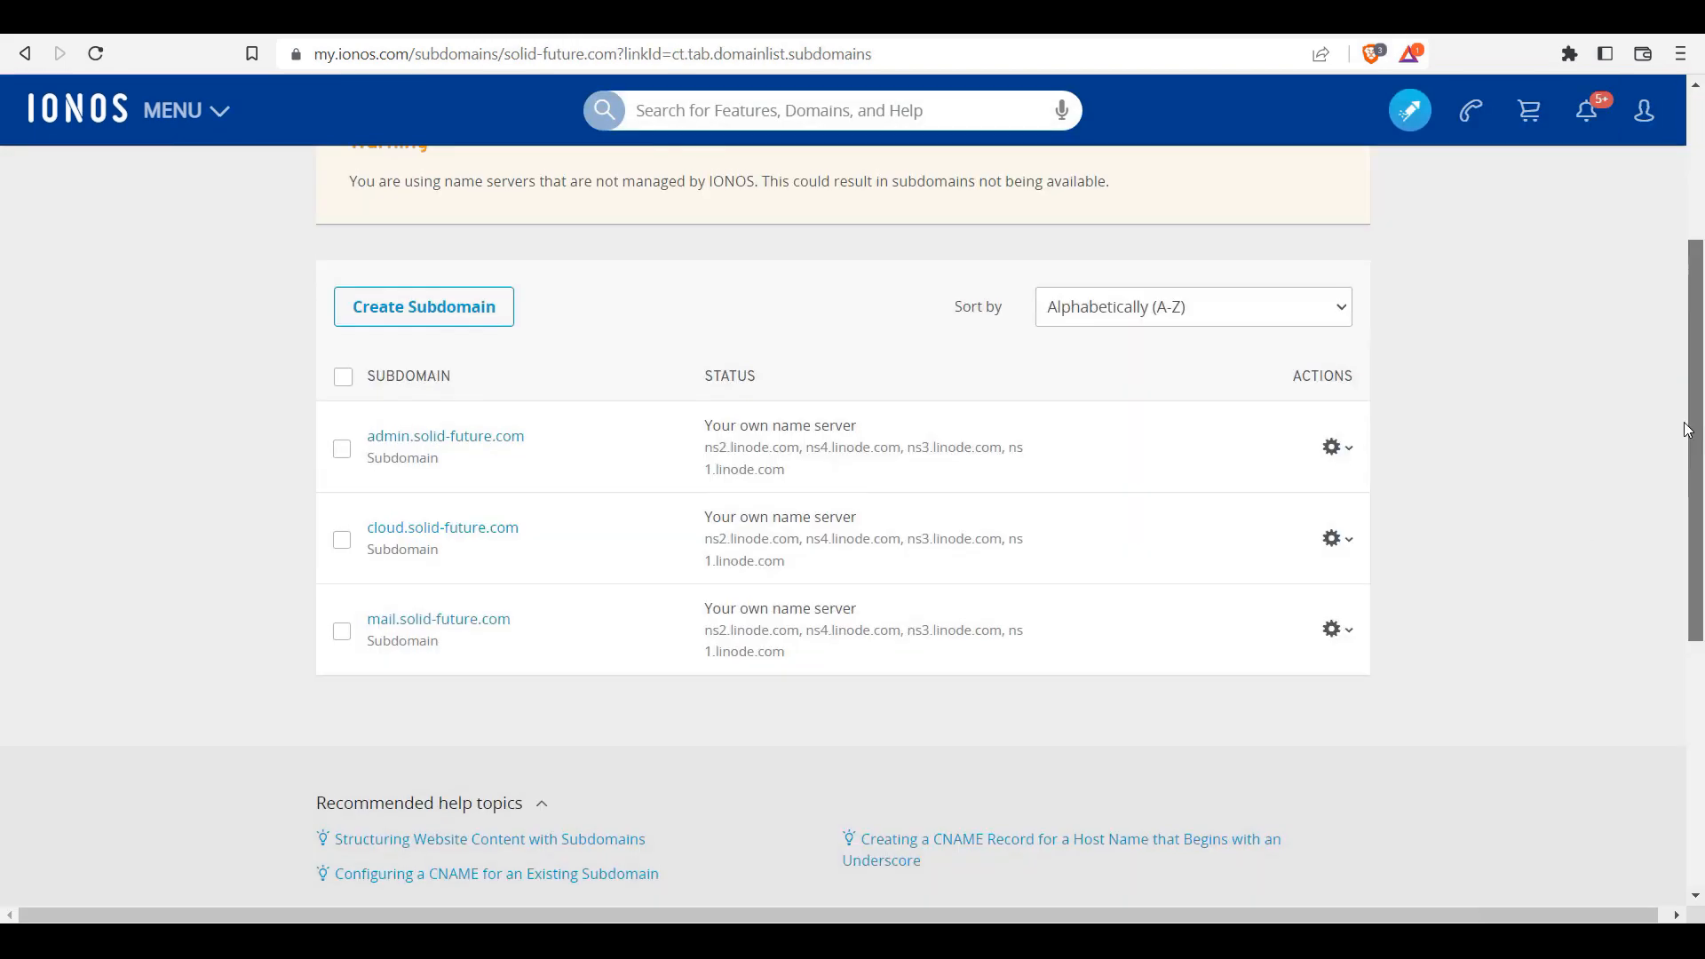
scroll(983, 577, "up", 1)
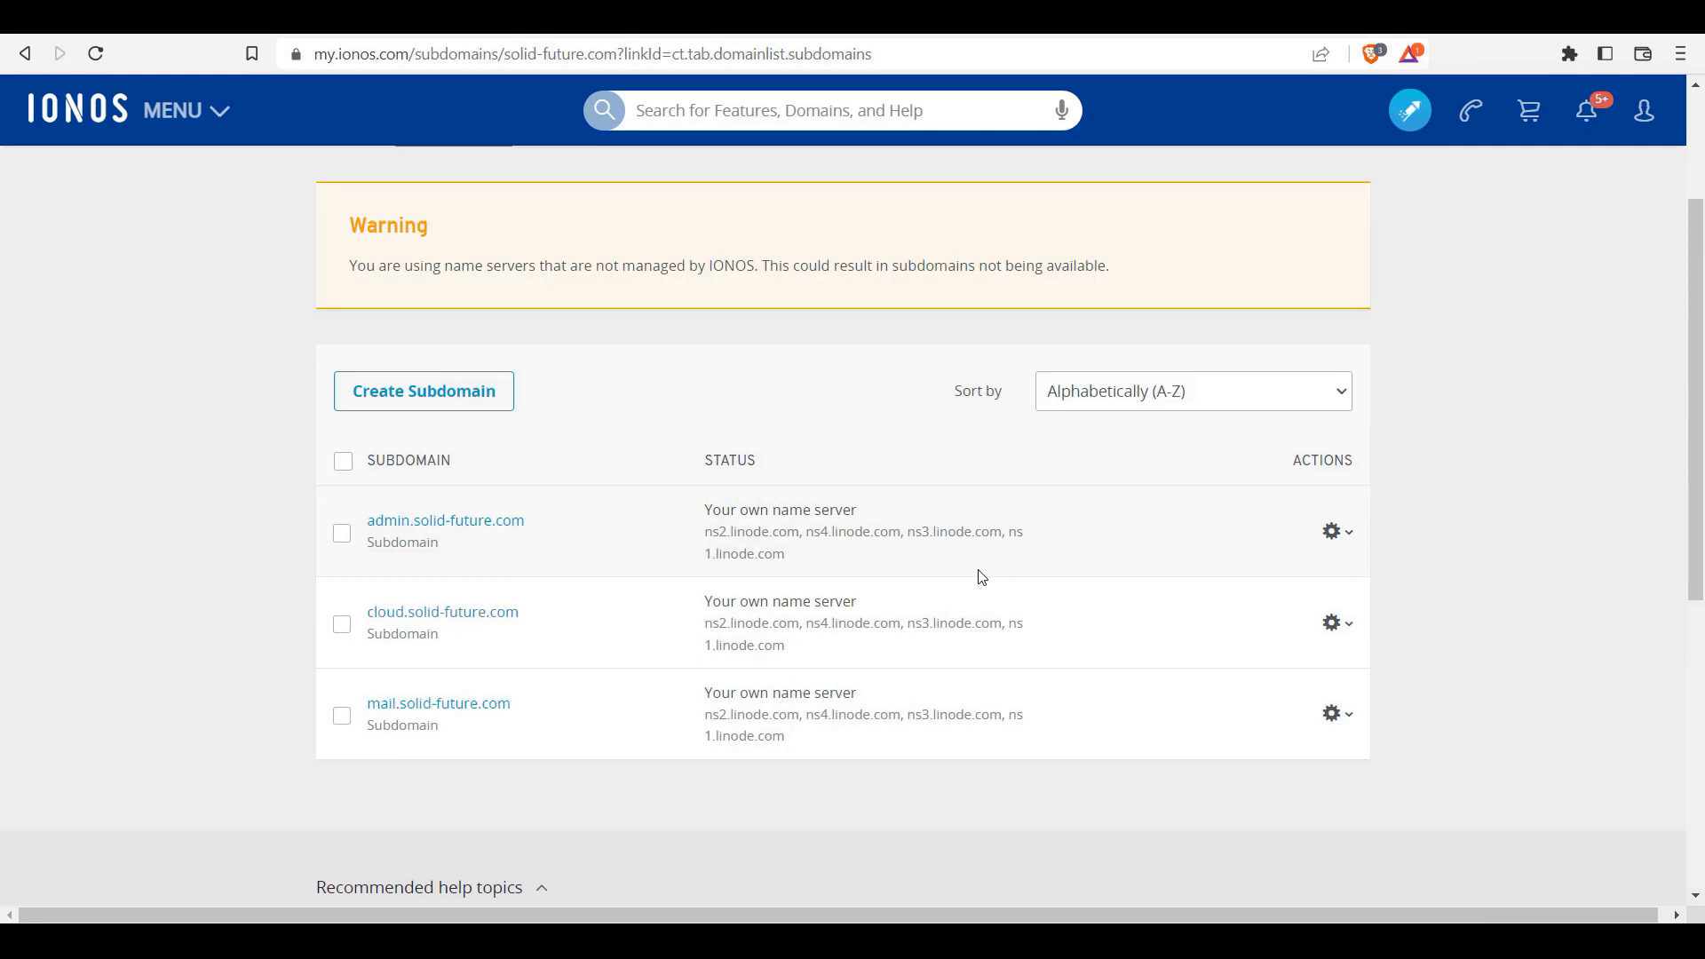
left_click(1356, 539)
left_click(1231, 613)
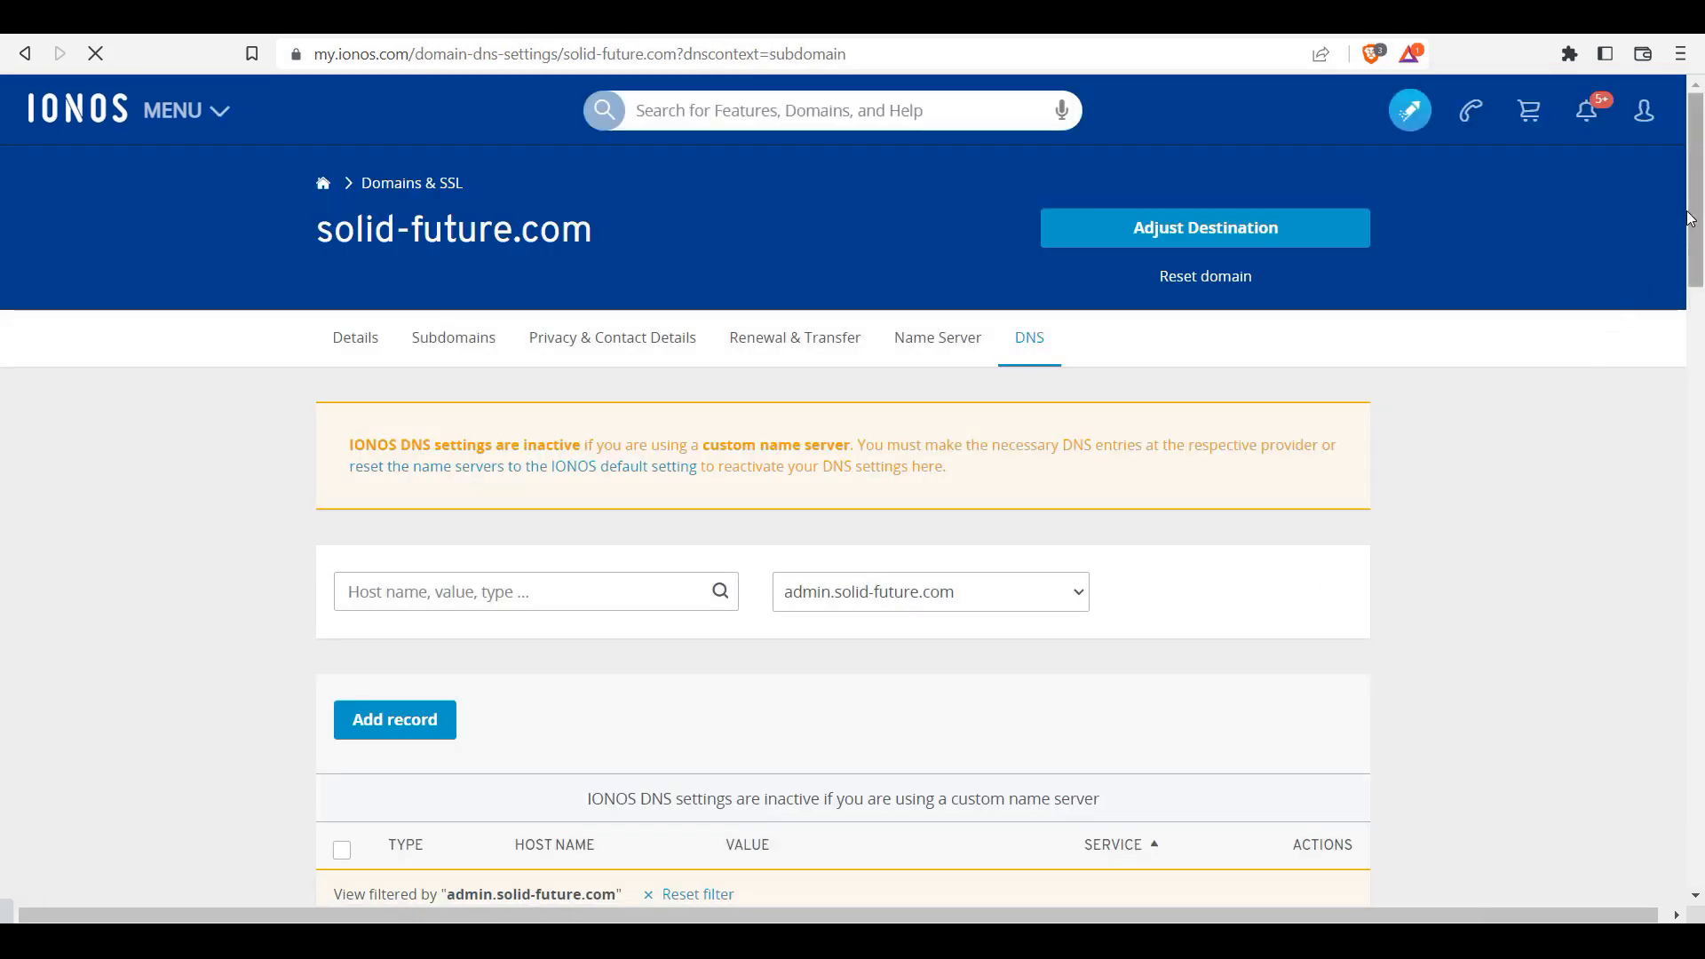
left_click_drag(1691, 233, 1689, 318)
left_click(415, 402)
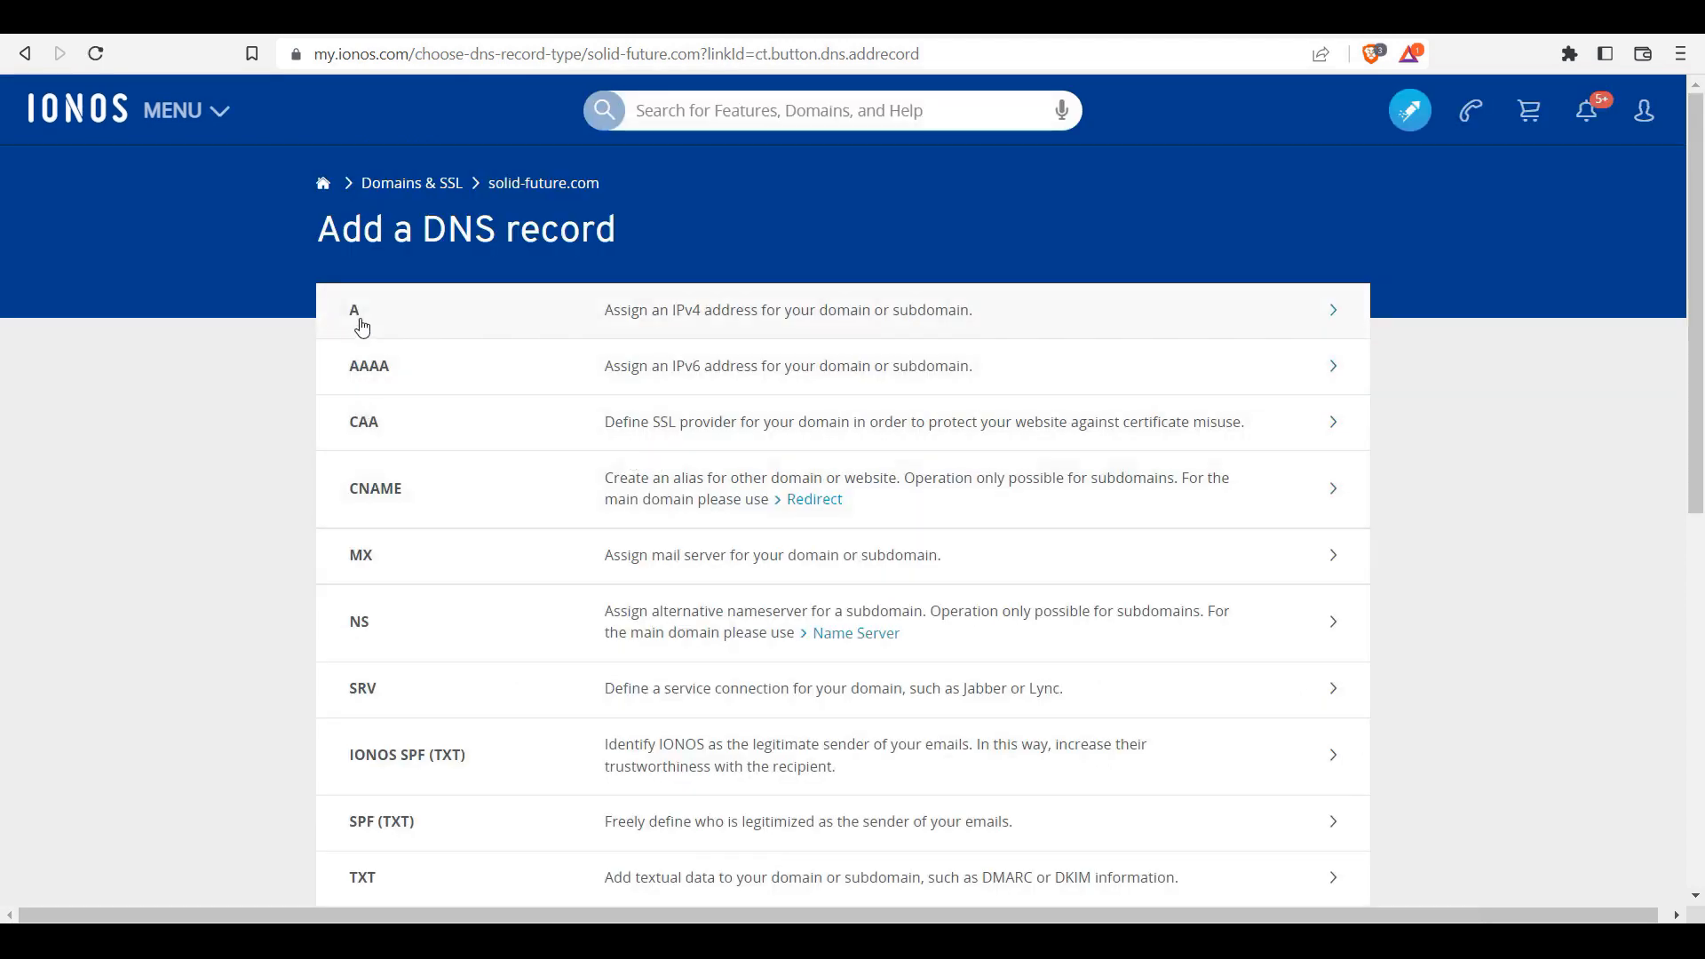
left_click(769, 327)
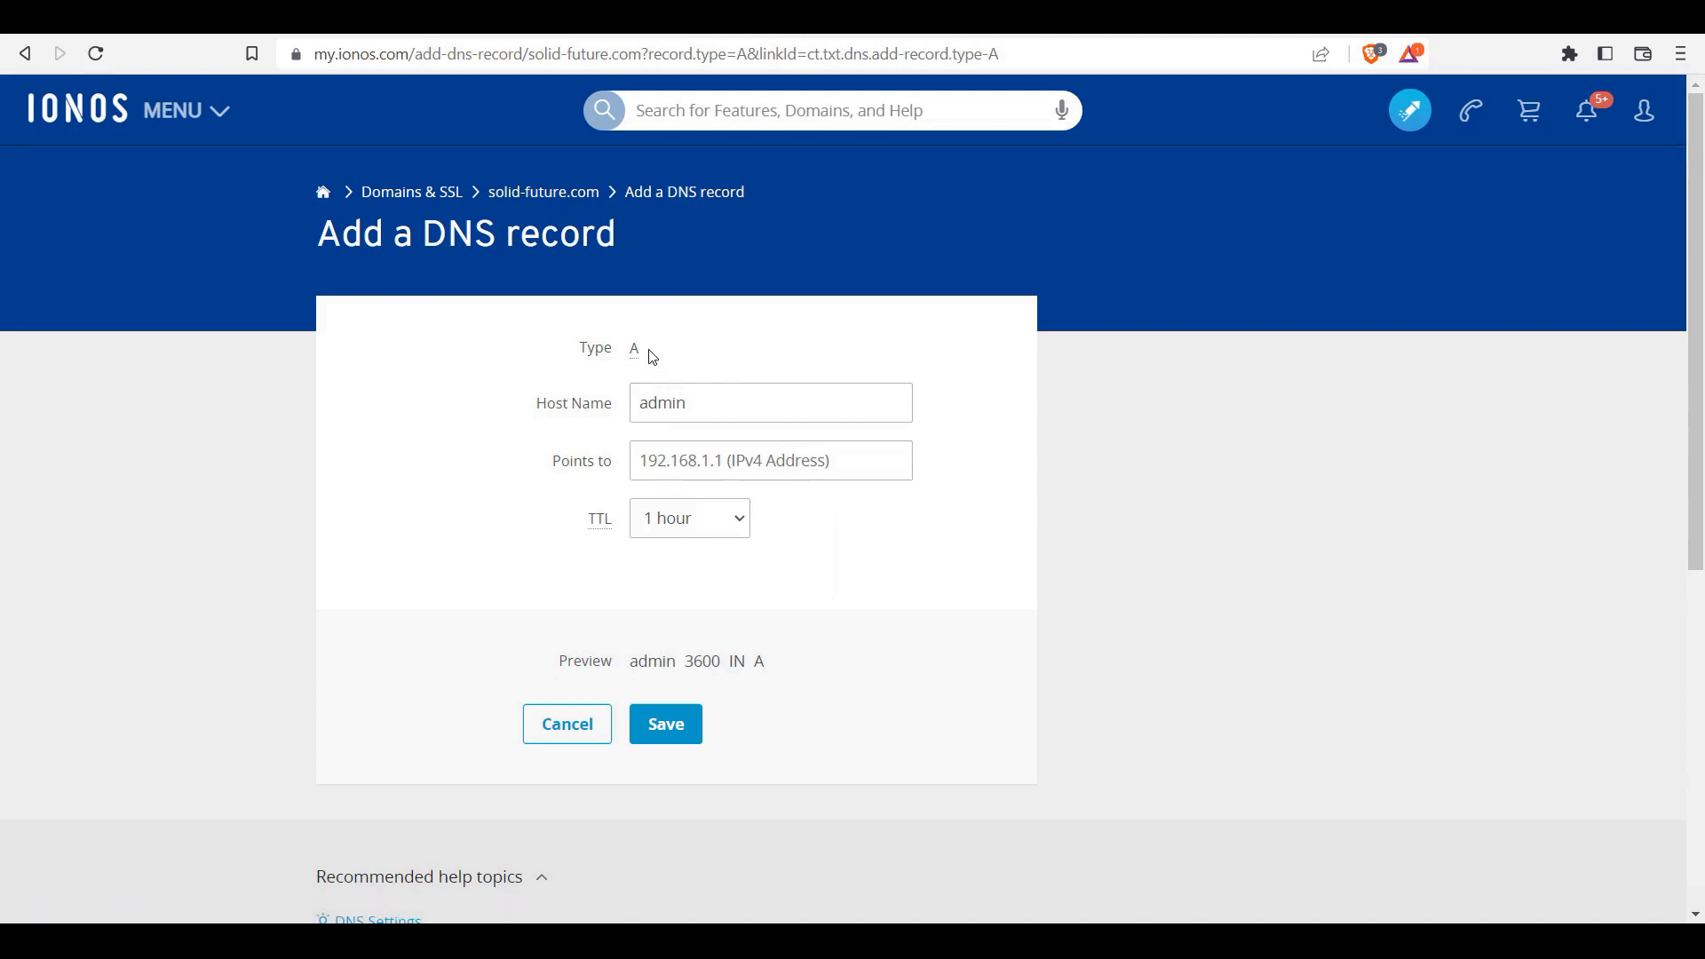
left_click(641, 407)
type("www.")
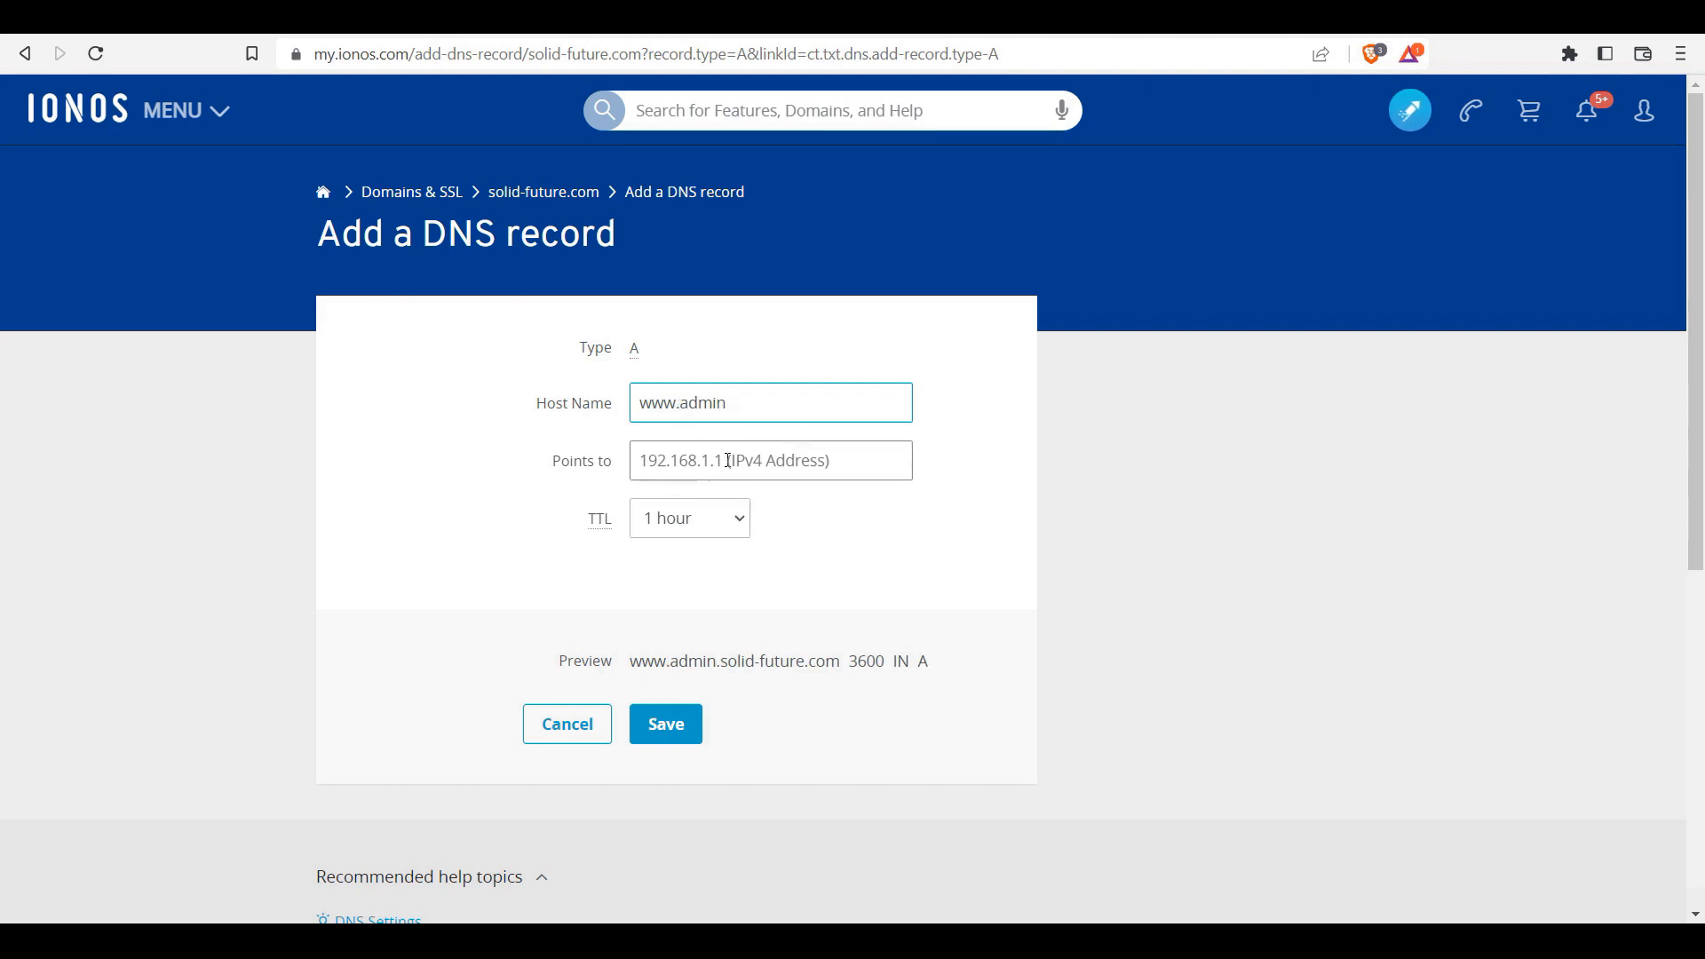
left_click(695, 519)
left_click(692, 557)
left_click(707, 531)
left_click(710, 571)
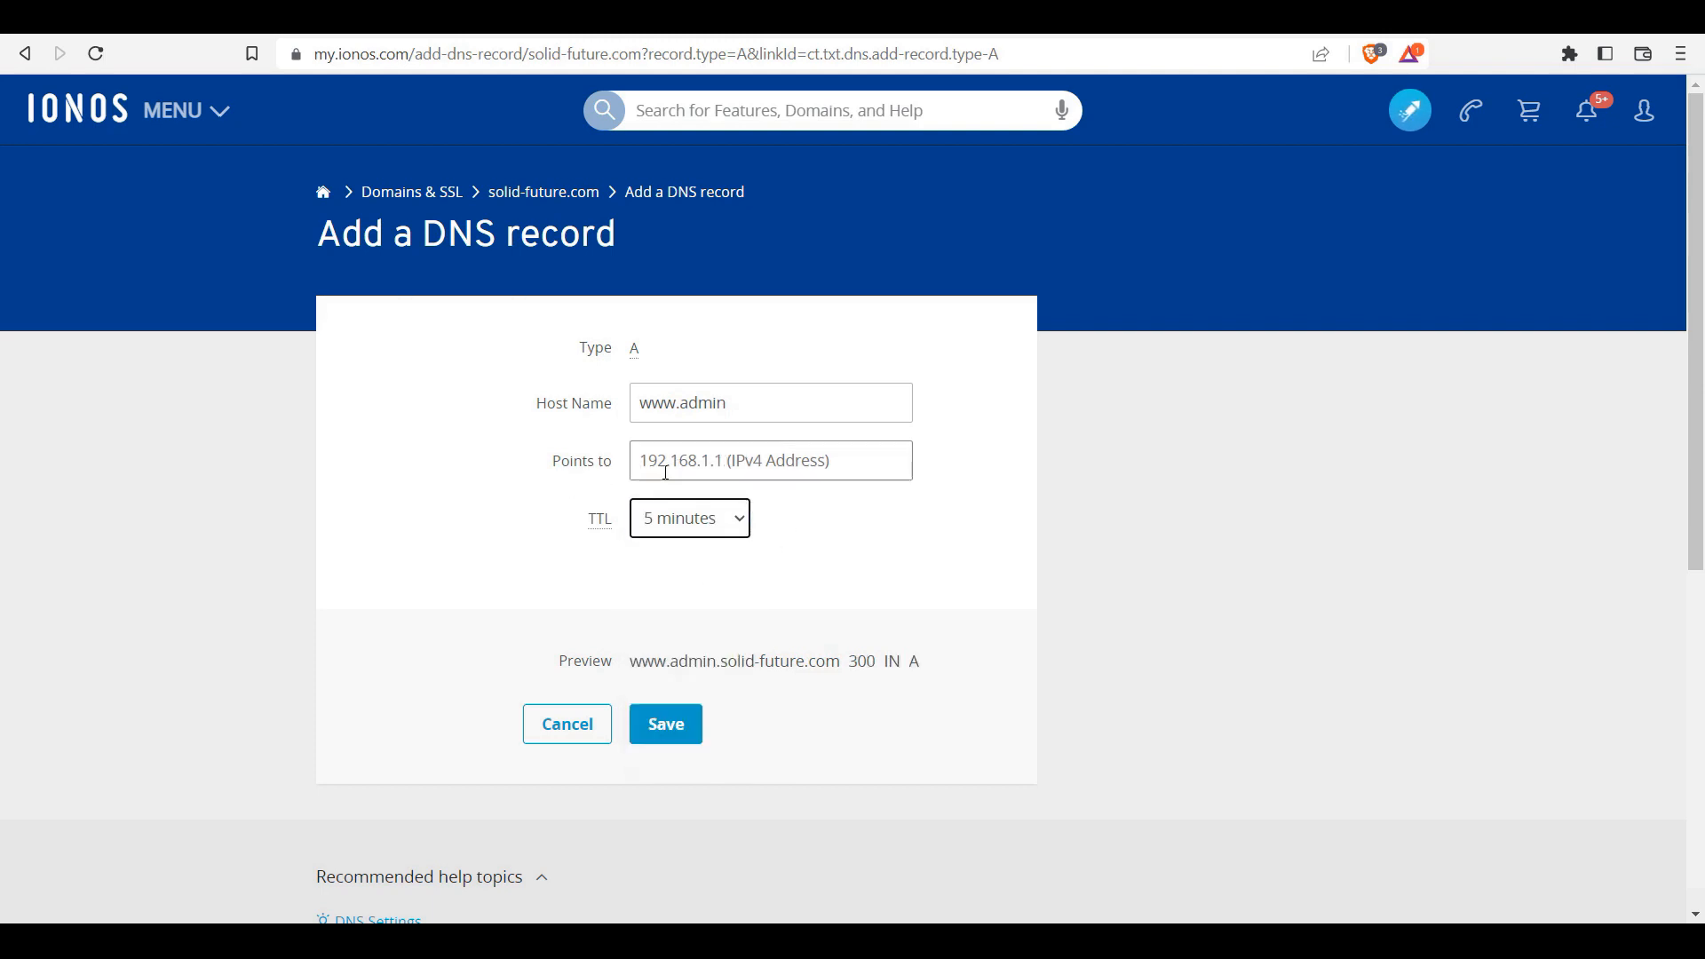
left_click(728, 463)
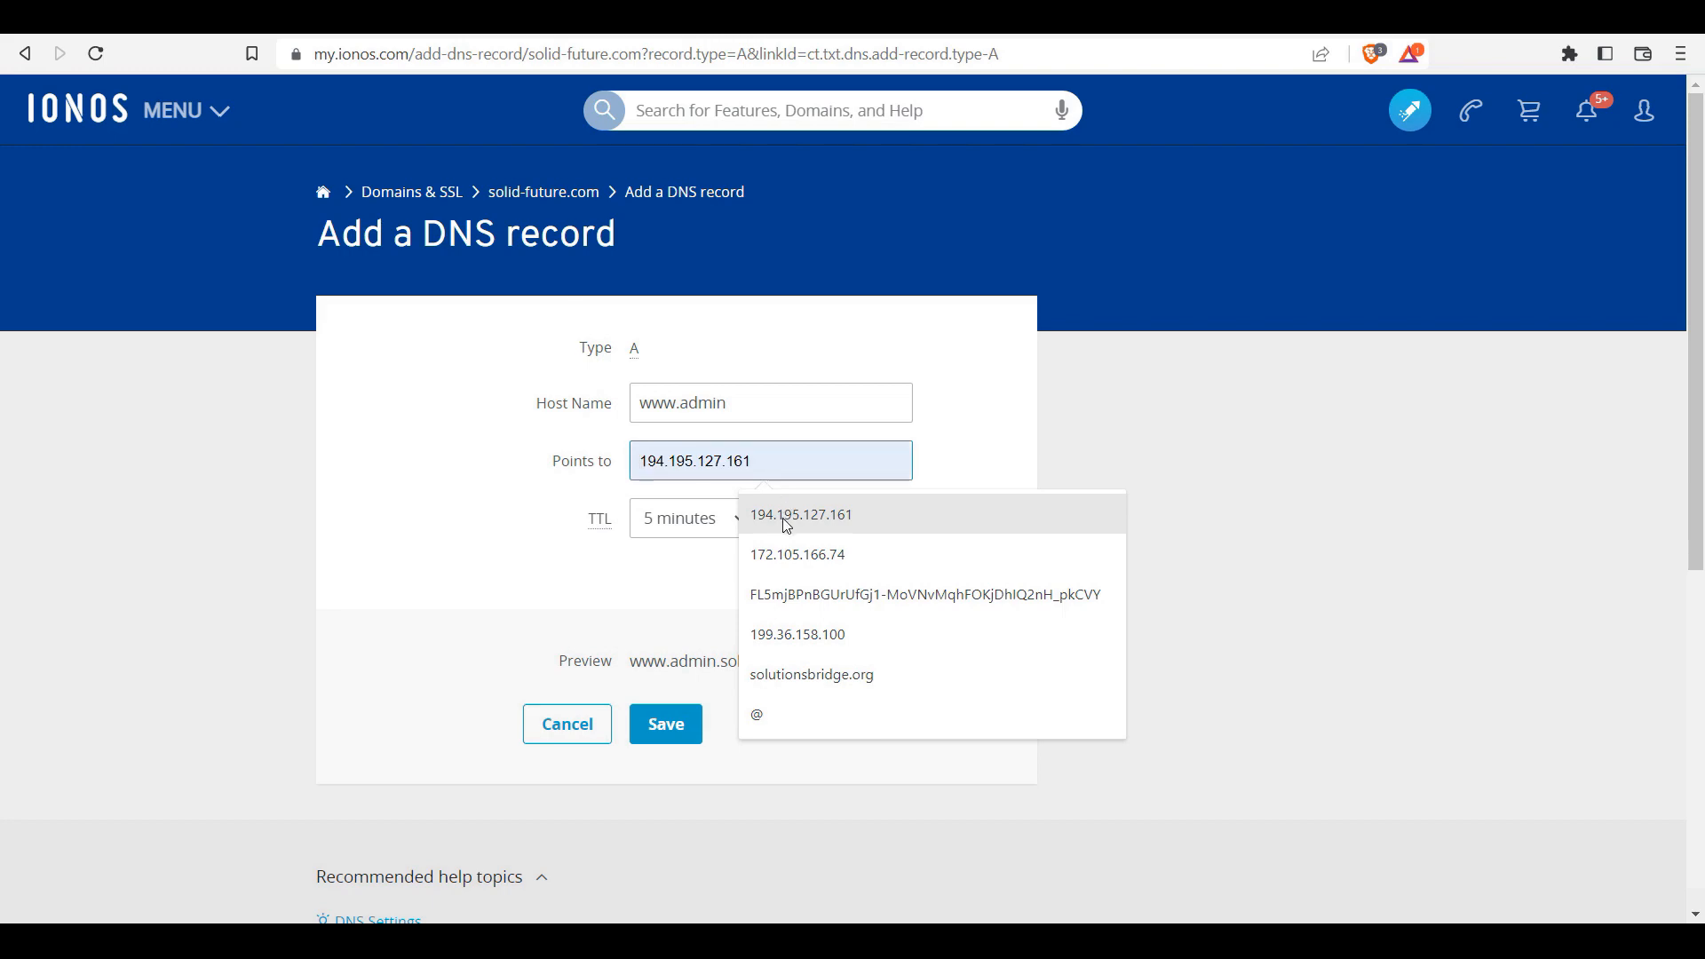
left_click(788, 553)
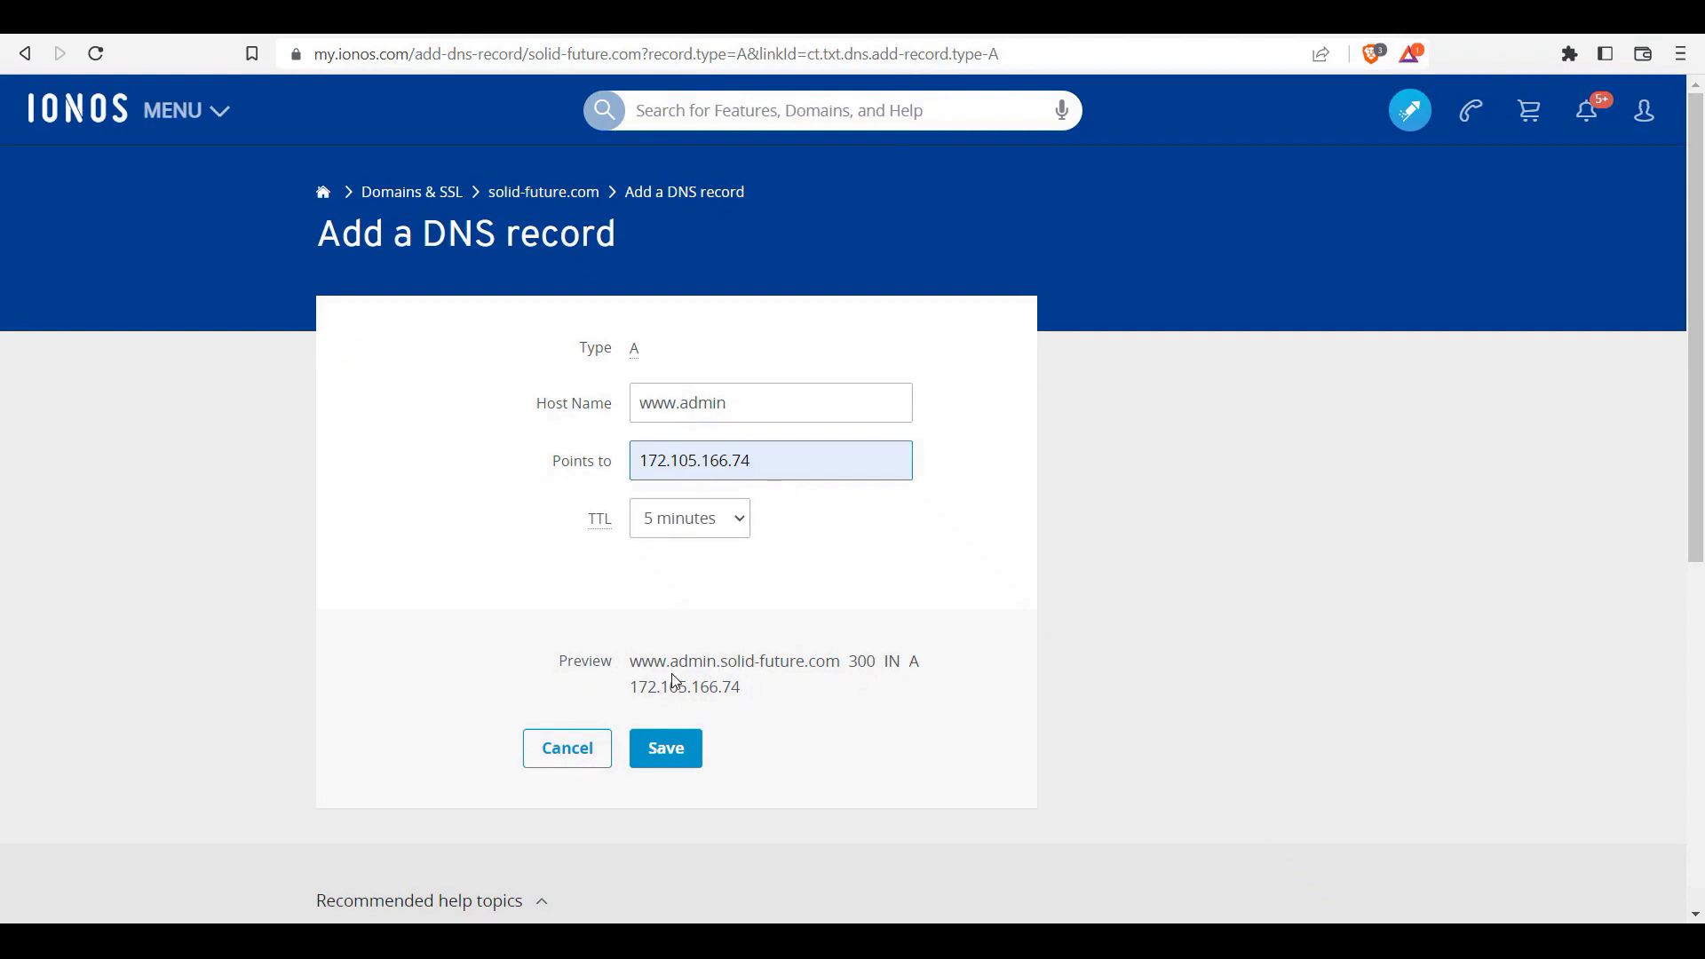
left_click(658, 761)
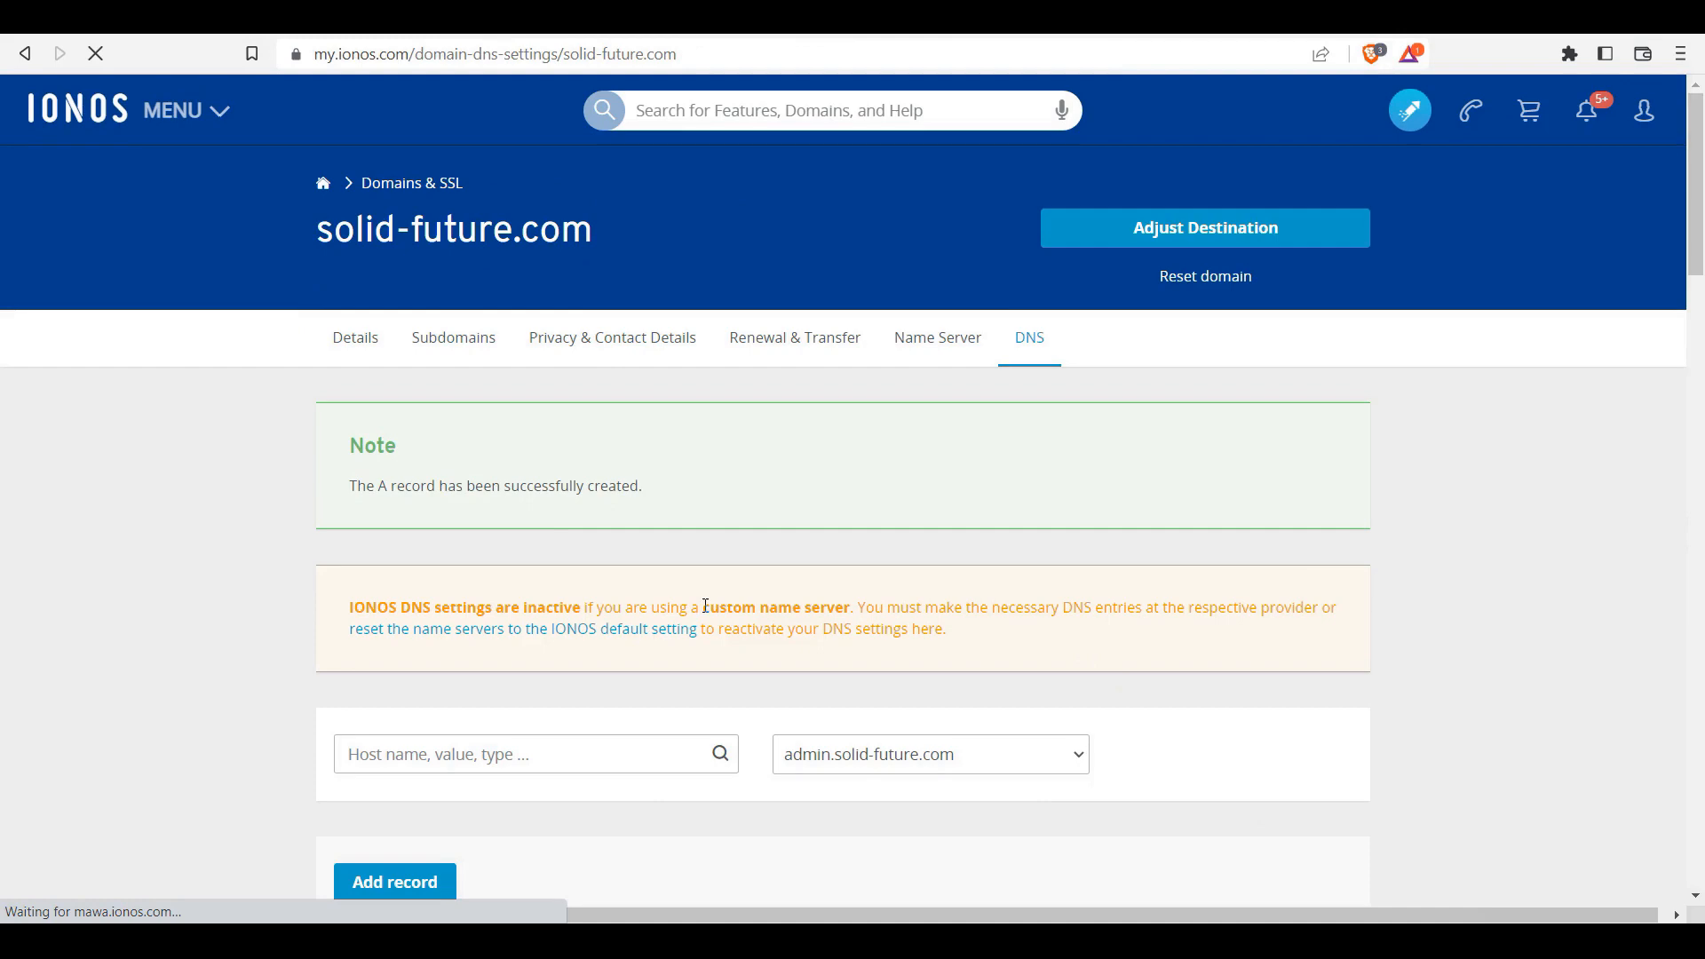
scroll(1679, 346, "down", 8)
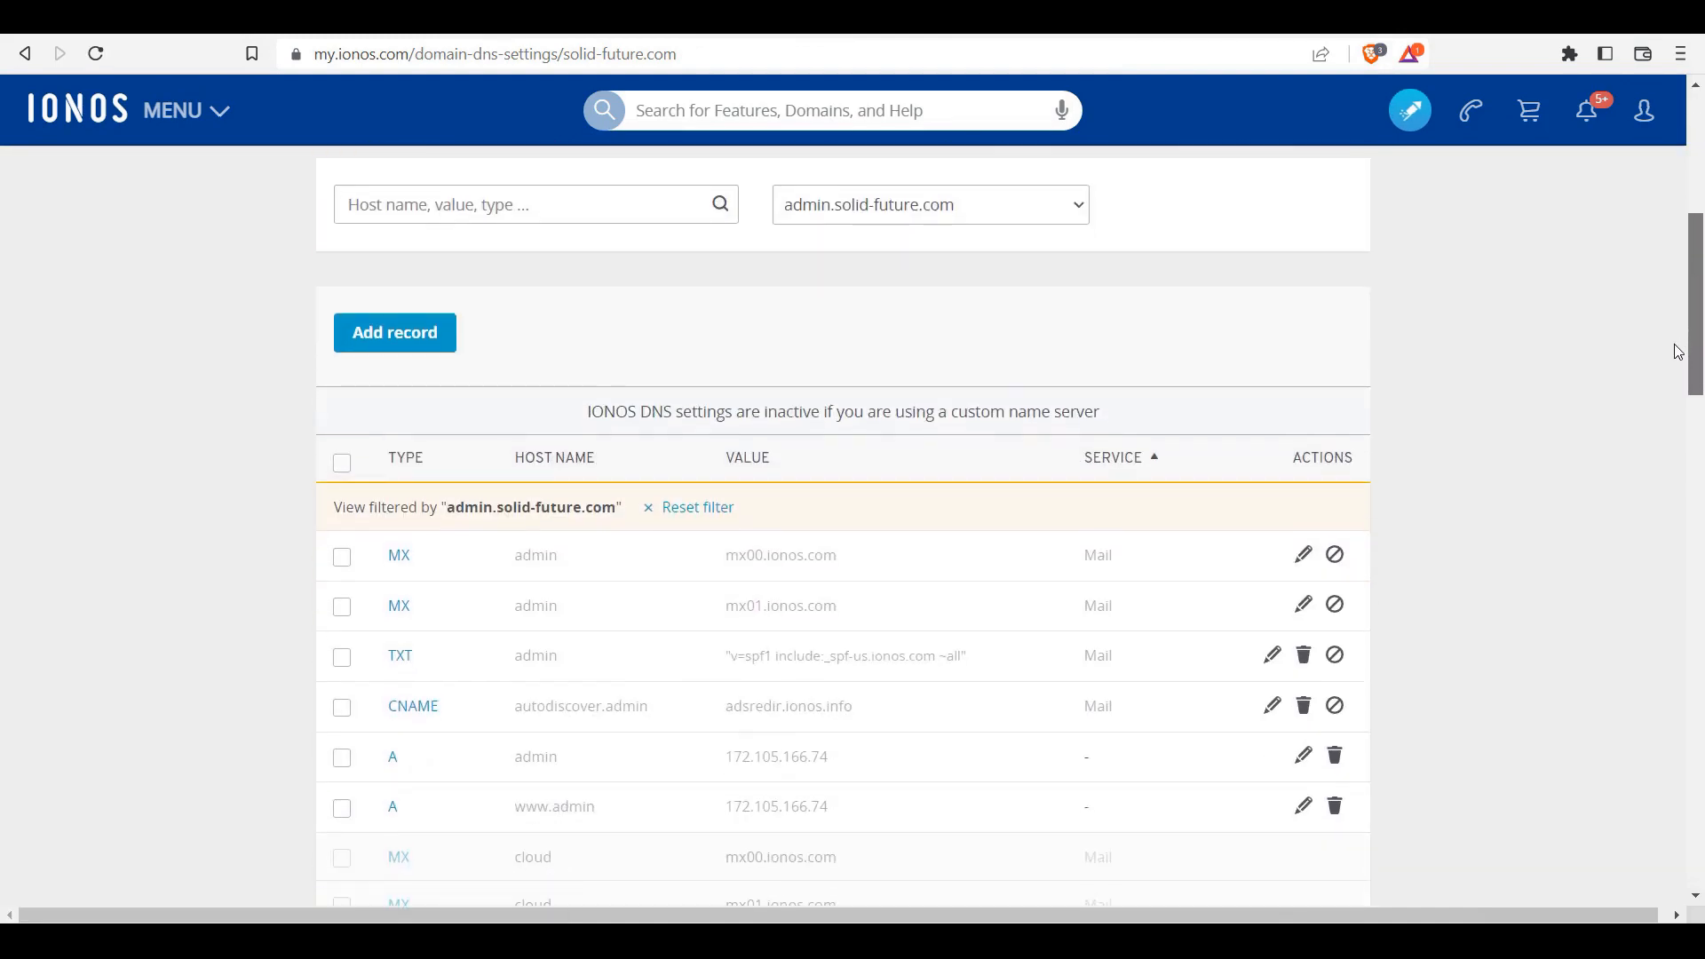
scroll(1668, 382, "down", 2)
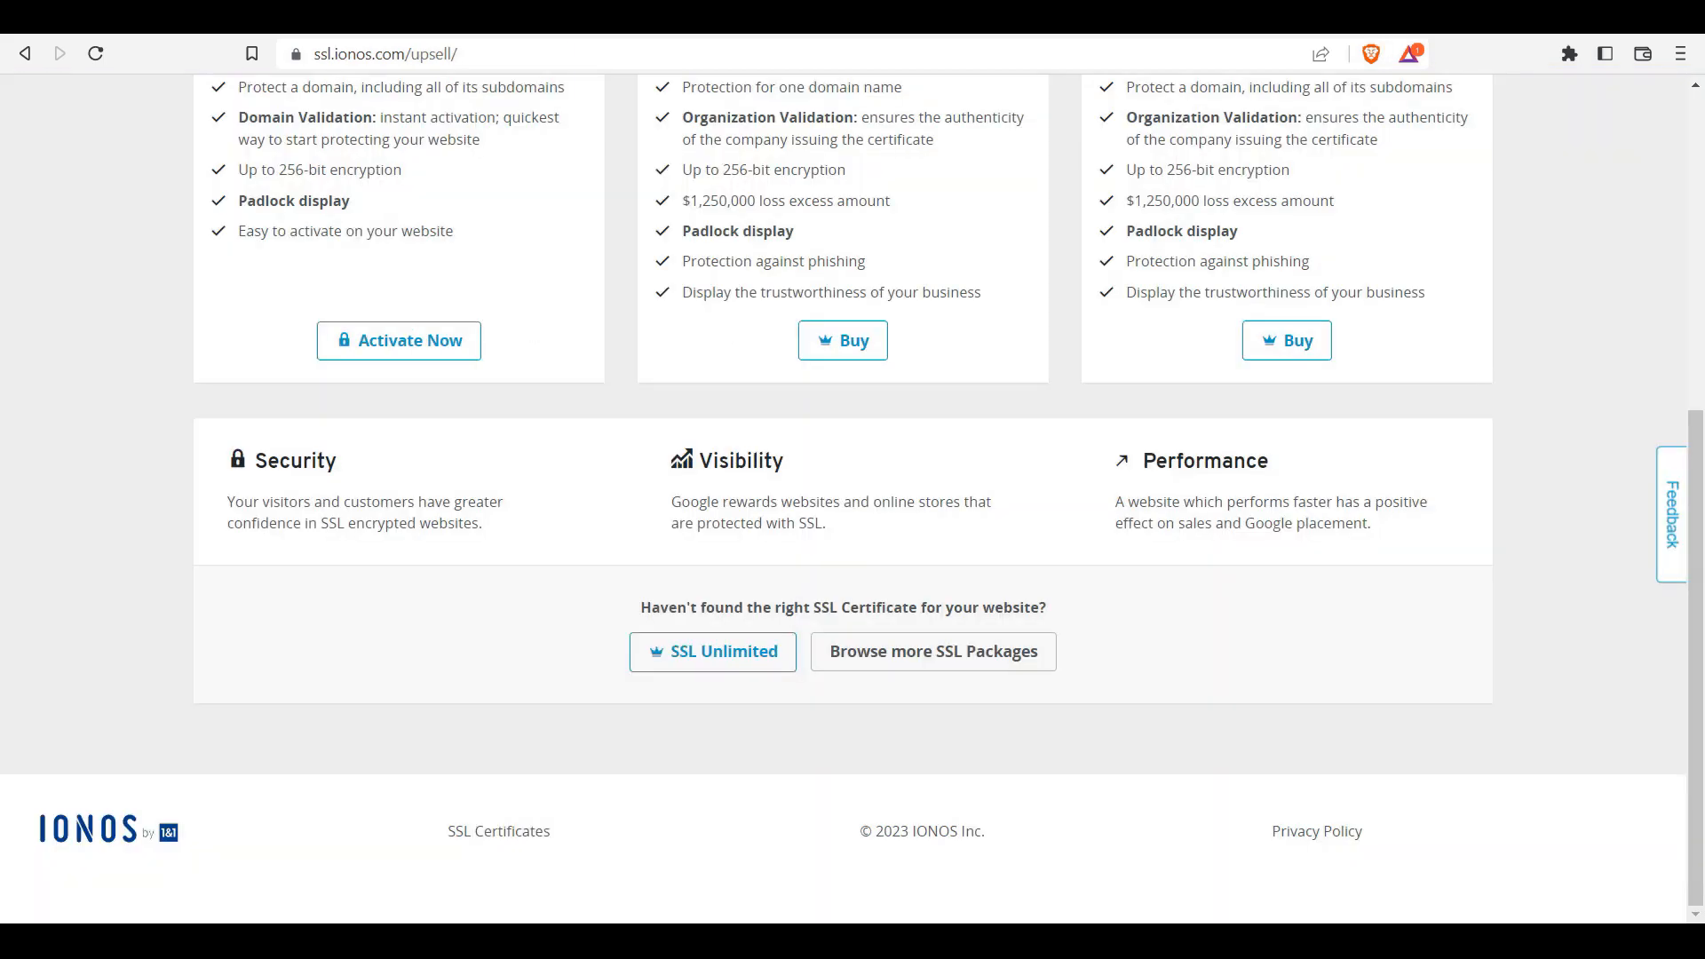
Step: Open Command Prompt via Win+X and run 'ping cloud.solid-future.com'
key("super+x")
key("e")
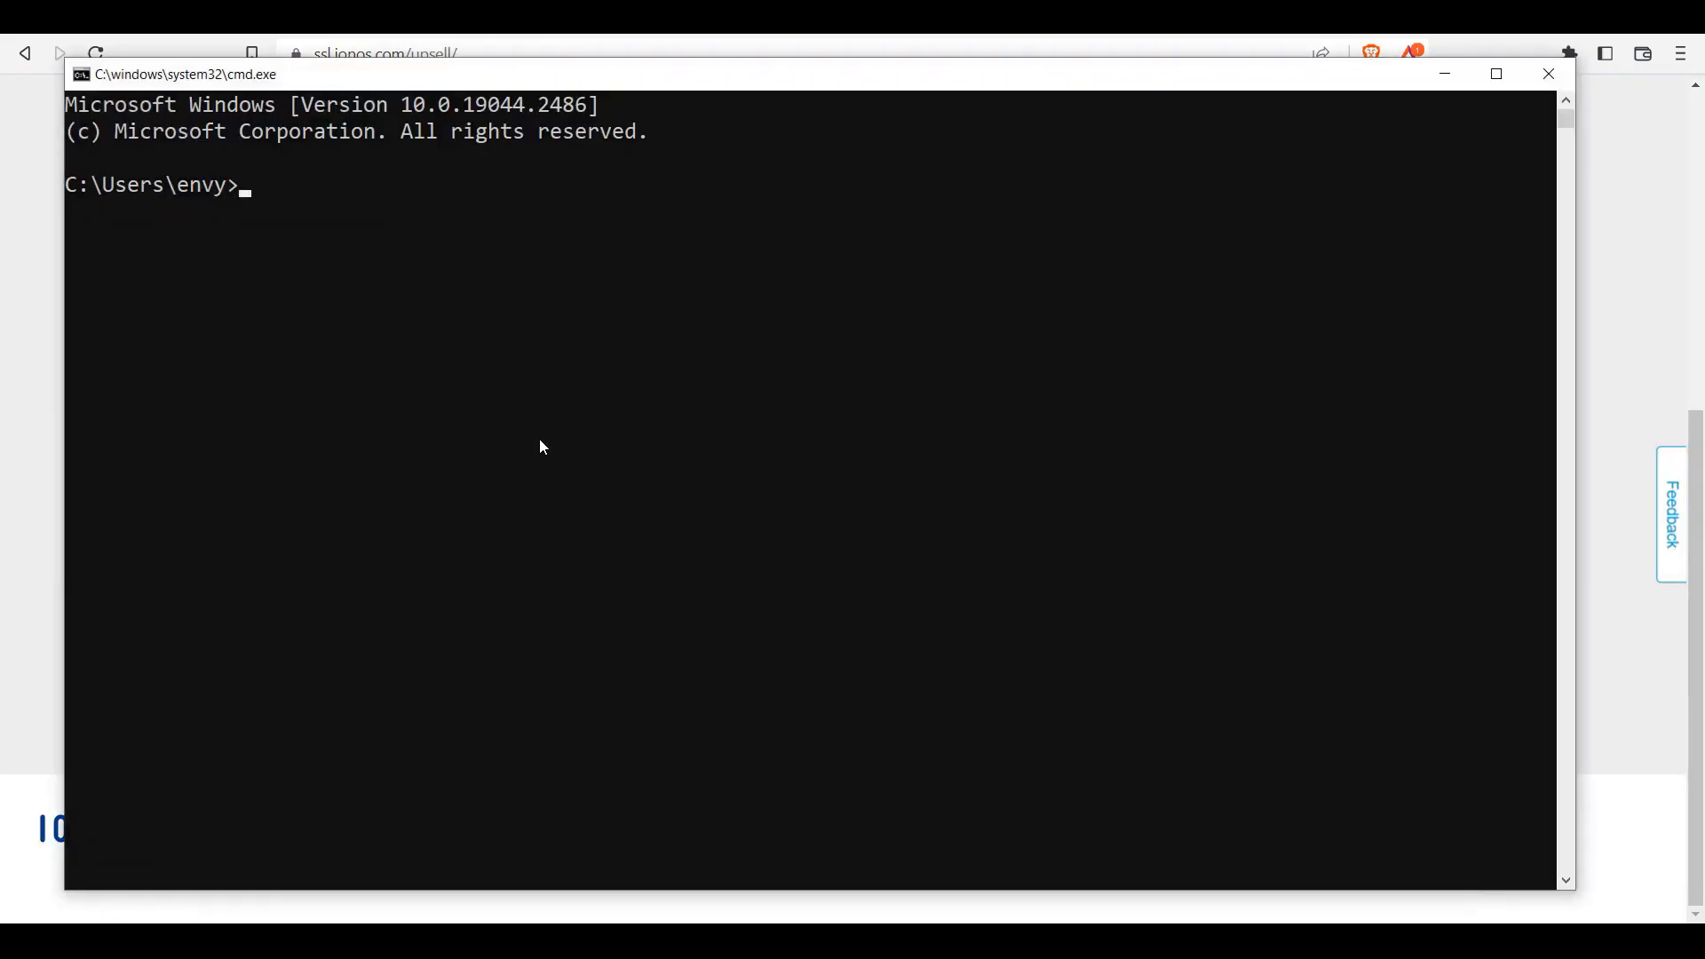
type("ping cloud.solid")
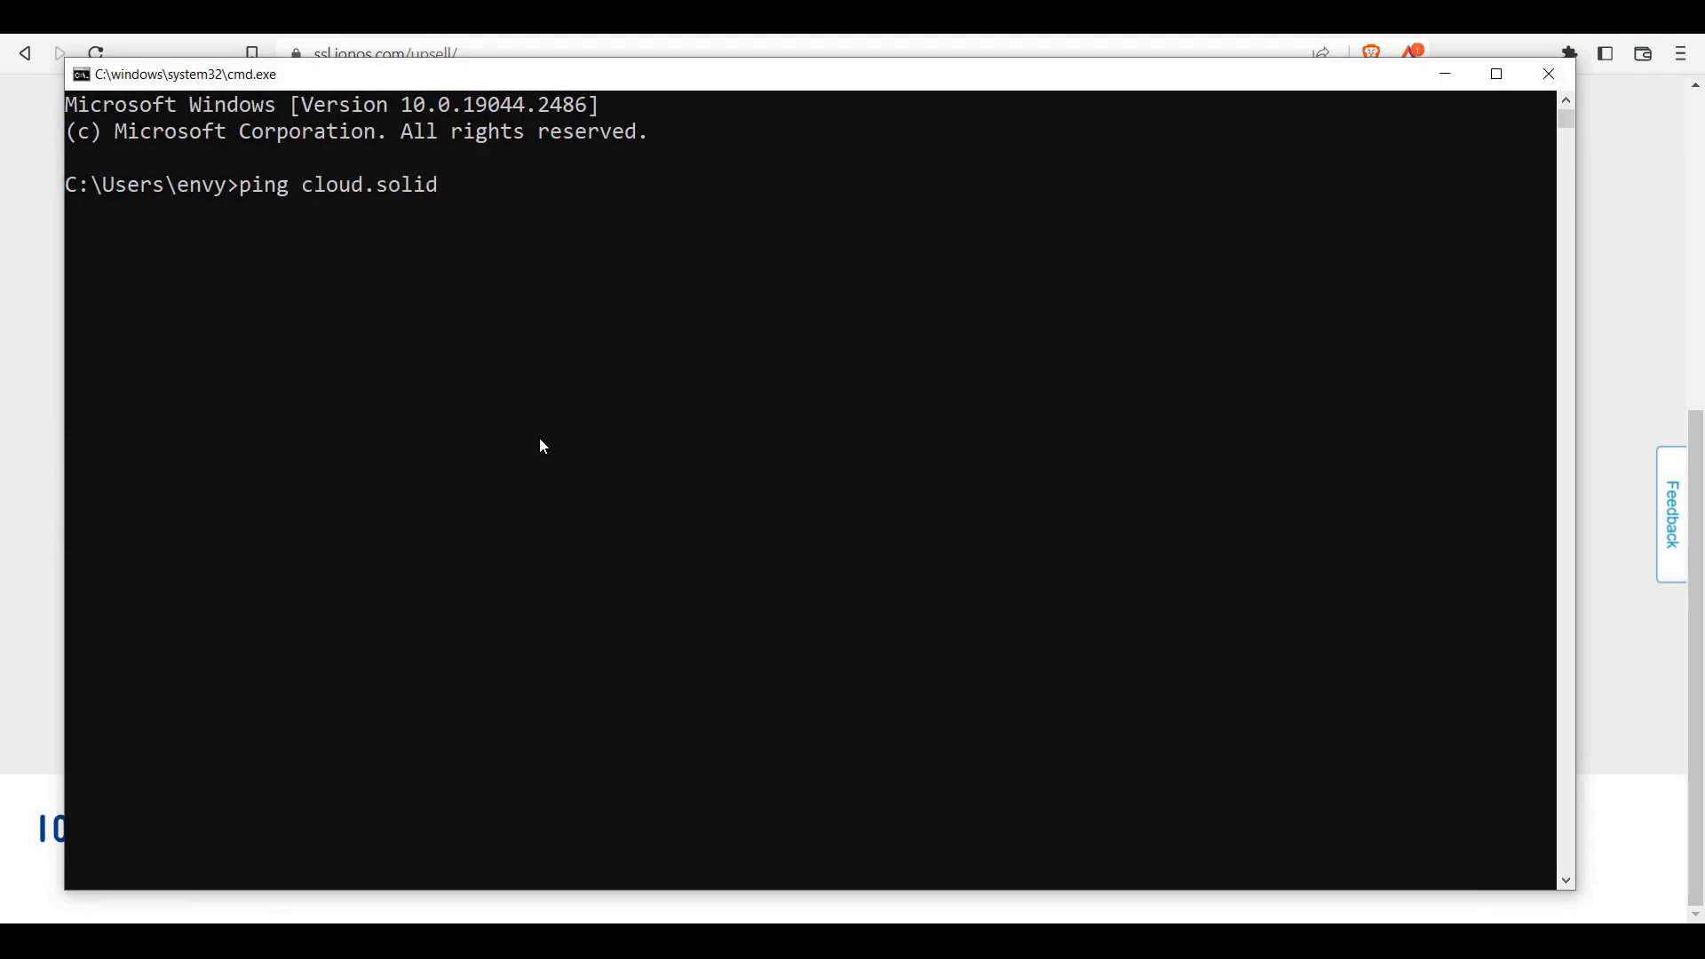
type("-future.com")
key("Return")
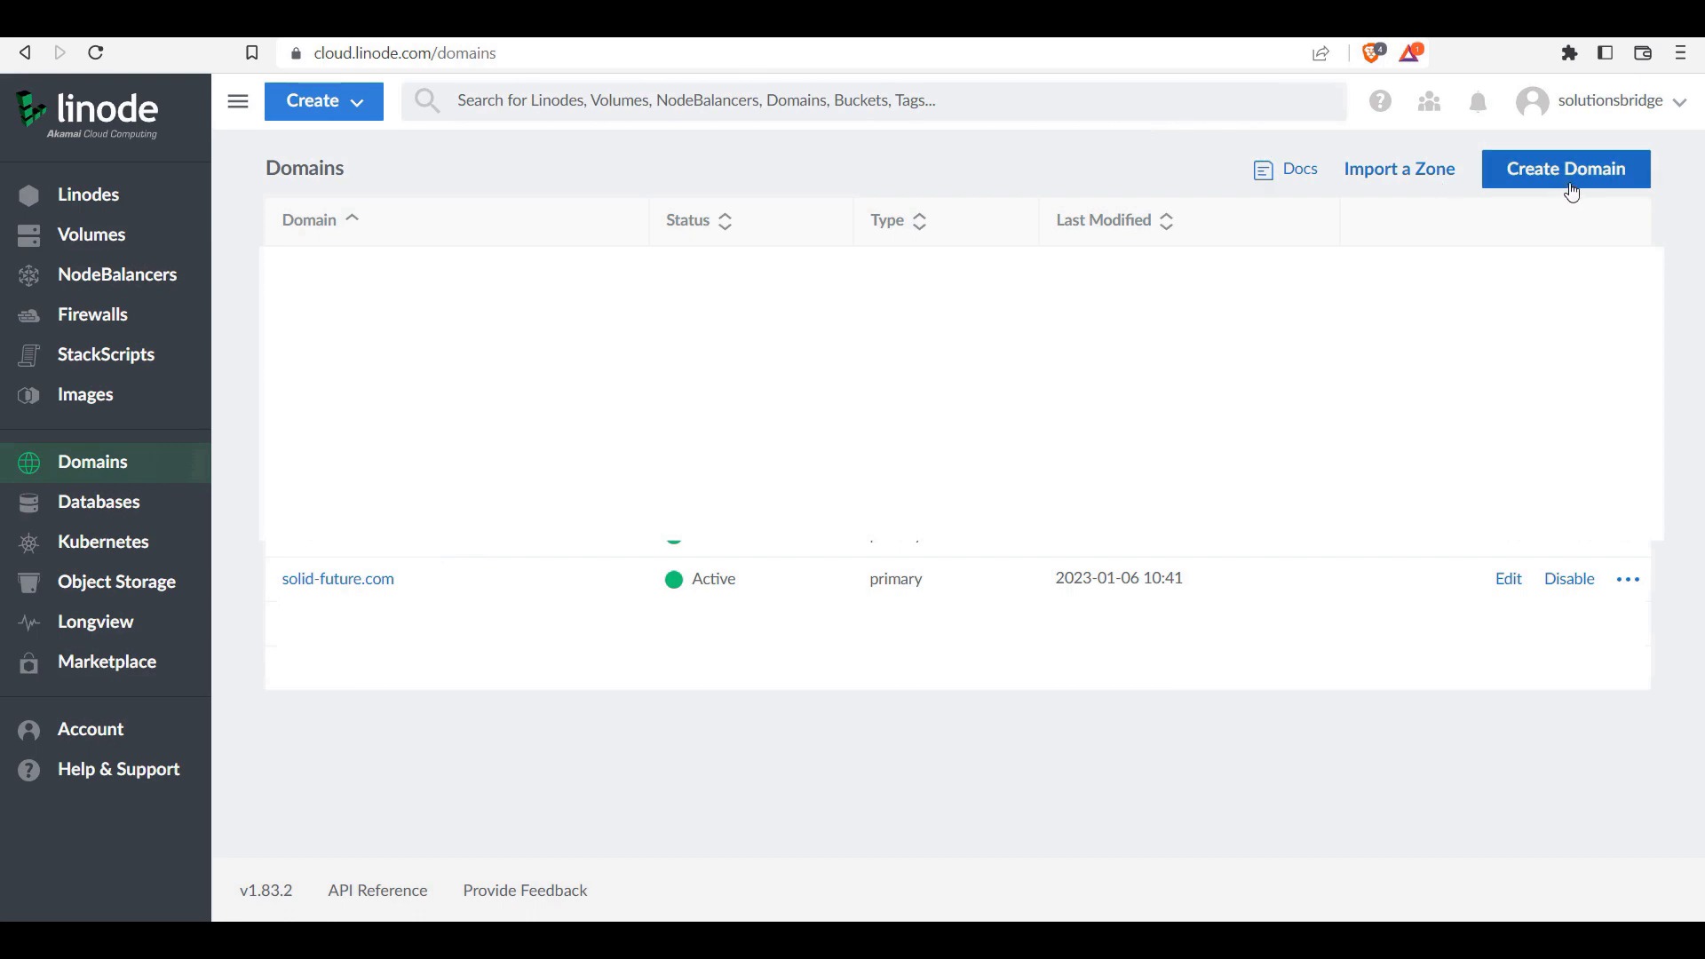
Step: Start creating a new domain named cloud.solid-future.com
left_click(1568, 185)
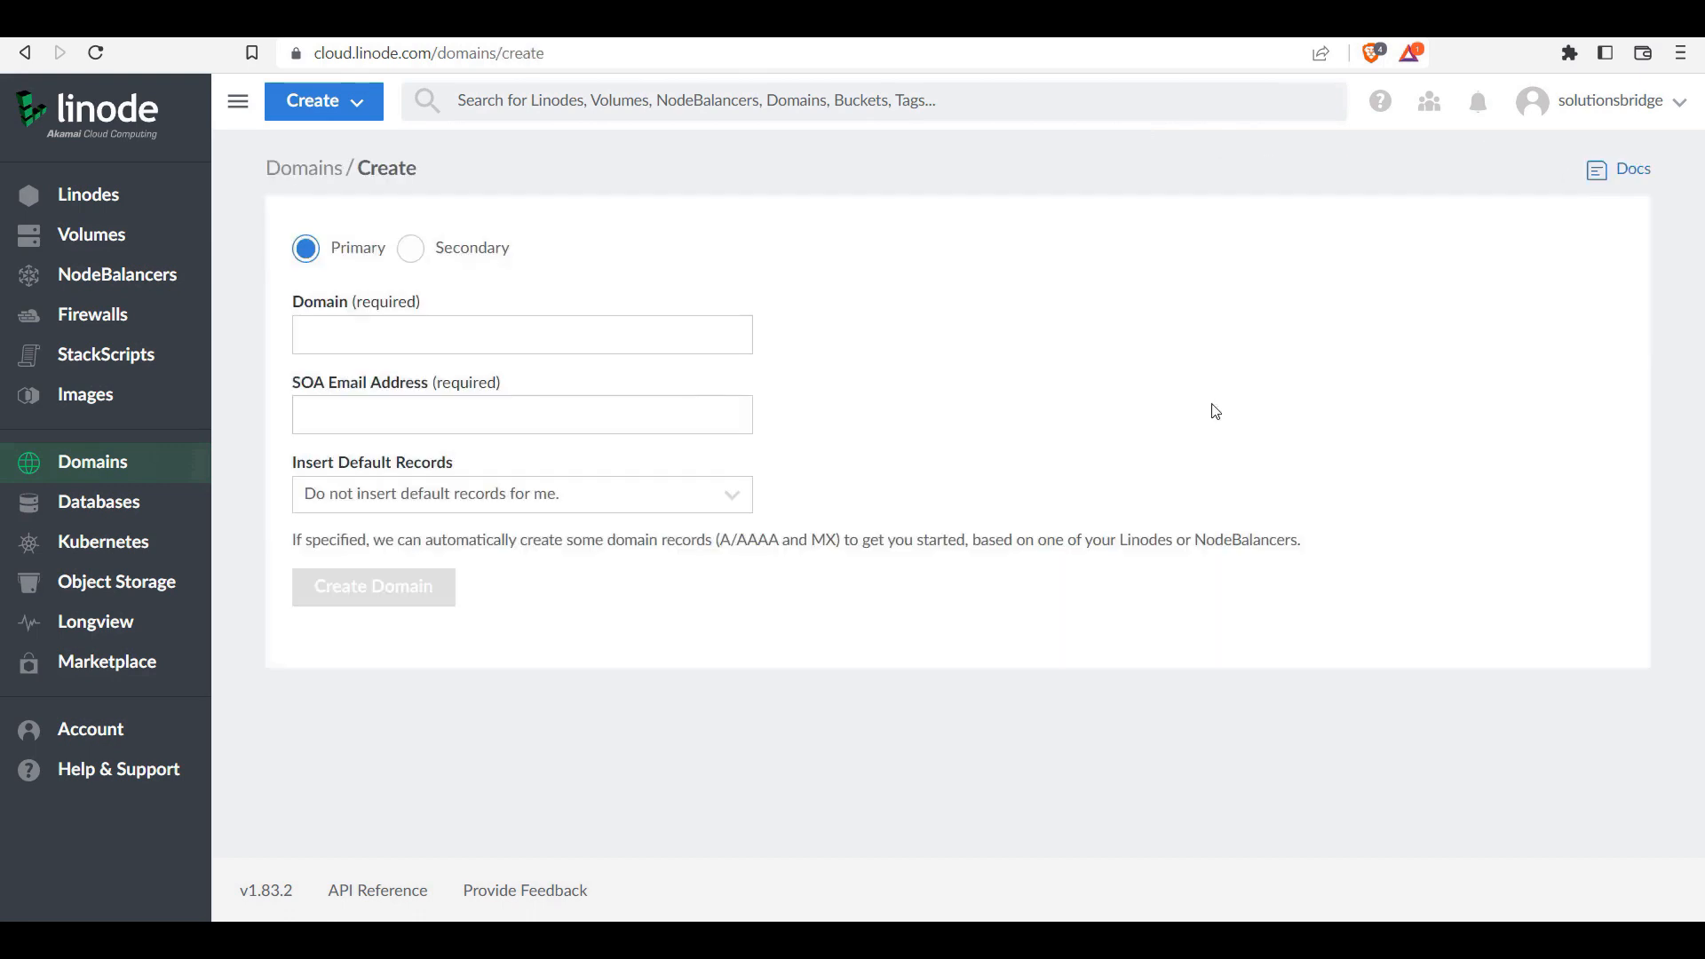
left_click(382, 324)
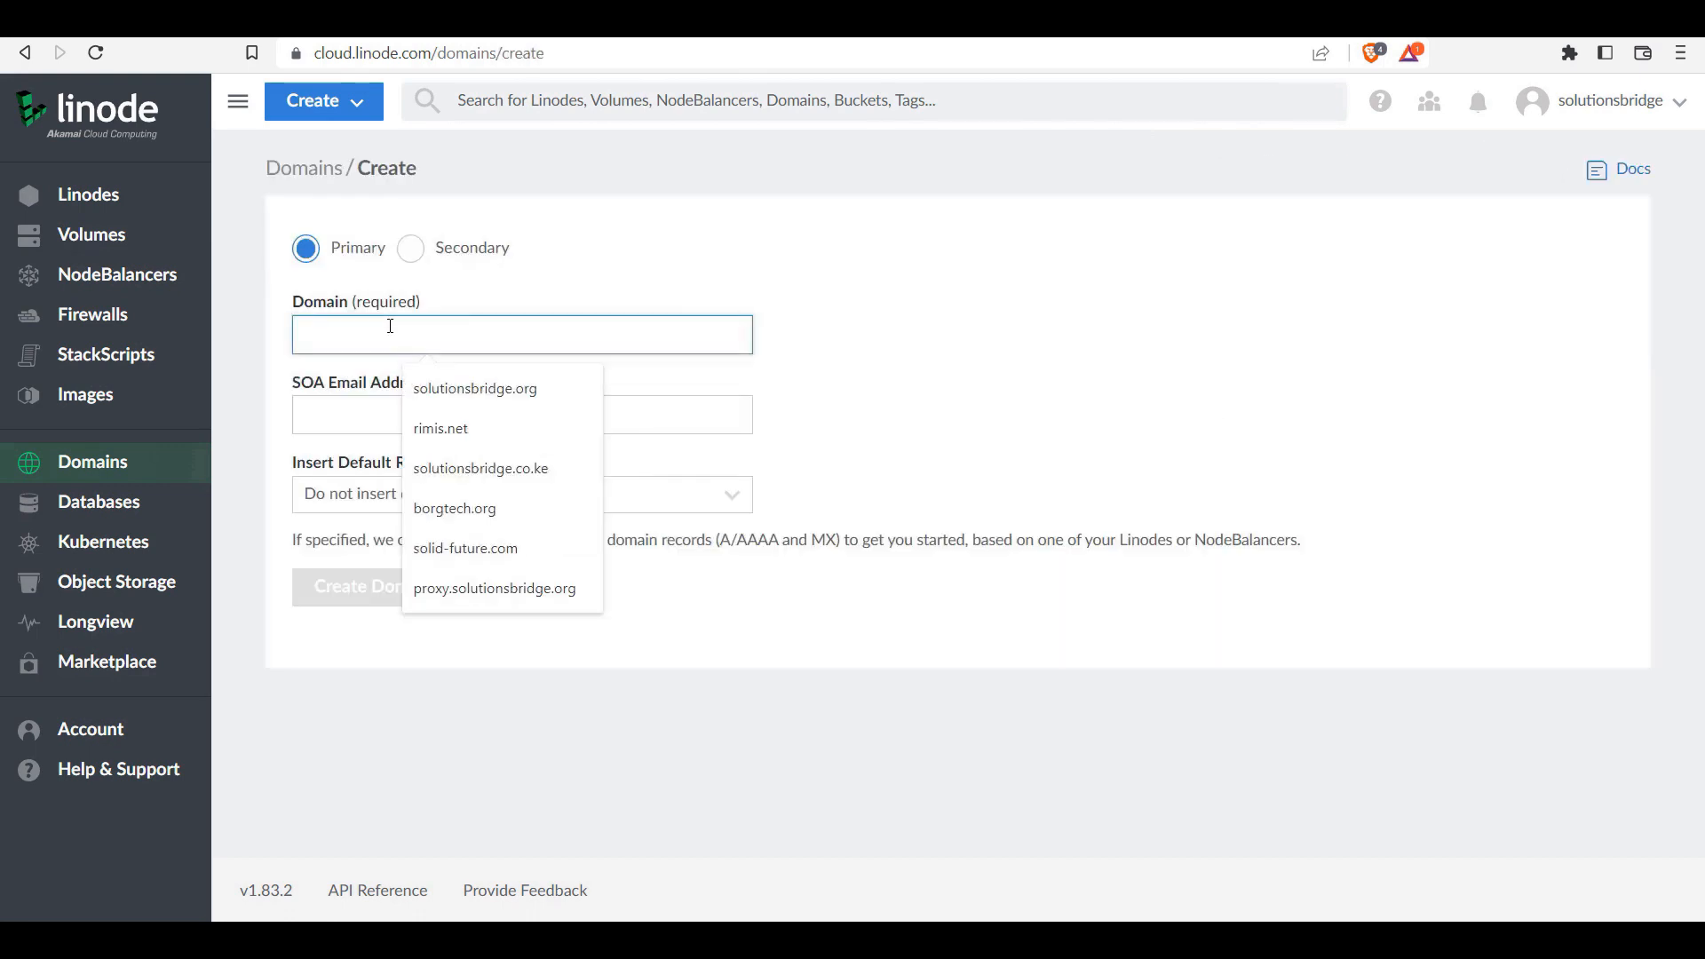
type("c")
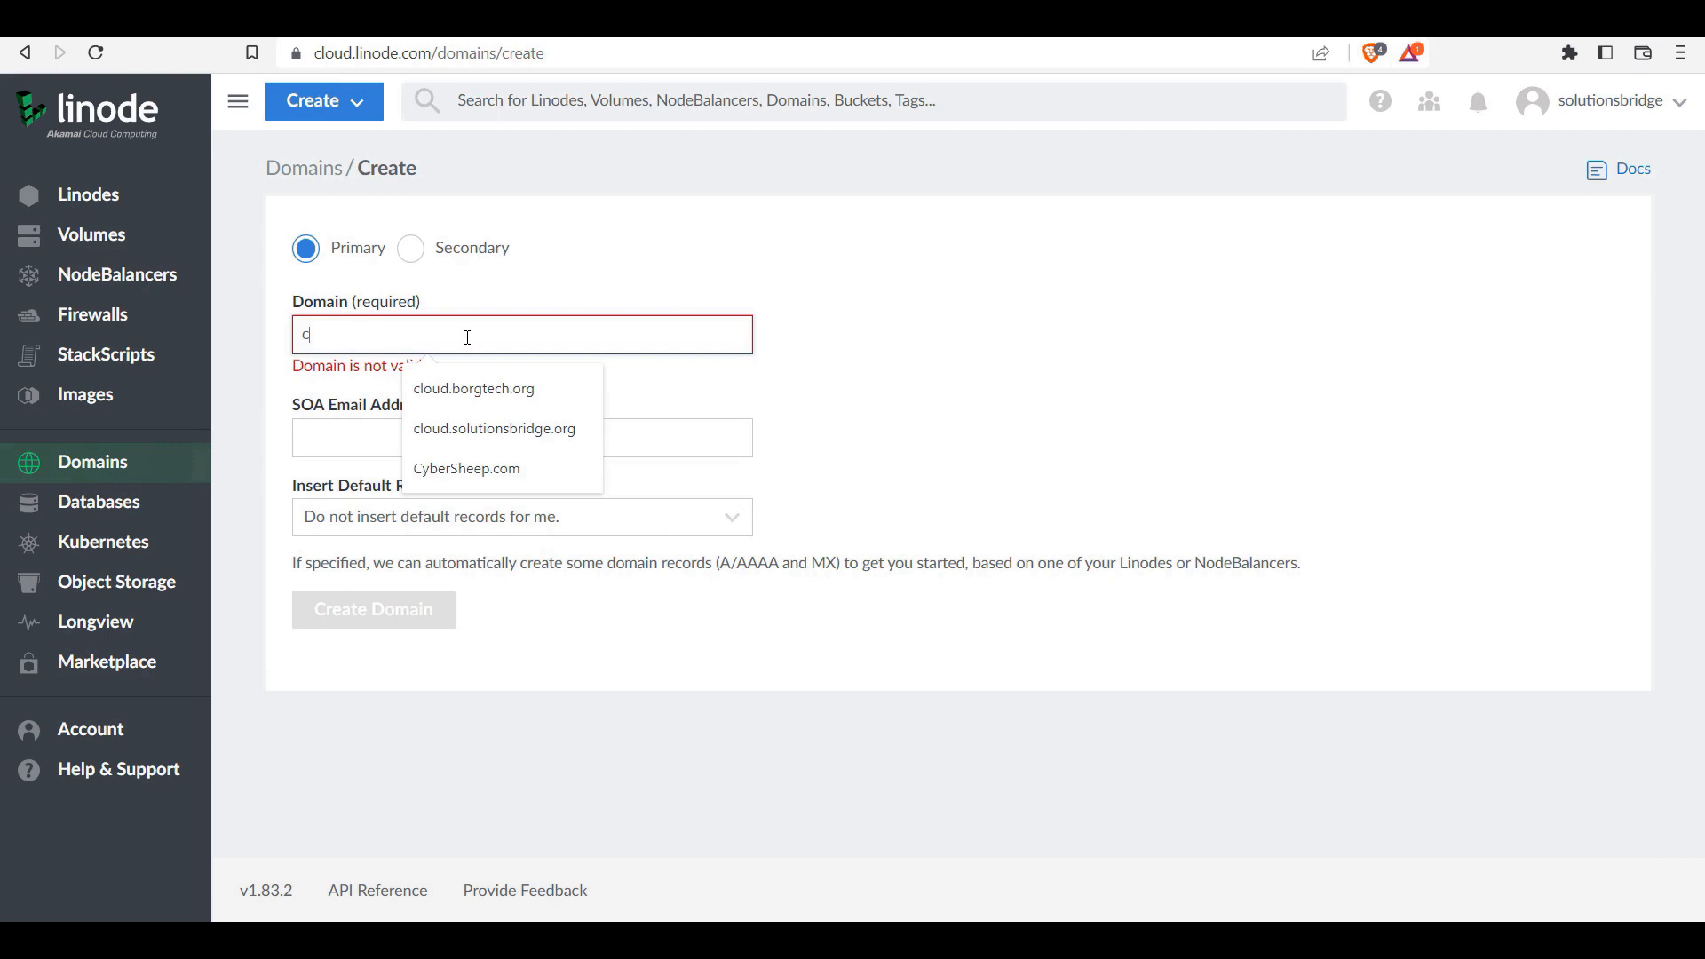
type("loud")
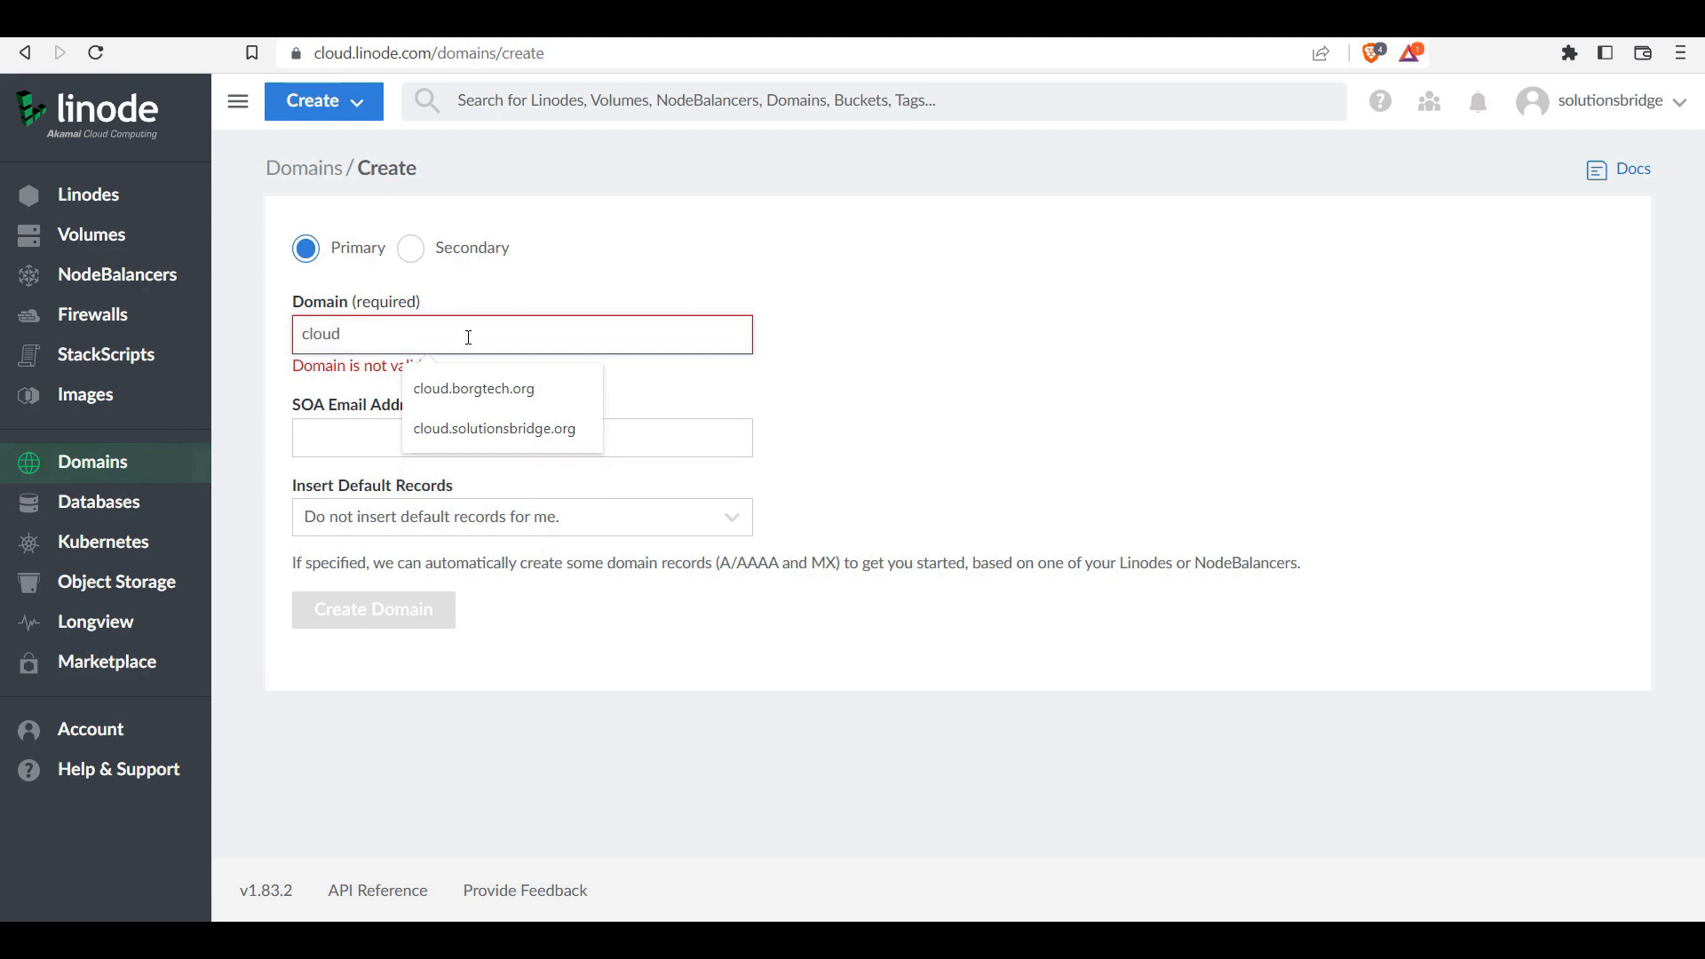
type(".solid")
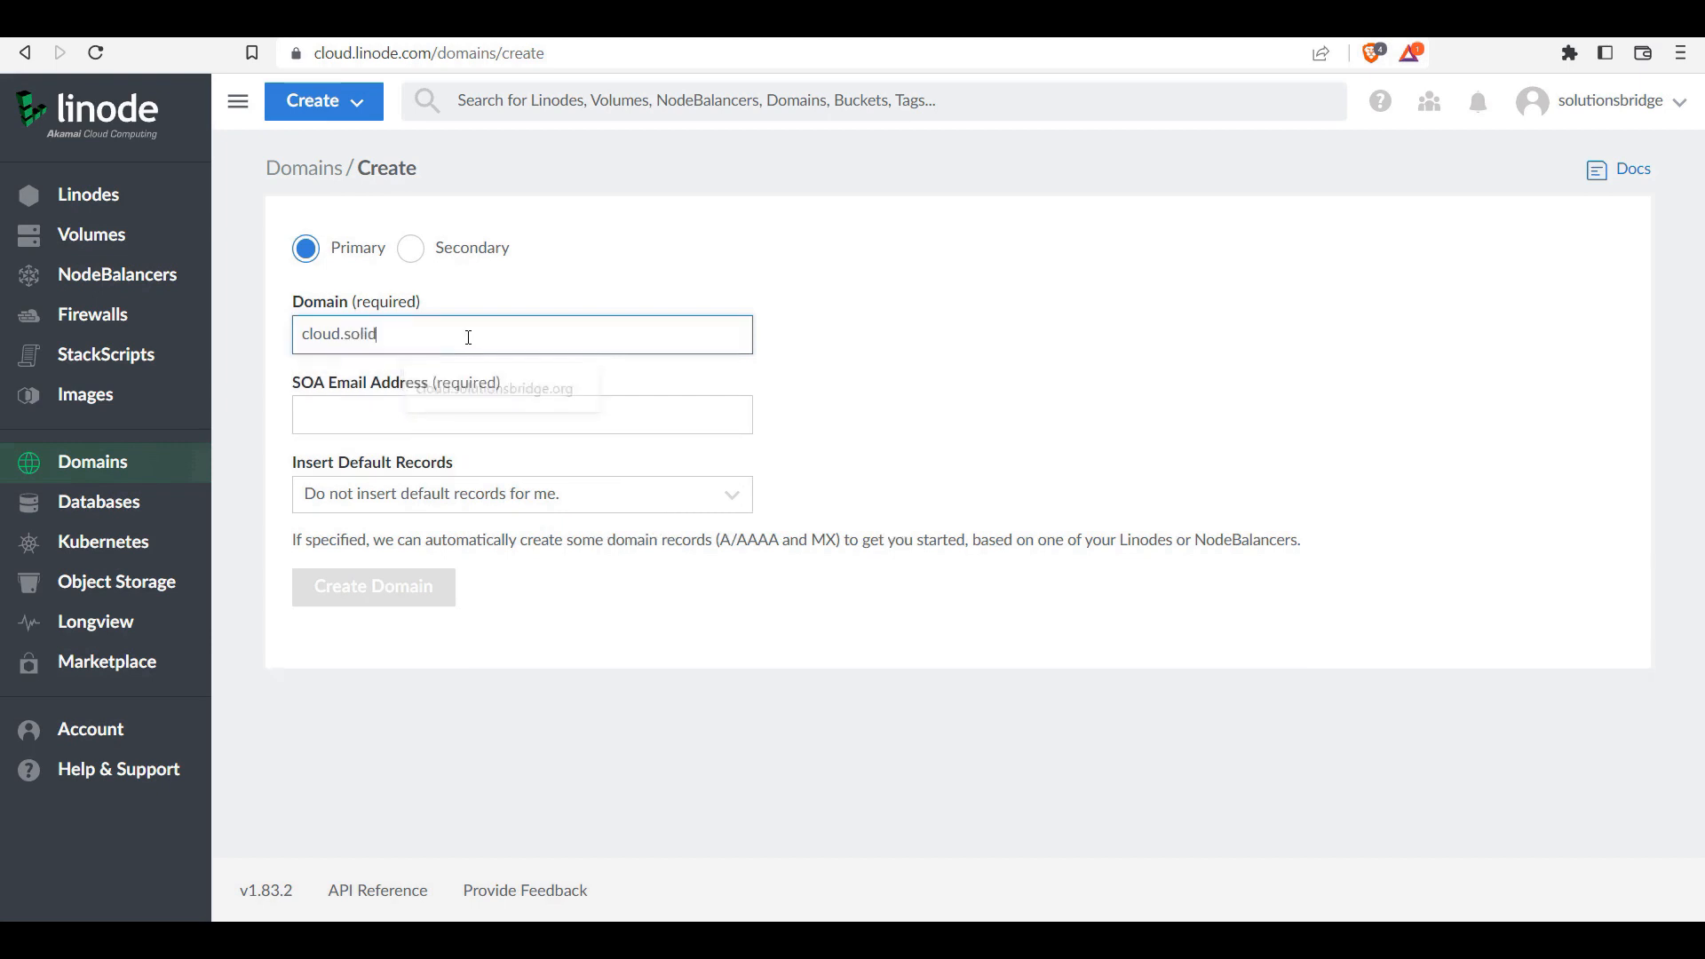
type("-future.com")
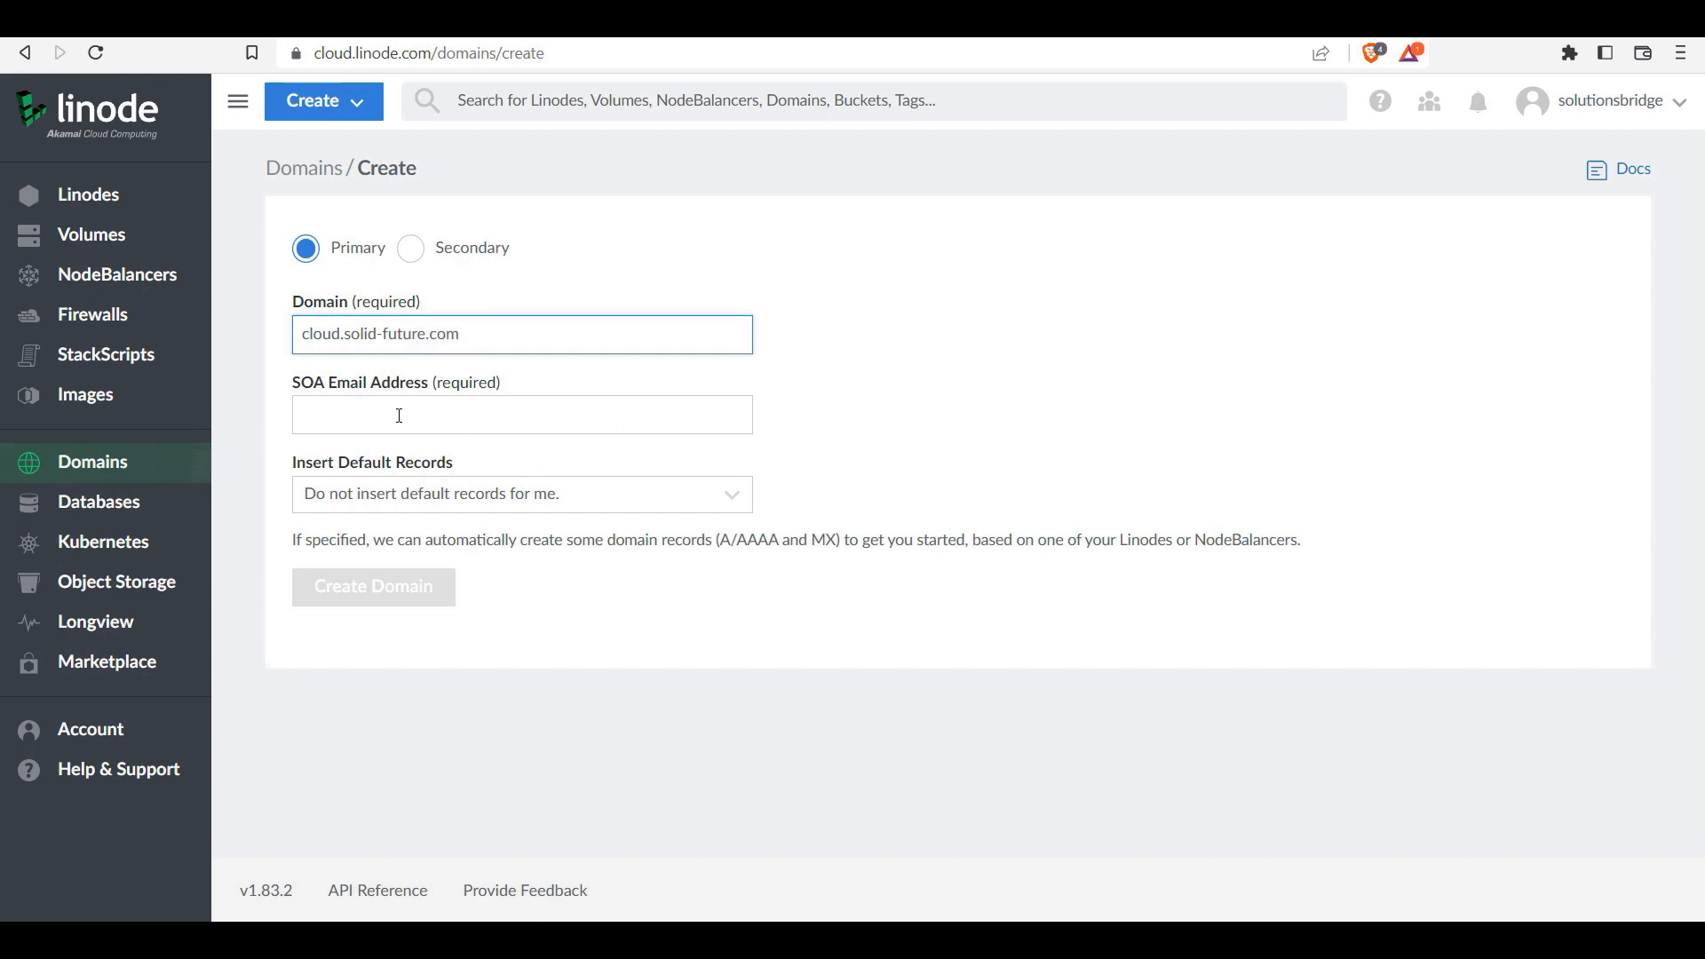
Step: Use the saved SOA e-mail and insert default records from the Borgtech Linode
left_click(618, 416)
left_click(460, 469)
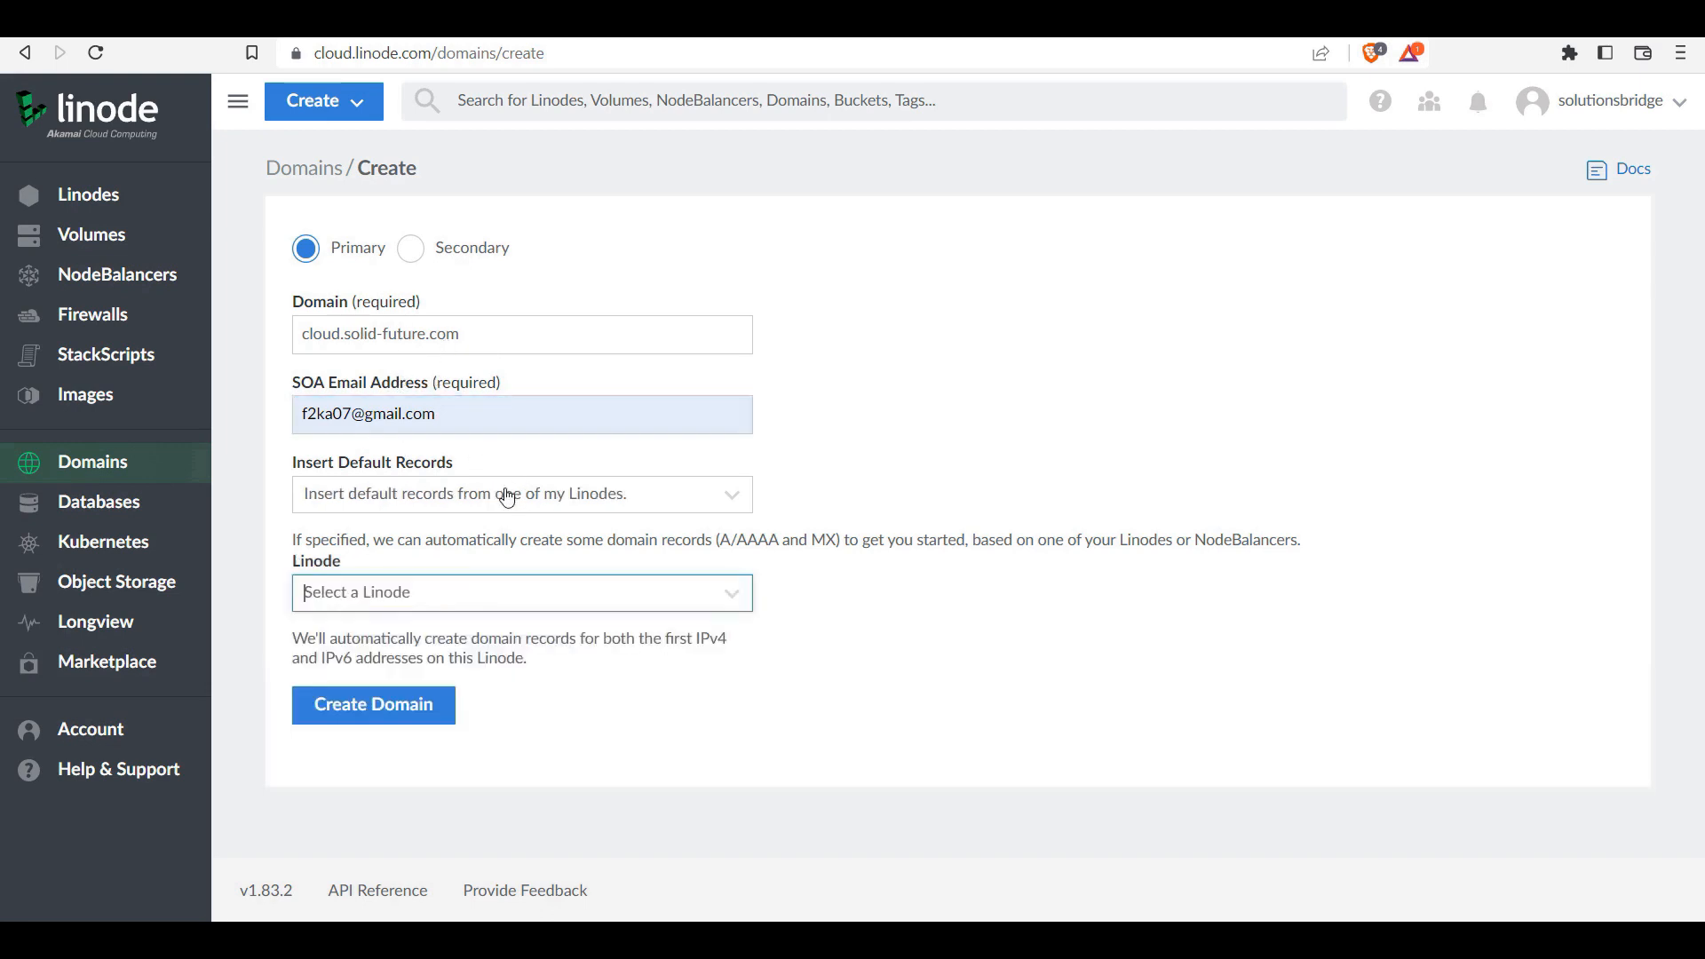
left_click(444, 496)
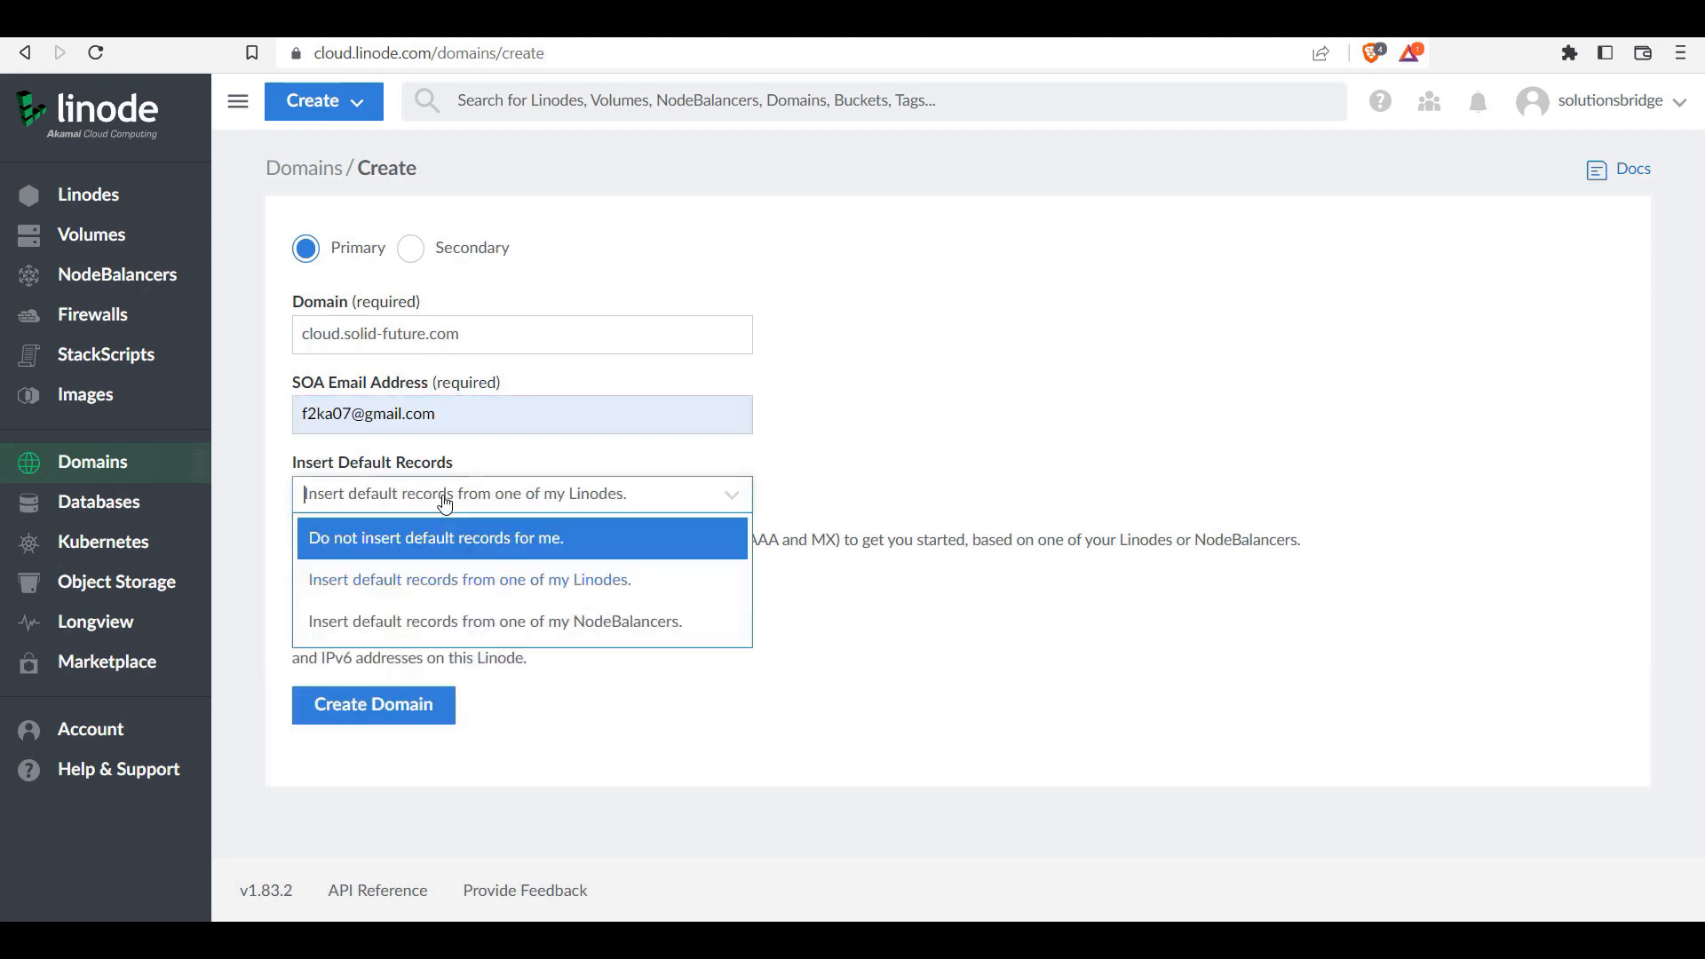
left_click(436, 587)
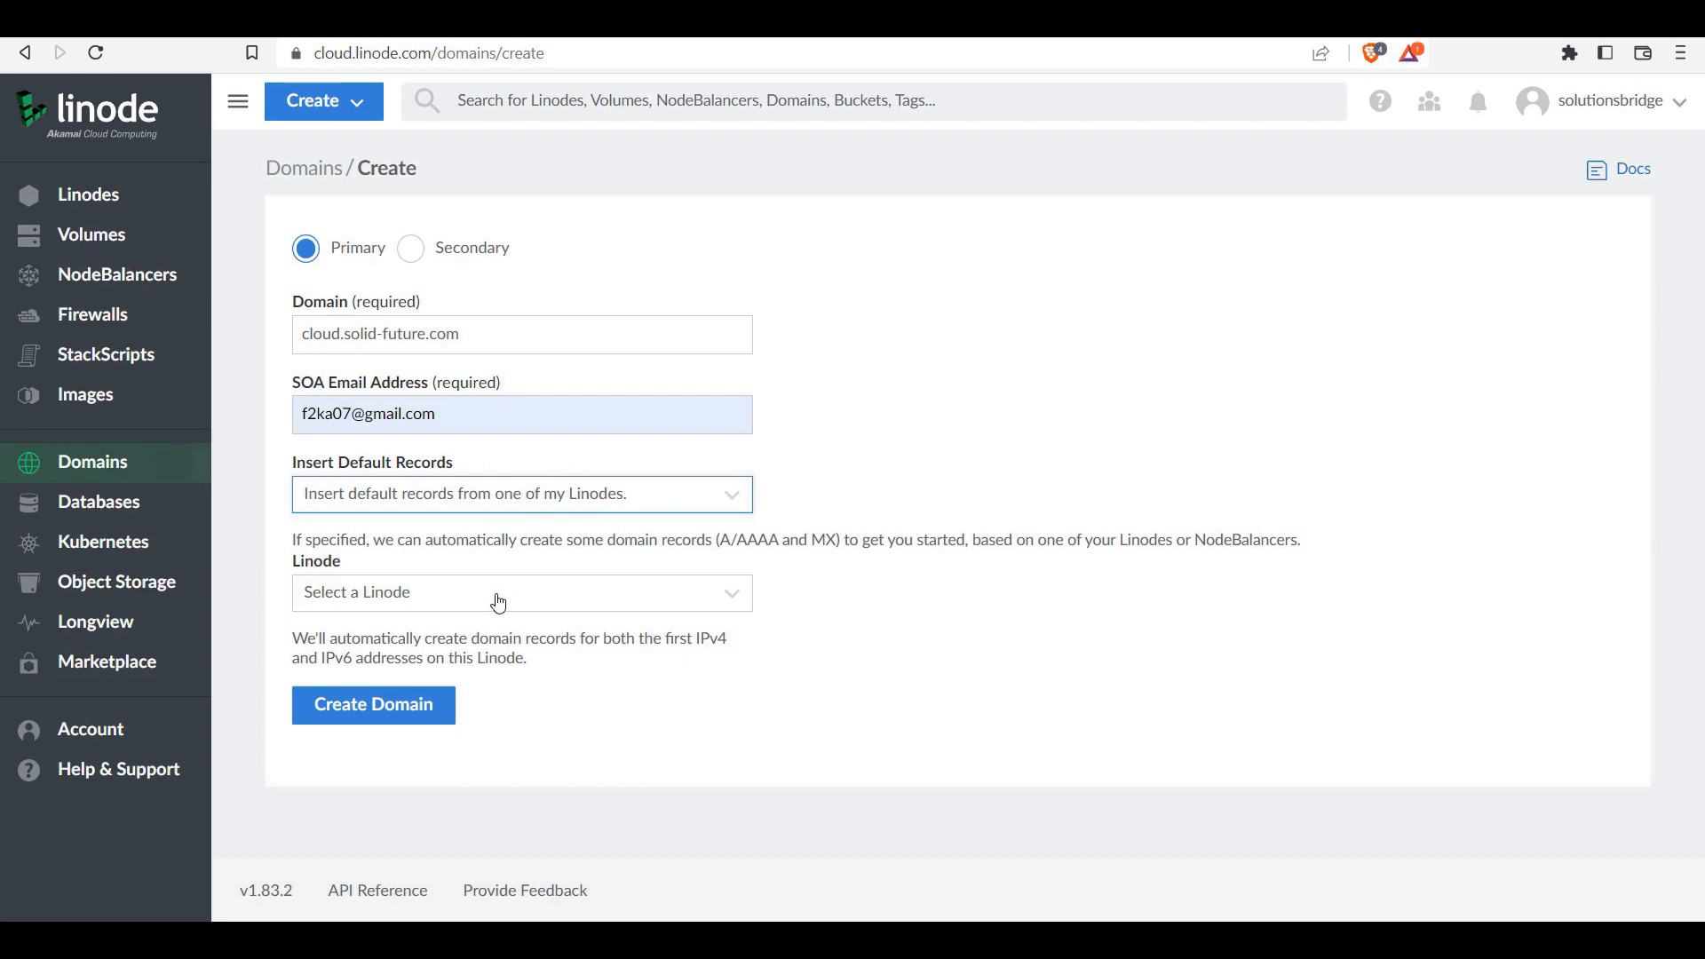
left_click(498, 603)
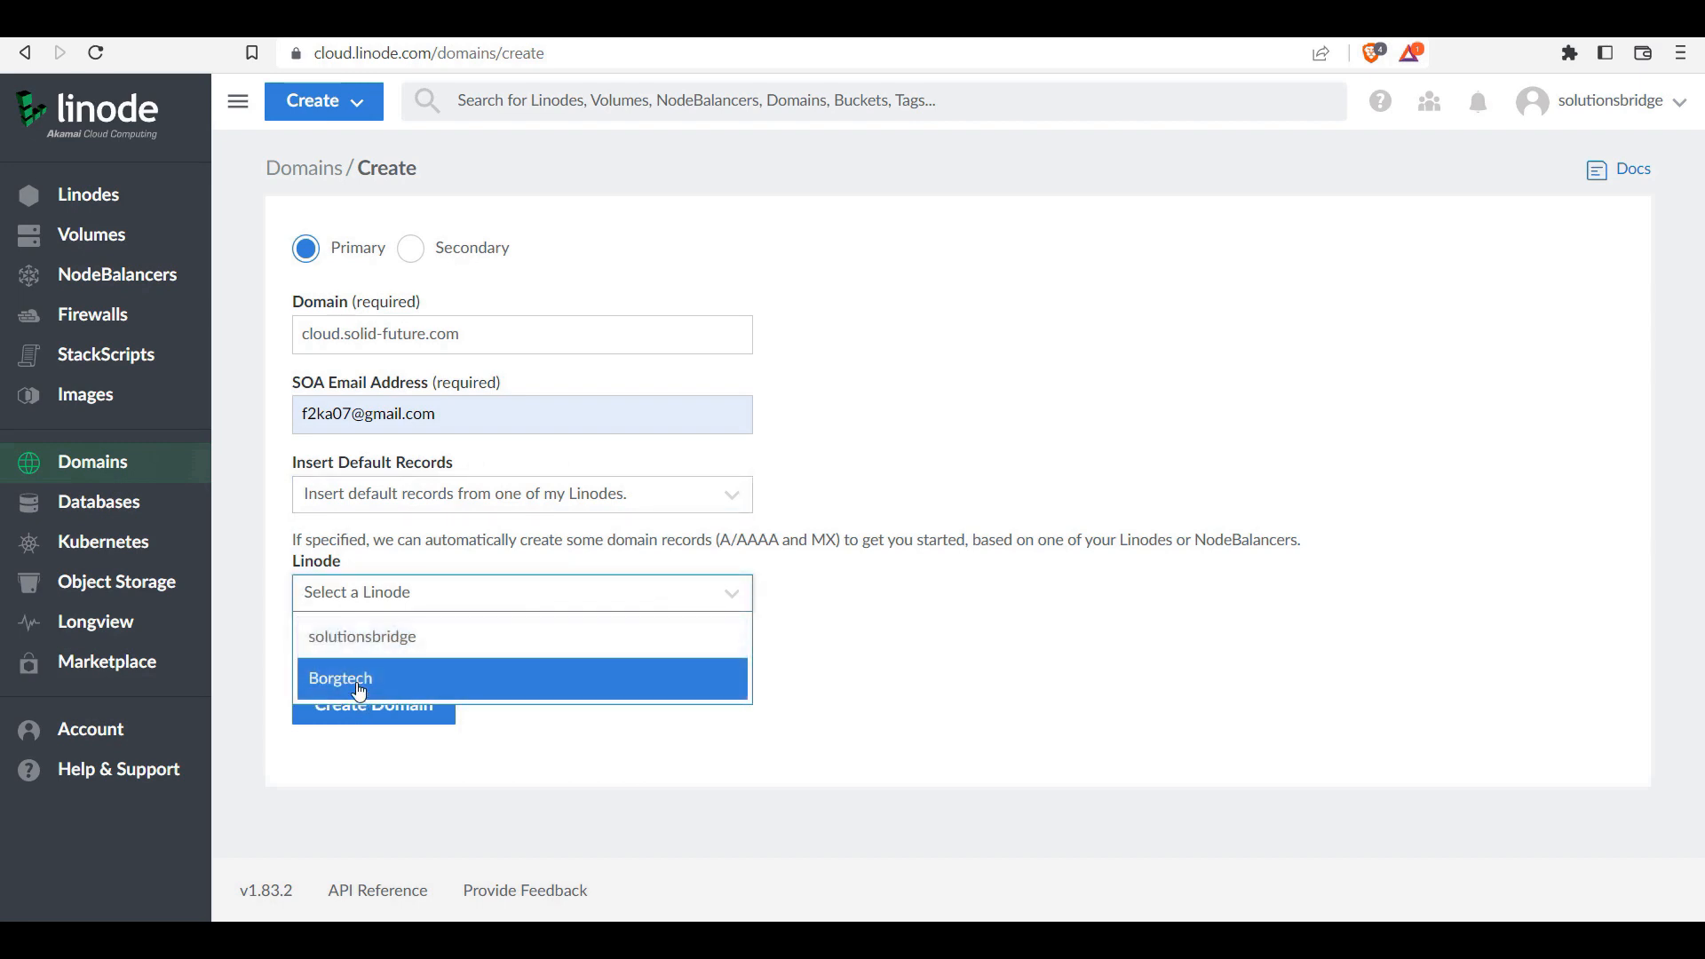
left_click(360, 684)
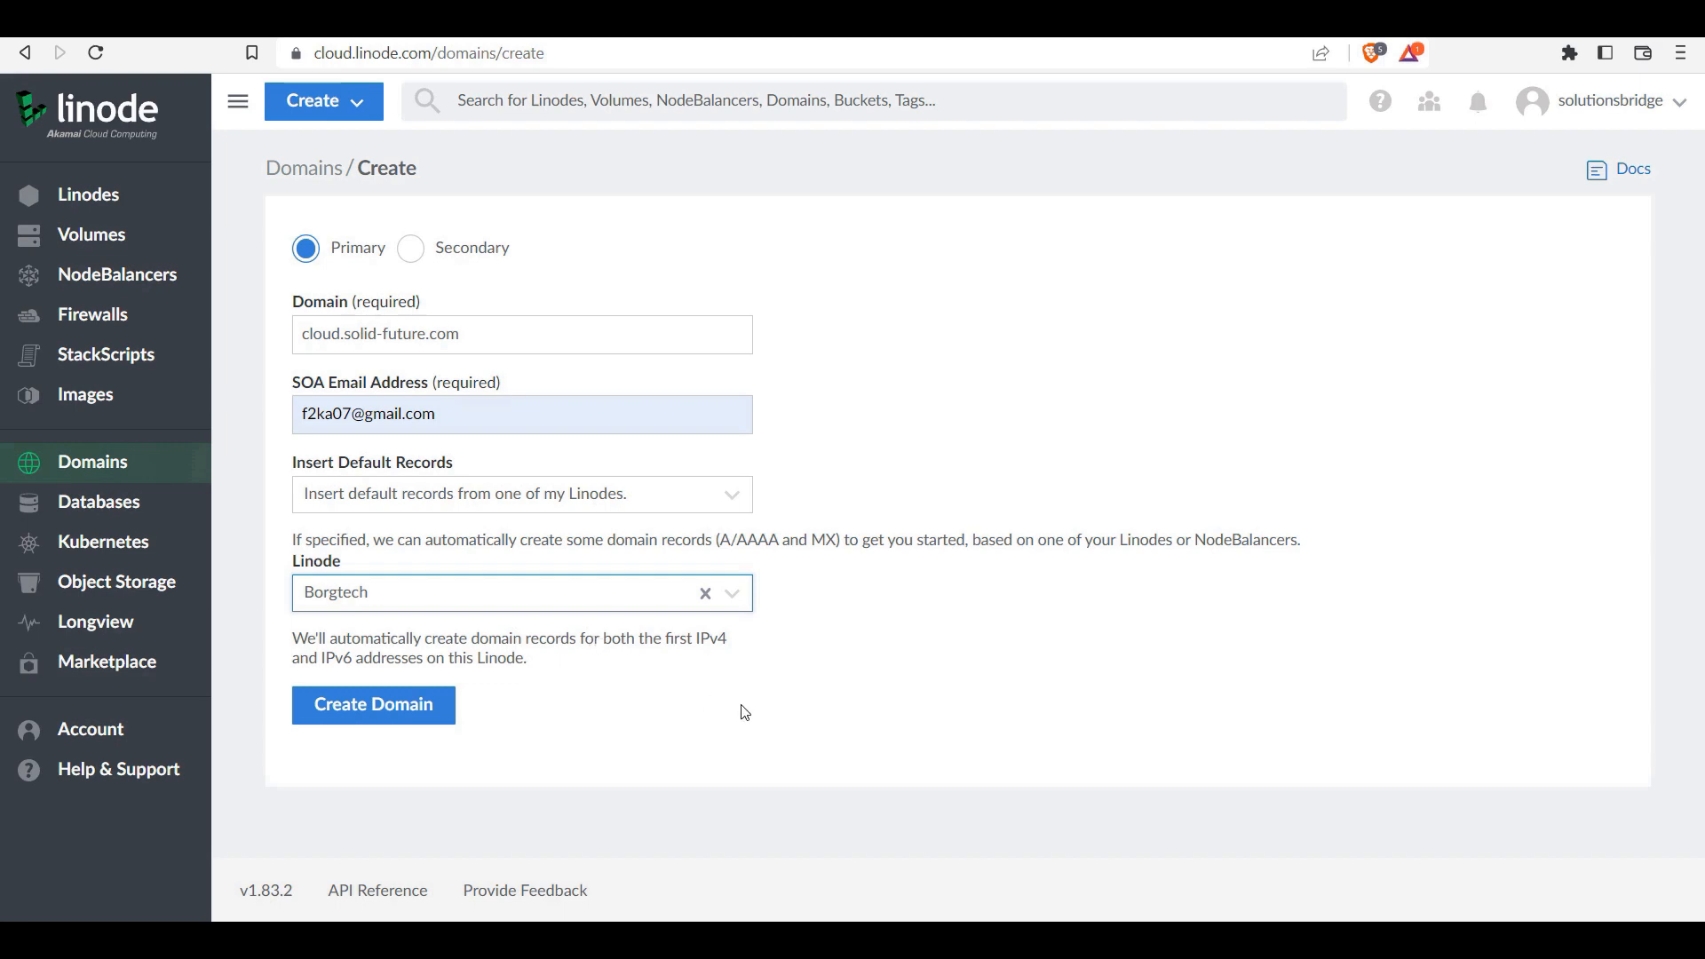
Step: Create cloud.solid-future.com and review its NS, MX and A/AAAA records for 172.105.166.74
left_click(400, 705)
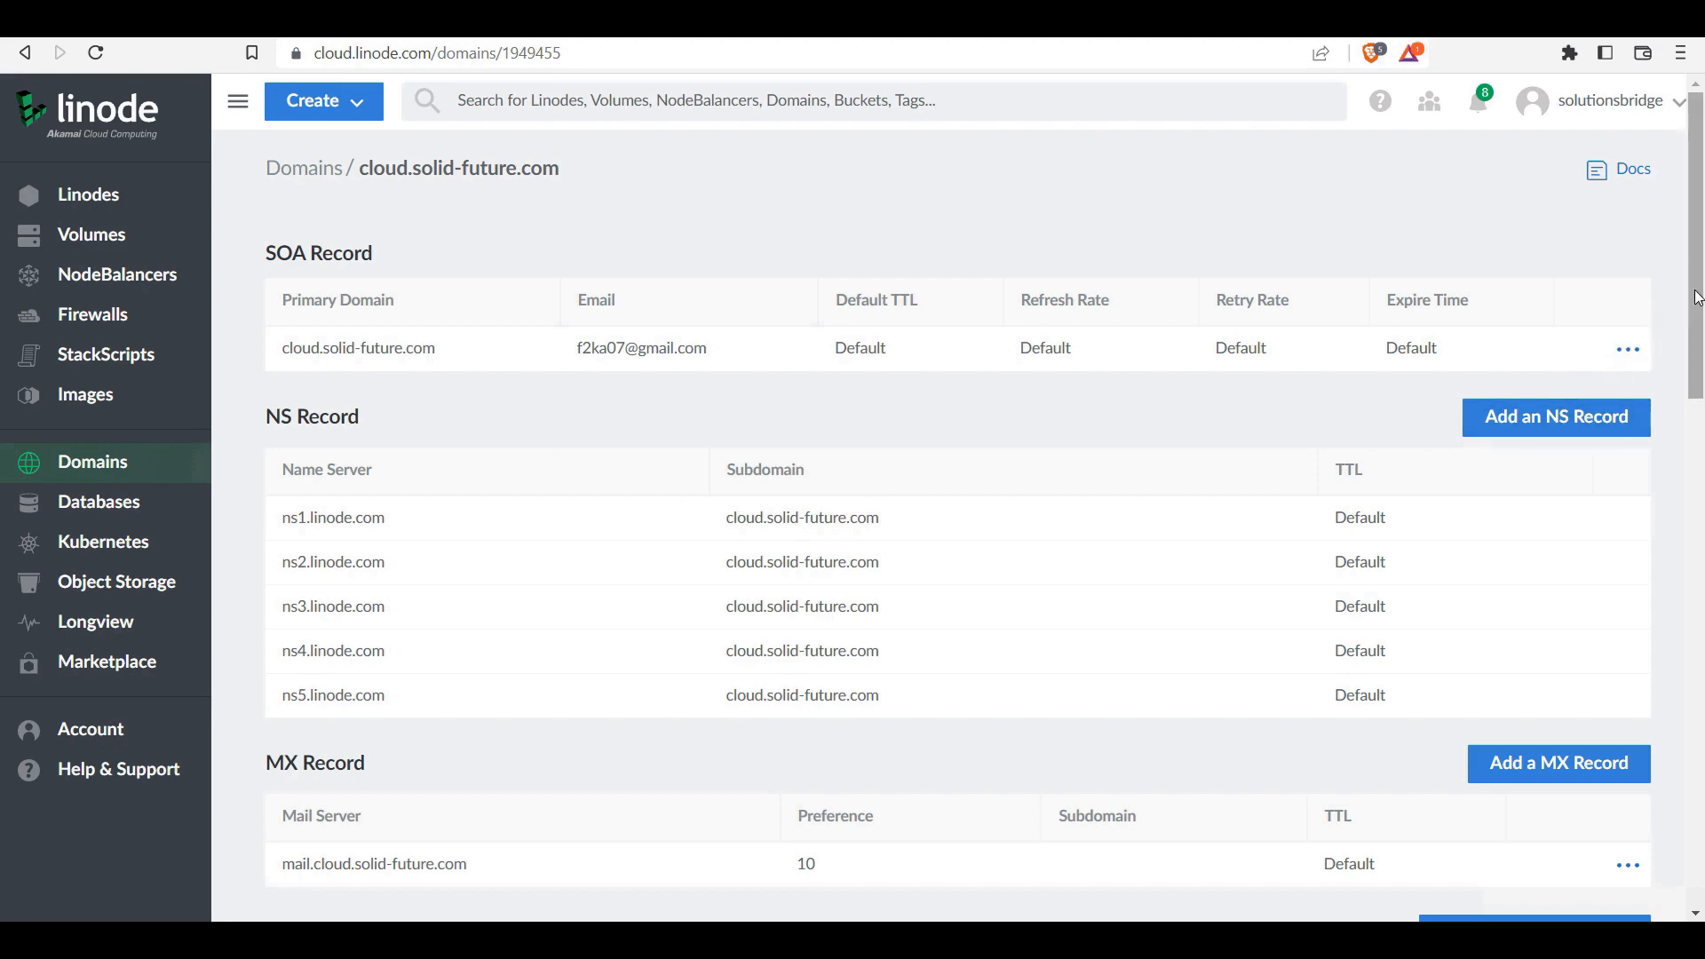
left_click_drag(1697, 302, 1697, 557)
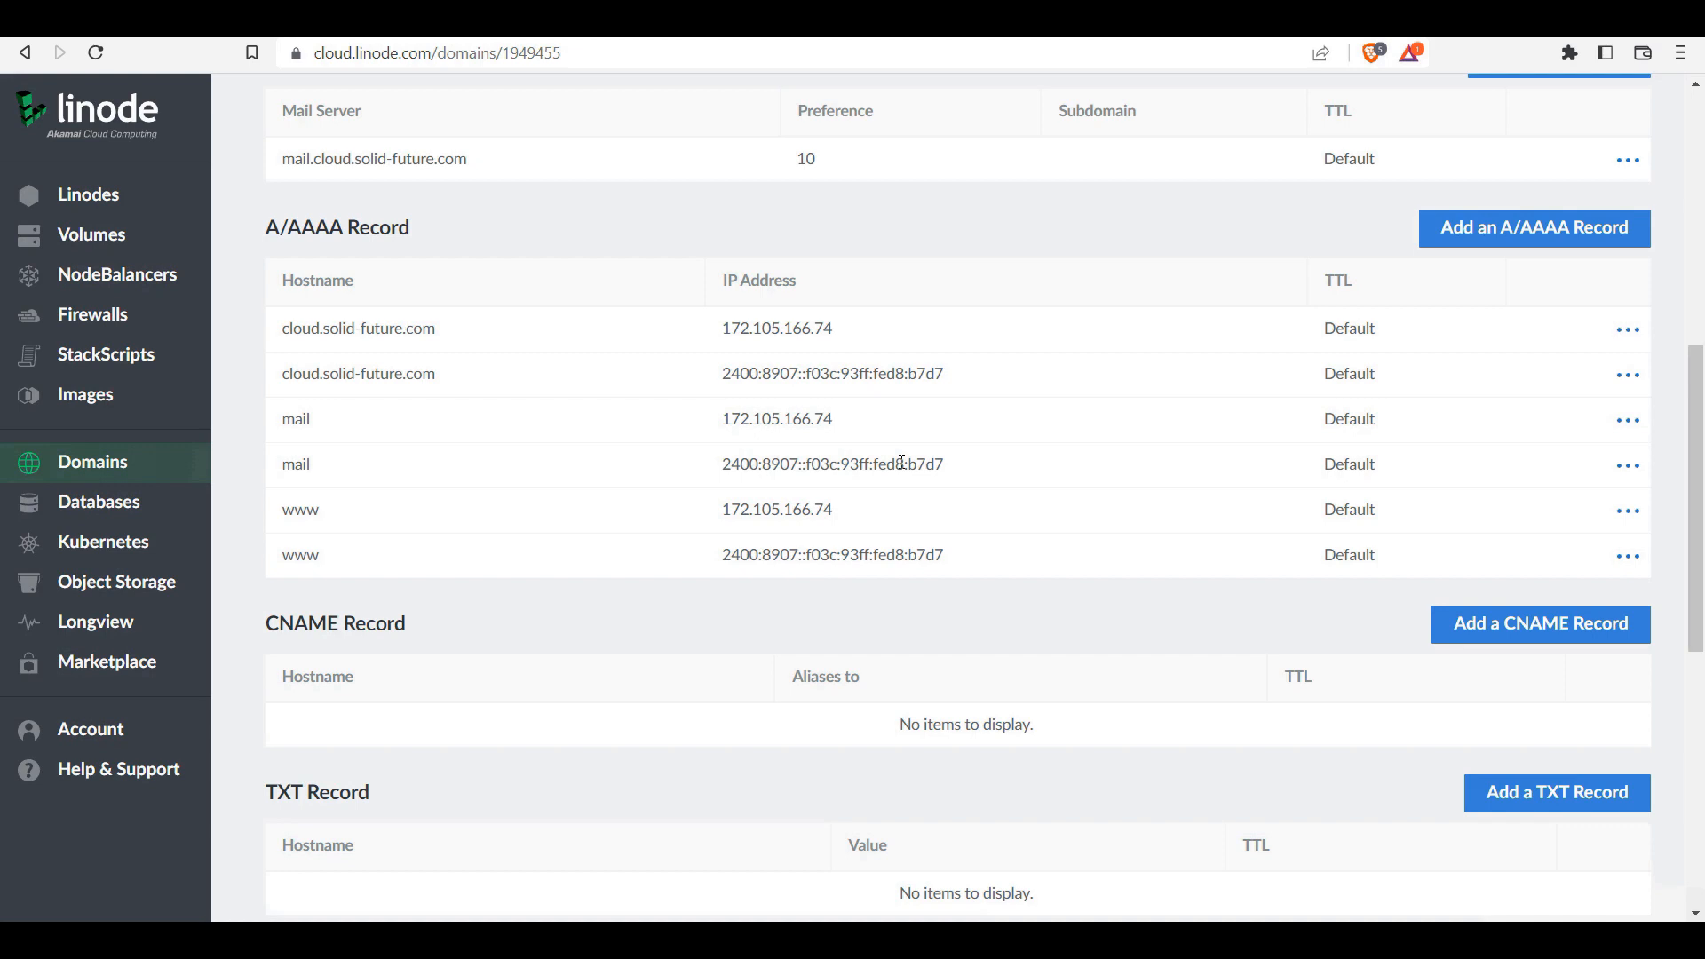
scroll(902, 462, "up", 8)
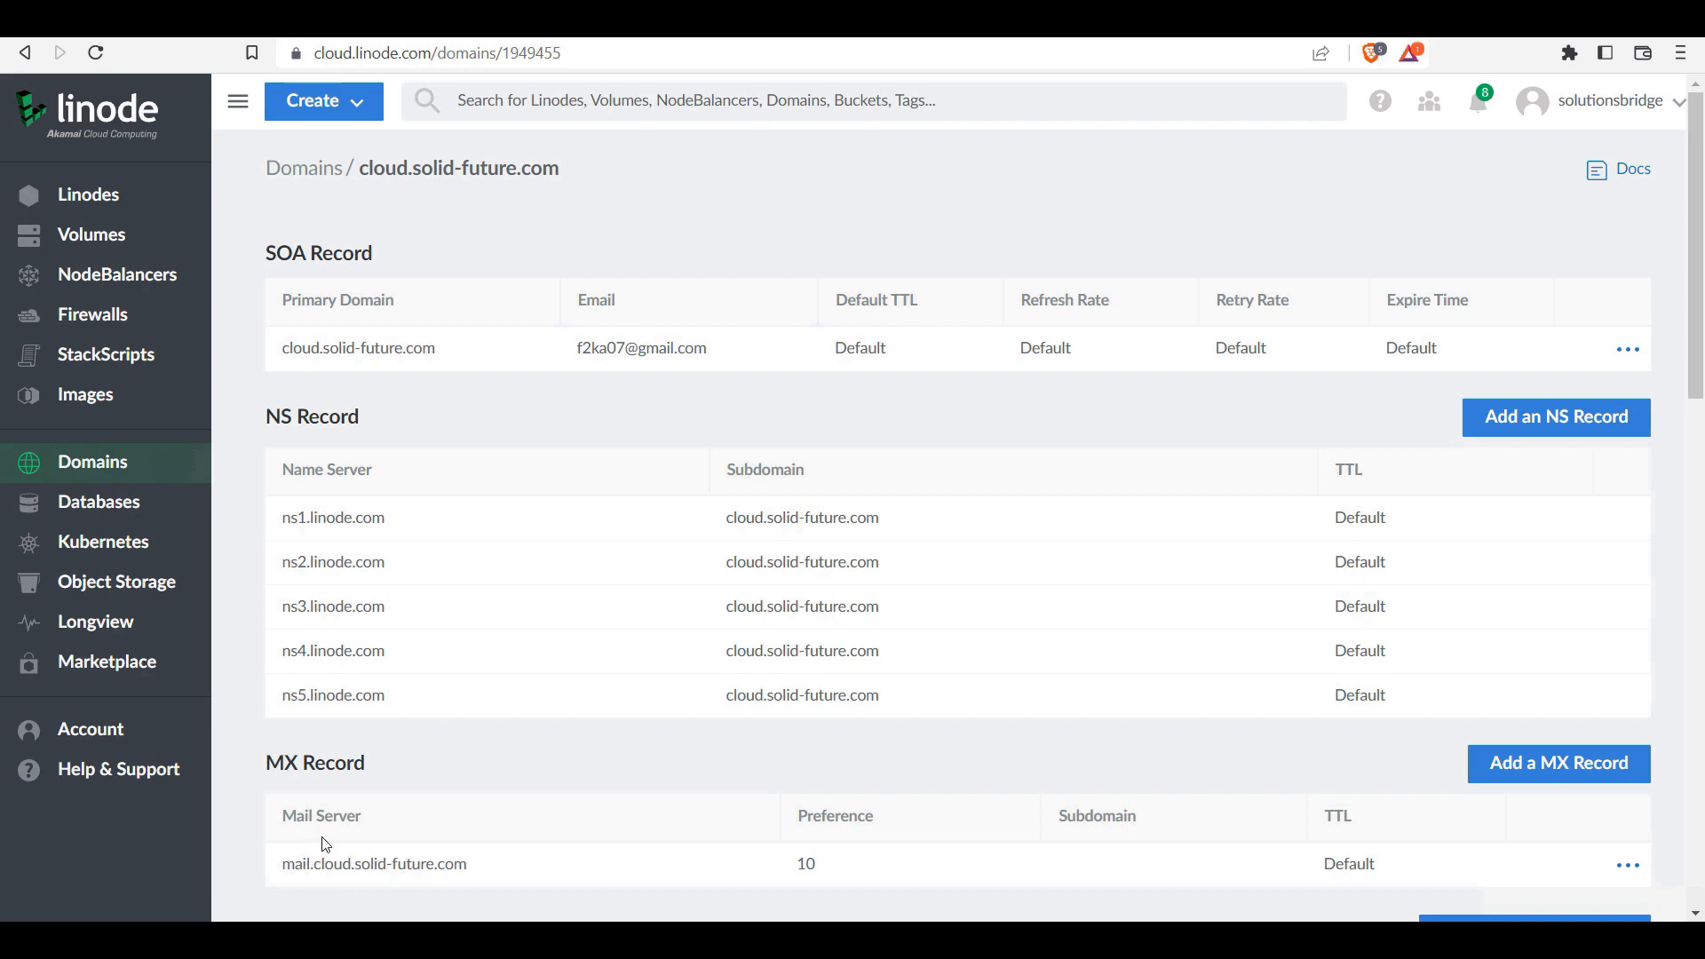
left_click_drag(352, 863, 320, 863)
Step: Start a new domain named admin.solid-future.com from the Domains list
left_click(96, 463)
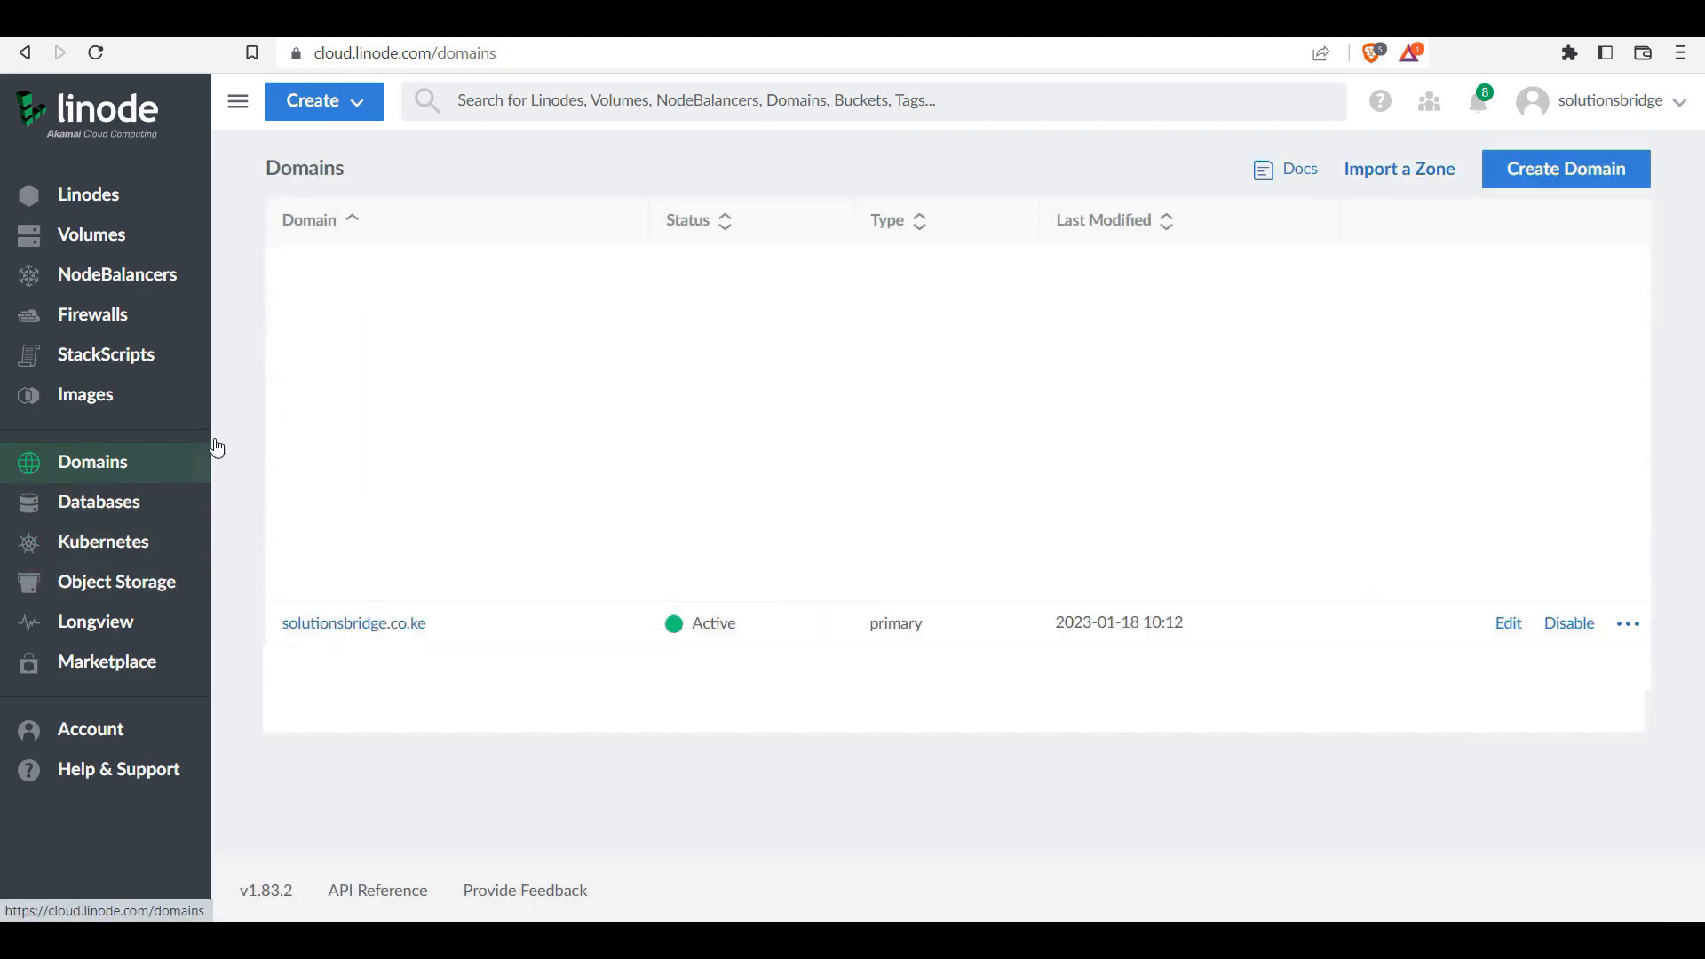
left_click(1543, 175)
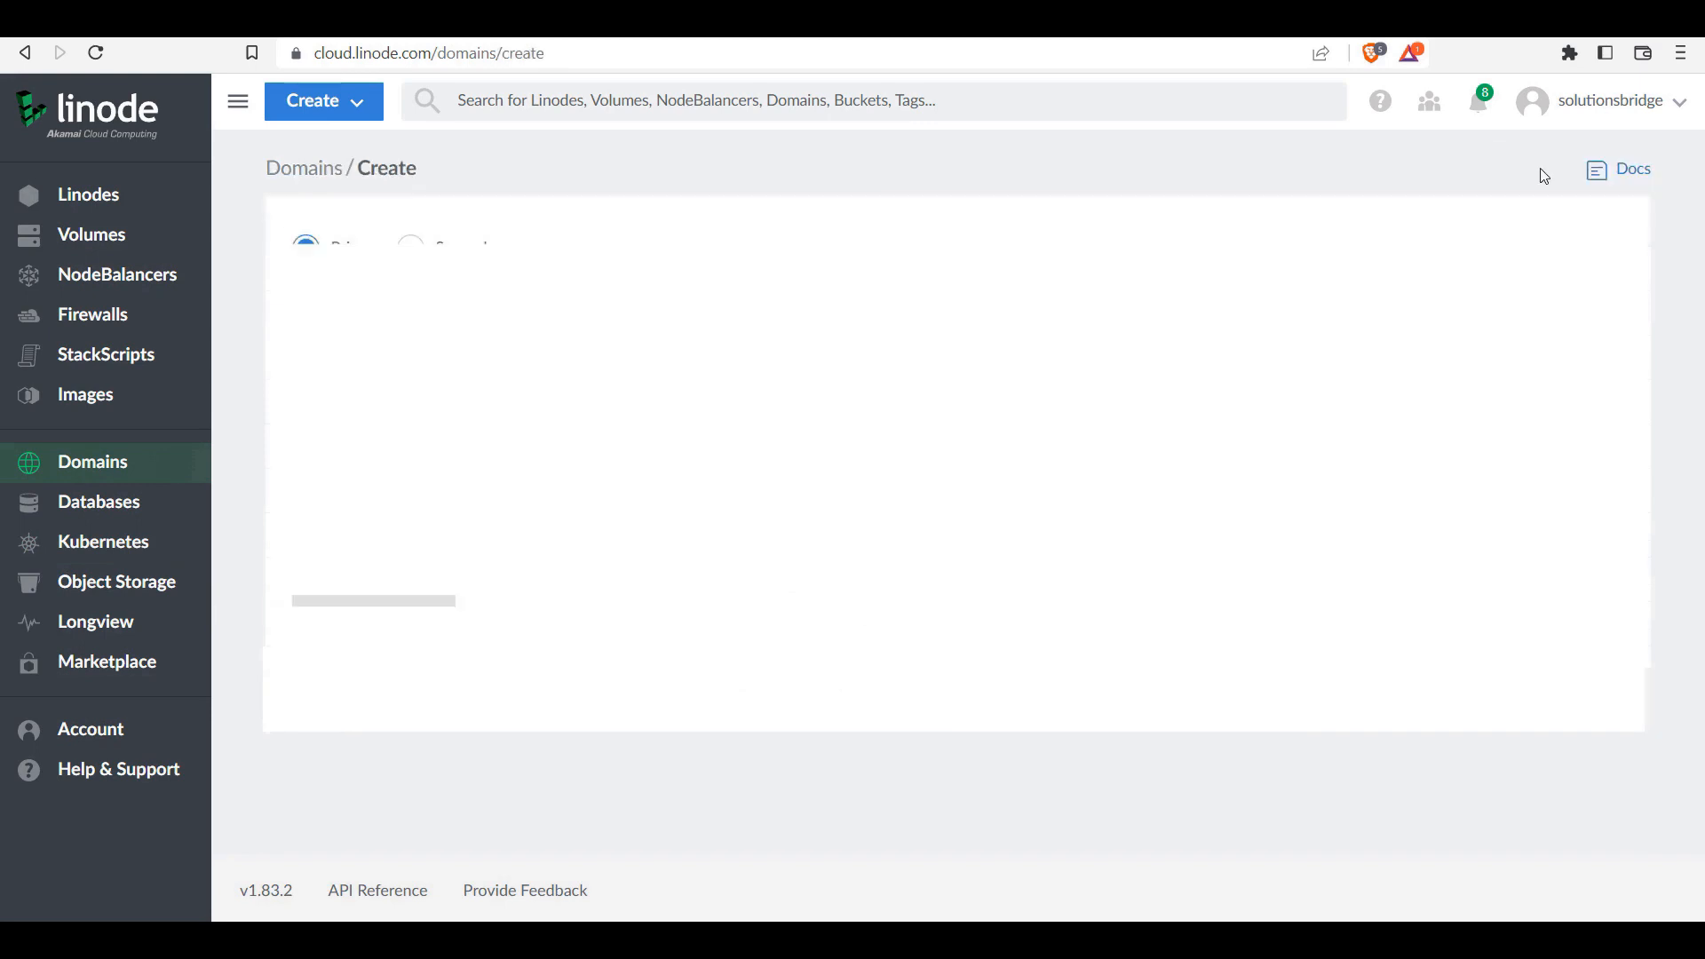
left_click(573, 333)
type("ad")
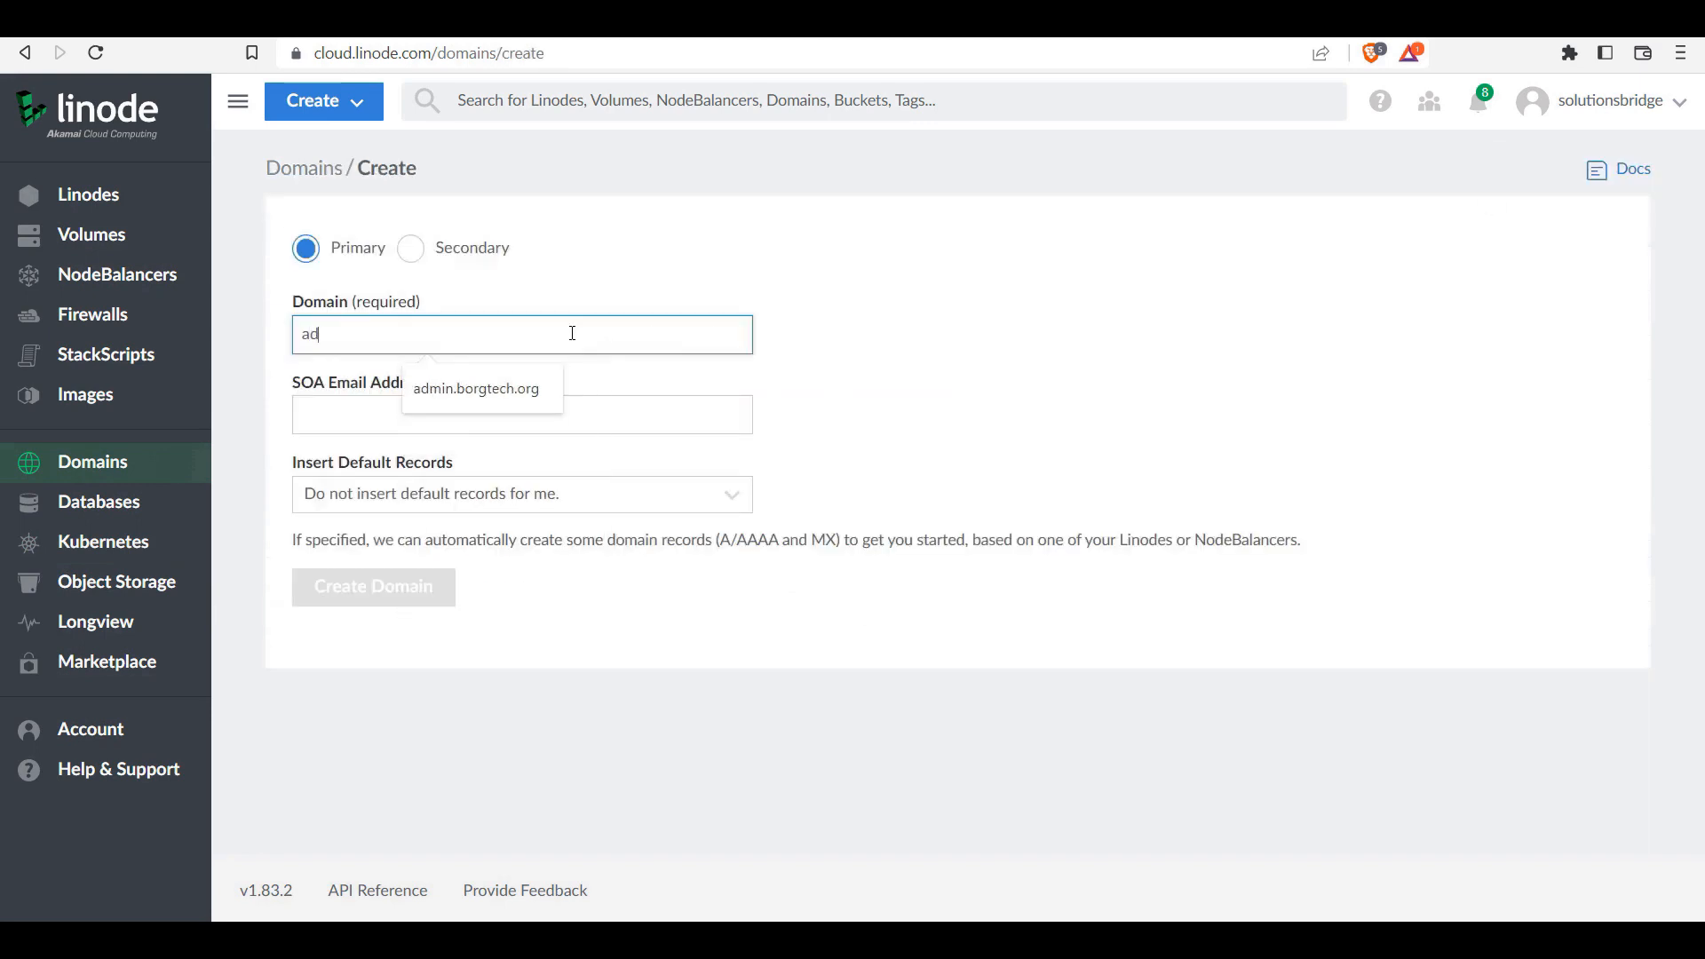
type("min.solid-fu")
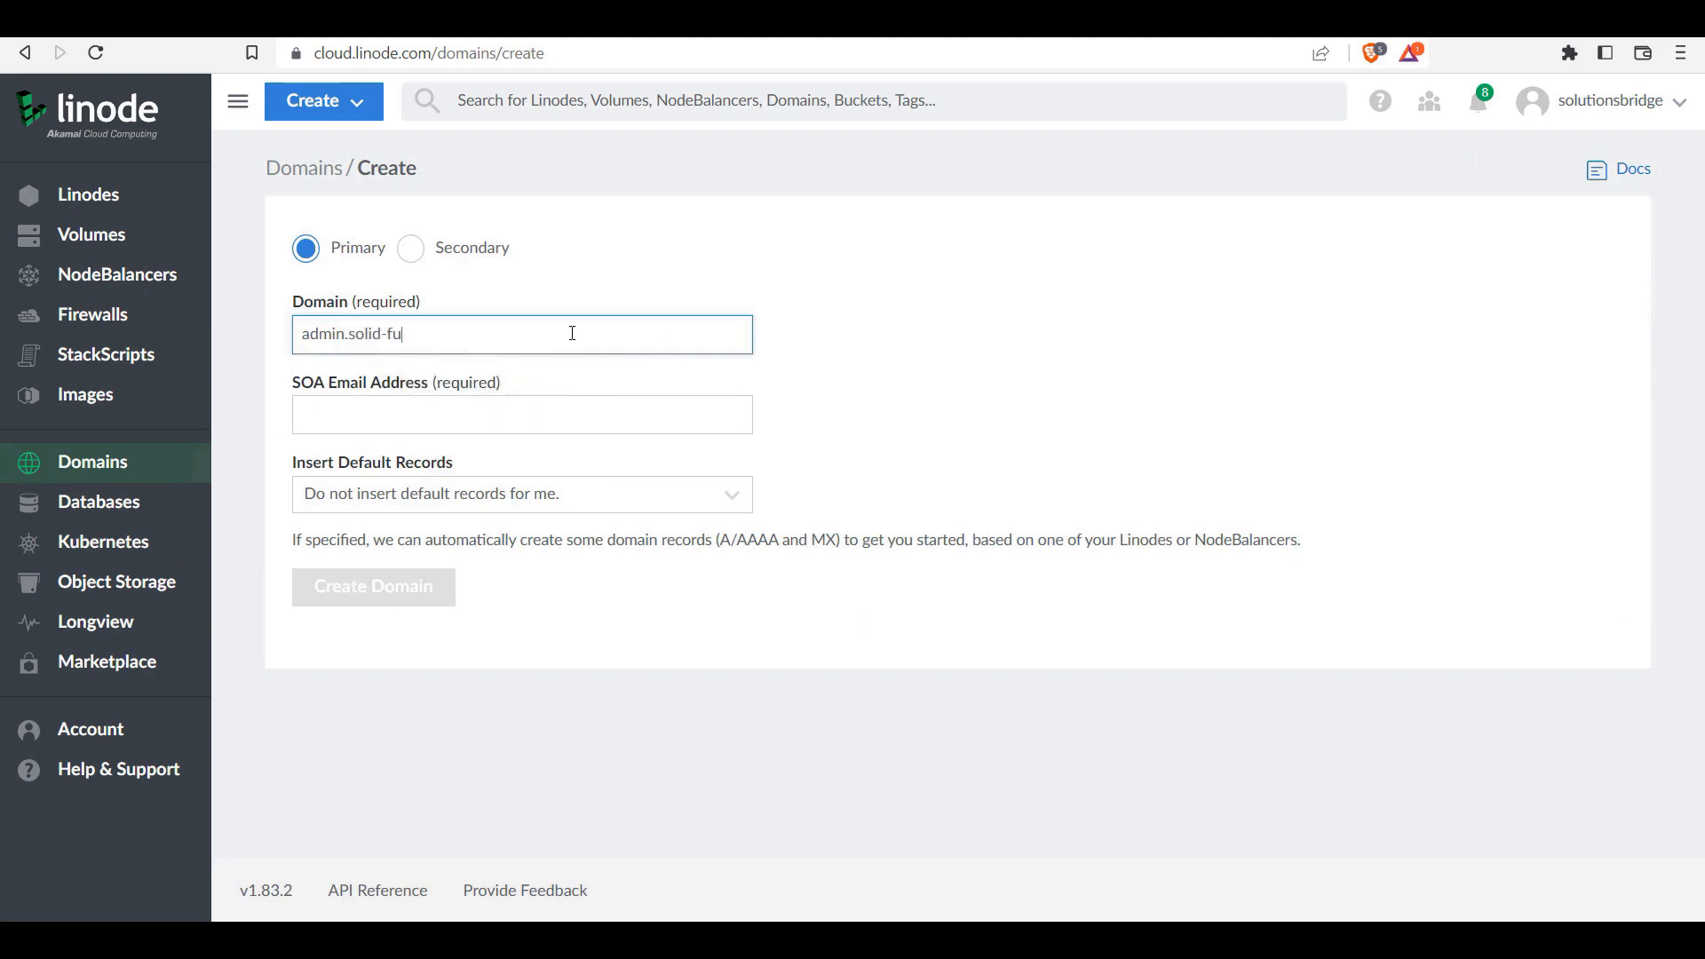
type("ture.com")
Step: Use the saved SOA e-mail, insert default records from Borgtech, and create the domain
left_click(390, 398)
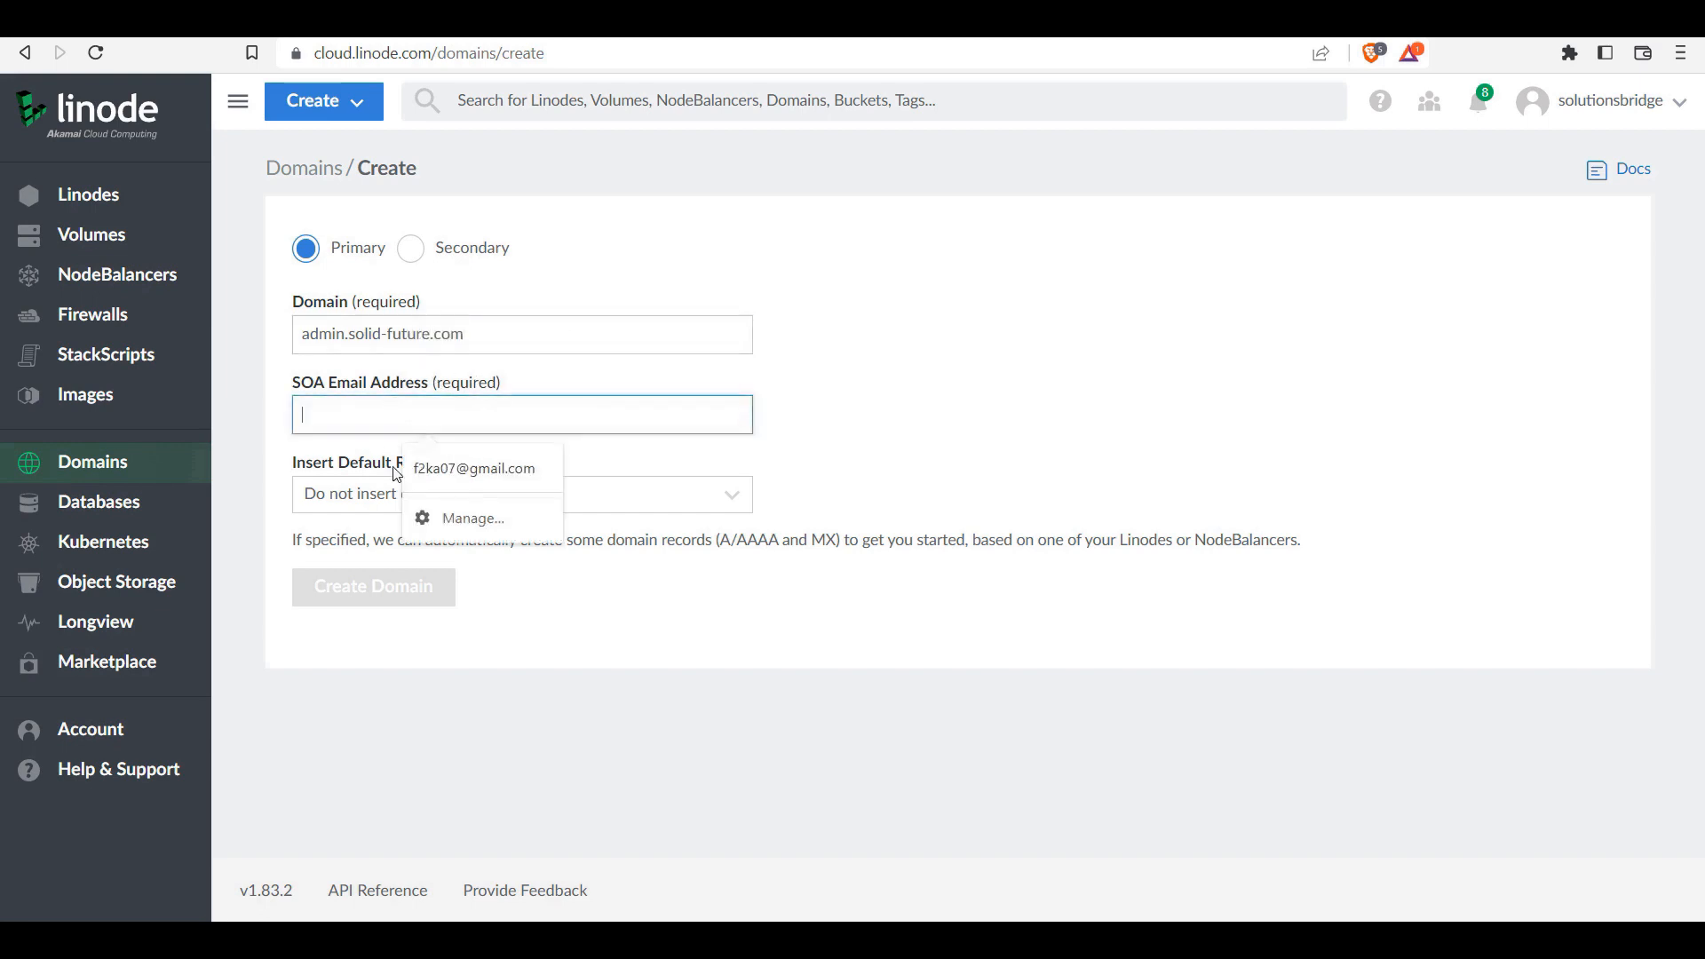
left_click(476, 463)
left_click(632, 508)
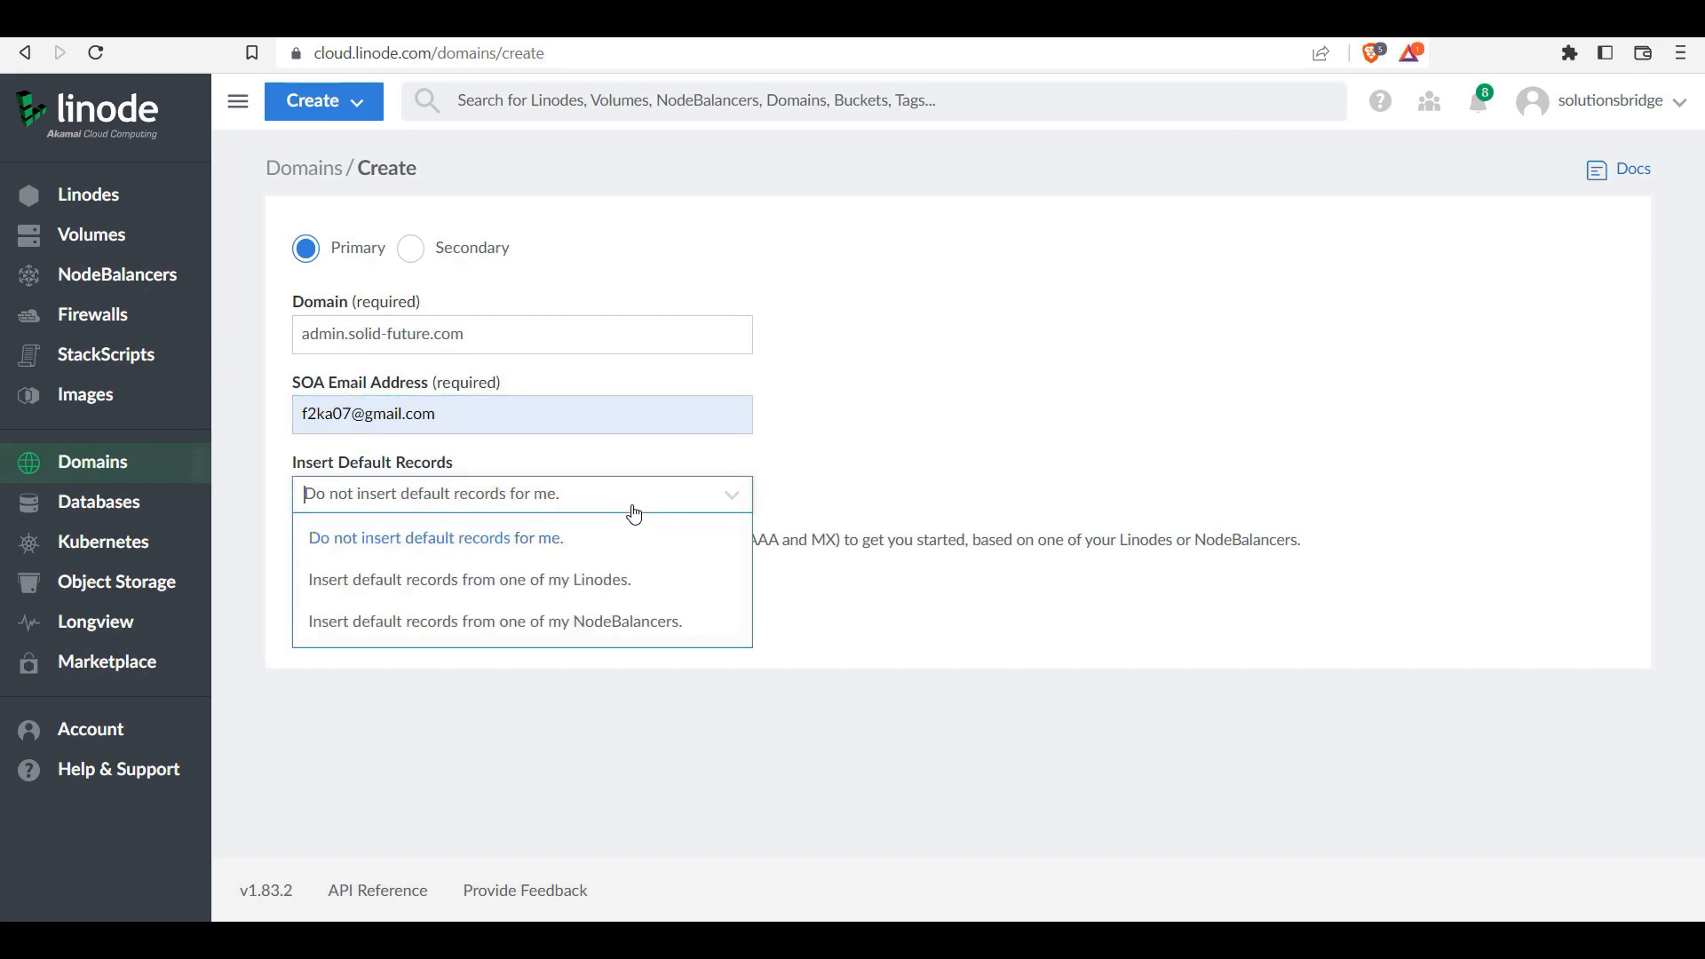
left_click(542, 588)
left_click(563, 604)
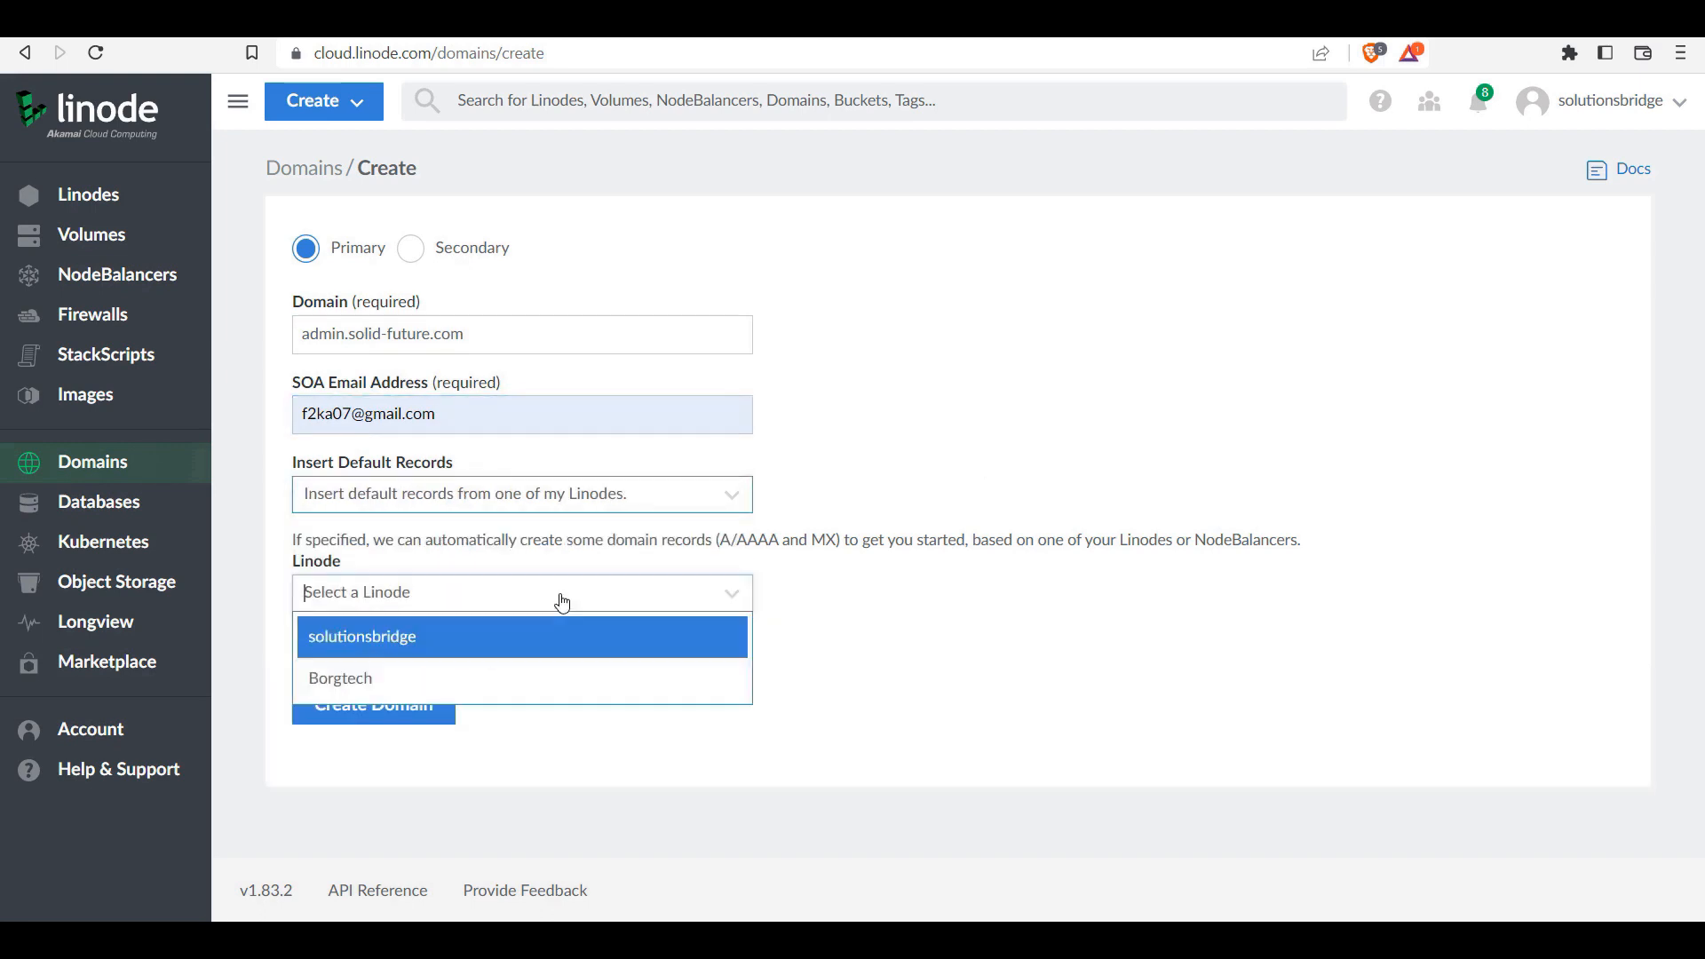
left_click(362, 684)
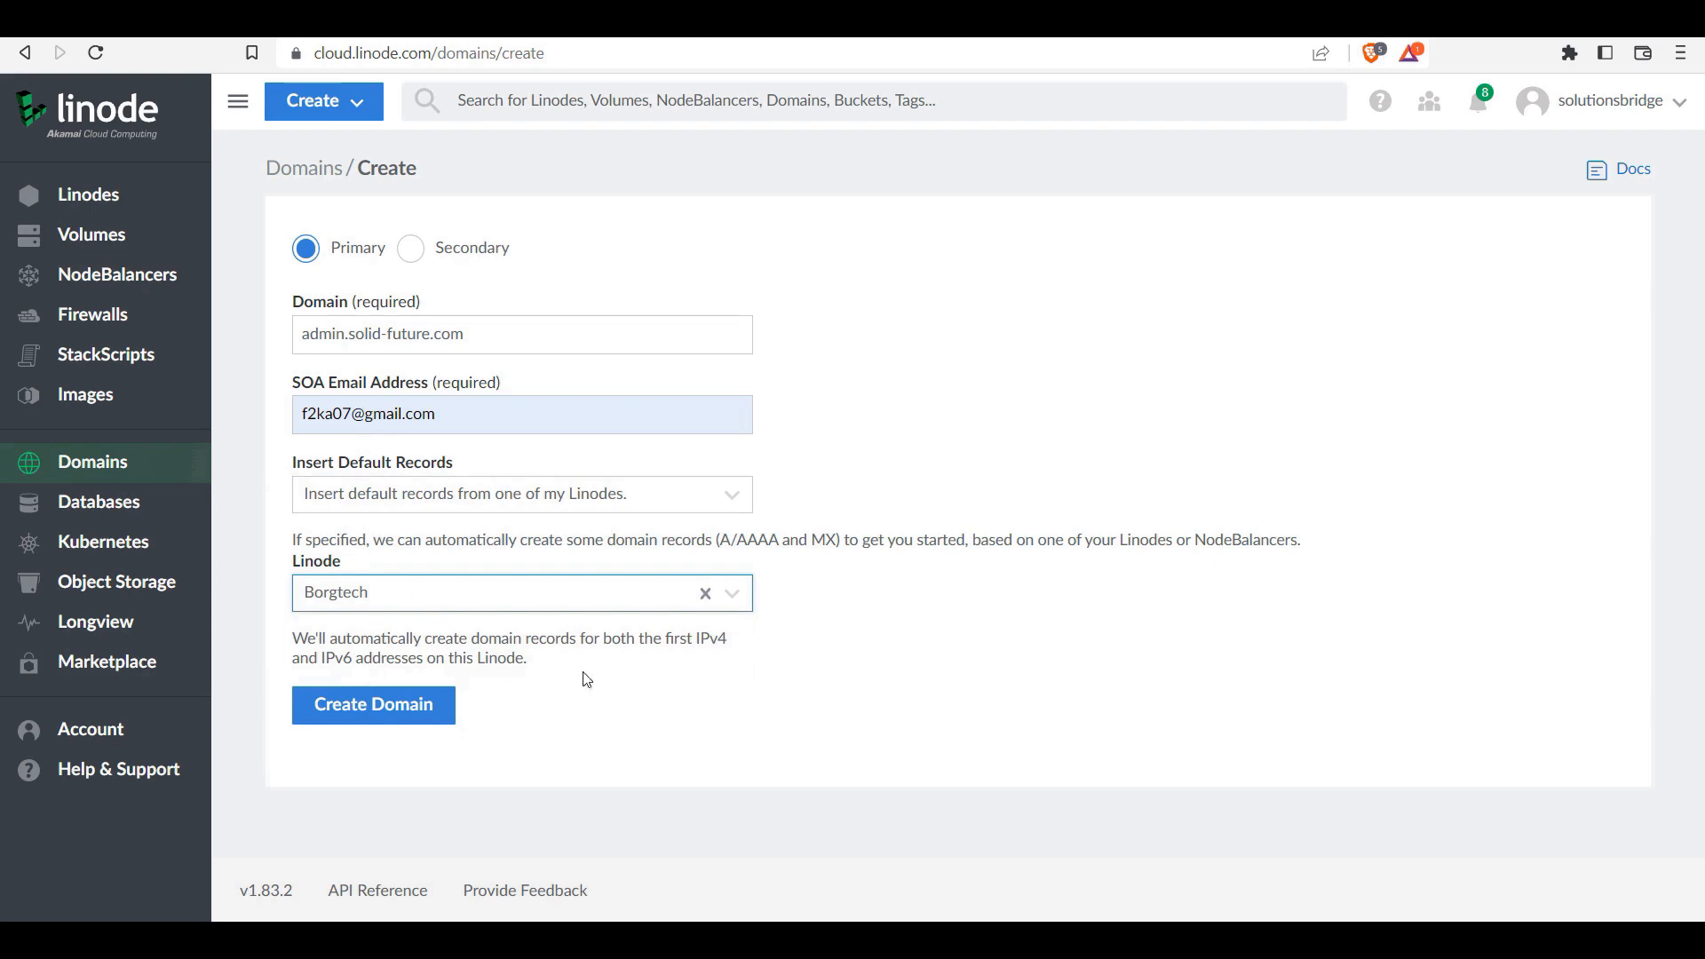
left_click(370, 725)
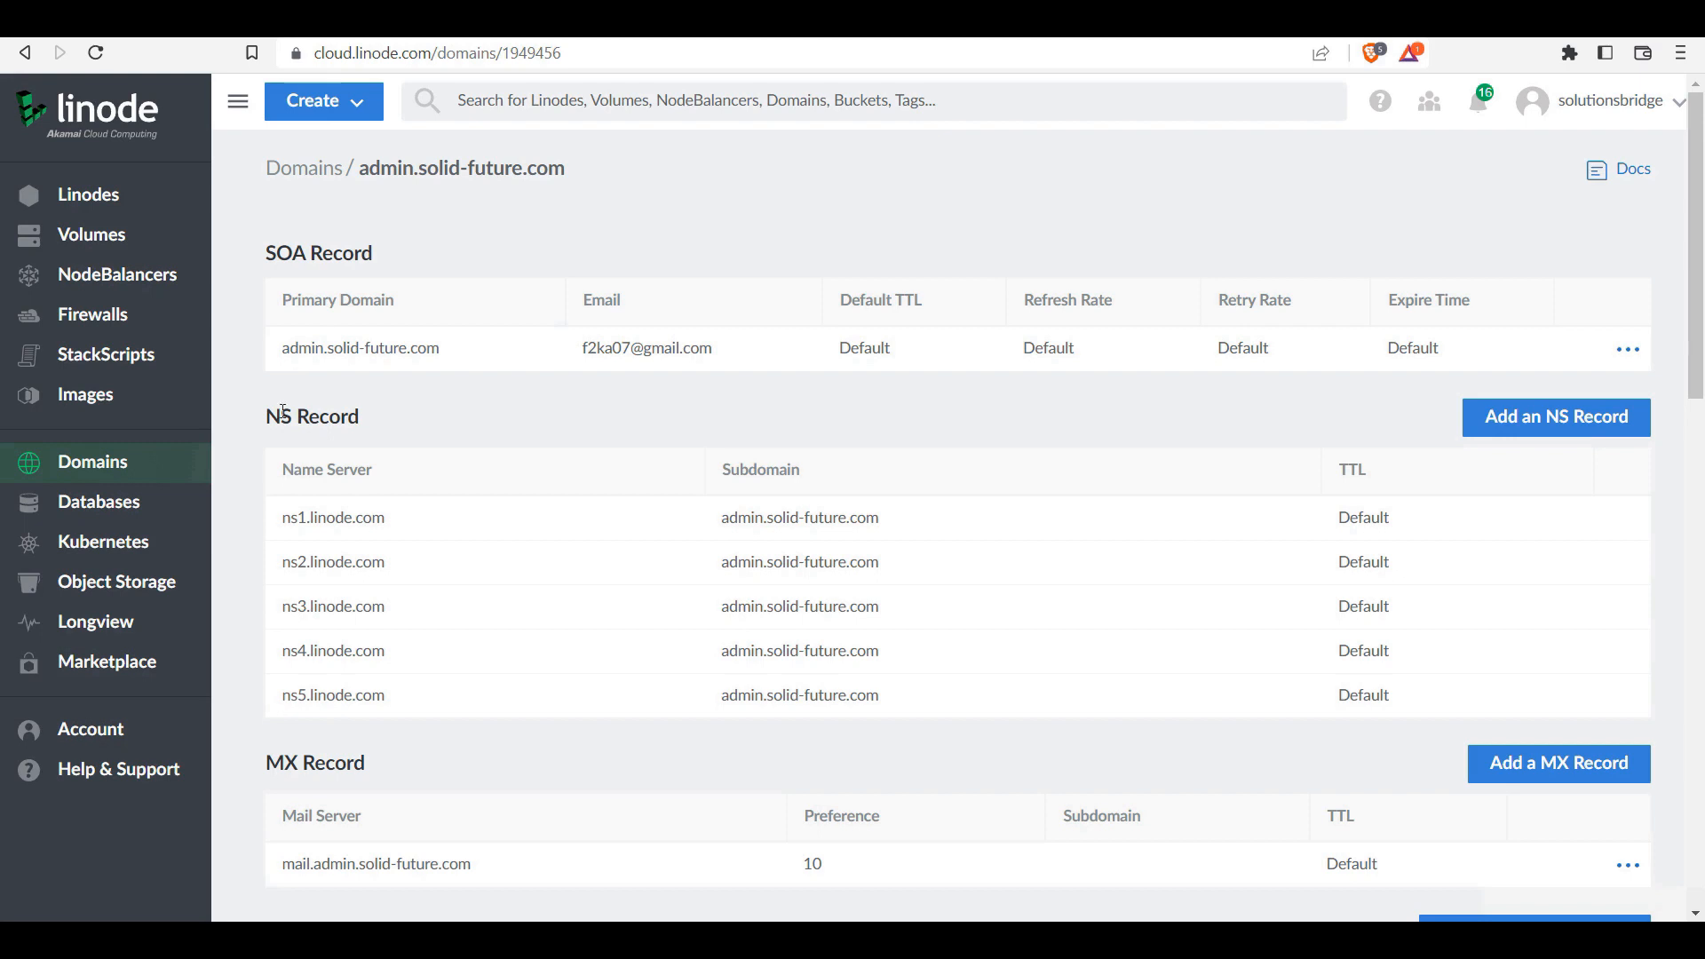
Step: Open cmd through Run and ping cloud.solid-future.com again
right_click(19, 926)
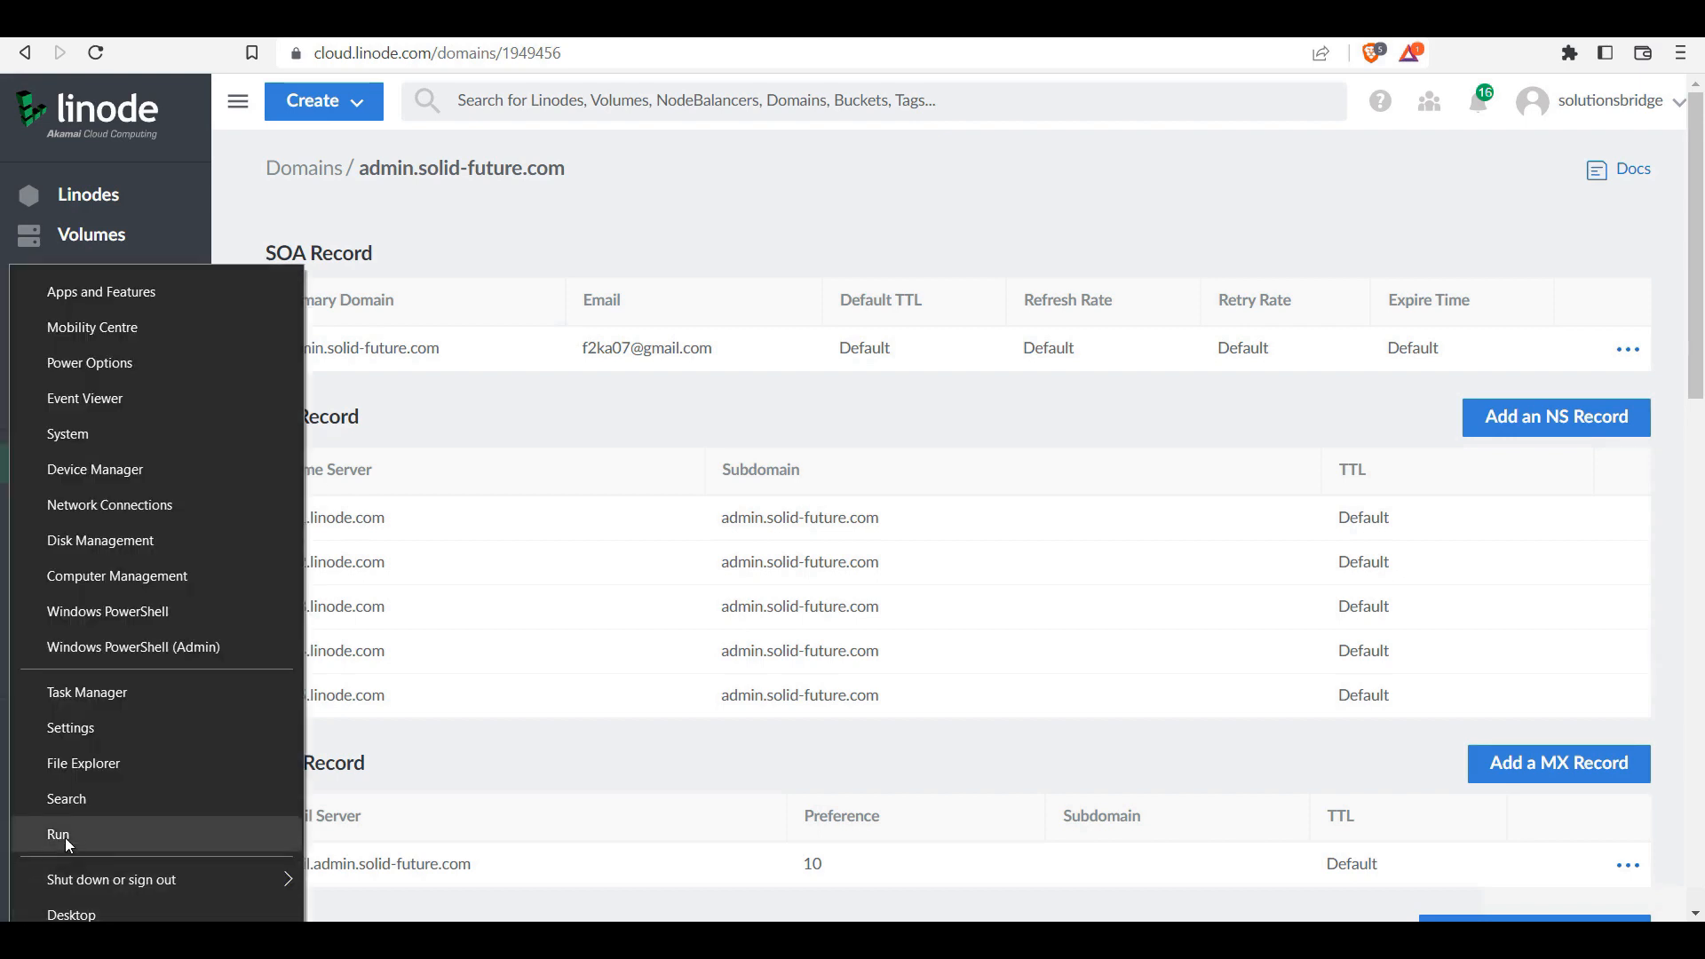
left_click(62, 835)
left_click(178, 869)
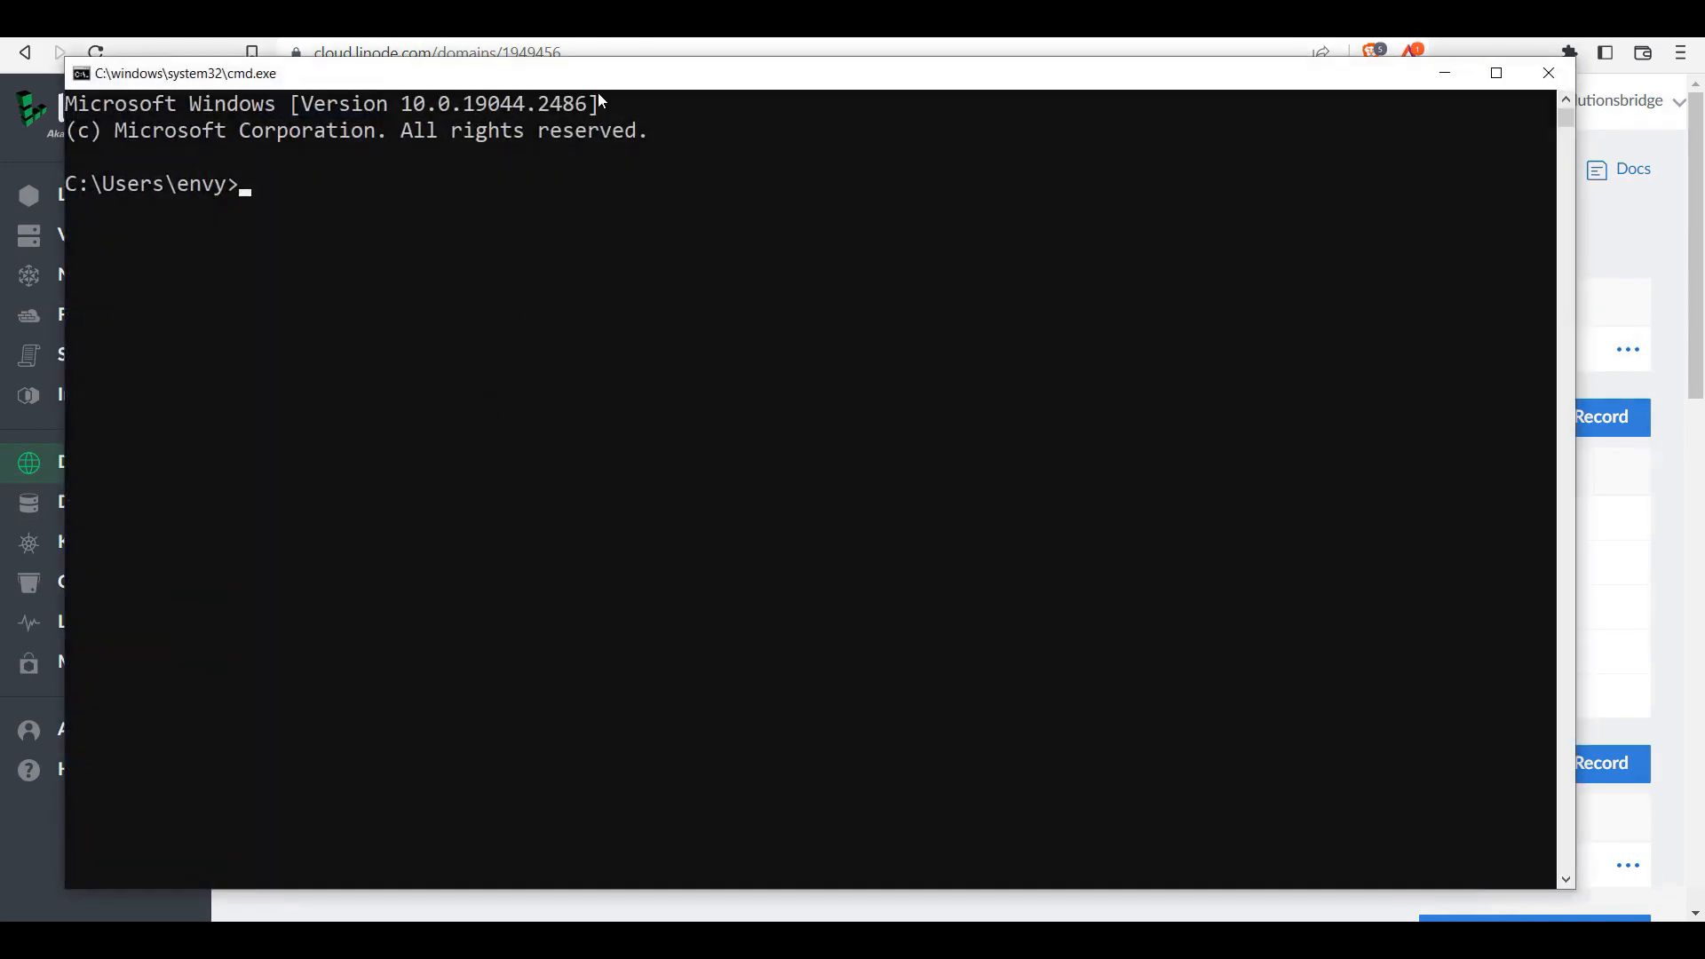
left_click_drag(597, 75, 760, 72)
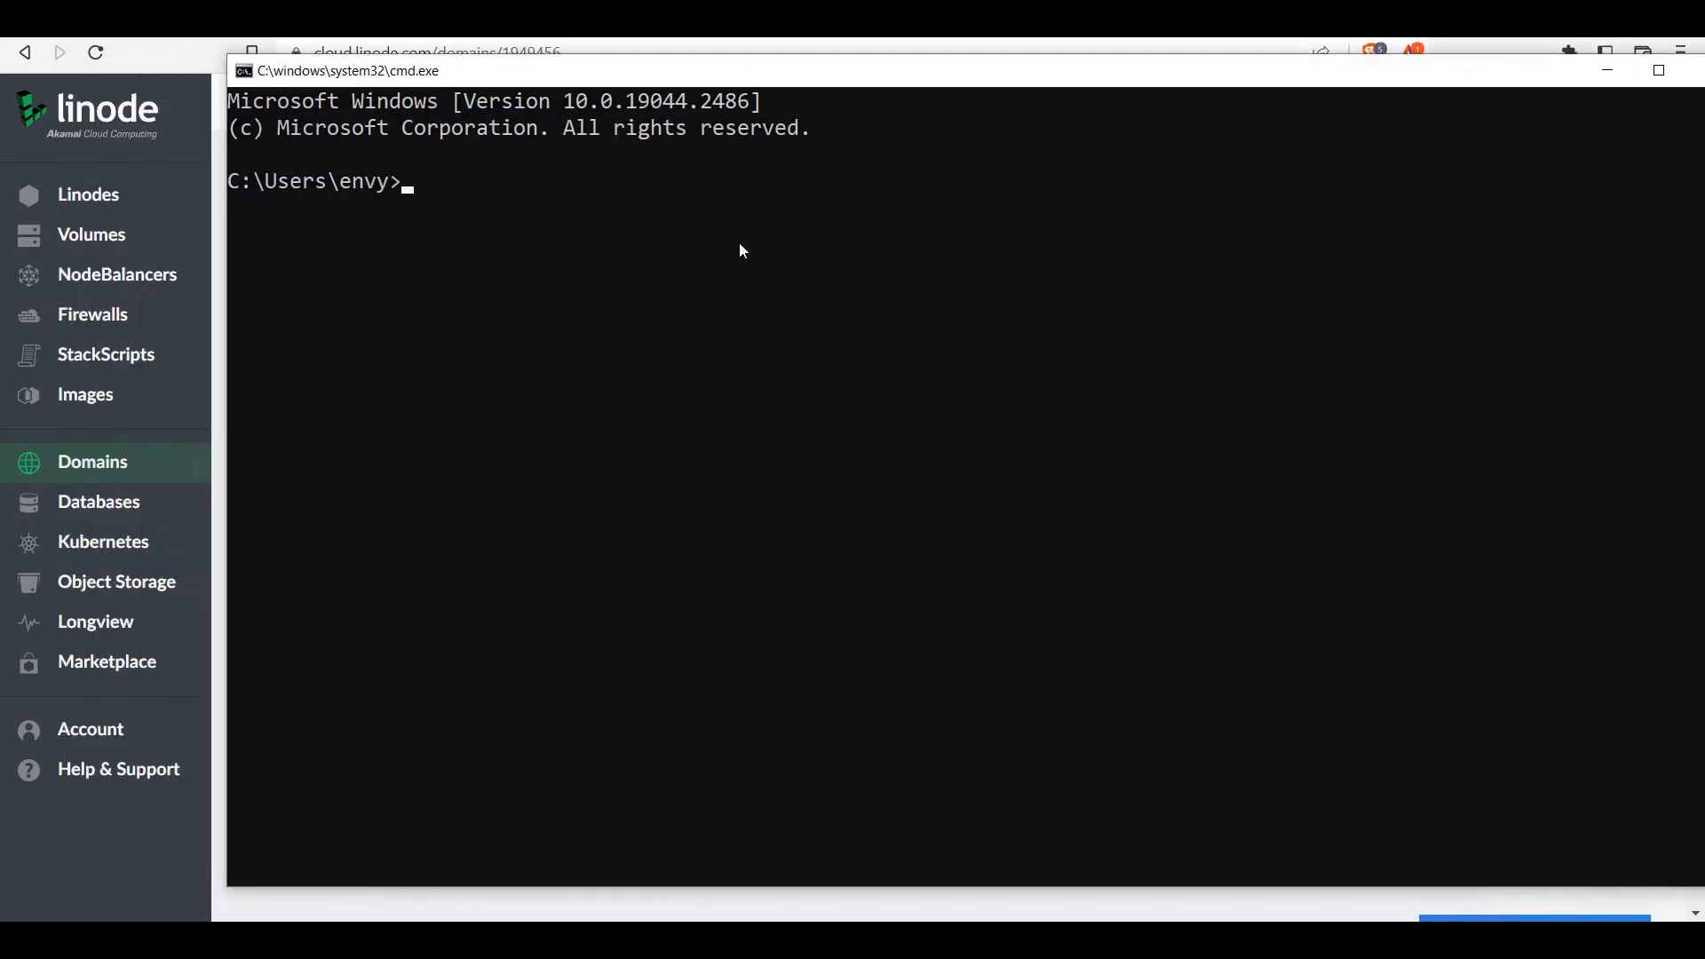
type("ping cloud.solu")
key("BackSpace")
type("i")
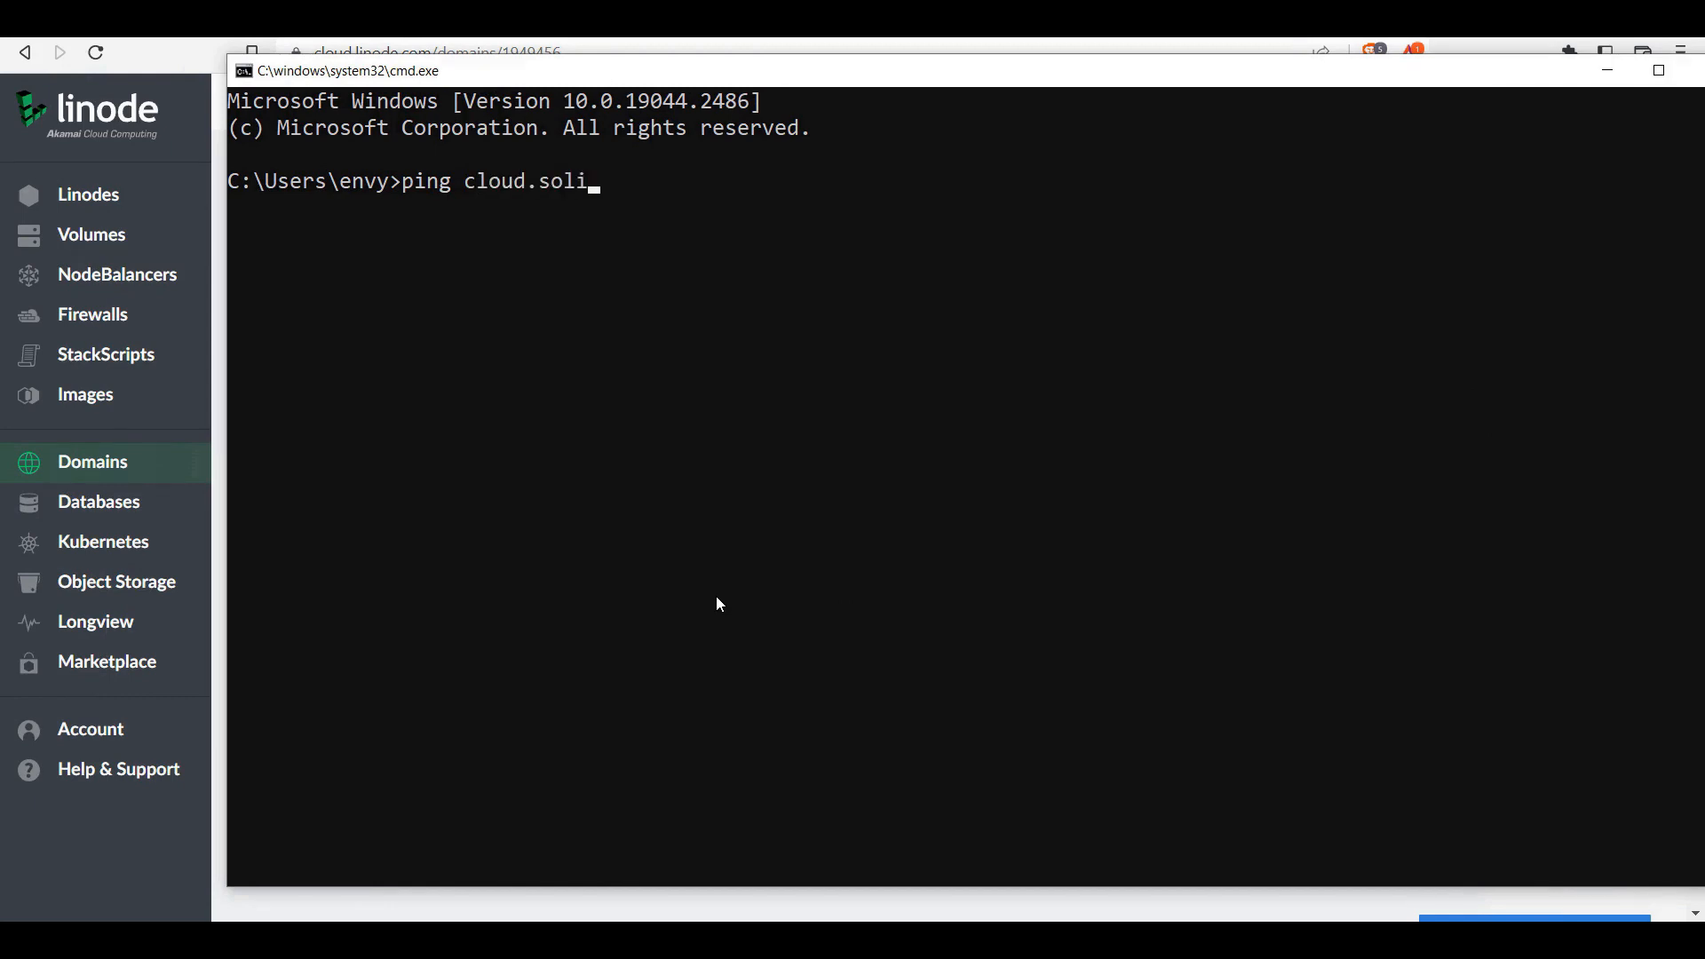
type("d-future.com")
key("Return")
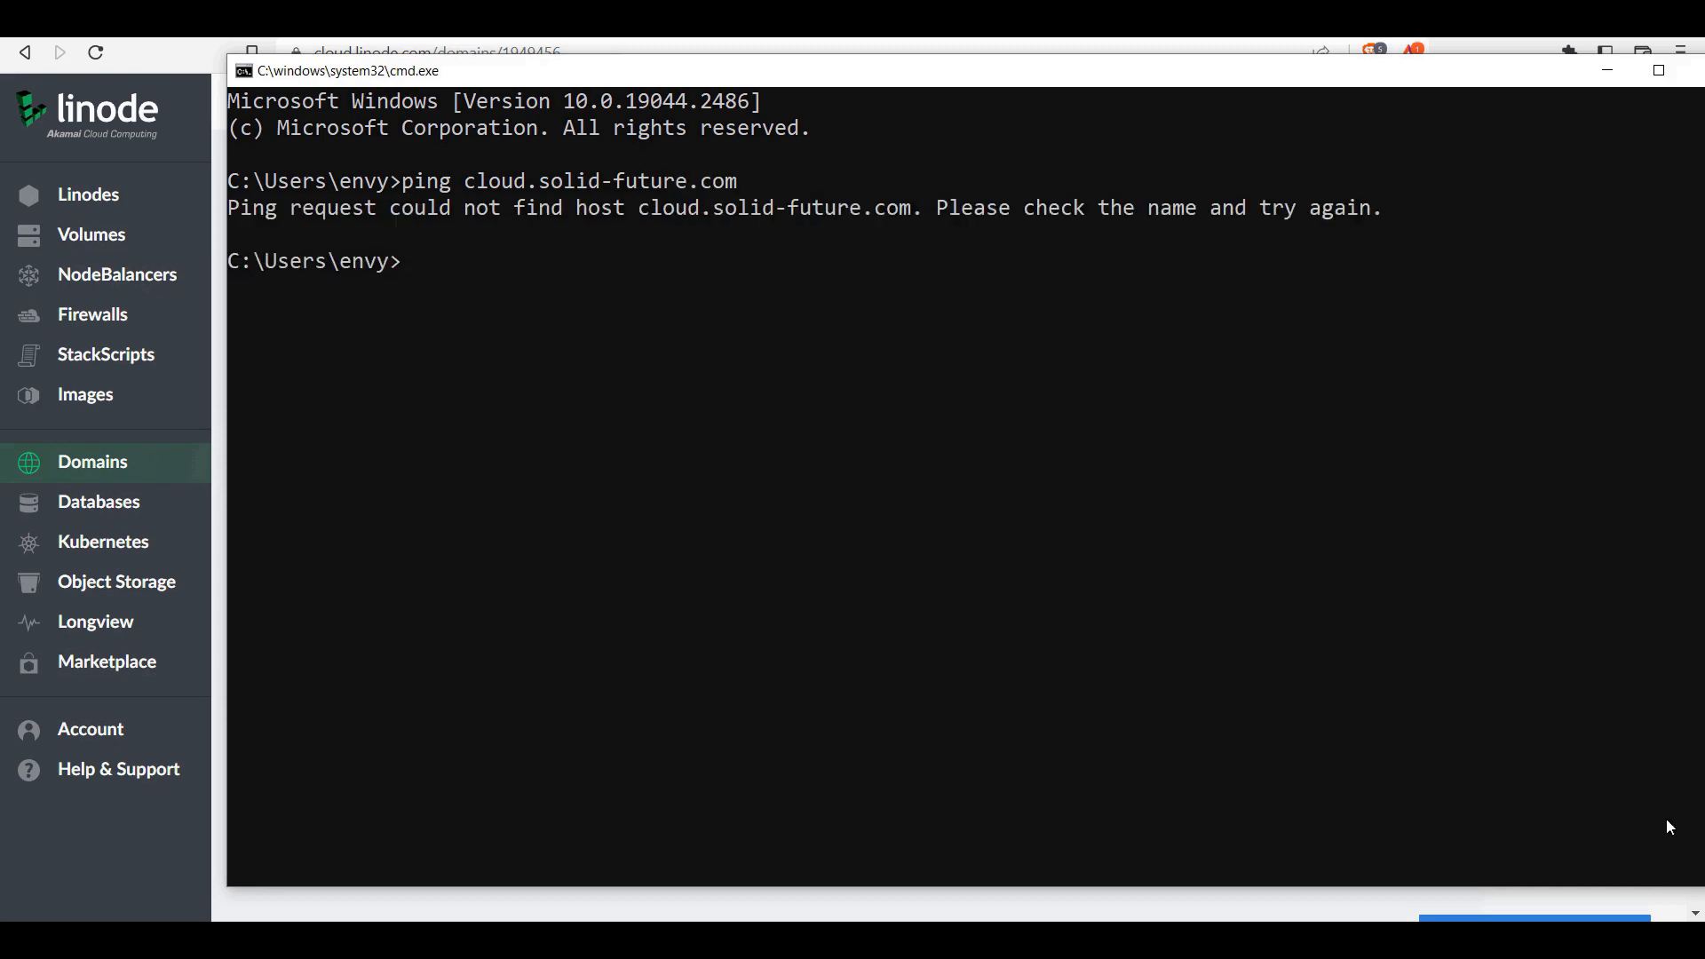
left_click_drag(1354, 78, 1202, 136)
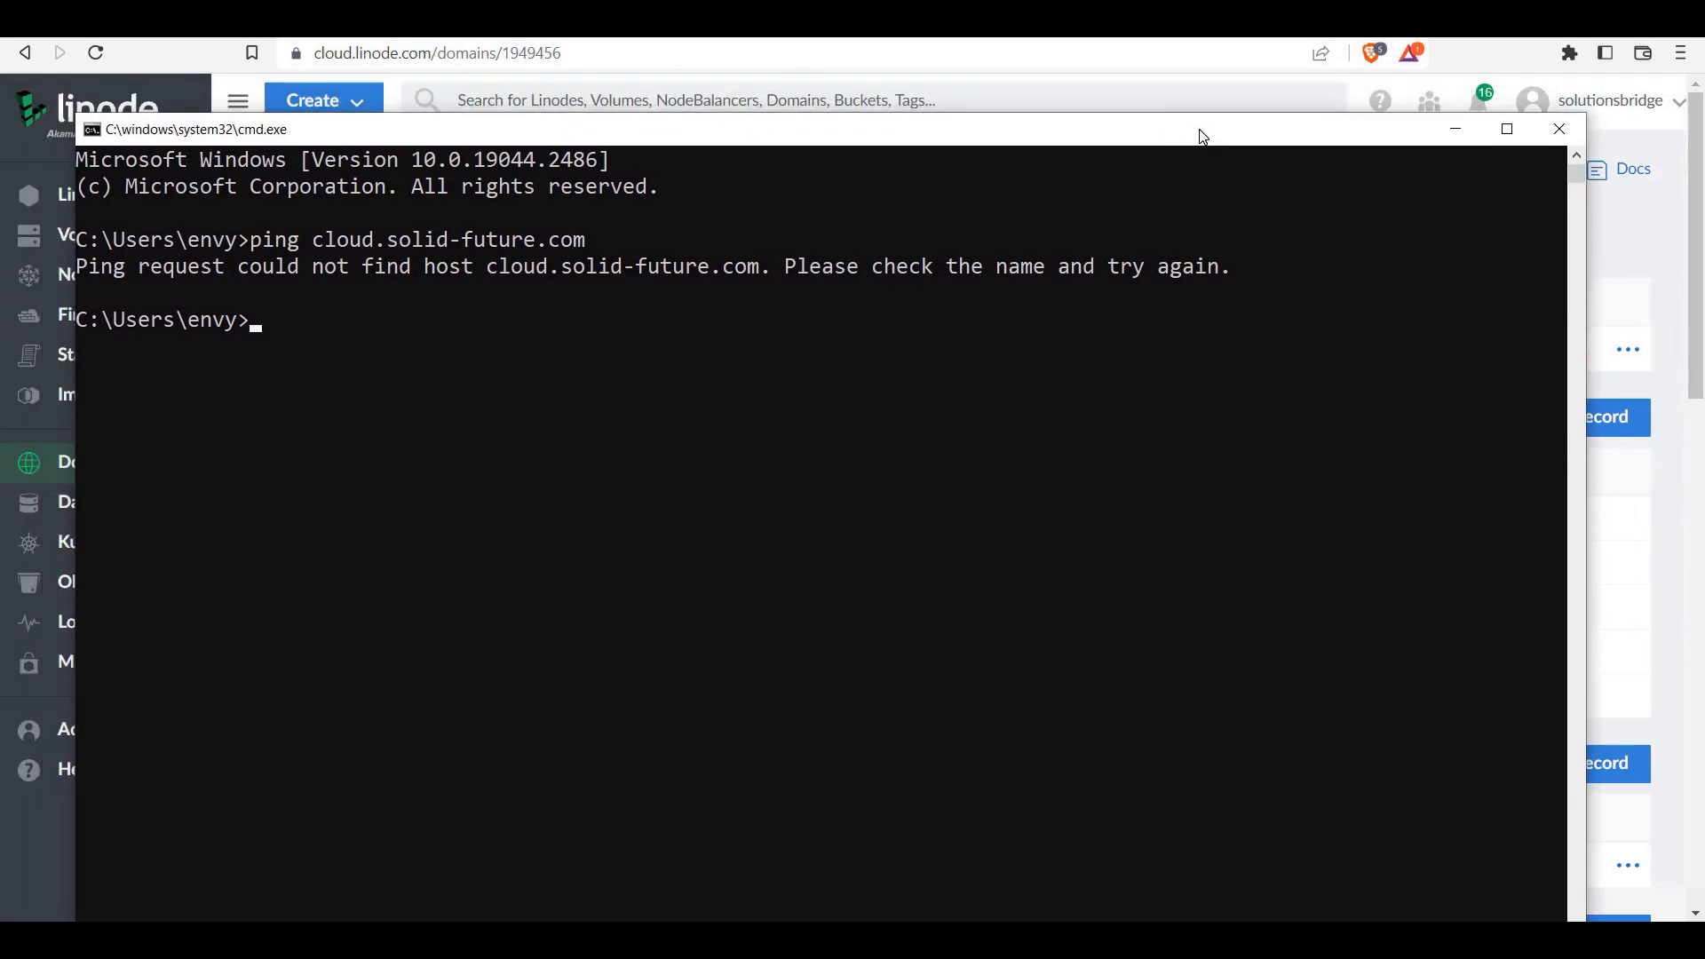
Step: Delete the solid-future.com domain, confirming by typing 'solid-future.com'
left_click(1554, 140)
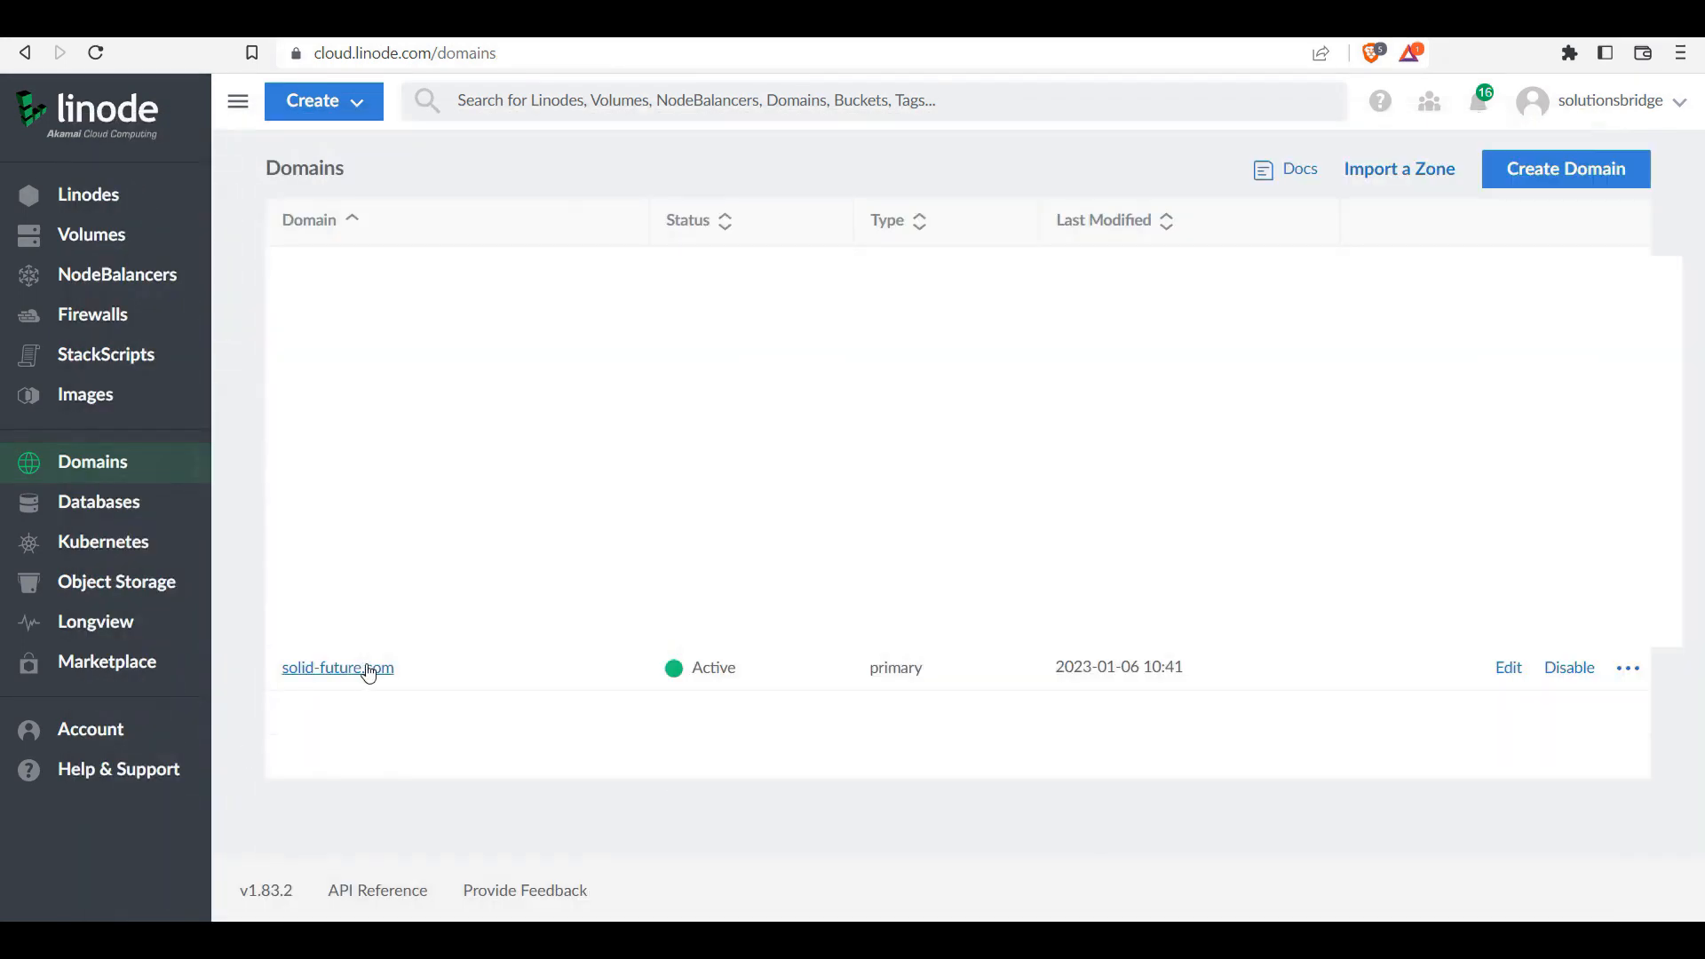
left_click(1629, 668)
left_click(1510, 754)
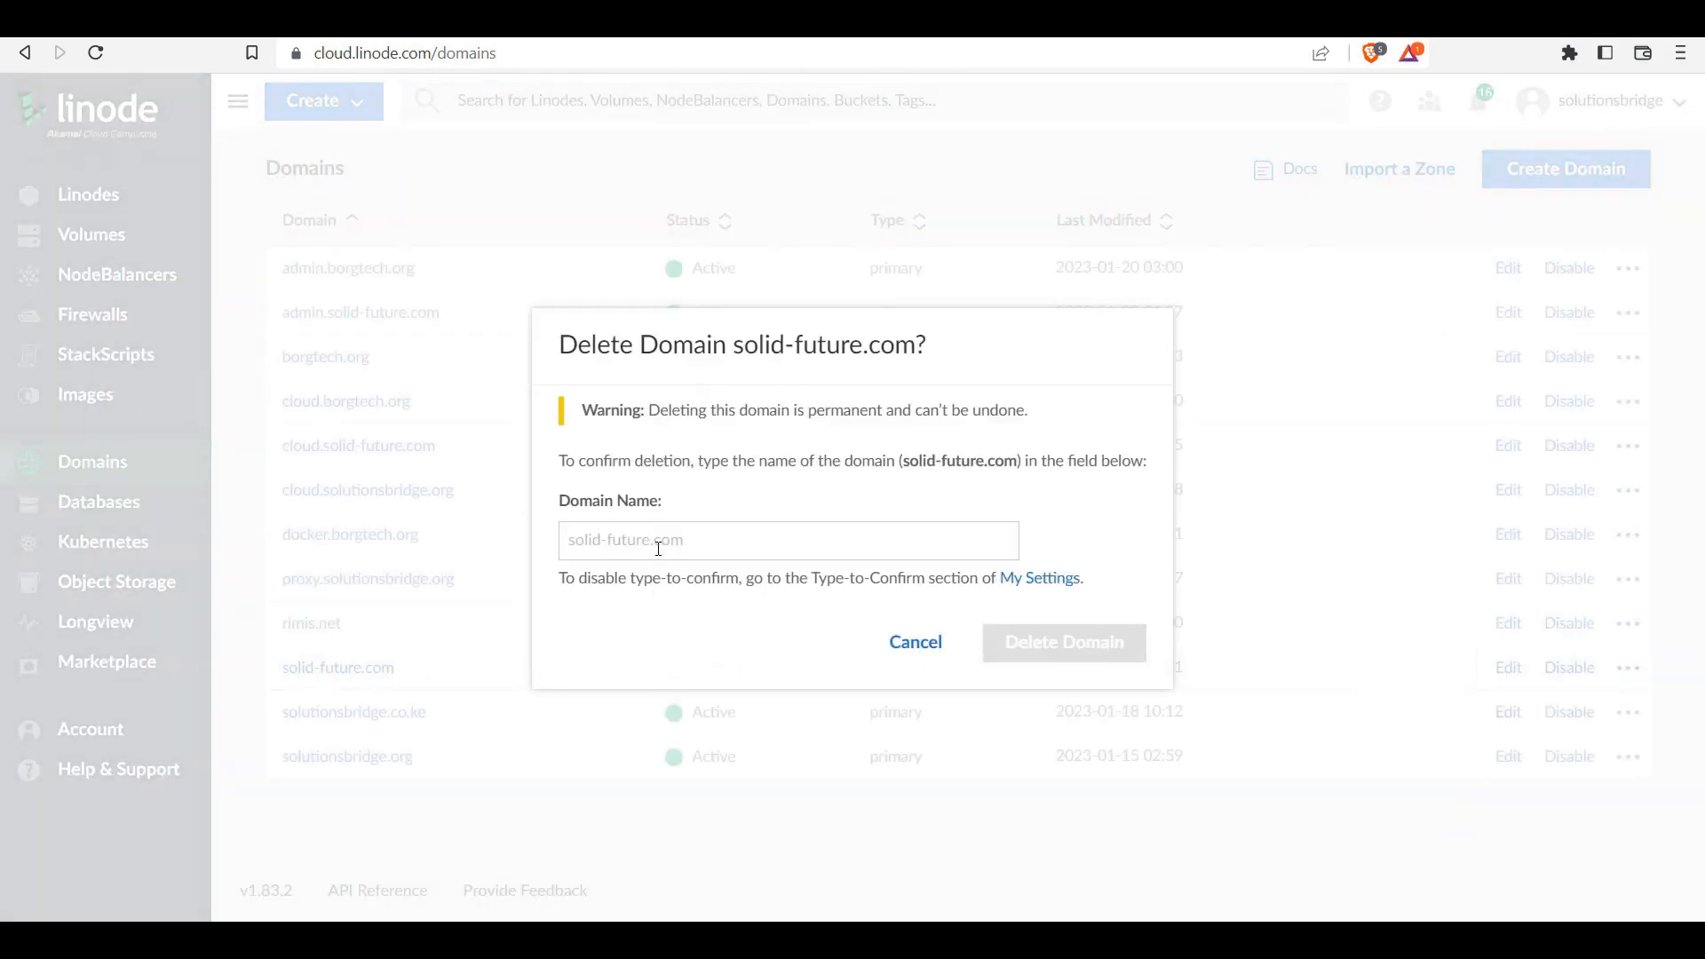
left_click(698, 542)
type("so")
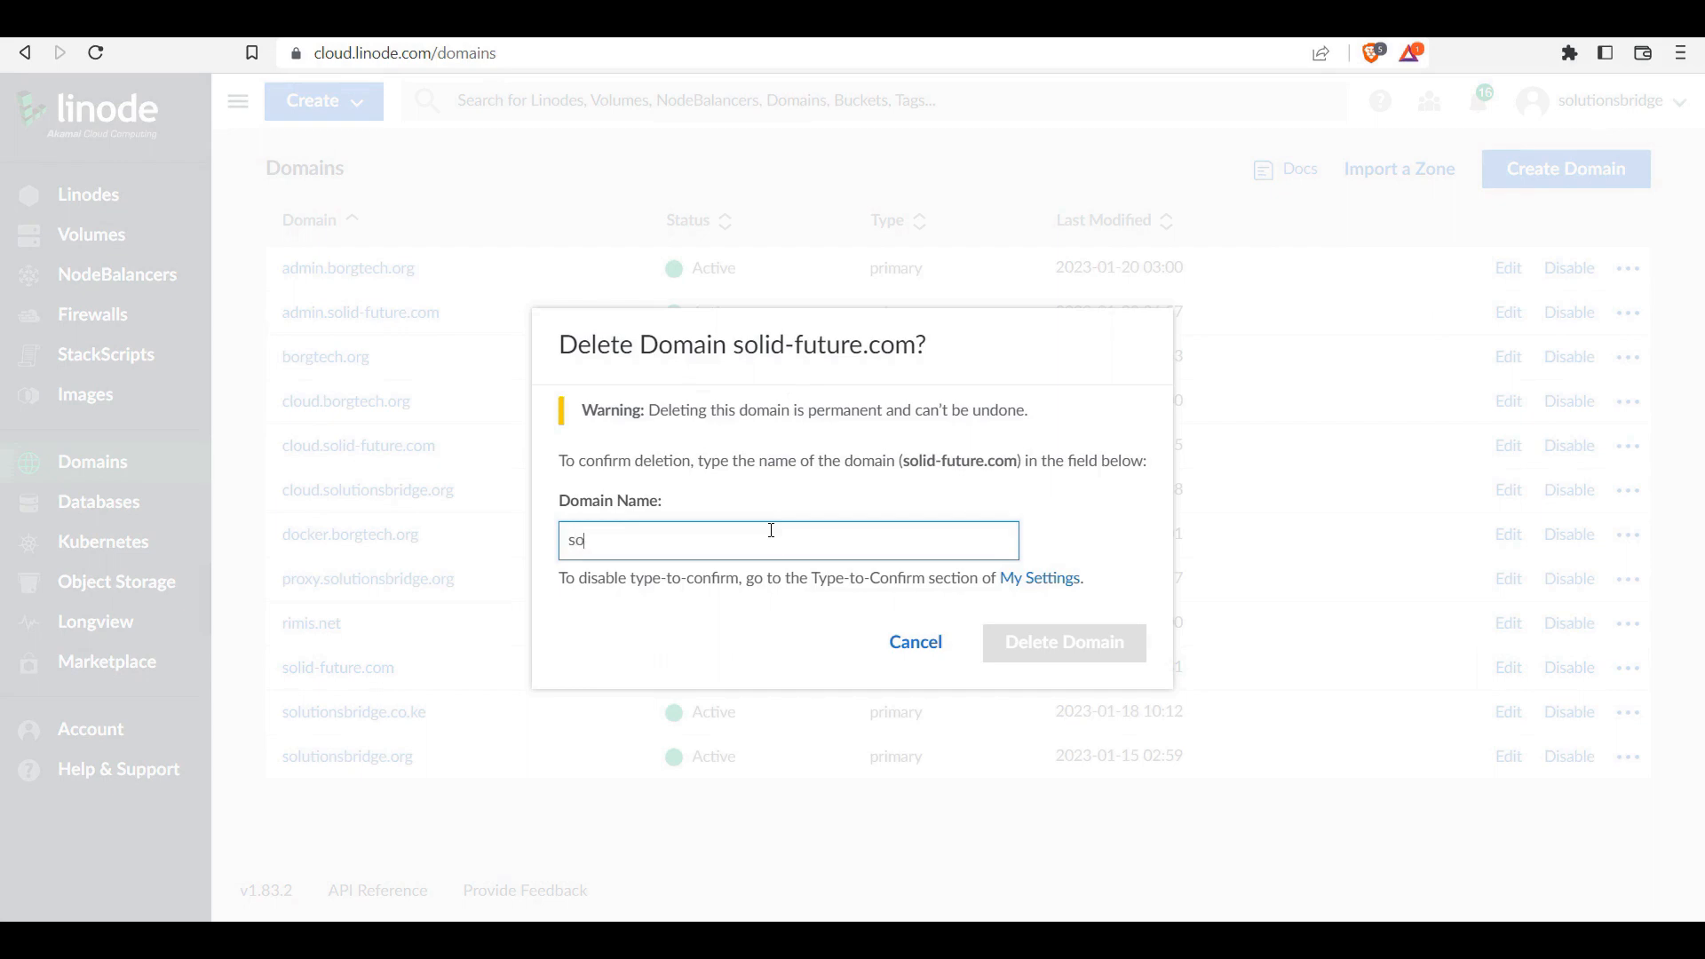
type("lid-future.com")
key("Return")
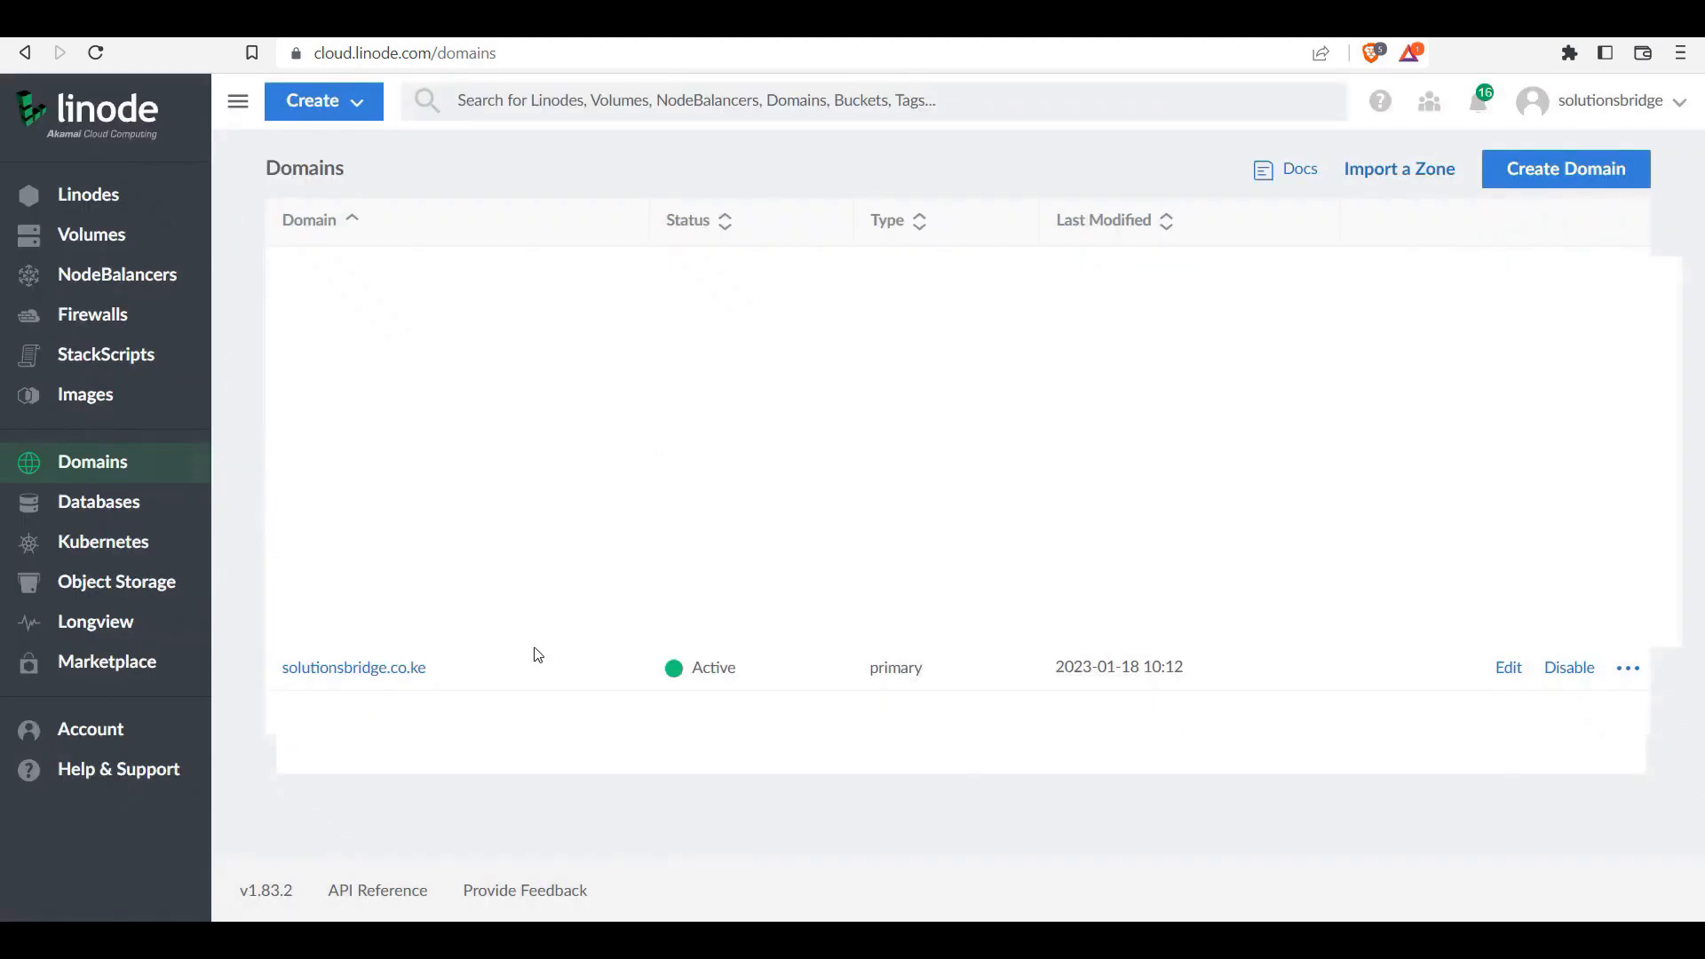
Step: Start a new domain named solid-future.com and fill in its SOA contact e-mail
left_click(1524, 170)
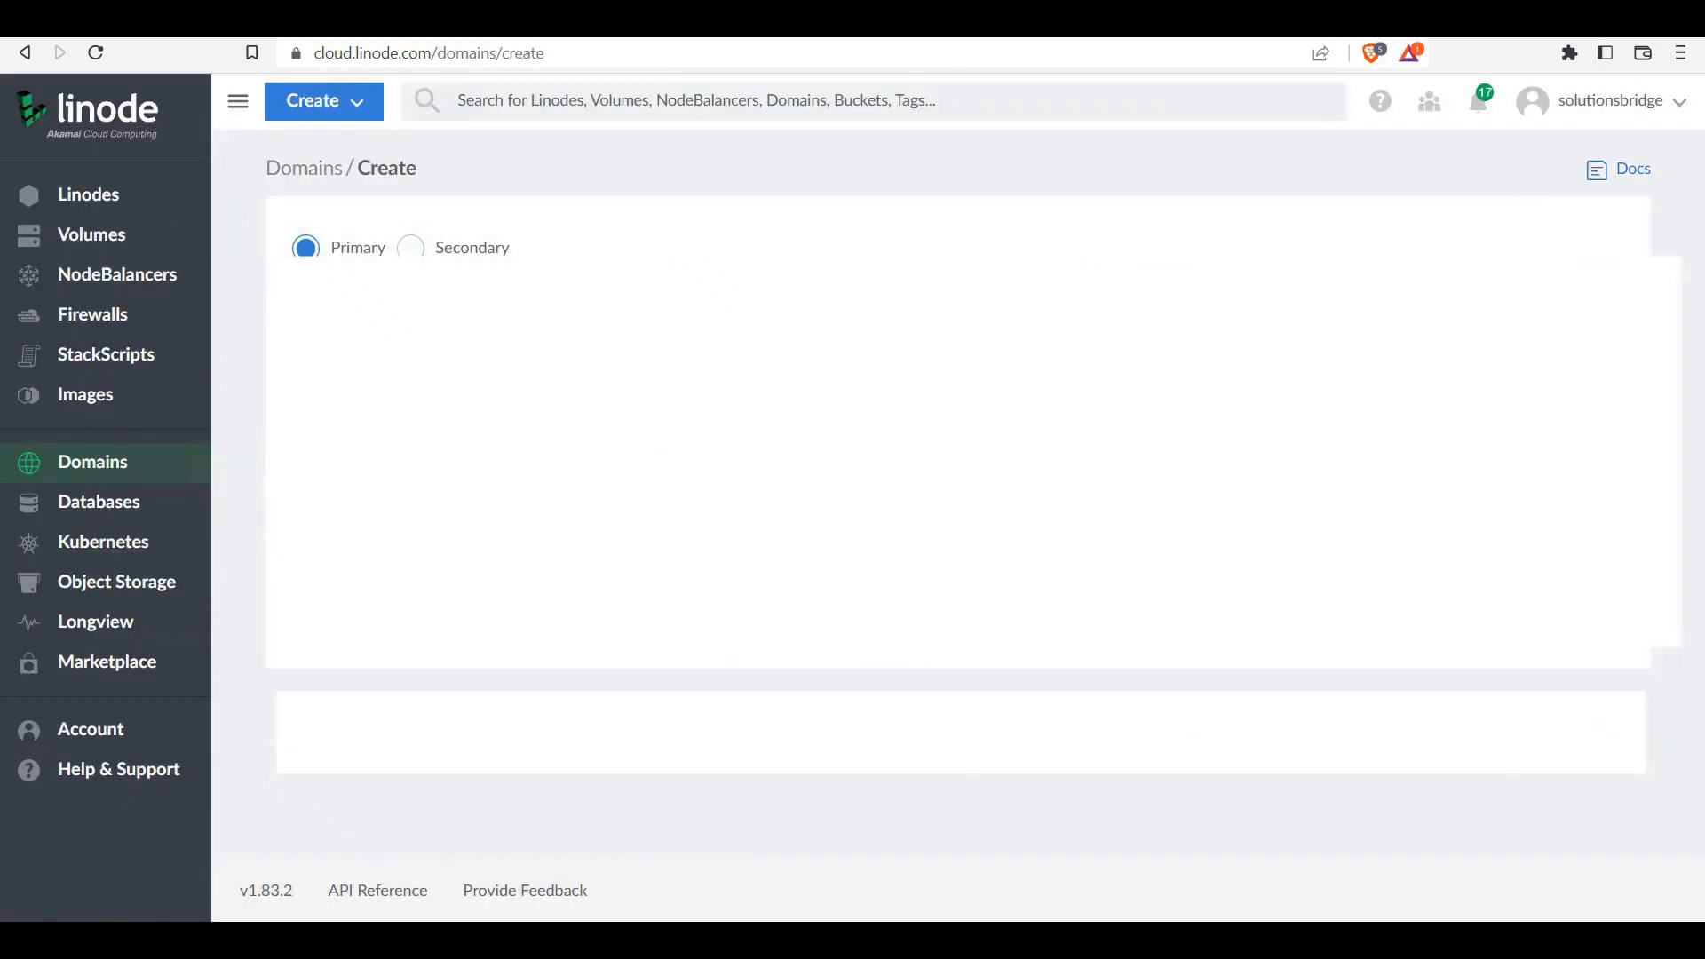
left_click(411, 335)
left_click(460, 548)
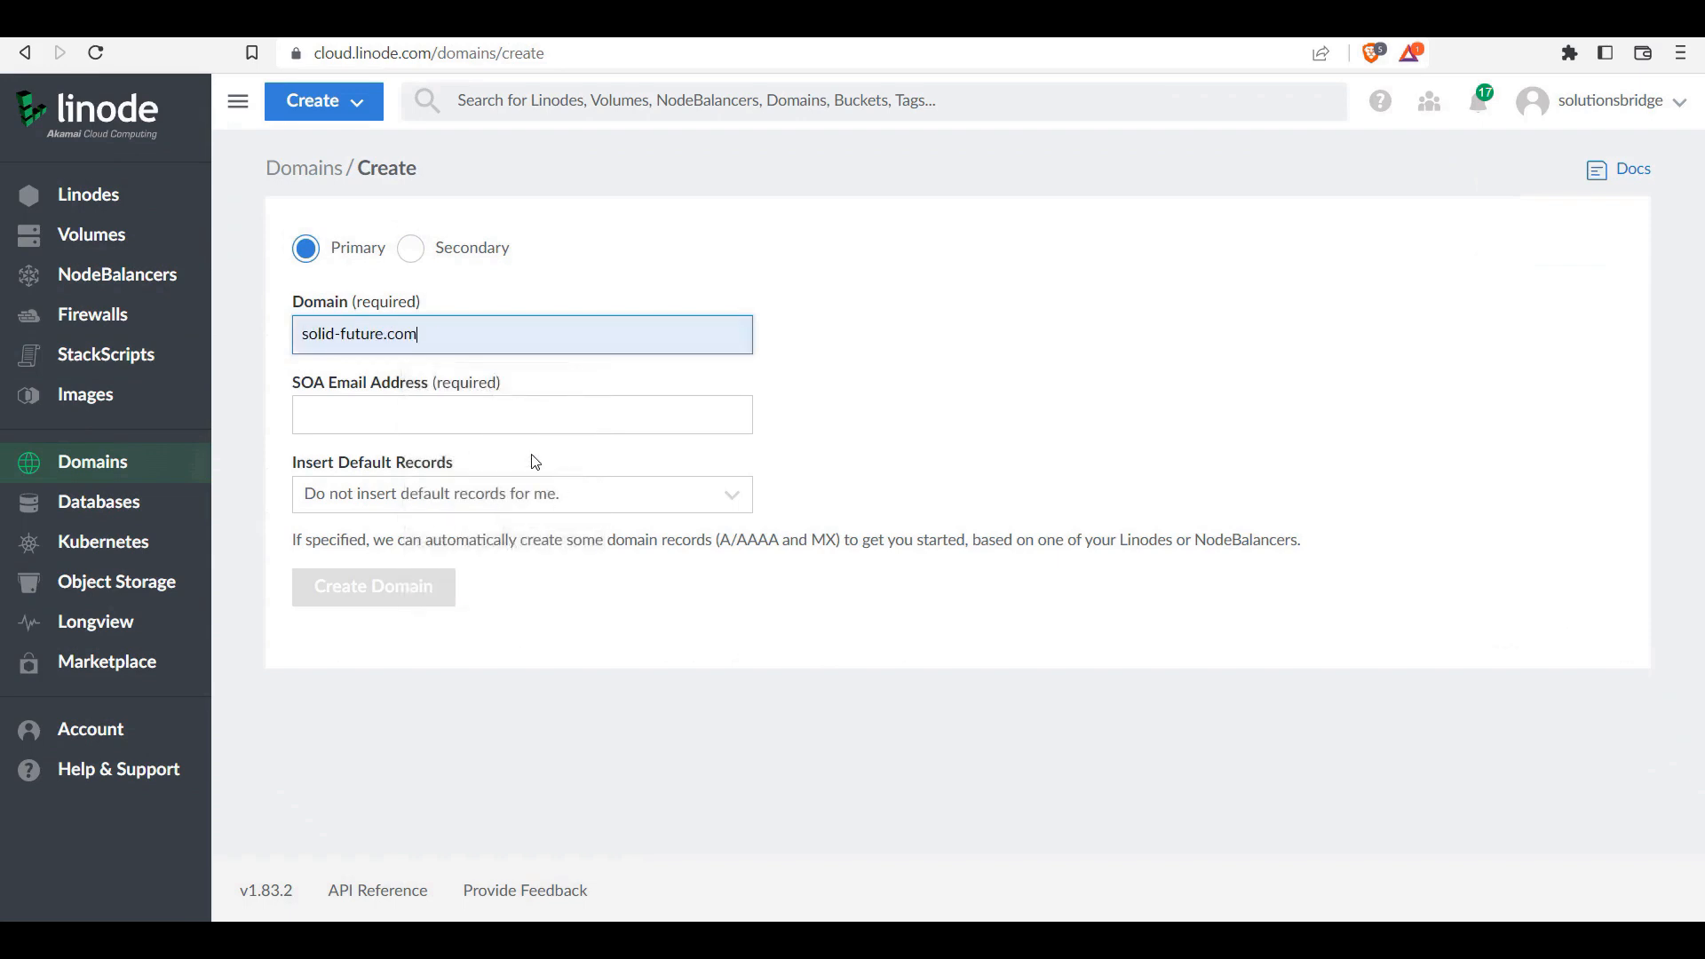
left_click(418, 415)
left_click(453, 480)
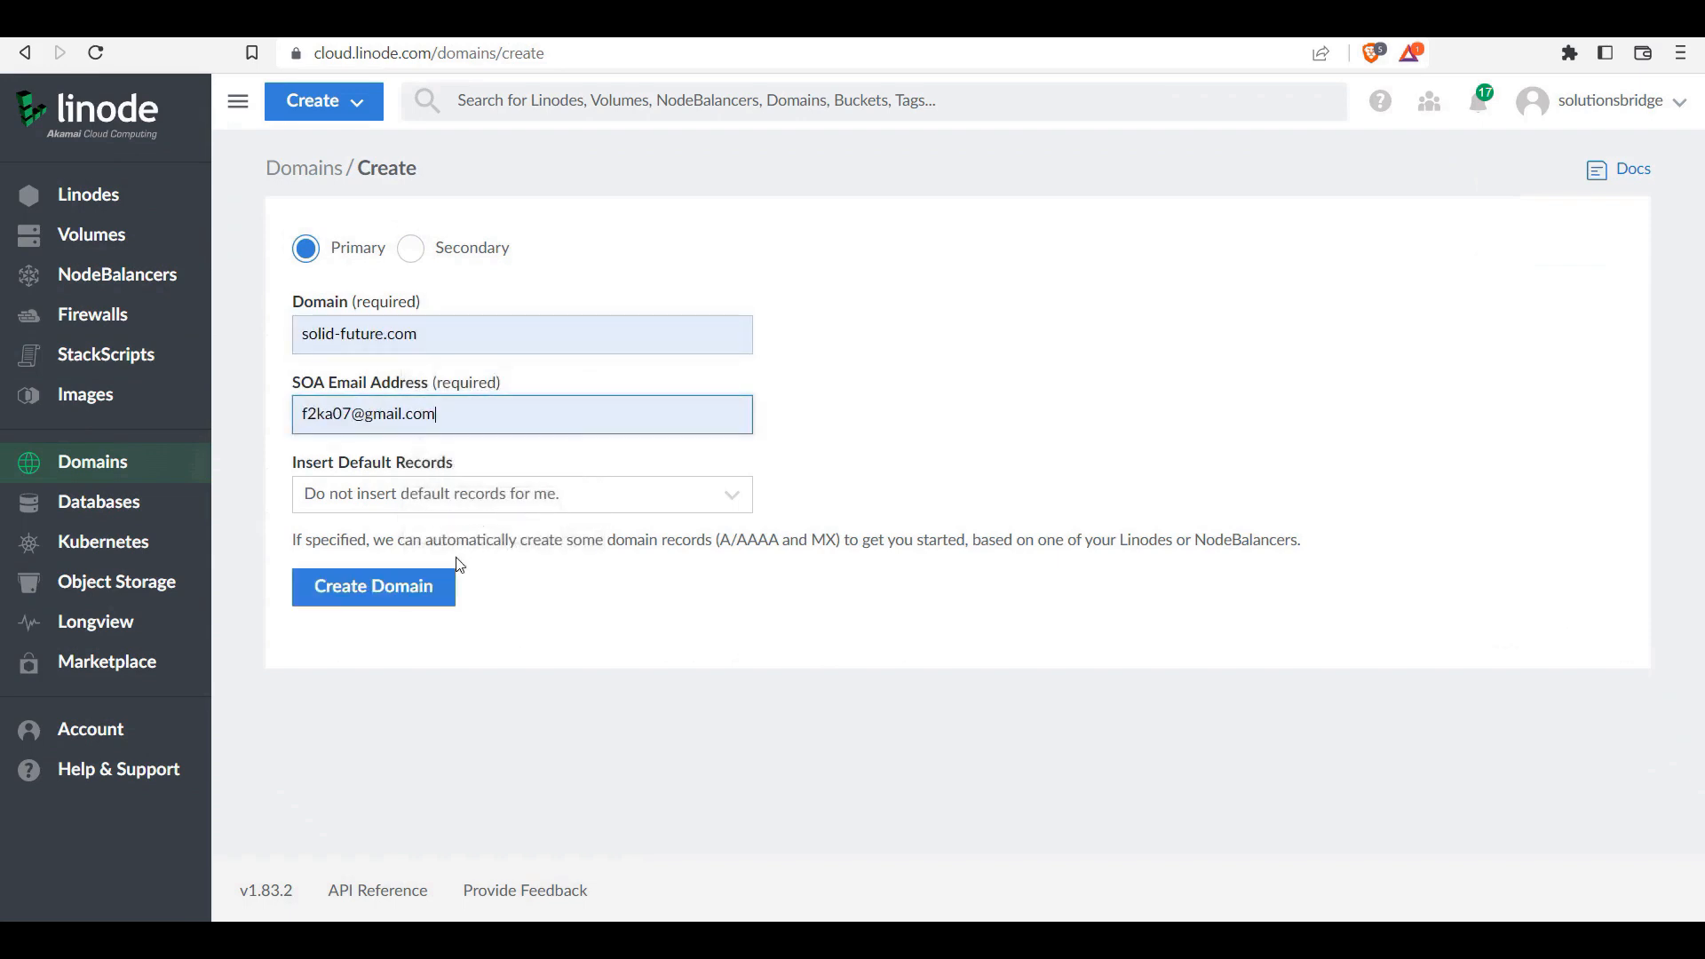
Step: Insert default records from the Borgtech Linode and create the domain
left_click(412, 494)
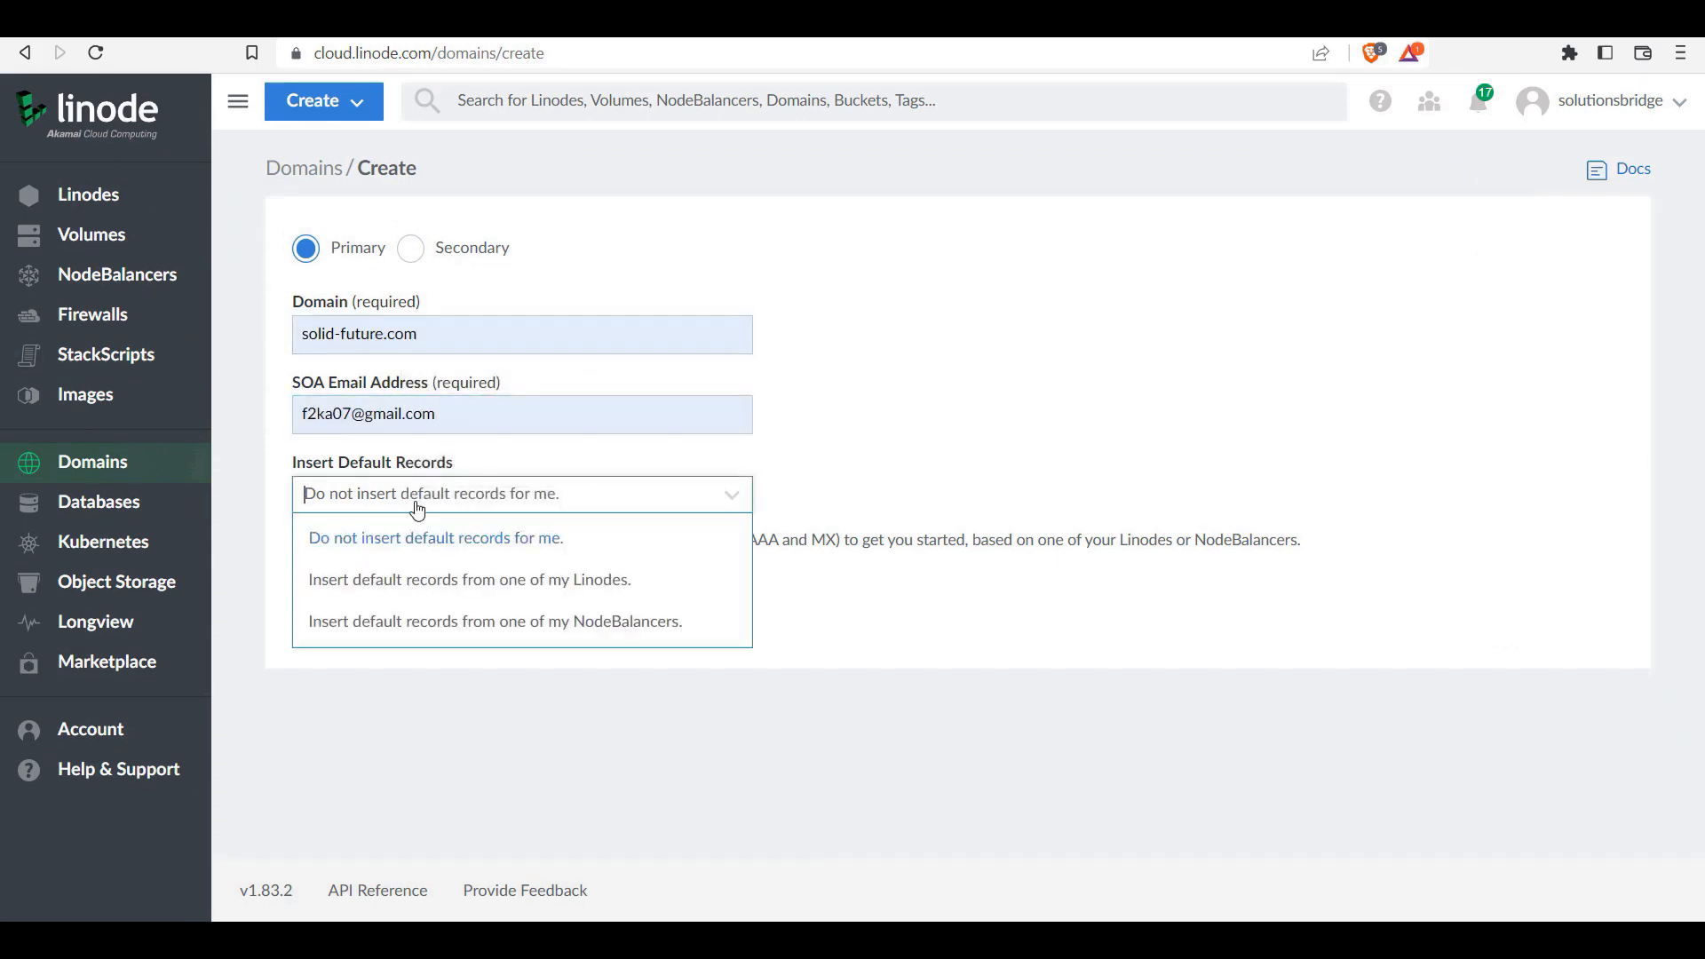
left_click(436, 585)
left_click(435, 594)
left_click(430, 674)
left_click(366, 710)
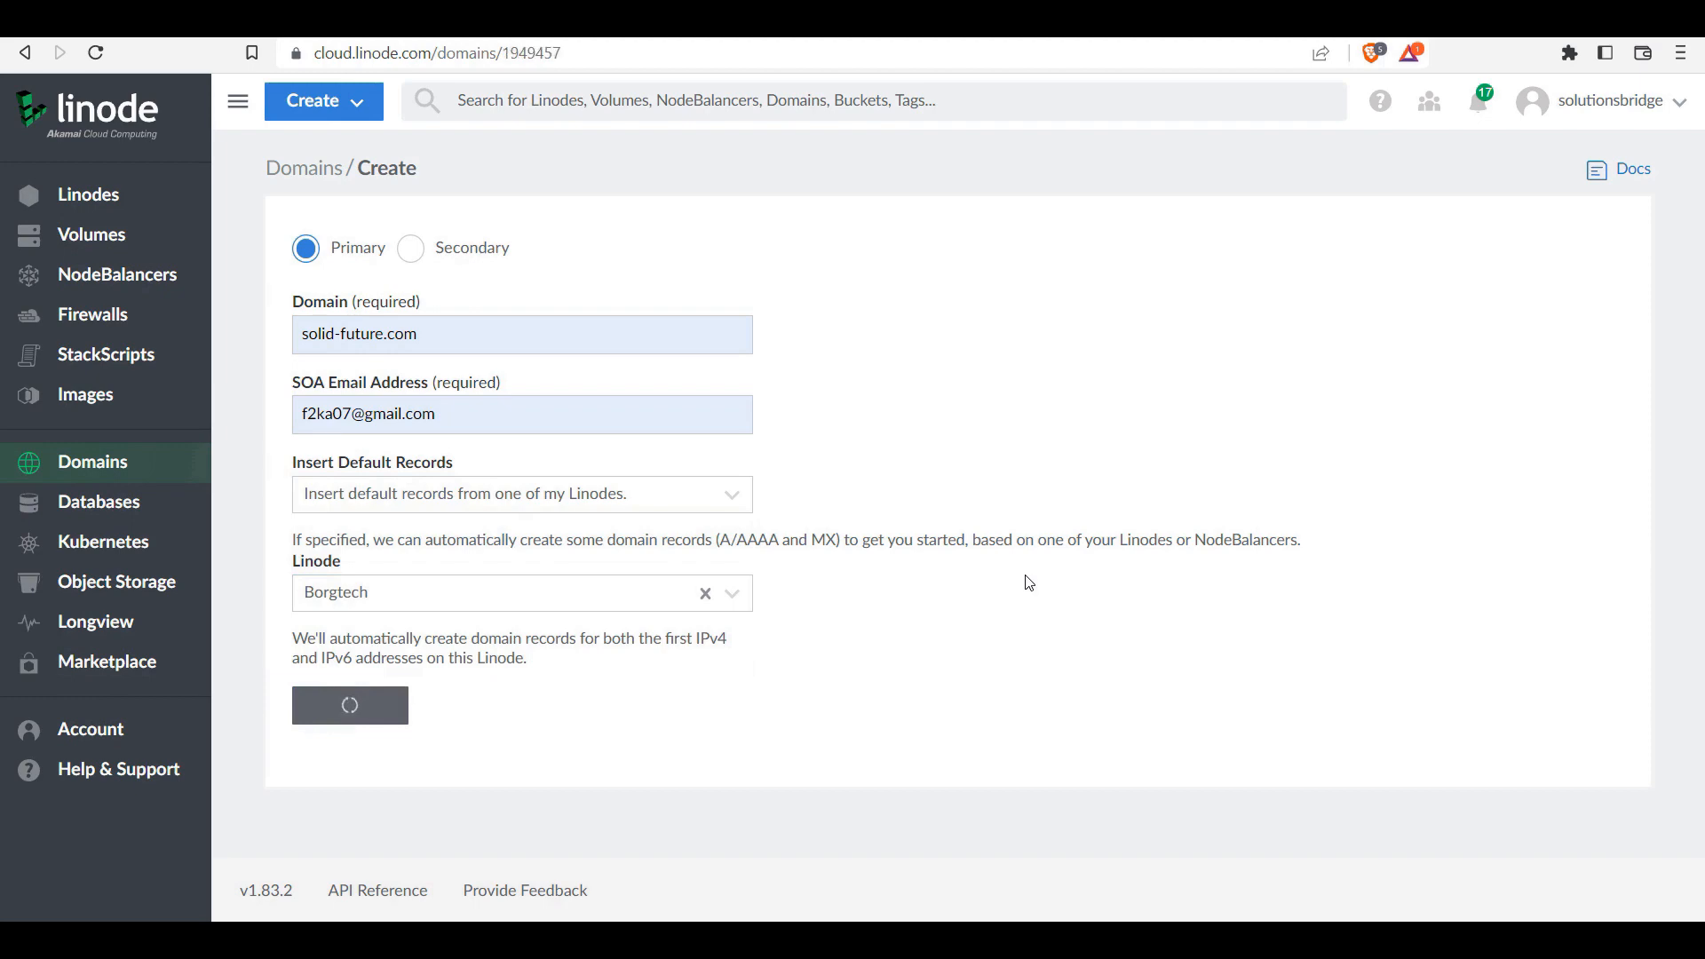
scroll(967, 601, "down", 10)
scroll(977, 598, "up", 10)
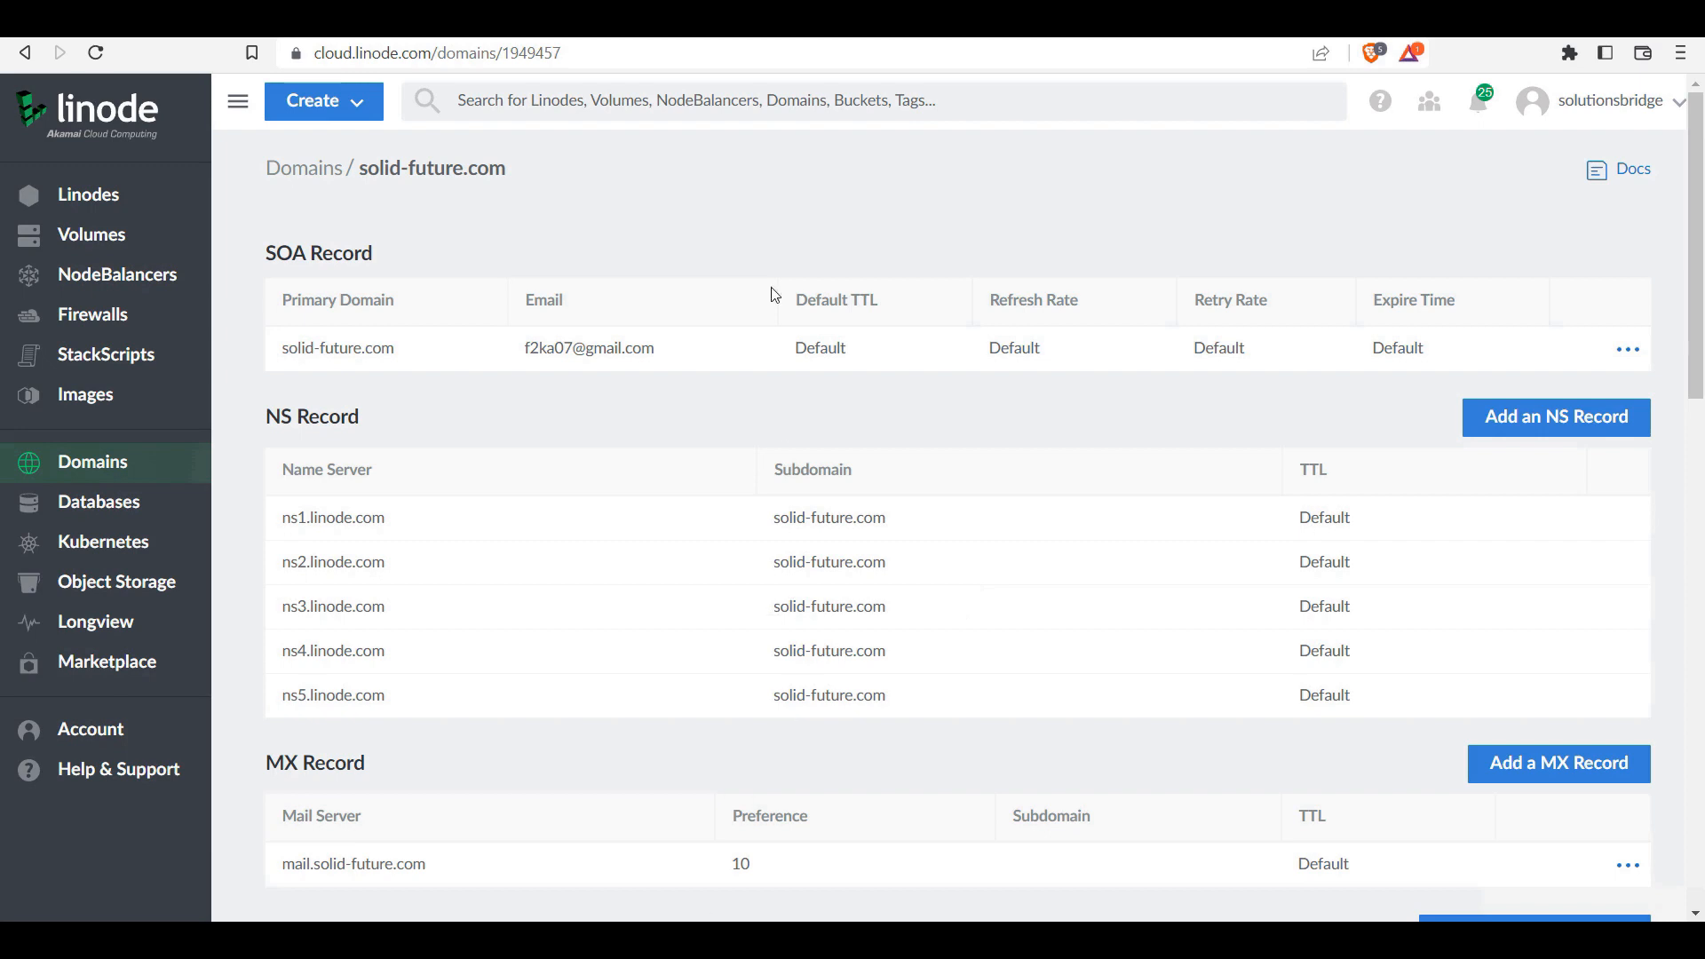
Step: Copy the Borgtech Linode's public IP and return to the Nginx Proxy Manager login
left_click(643, 31)
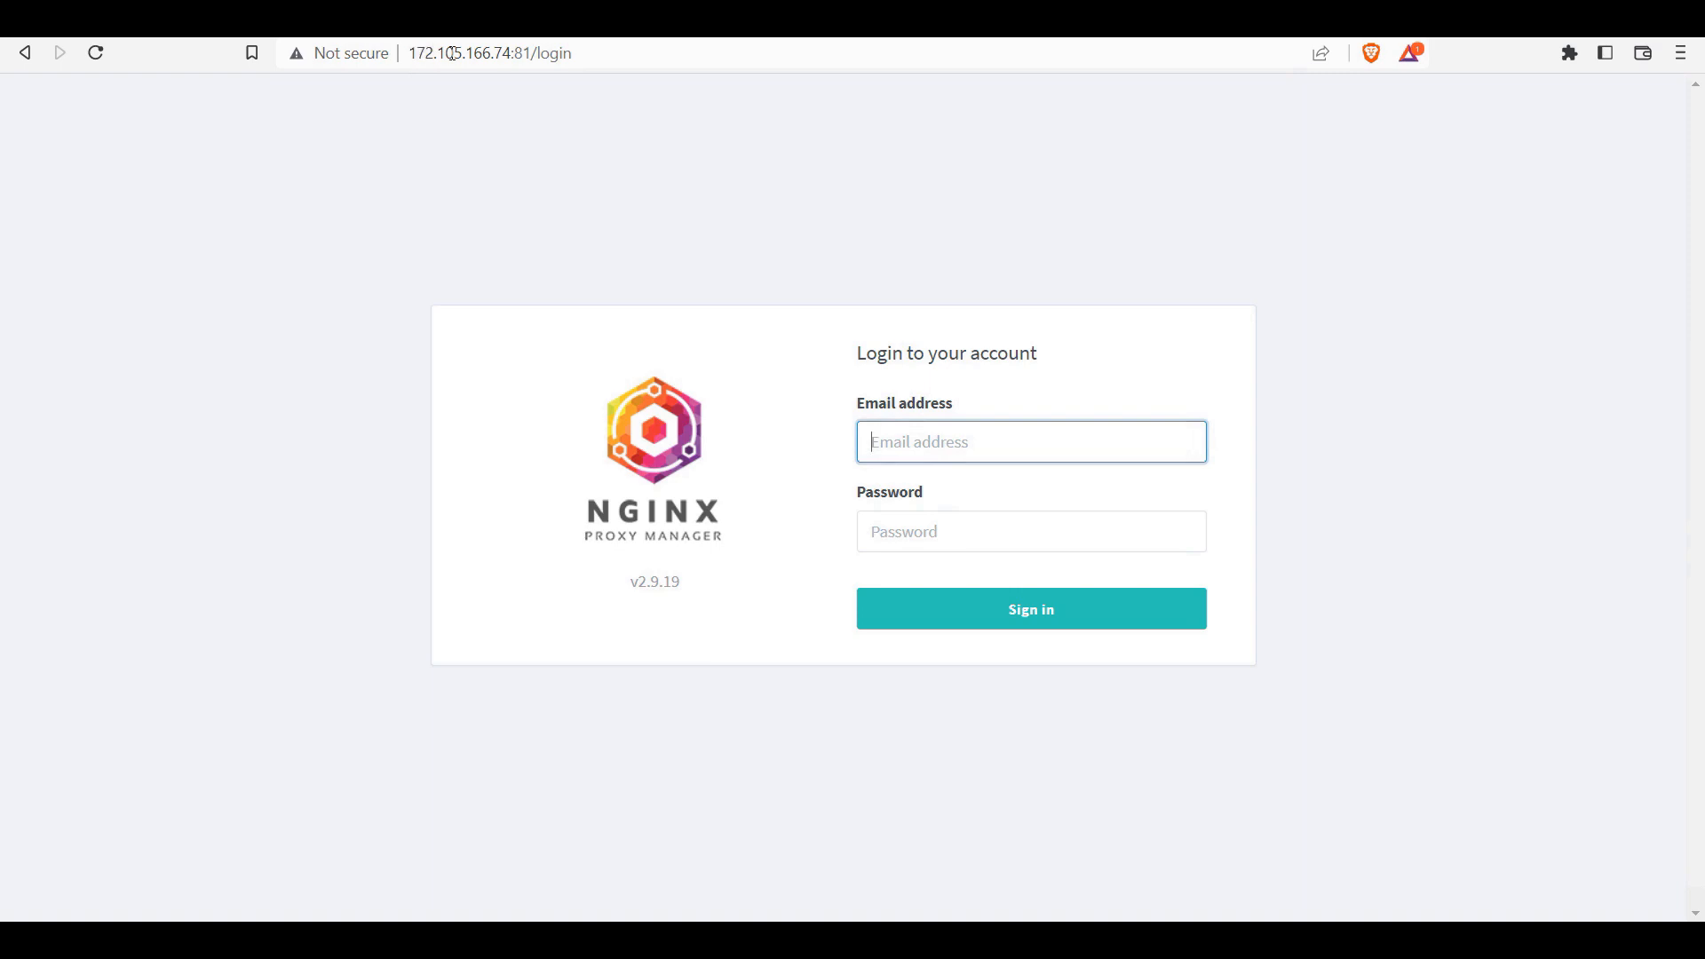
left_click(484, 28)
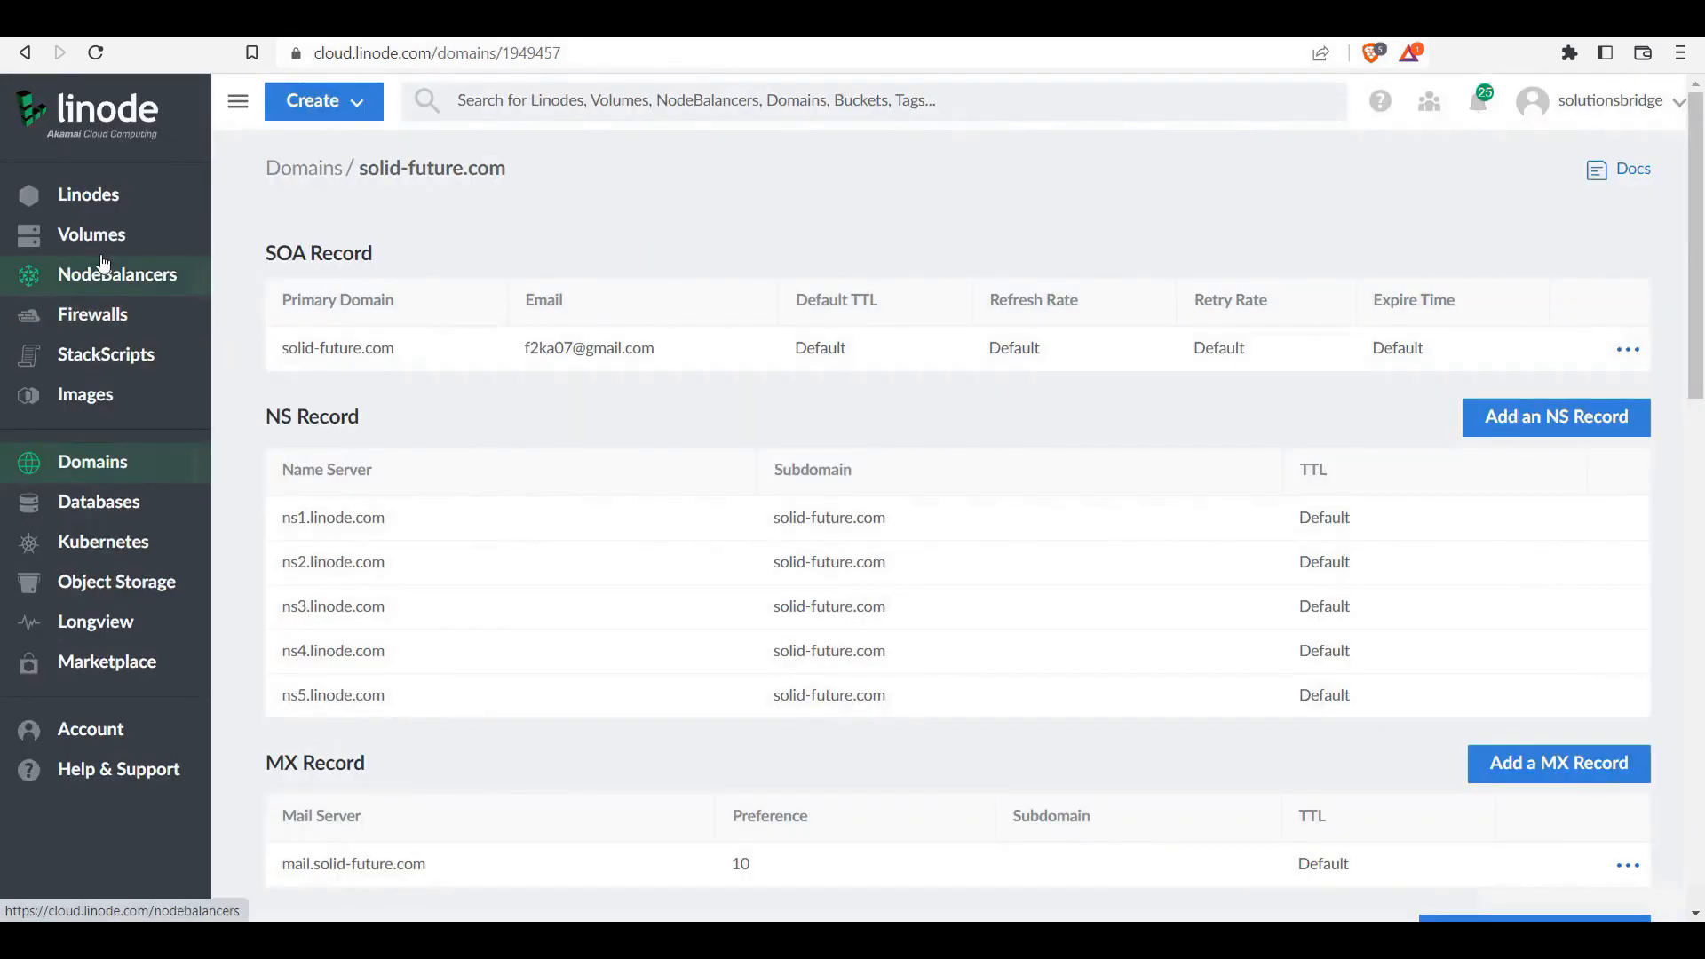
left_click(98, 206)
left_click(1013, 307)
left_click(686, 29)
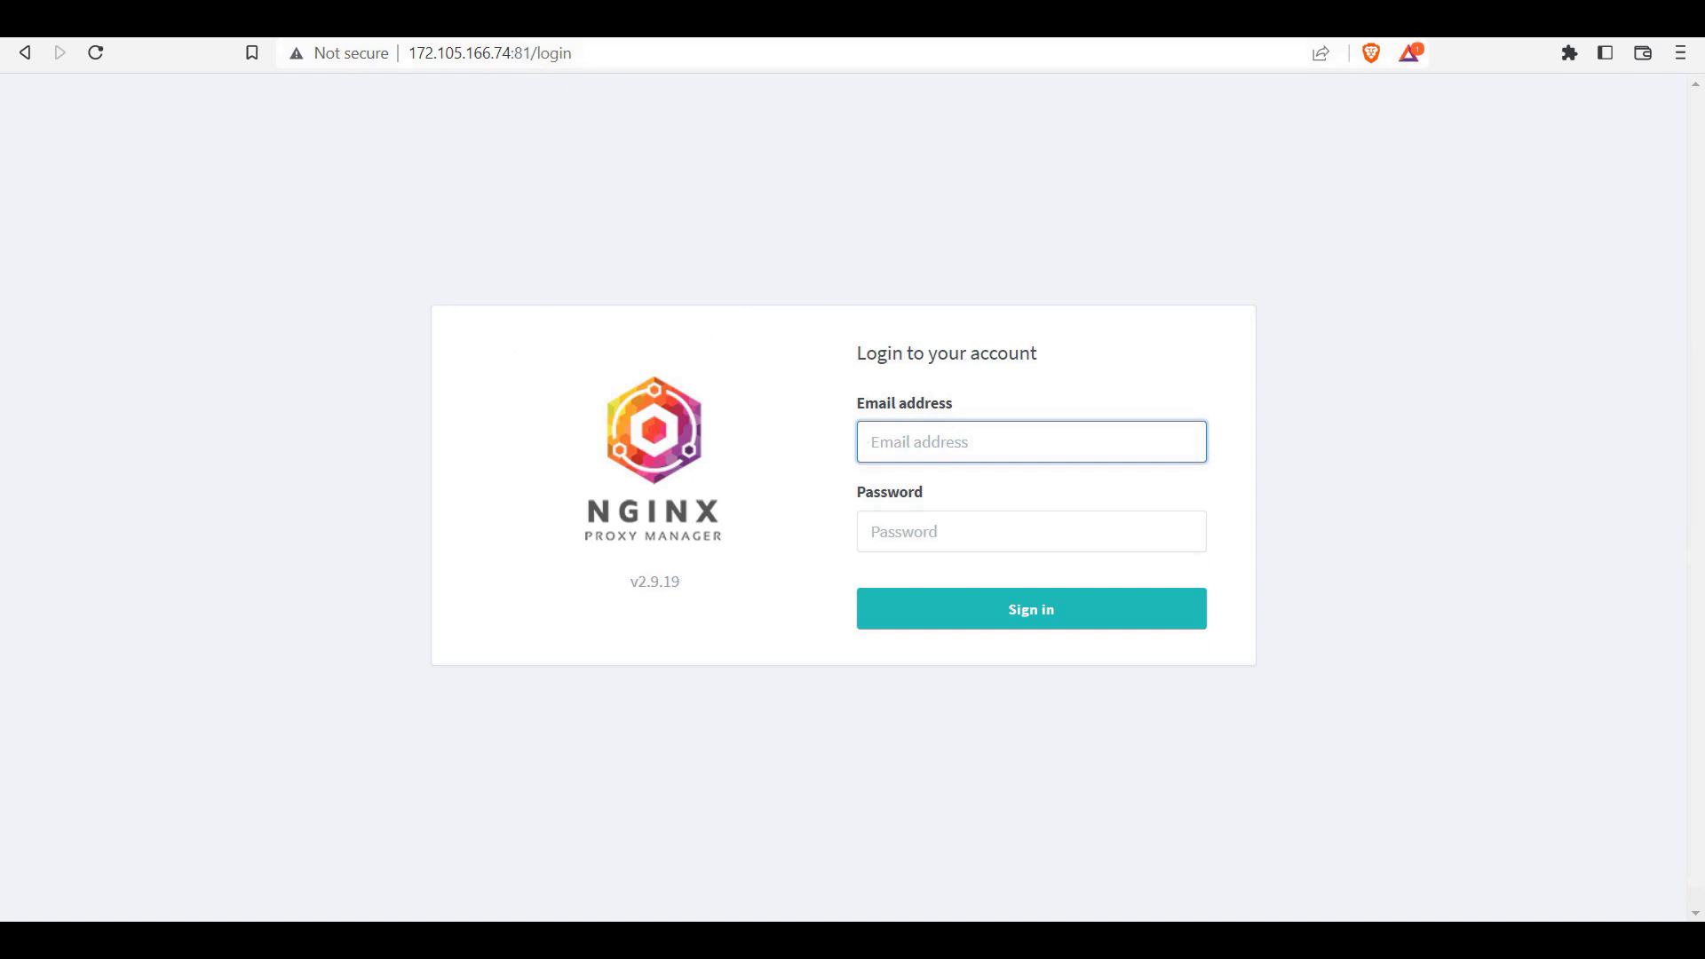
Step: Sign in to Nginx Proxy Manager with the saved admin e-mail and password
left_click(1152, 428)
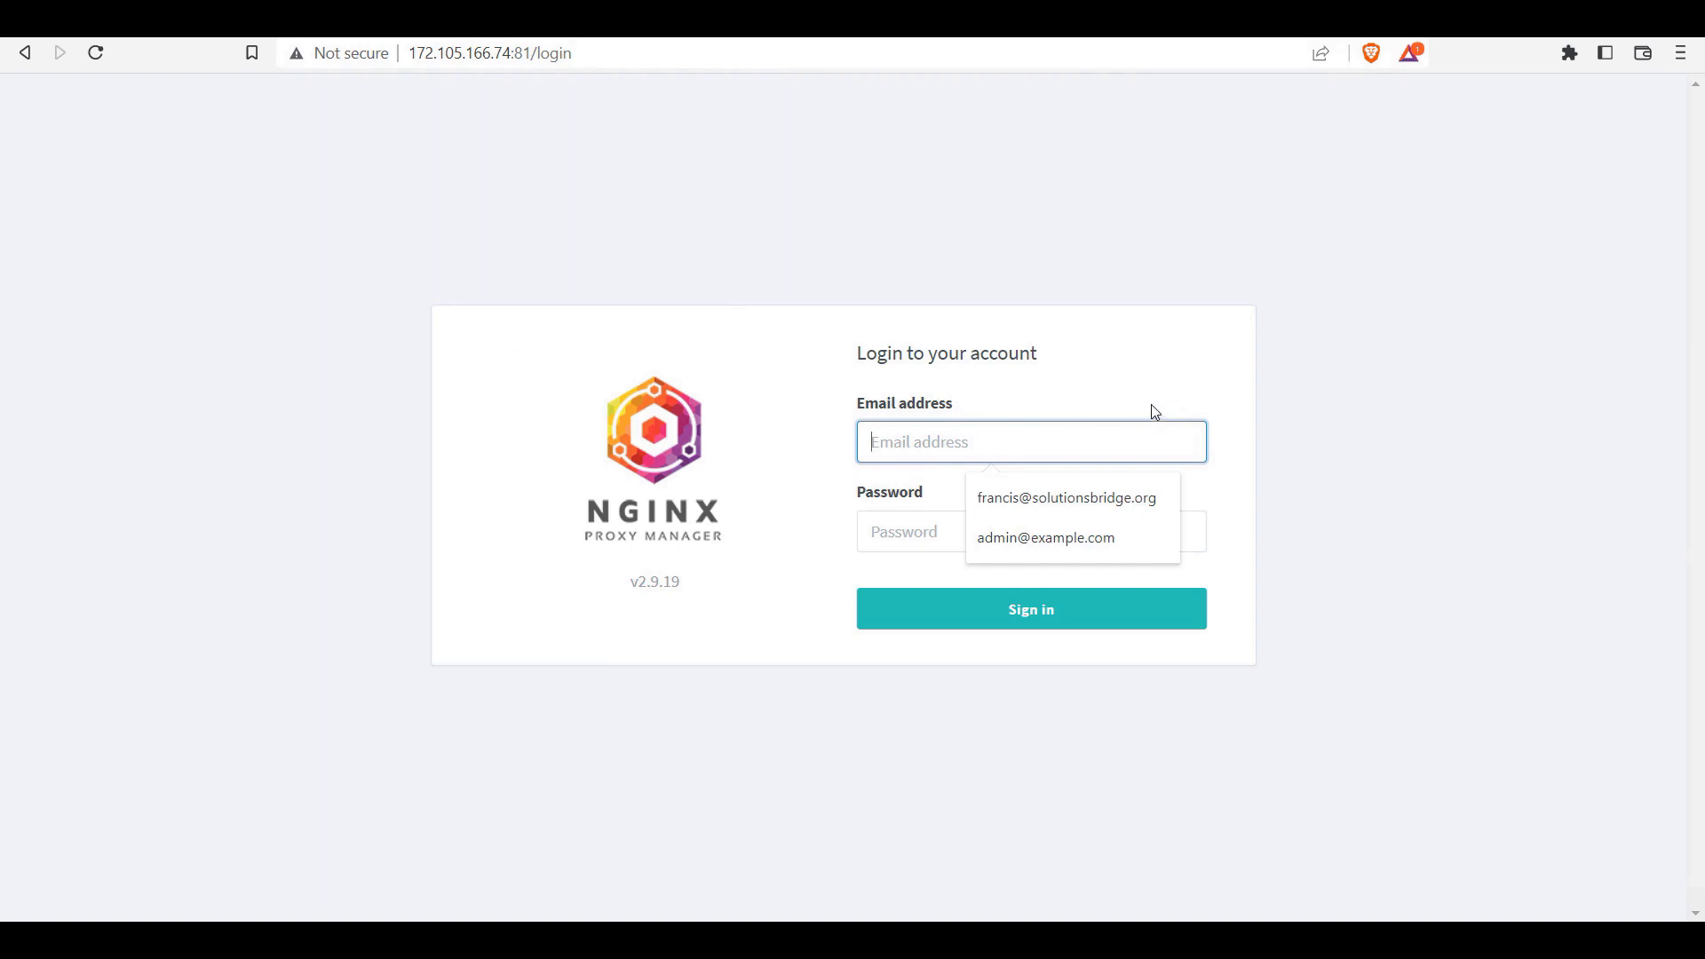
left_click(1089, 511)
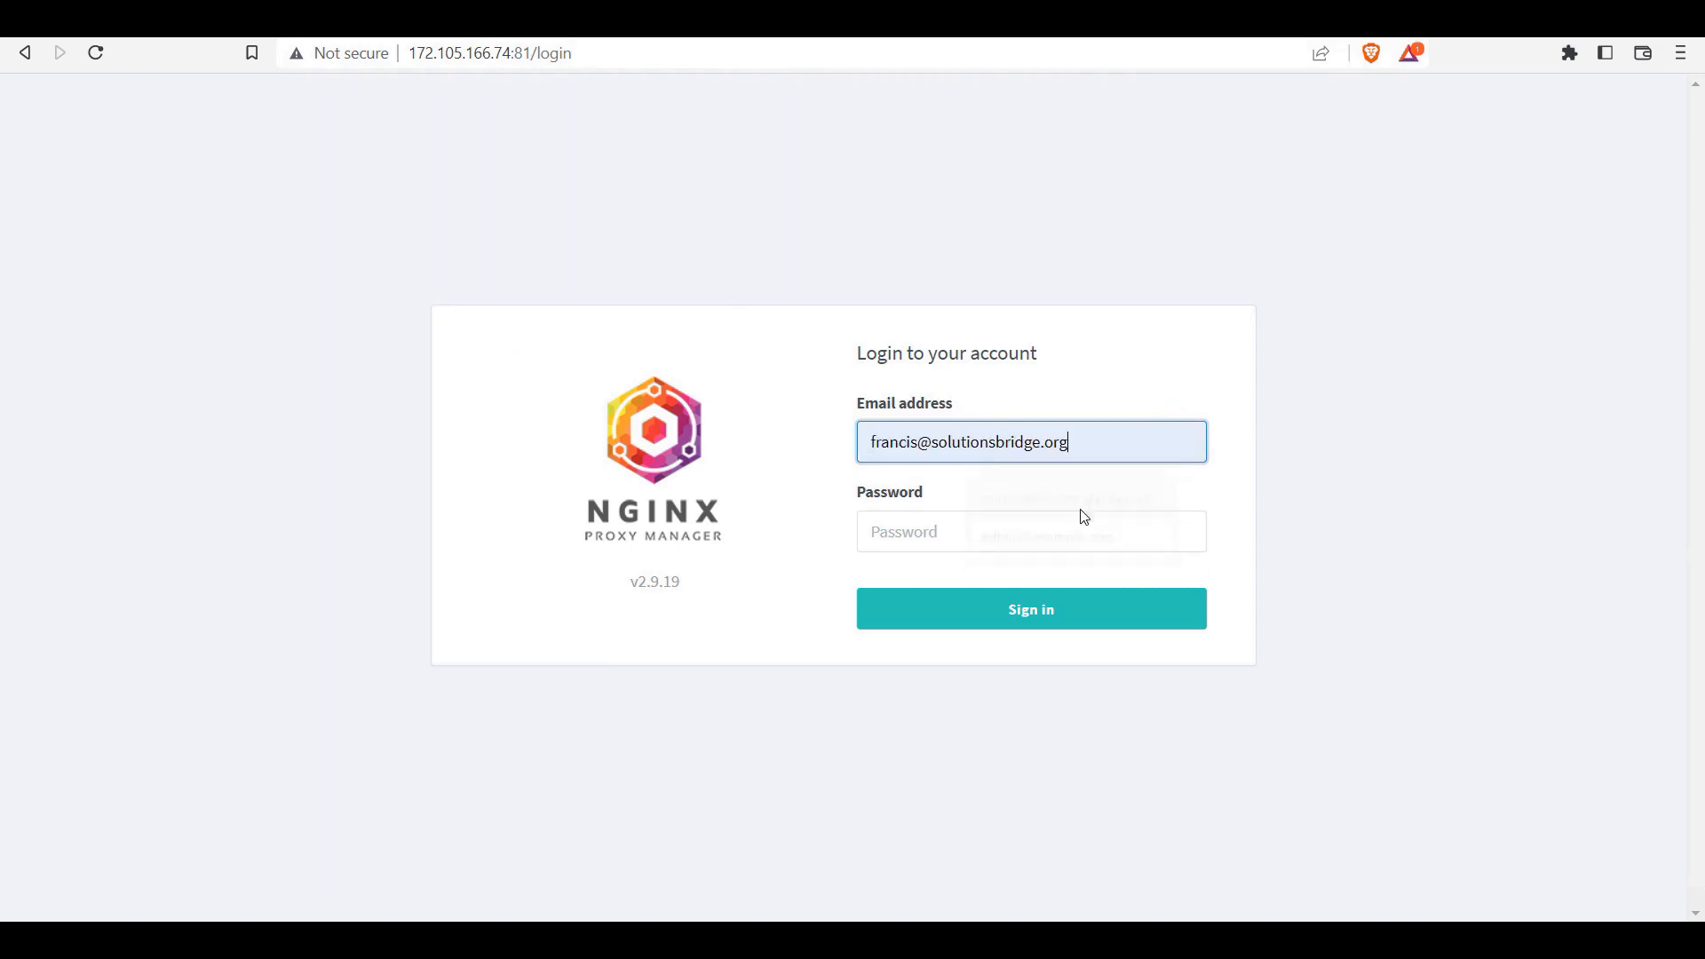
left_click(939, 534)
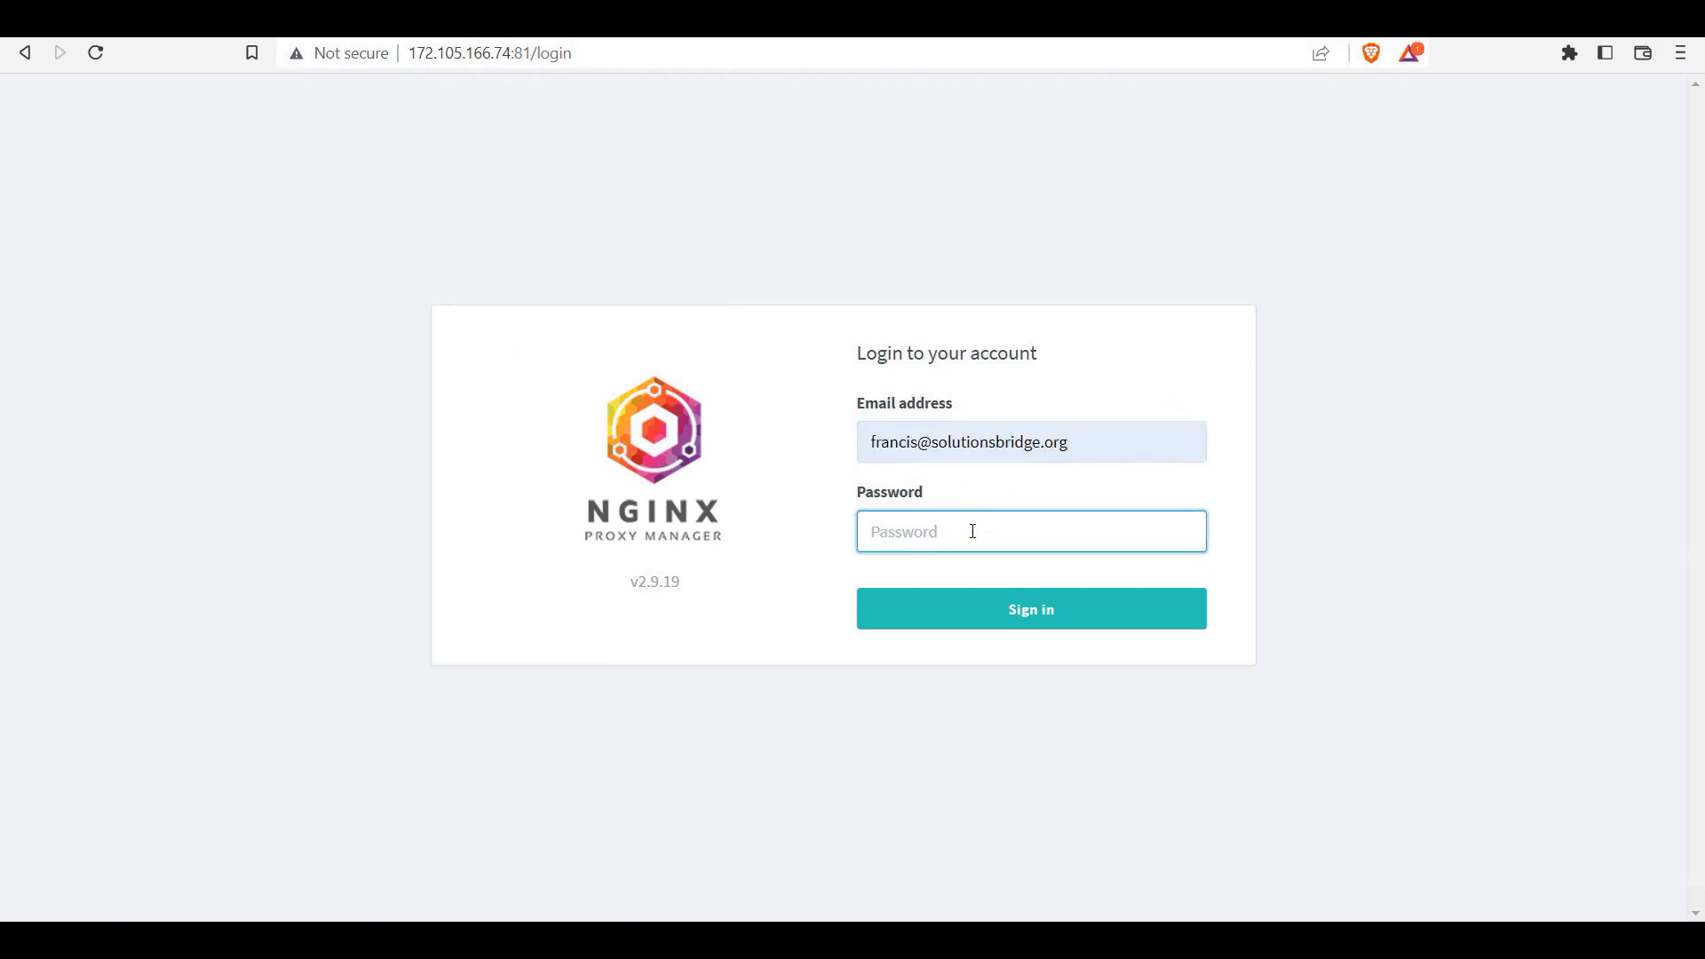
type("•••••••••")
key("Return")
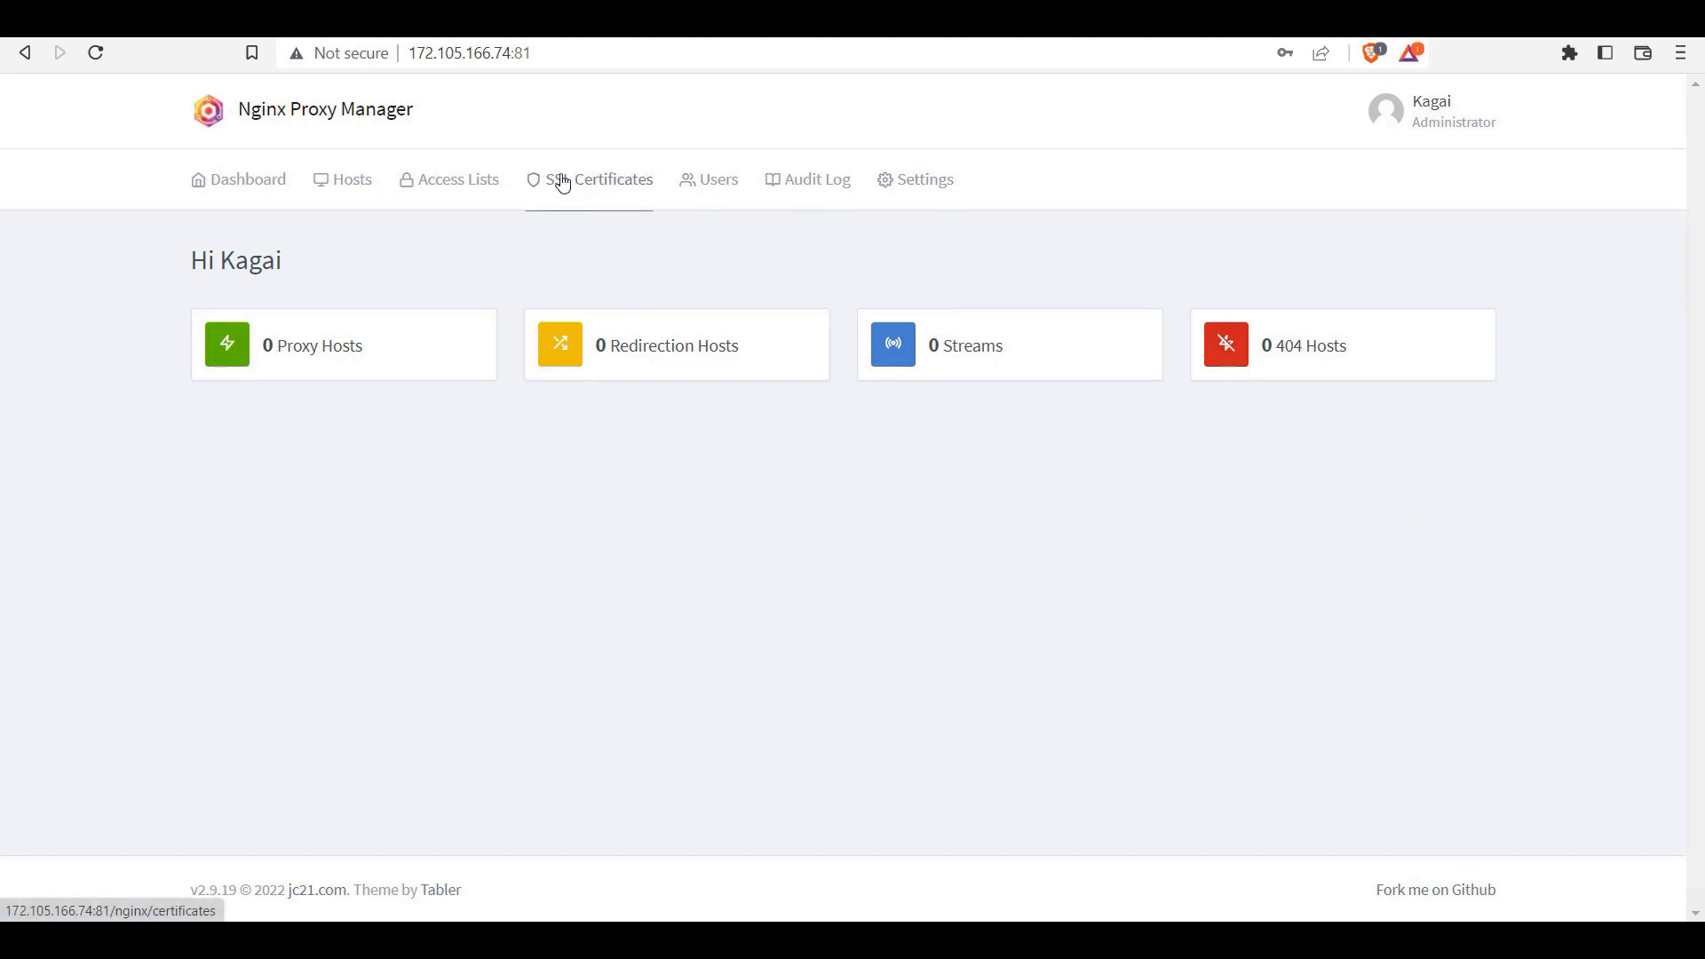
Step: Start a new proxy host from the empty Proxy Hosts list, then open a new browser tab
left_click(338, 186)
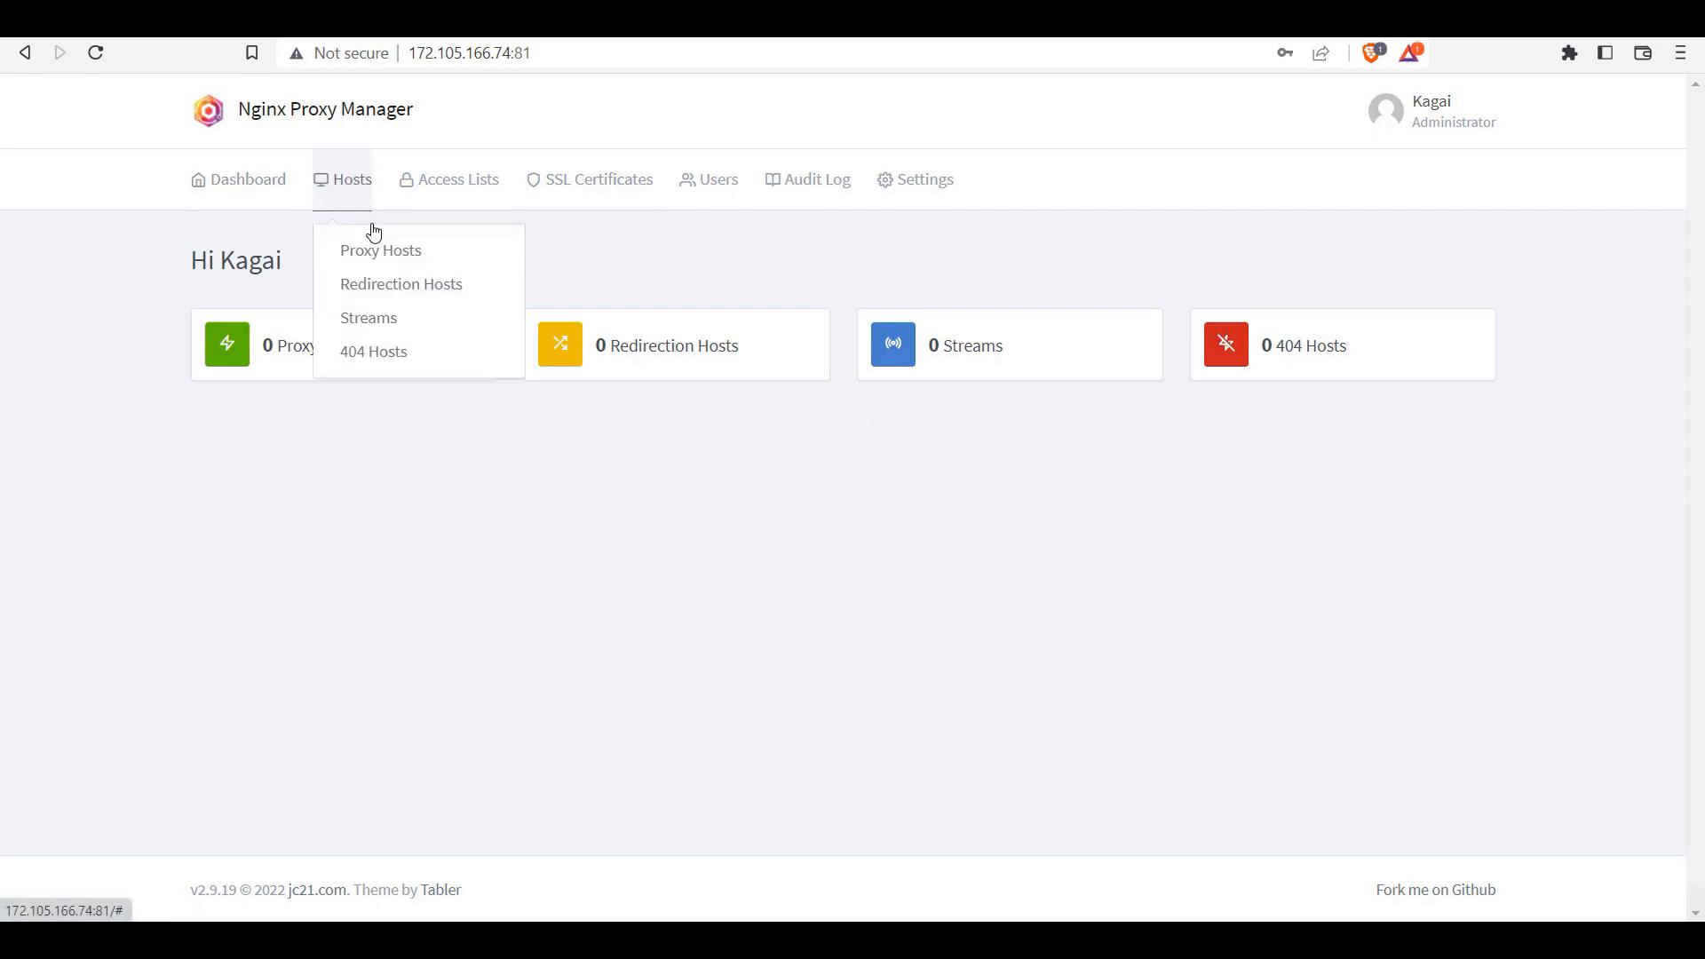
left_click(381, 255)
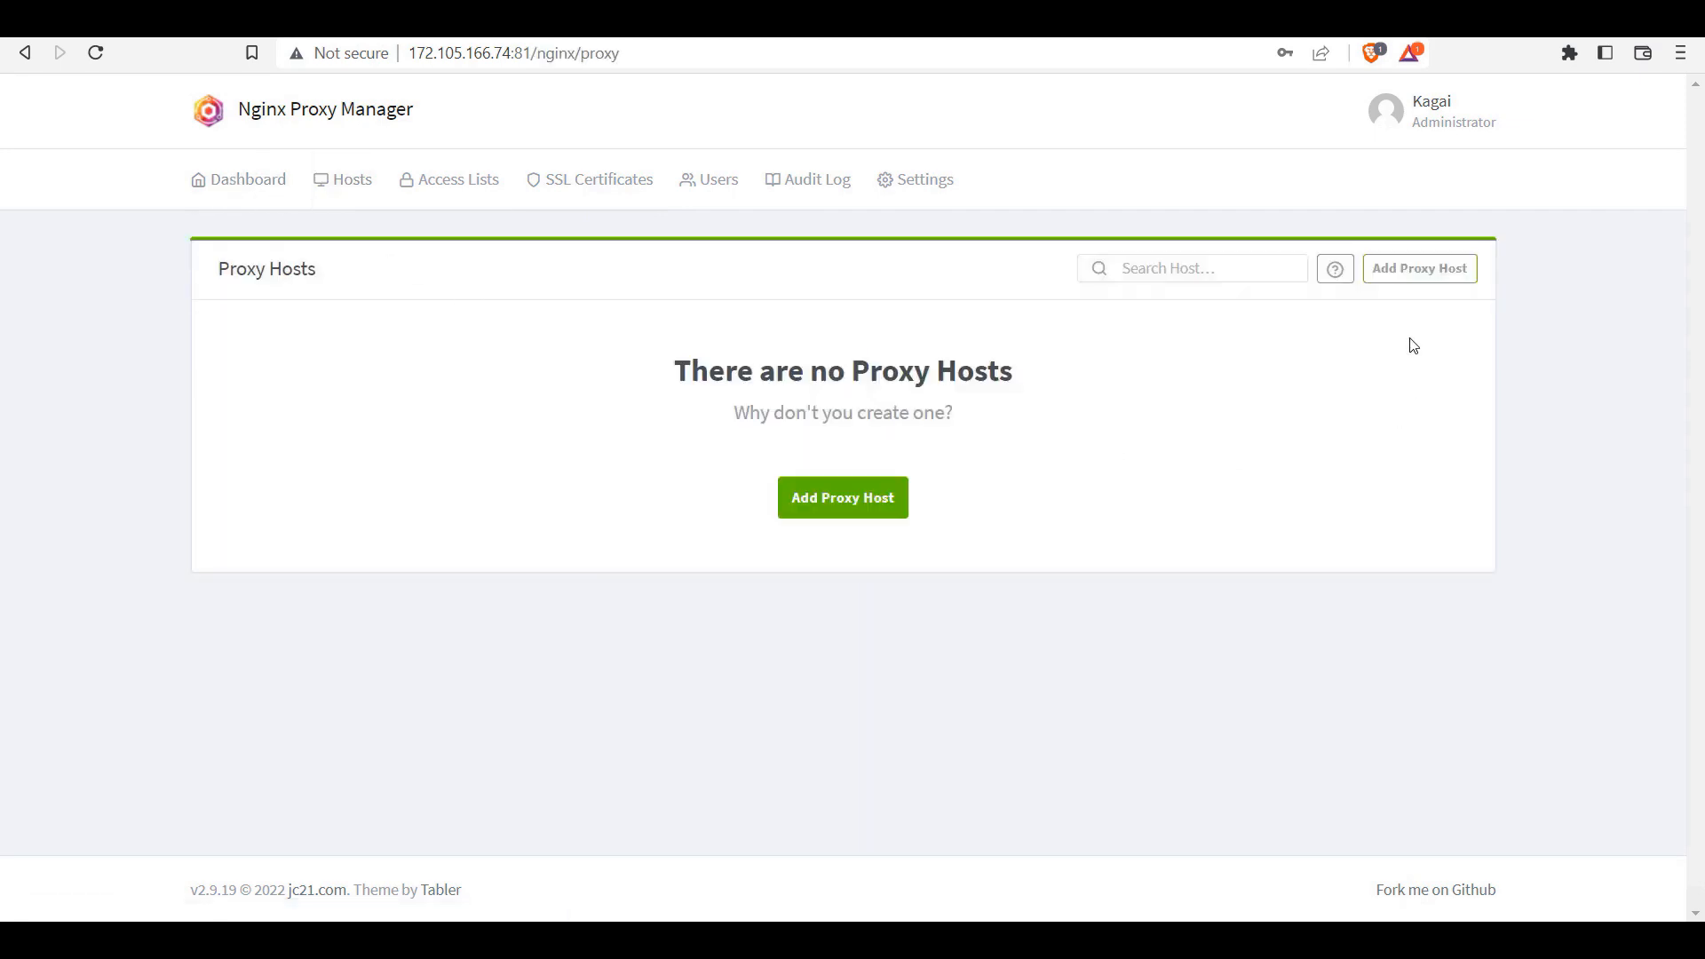
left_click(1402, 268)
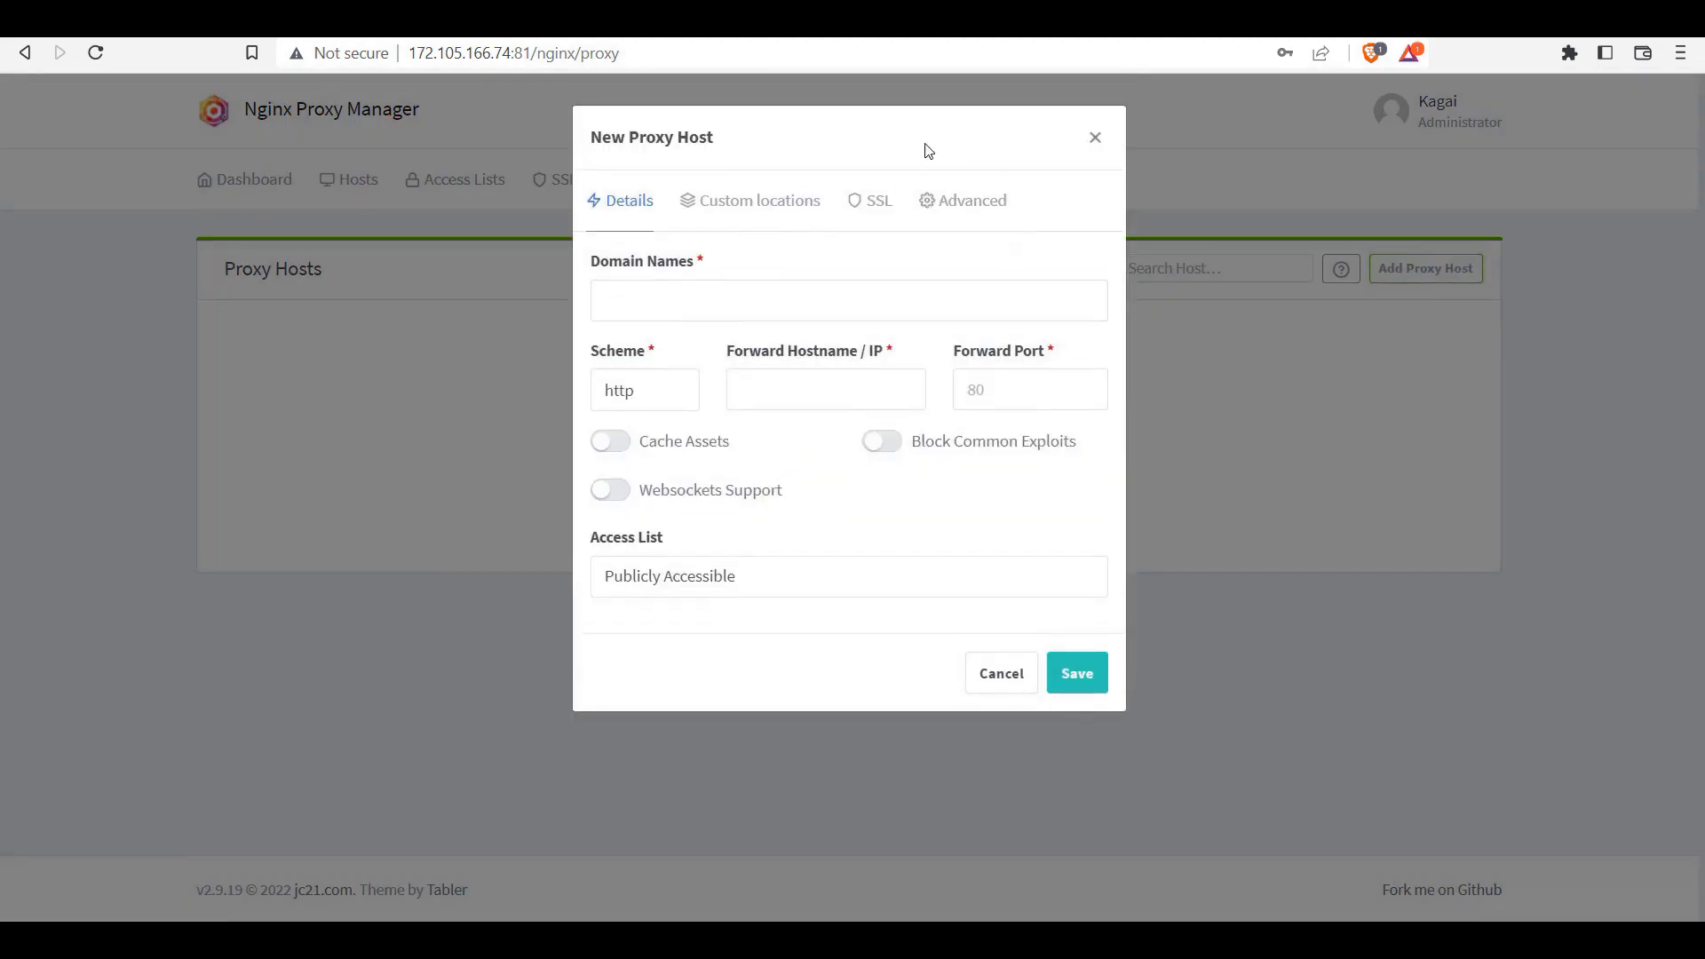
left_click(816, 24)
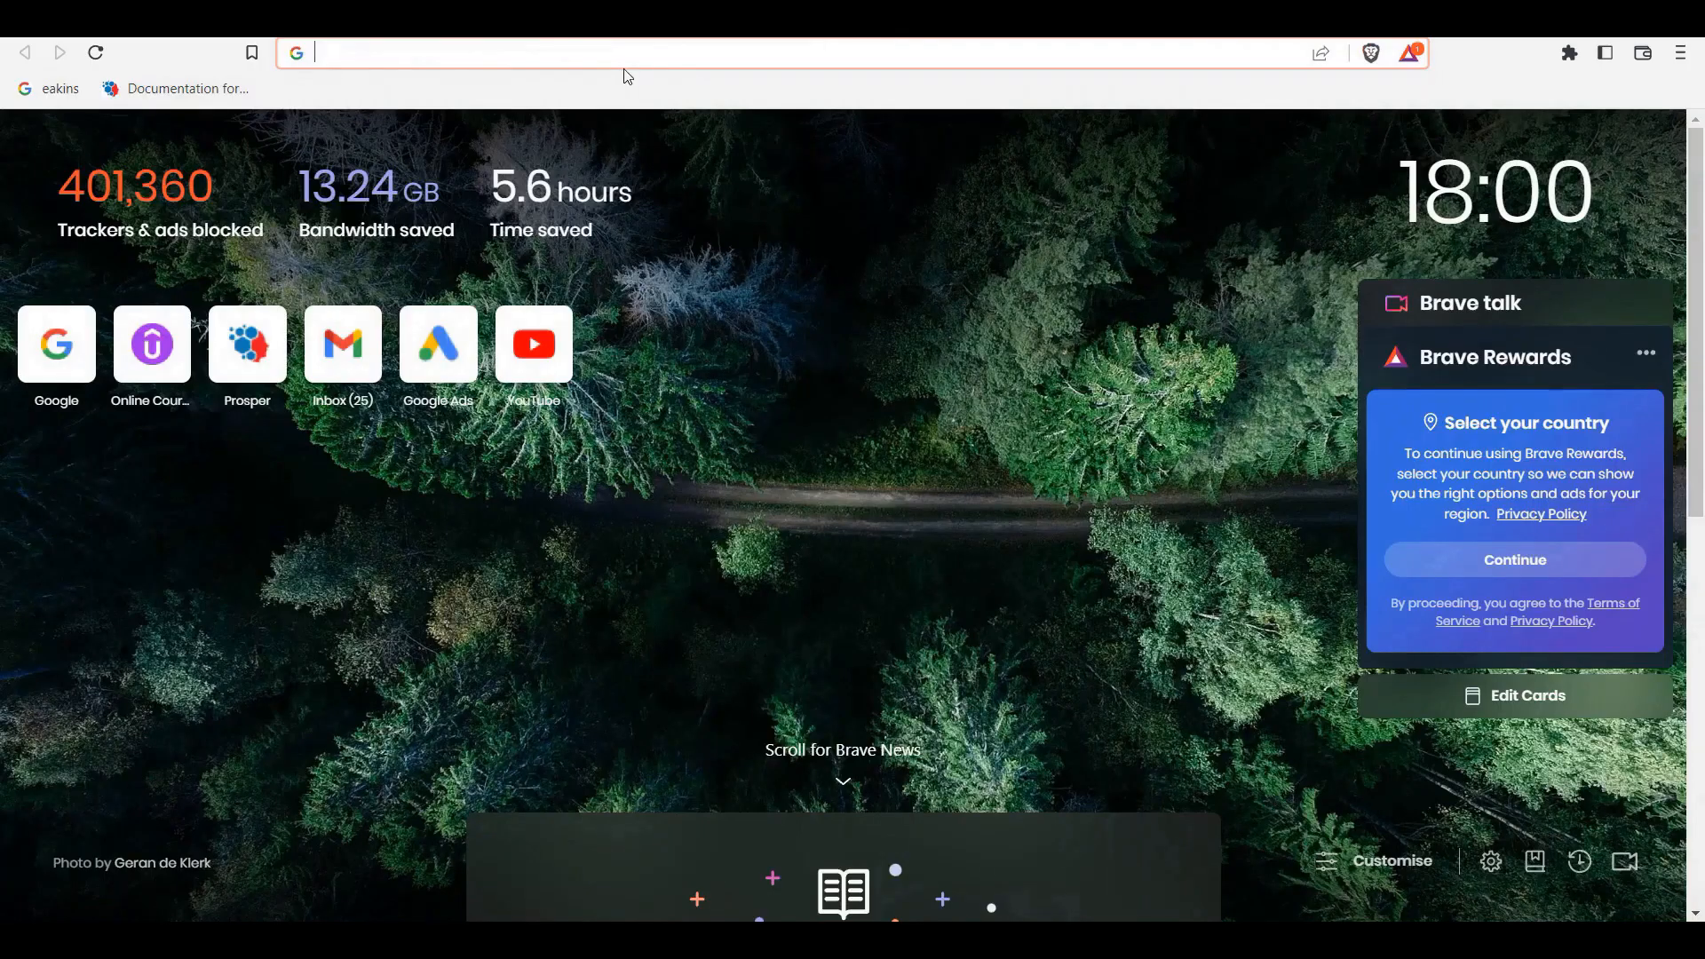
Step: Load Portainer at the server IP on port 9000
key("ctrl+v")
key("BackSpace")
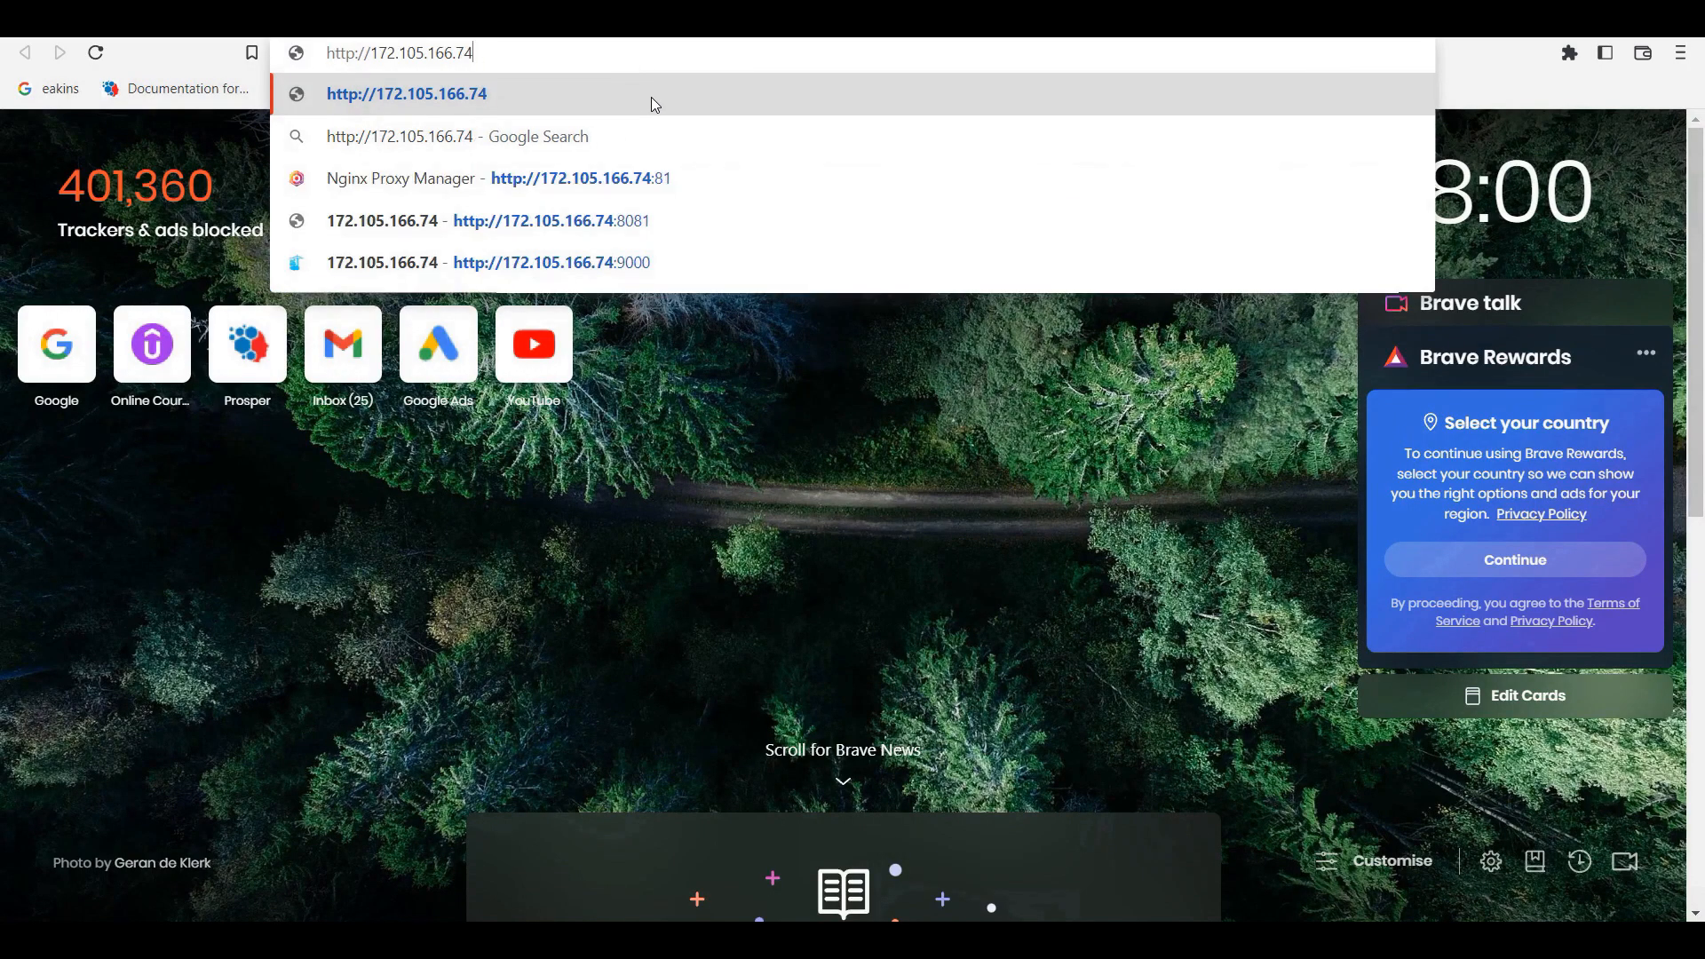
type(":")
type("9000")
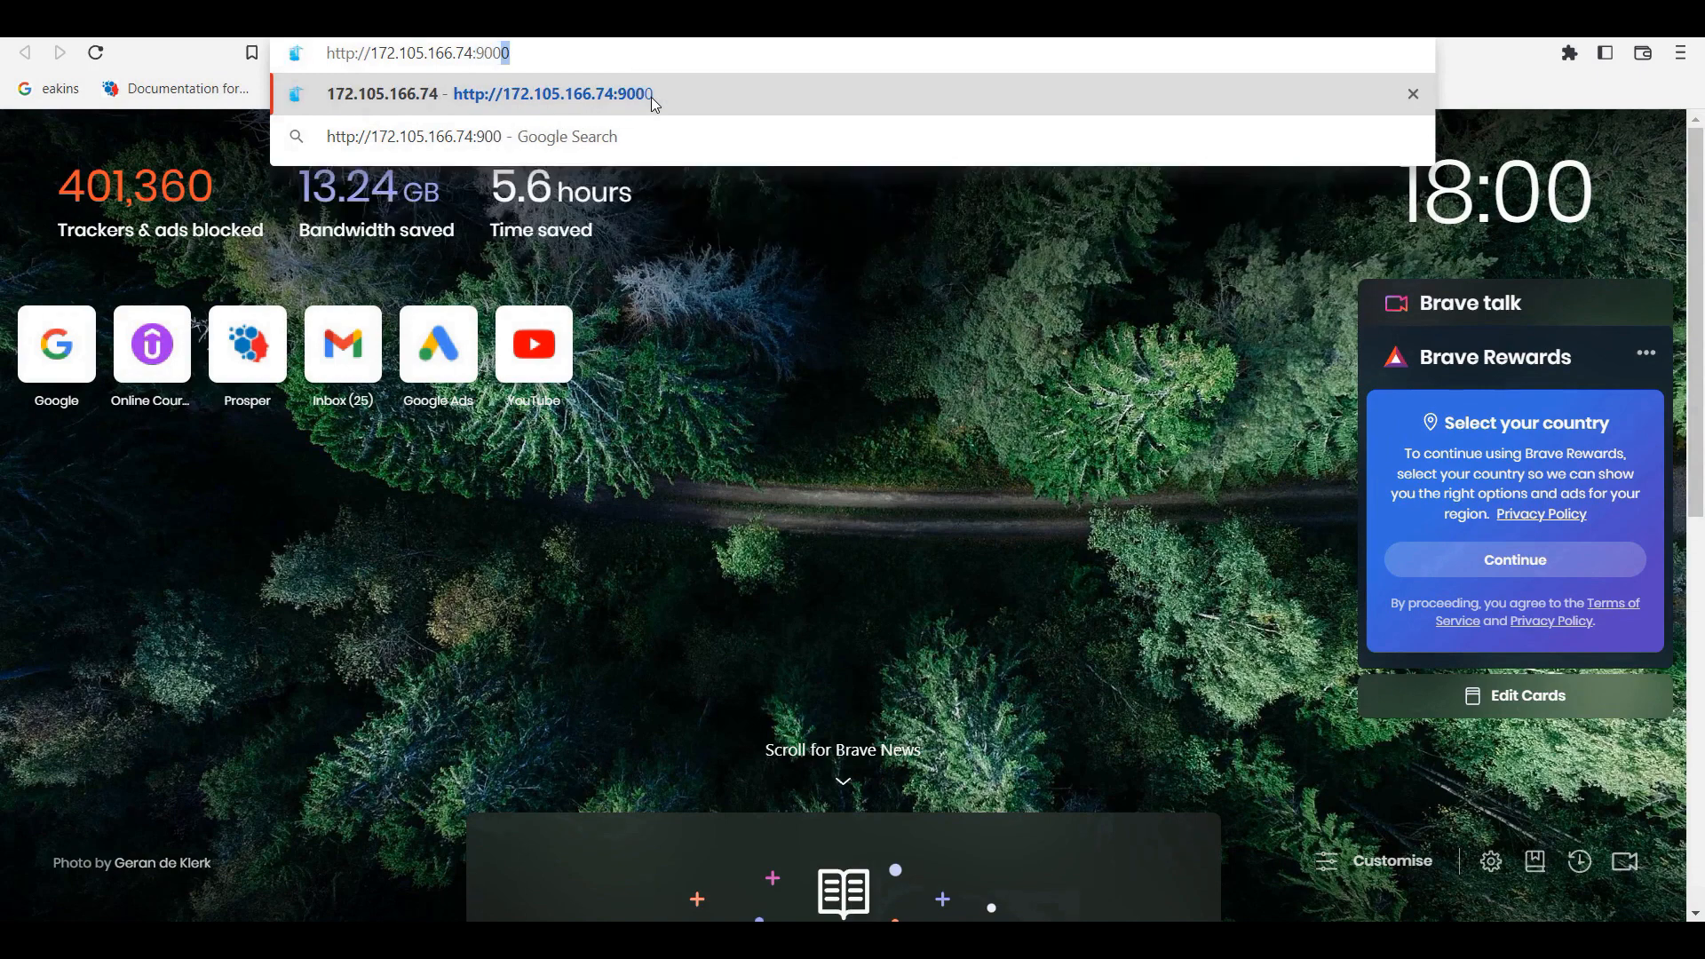
key("Return")
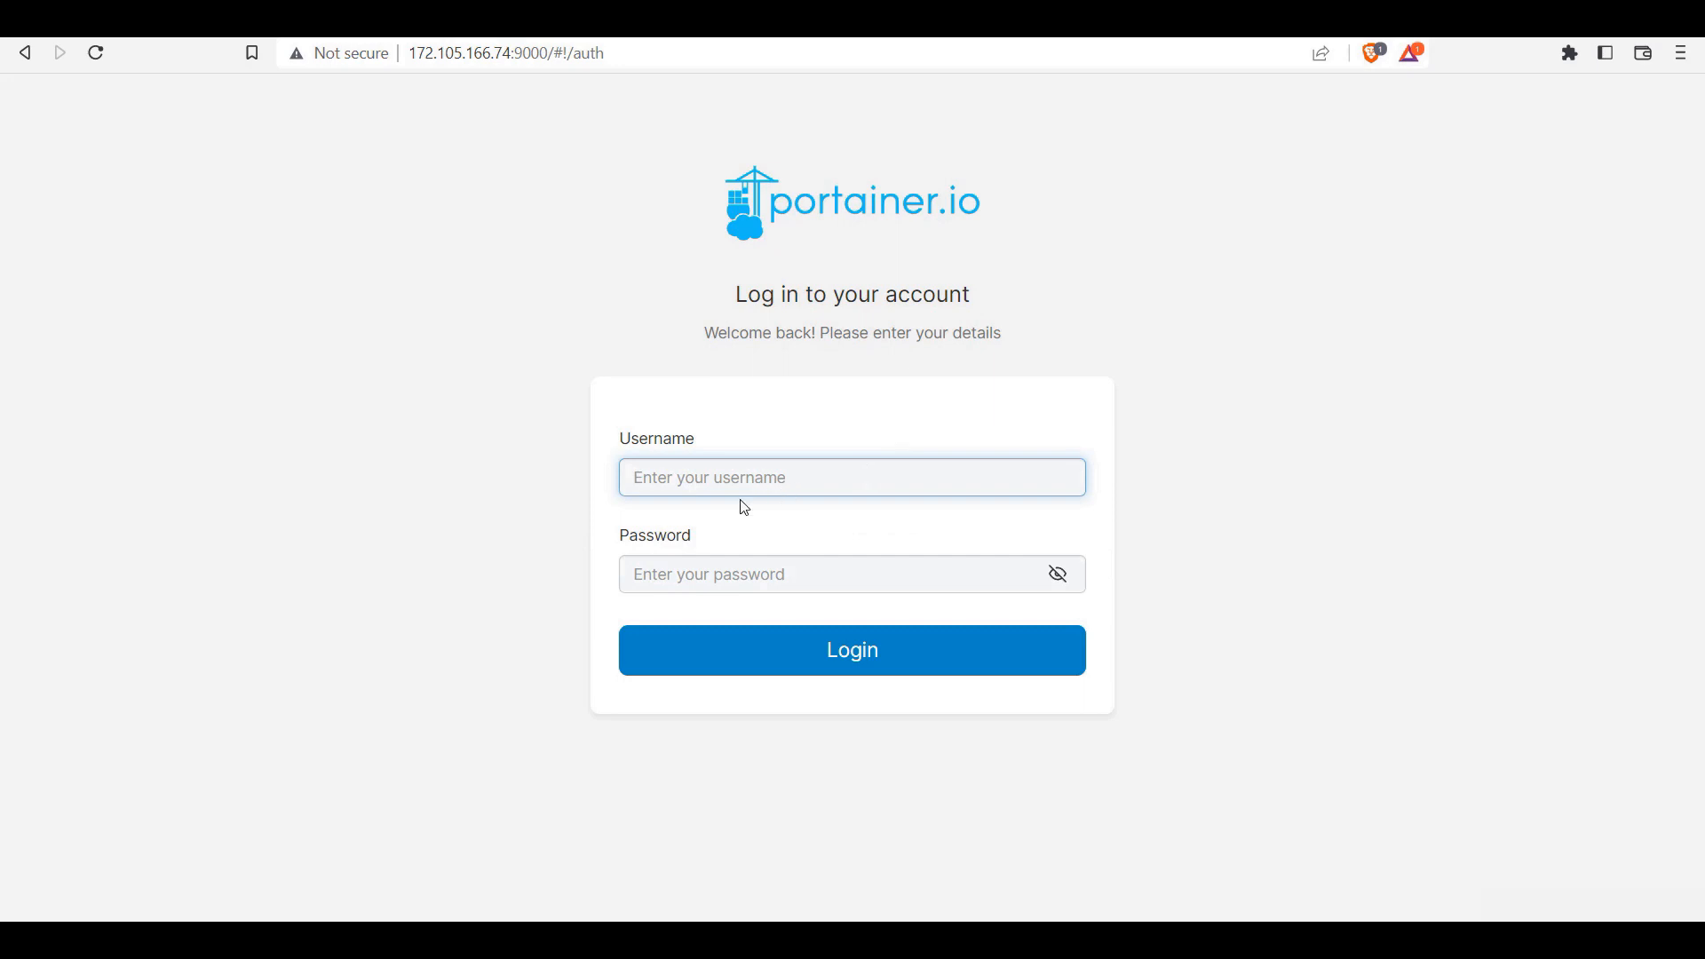
Step: Log in with the saved borgtech credentials and list the primary environment's containers
type("borgtech")
left_click(780, 532)
left_click(842, 656)
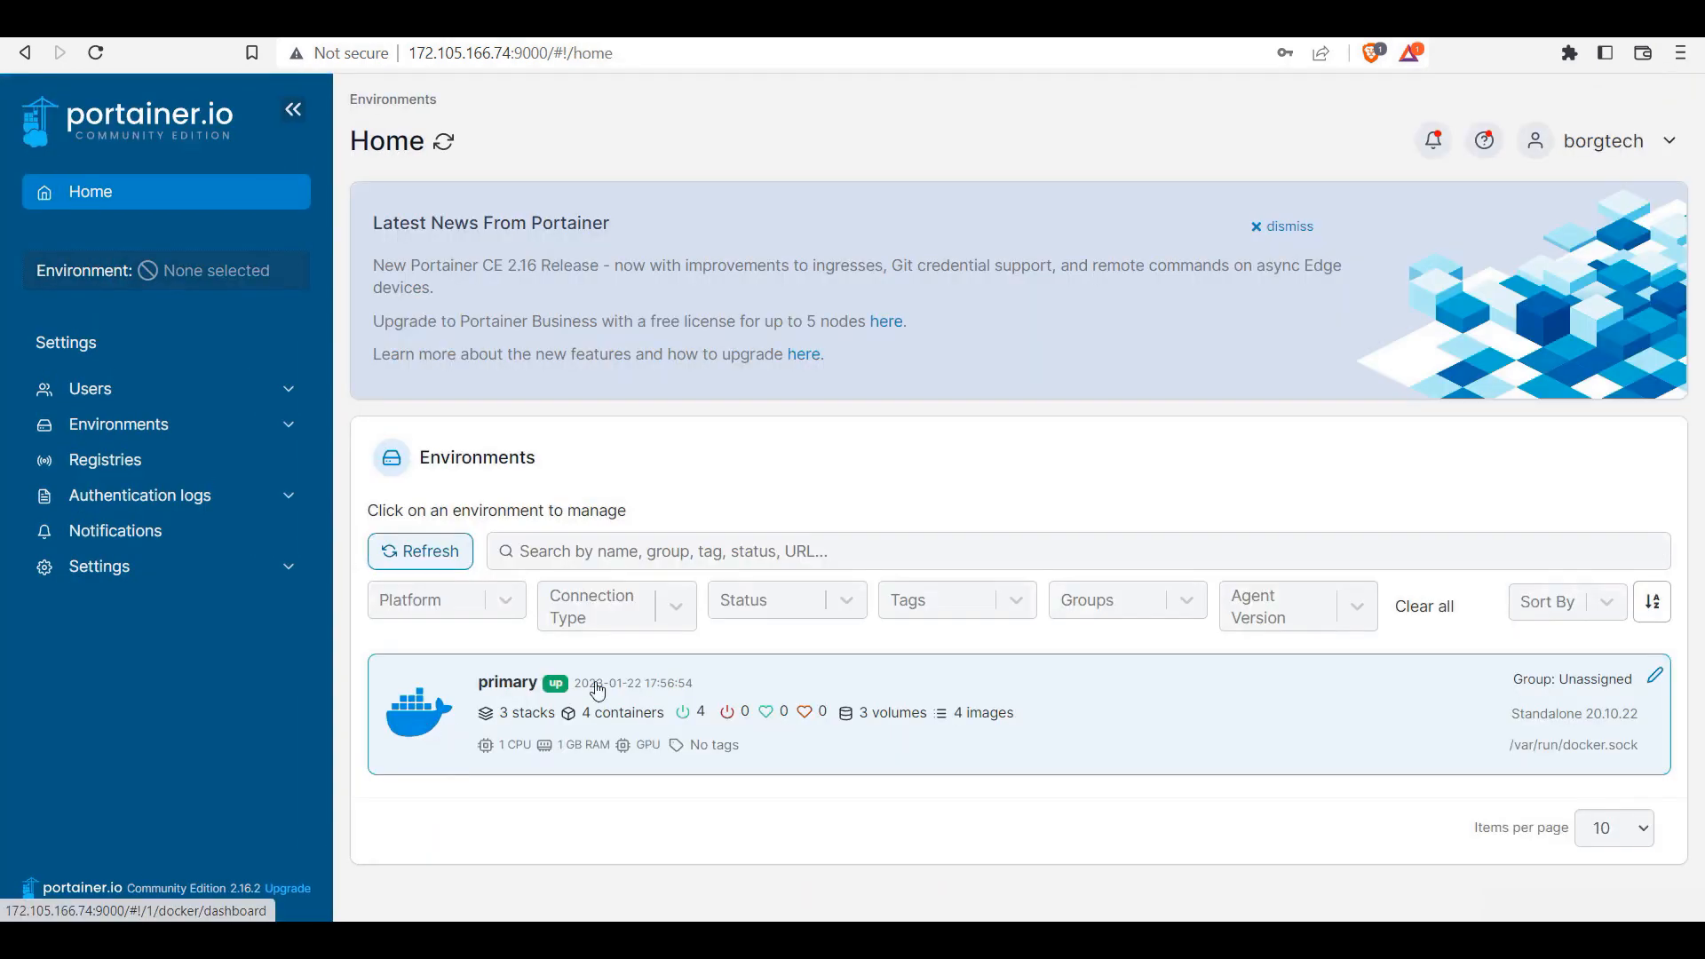
left_click(590, 685)
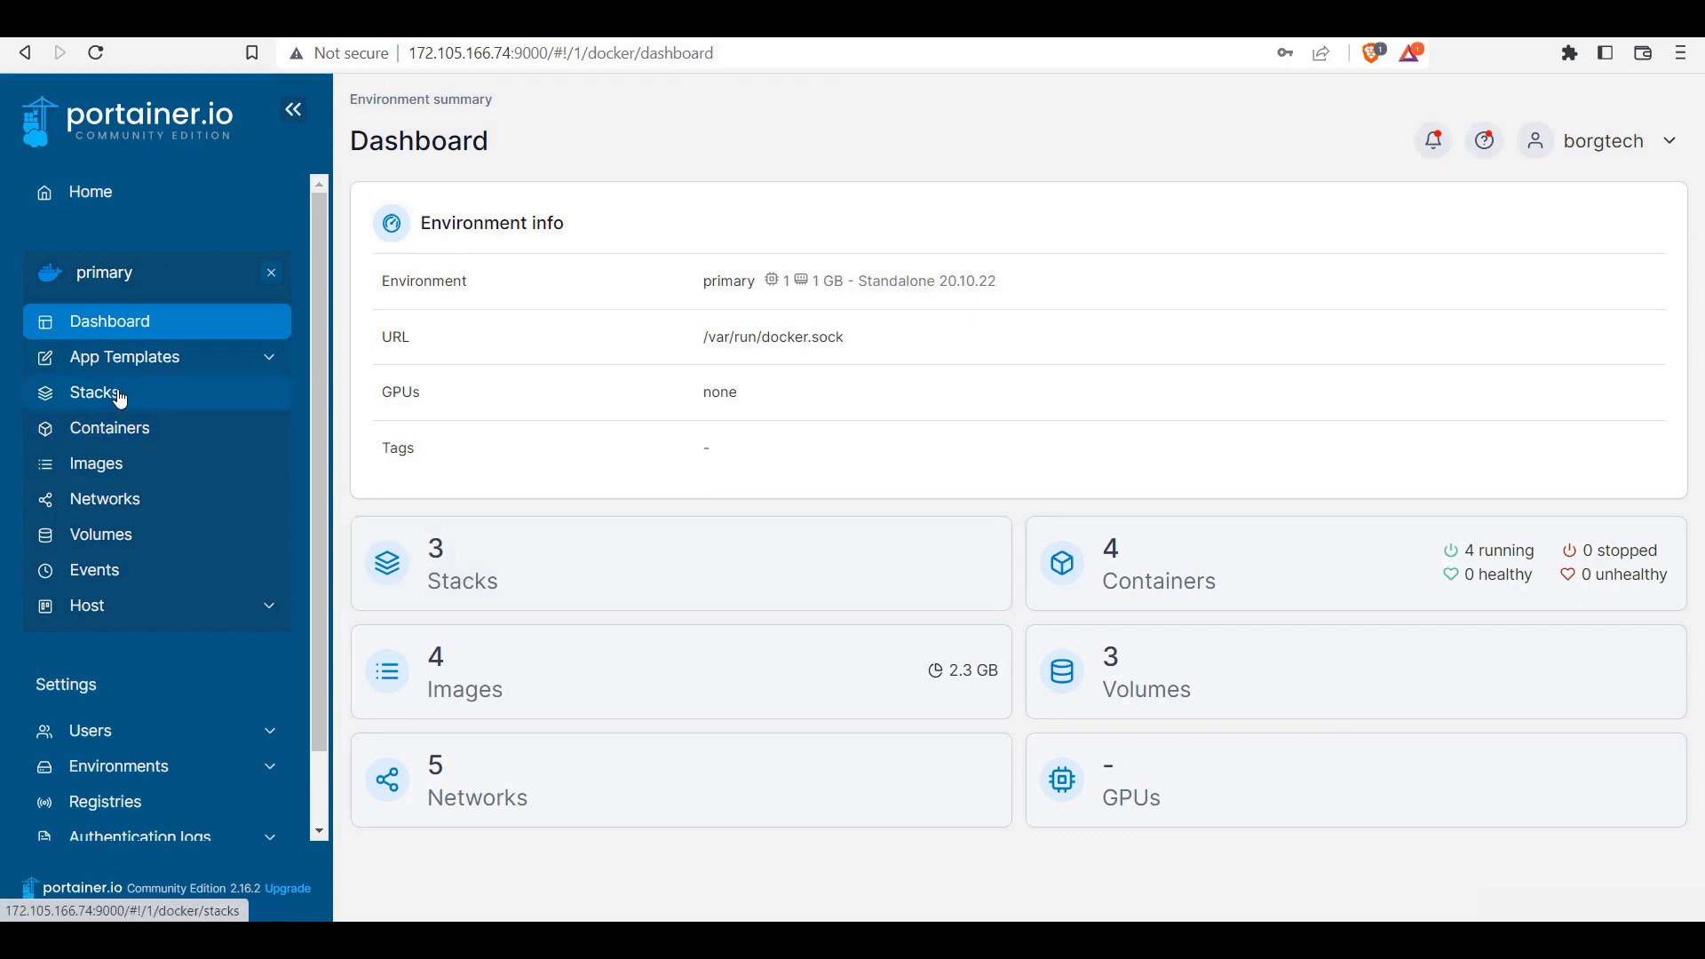
left_click(127, 435)
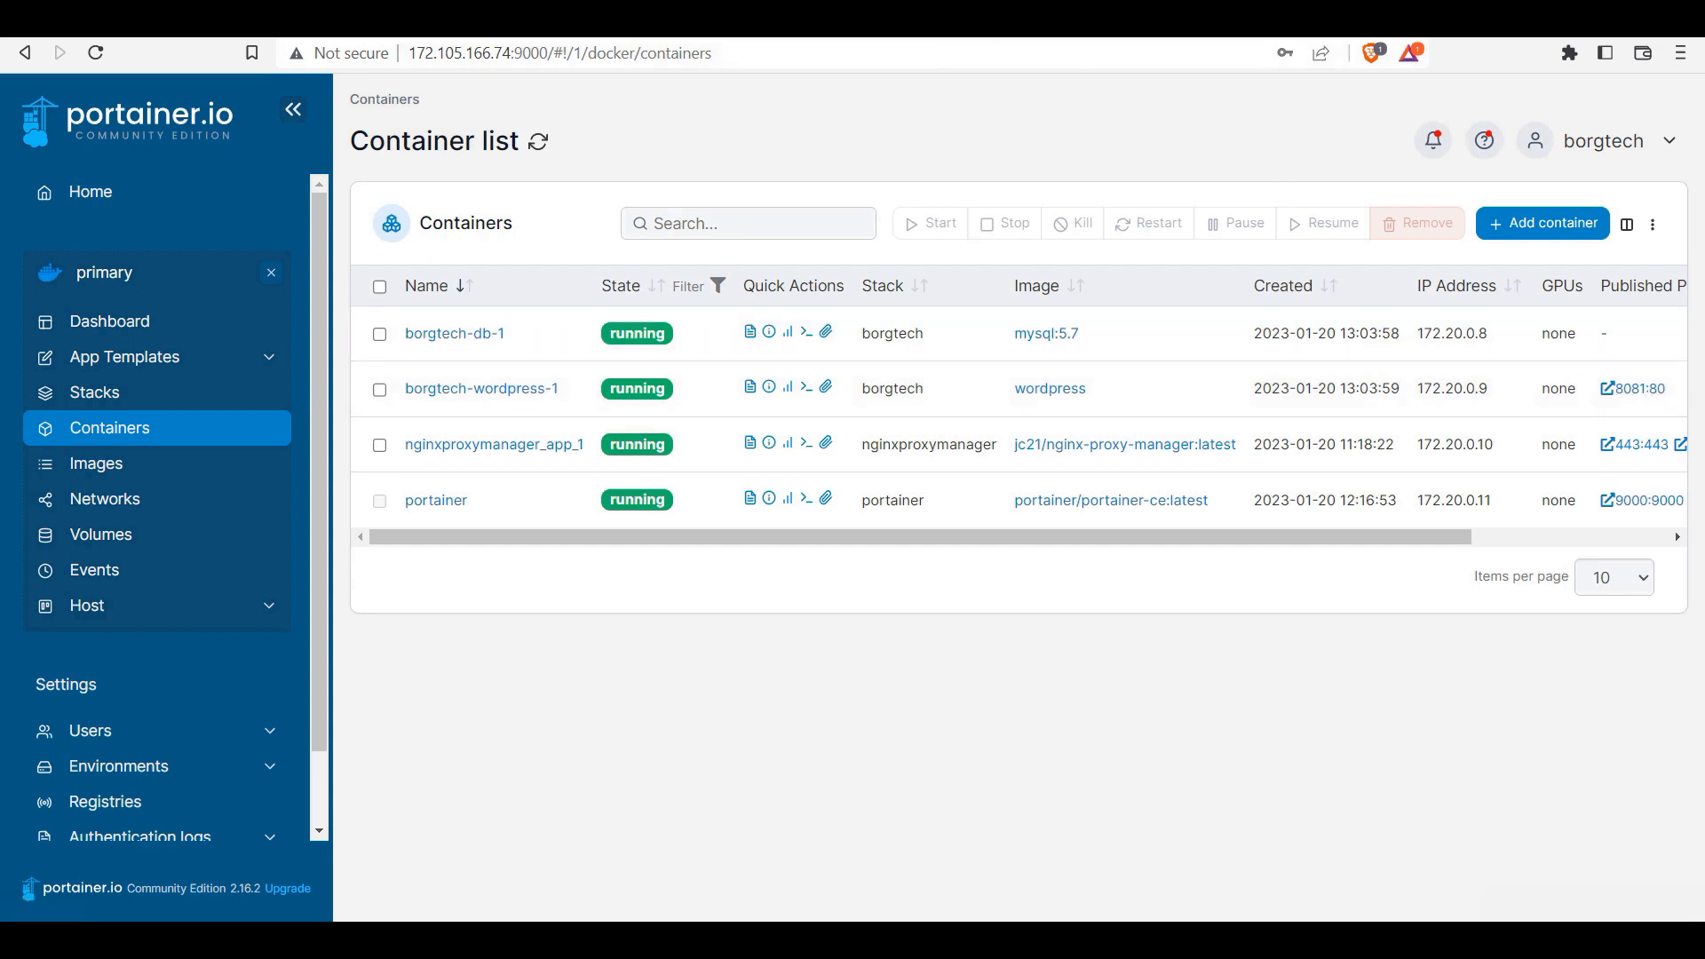
left_click(1093, 38)
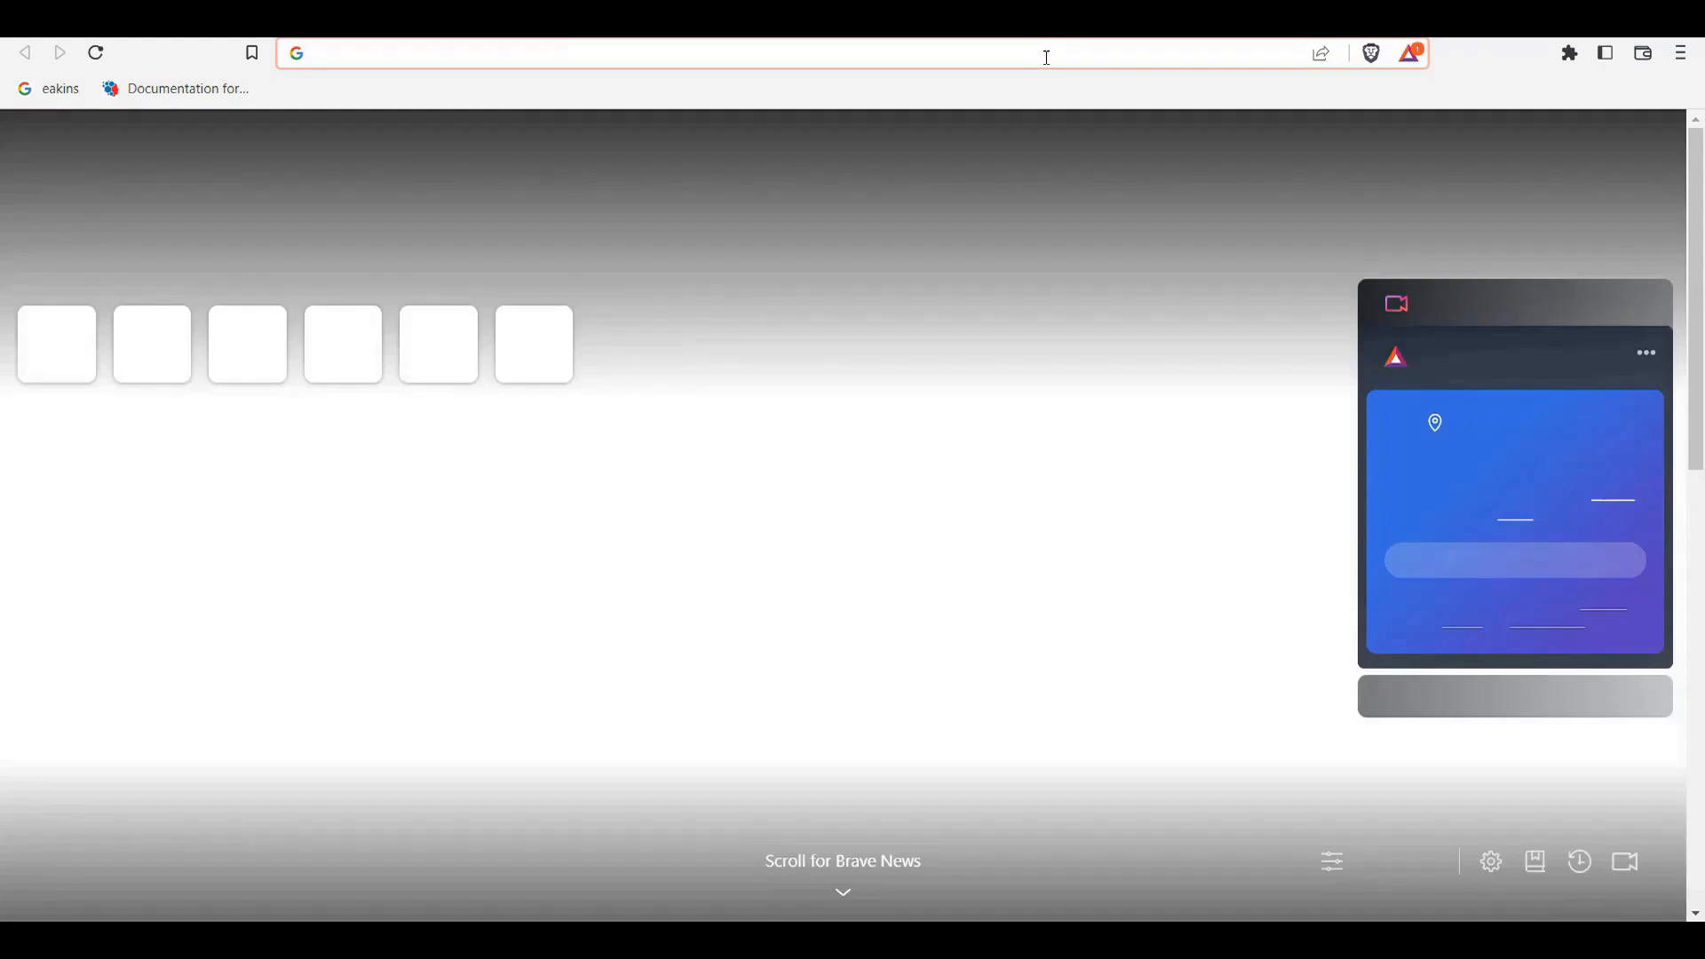
Step: Load the Borgtech Blog at 172.105.166.74:8081, then go back to the Nginx Proxy Manager tab
type("http://172.105.166.74")
type(":")
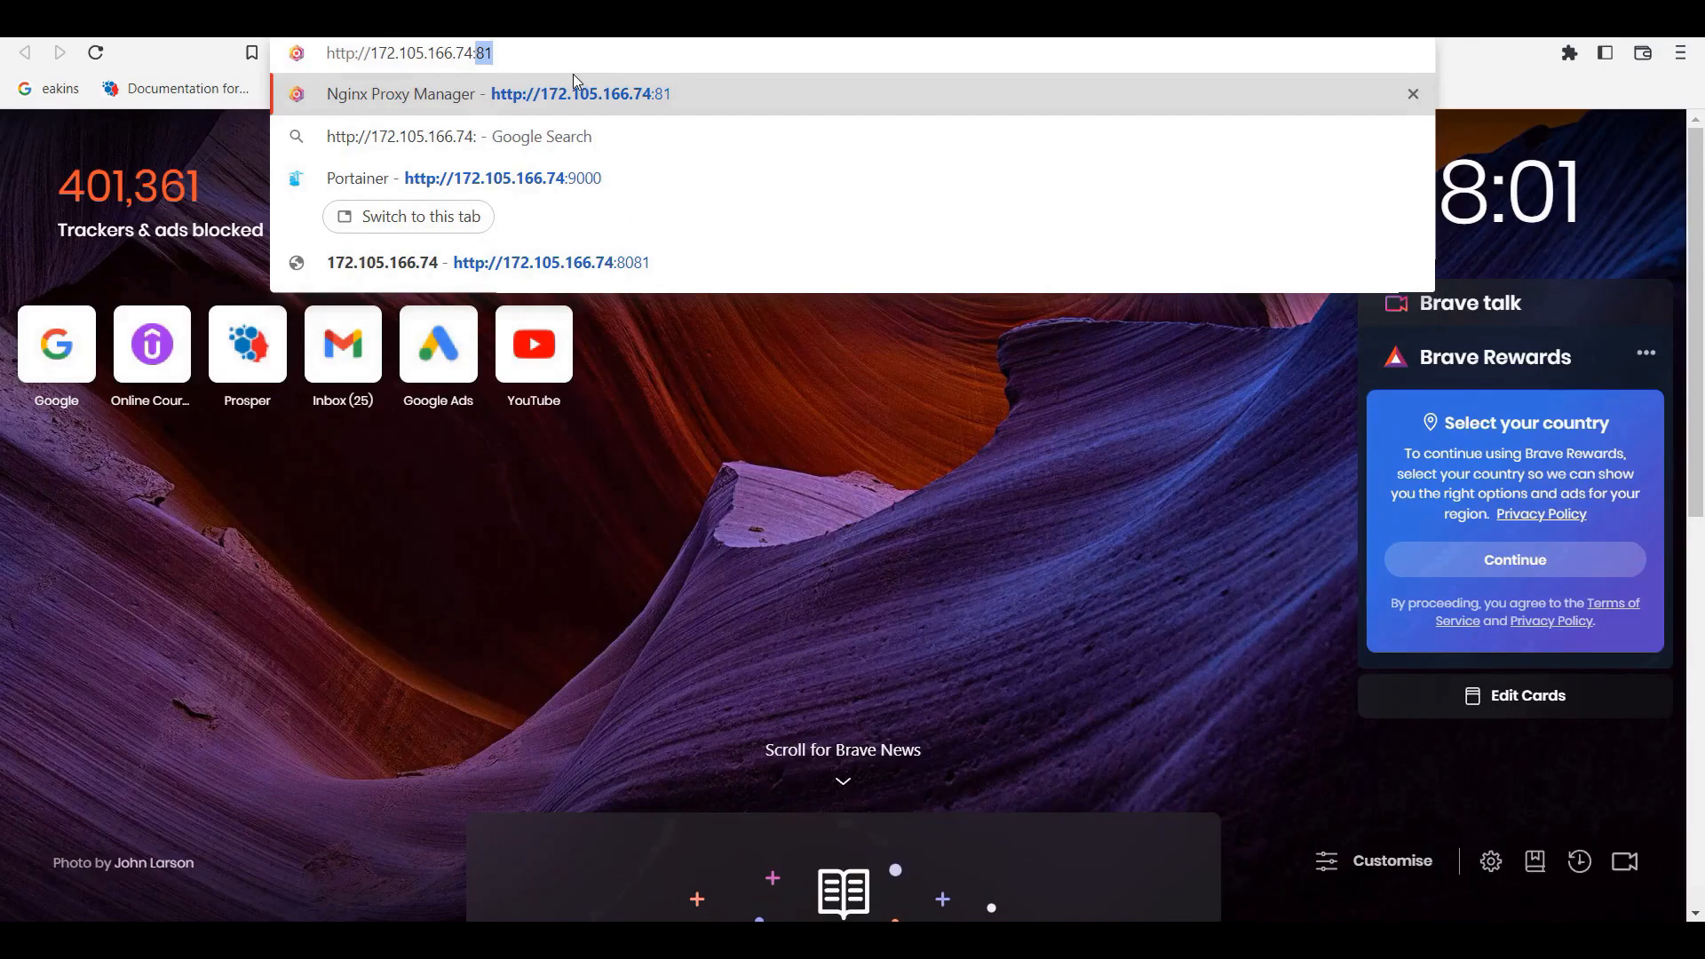
left_click(669, 264)
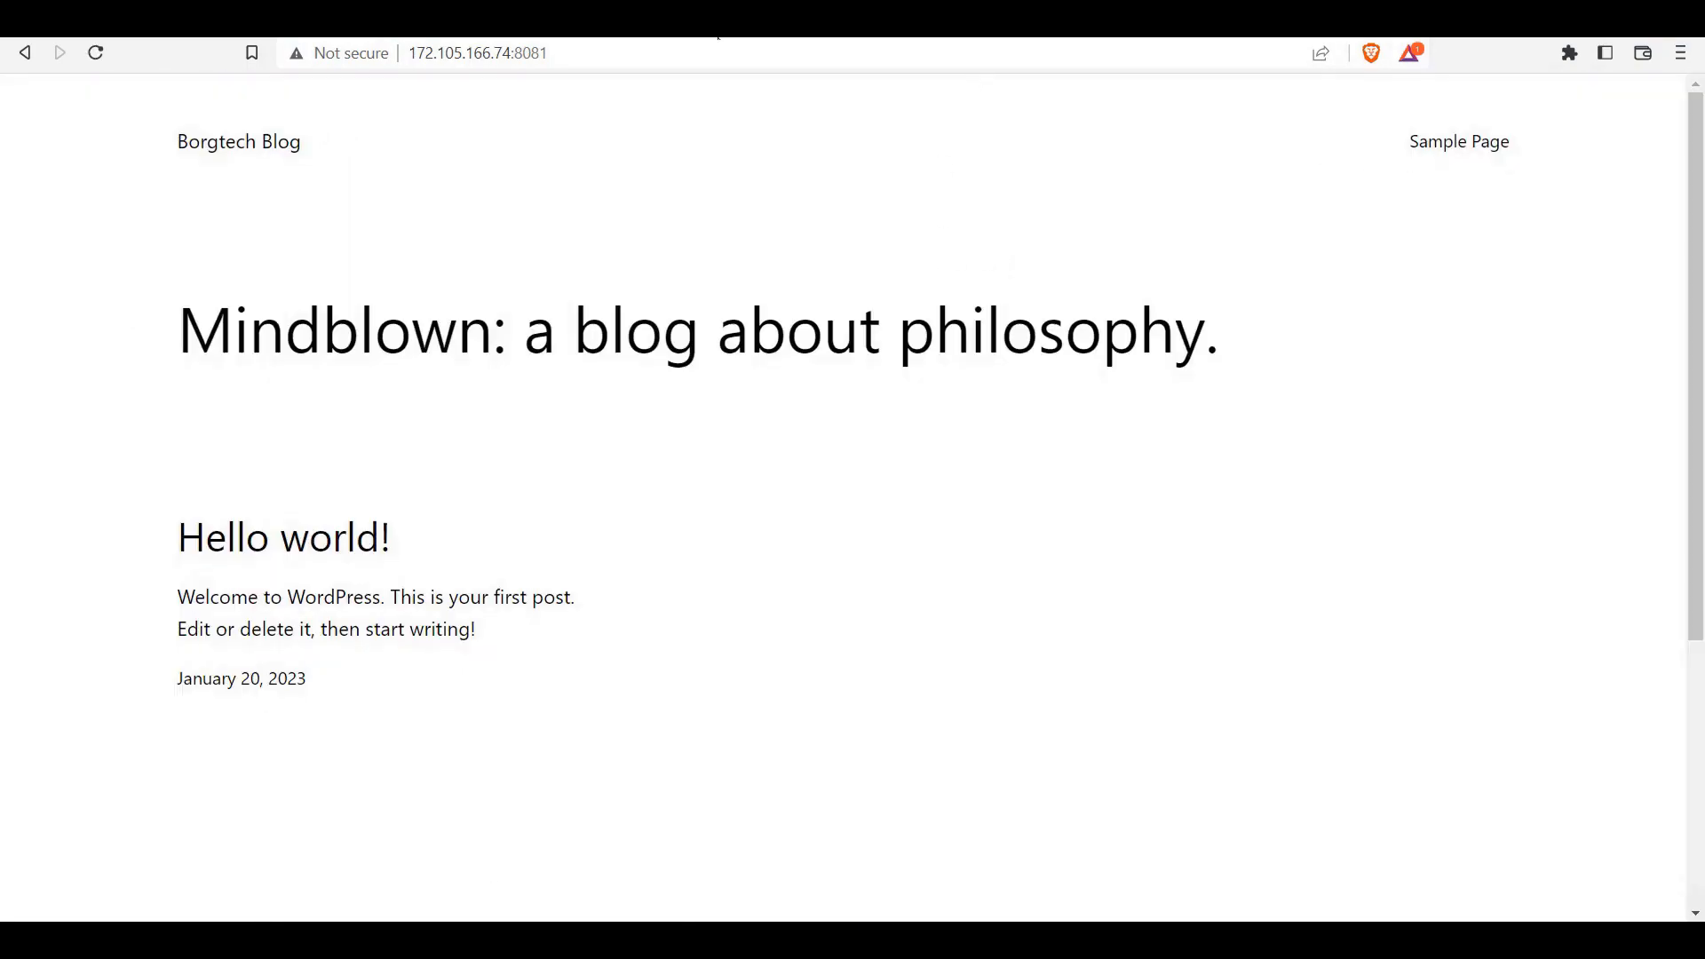
left_click(650, 35)
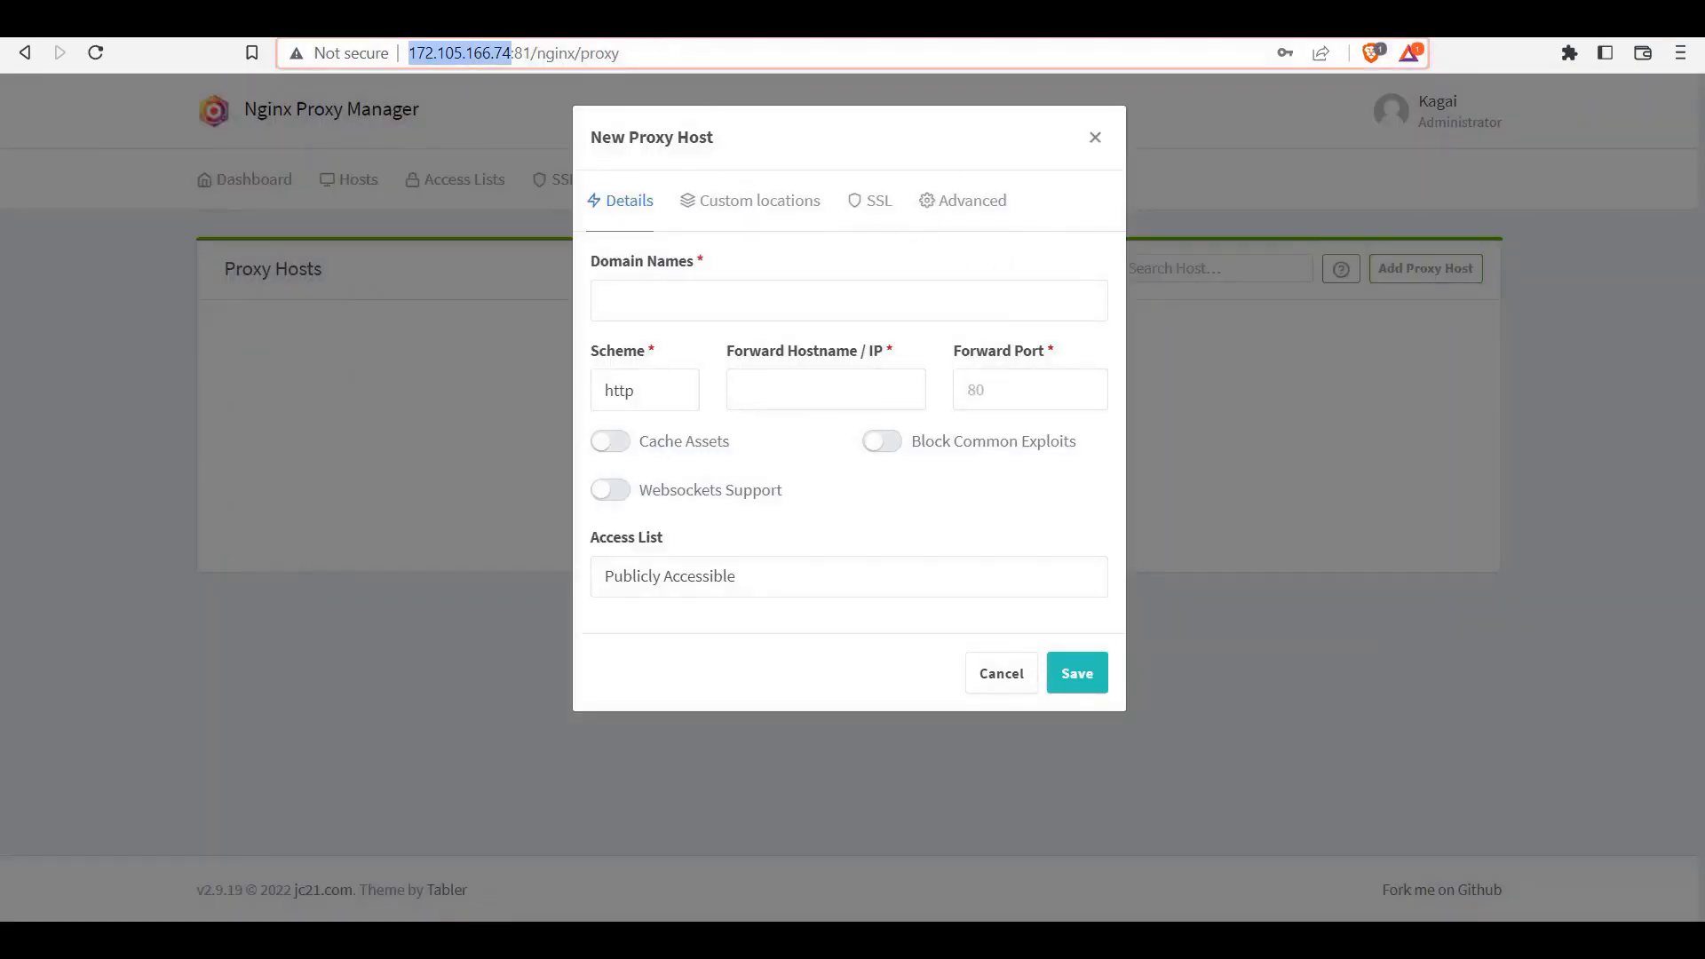
Step: Copy the wordpress container IP 172.20.0.9 from Portainer into the Forward Hostname/IP field
left_click(924, 36)
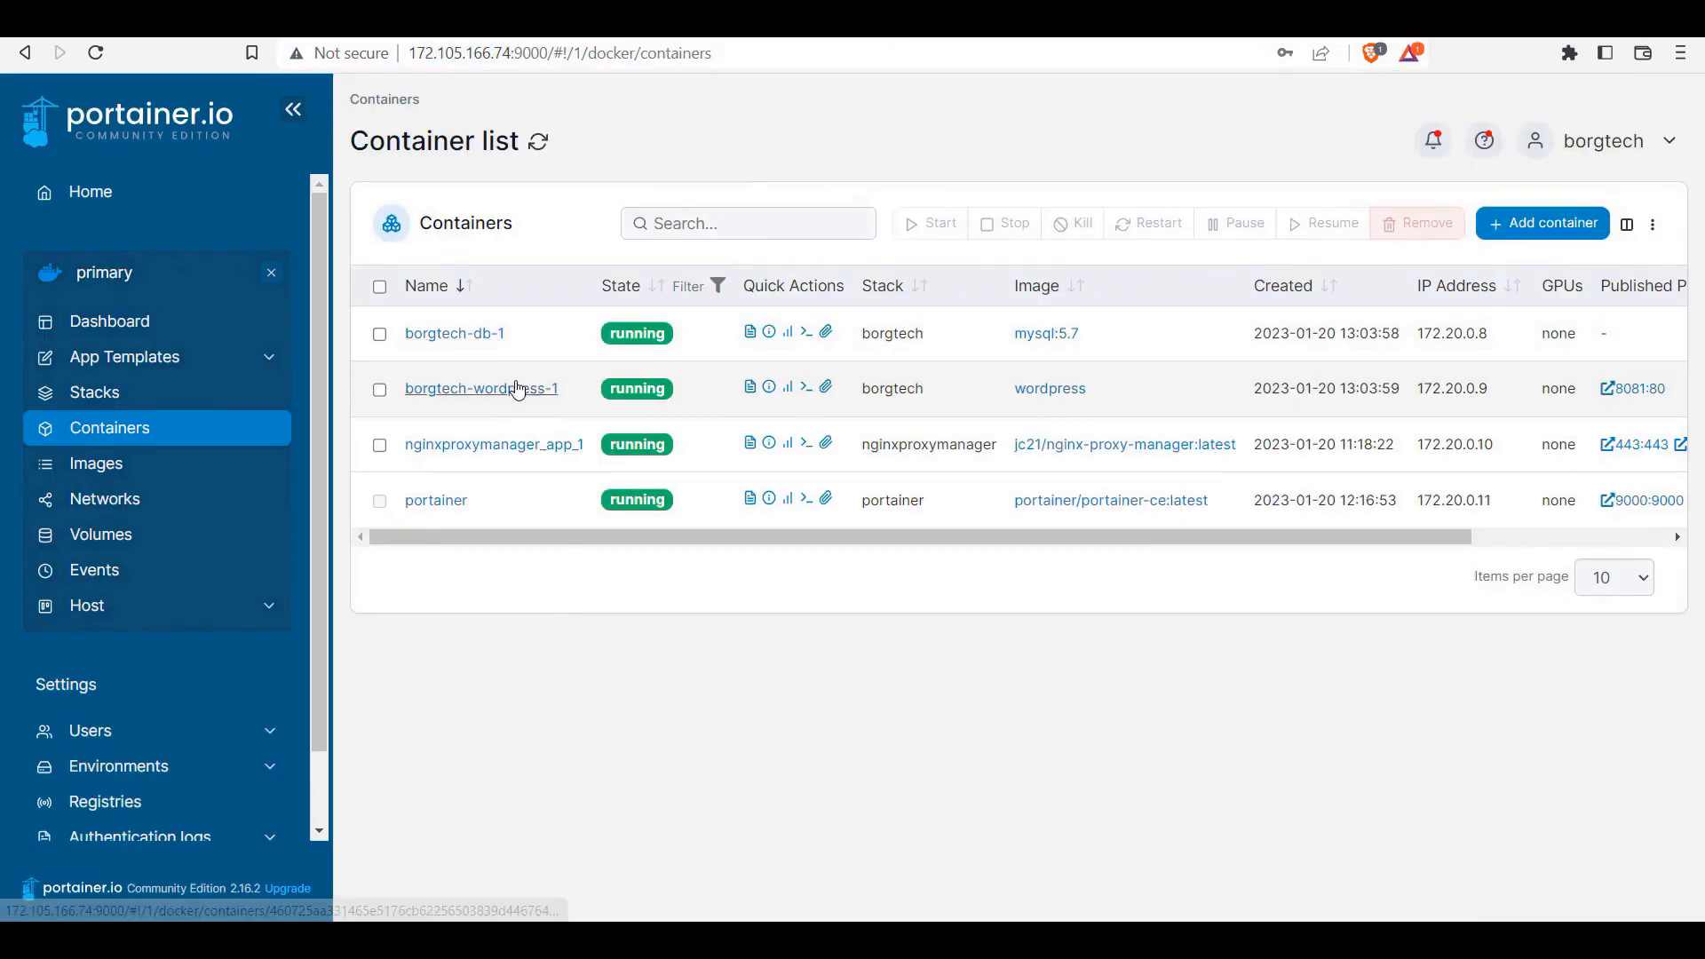
left_click_drag(1489, 388, 1410, 387)
right_click(1421, 382)
left_click(1466, 391)
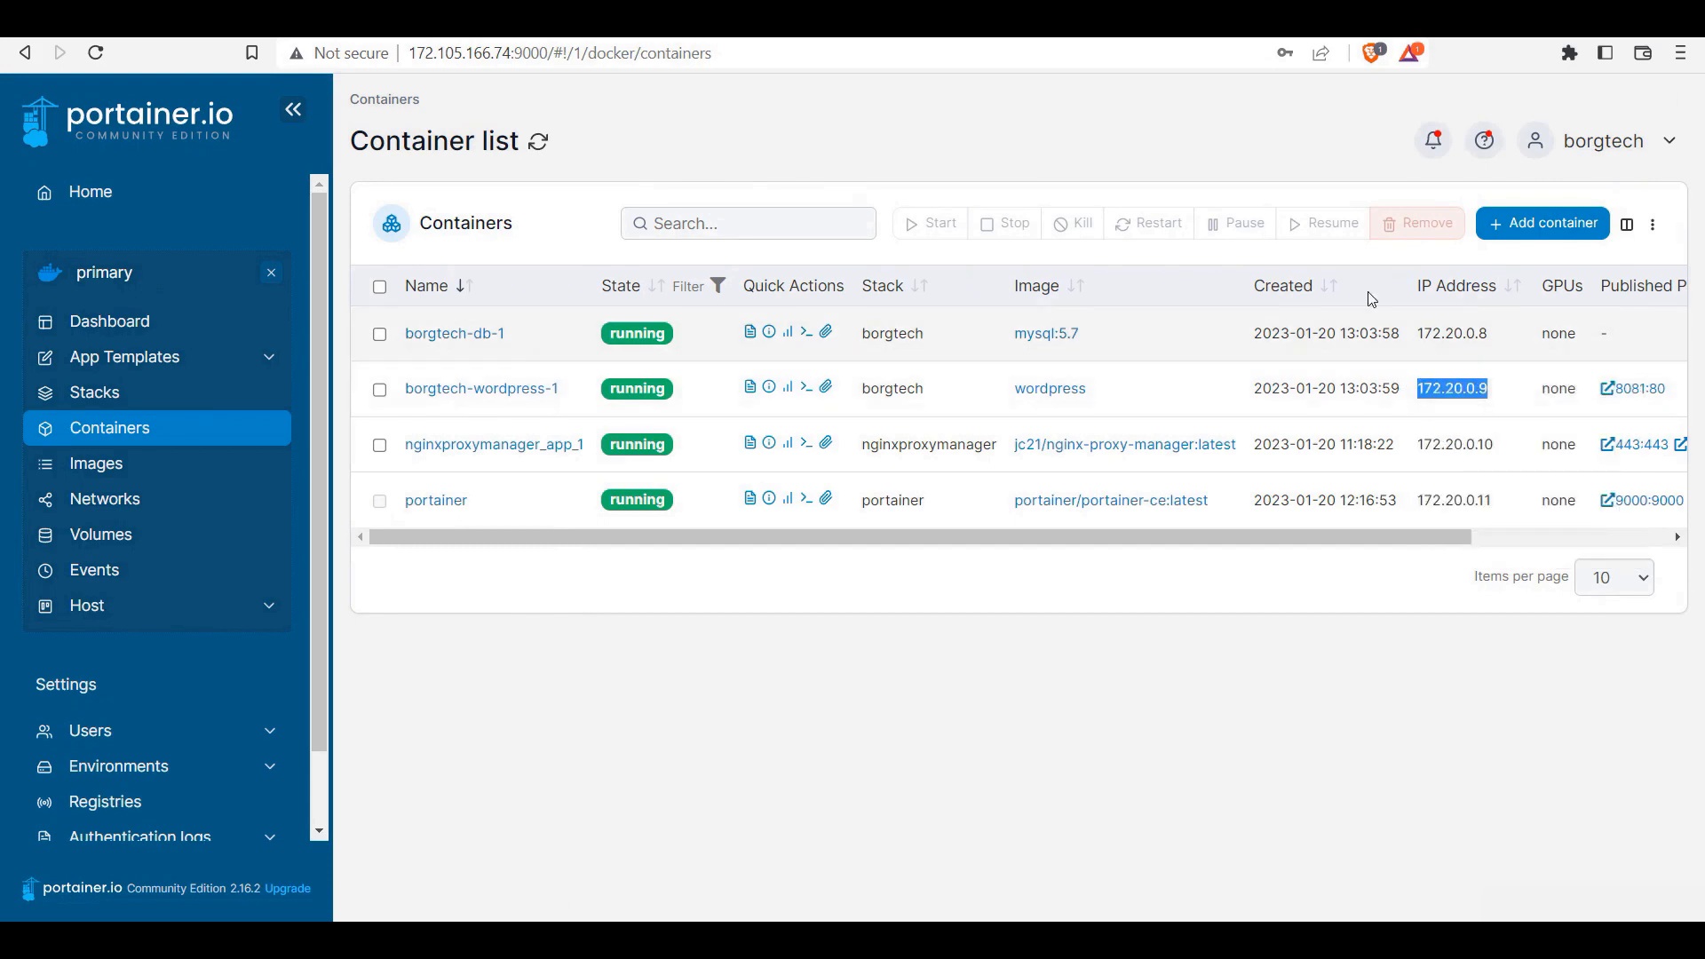
left_click(609, 36)
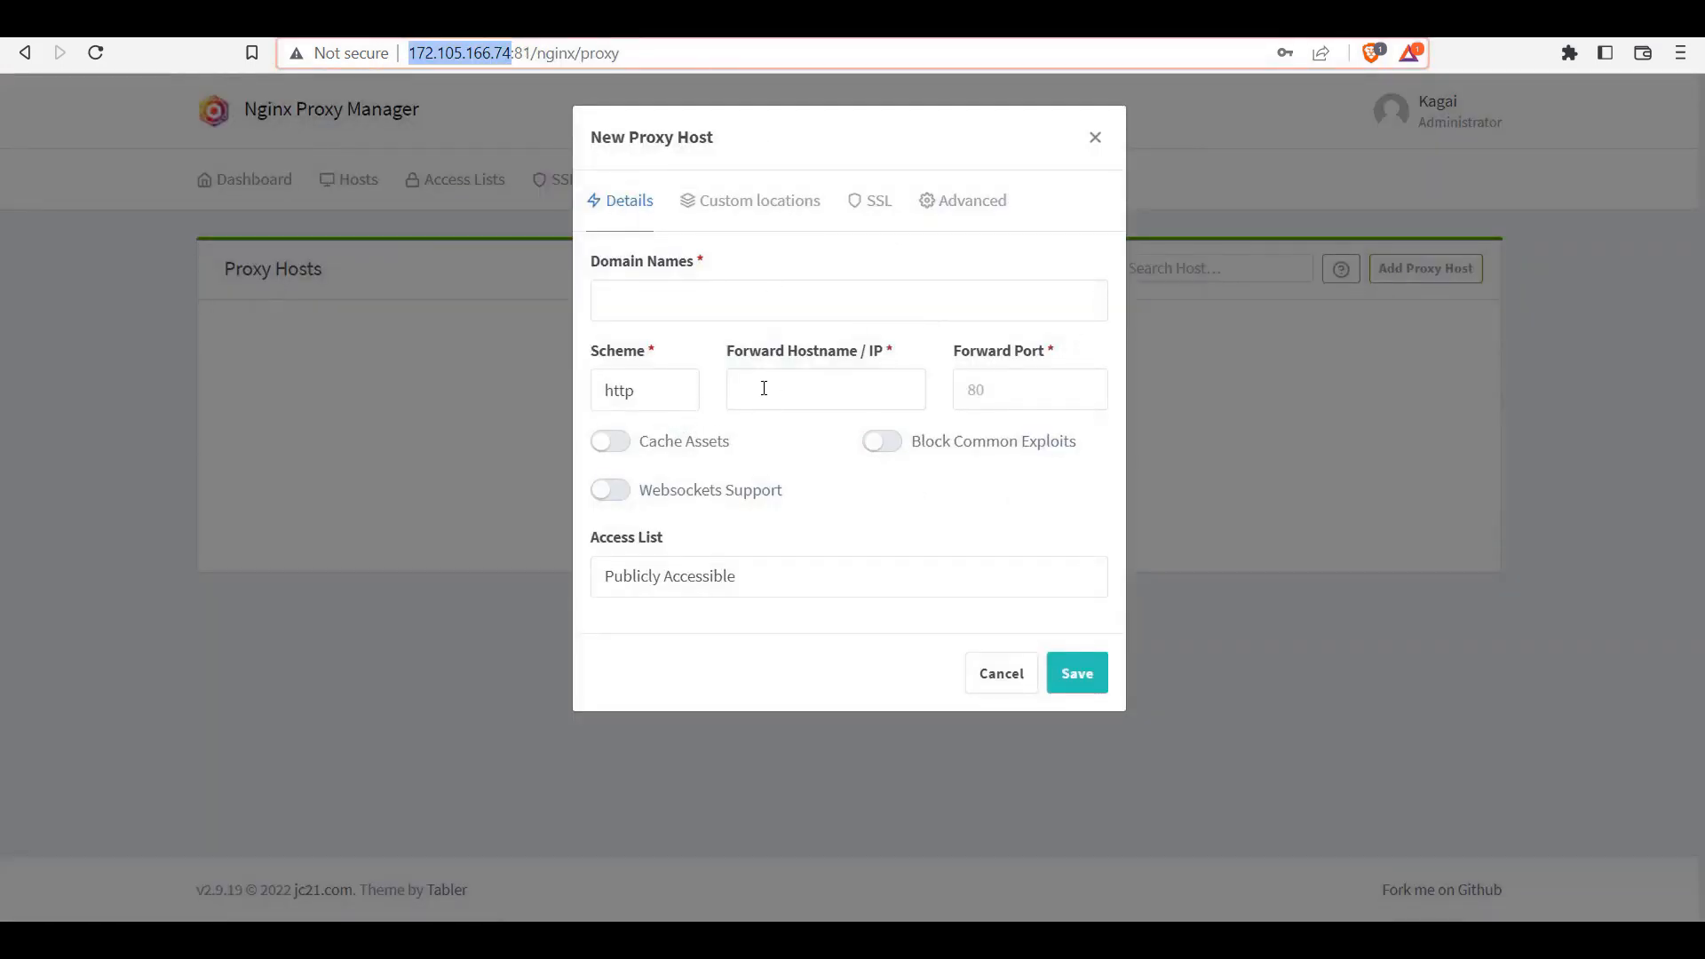
left_click(794, 388)
key("ctrl+v")
Step: Enter solid-future.com, forward port 80, and enable caching, exploit blocking and websockets
left_click(689, 307)
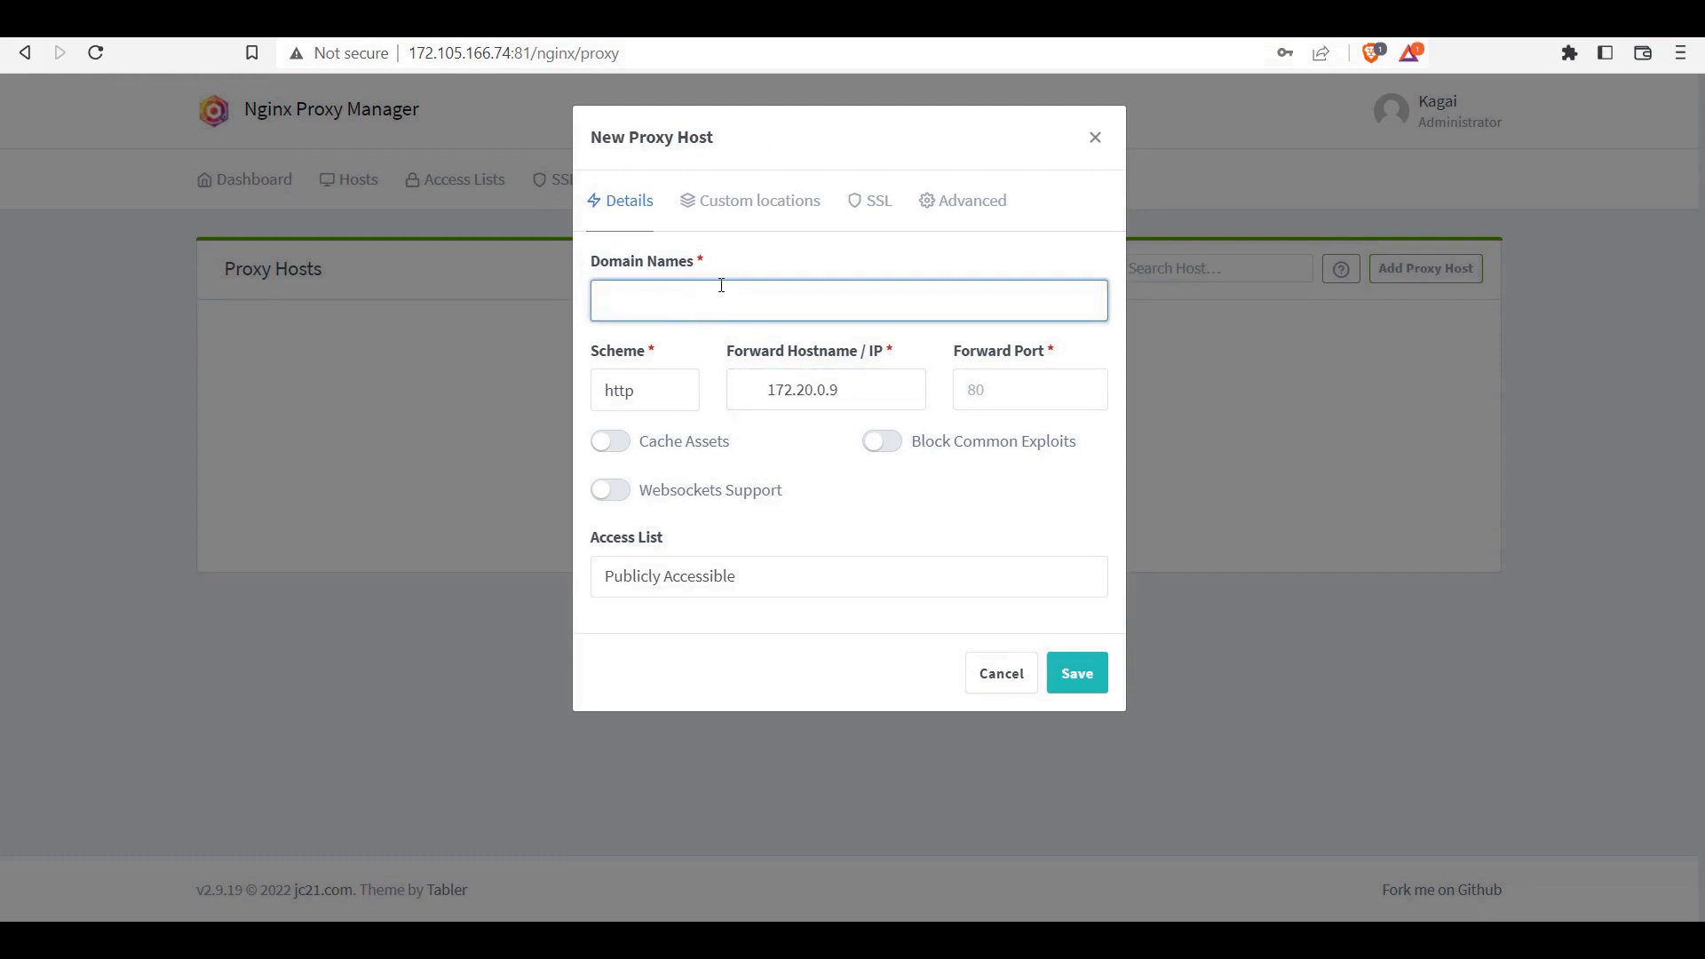
type("solid-fut")
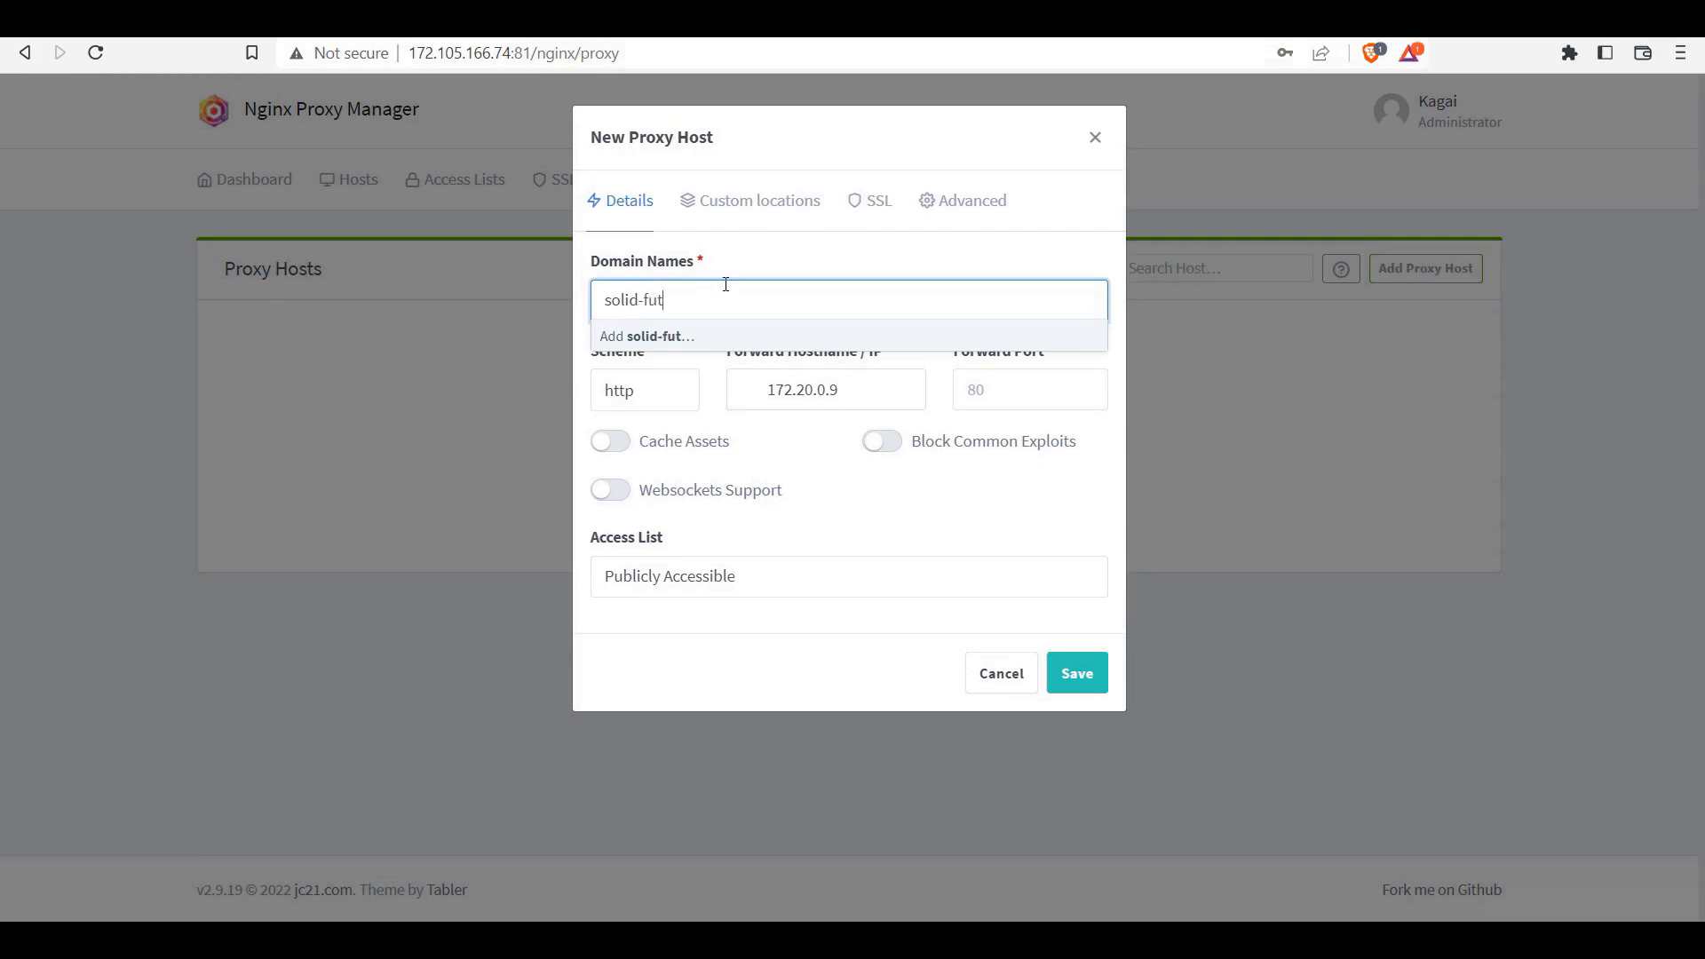
type("ure.com")
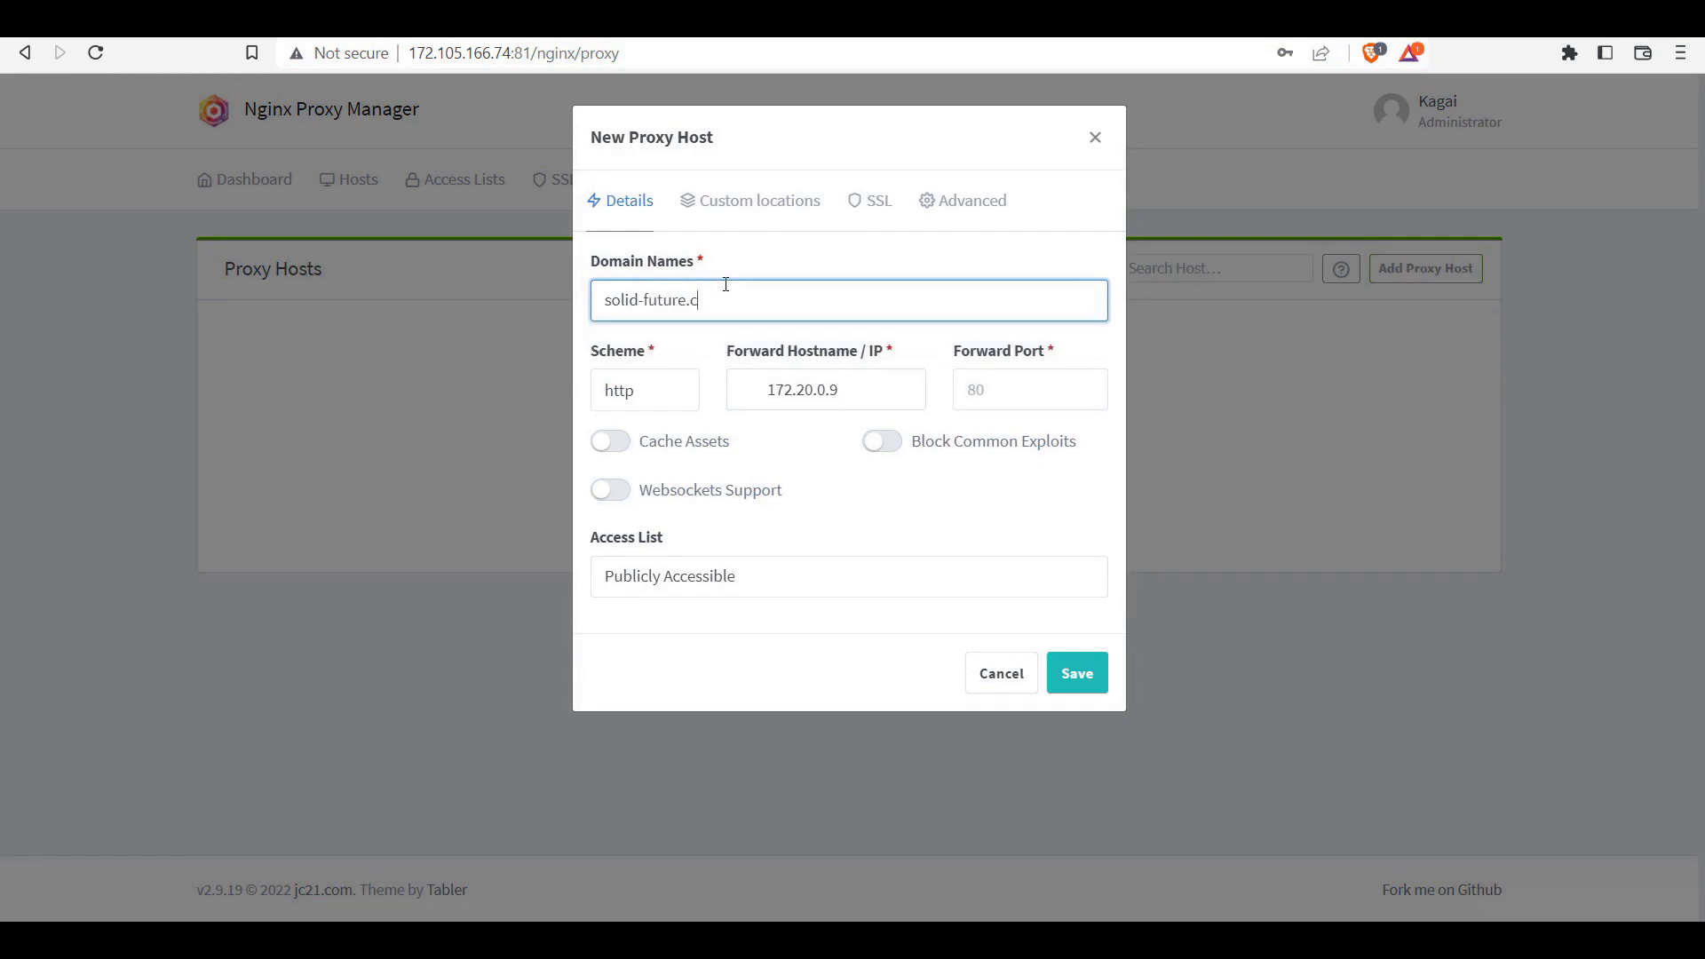
left_click(997, 387)
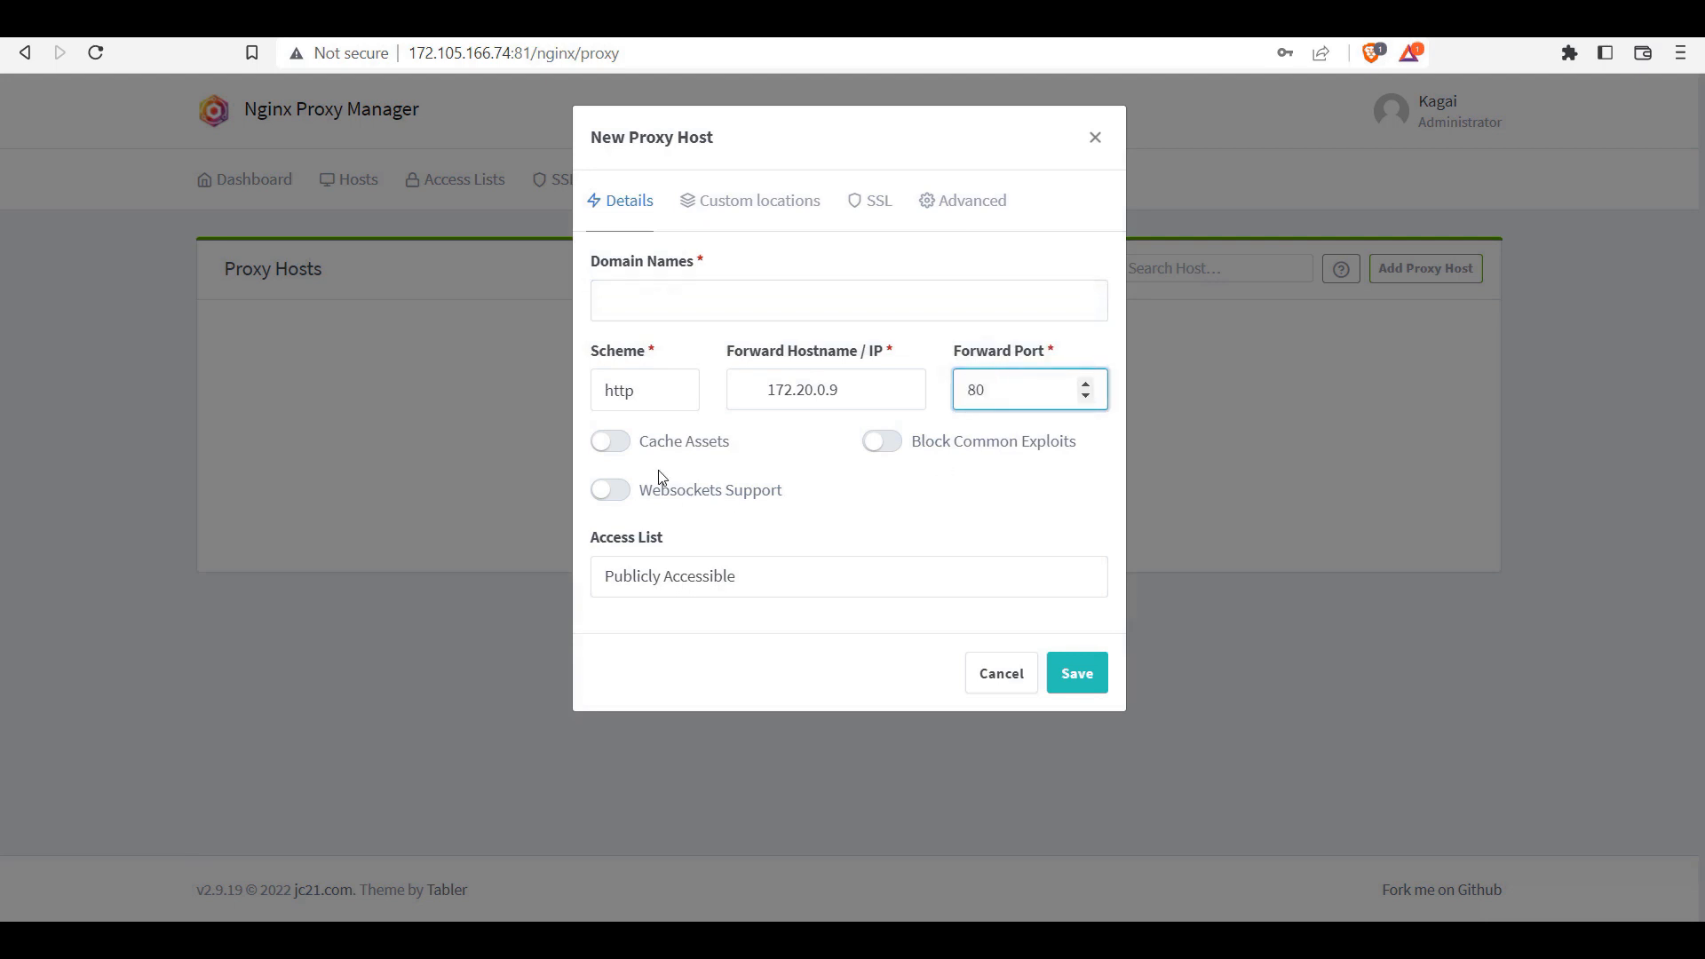
left_click(622, 444)
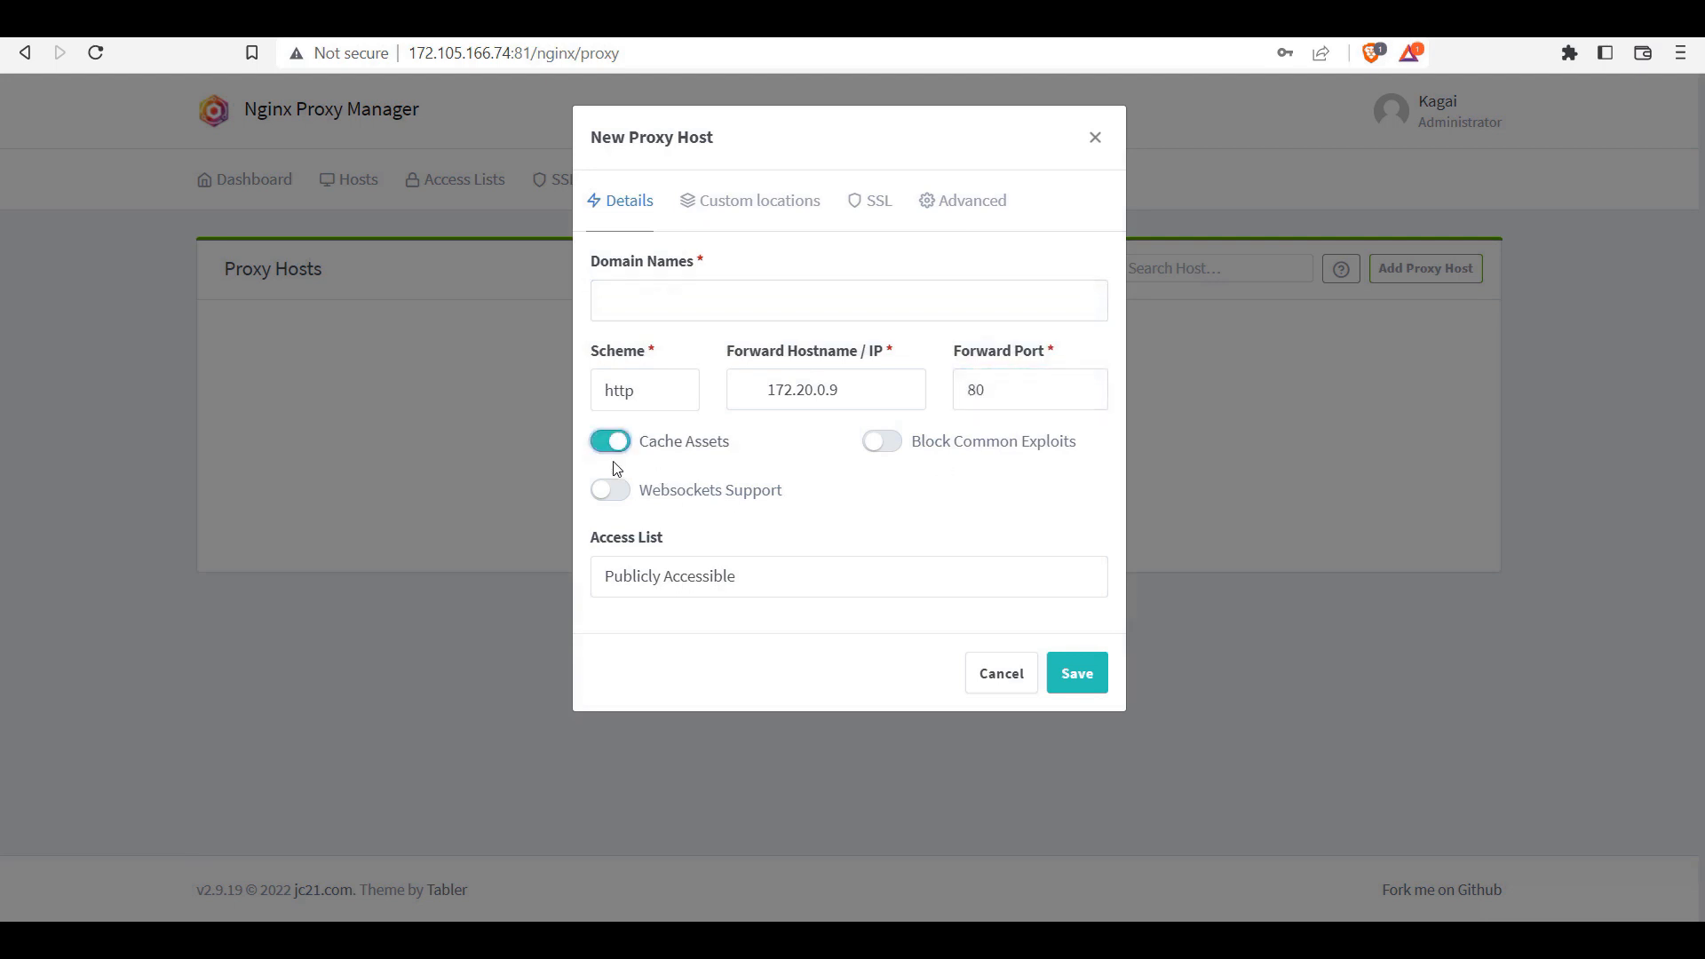
left_click(619, 494)
left_click(898, 449)
left_click(673, 302)
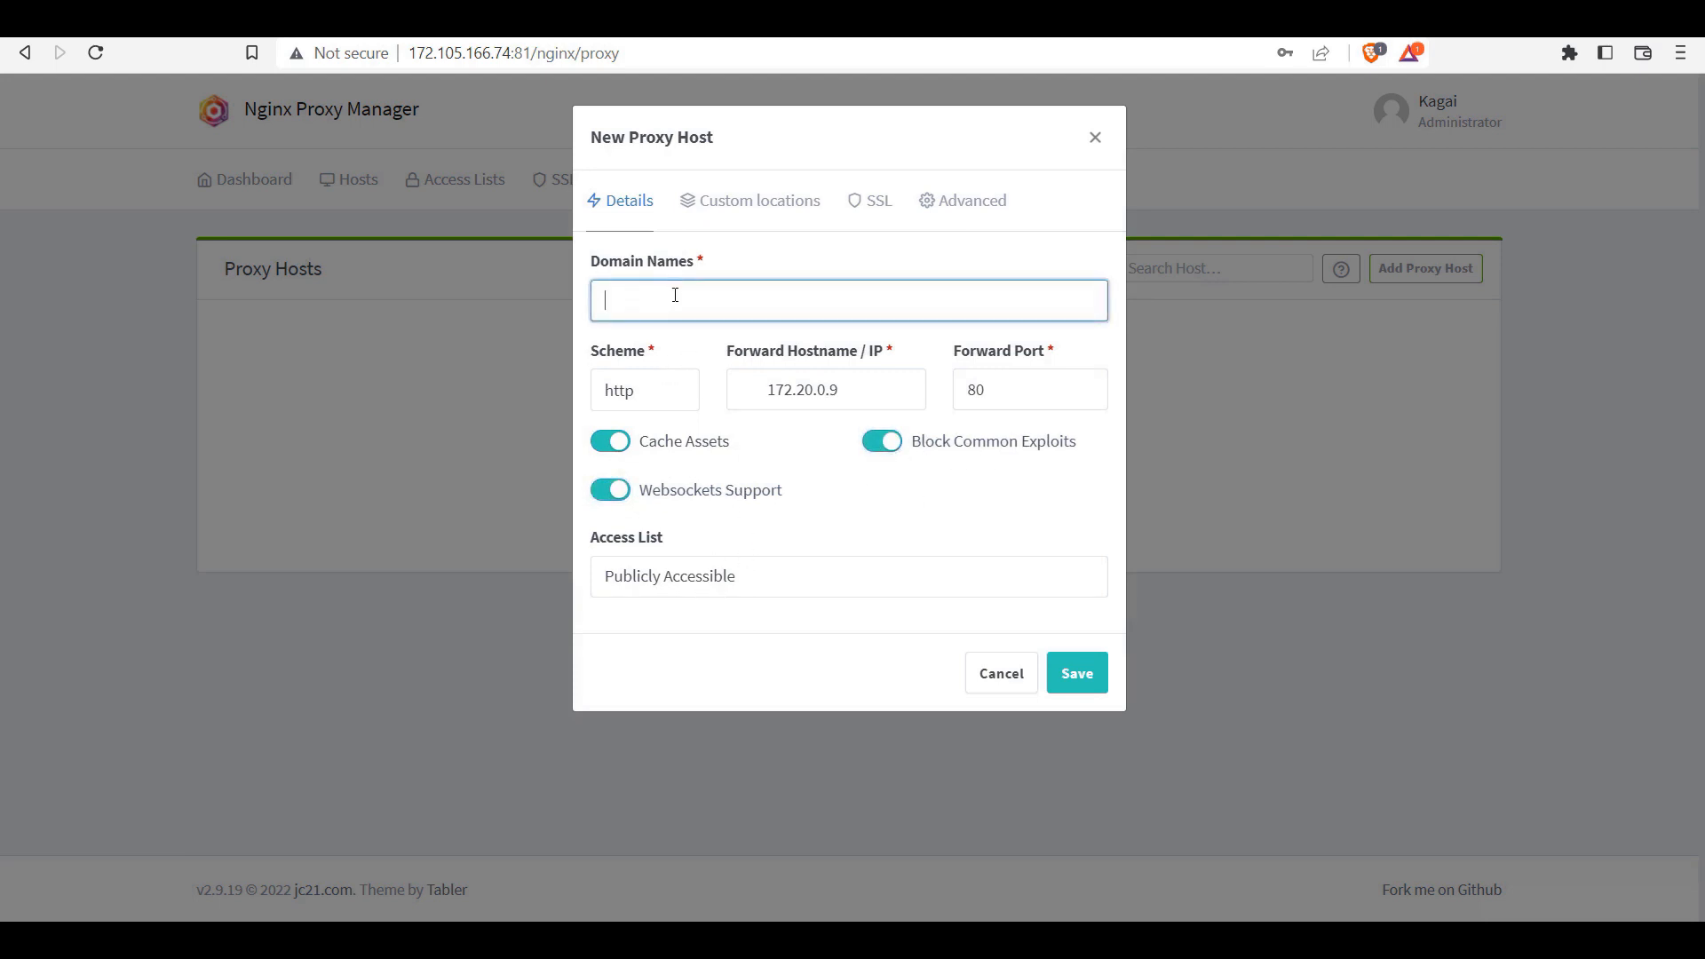
type("solid-futur")
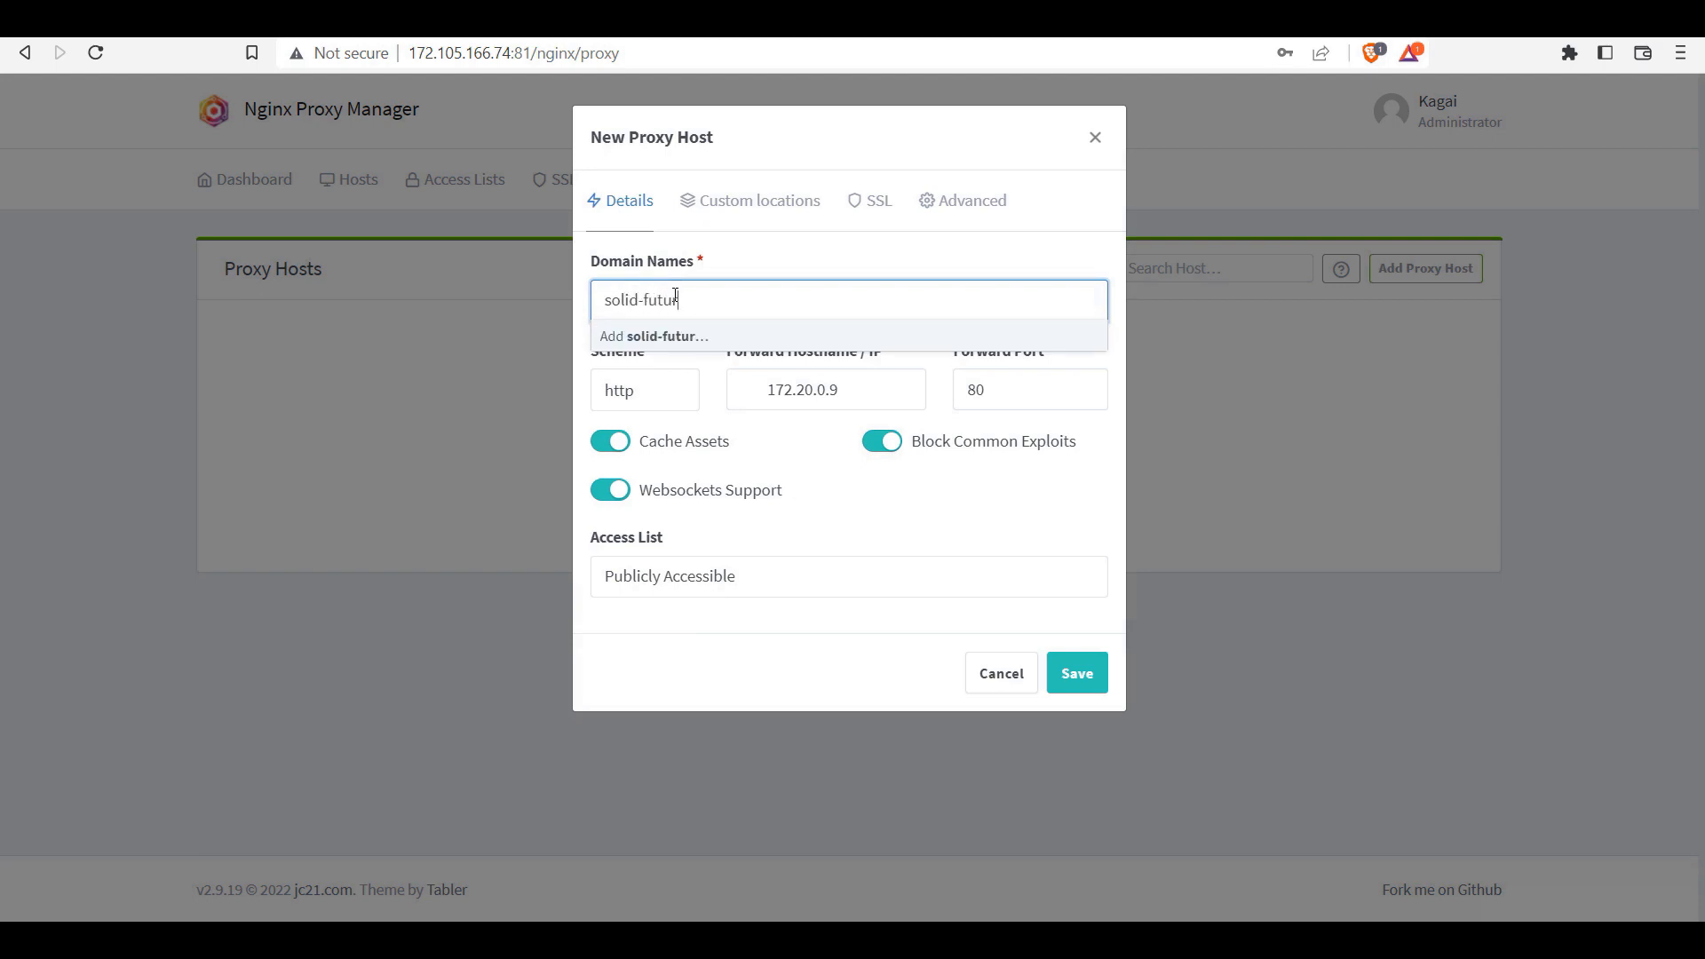
type("e.com")
key("Return")
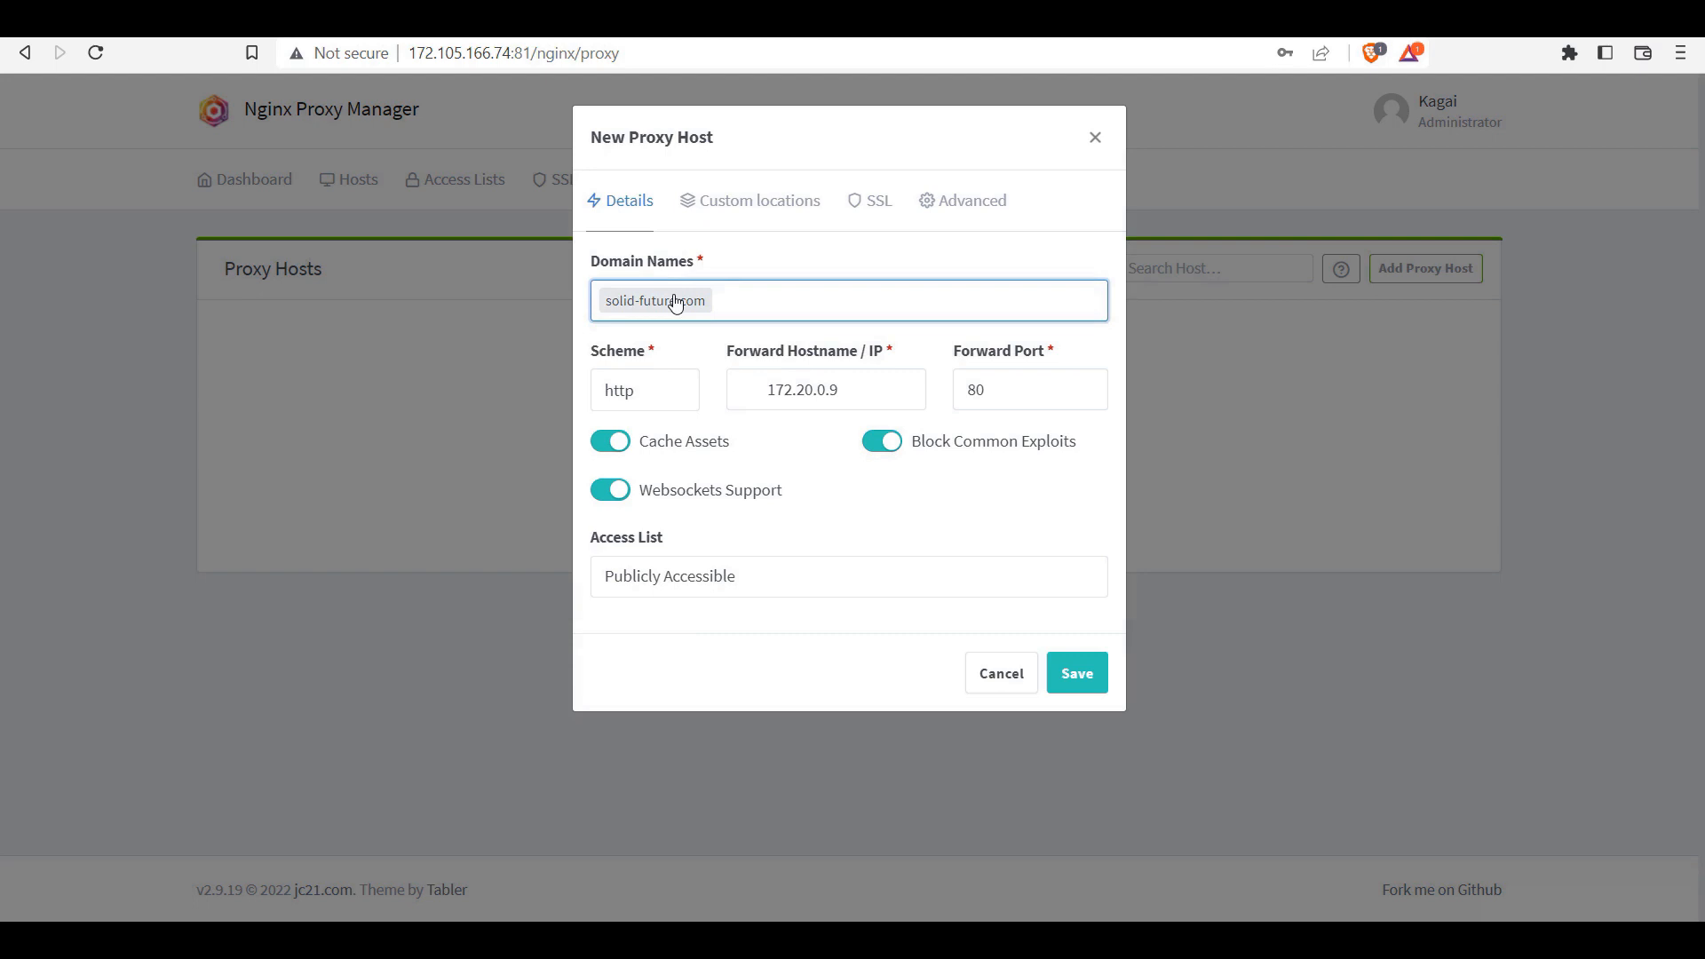
Step: Choose a new Let's Encrypt certificate with Force SSL, then close the form unsaved
left_click(871, 201)
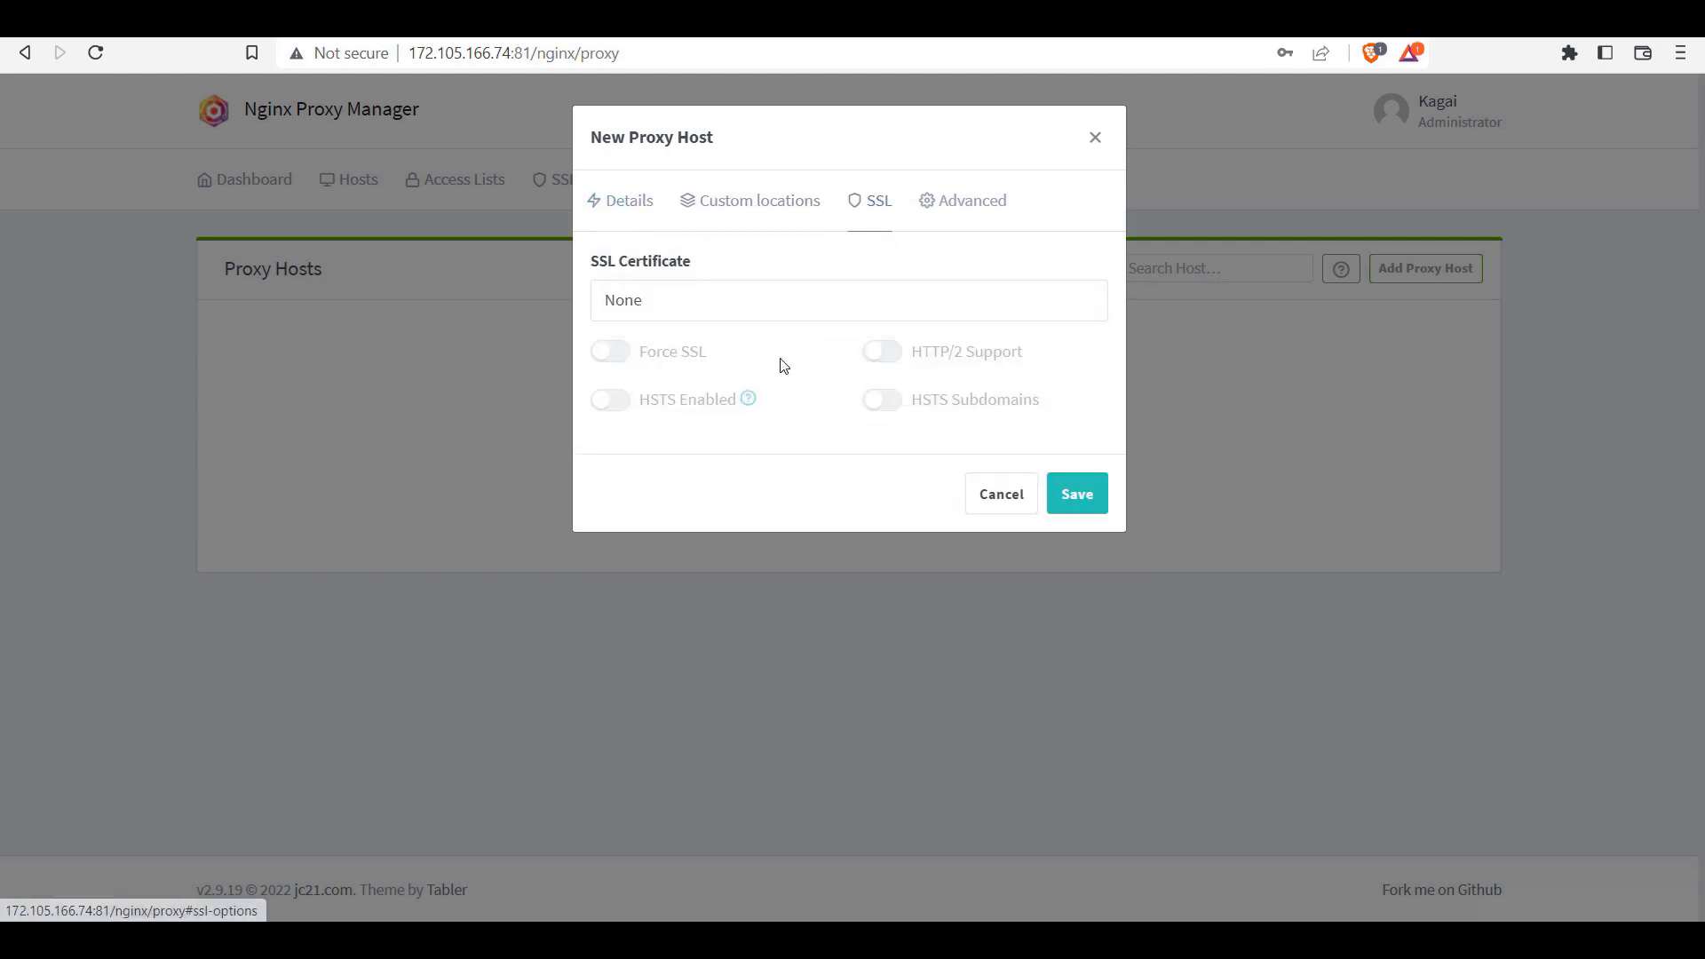
left_click(702, 310)
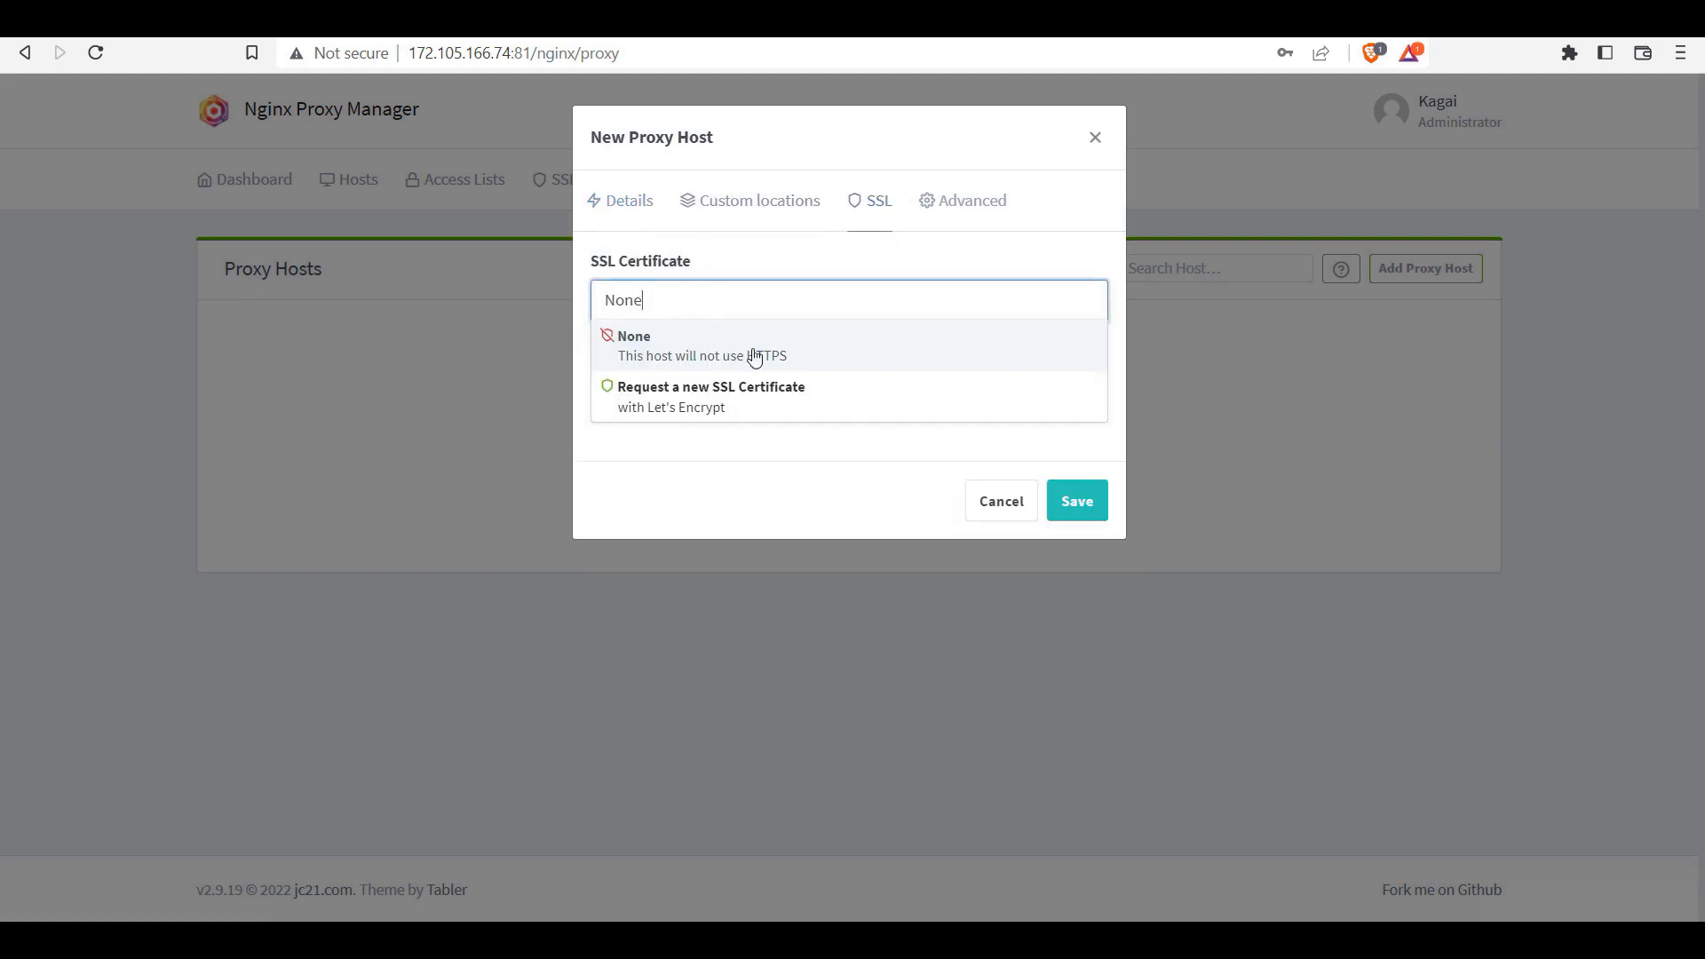
left_click(693, 400)
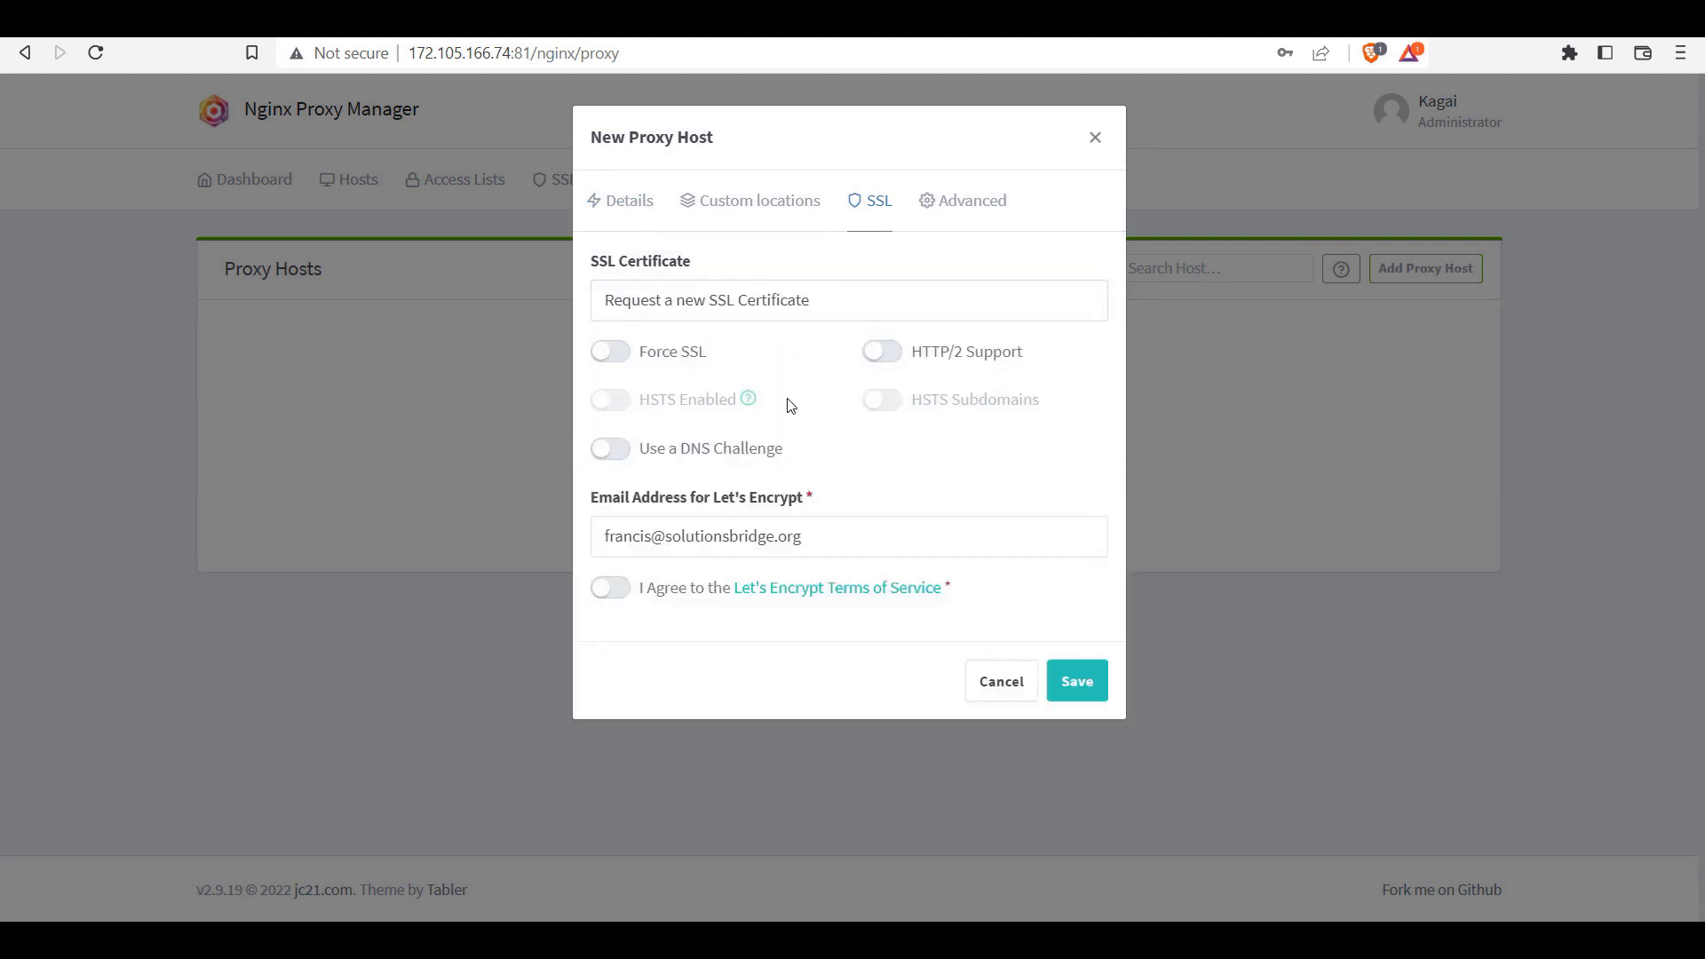
left_click(622, 353)
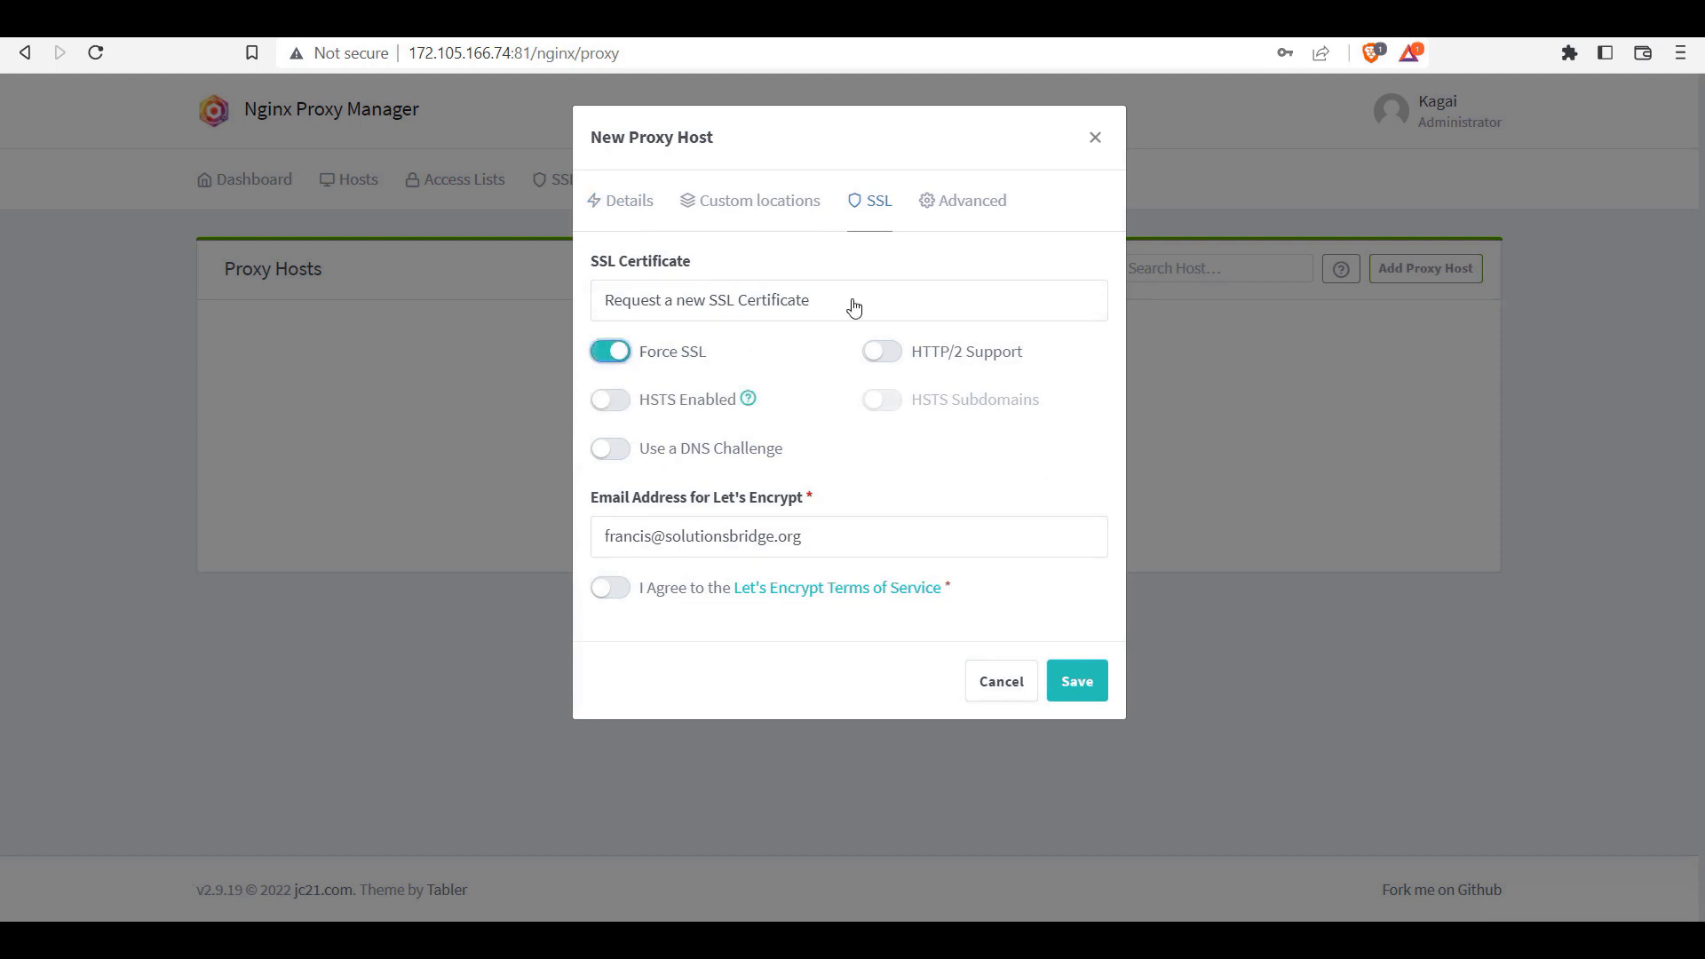
left_click(1096, 140)
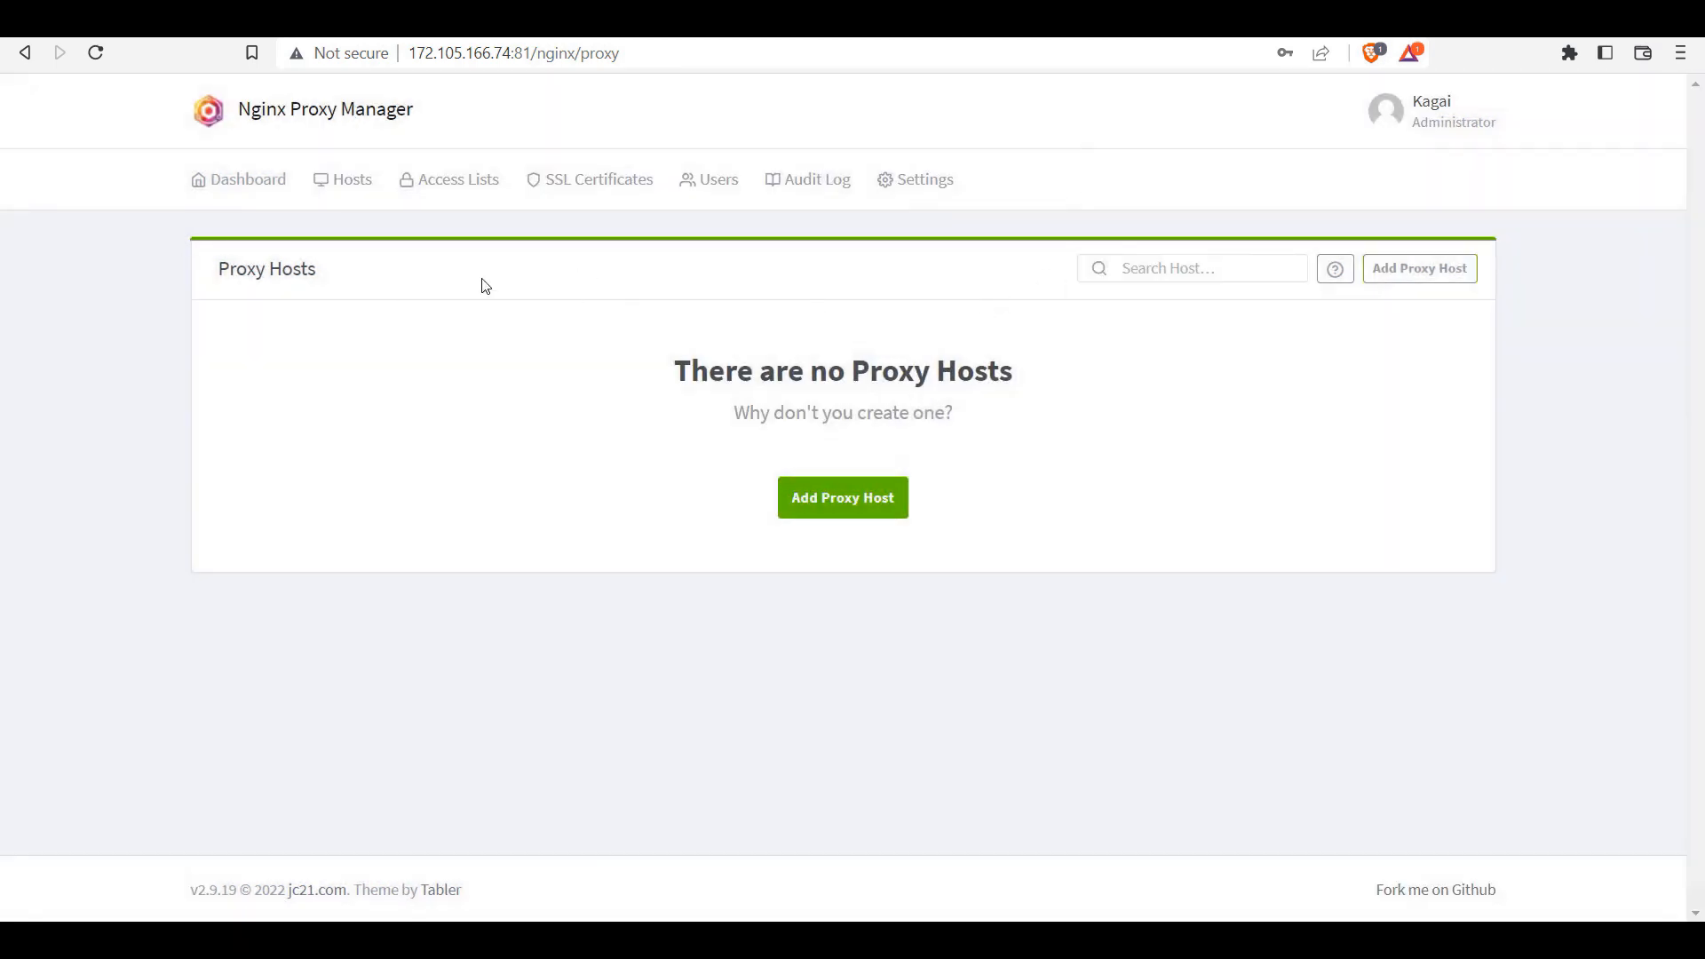
left_click(364, 200)
Step: Request a Let's Encrypt certificate for solid-future.com from SSL Certificates, dismissing the failure
left_click(756, 322)
left_click(573, 183)
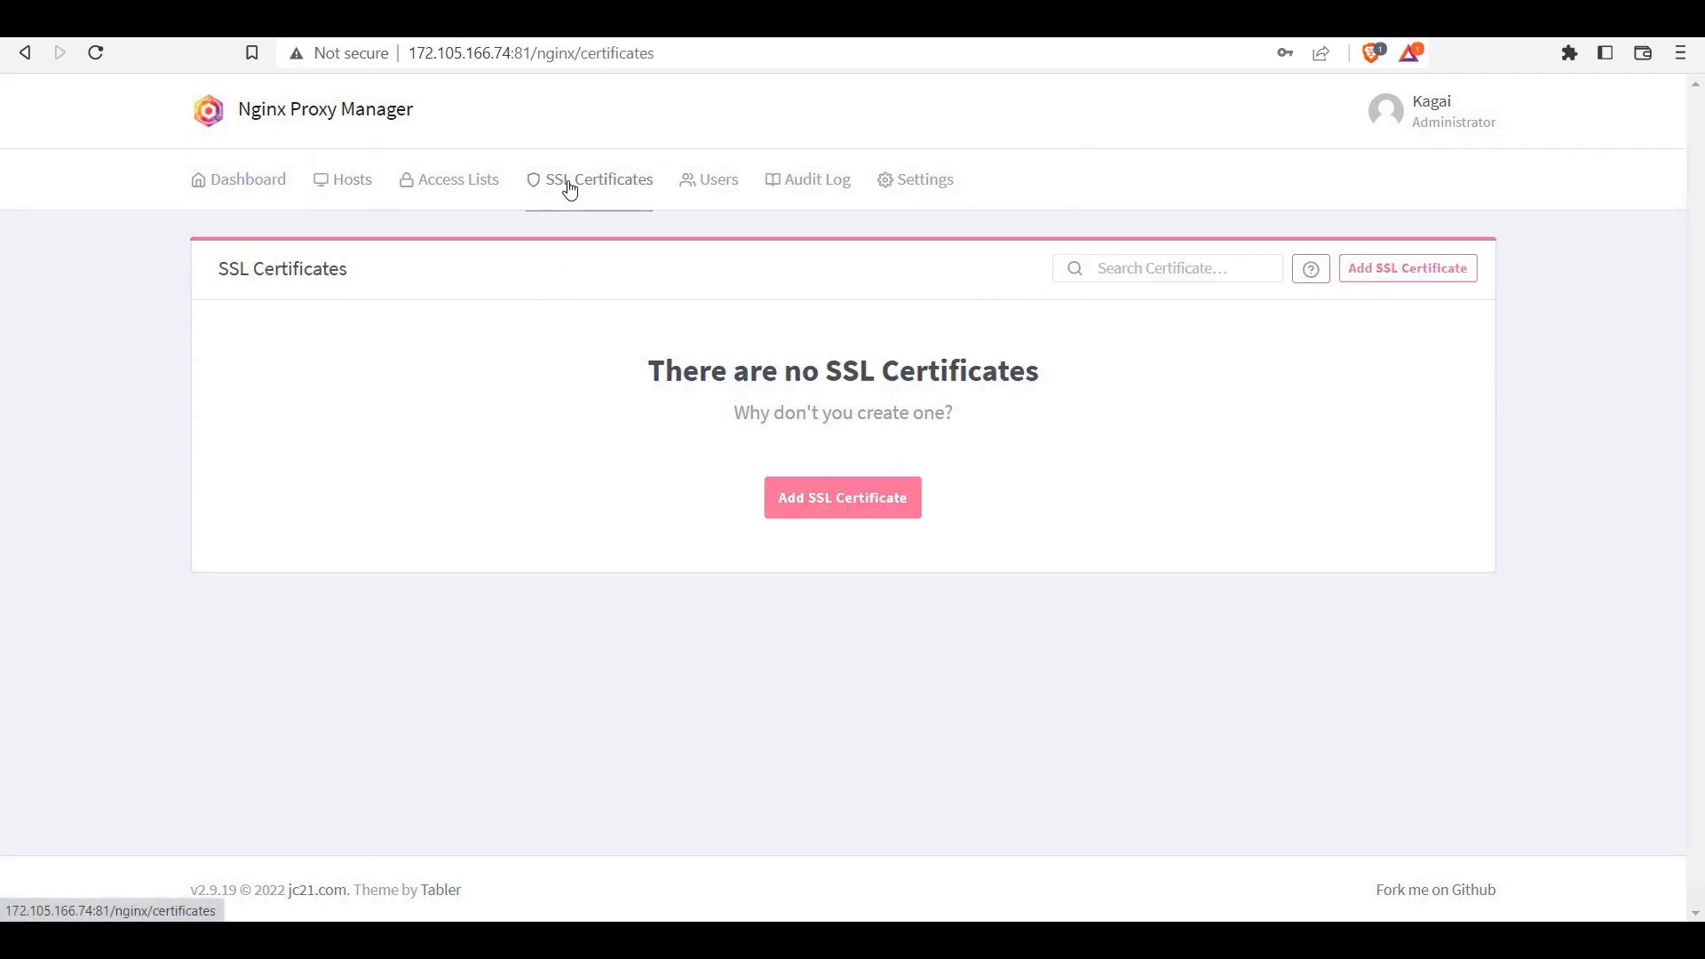
left_click(834, 495)
left_click(668, 238)
type("solid-f")
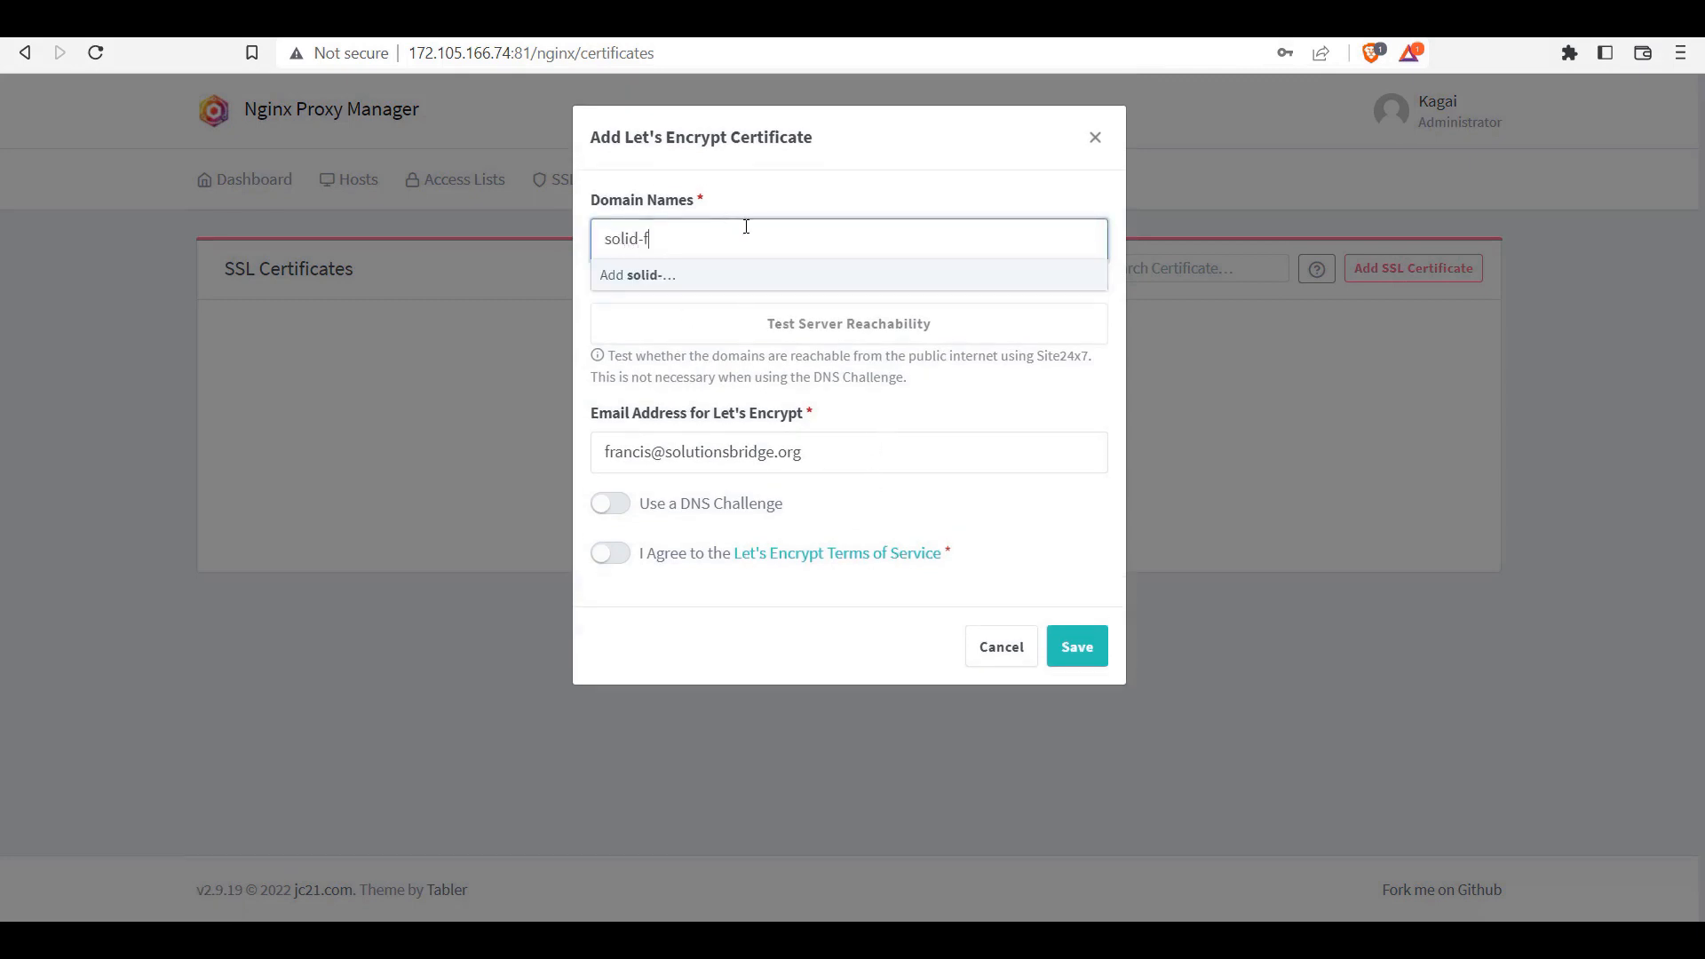
type("uture")
key("Return")
type("com")
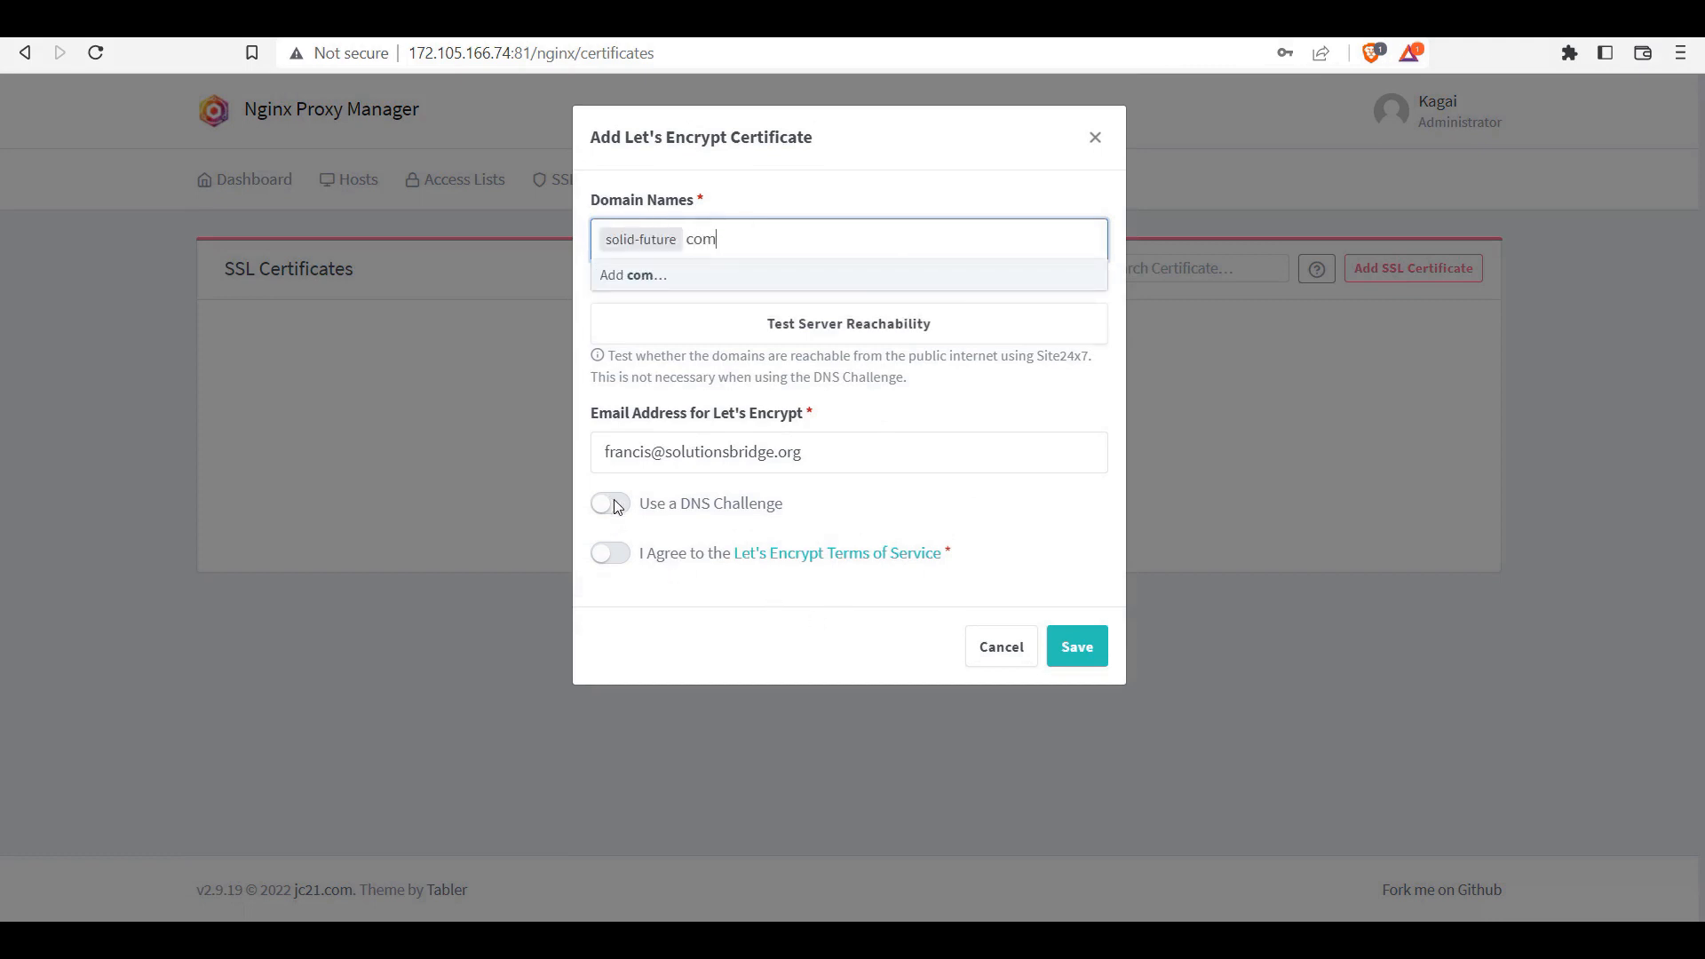
left_click(622, 552)
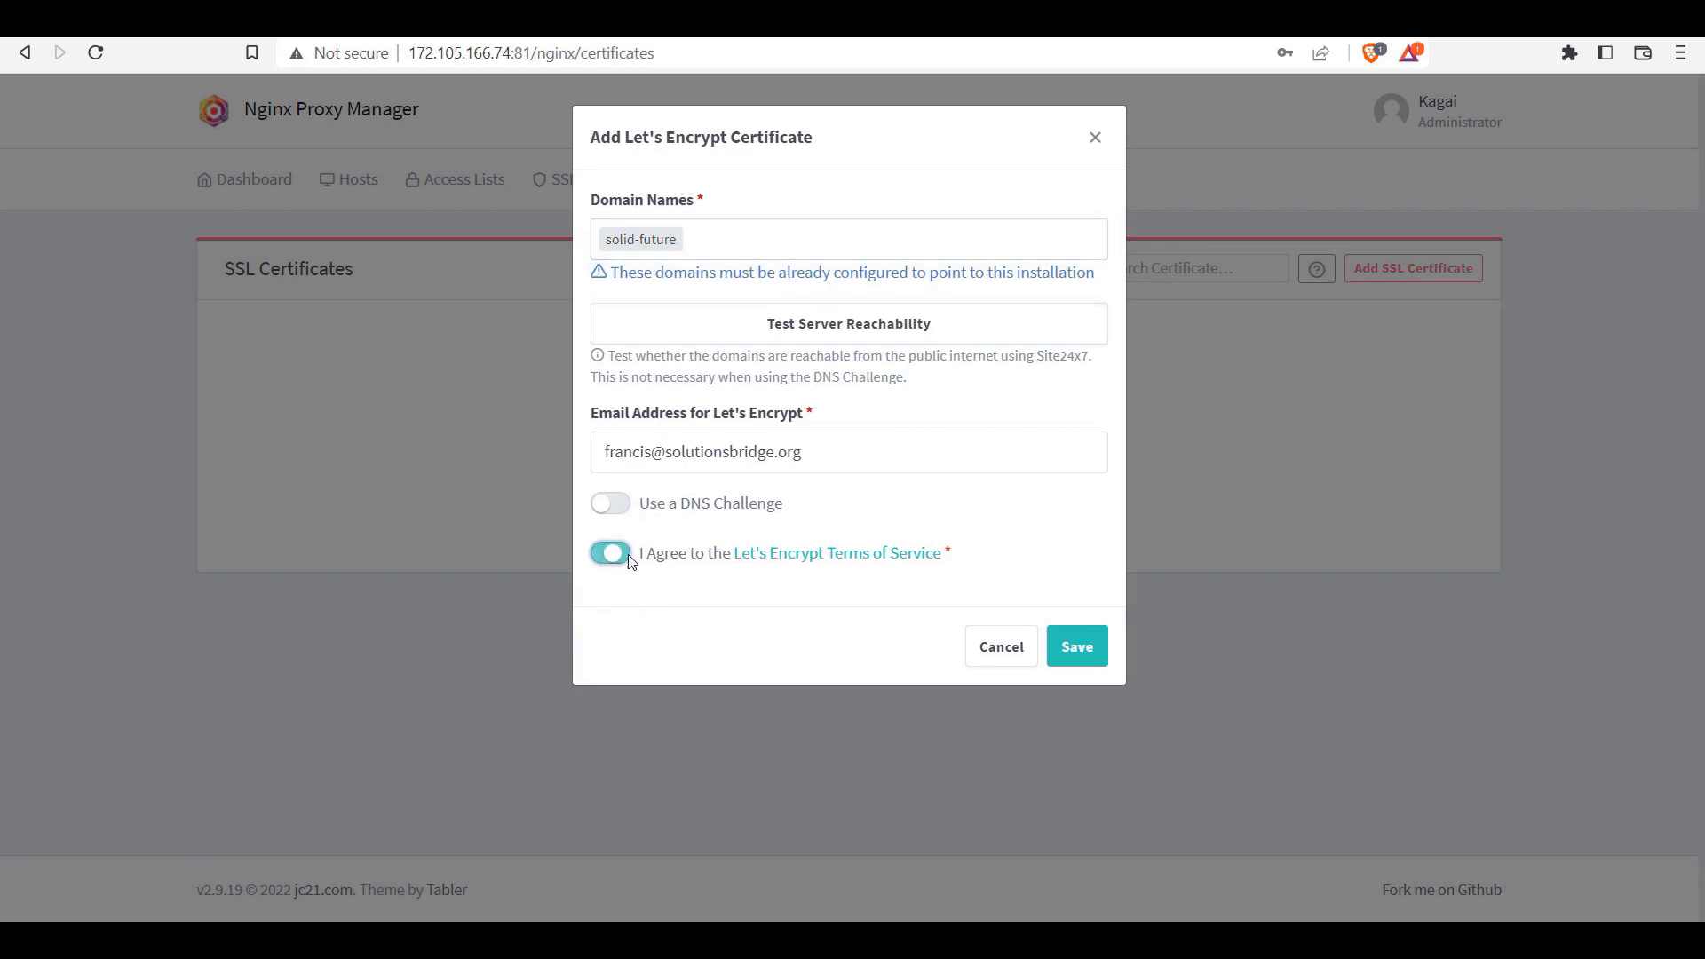
left_click(1078, 646)
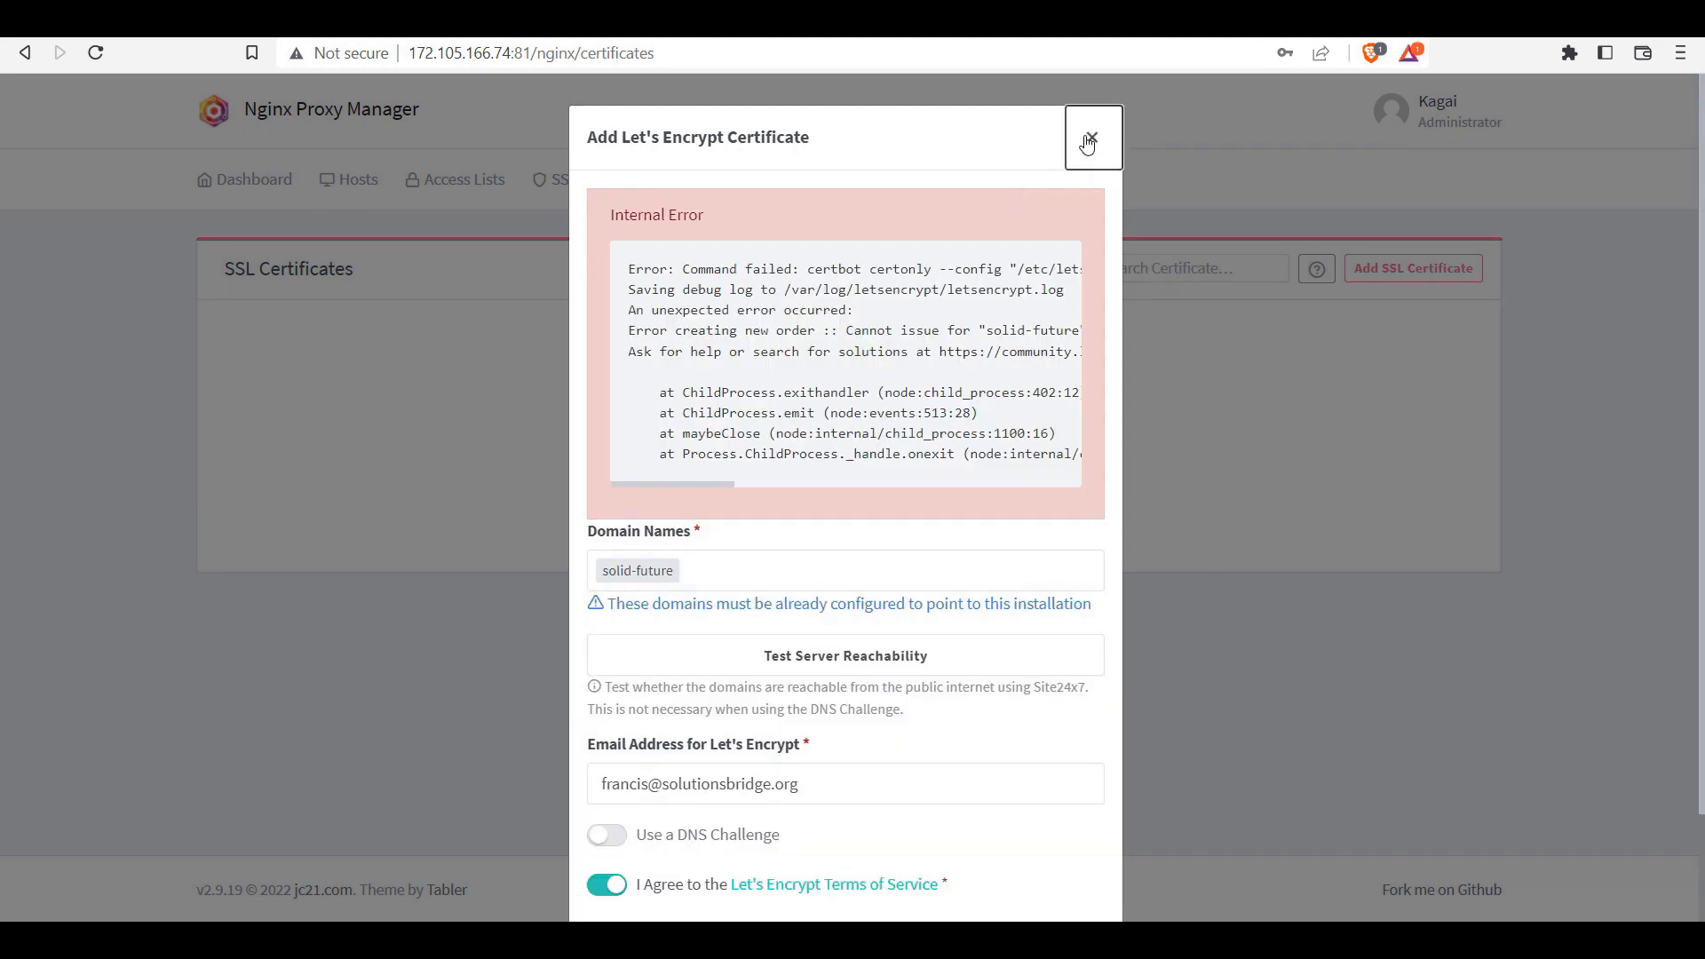
left_click(1091, 138)
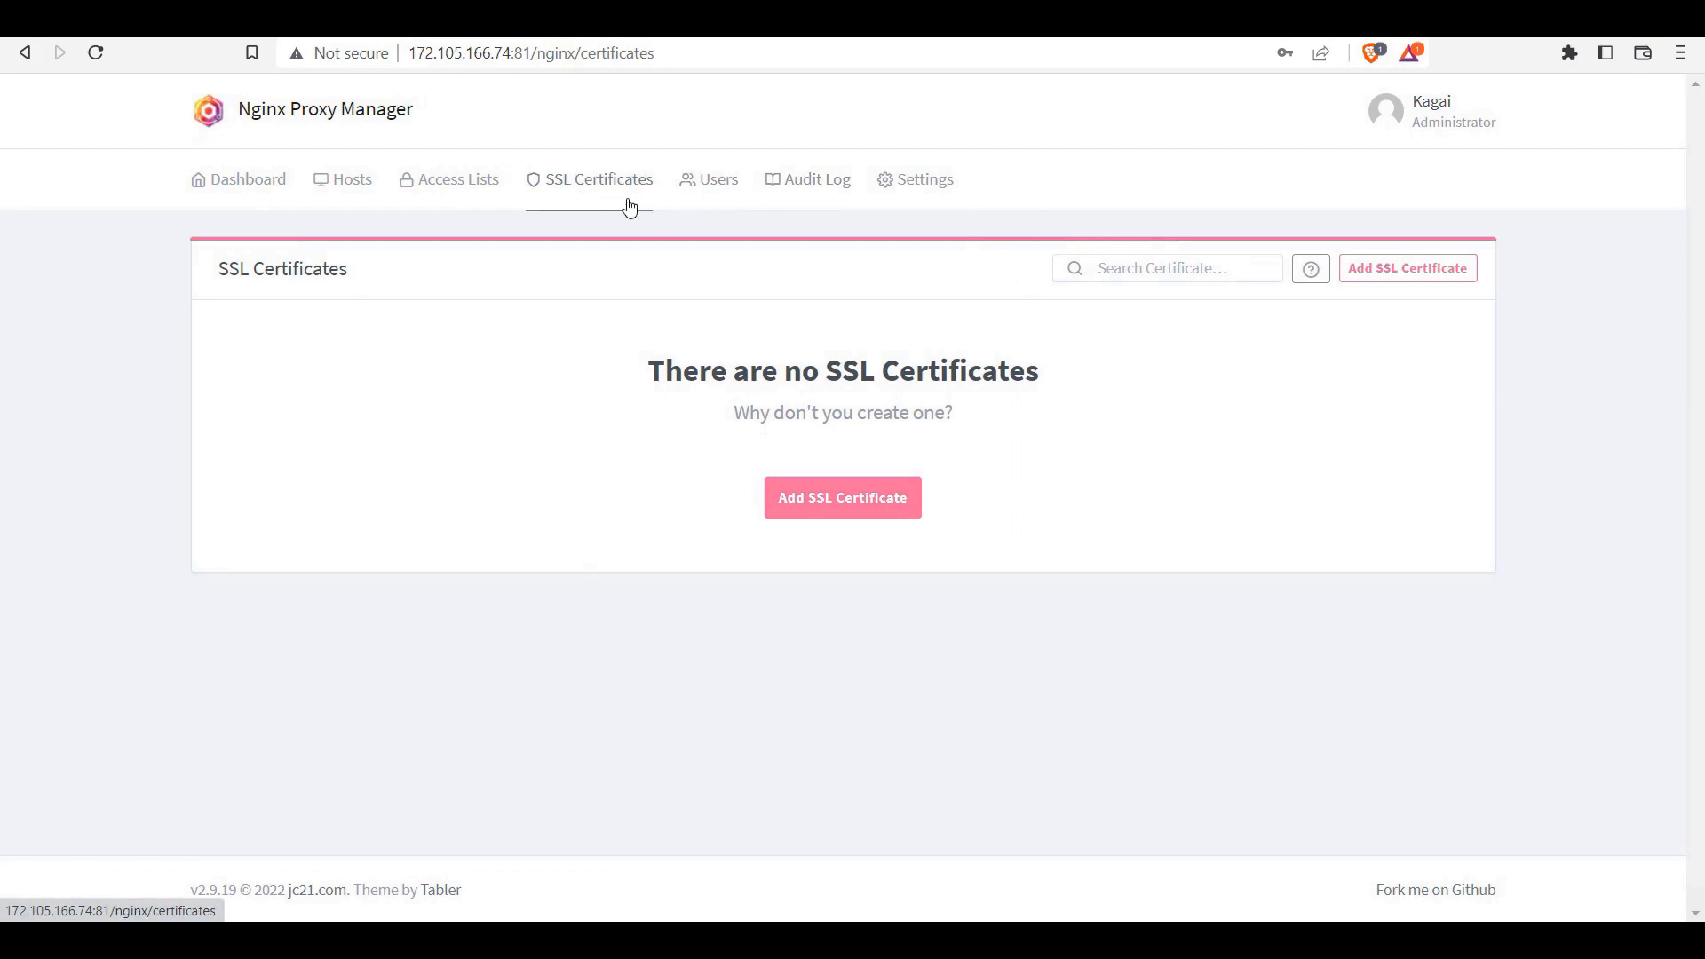
Step: Retry the solid-future.com certificate request with the terms agreed, dismissing the error again
left_click(835, 498)
left_click(711, 234)
type("so")
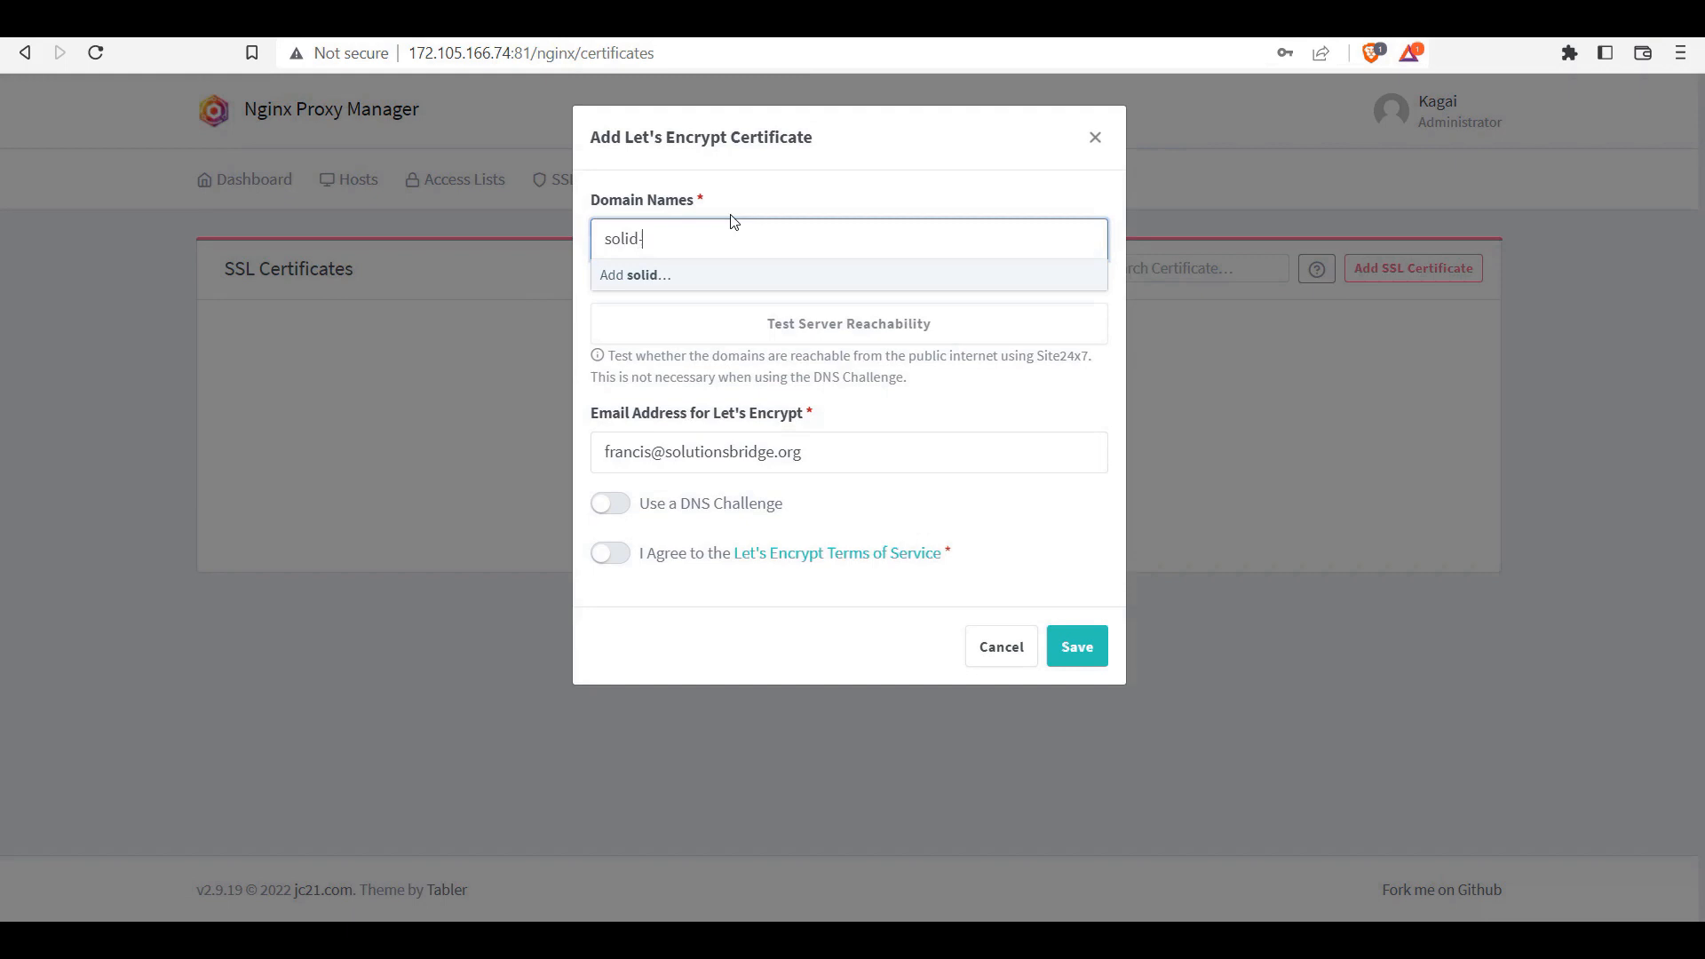
type("lid-future.com")
key("Return")
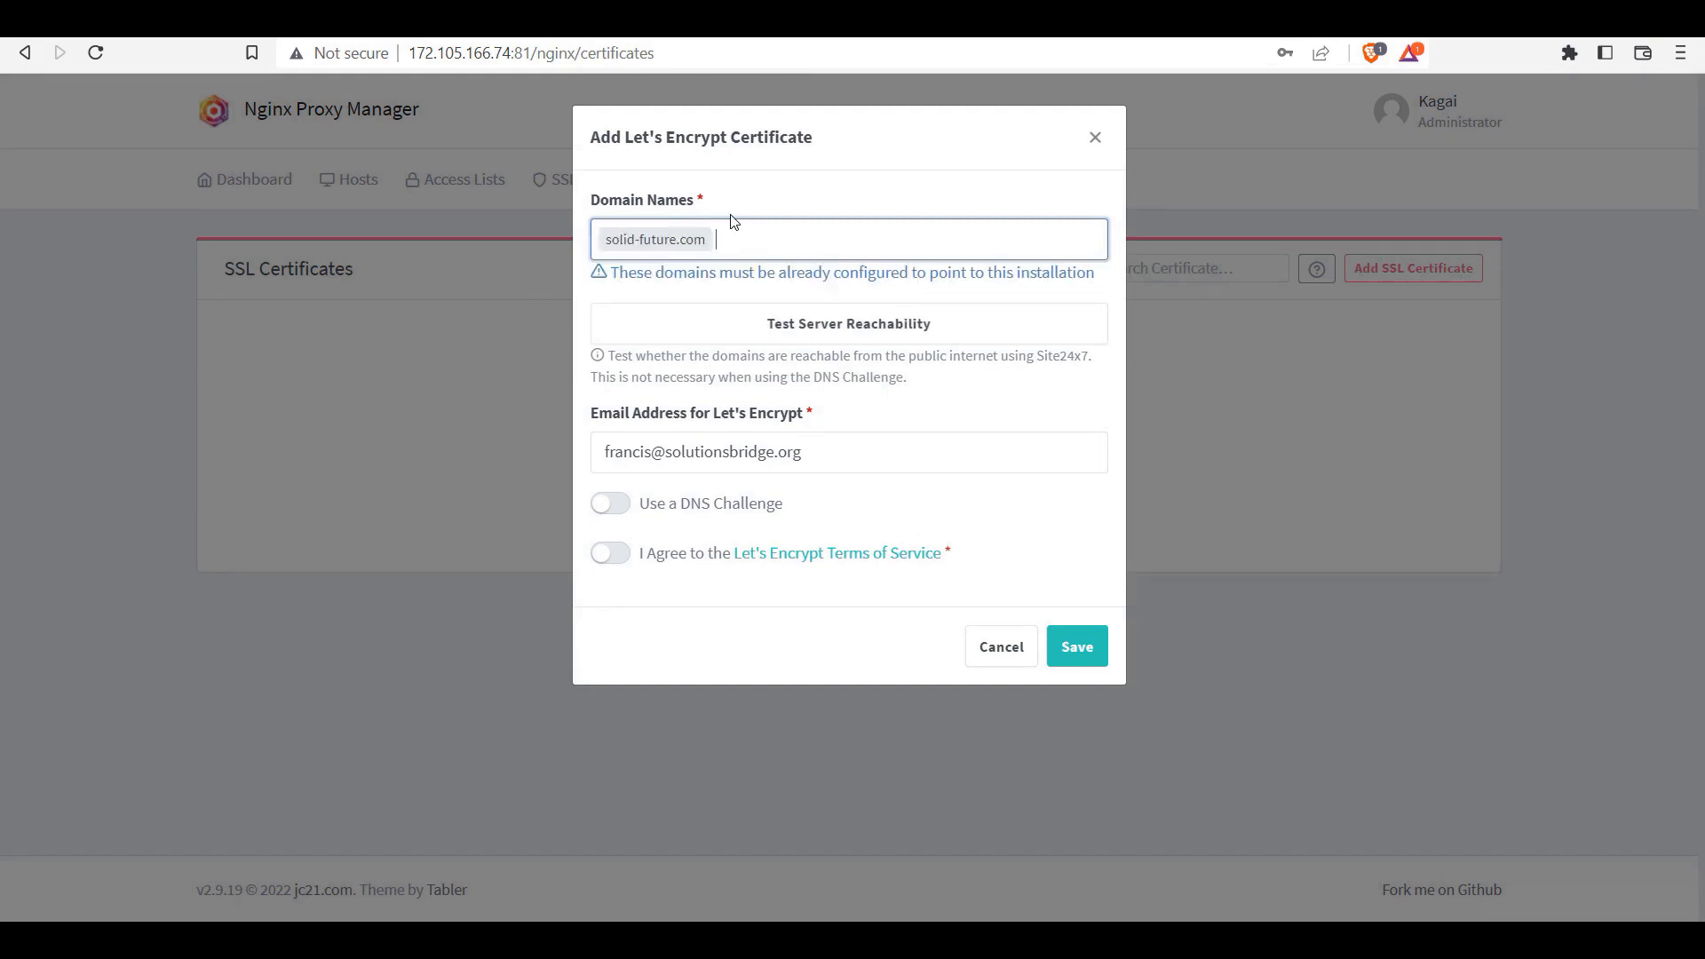
left_click(622, 556)
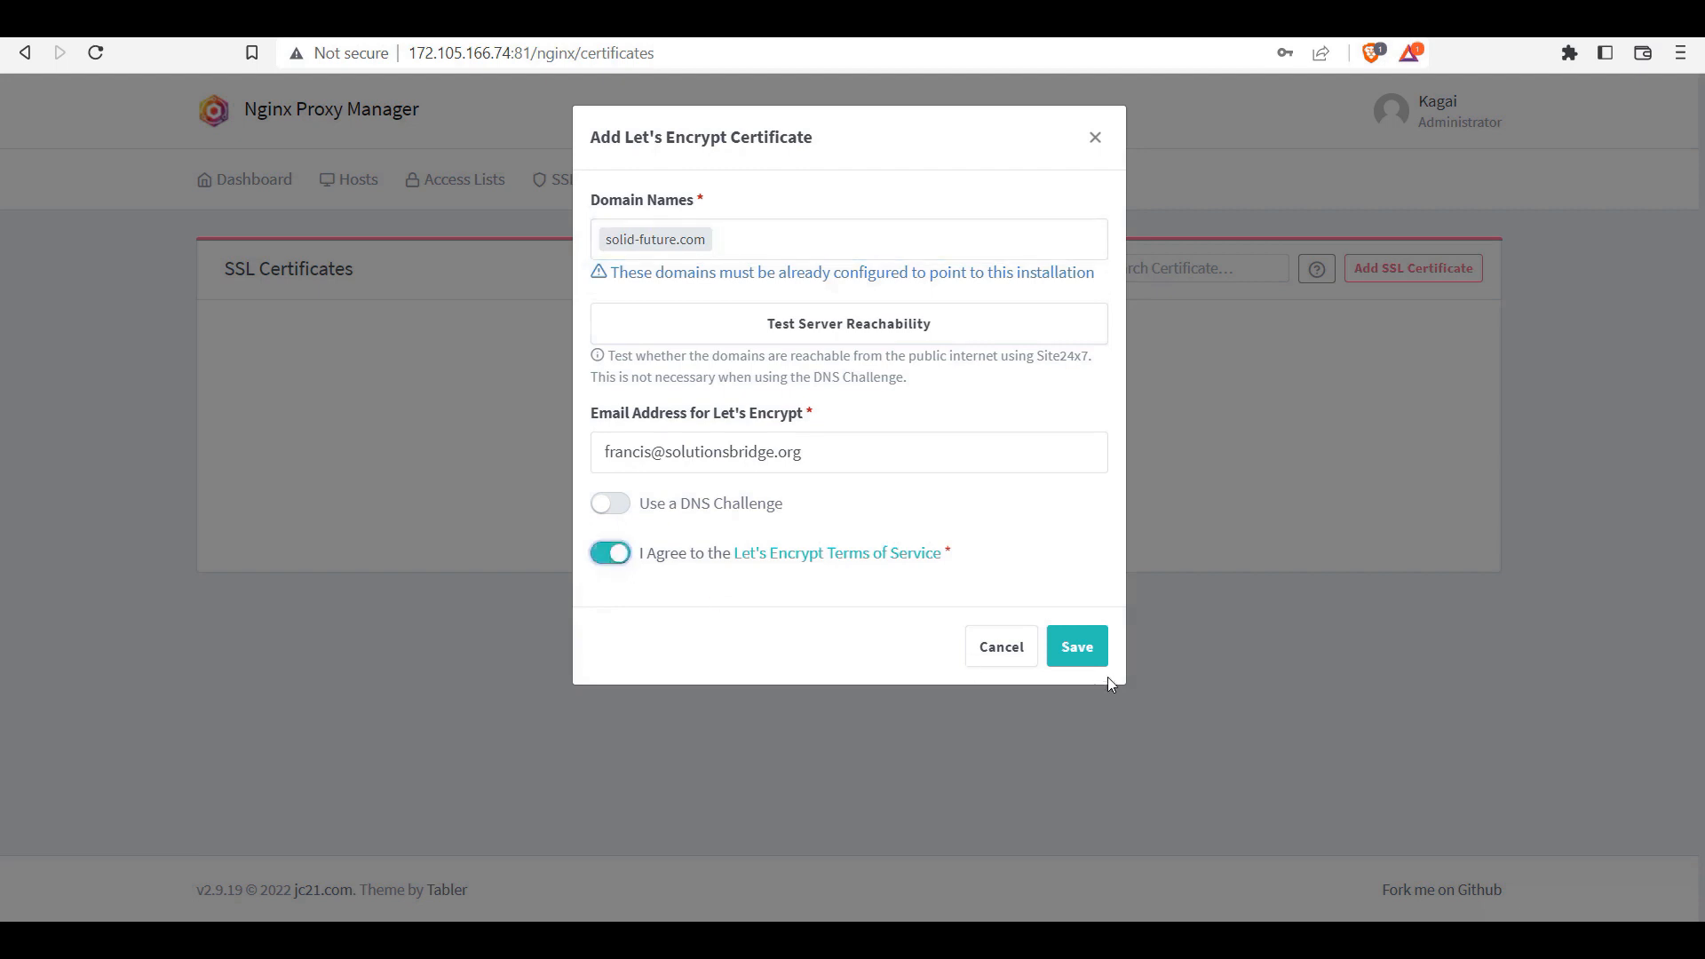
left_click(1073, 646)
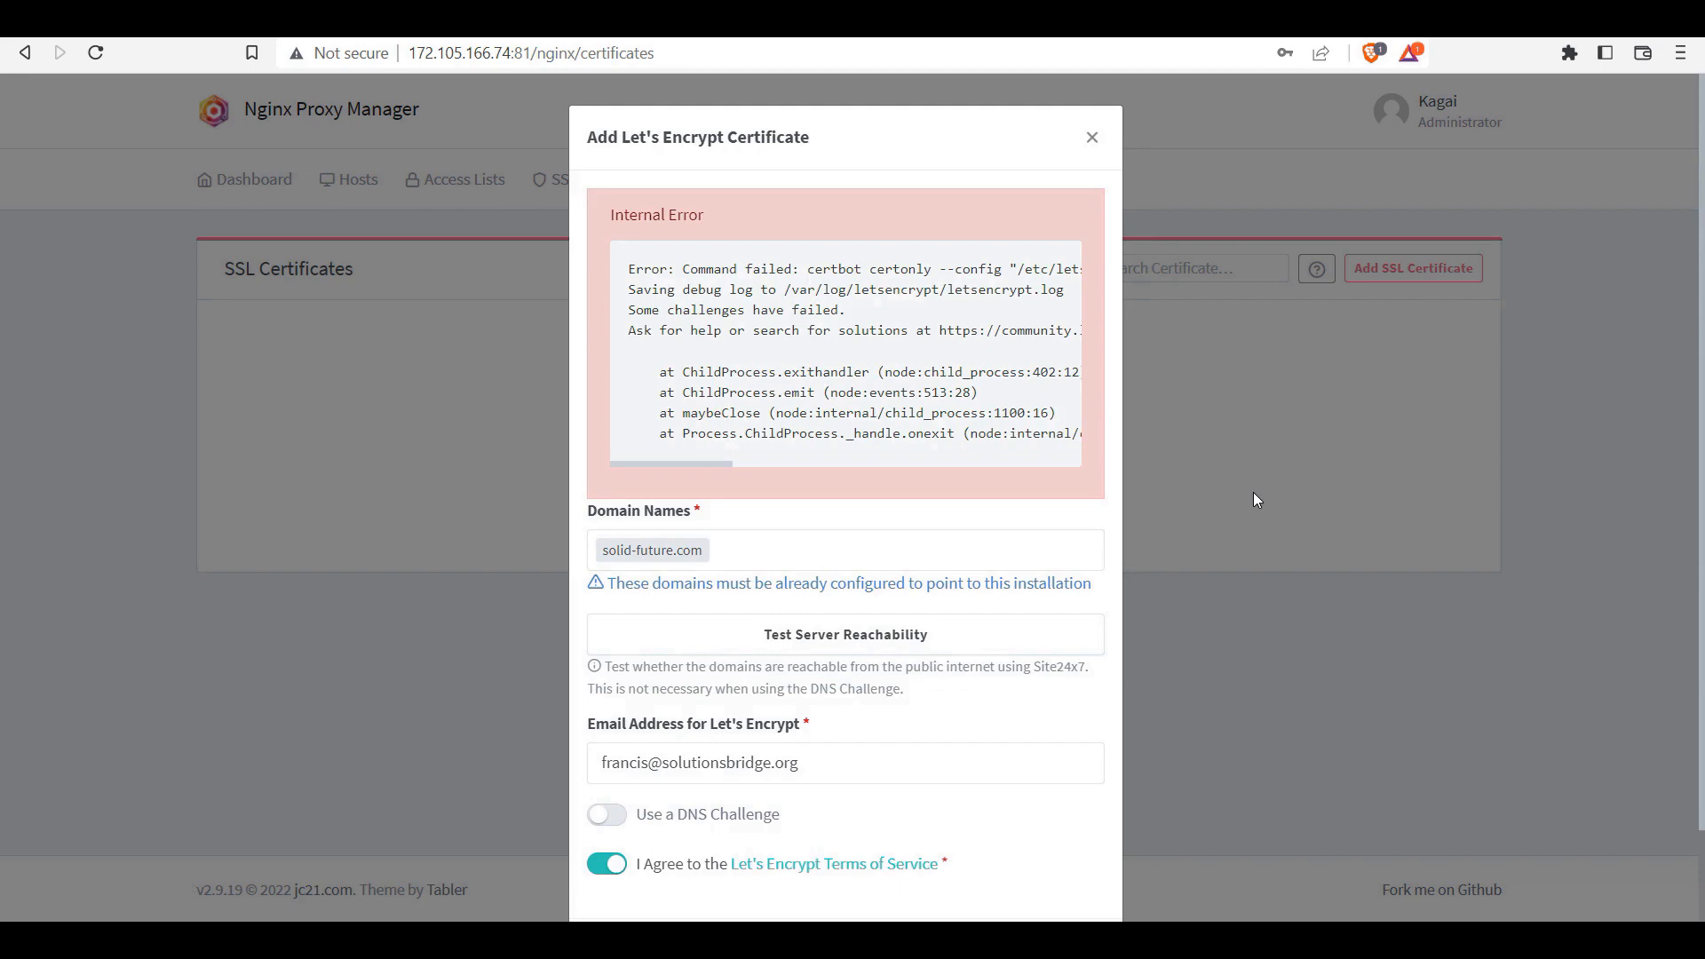
left_click(1093, 137)
Step: Submit the solid-future.com Let's Encrypt request a third time, agreeing to the terms
left_click(913, 497)
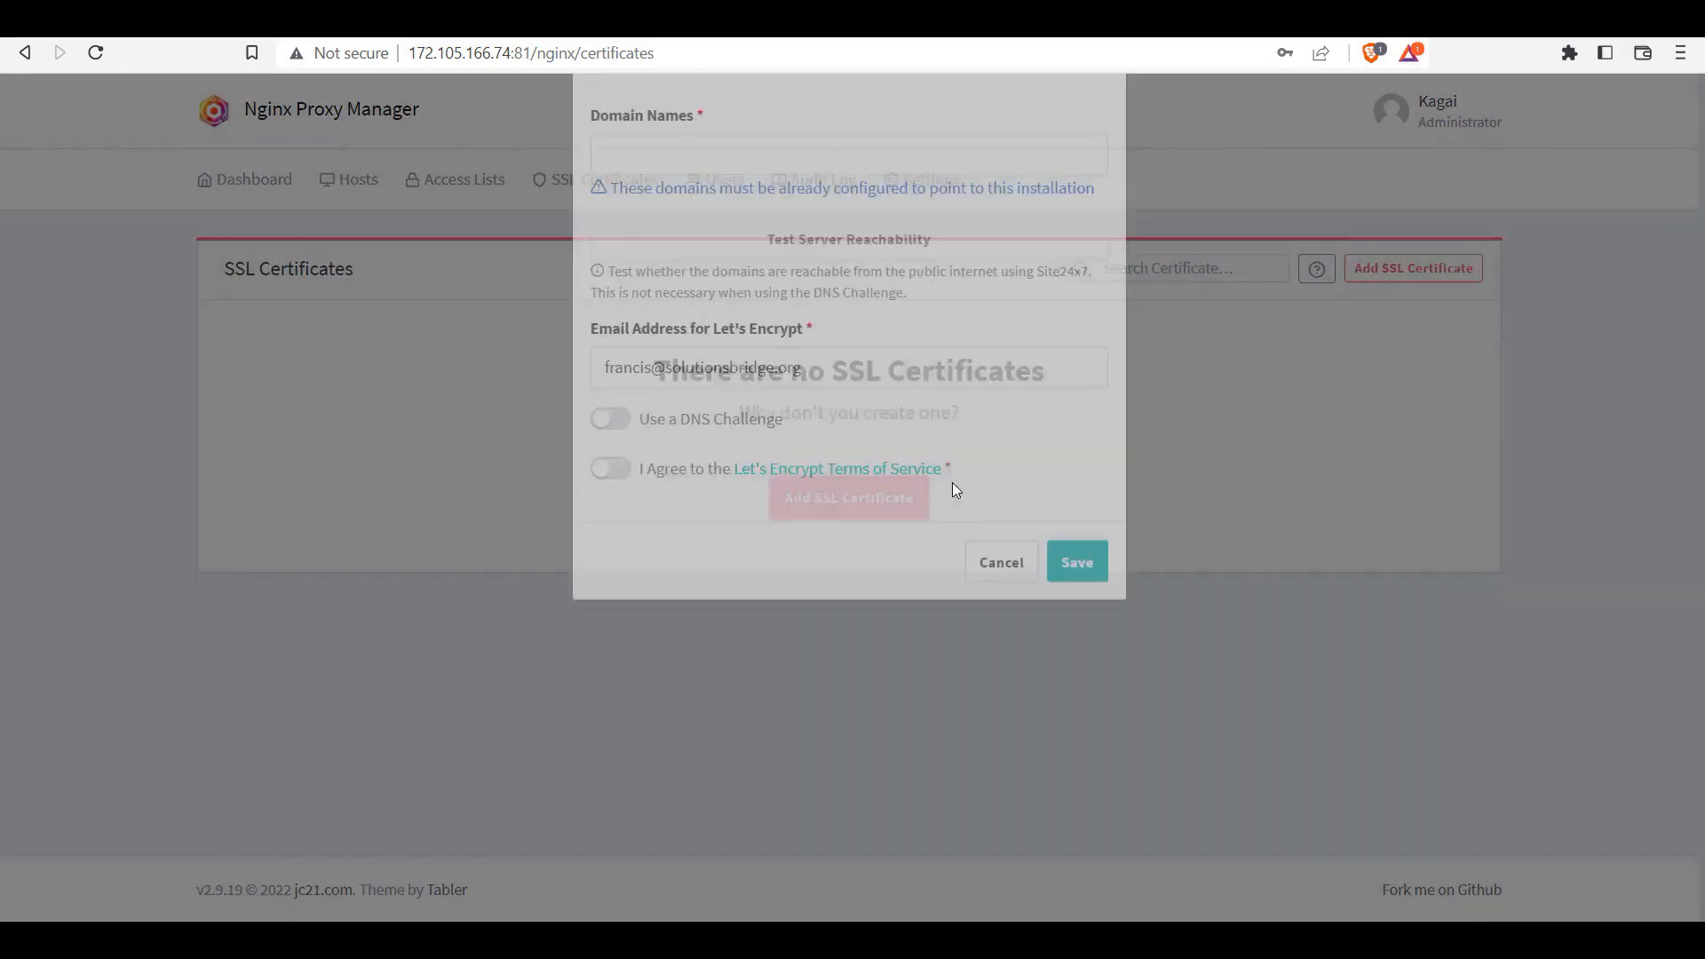
left_click(697, 236)
type("solid-fu")
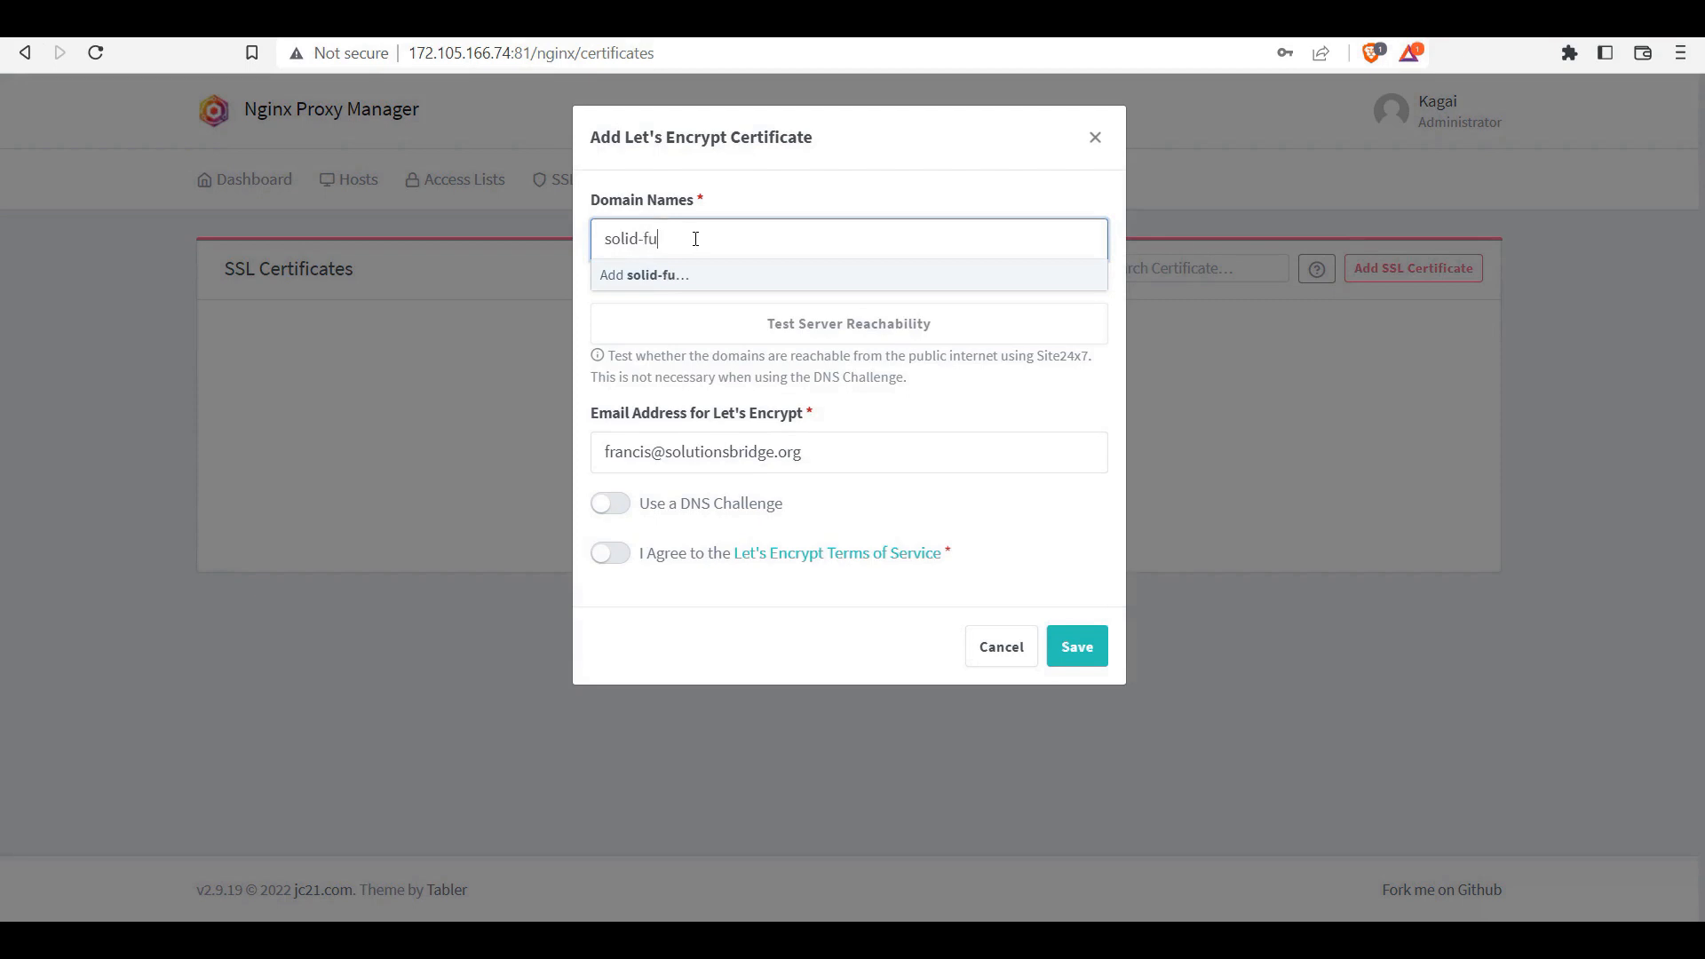
type("ture.com")
key("Return")
left_click(607, 550)
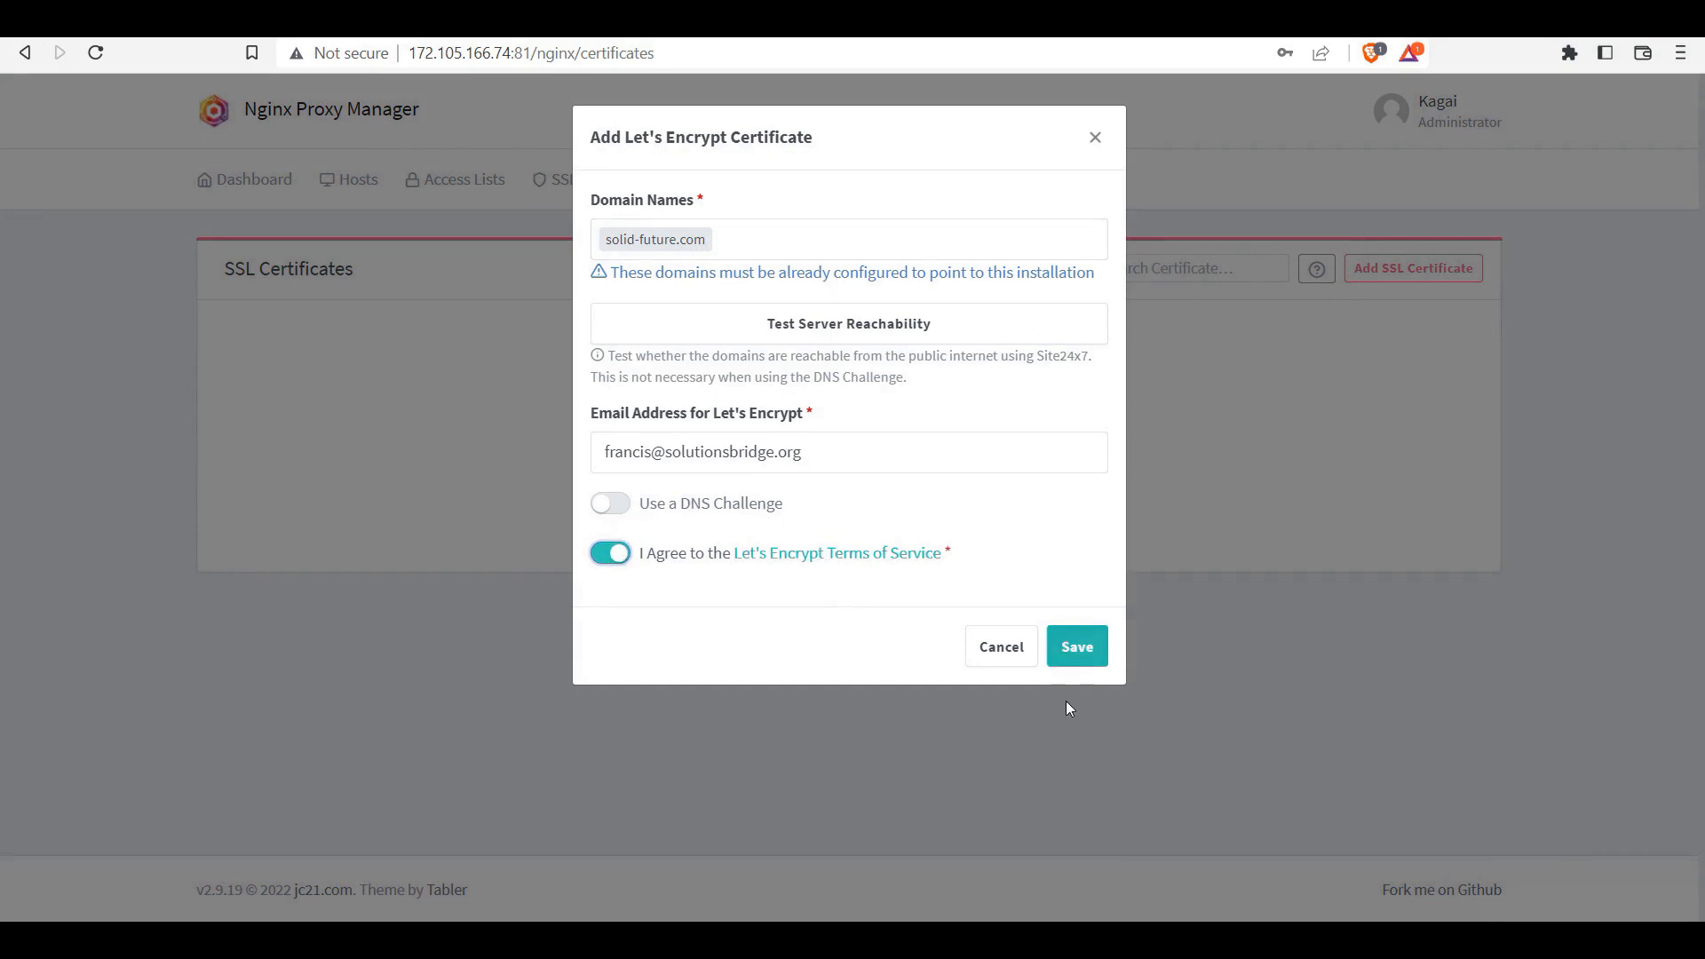
left_click(1075, 648)
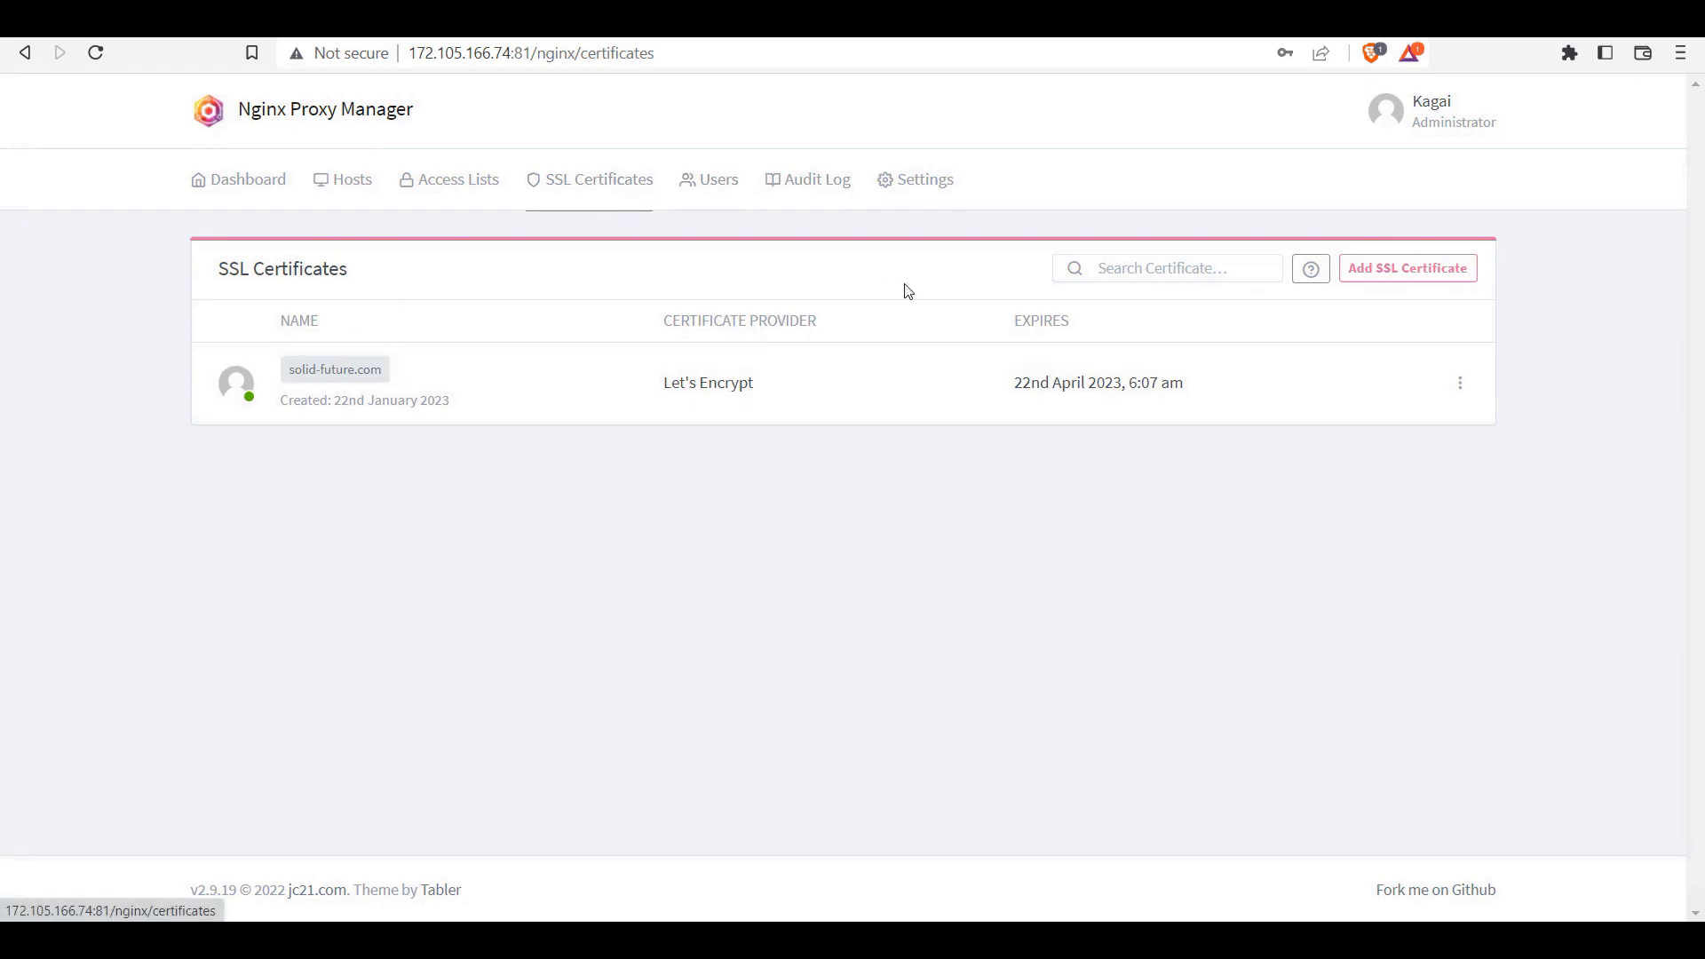
left_click(1414, 271)
left_click(1417, 311)
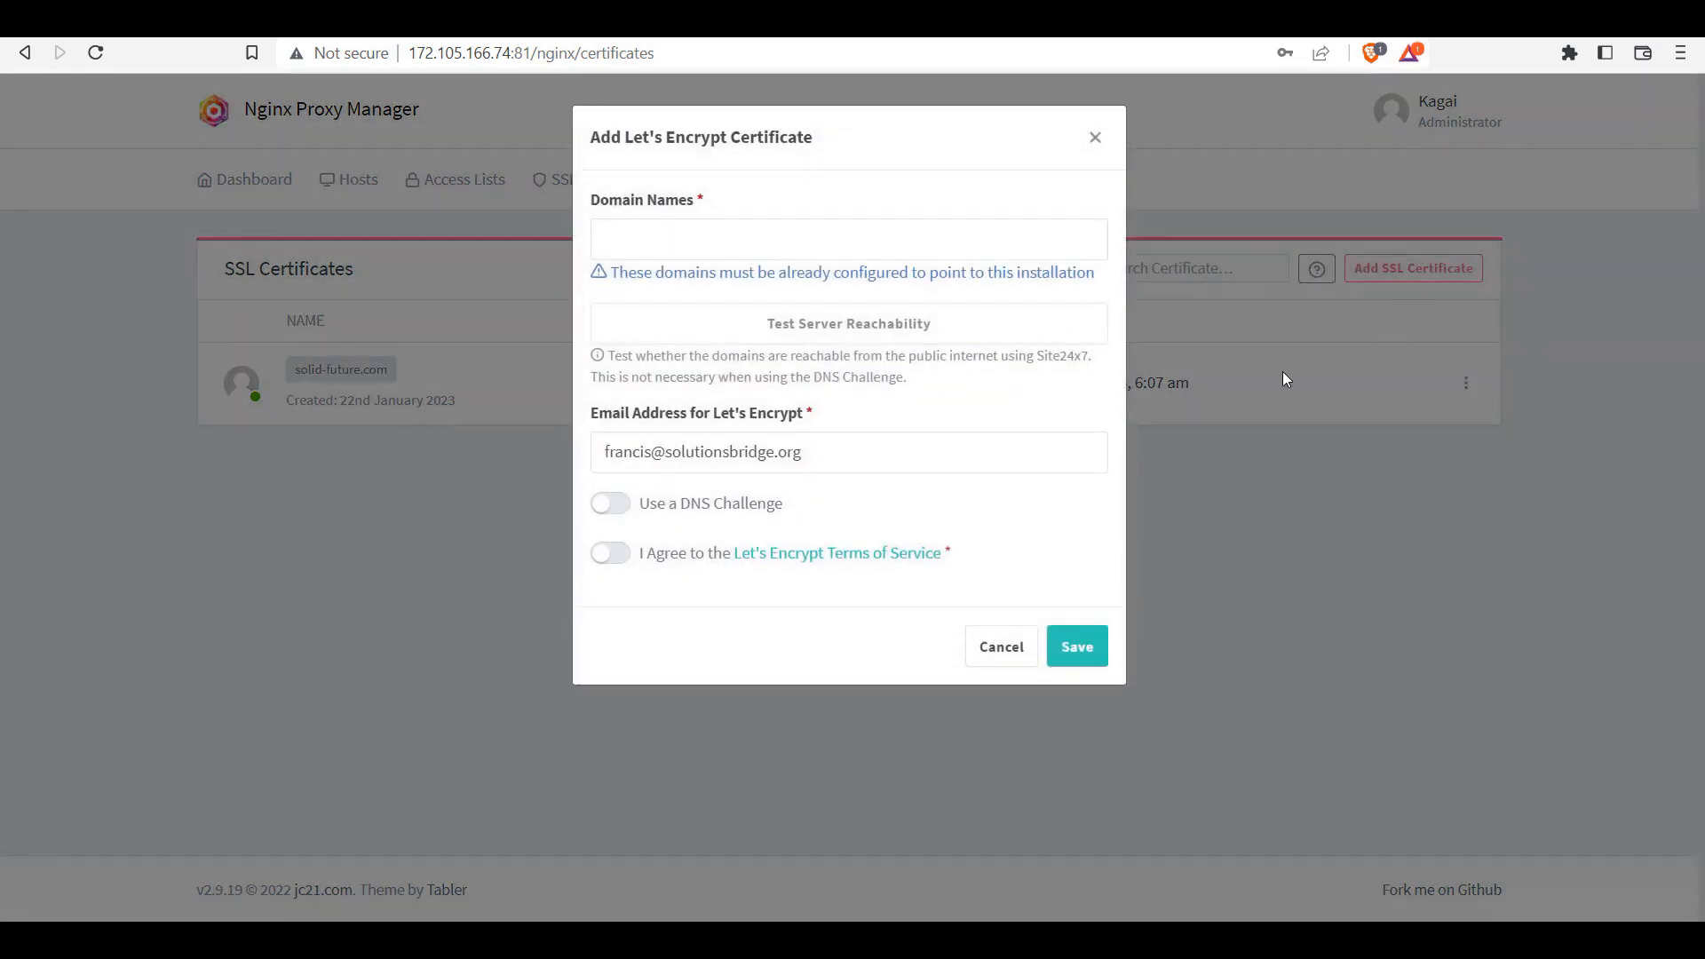
left_click(680, 239)
type("www.solid-fu")
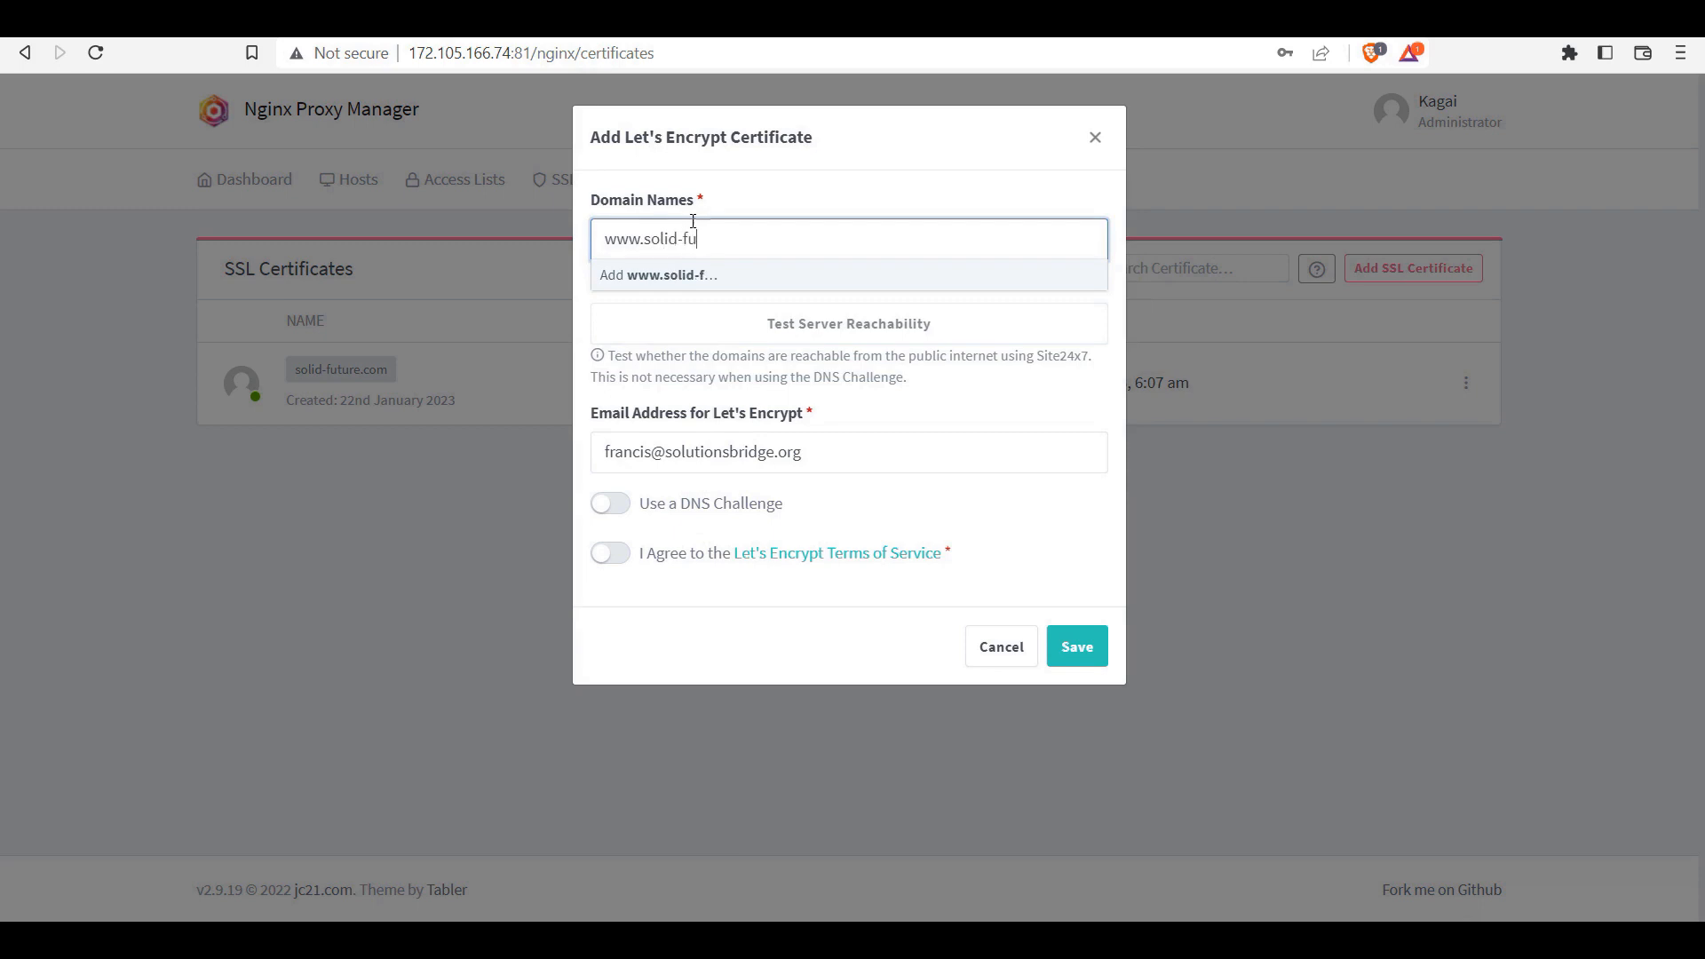
type("e.com")
key("Return")
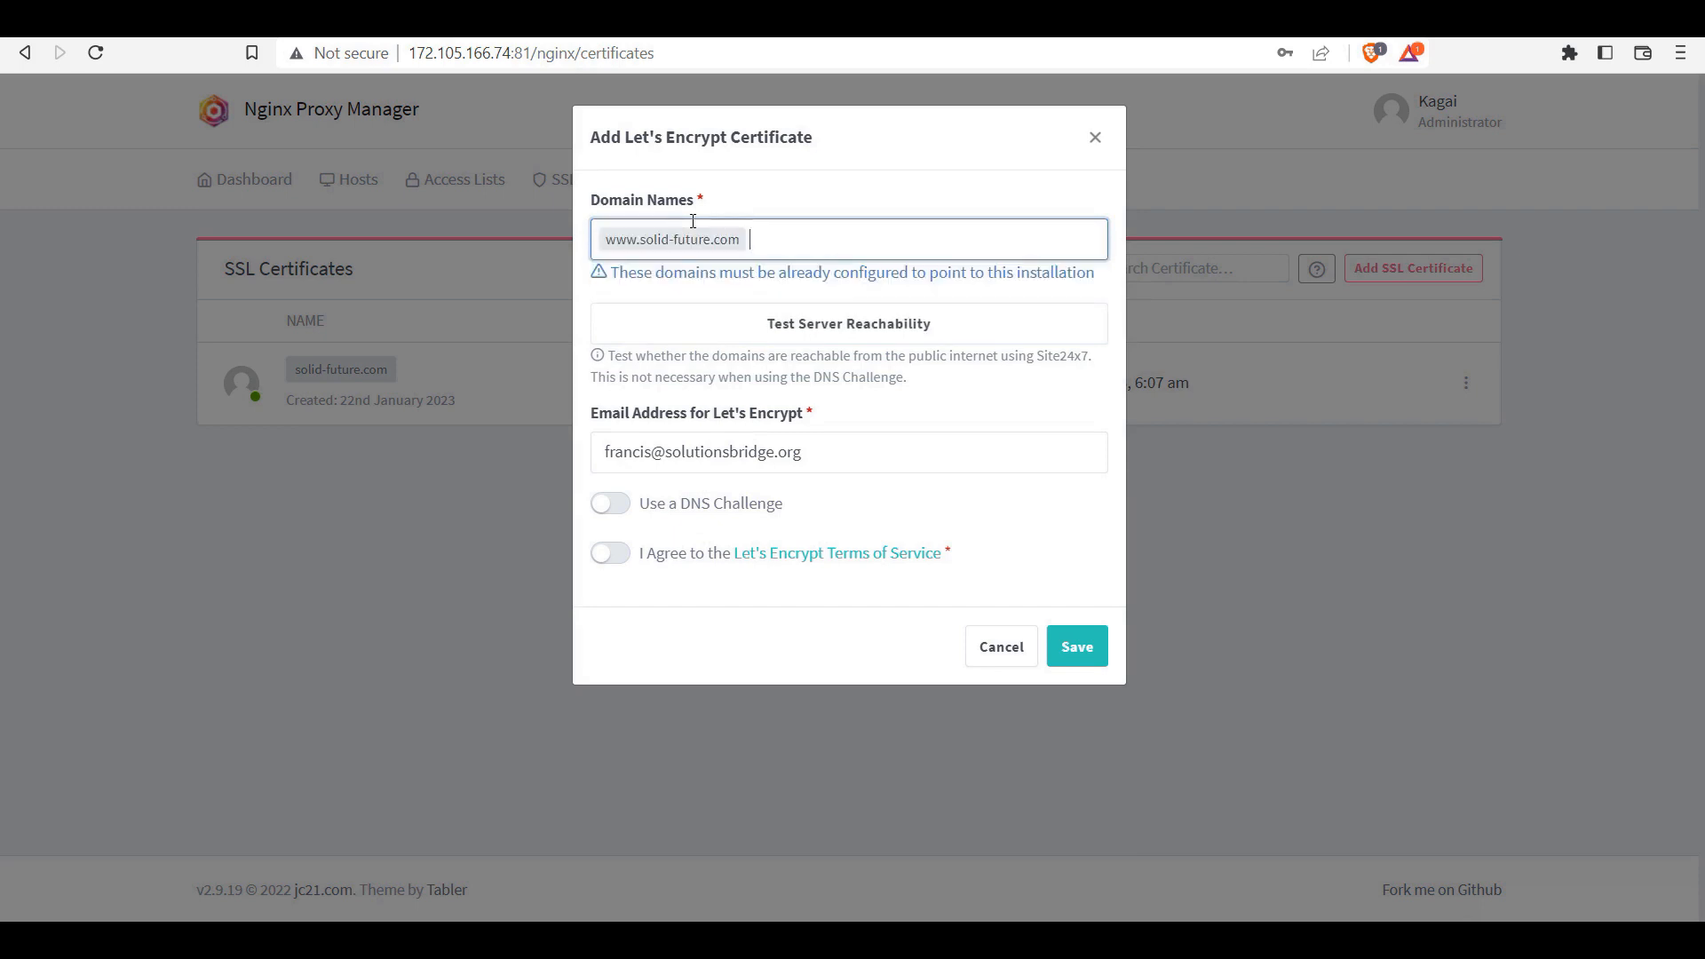
left_click(623, 552)
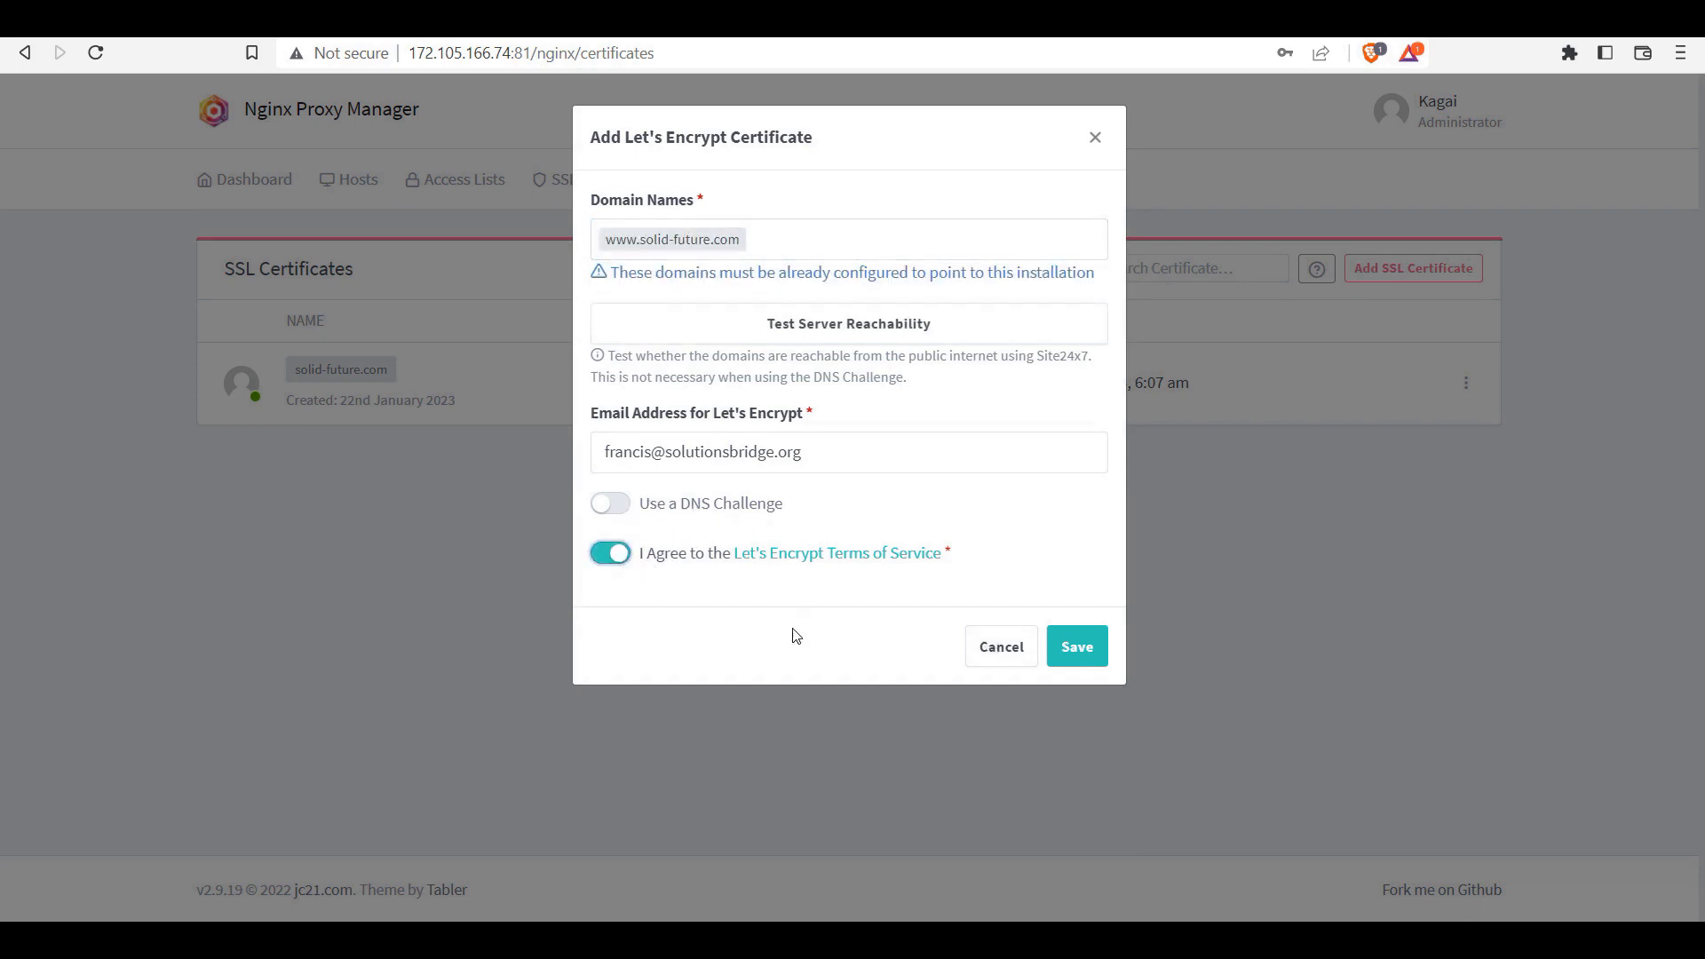
left_click(1078, 647)
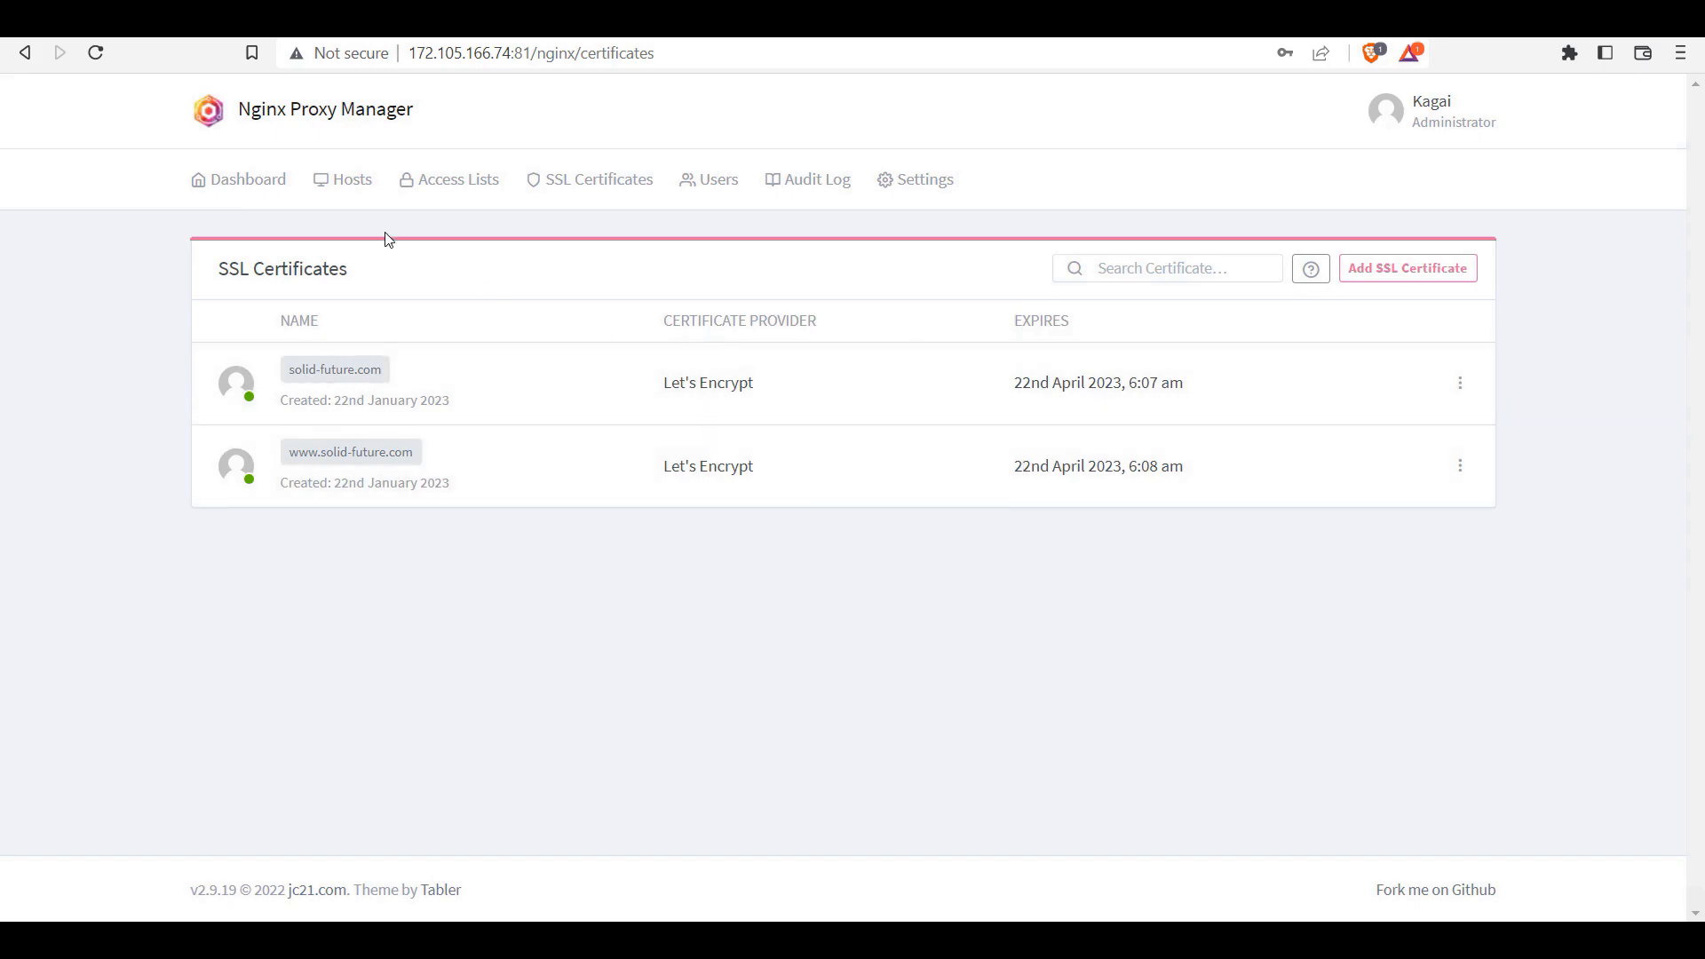
Step: Add a new proxy host from Proxy Hosts and enter solid-future.com as its domain
left_click(333, 182)
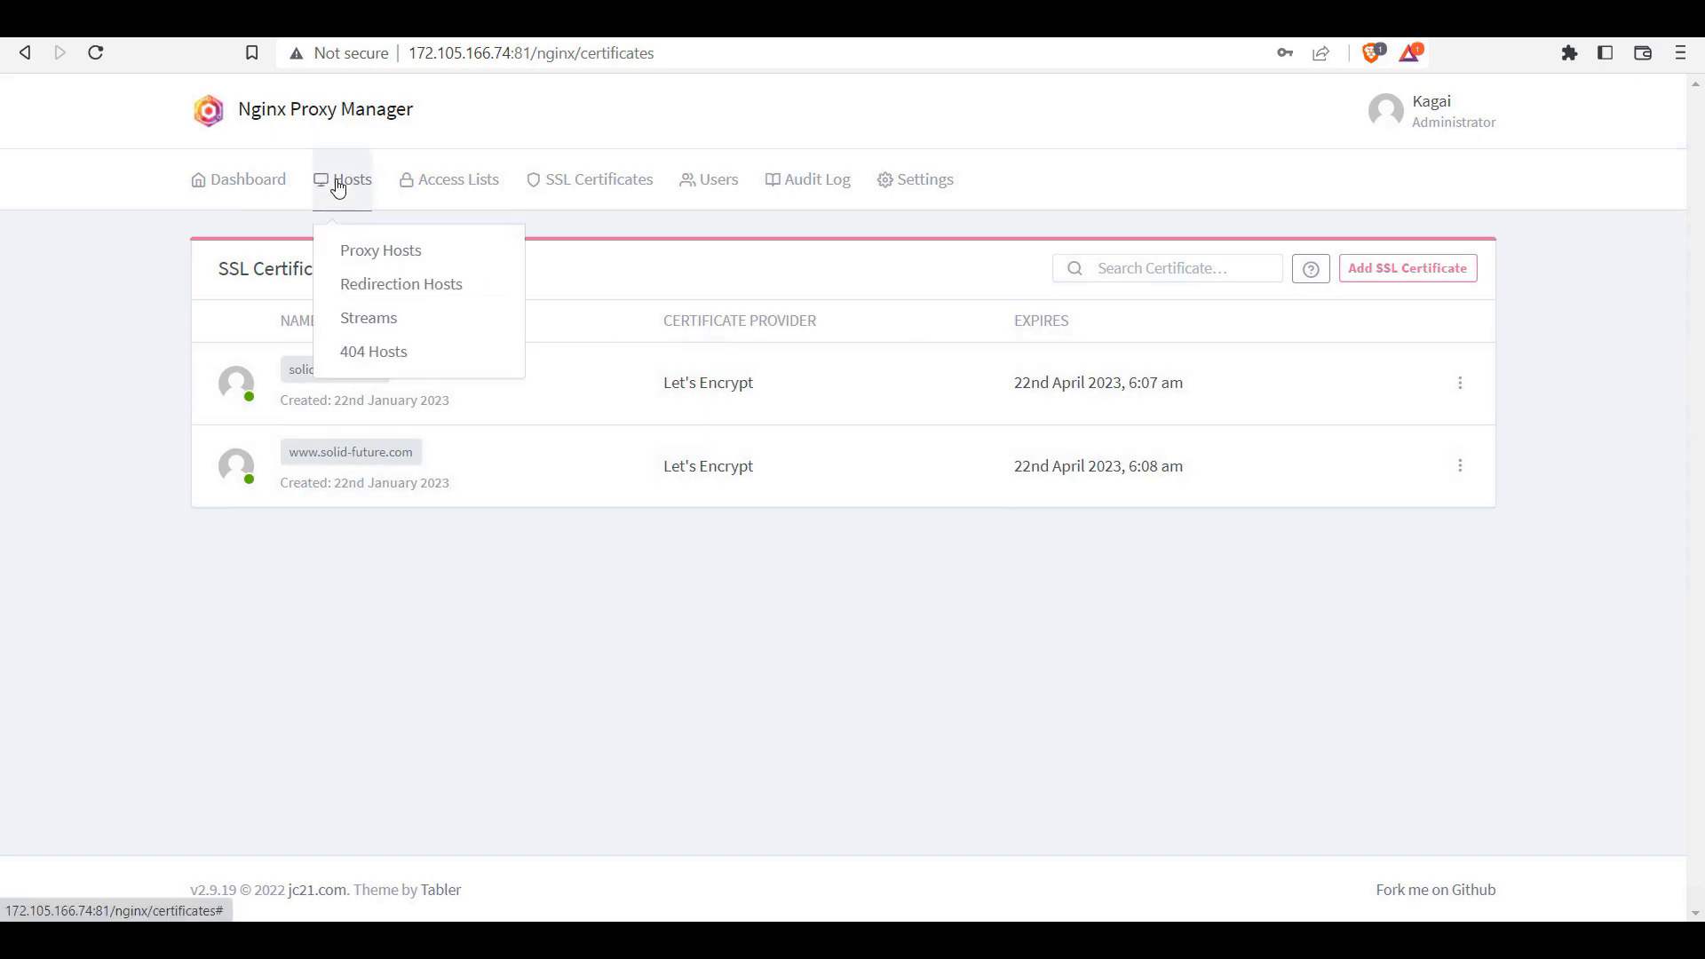
left_click(385, 265)
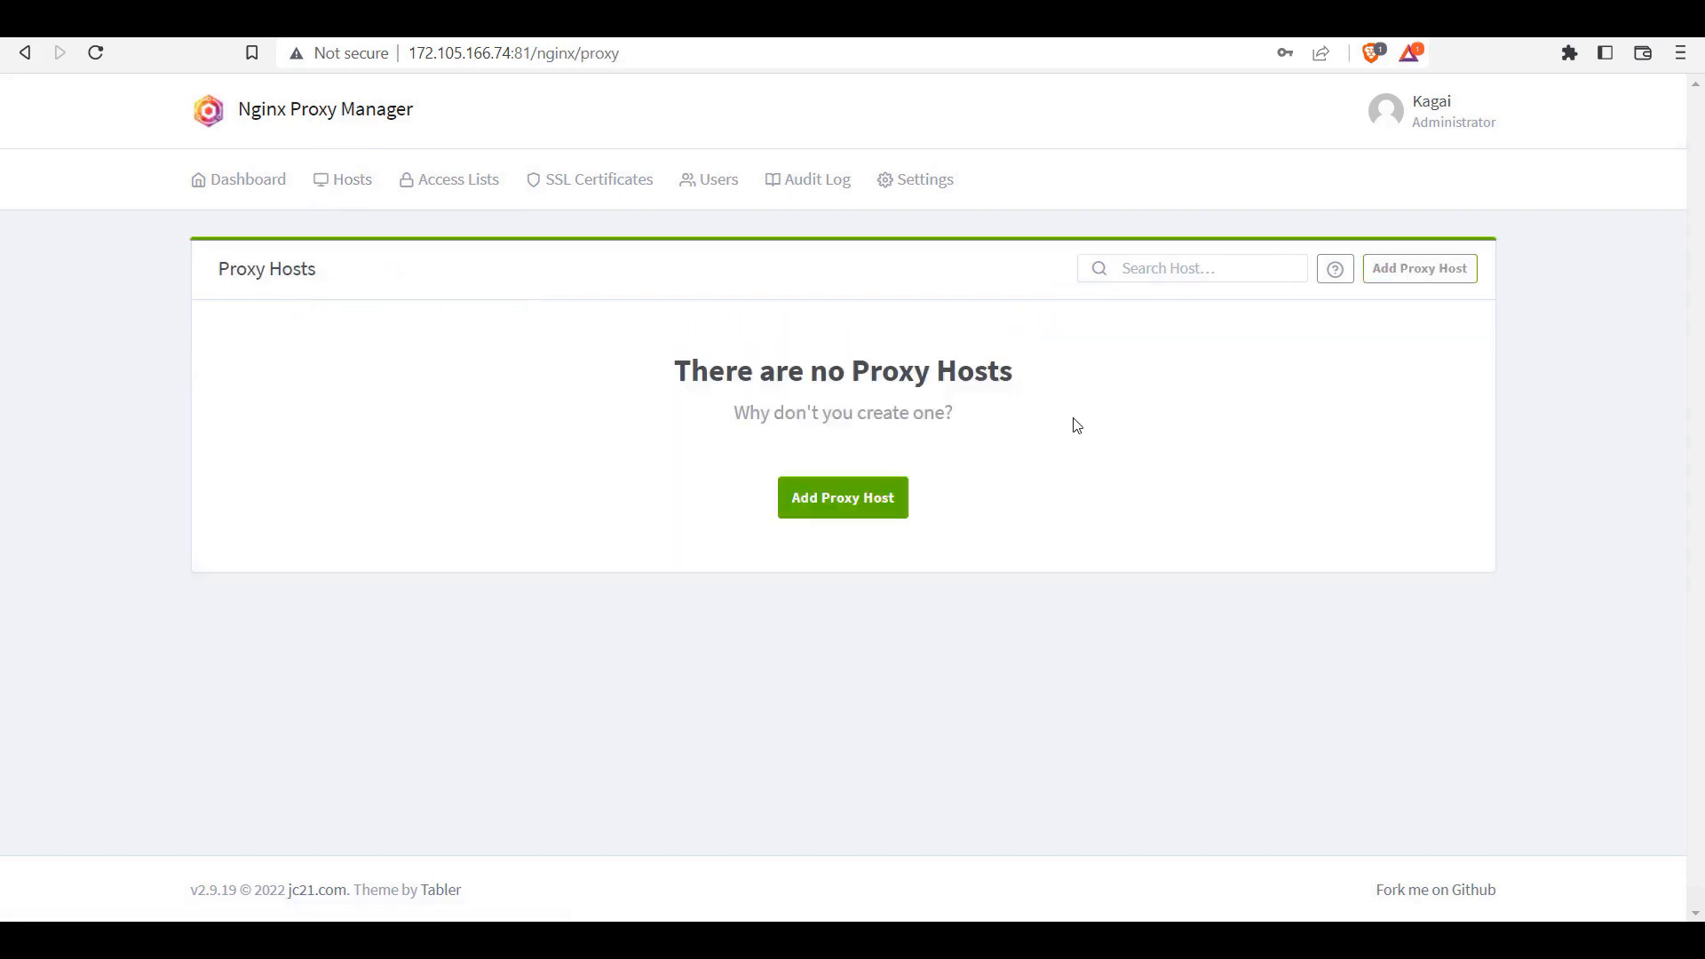
left_click(816, 503)
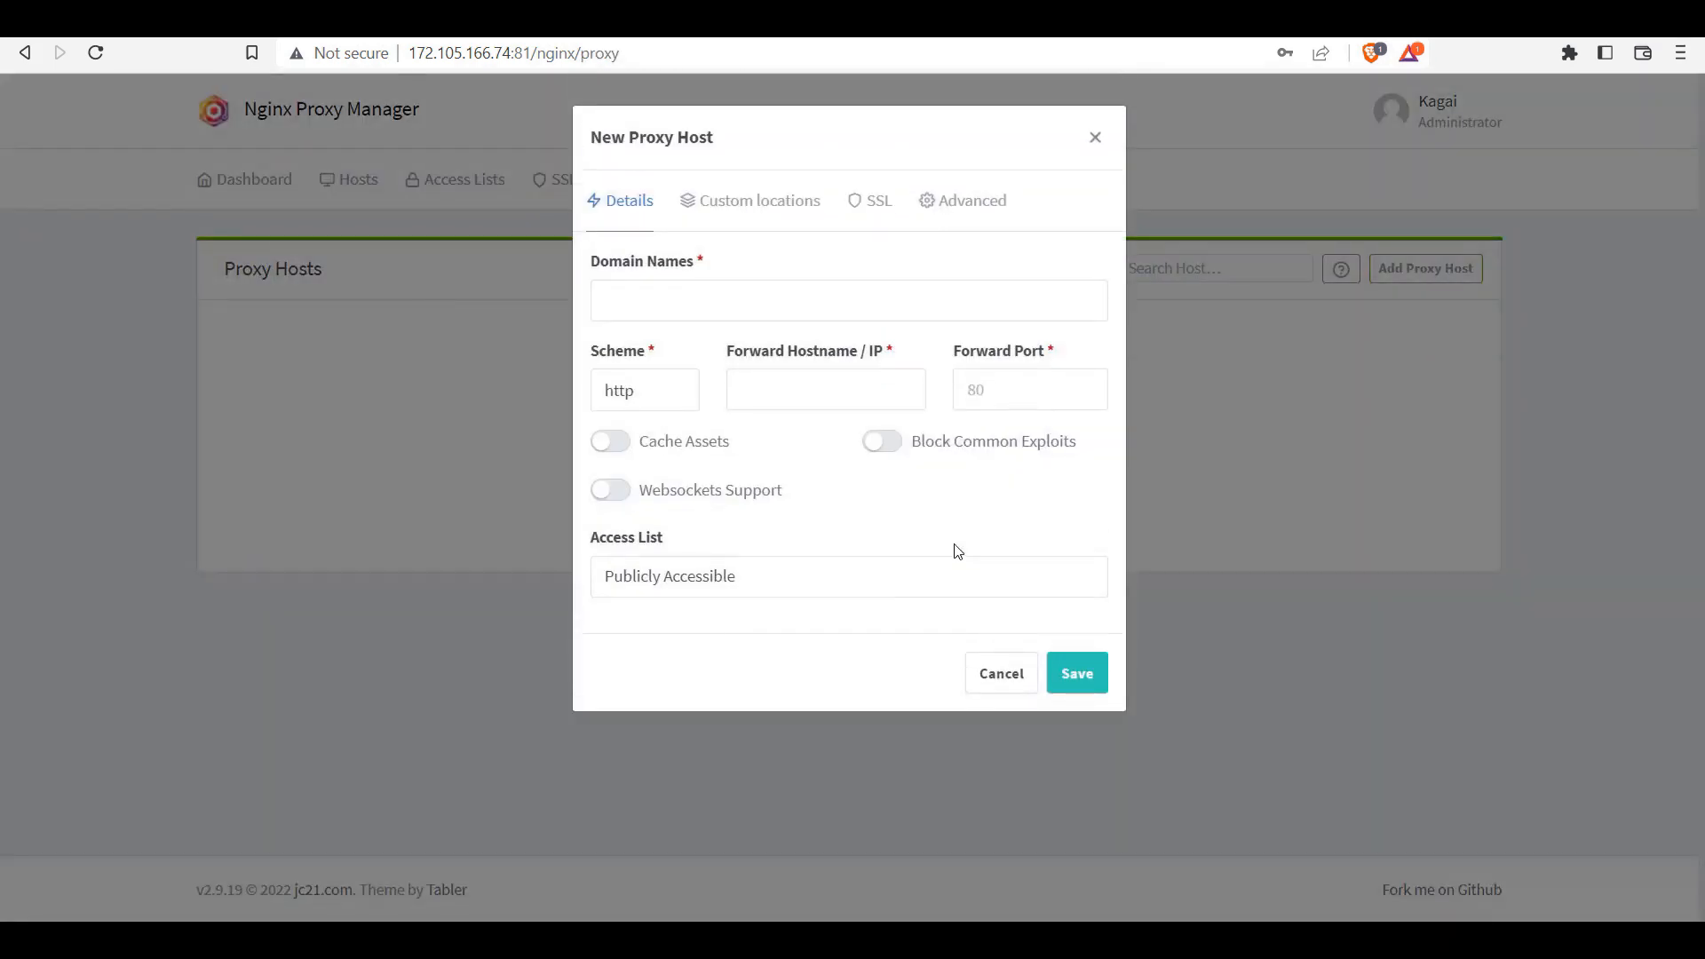
left_click(684, 295)
type("solid-future")
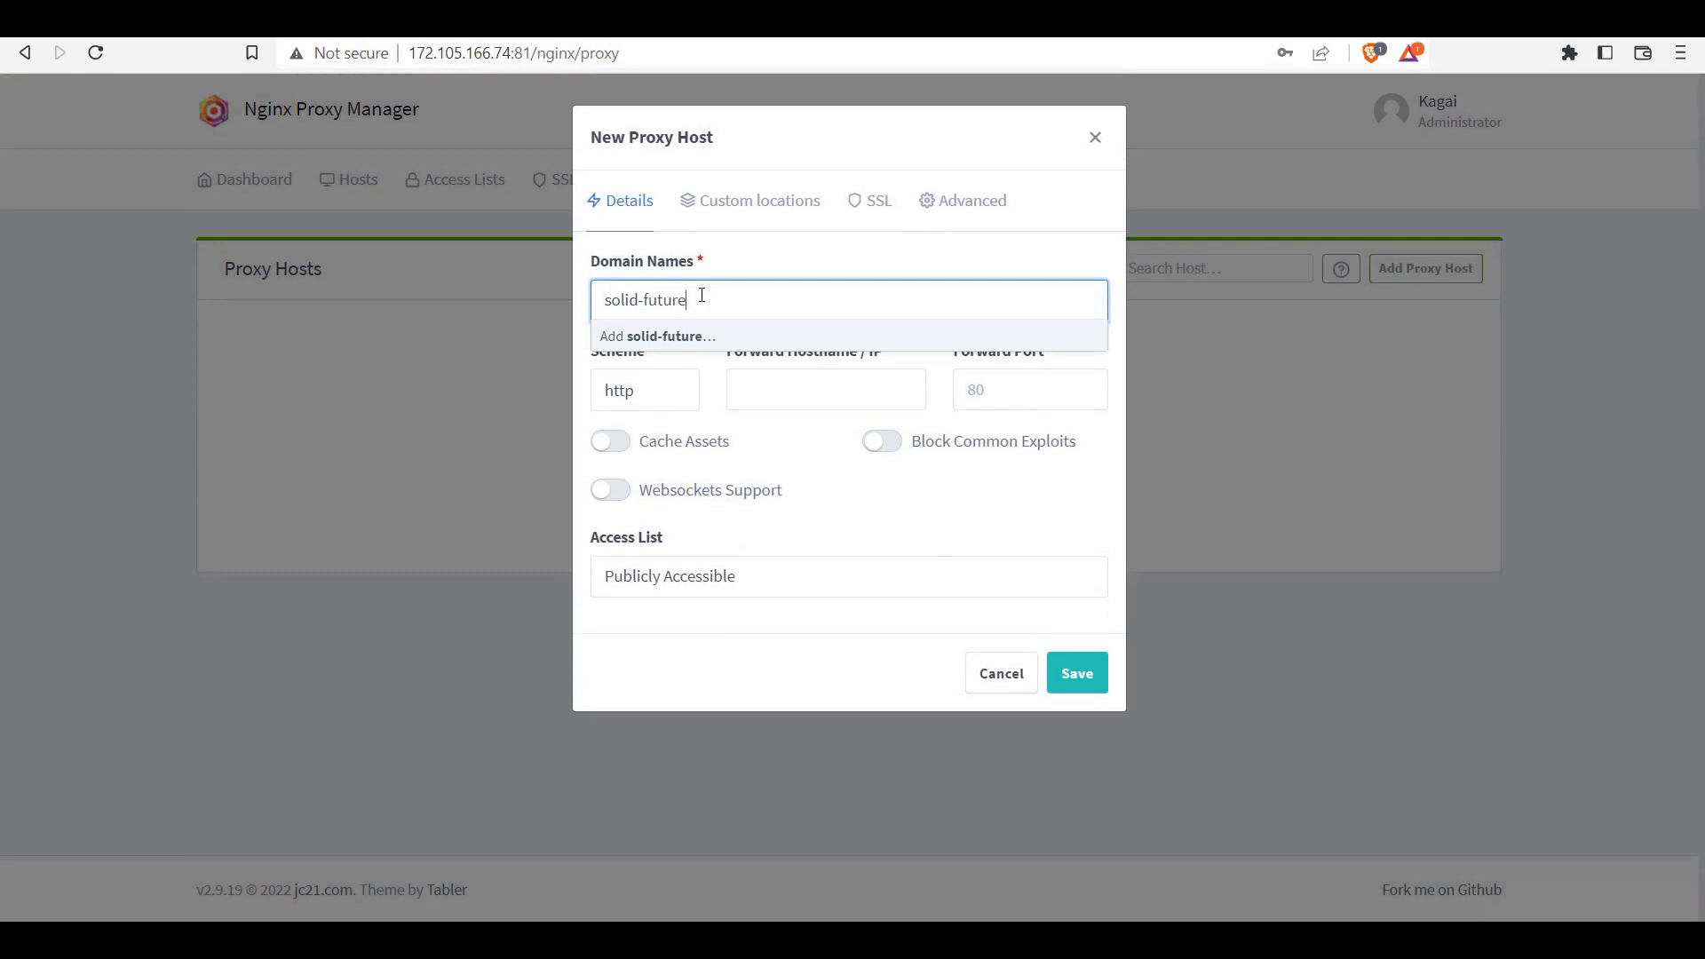
type(".com")
key("Return")
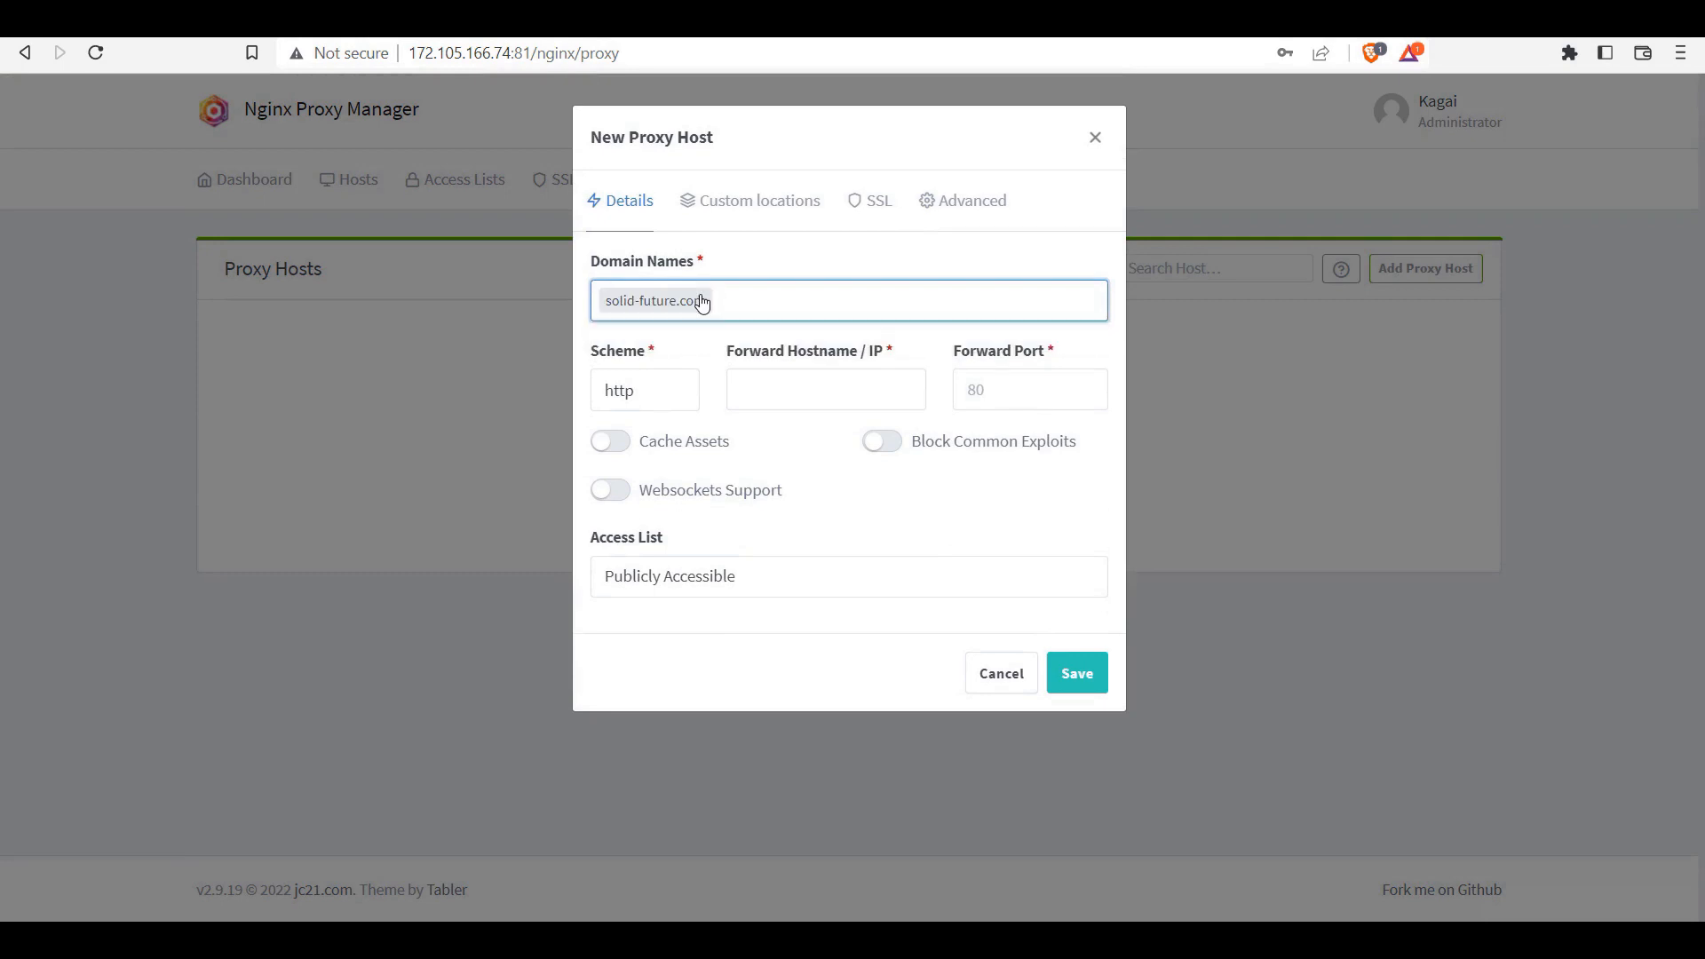
left_click(757, 394)
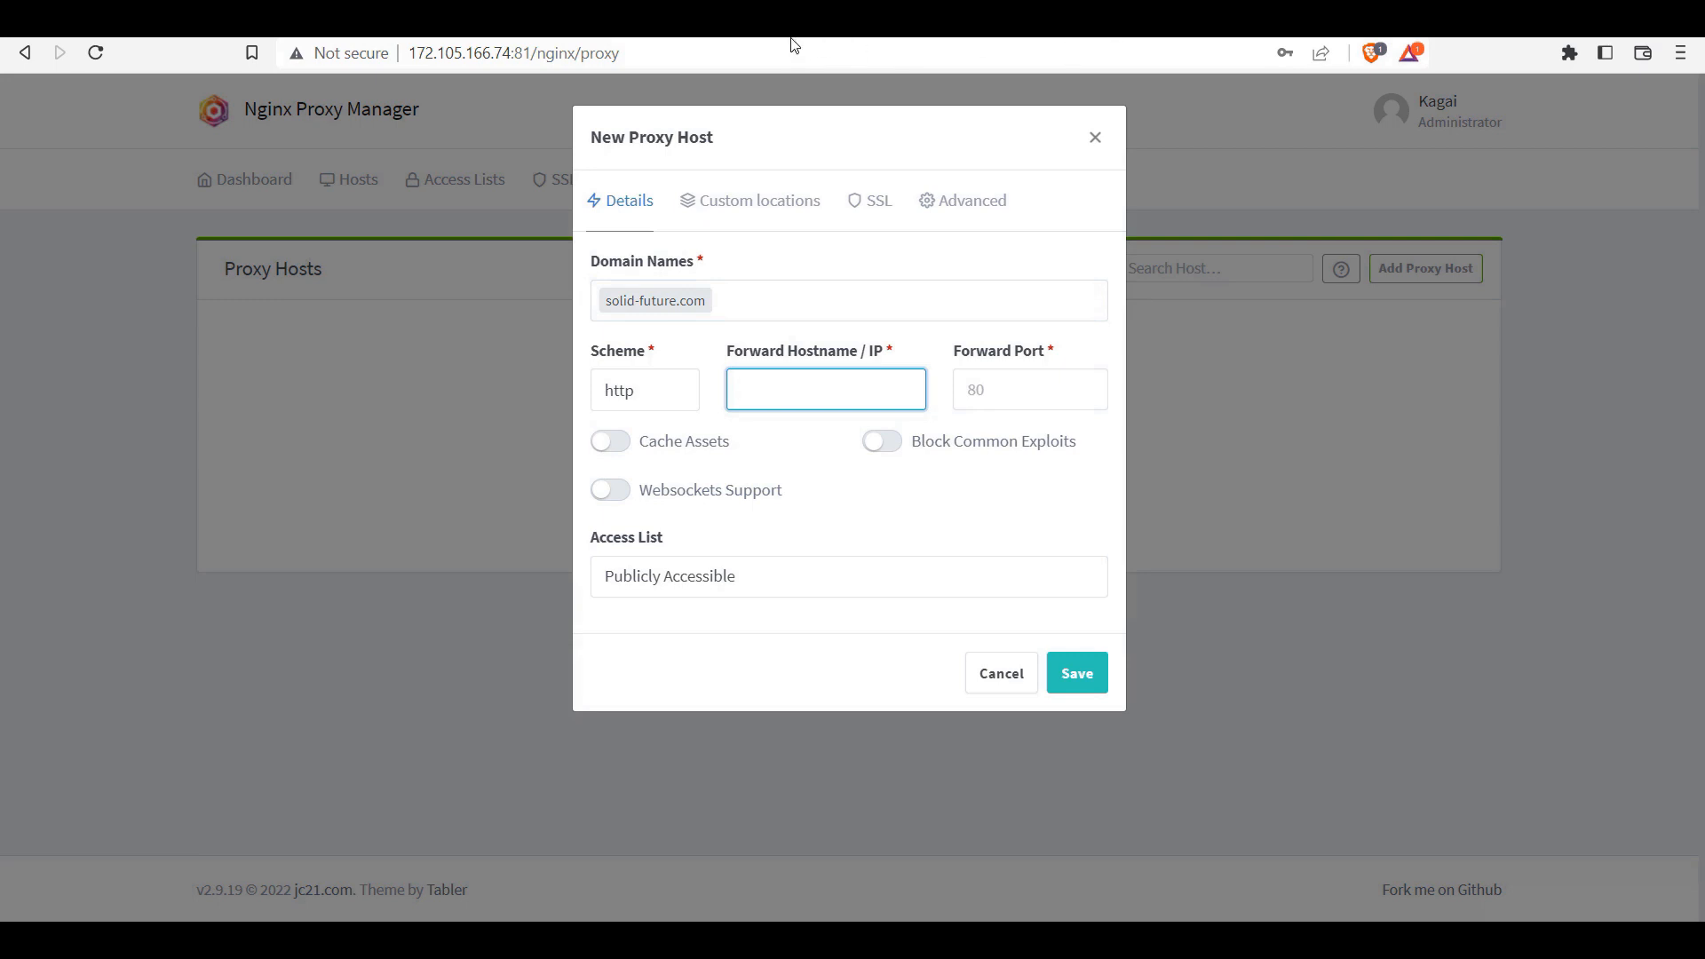
Step: Paste the wordpress IP 172.20.0.9 from Portainer into Forward Hostname, trimming the leading space
left_click(698, 27)
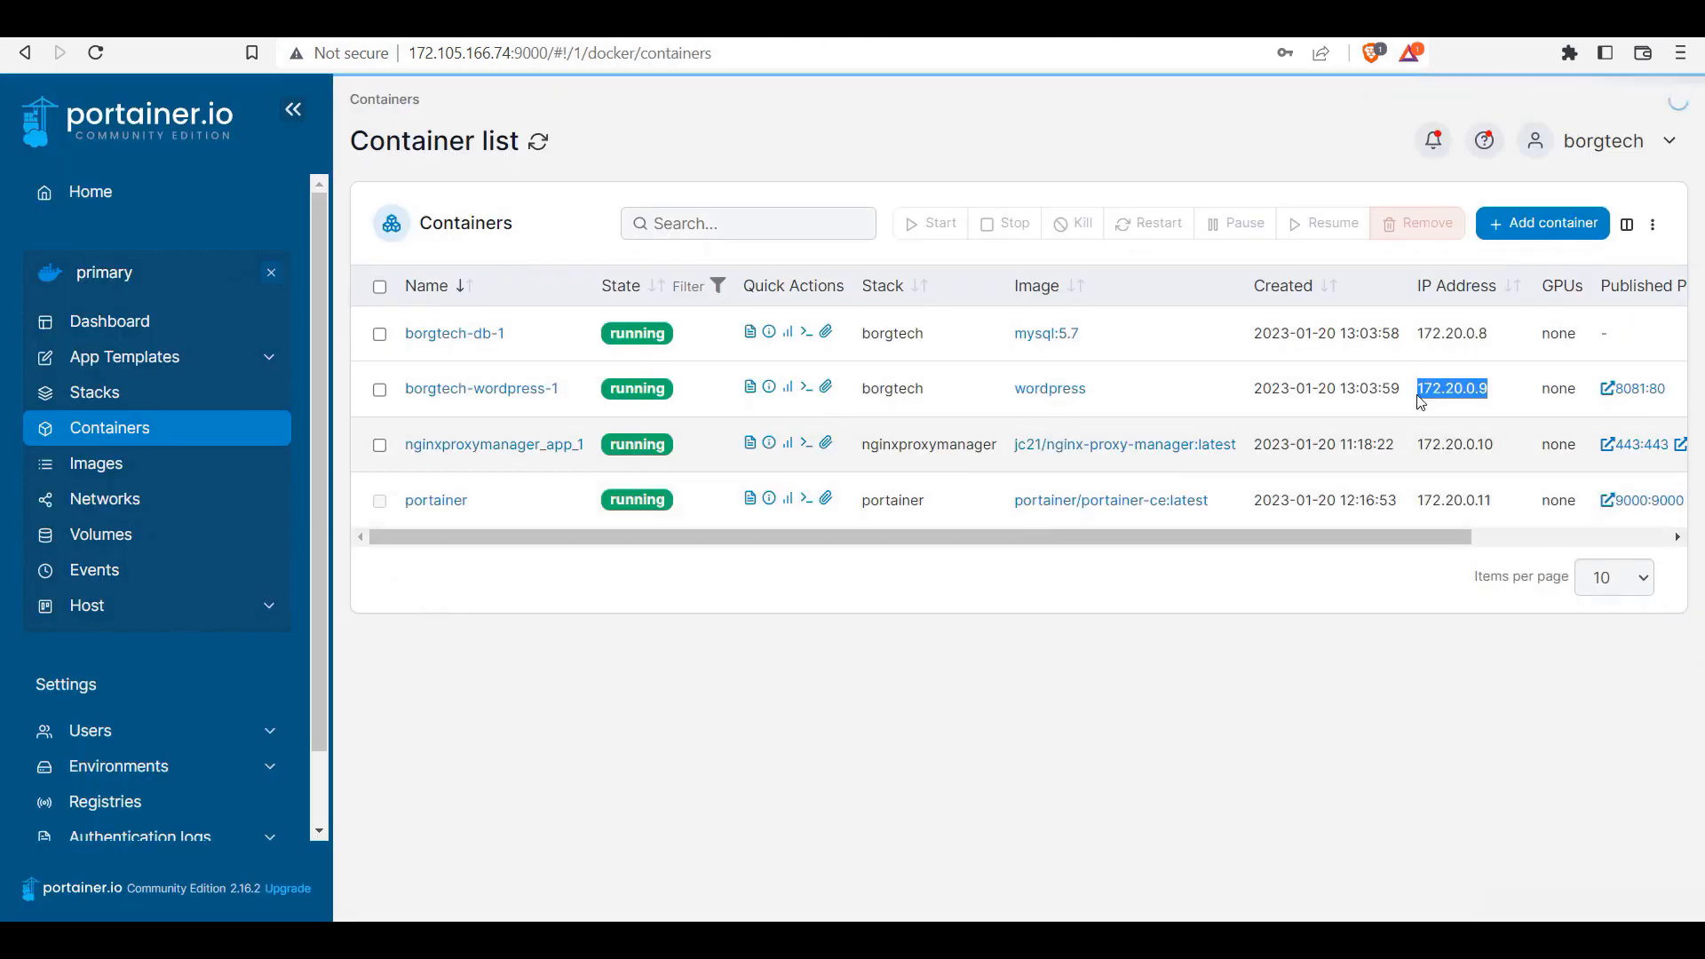
right_click(1461, 385)
left_click(1534, 406)
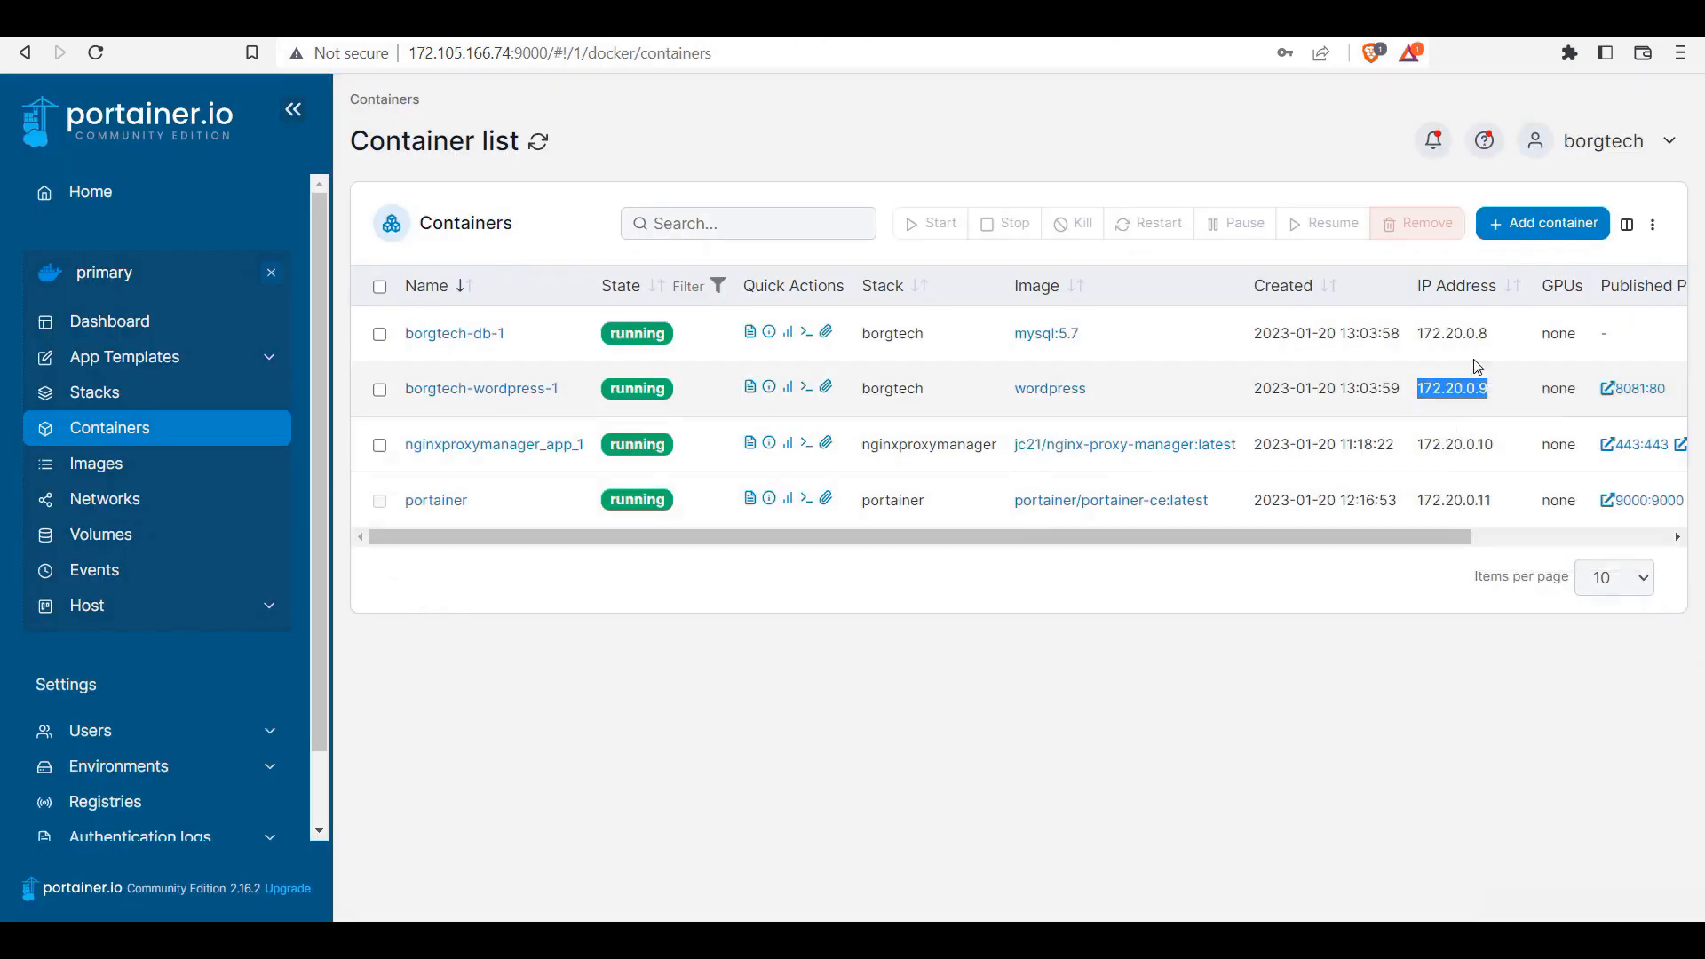
left_click(1250, 27)
key("ctrl+v")
key("BackSpace")
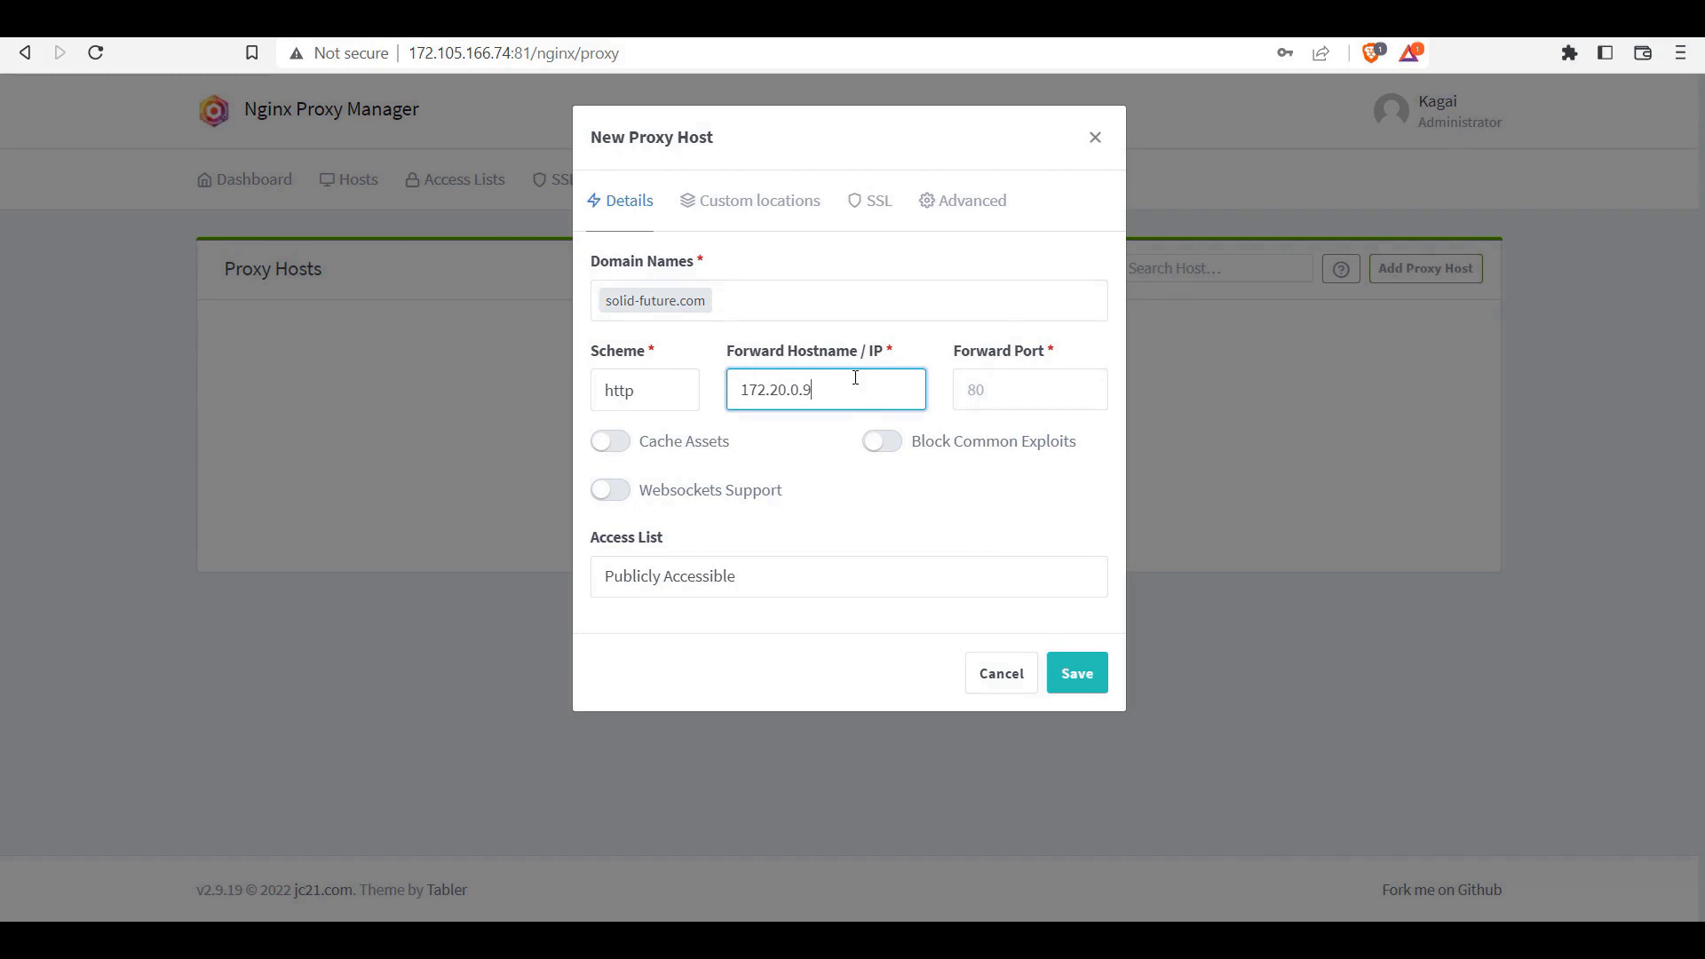
Step: Set forward port 80 and enable Cache Assets, Websockets Support and Block Common Exploits
left_click(1013, 395)
type("80")
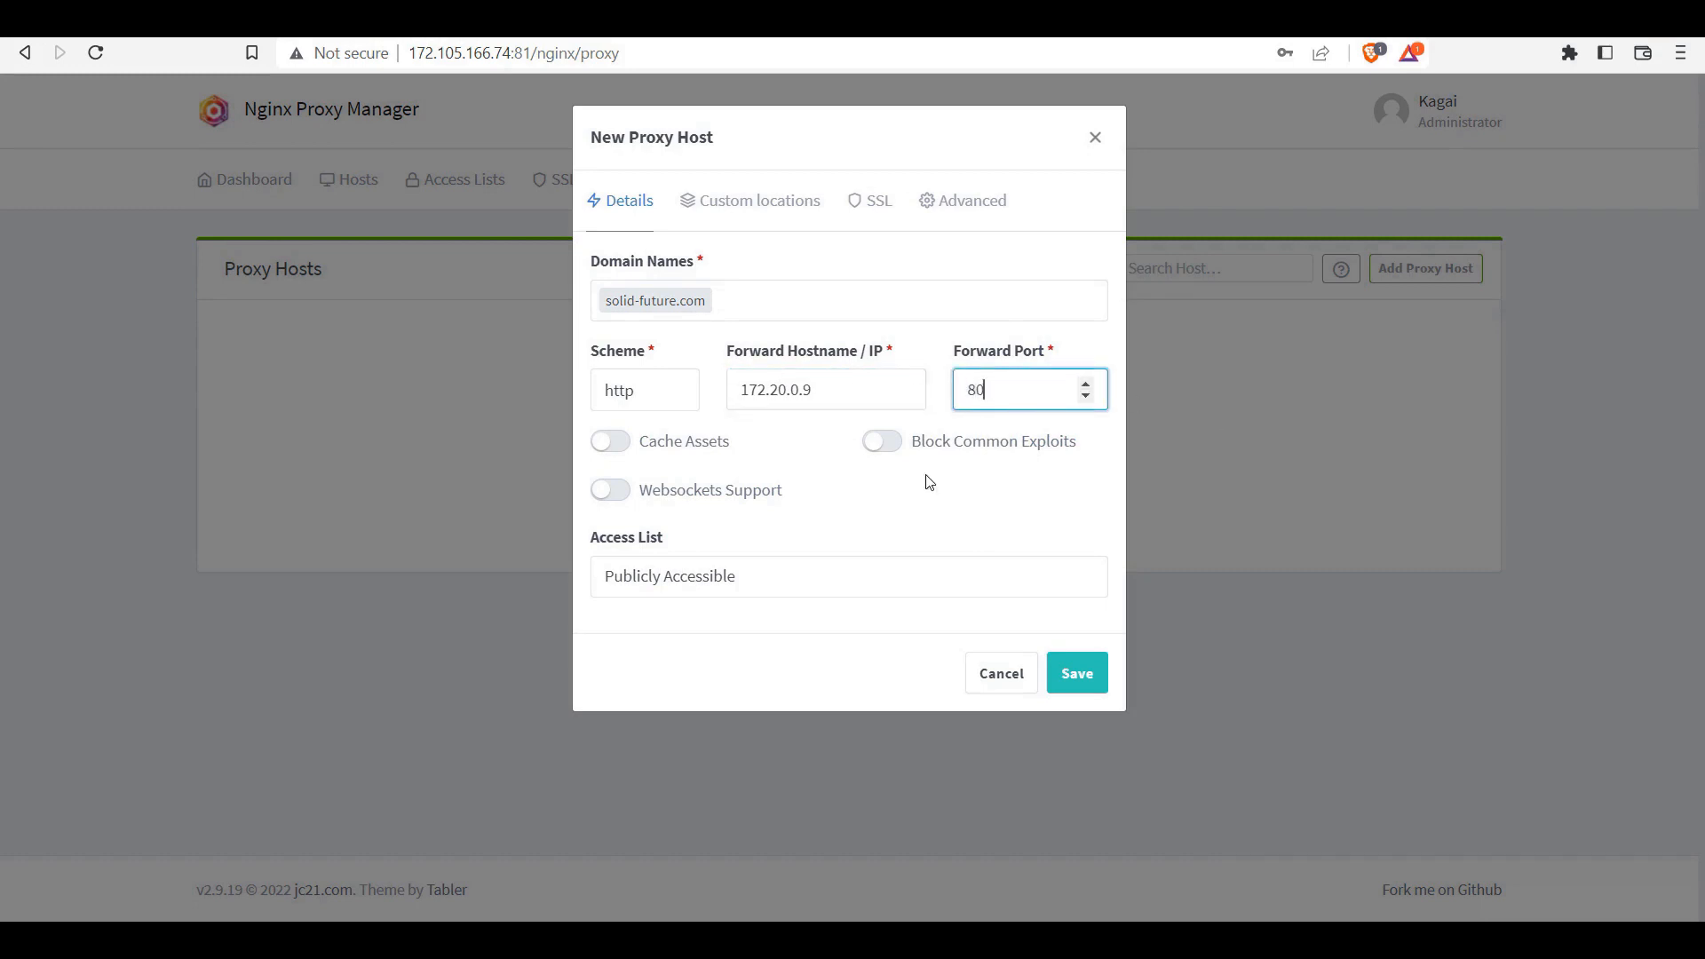
left_click(621, 449)
left_click(610, 490)
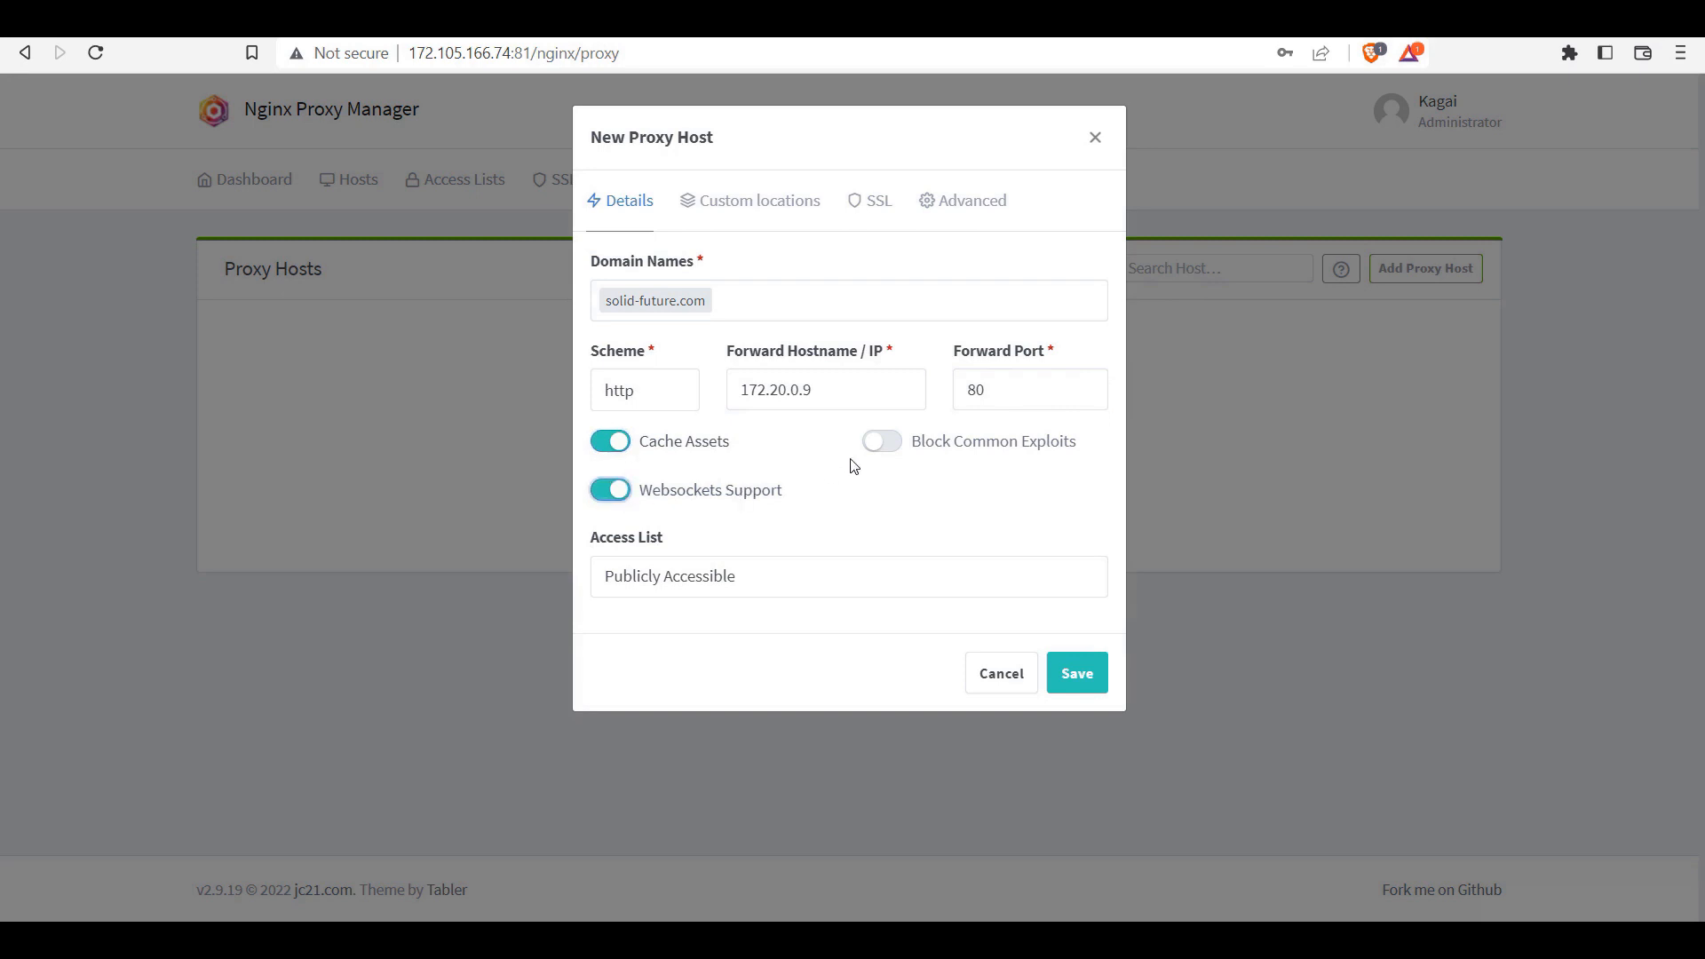
left_click(895, 443)
Step: Assign the solid-future.com Let's Encrypt certificate in SSL settings and save the proxy host
left_click(885, 210)
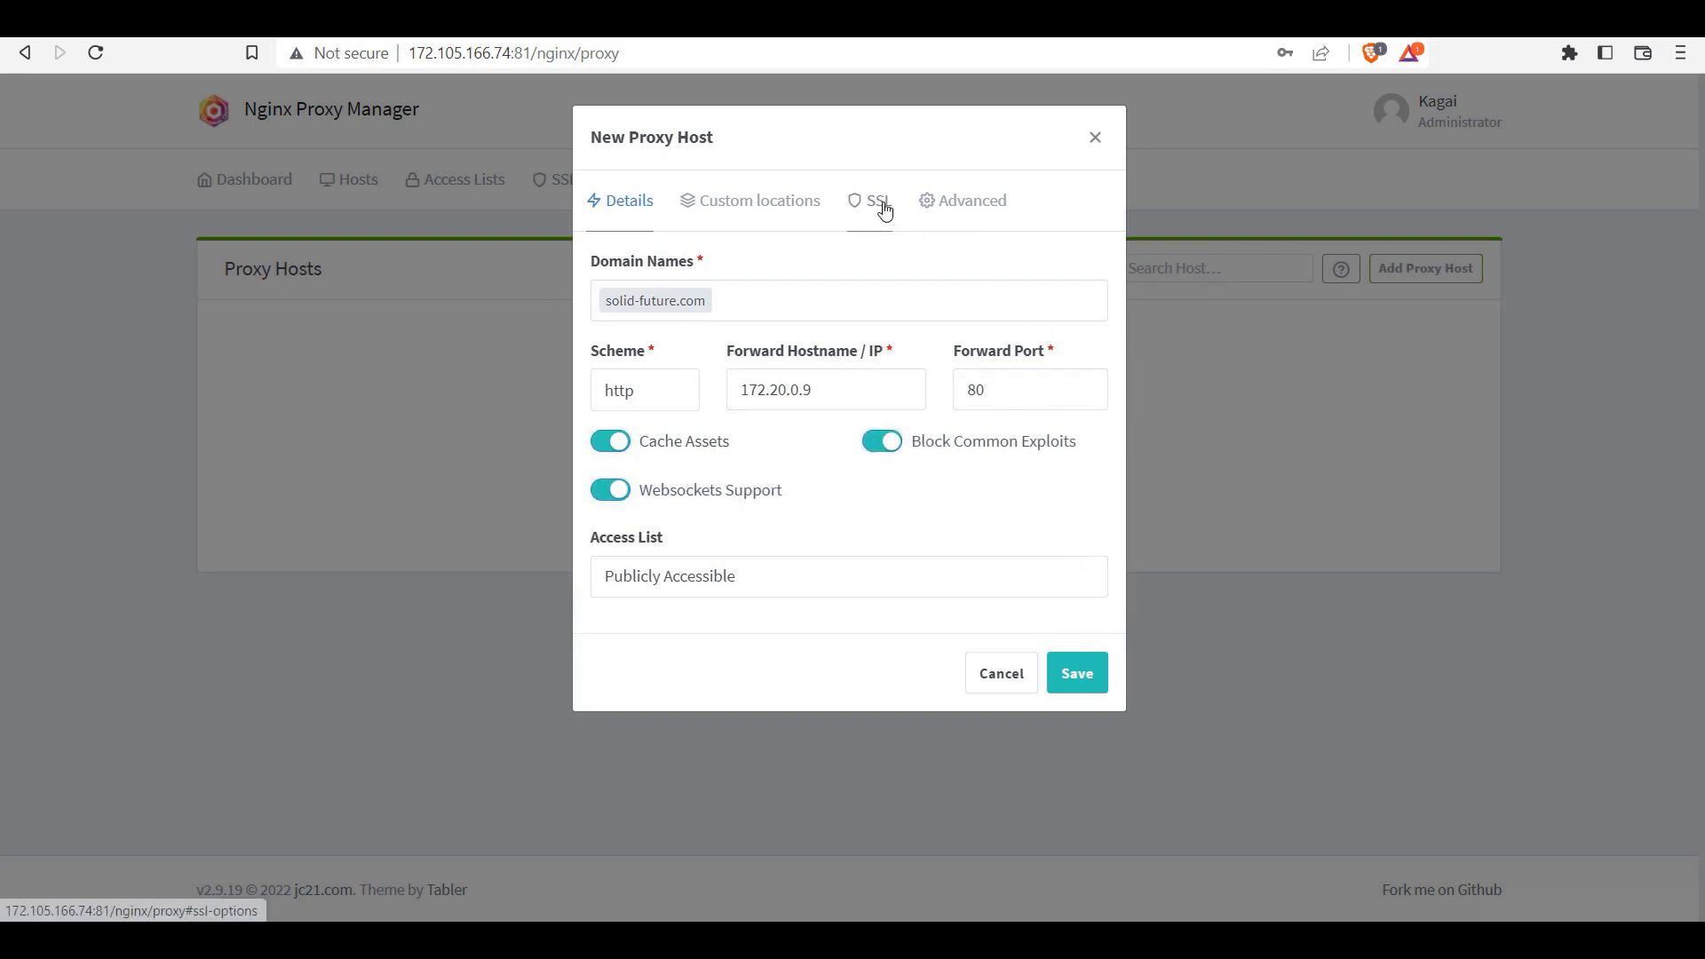
left_click(697, 301)
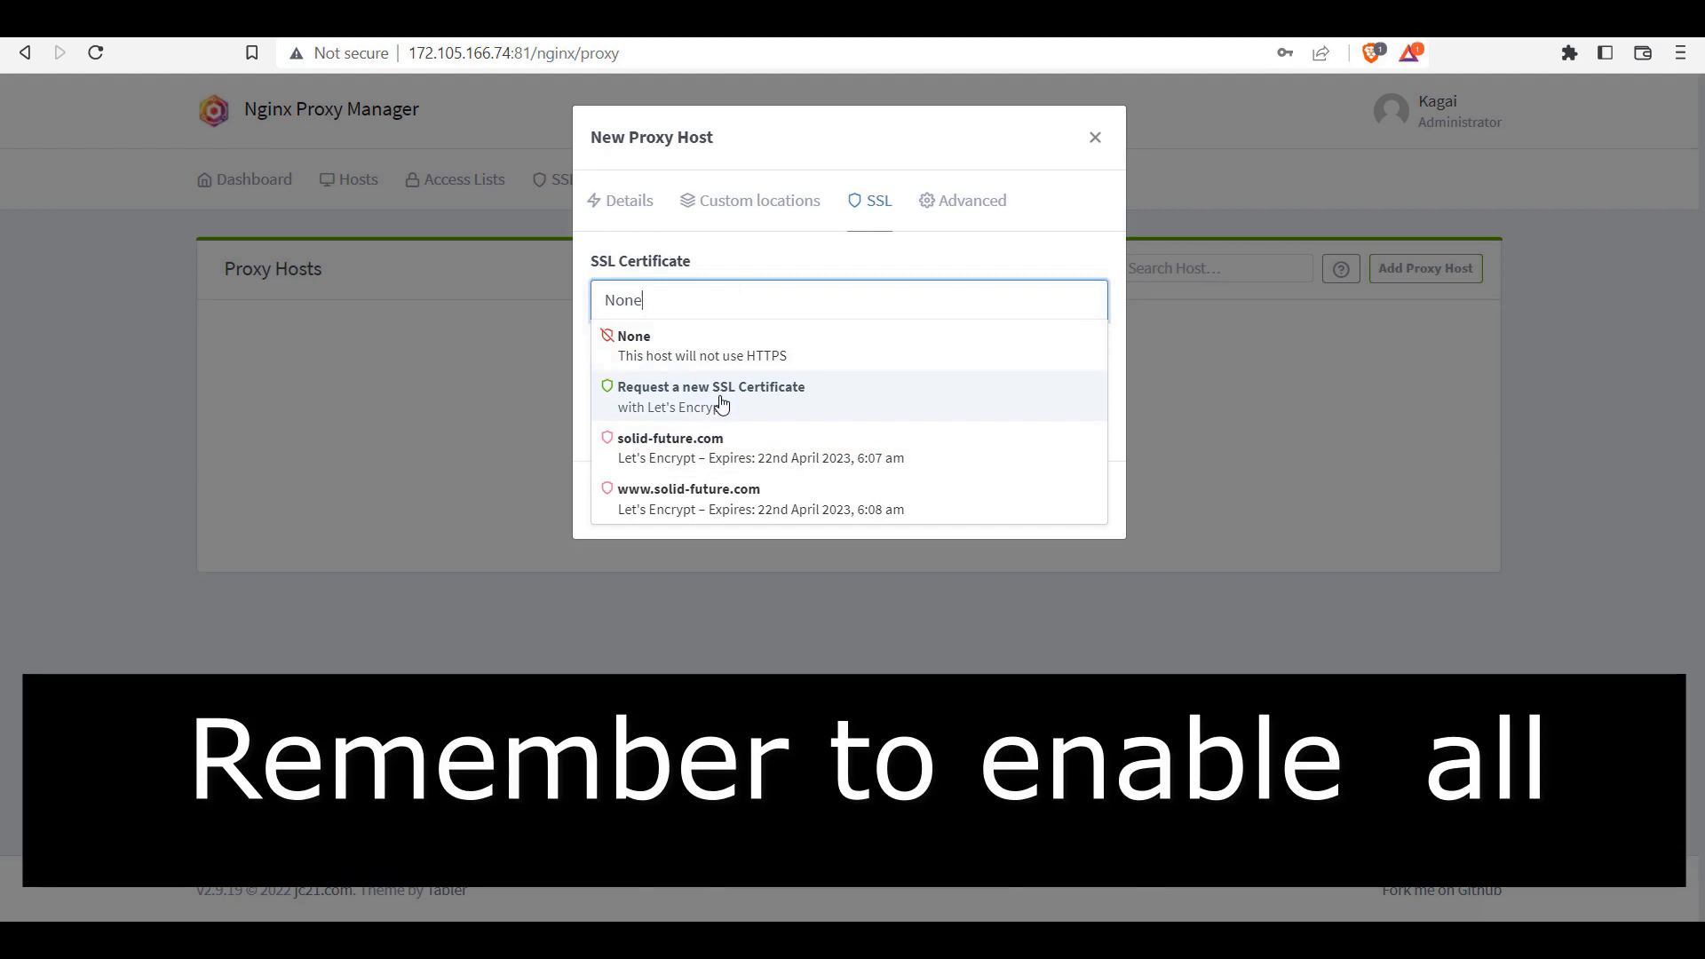
left_click(702, 455)
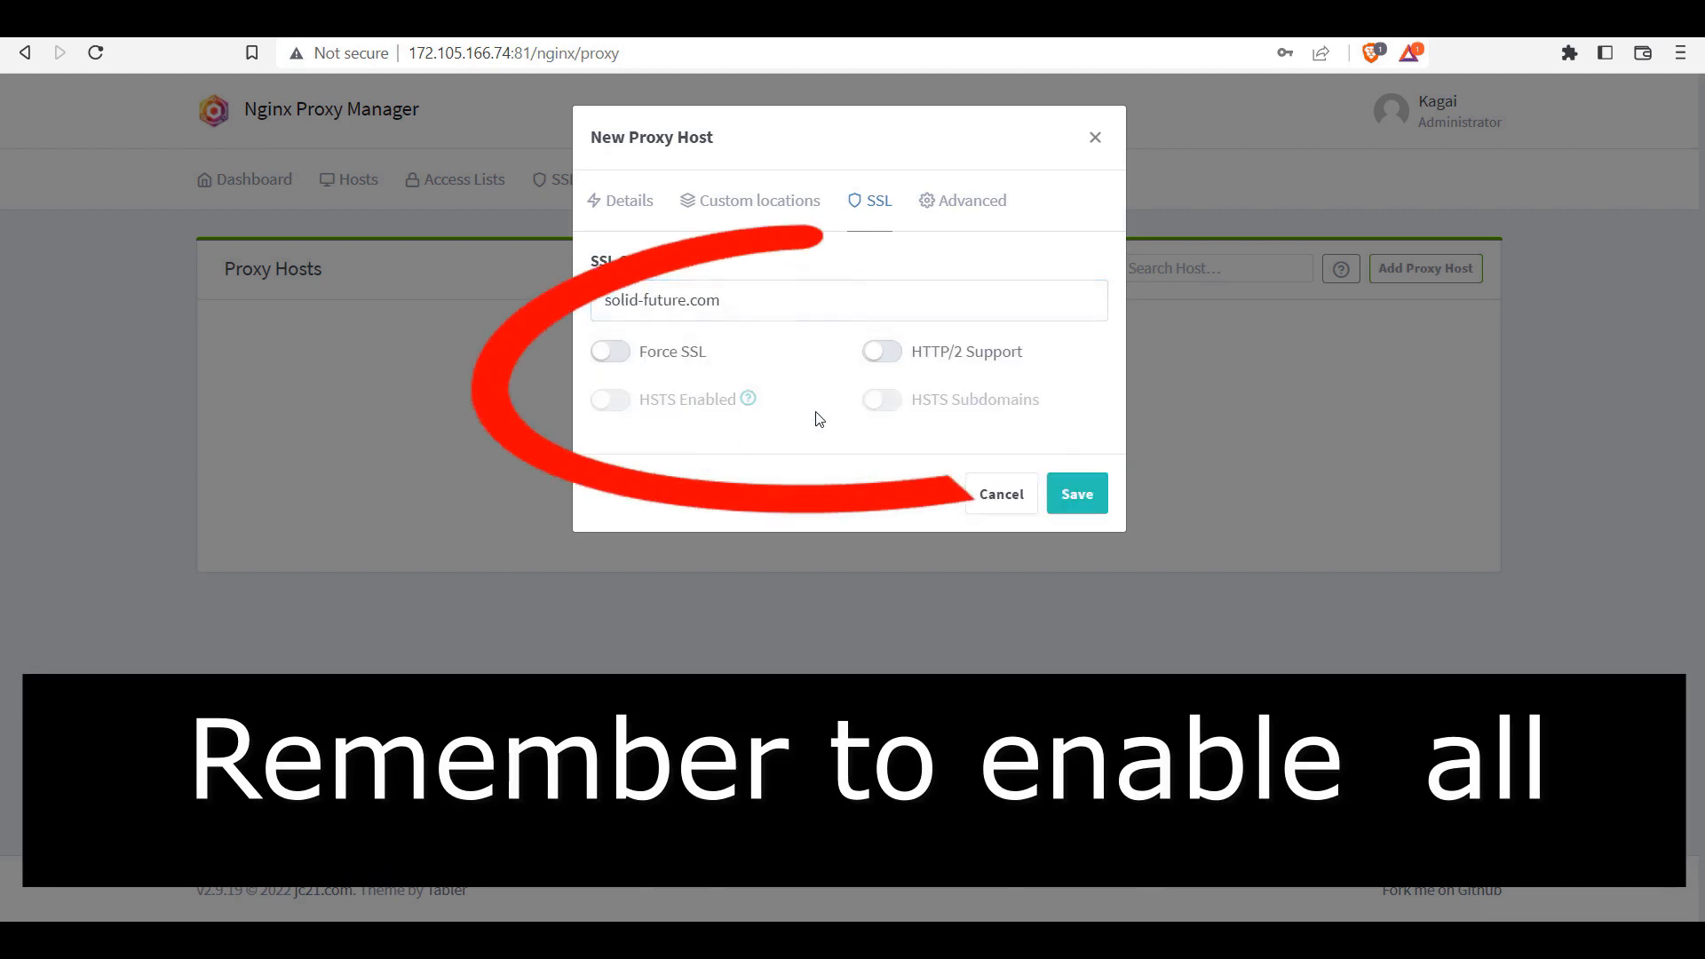
left_click(1077, 494)
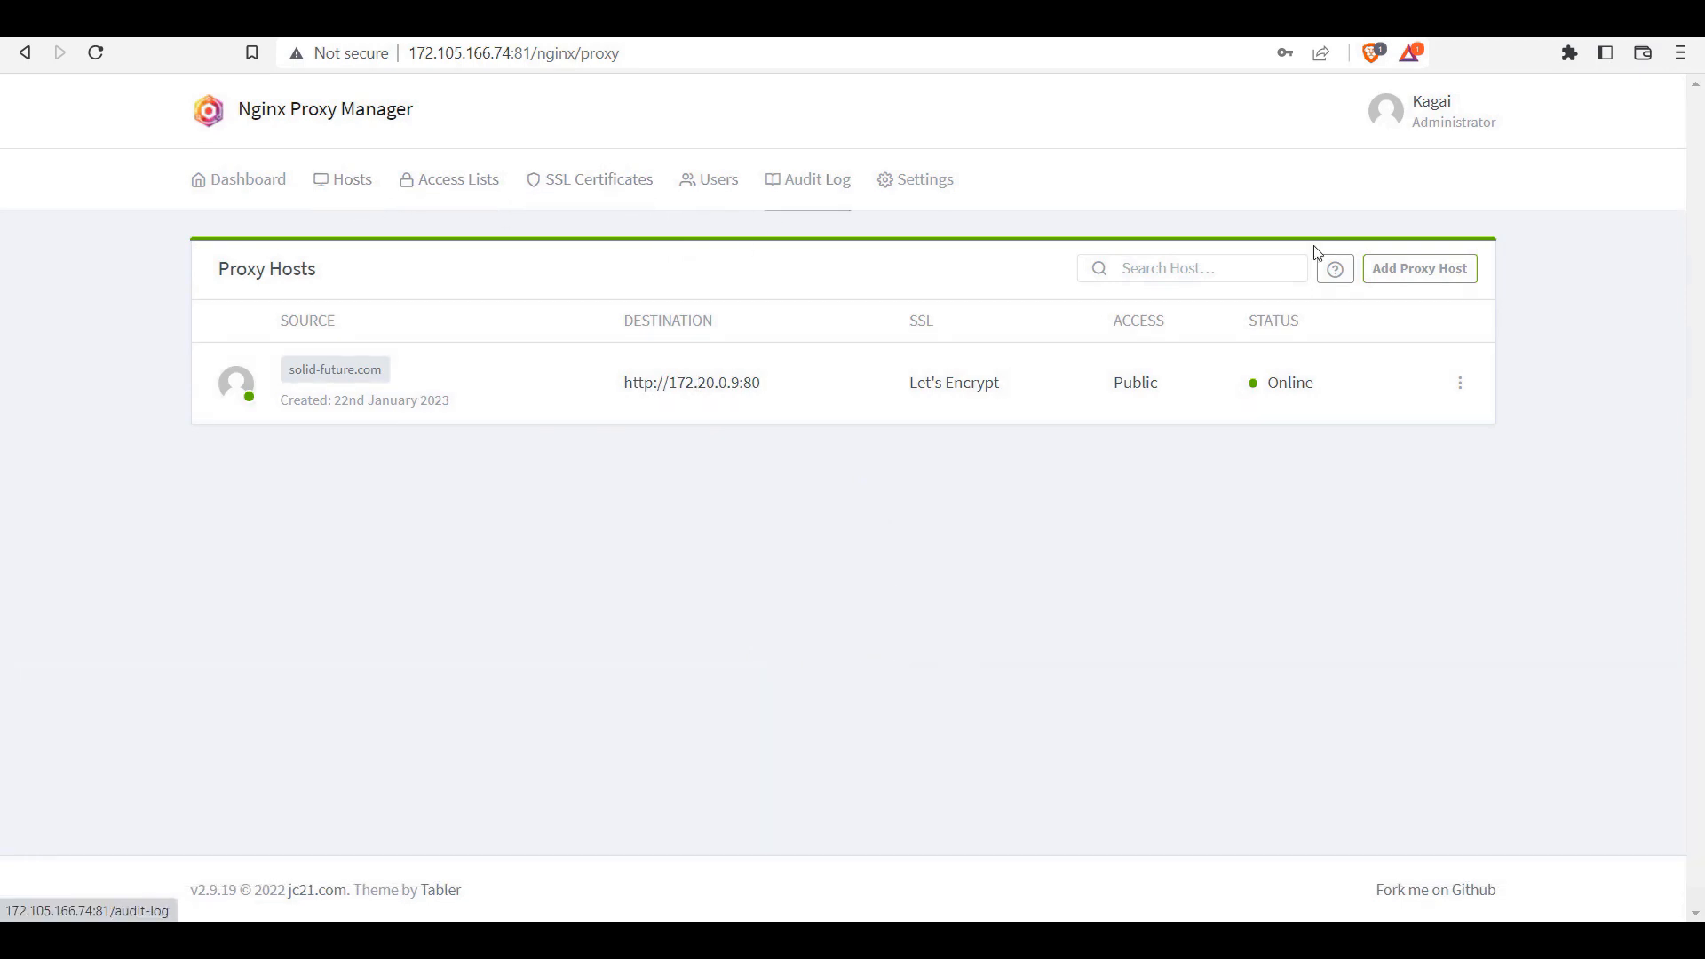
Step: Start a new proxy host forwarding to 172.20.0.9 on port 80
left_click(1422, 272)
left_click(764, 389)
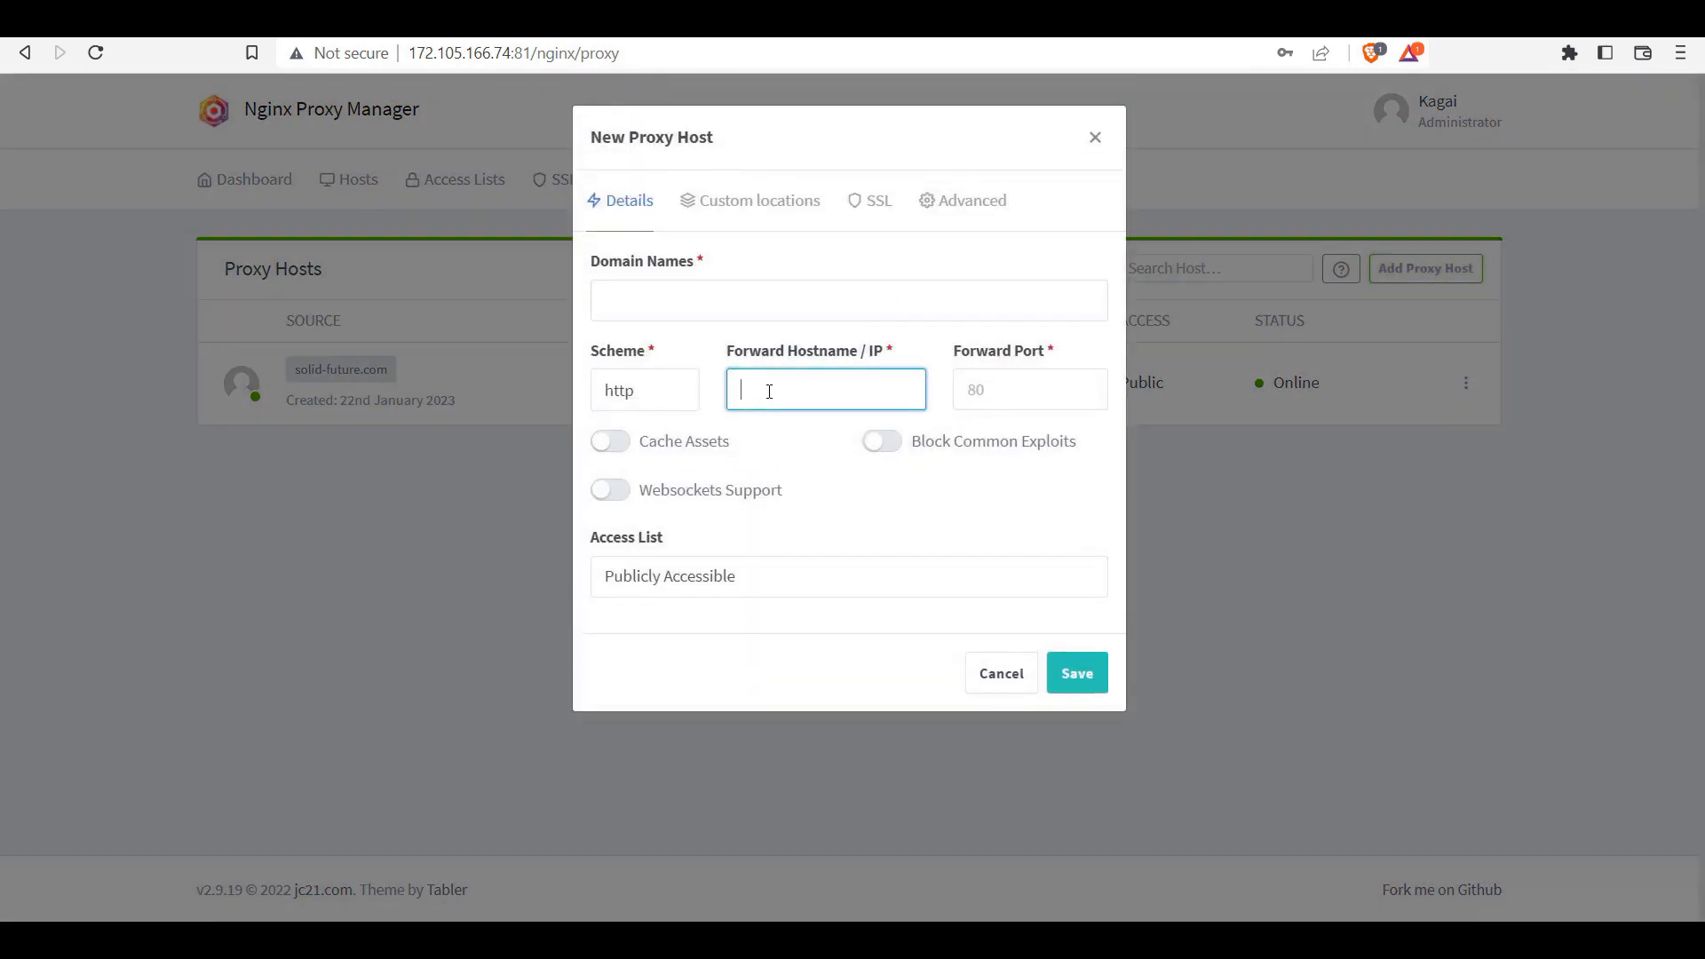
key("ctrl+v")
left_click_drag(769, 392, 630, 377)
key("BackSpace")
left_click(977, 391)
type("8")
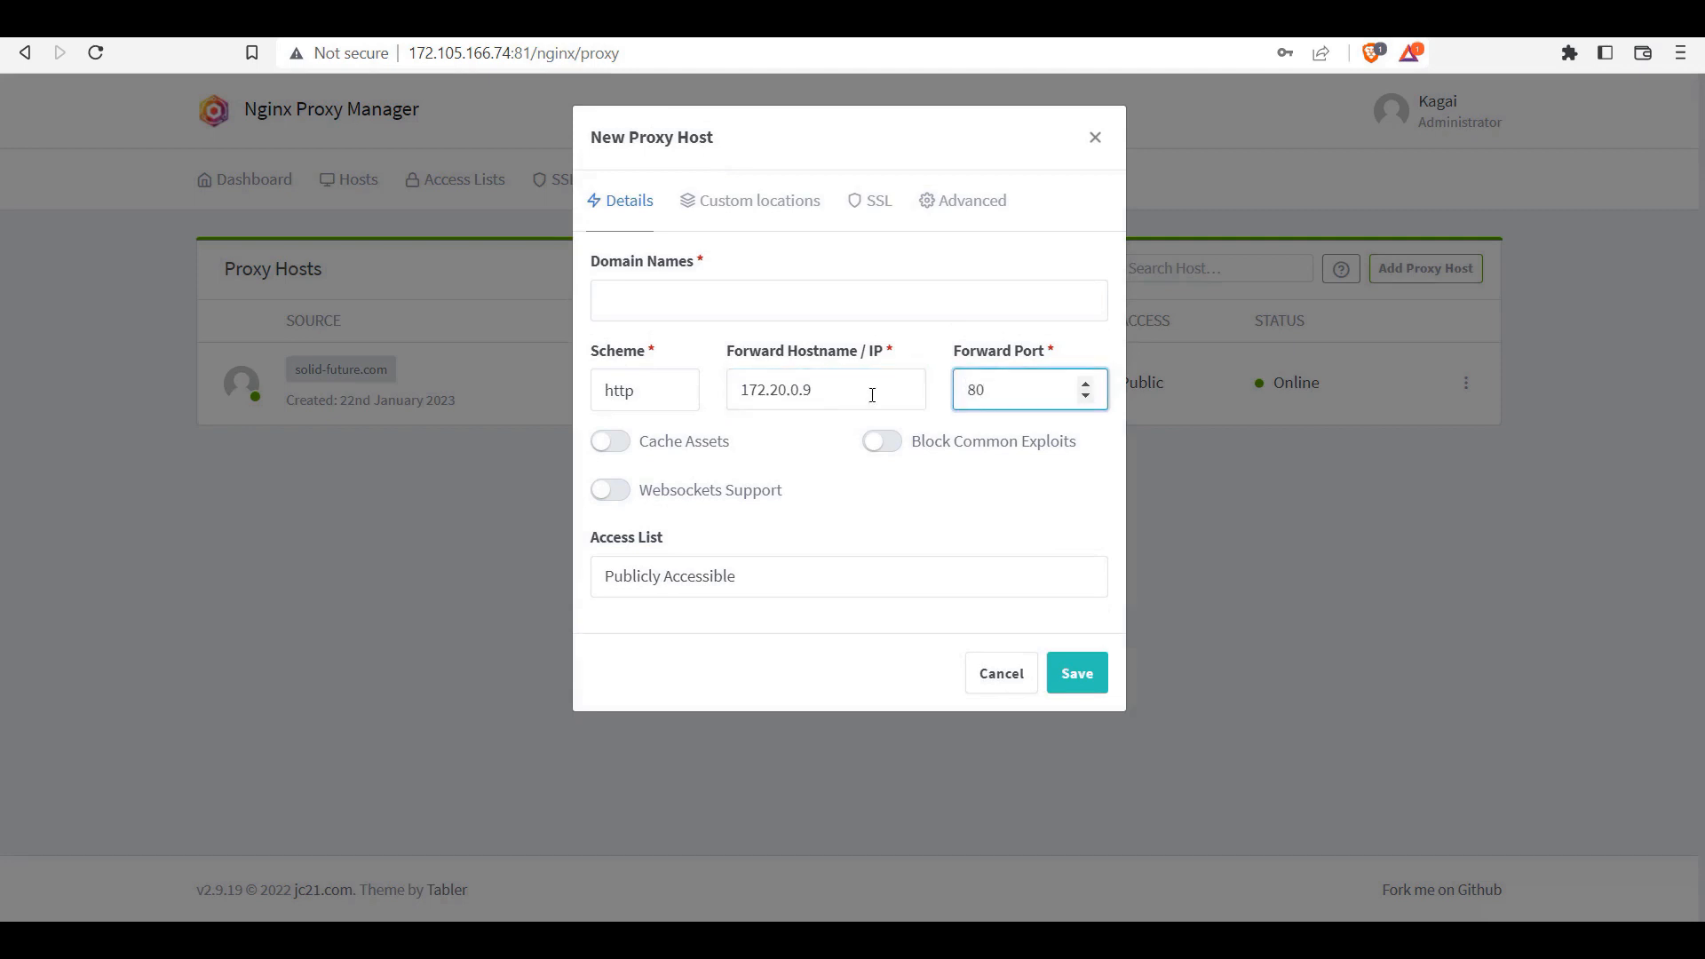
left_click(669, 299)
type("www")
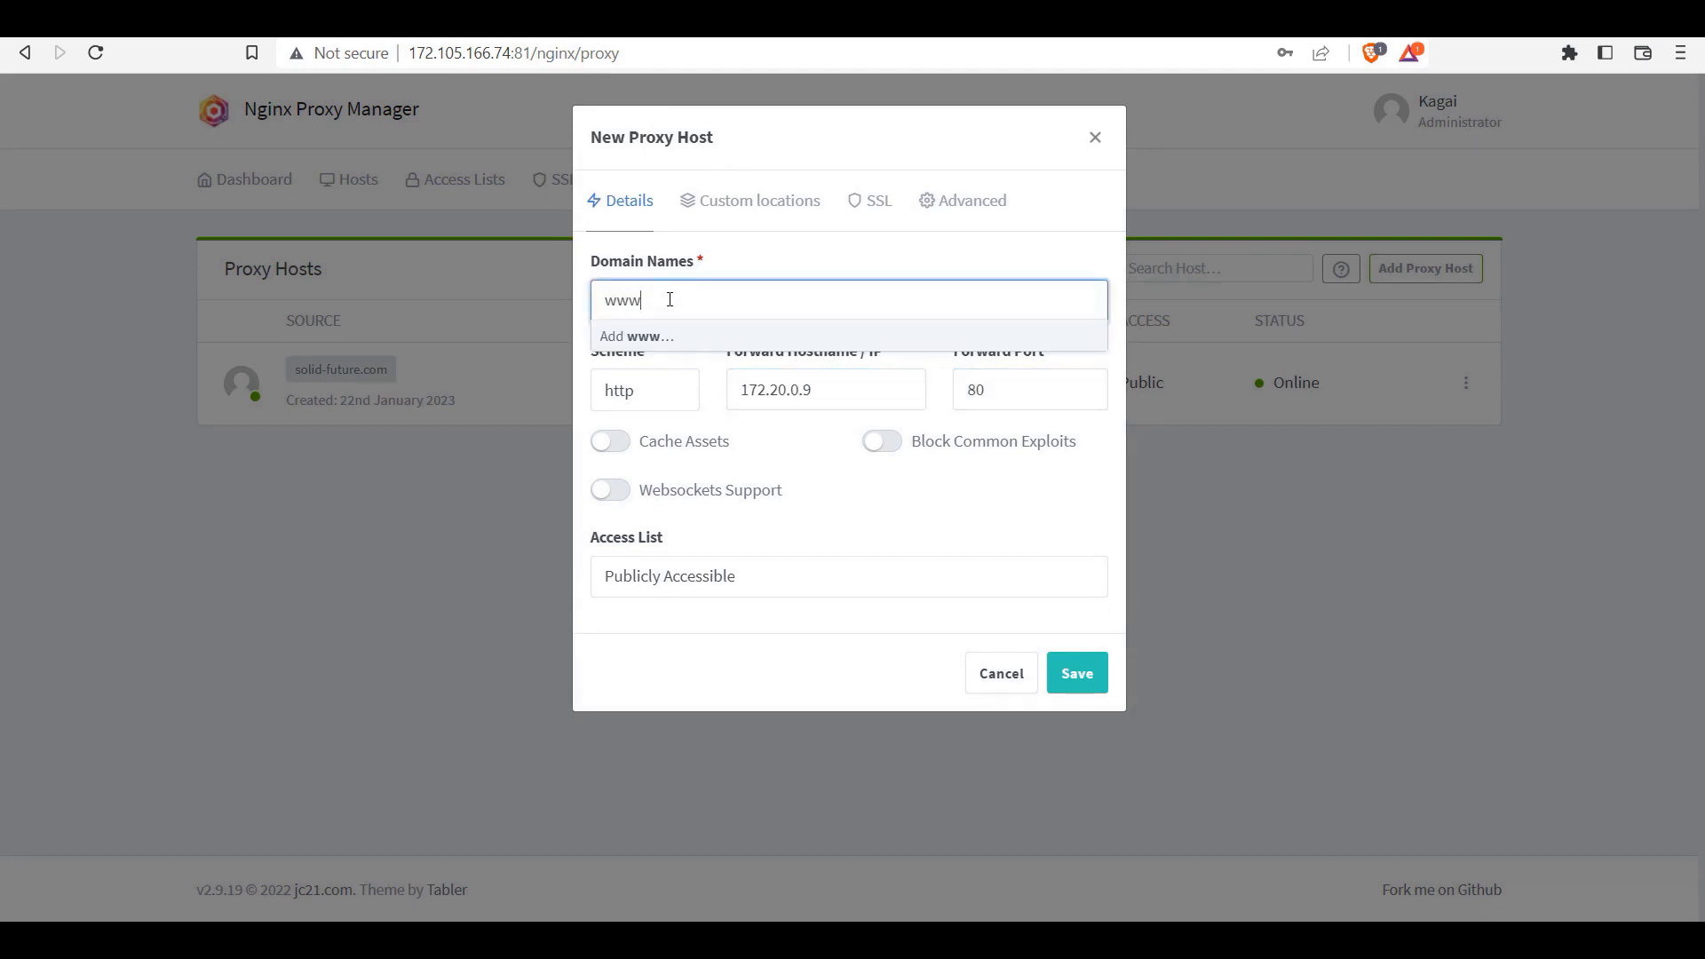
type(".solid-future.co")
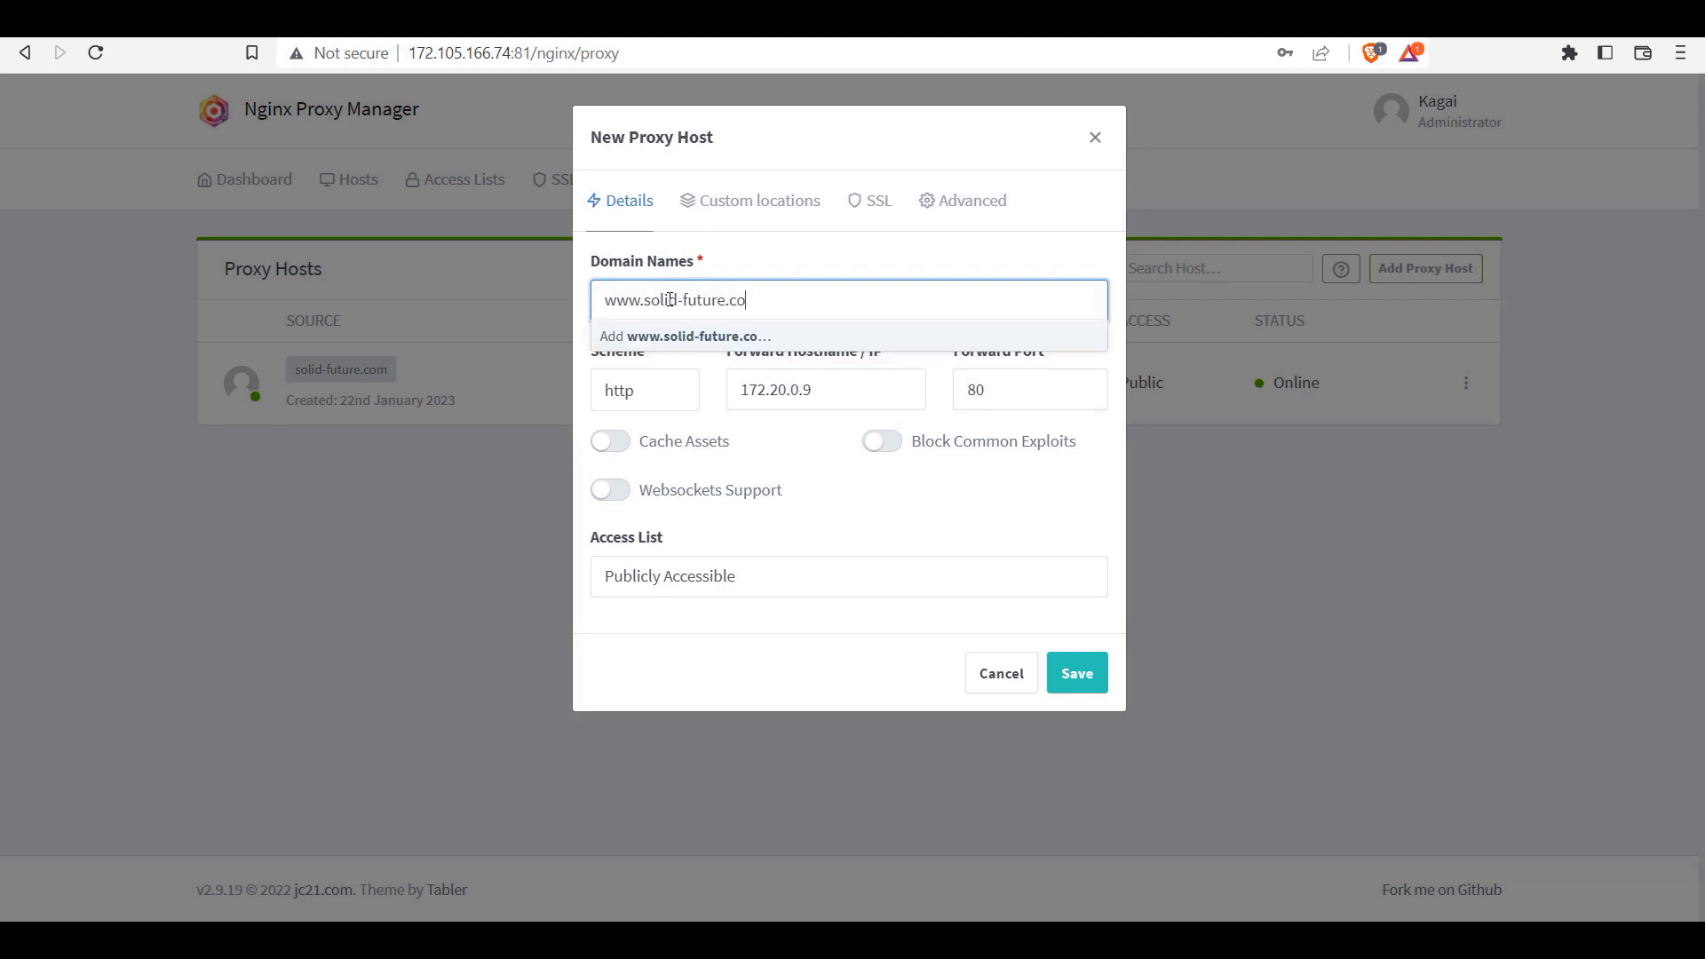
type("m")
key("Return")
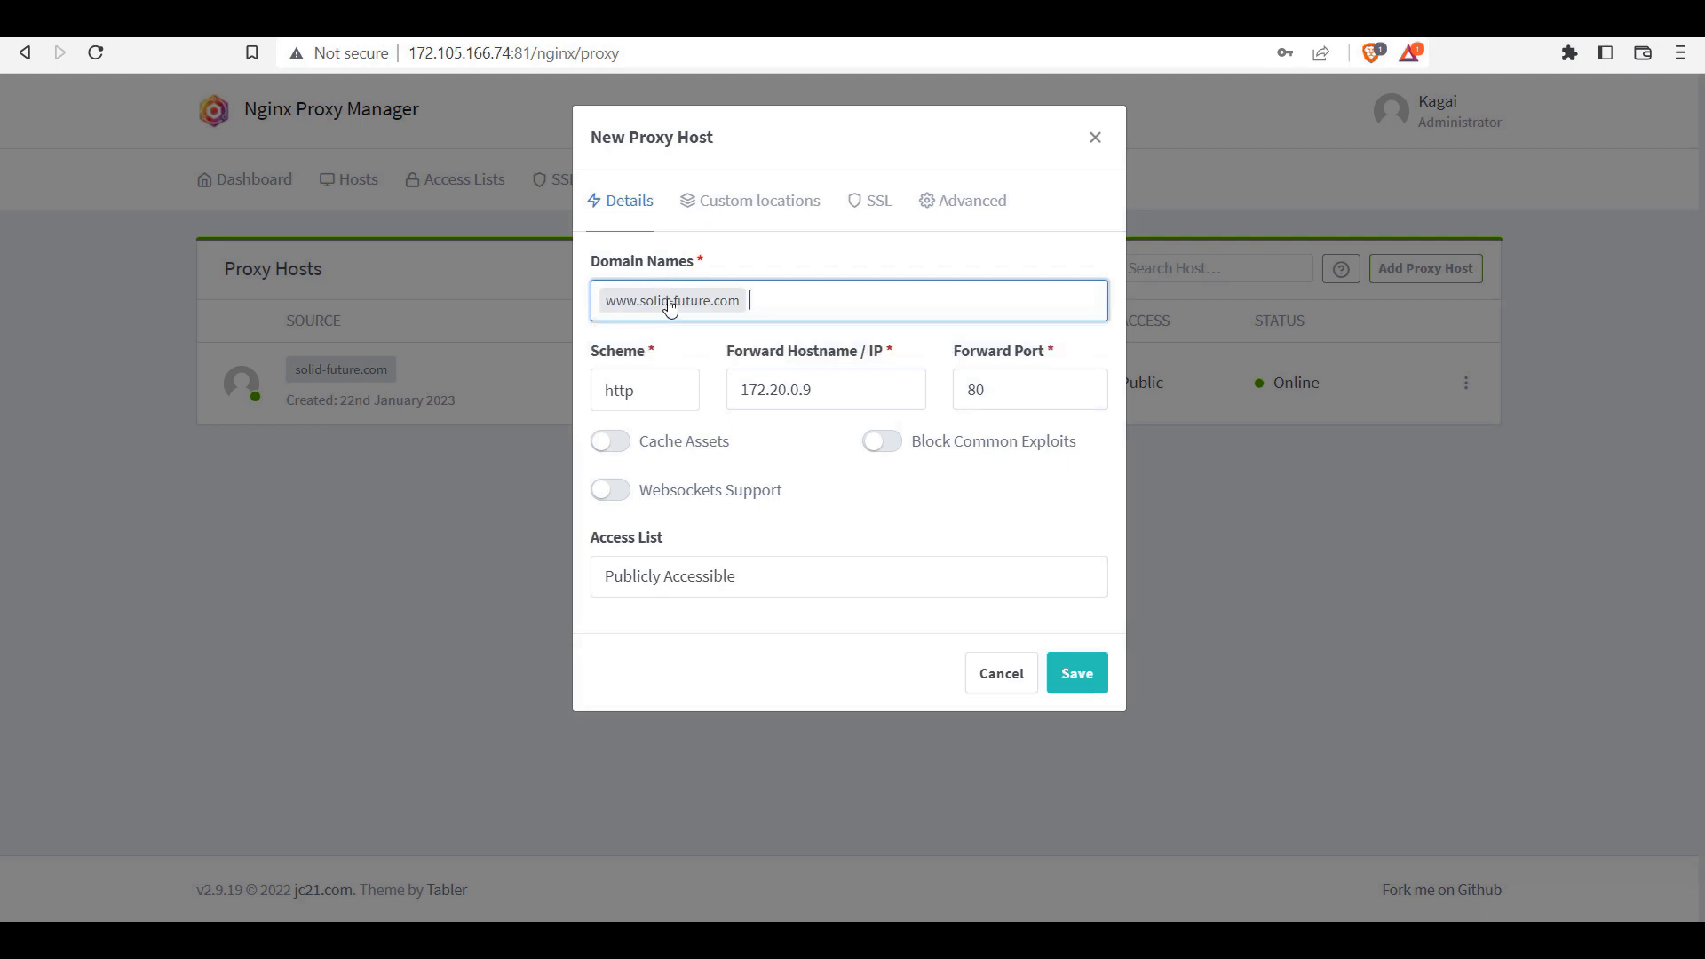
left_click(617, 441)
left_click(889, 443)
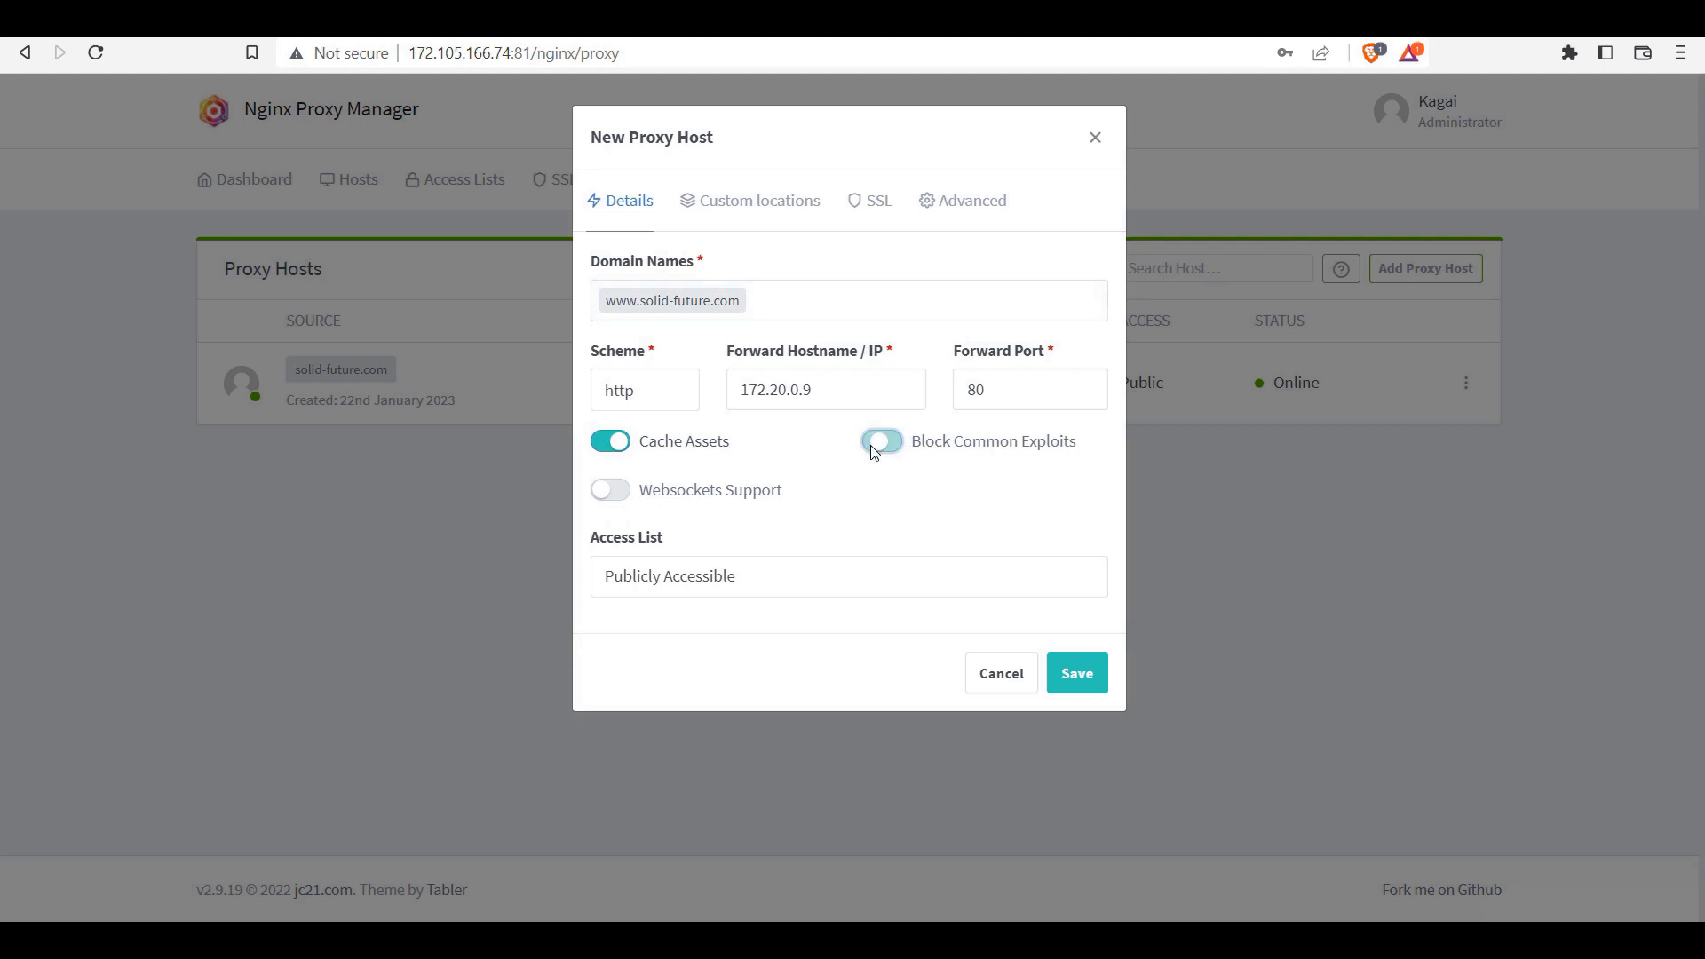
left_click(611, 490)
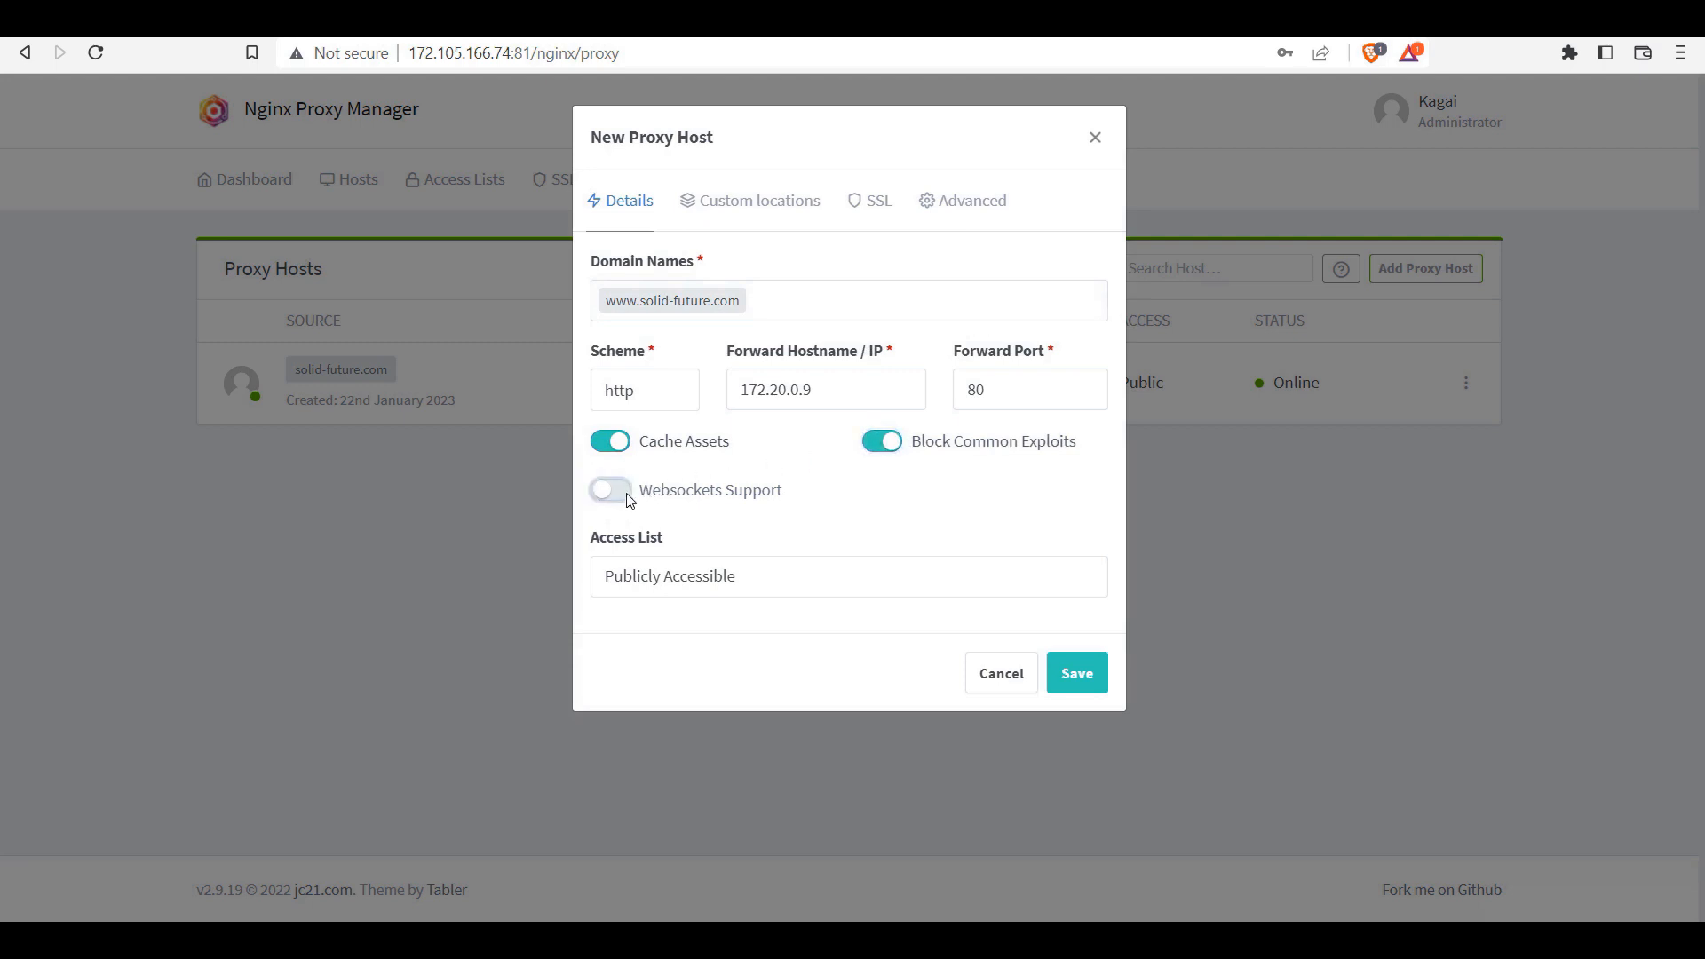
left_click(870, 202)
left_click(726, 298)
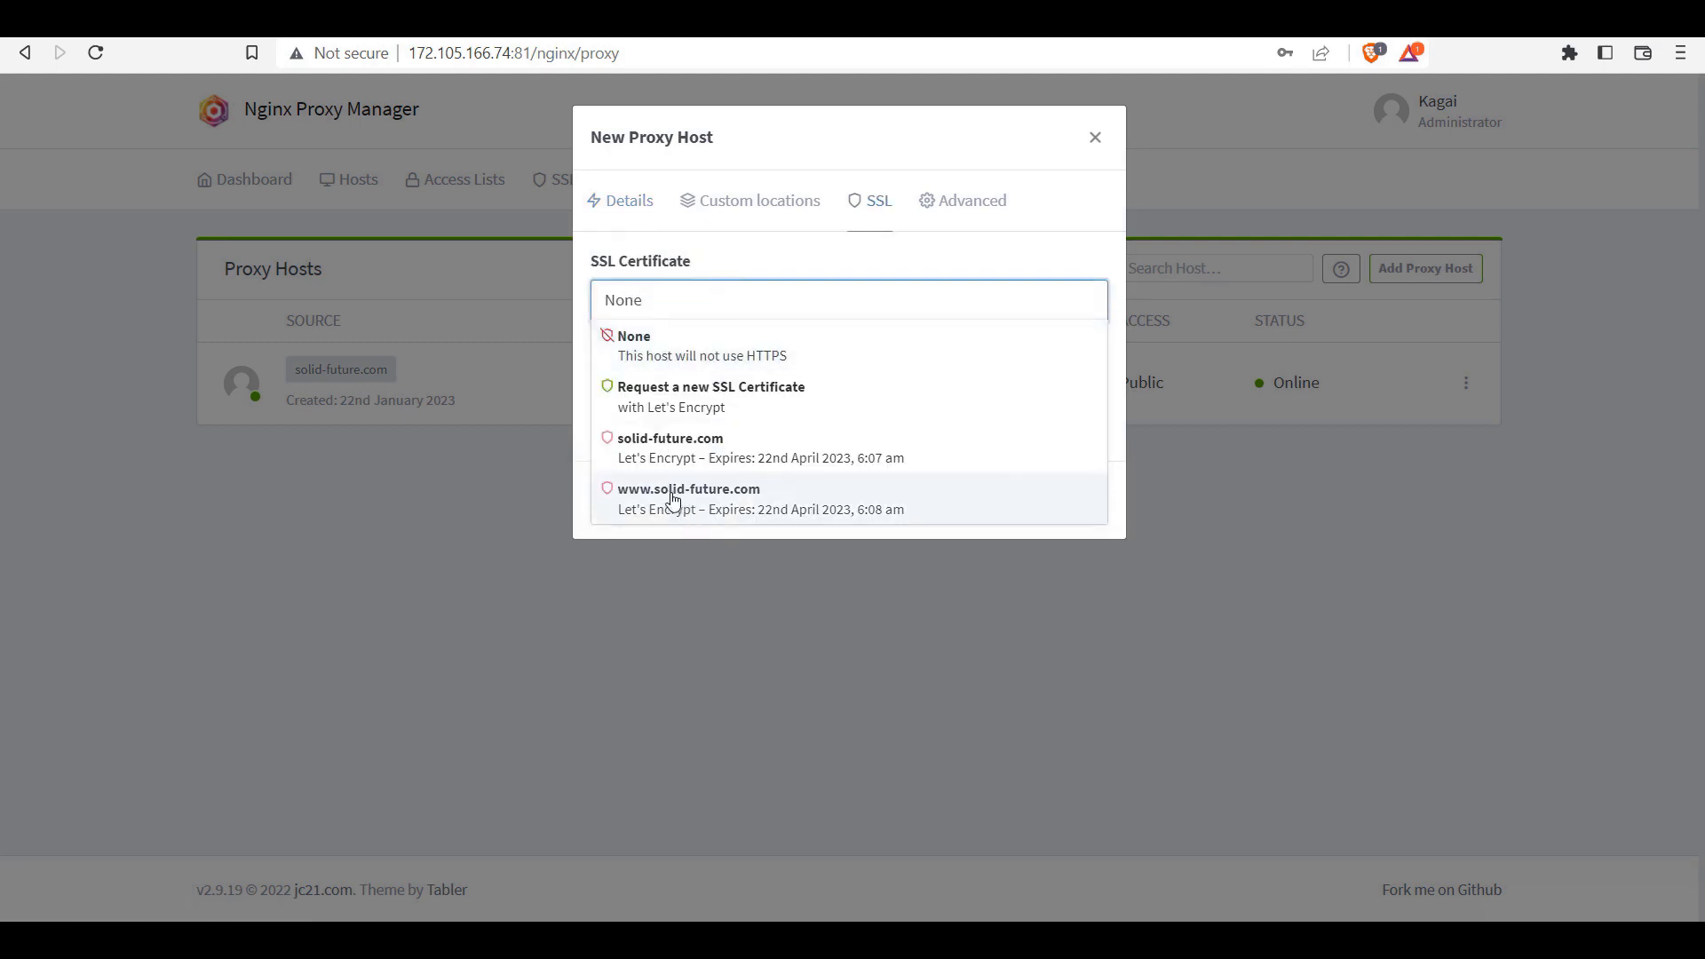
left_click(723, 498)
left_click(622, 357)
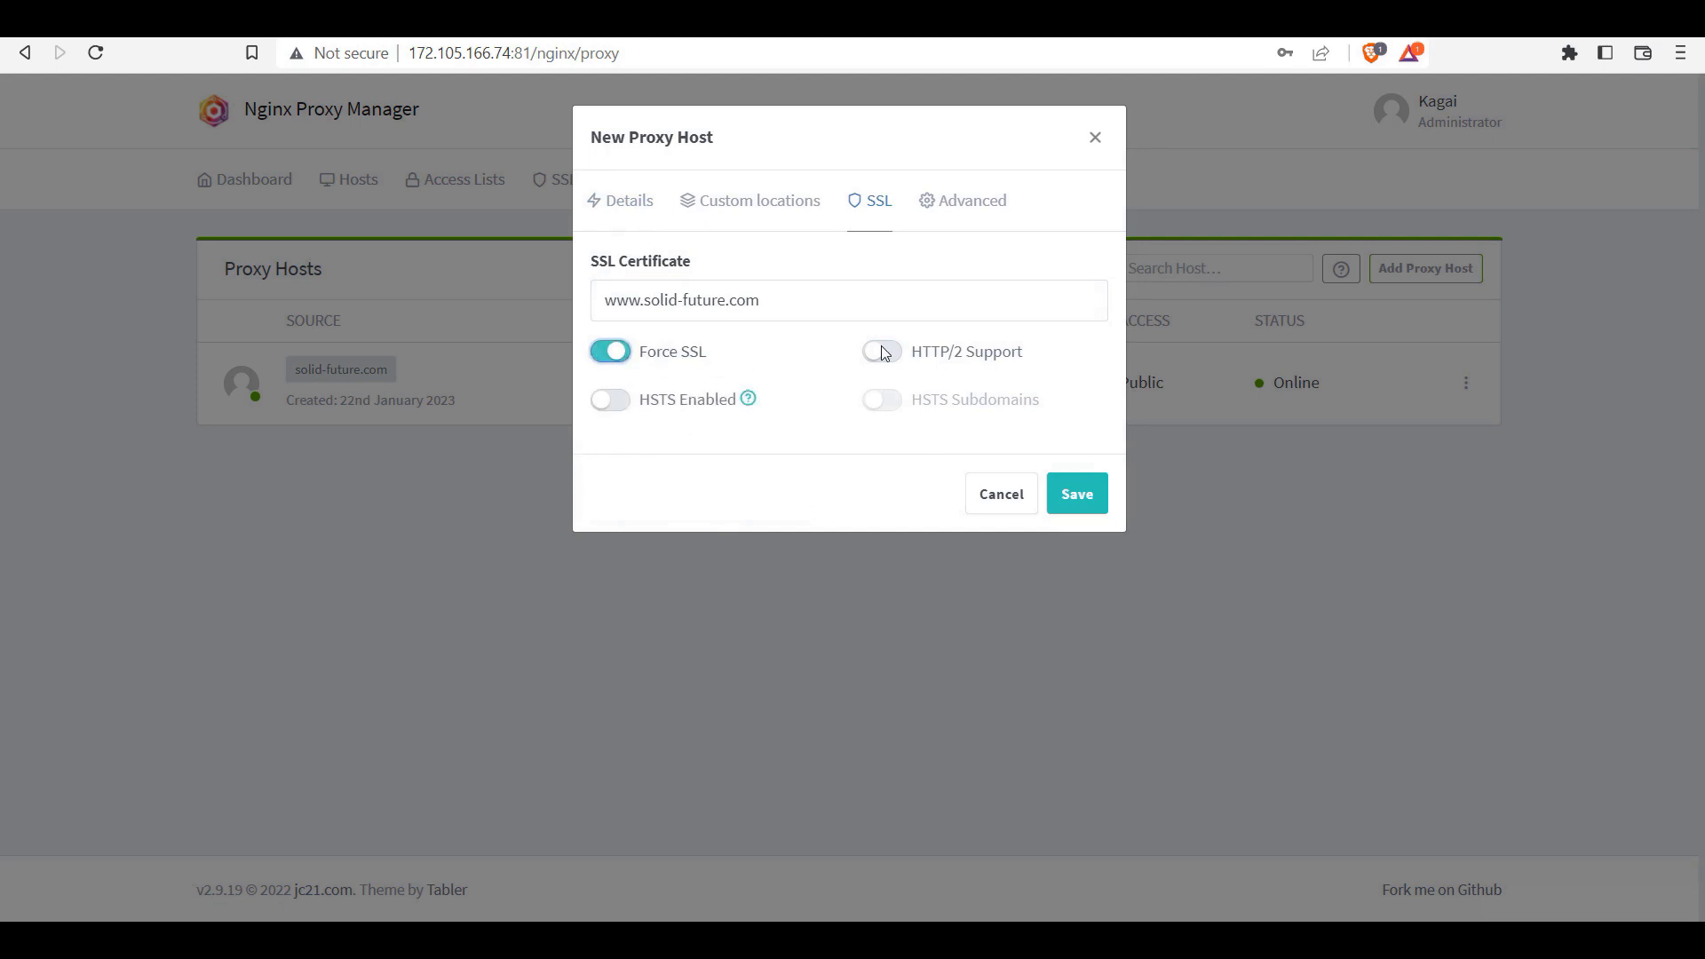
left_click(884, 352)
left_click(622, 404)
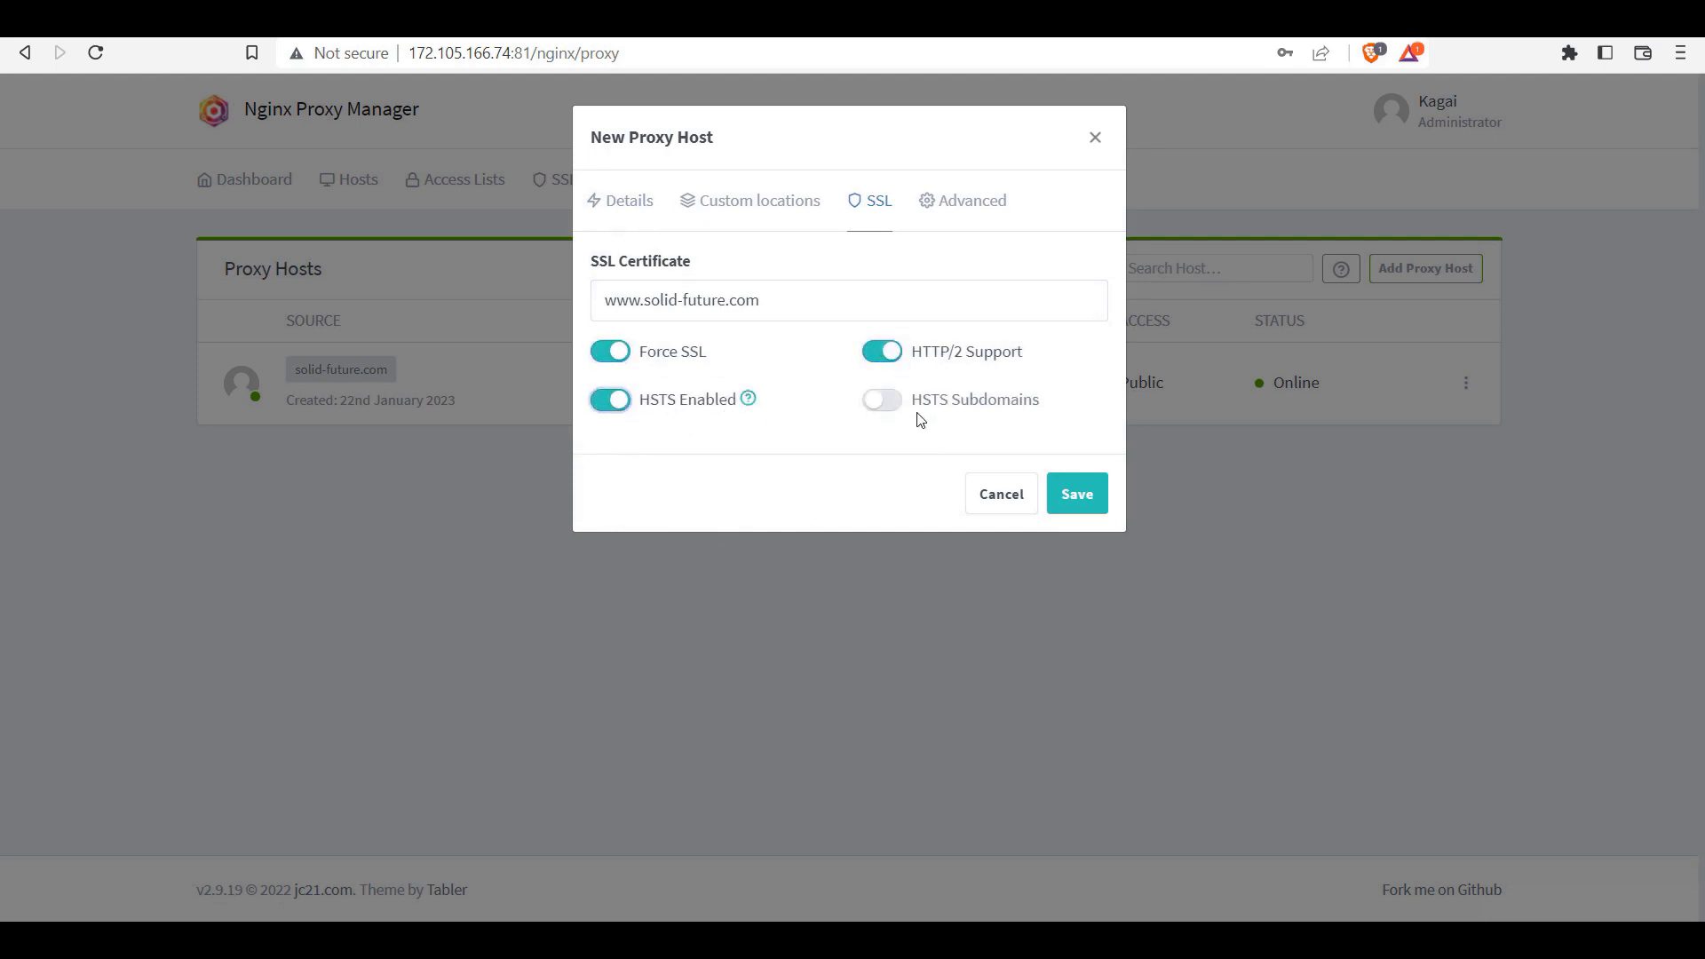
left_click(884, 399)
left_click(1075, 498)
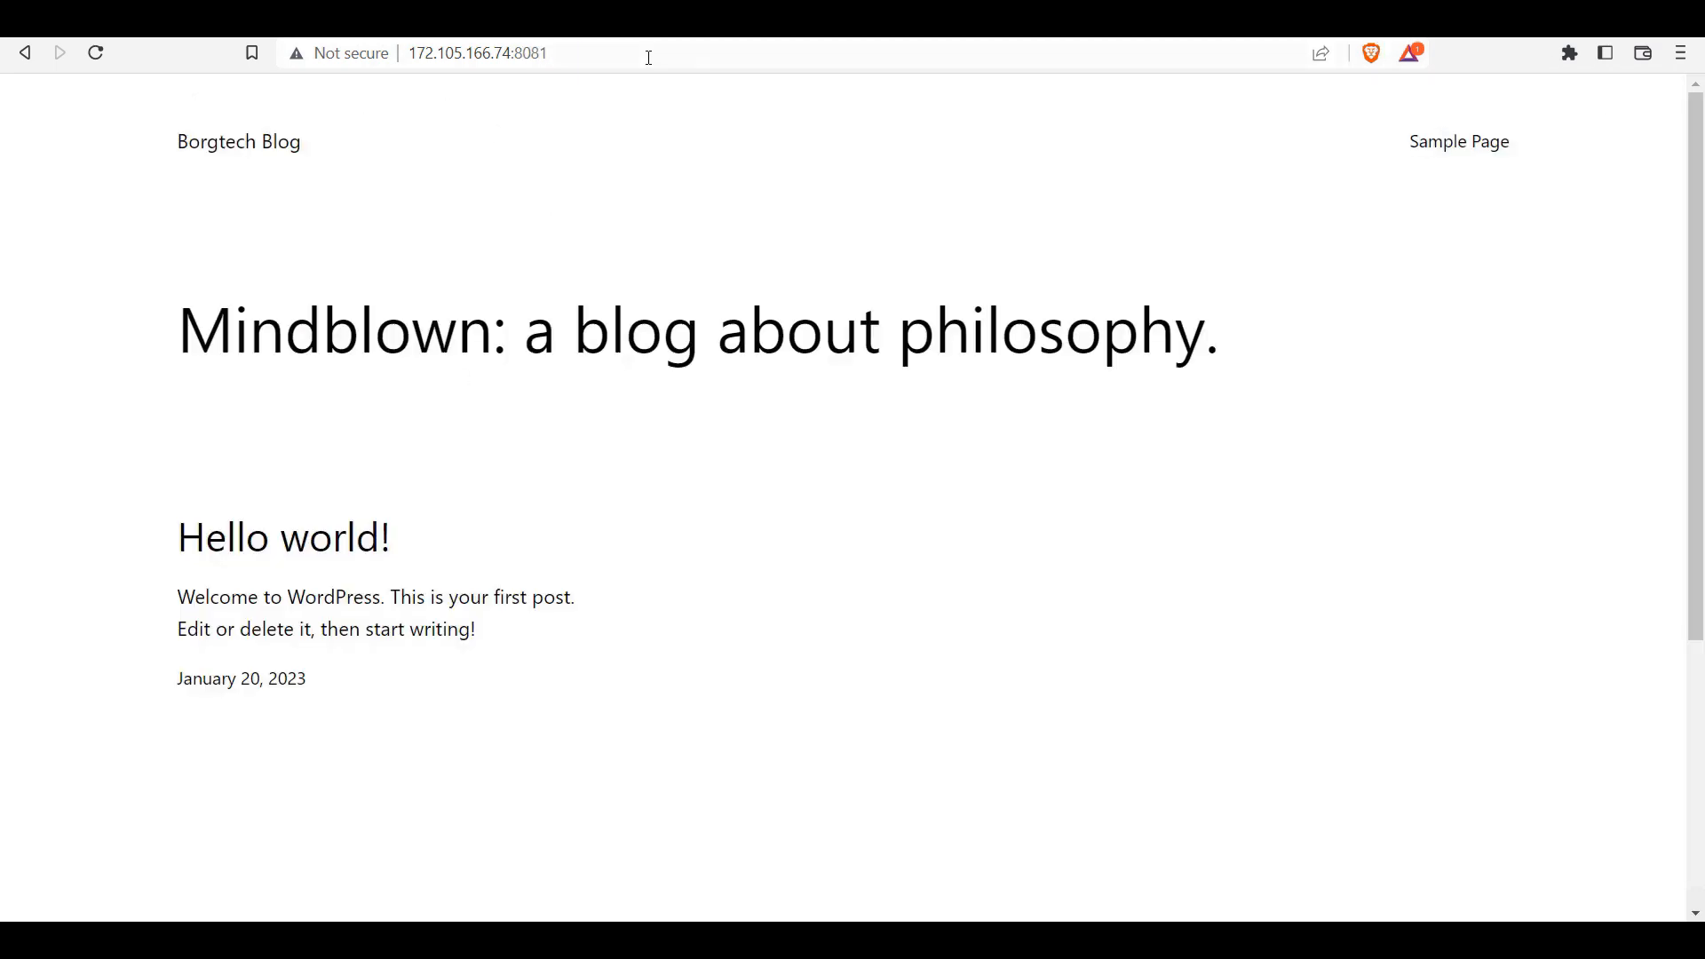
Step: Load the site's /wp-admin login page on port 8081 and begin entering the username
left_click(649, 58)
left_click(635, 52)
type("/")
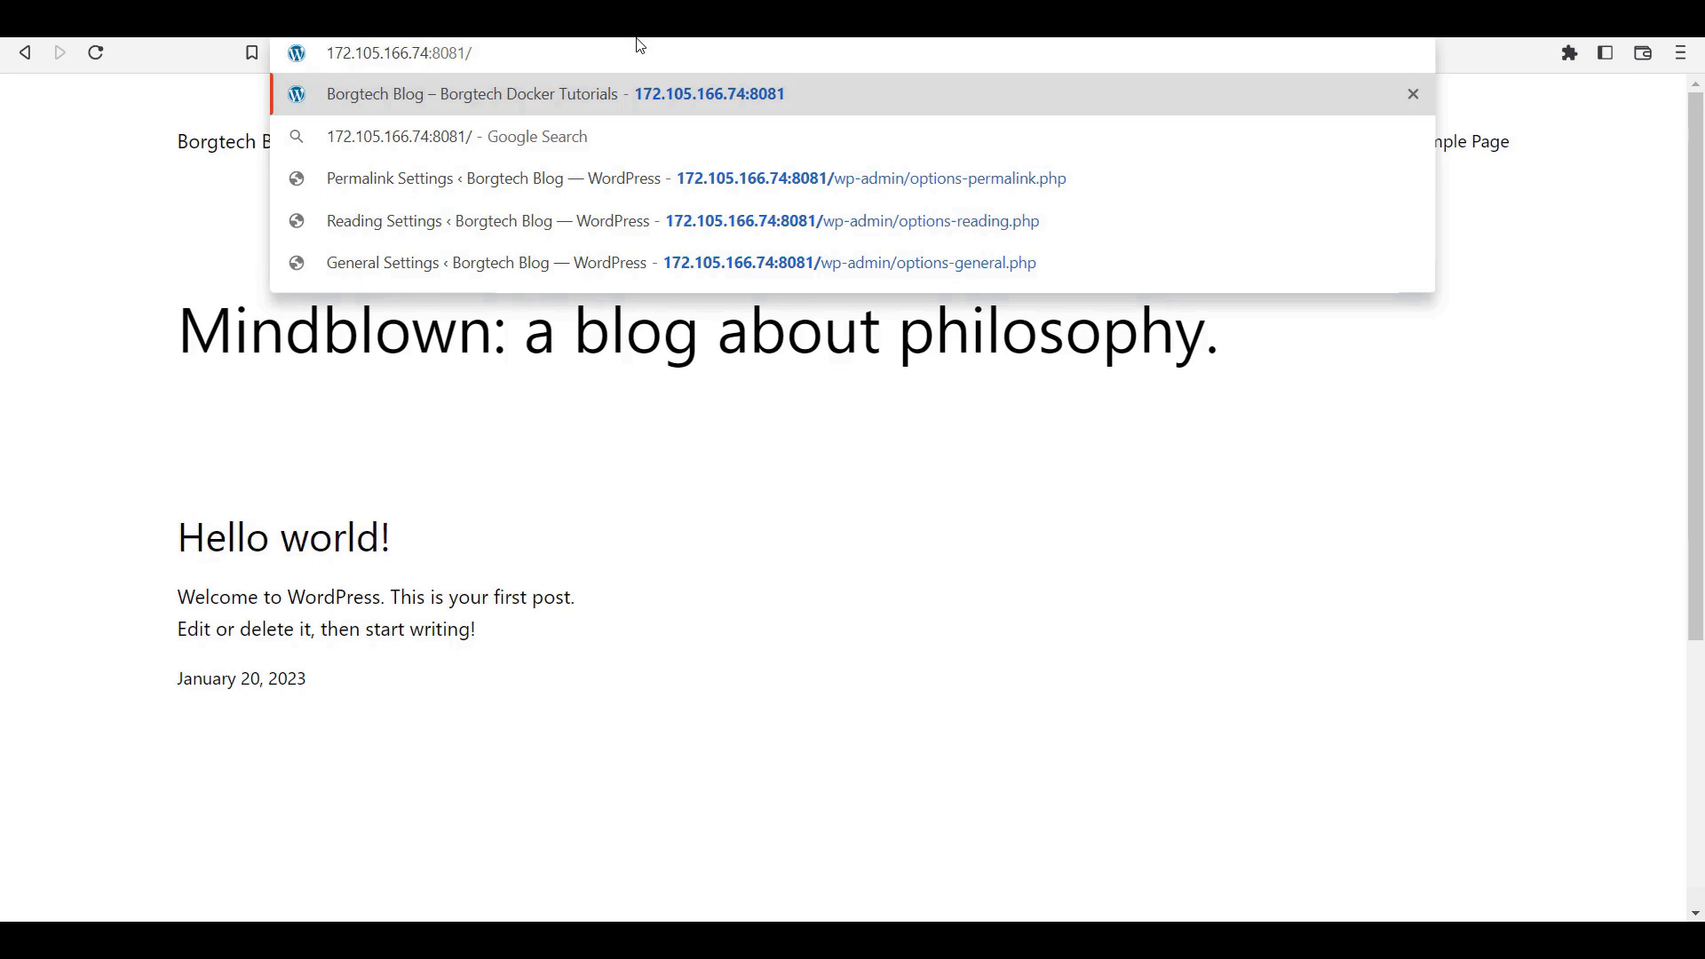
type("wp")
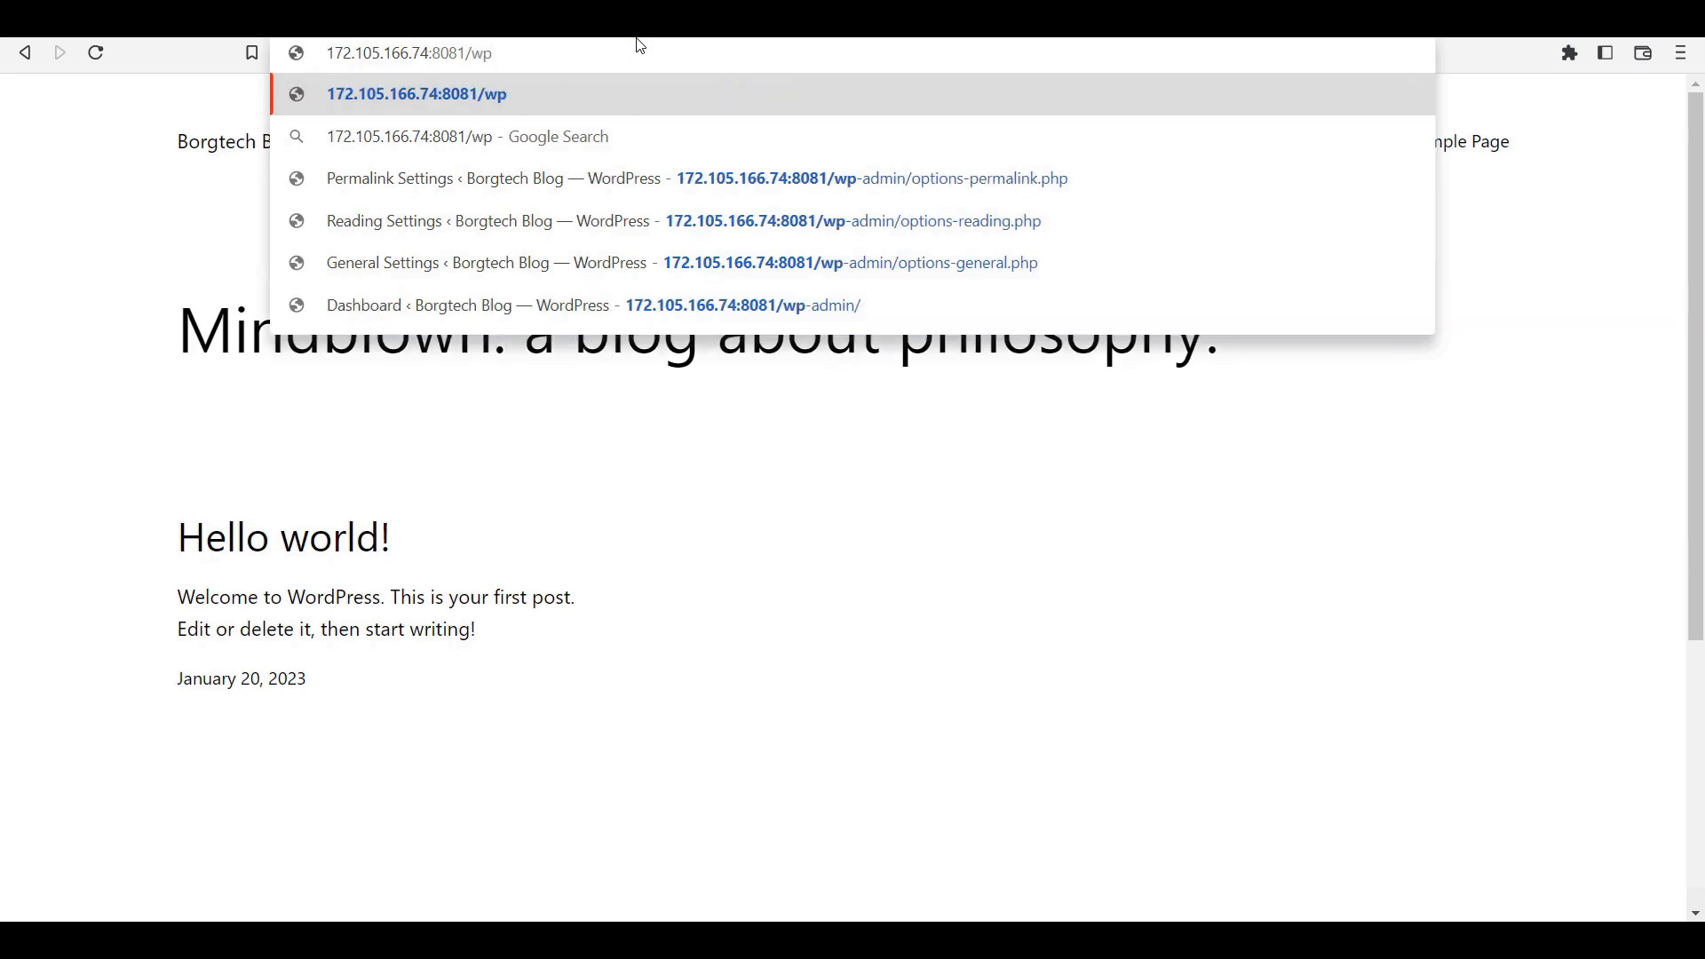
type("-admin")
key("Return")
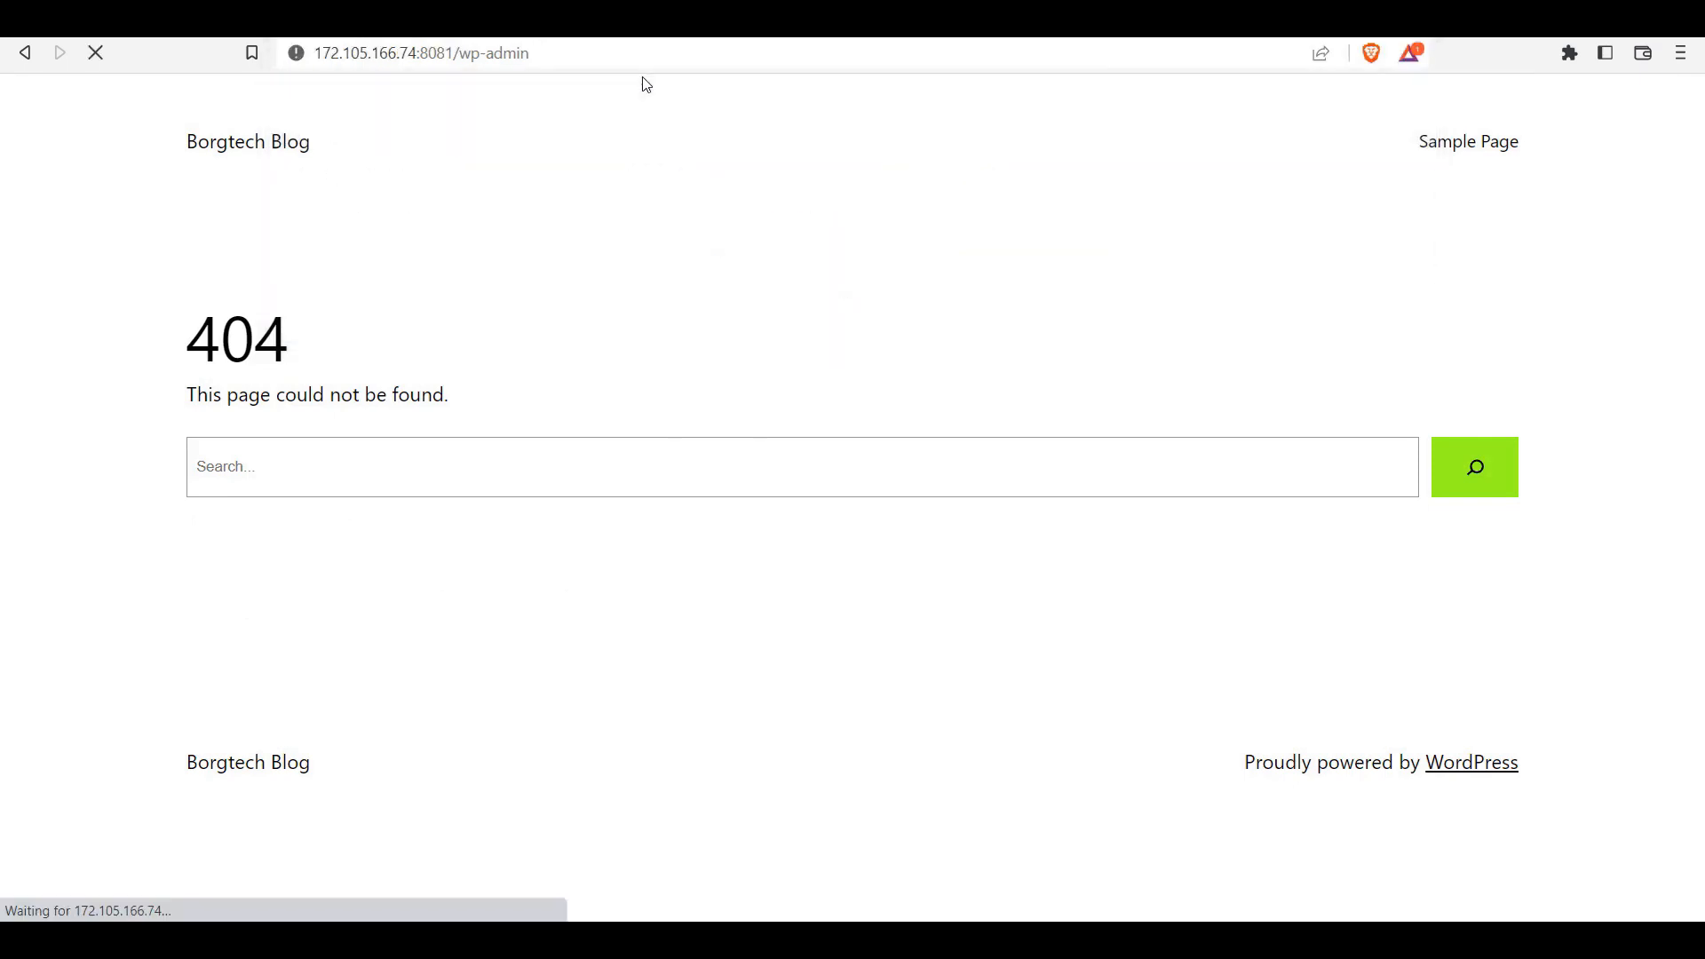
type("b")
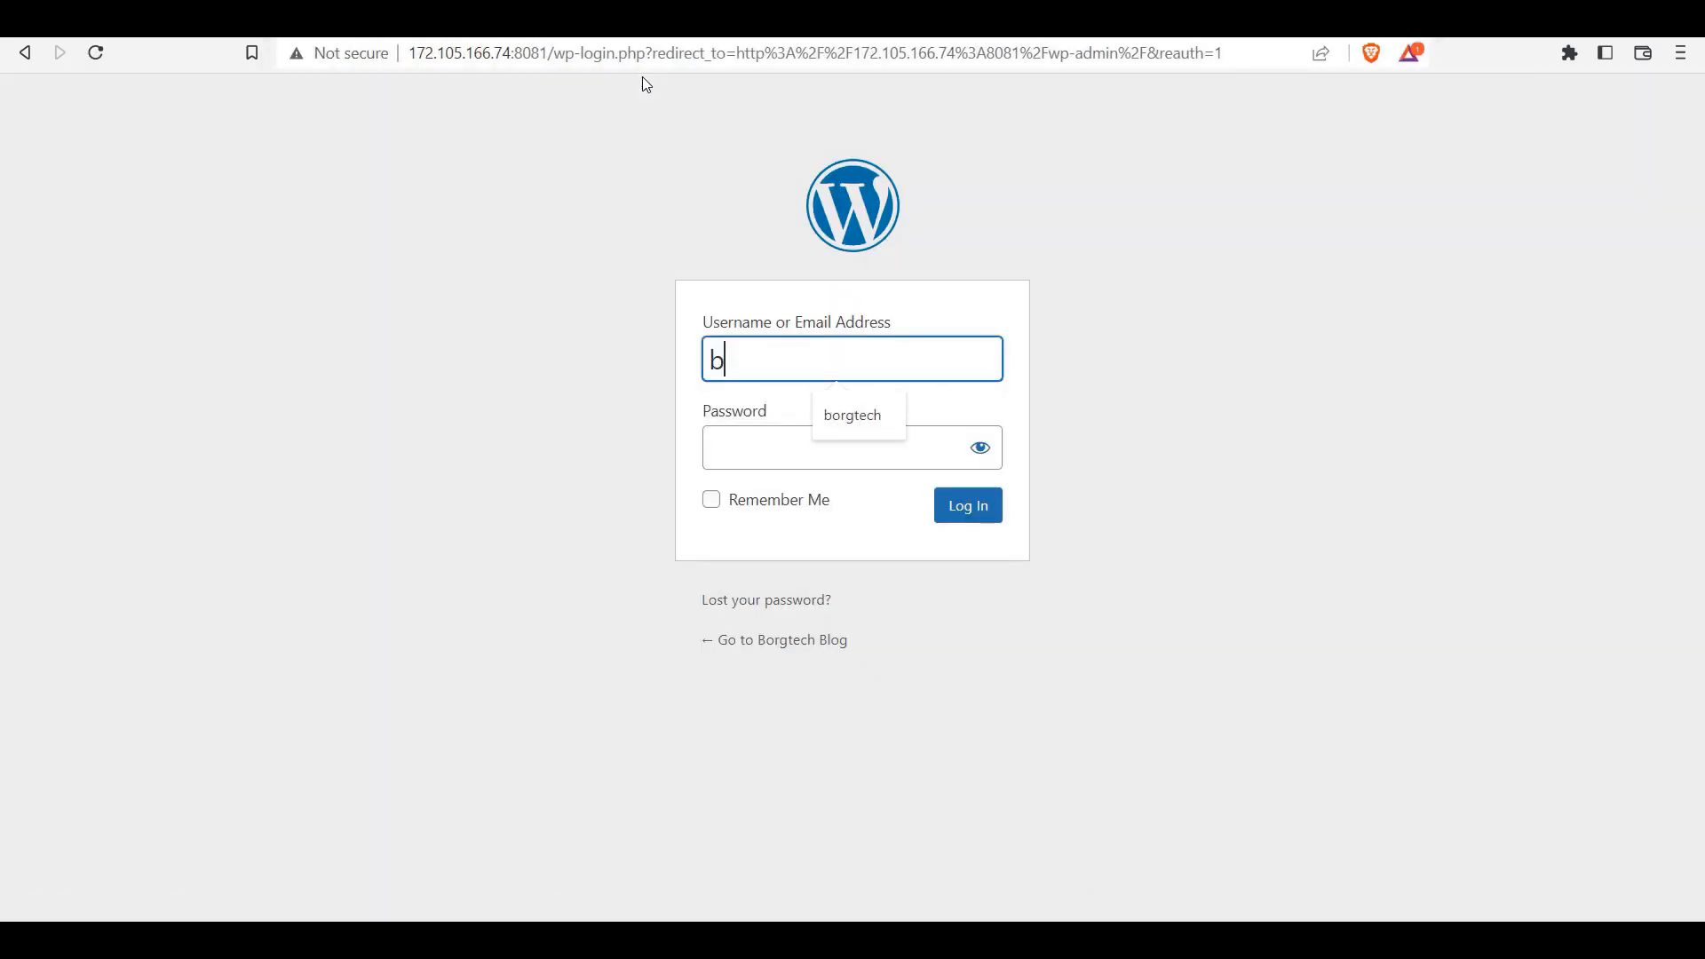
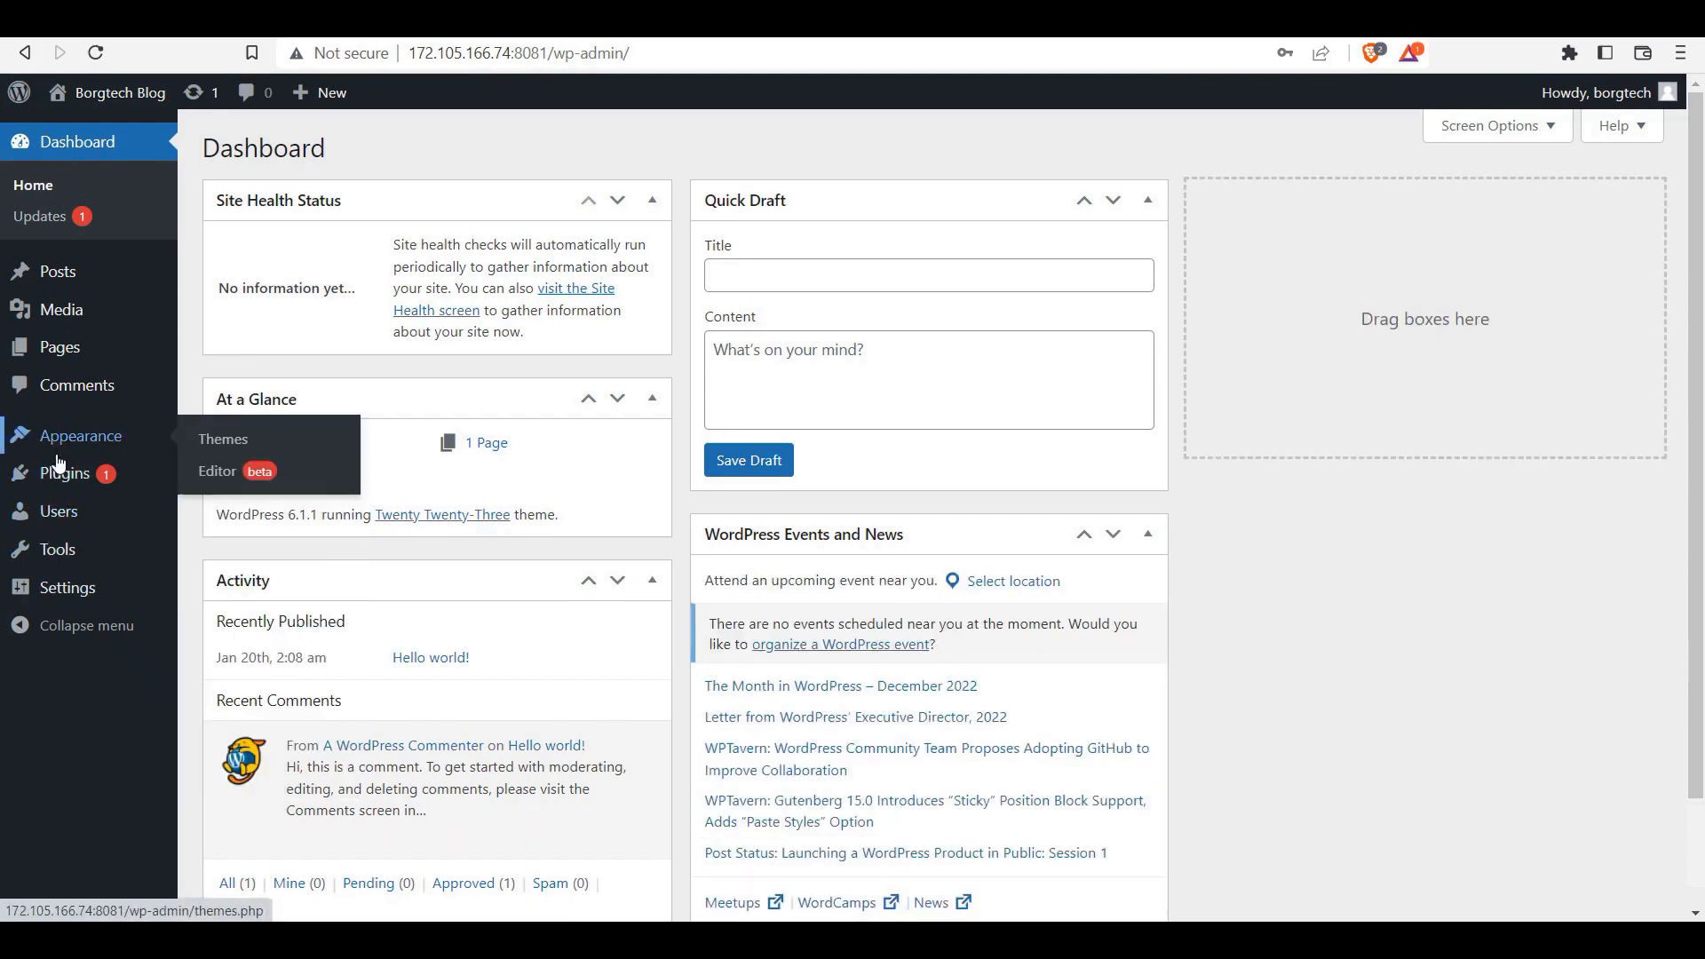
mouse_move(64, 586)
left_click(221, 598)
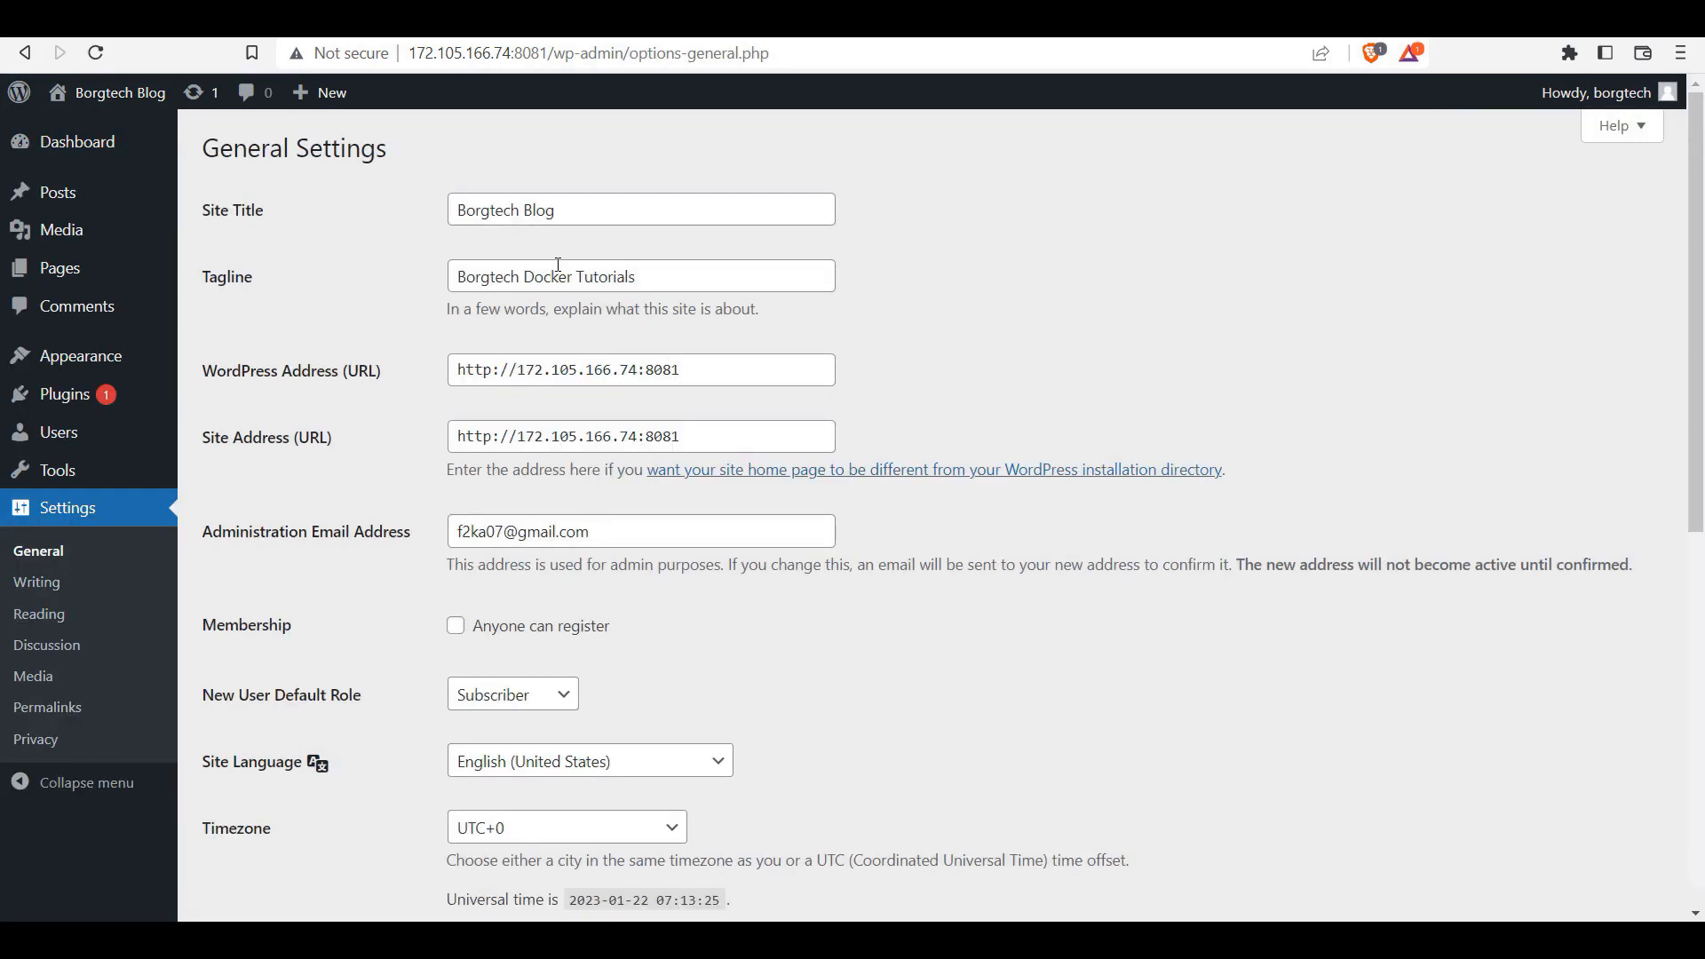
left_click_drag(682, 369, 521, 372)
type("solid-future.com")
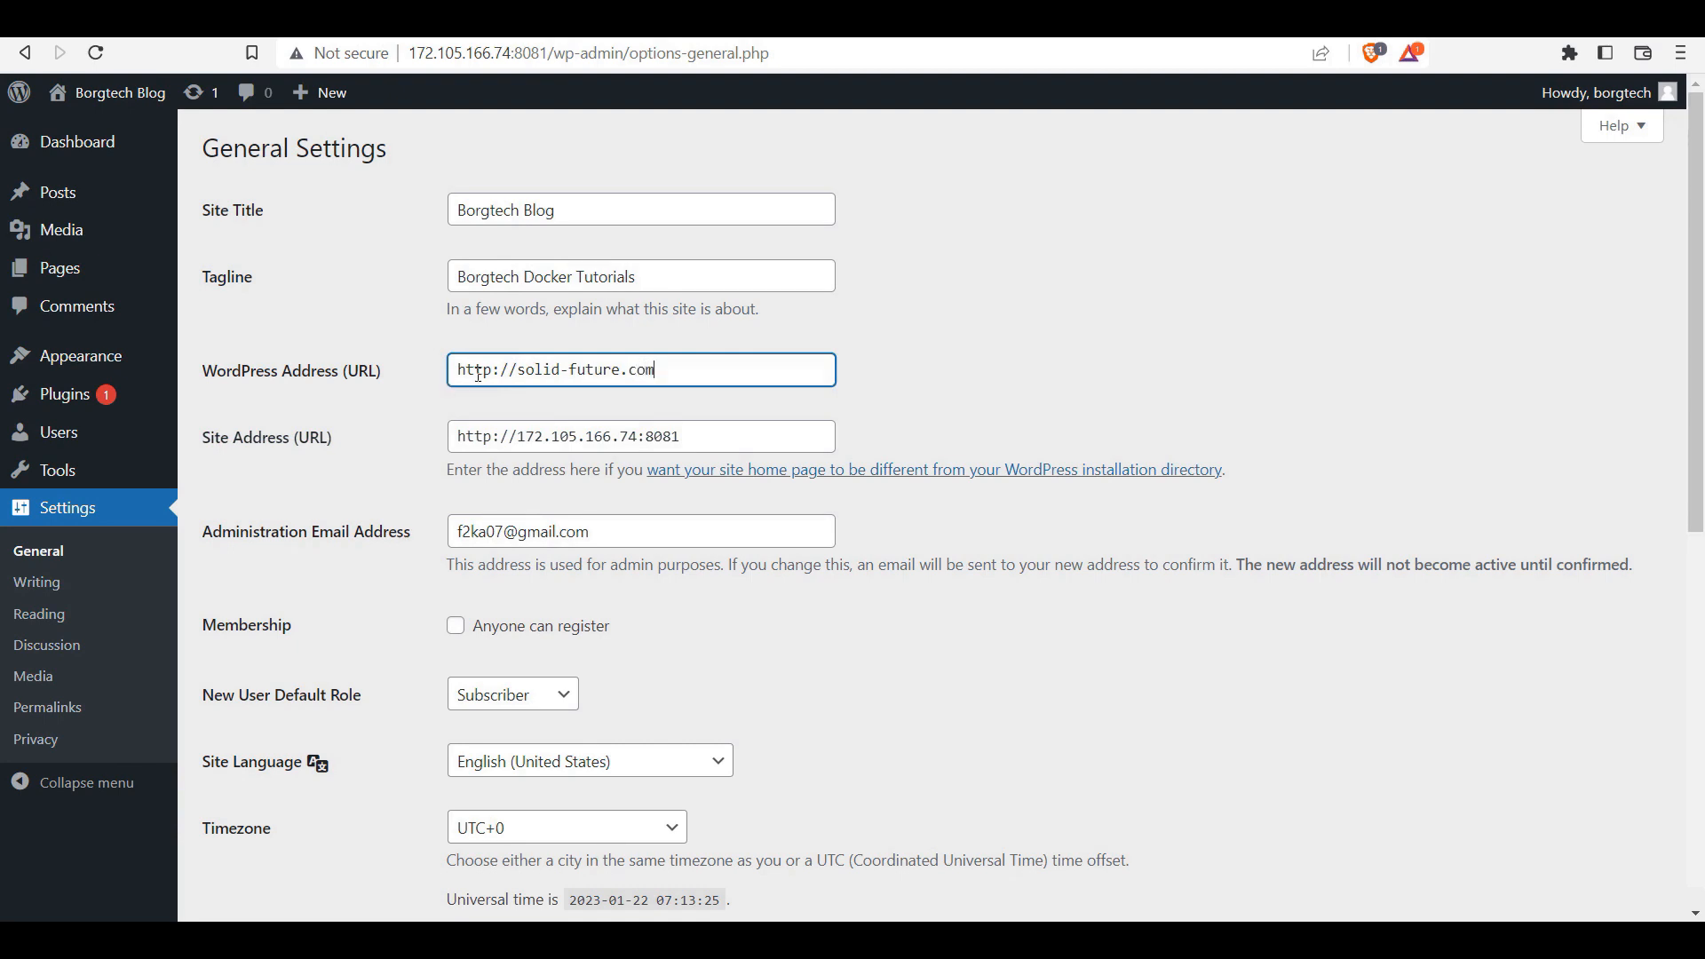
type("s")
left_click_drag(668, 369, 322, 378)
key("ctrl+c")
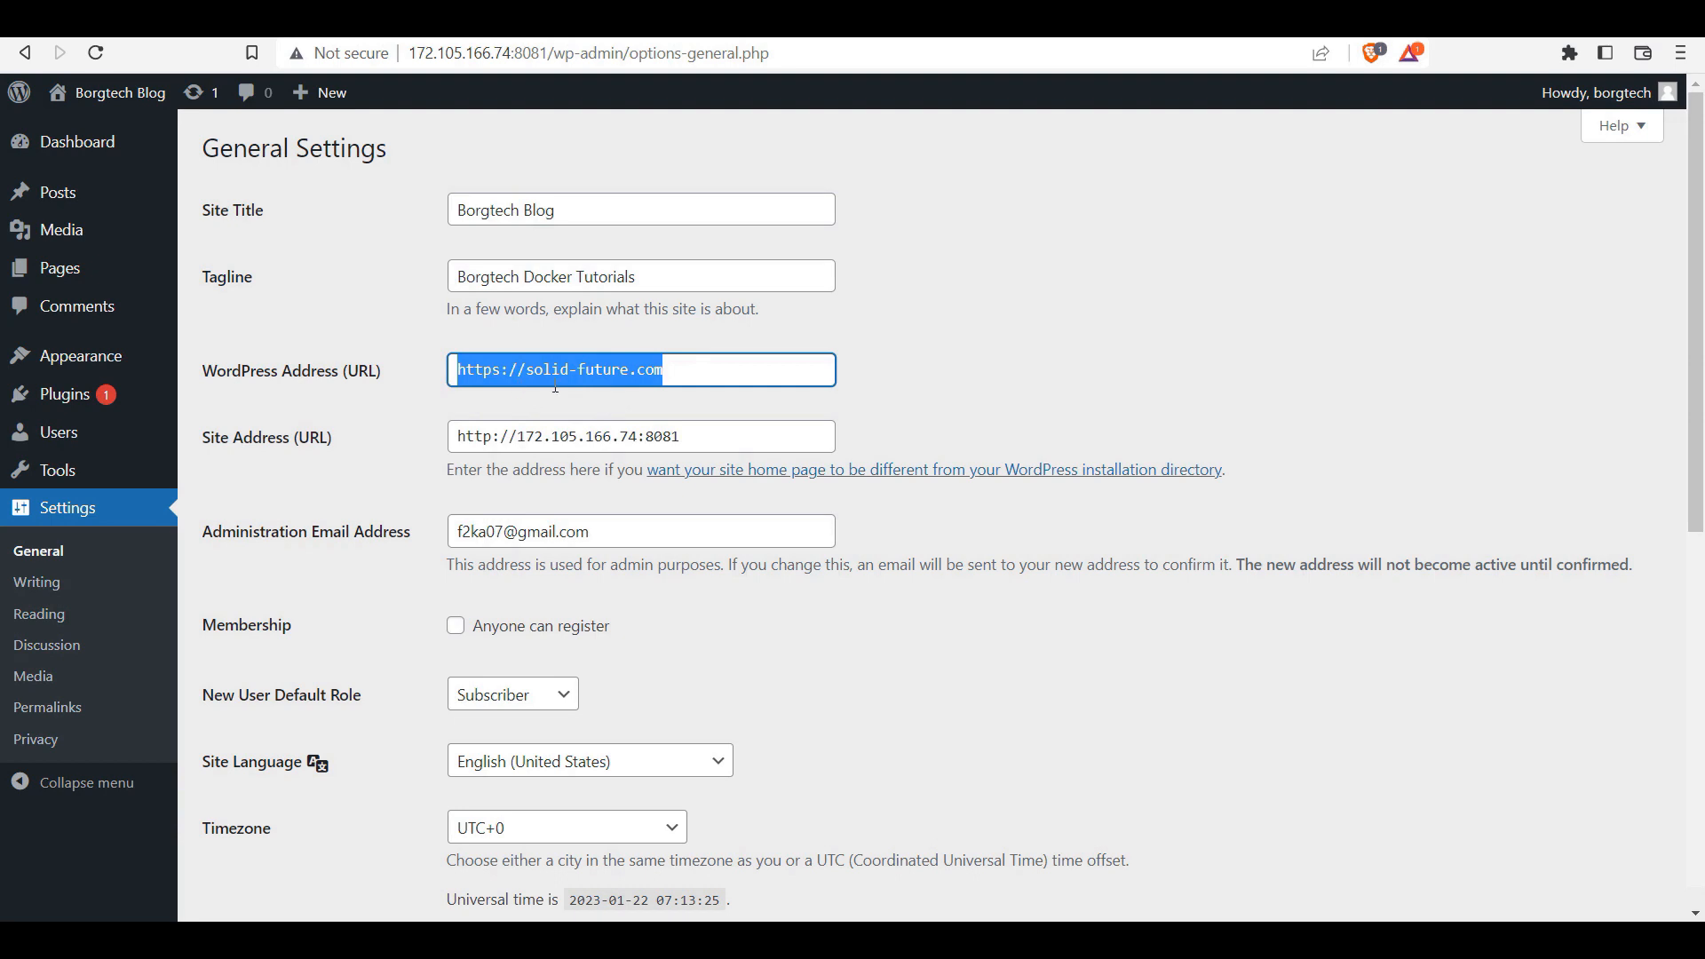
left_click_drag(682, 436, 311, 444)
key("ctrl+v")
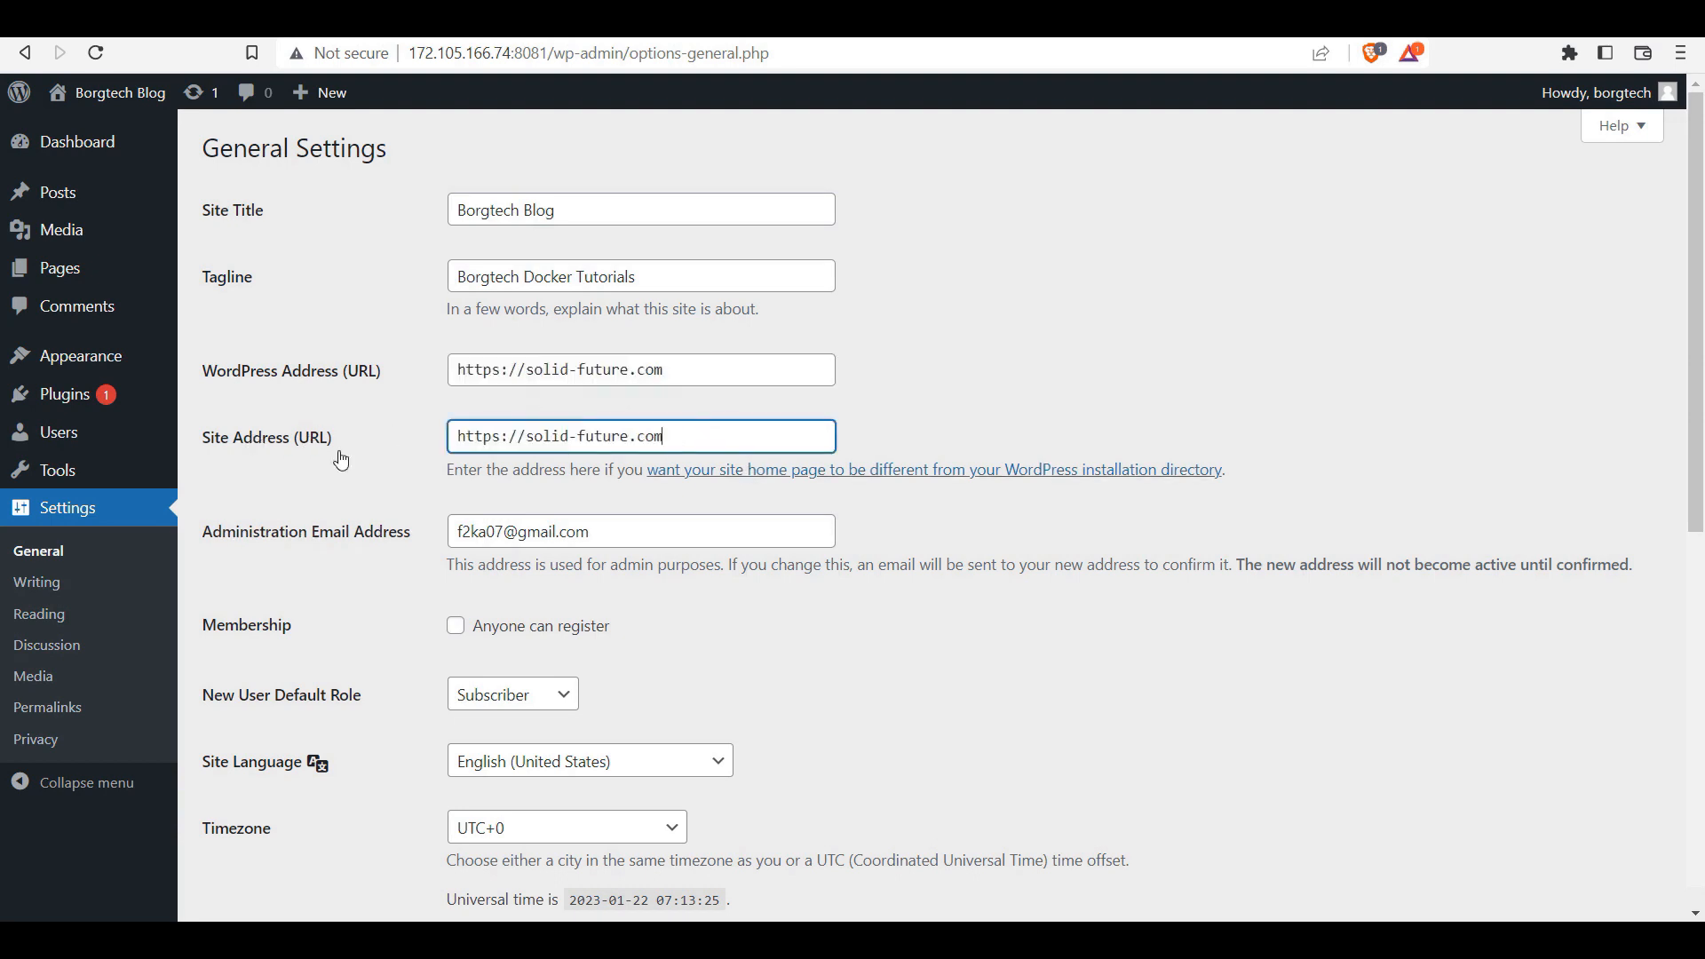
left_click(940, 634)
scroll(817, 527, "down", 10)
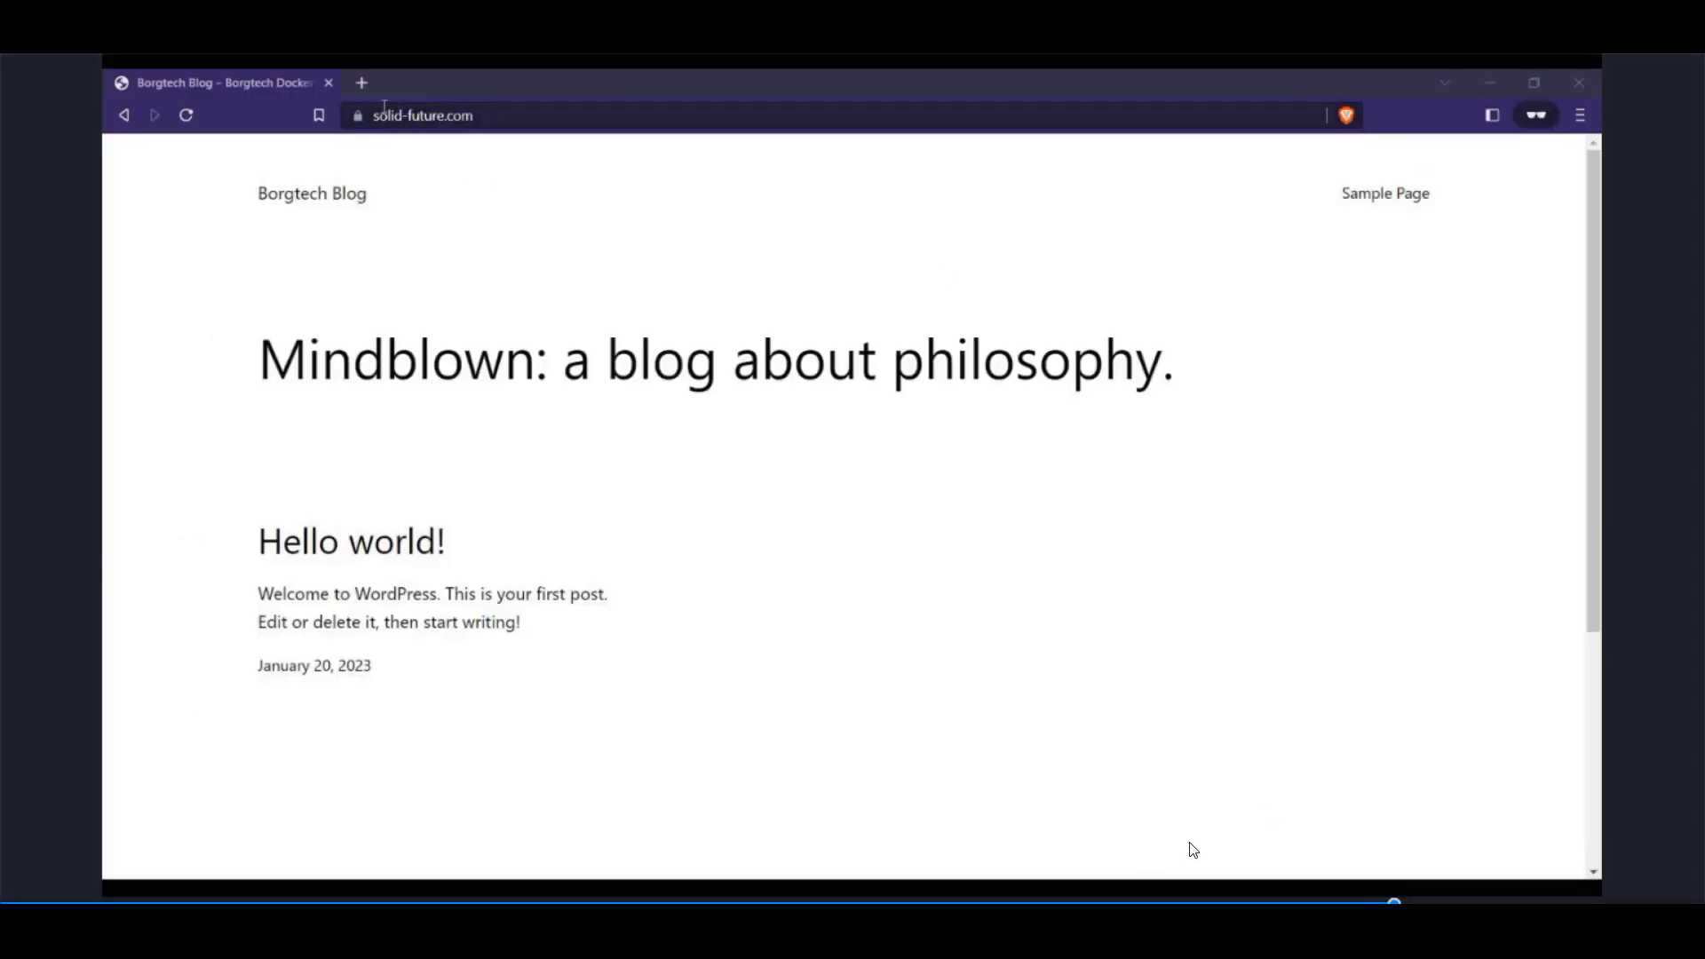
Step: Check the secure connection and view solid-future.com's valid certificate in Brave, then close it
left_click(356, 114)
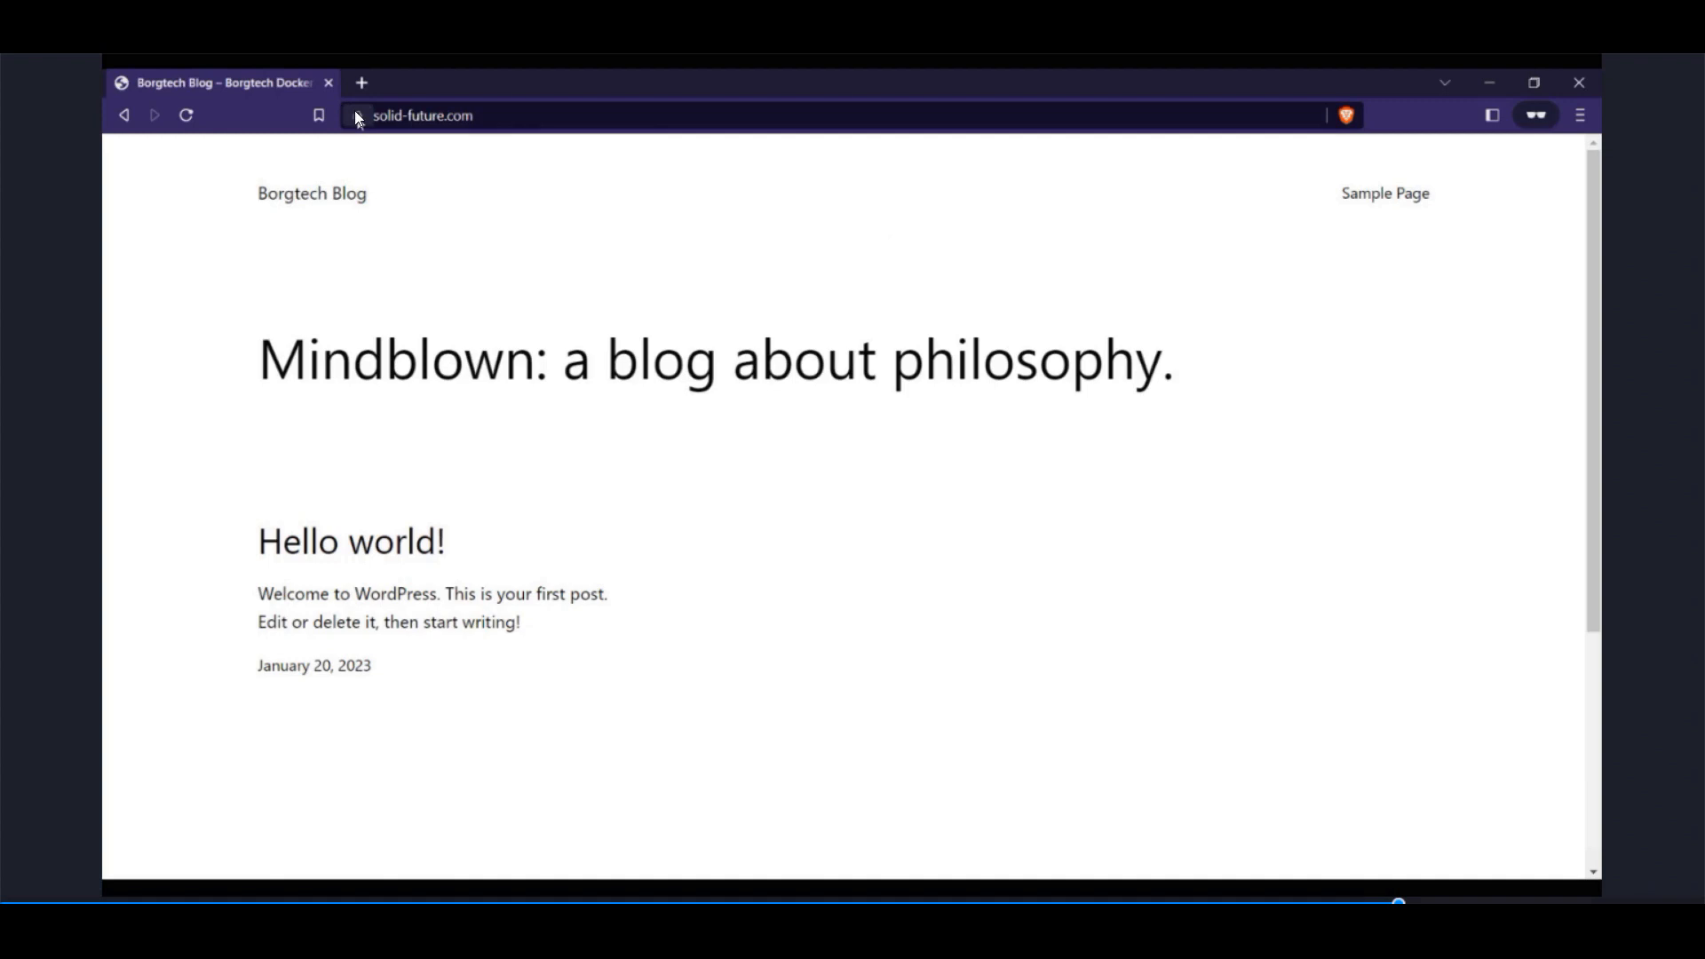
left_click(451, 206)
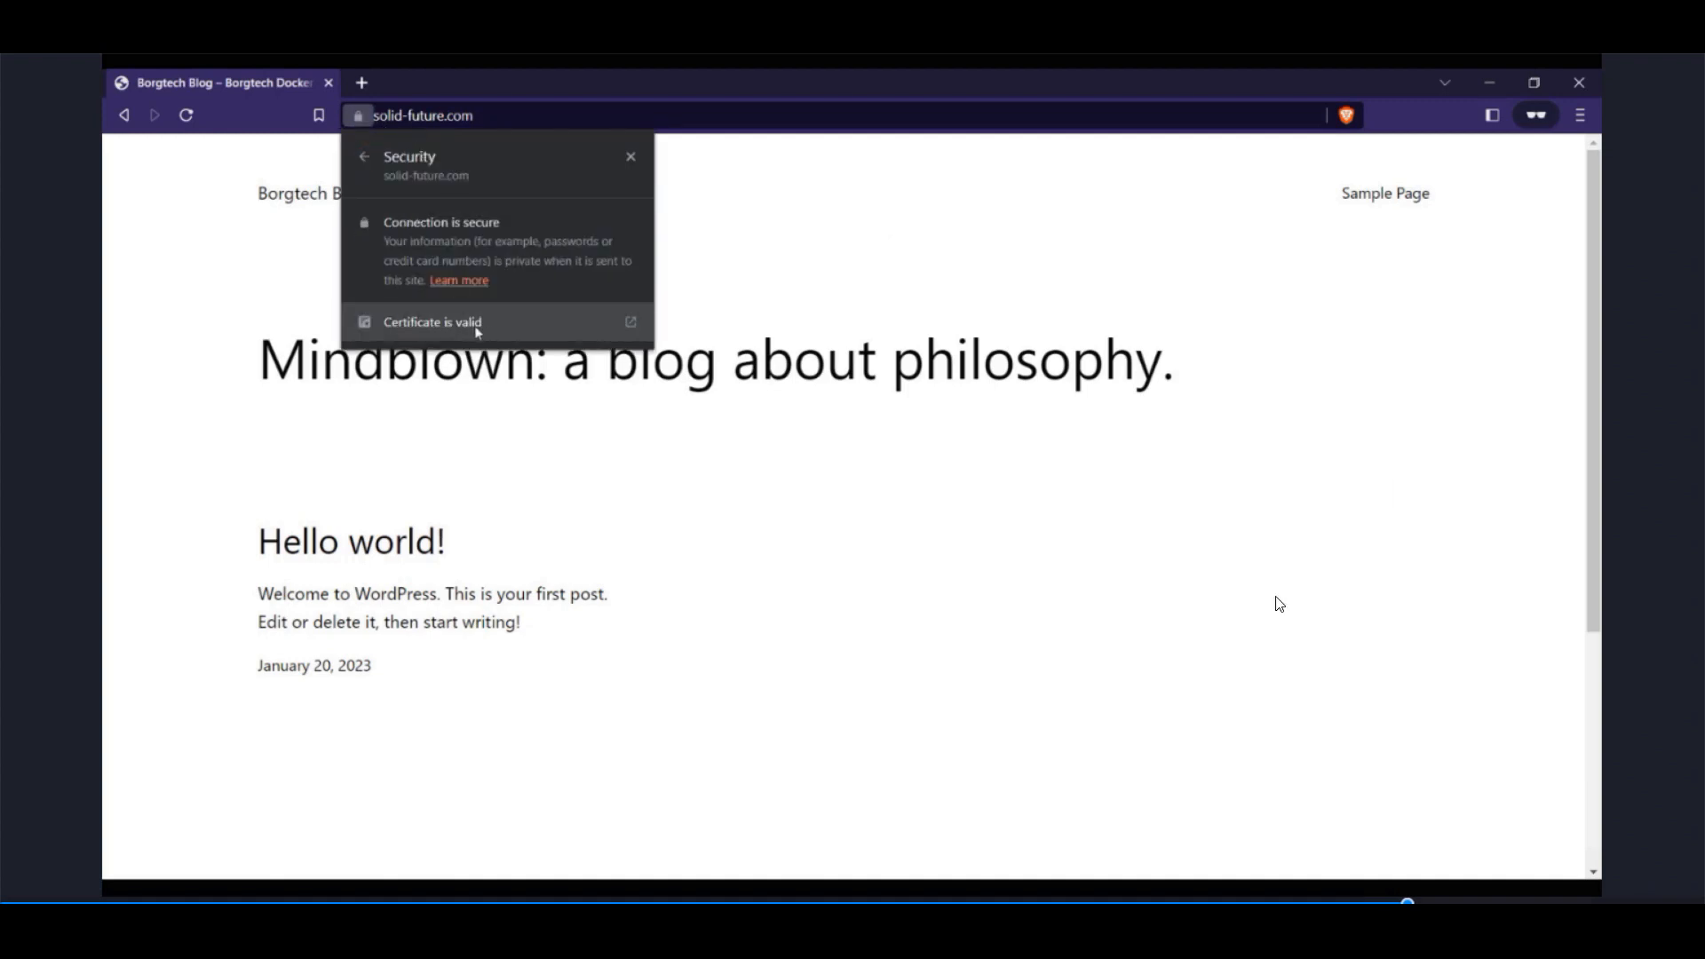
left_click(630, 323)
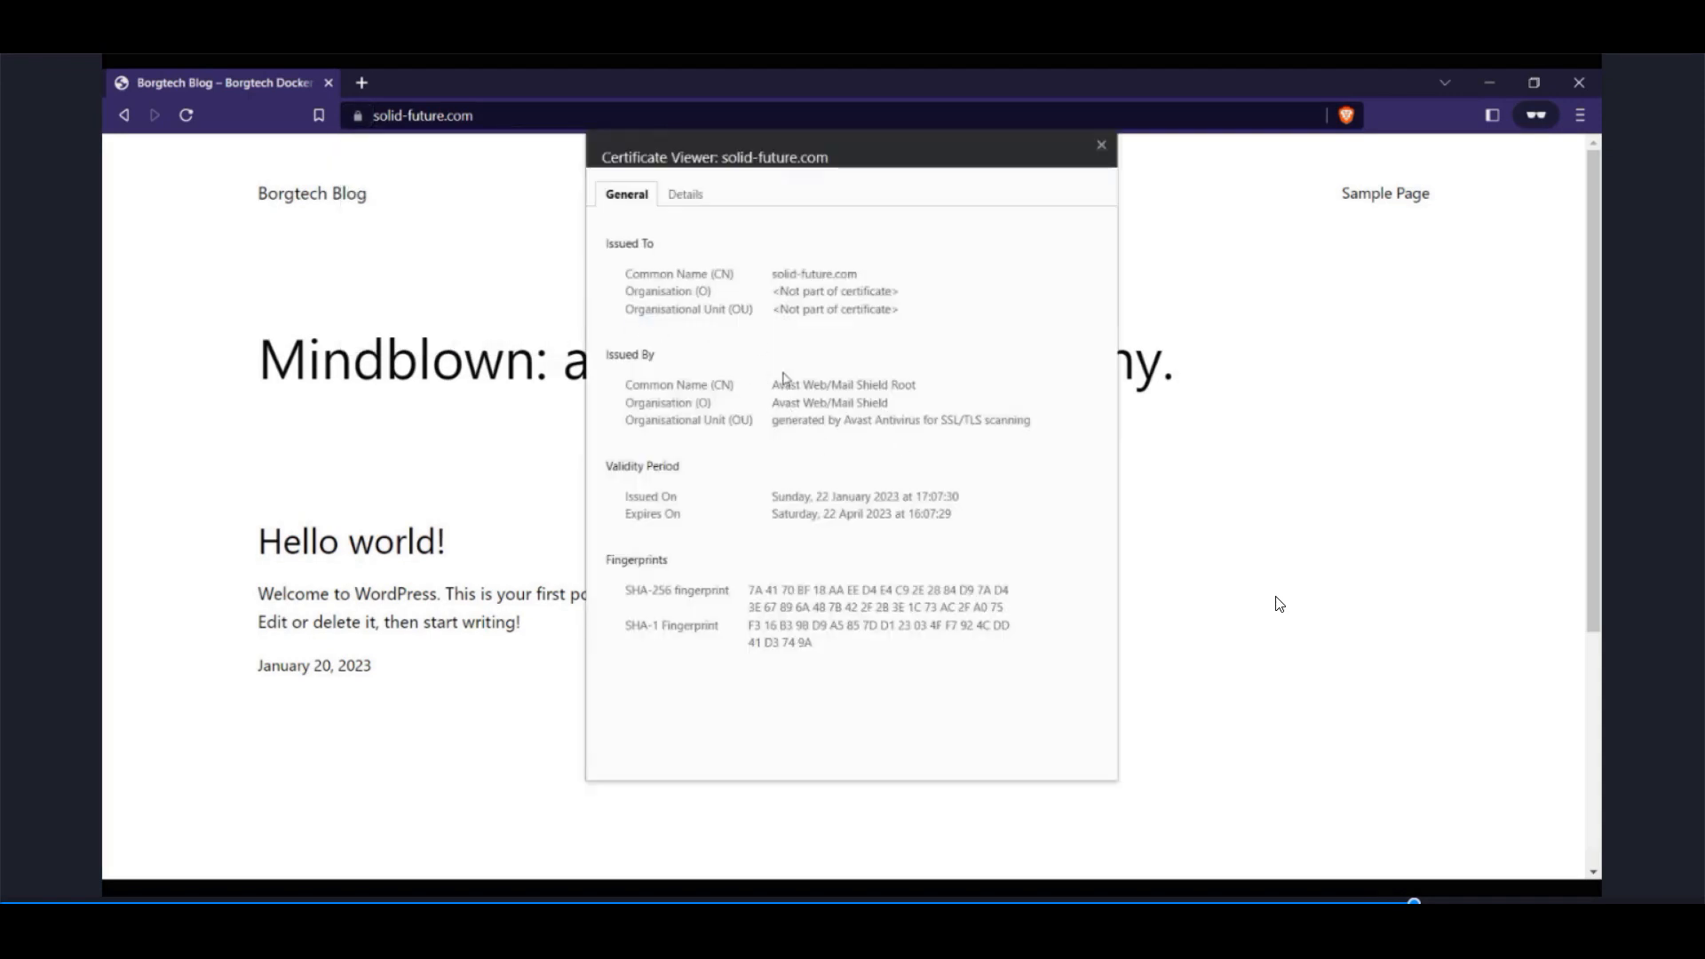
left_click(1102, 145)
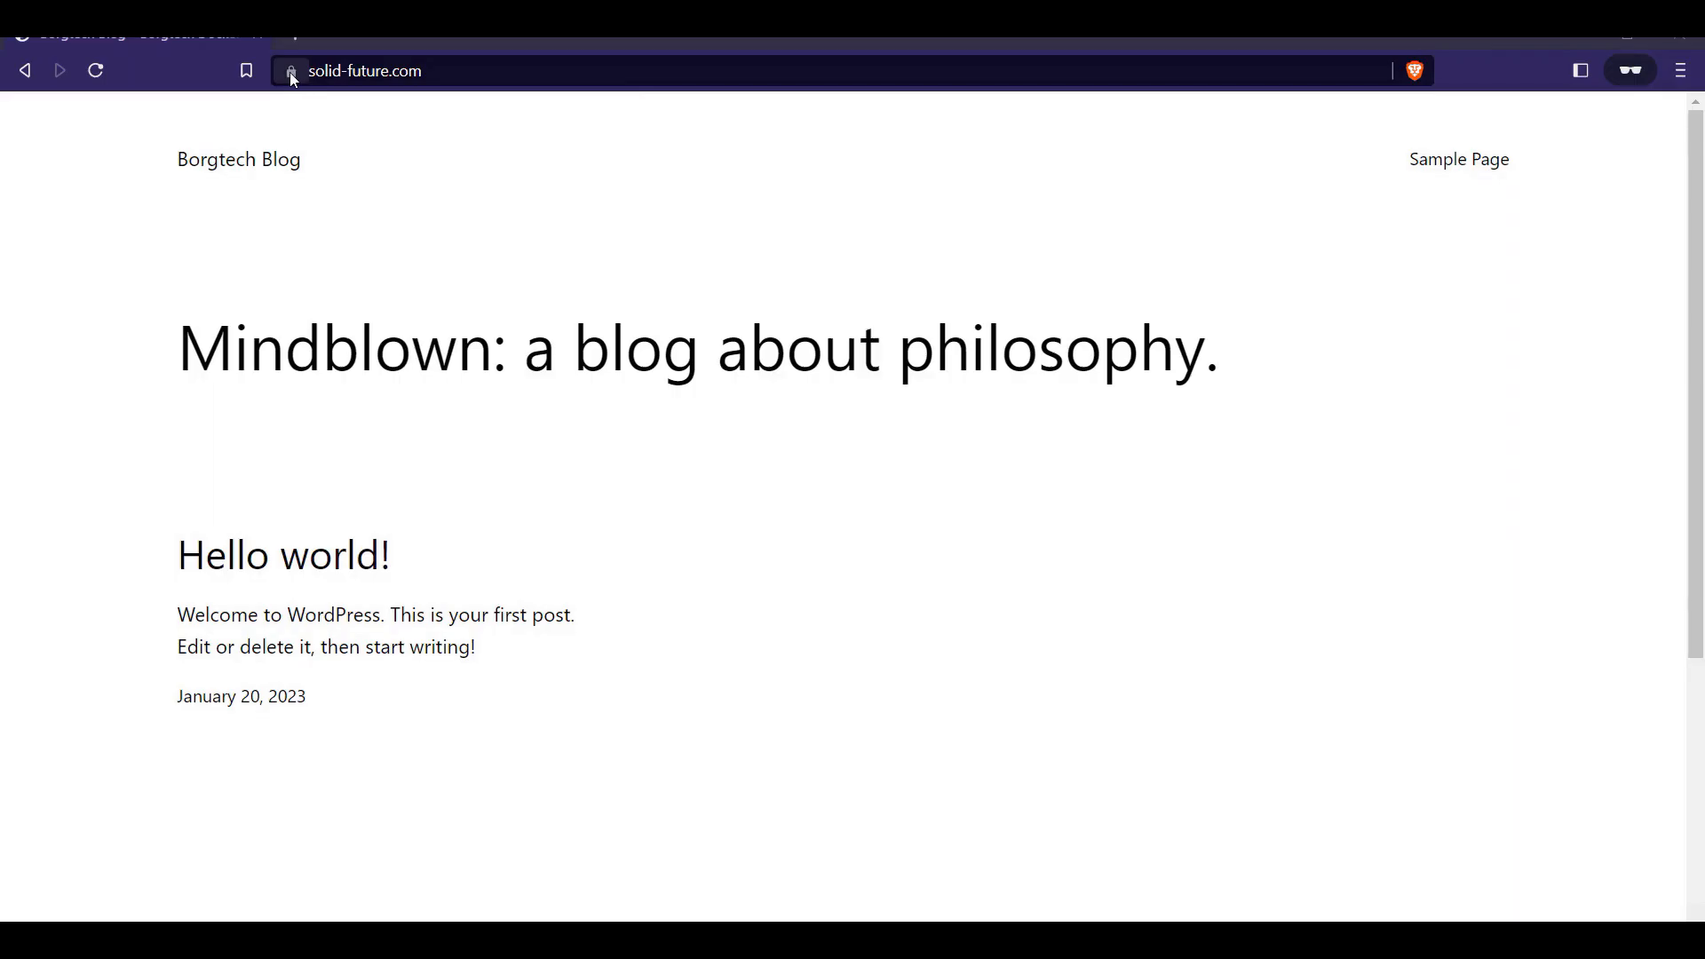
Step: Reopen the site information and view the solid-future.com certificate again
left_click(291, 71)
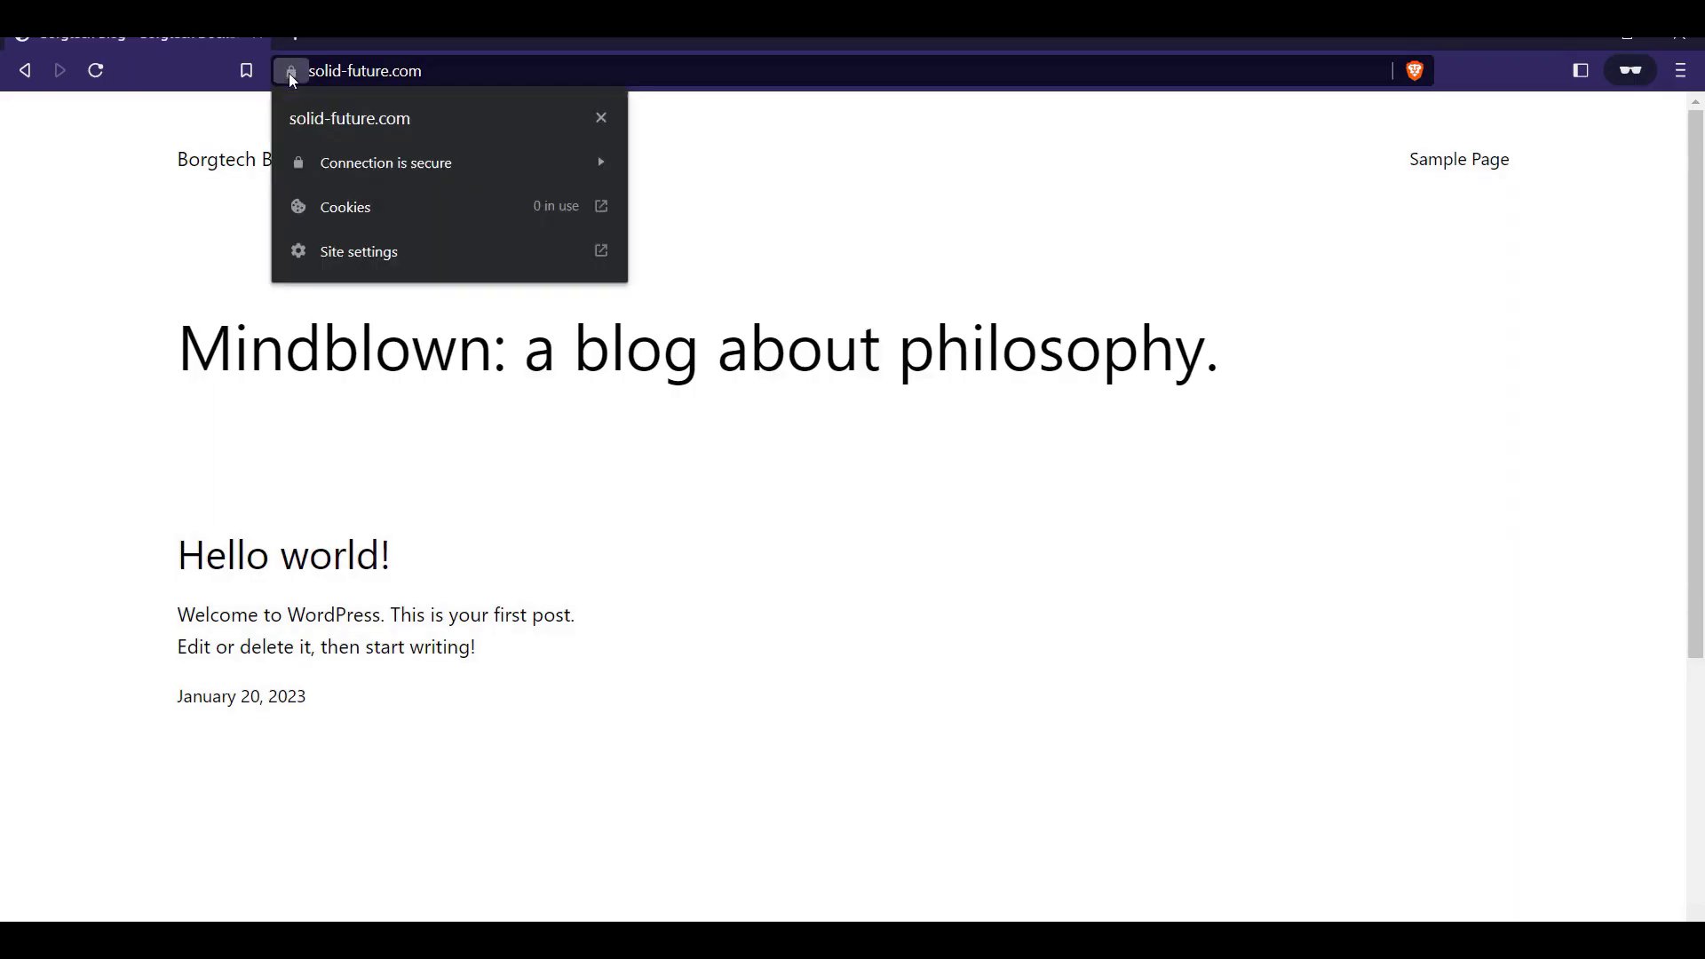
left_click(401, 171)
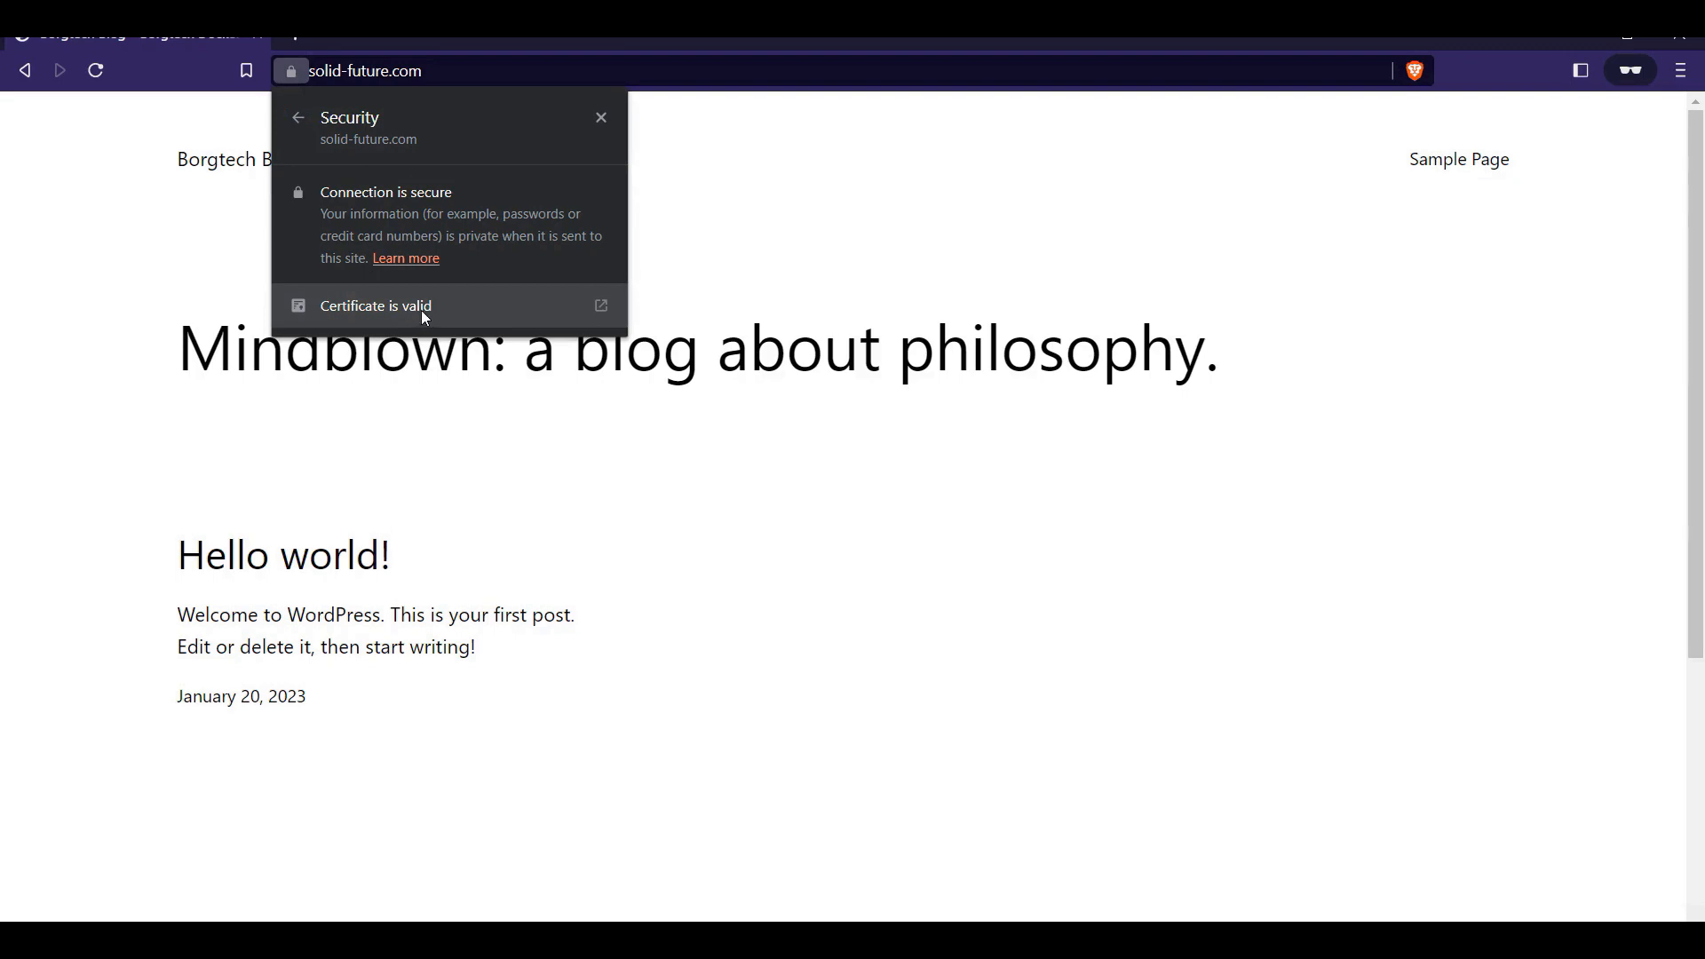
left_click(600, 308)
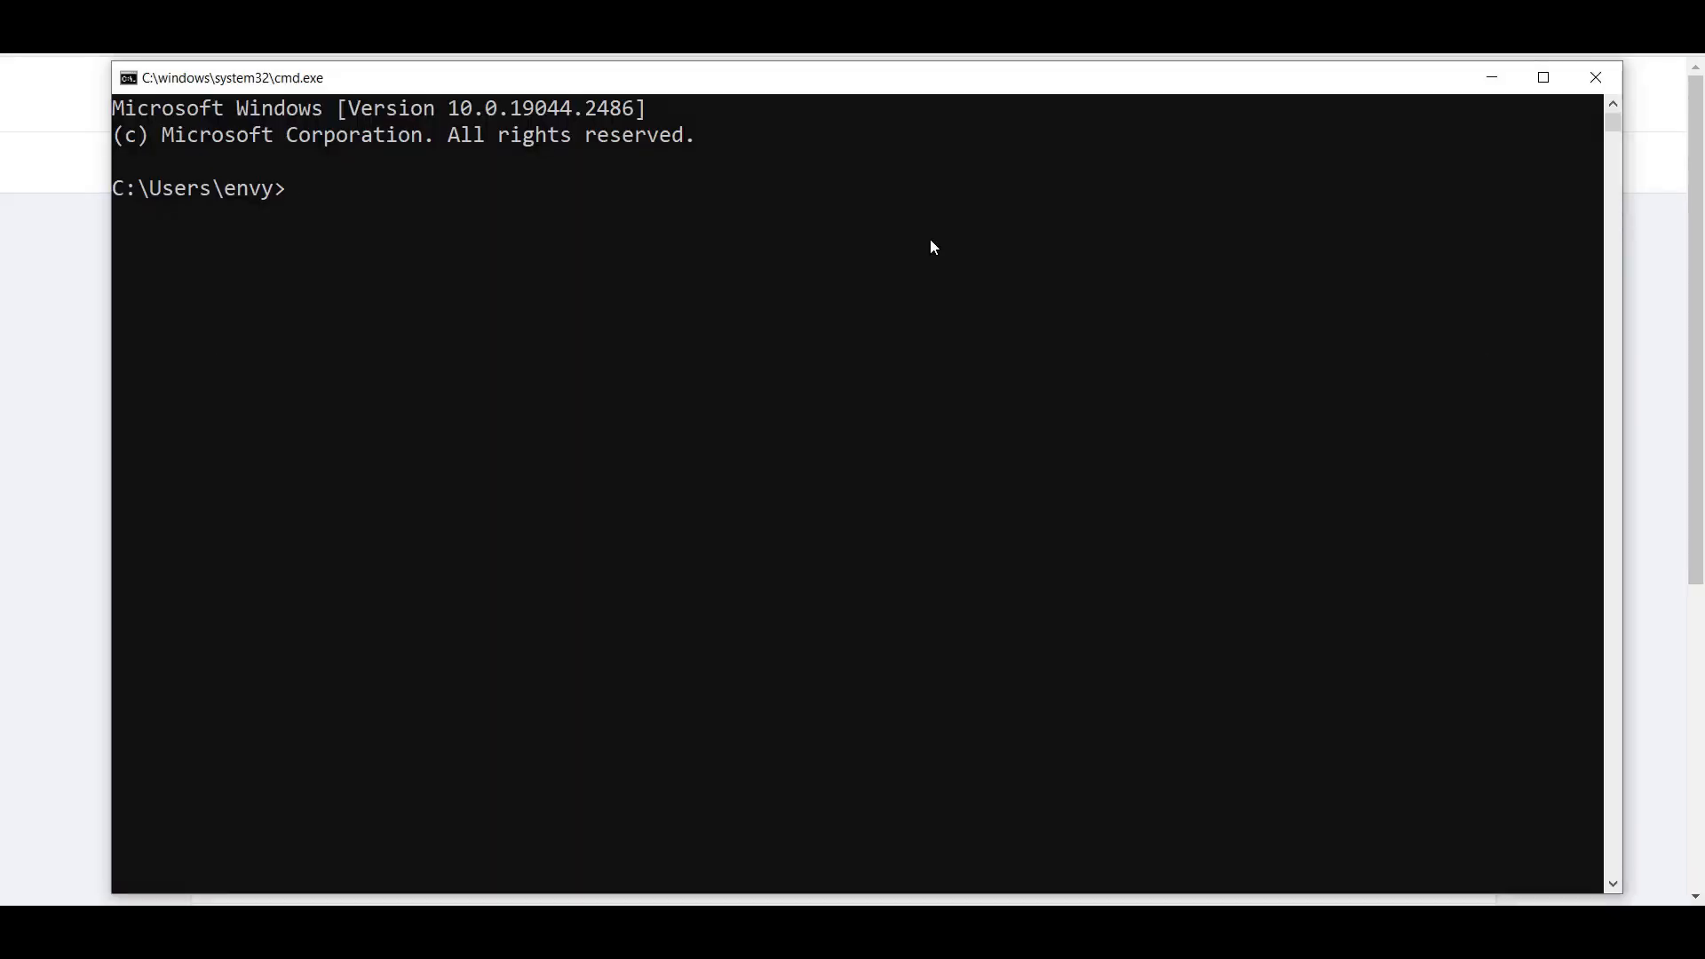
Step: Ping admin.solid-future.com from the command prompt
type("pinf")
key("BackSpace")
type("g admin.solid-f")
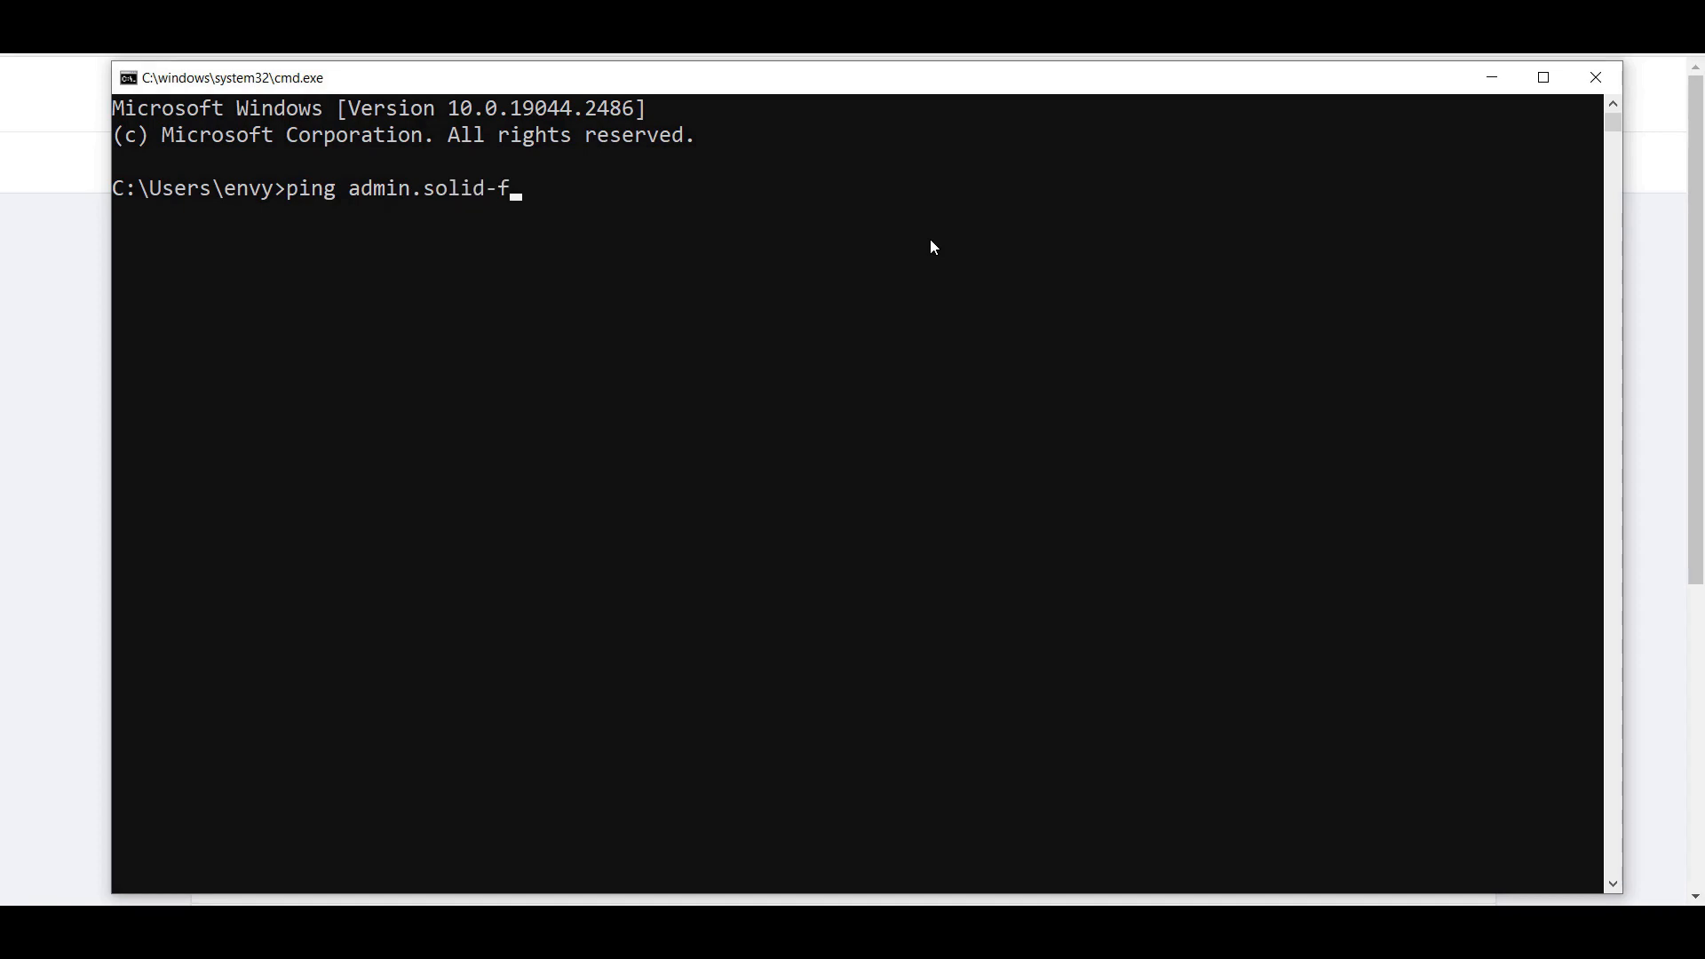
type("uture.com")
key("Return")
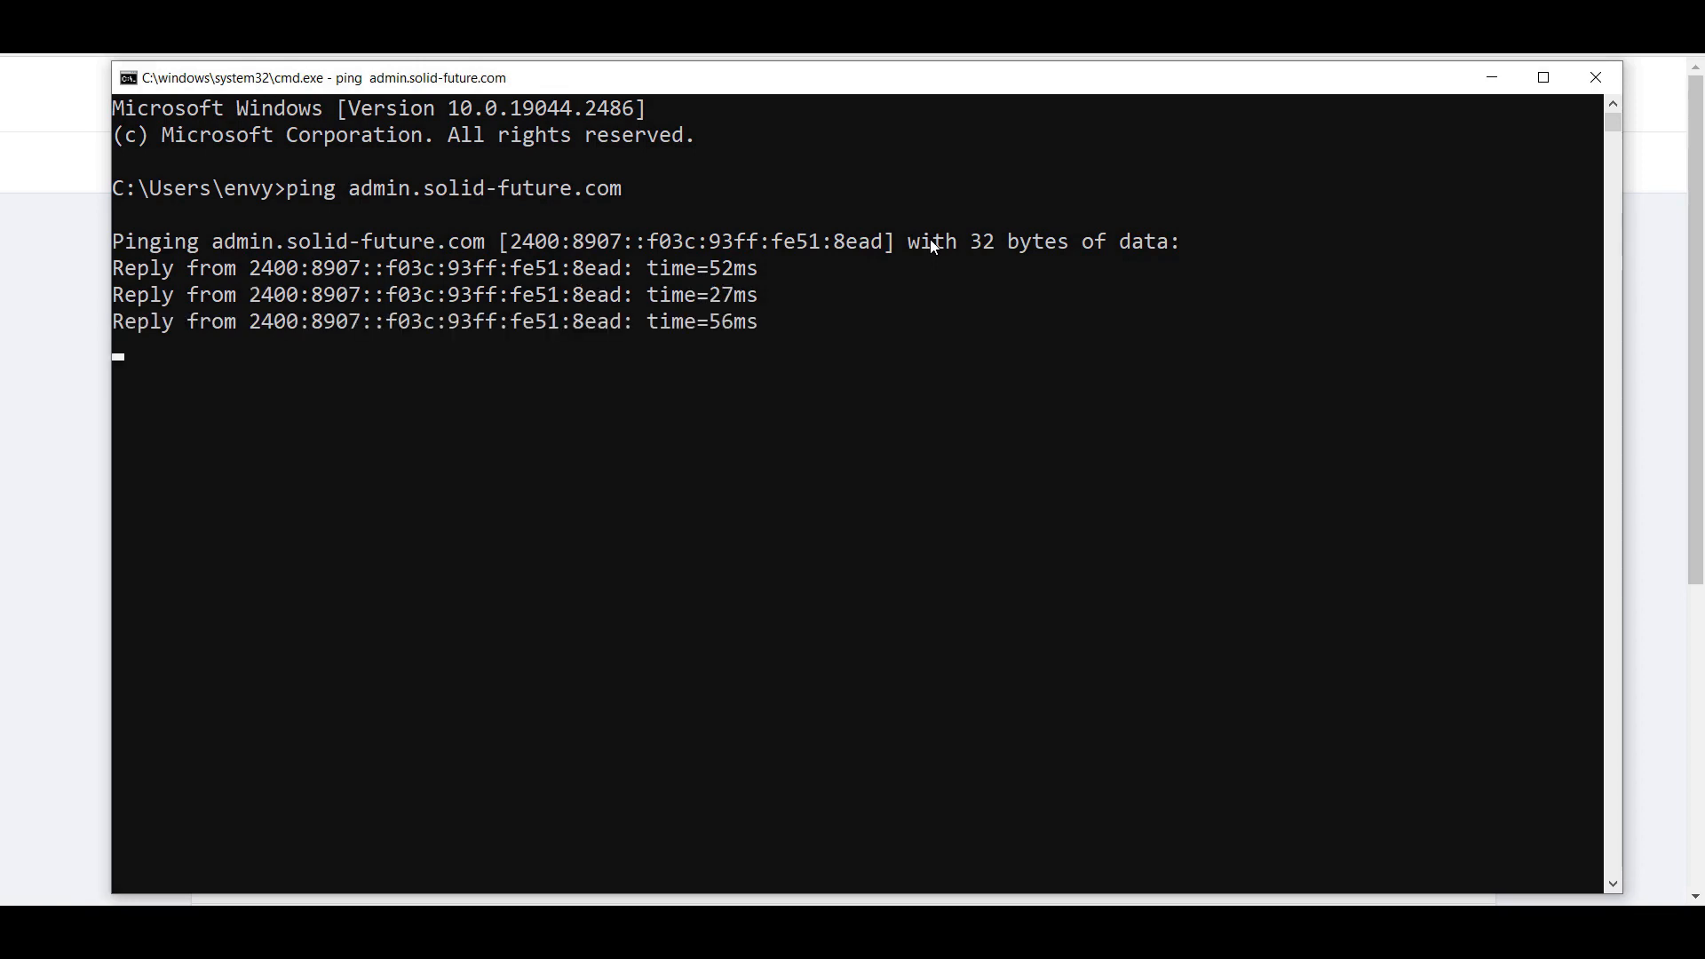
Step: Clear the console with cls and minimize the command window
type("cls")
key("Return")
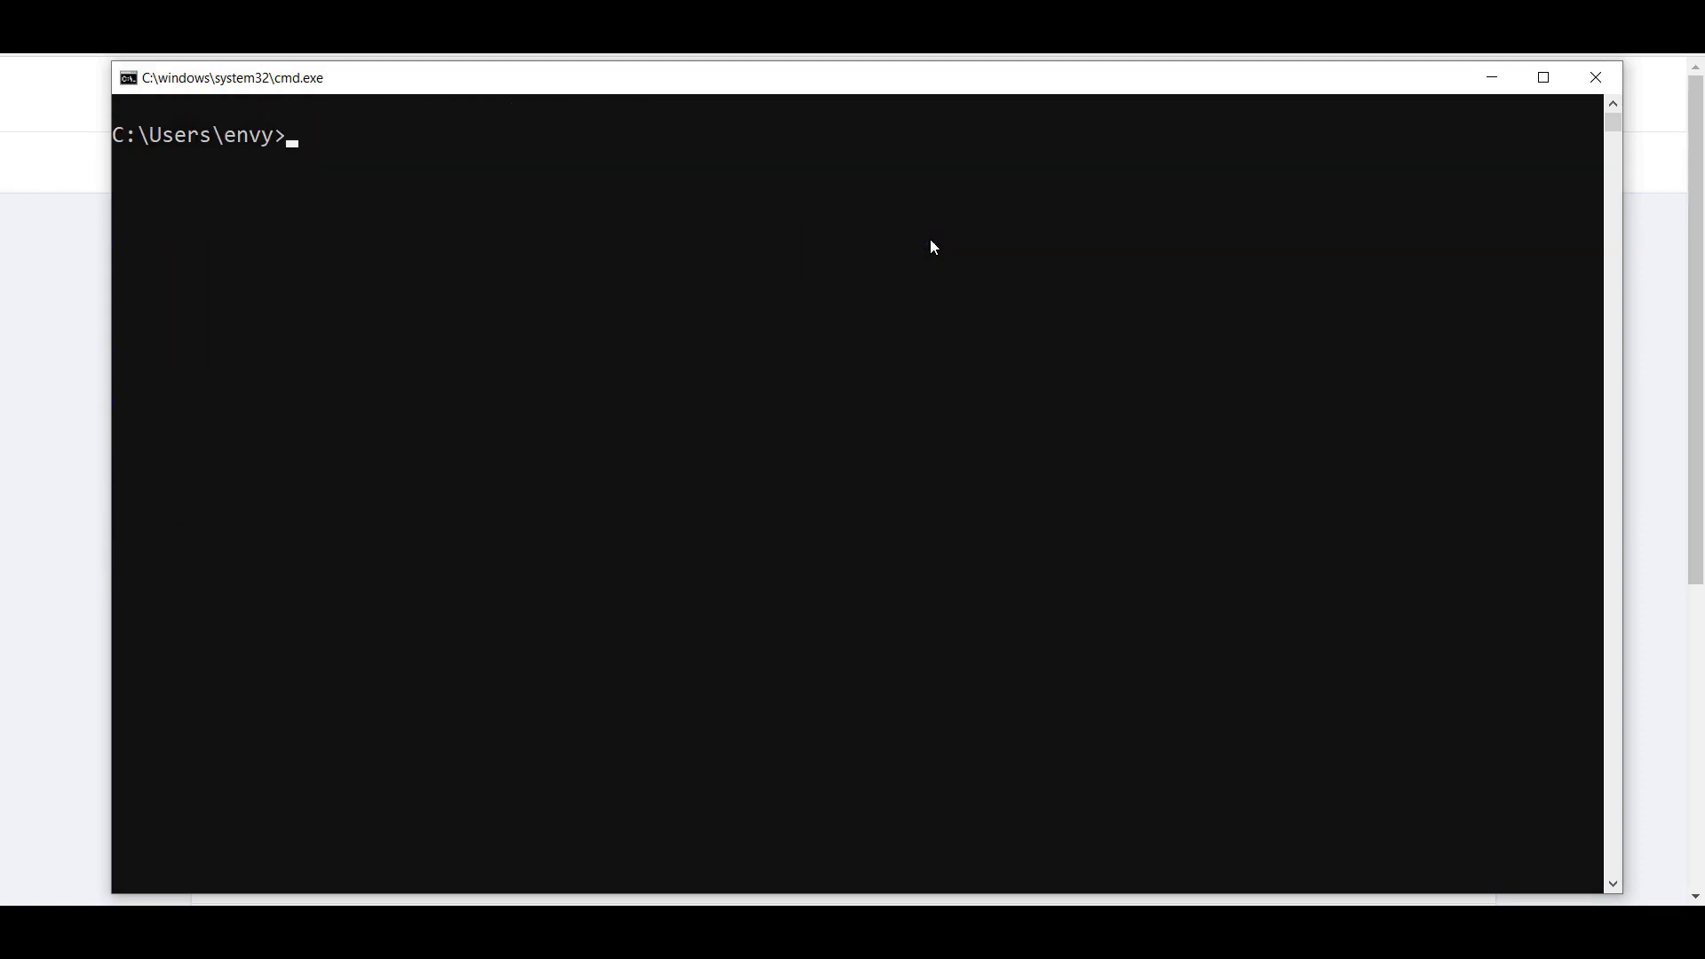
left_click(1495, 78)
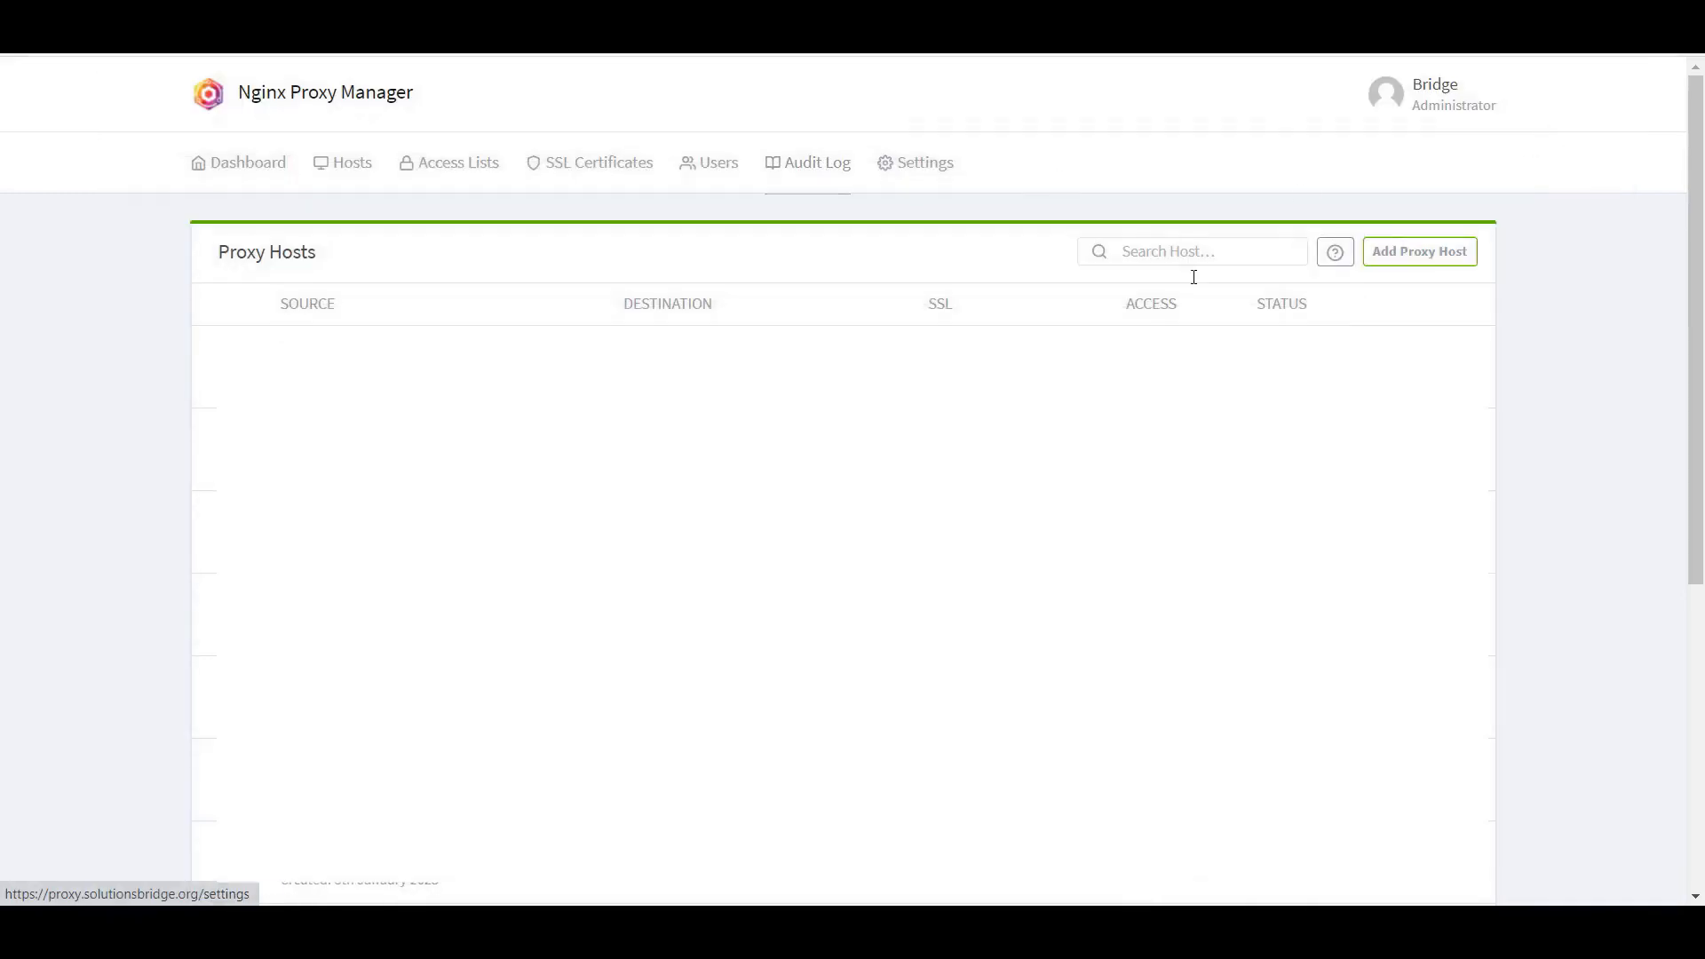
Step: Request a Let's Encrypt certificate for admin.solid-future.com, agreeing to the terms of service
left_click(590, 166)
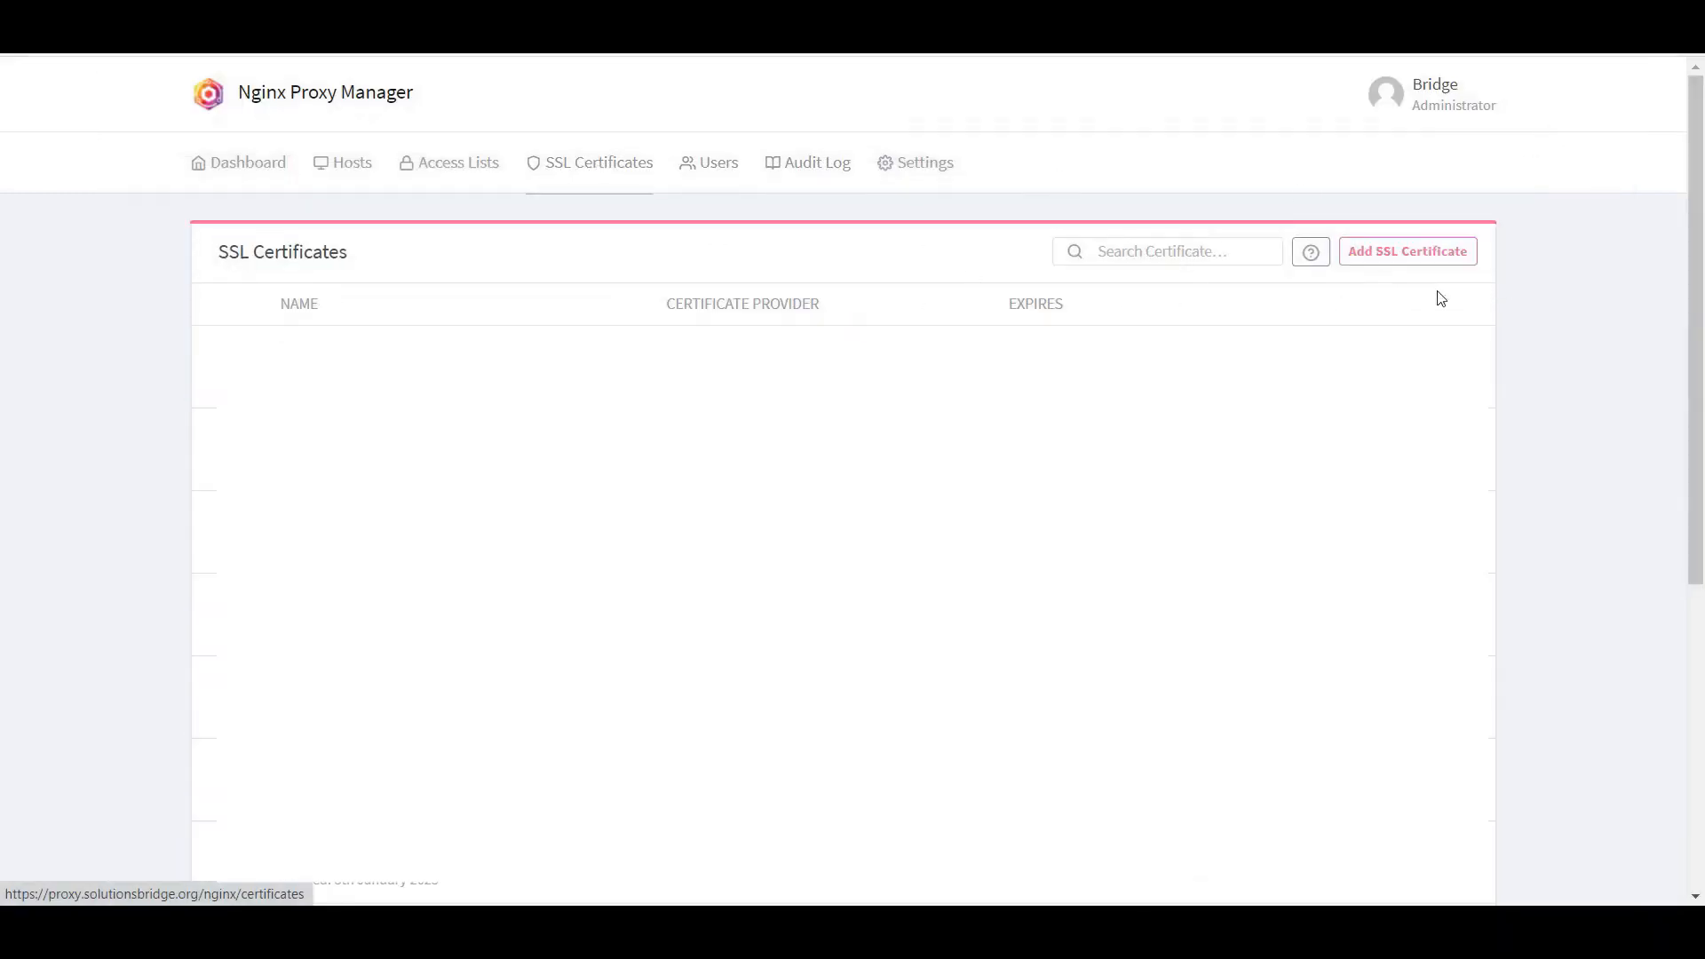
left_click(1403, 252)
left_click(1419, 299)
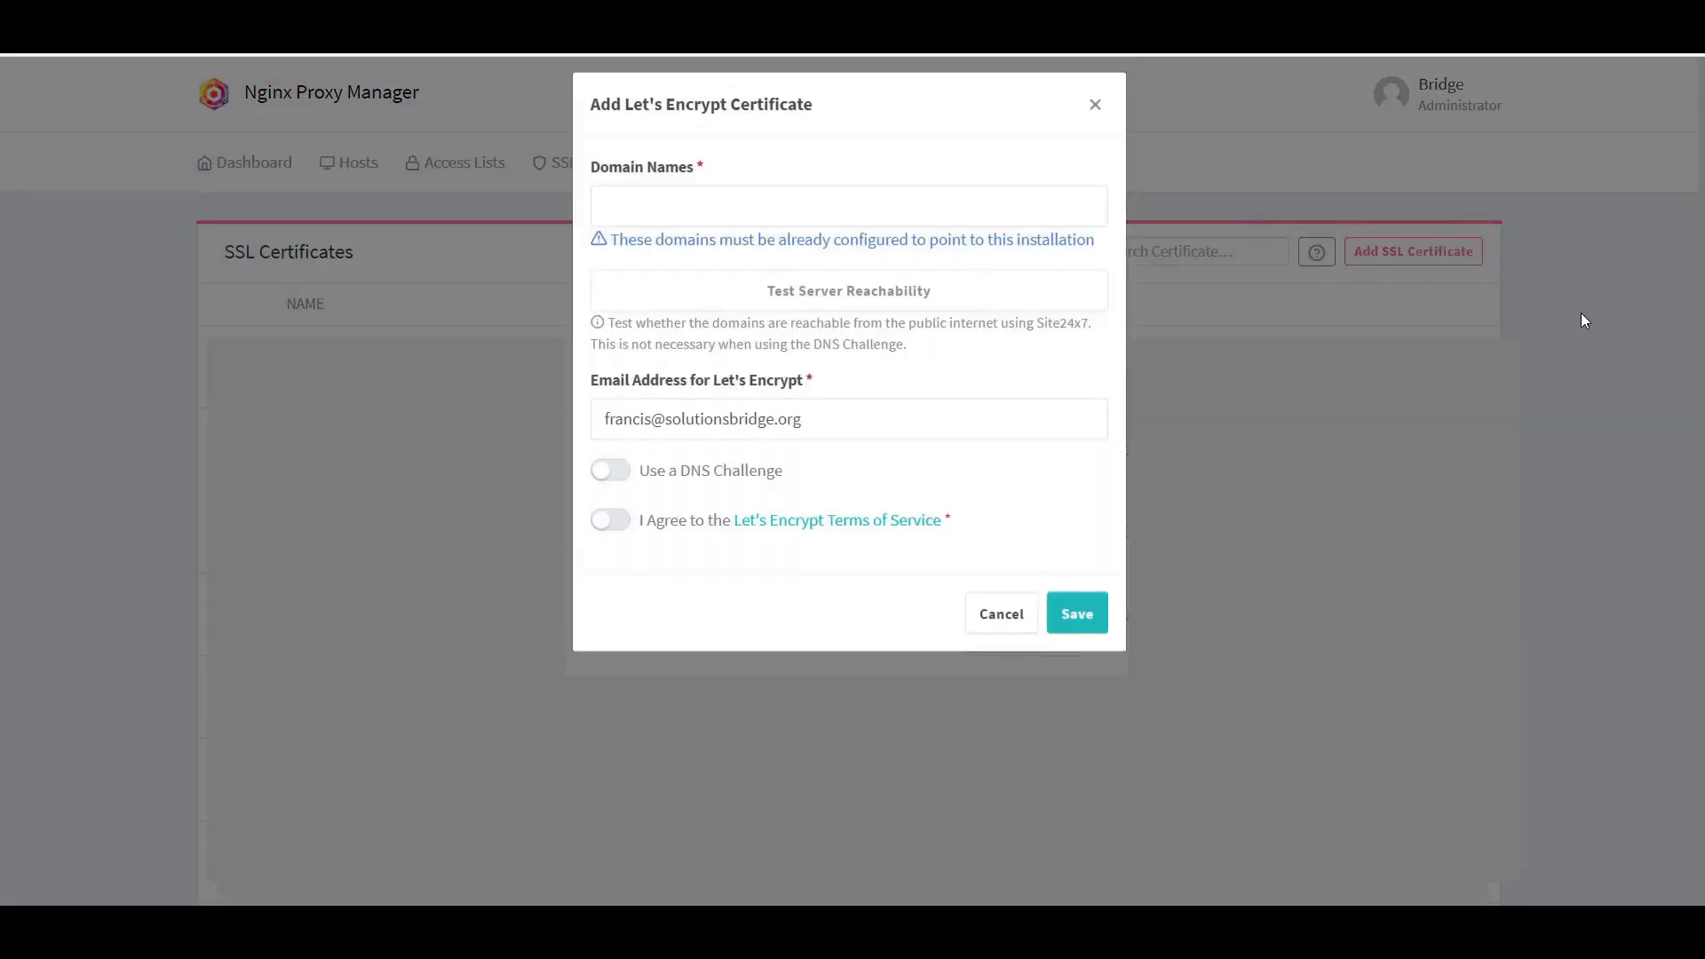
left_click(720, 219)
type("adm")
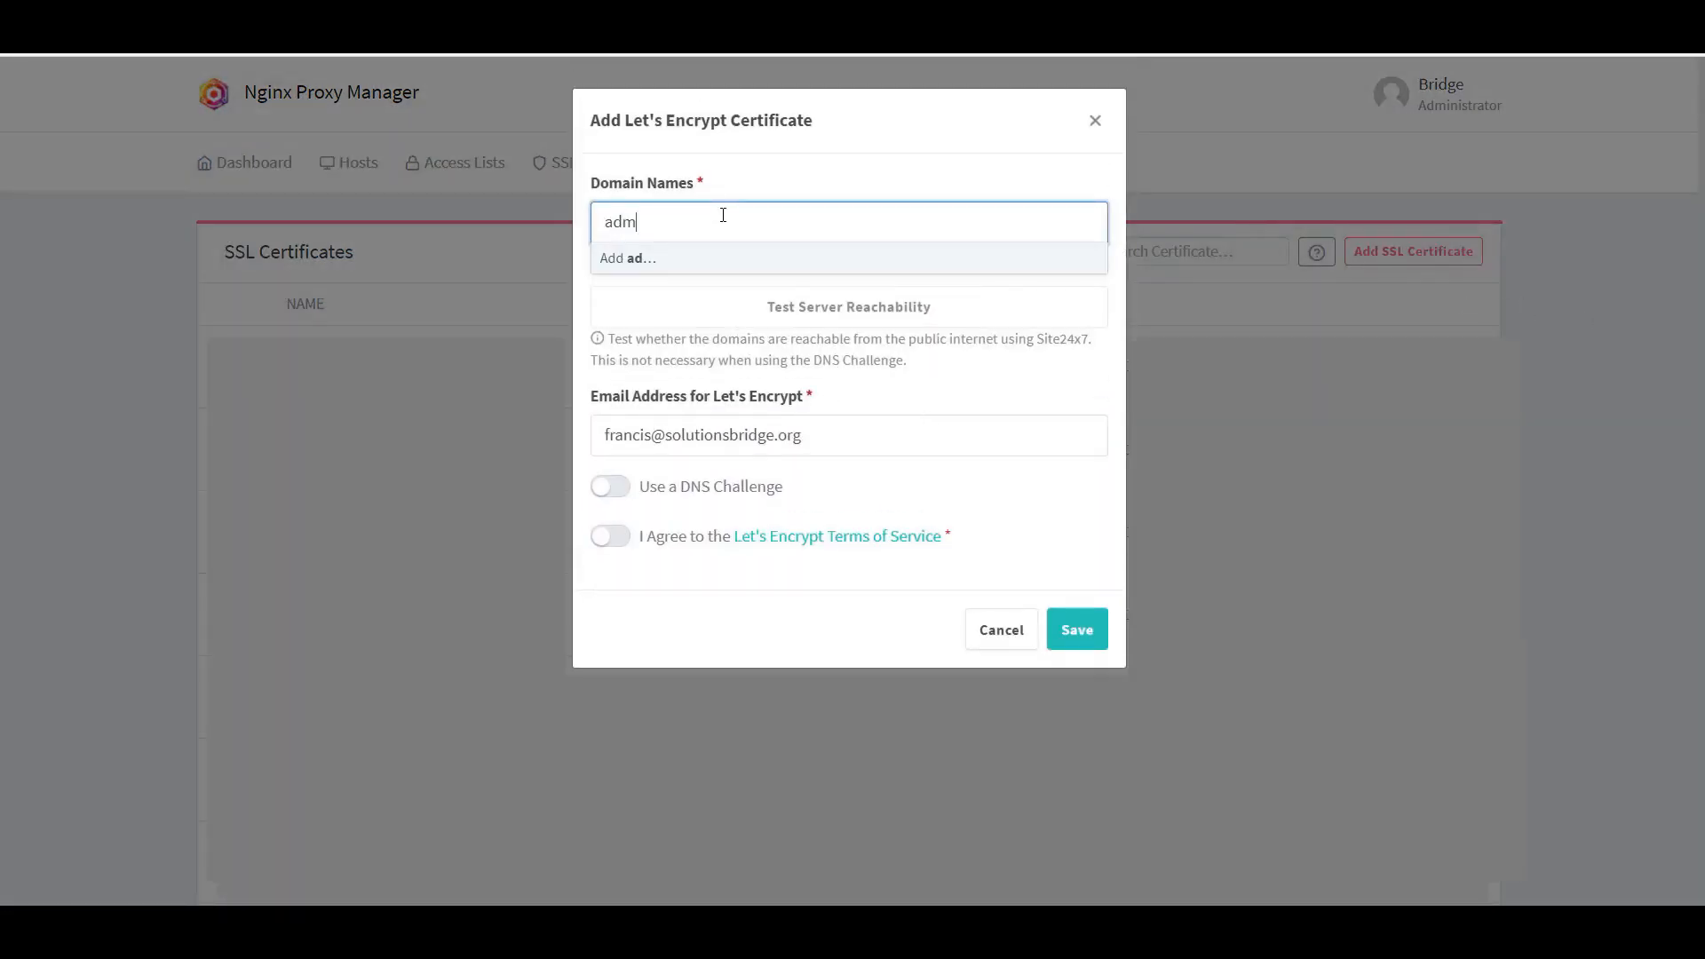
type("in.solid-future.com")
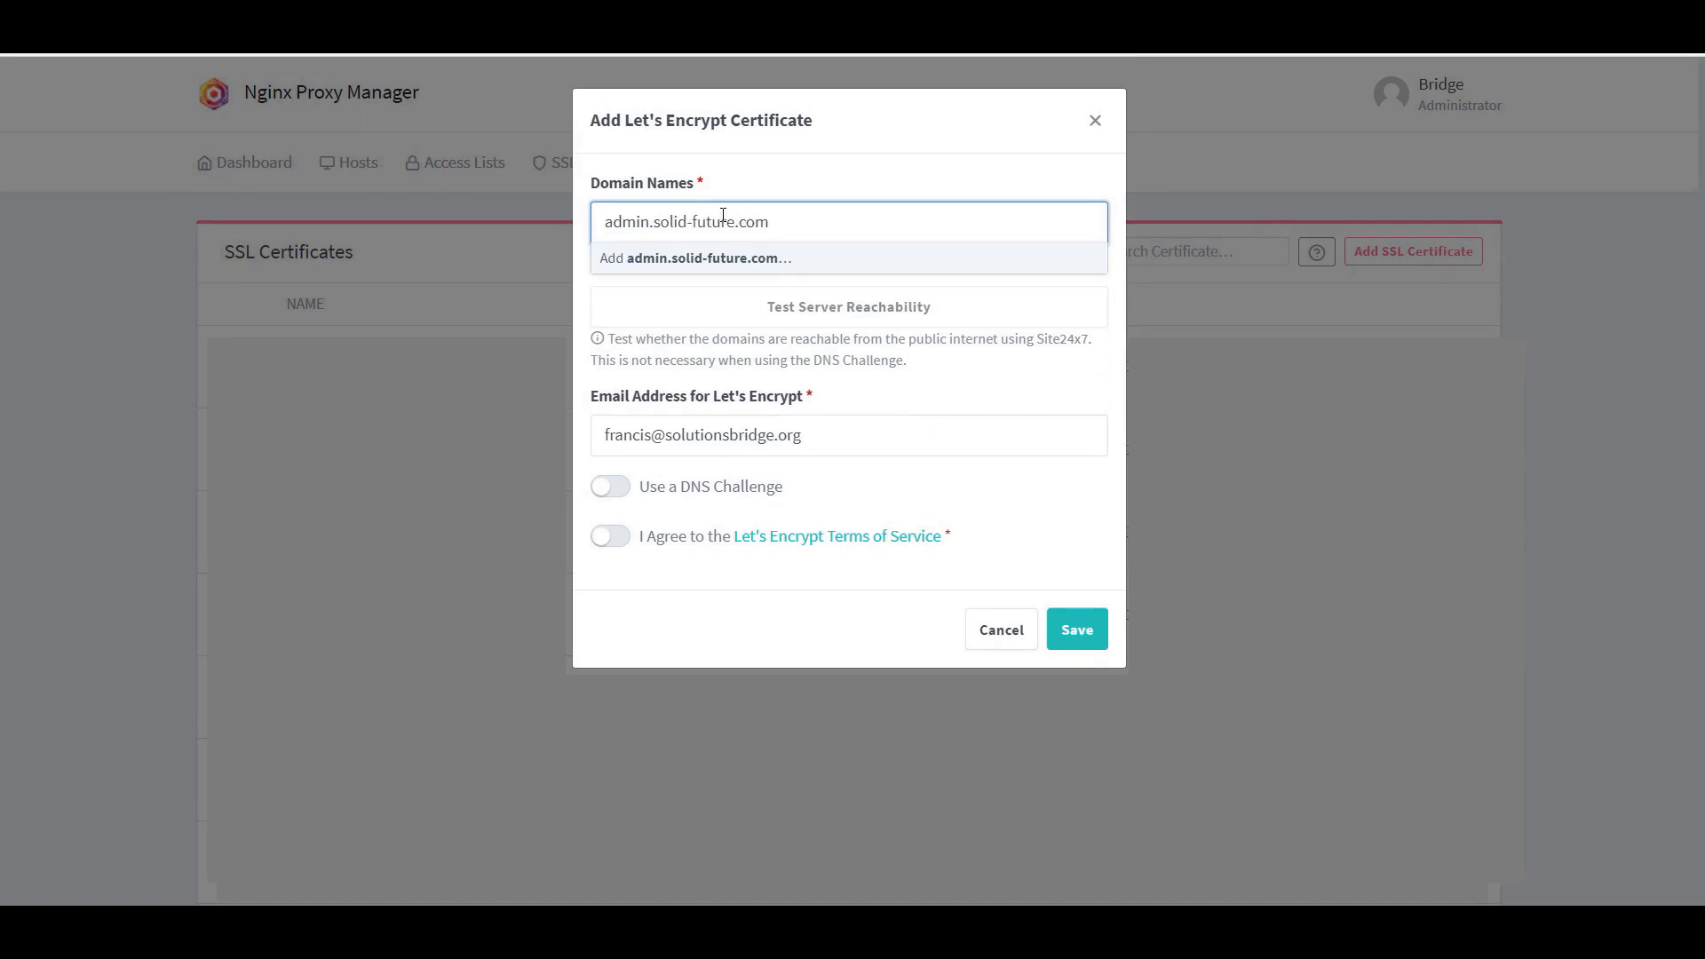
key("Return")
left_click(619, 538)
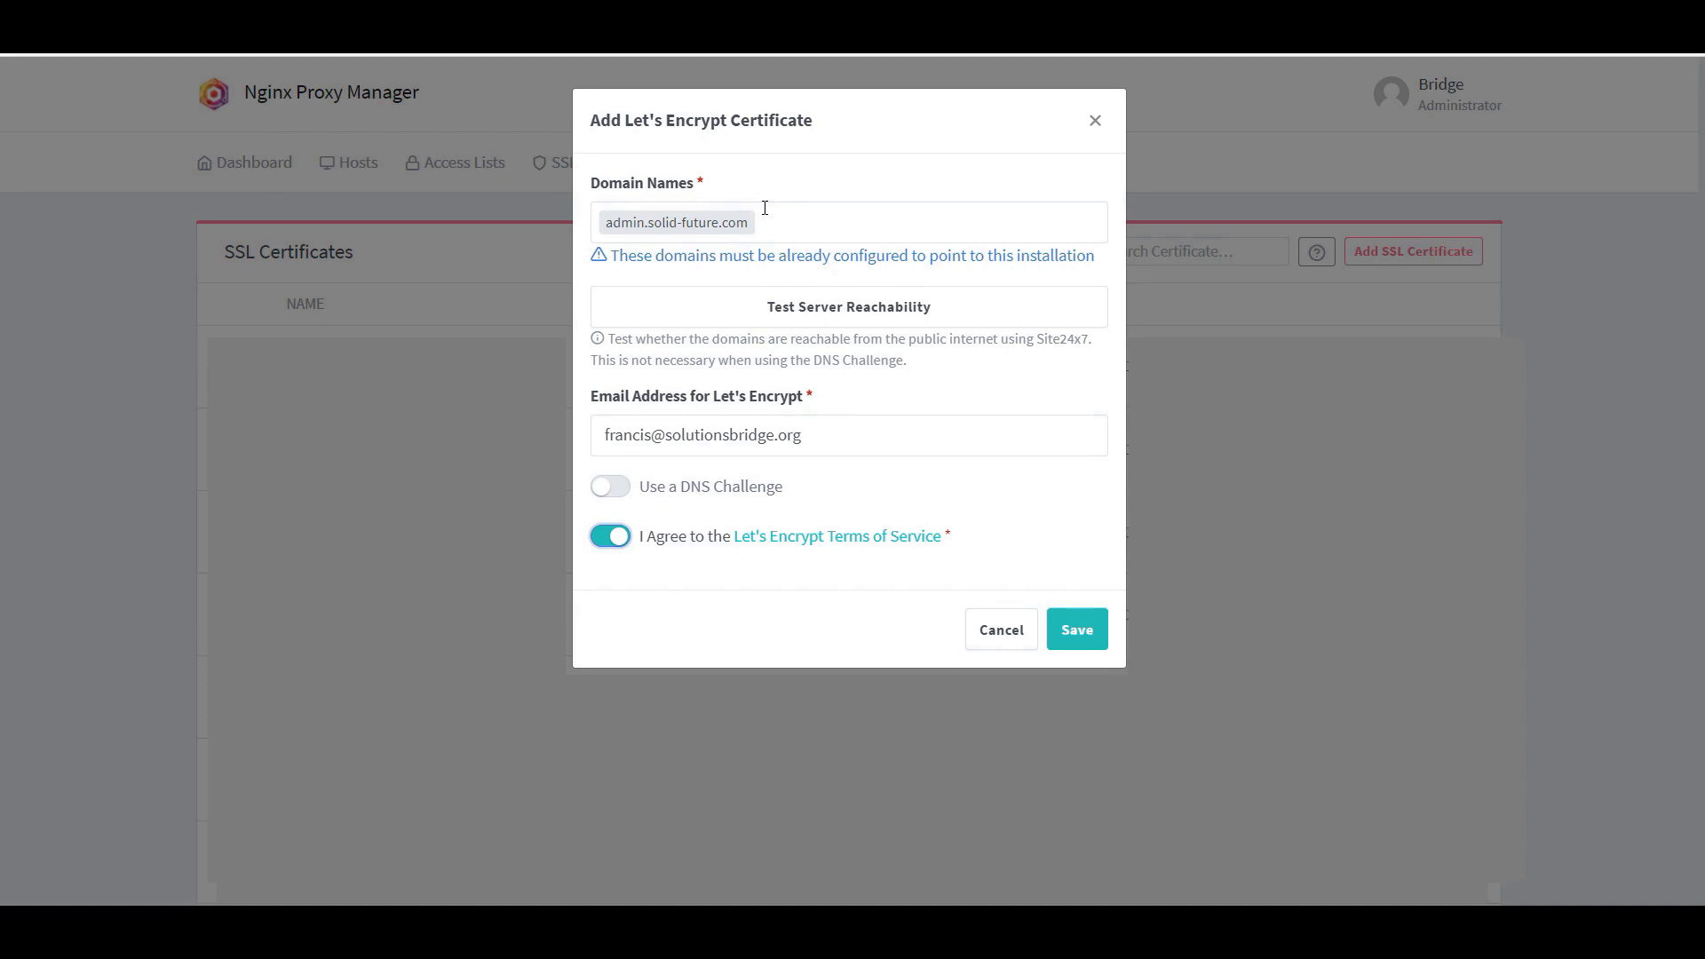
left_click(1077, 630)
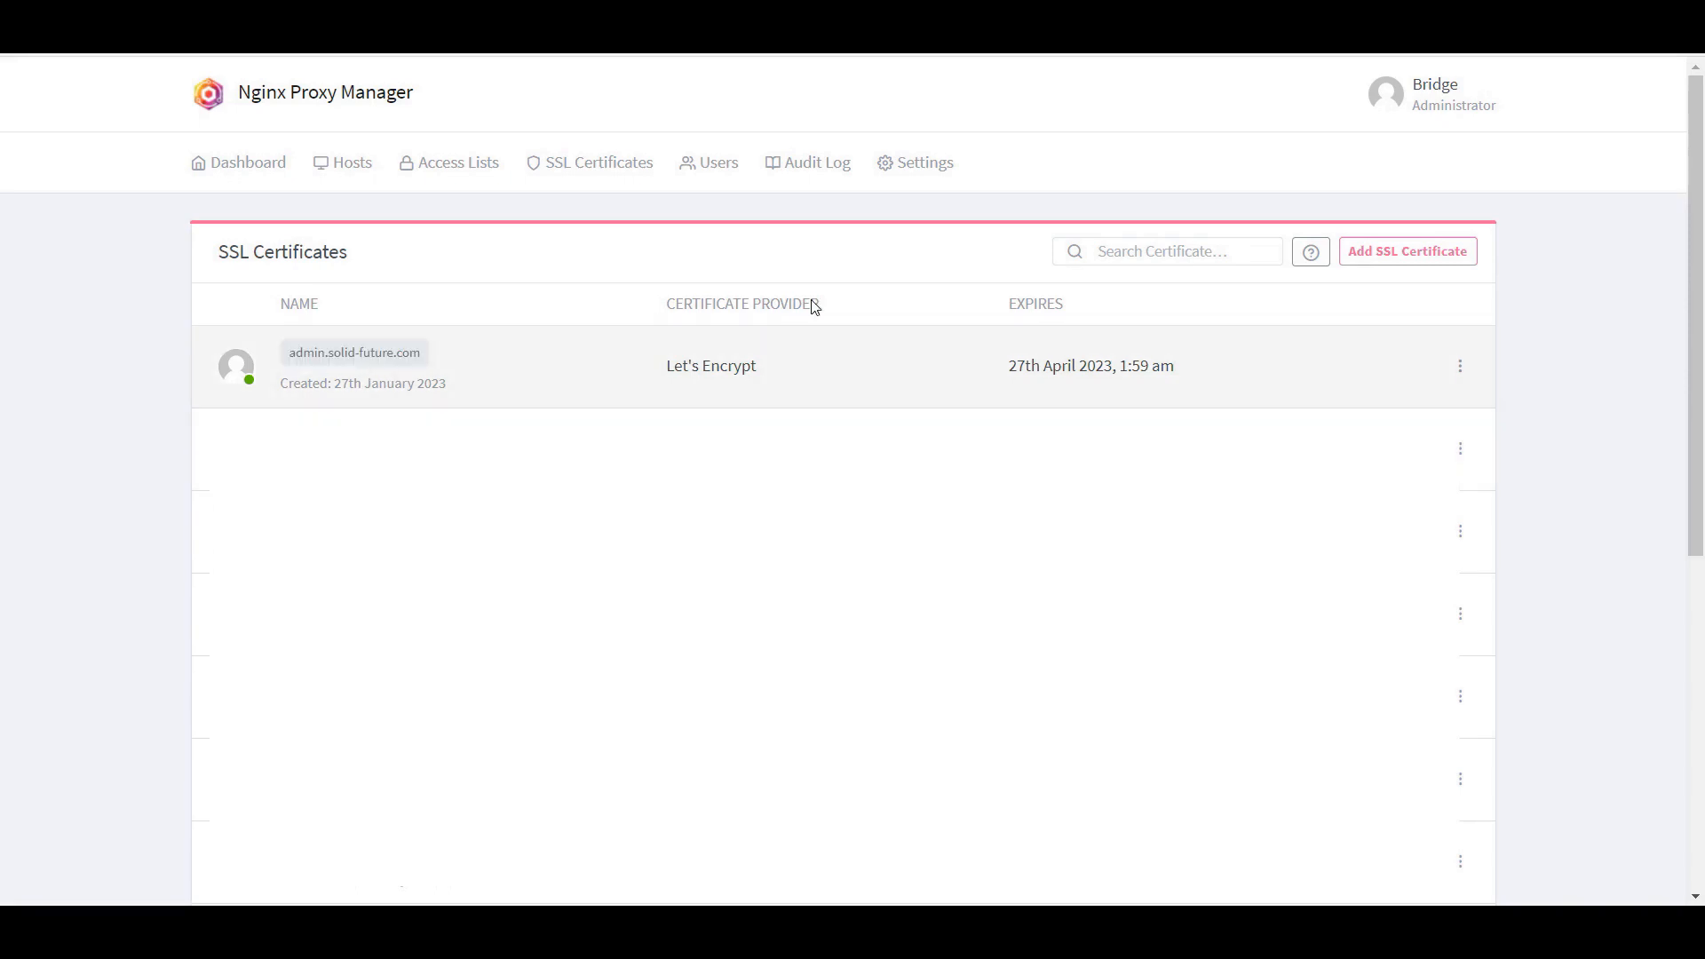
Step: Create a proxy host for admin.solid-future.com to 172.20.0.10:80 with caching, exploit blocking and websockets
left_click(353, 169)
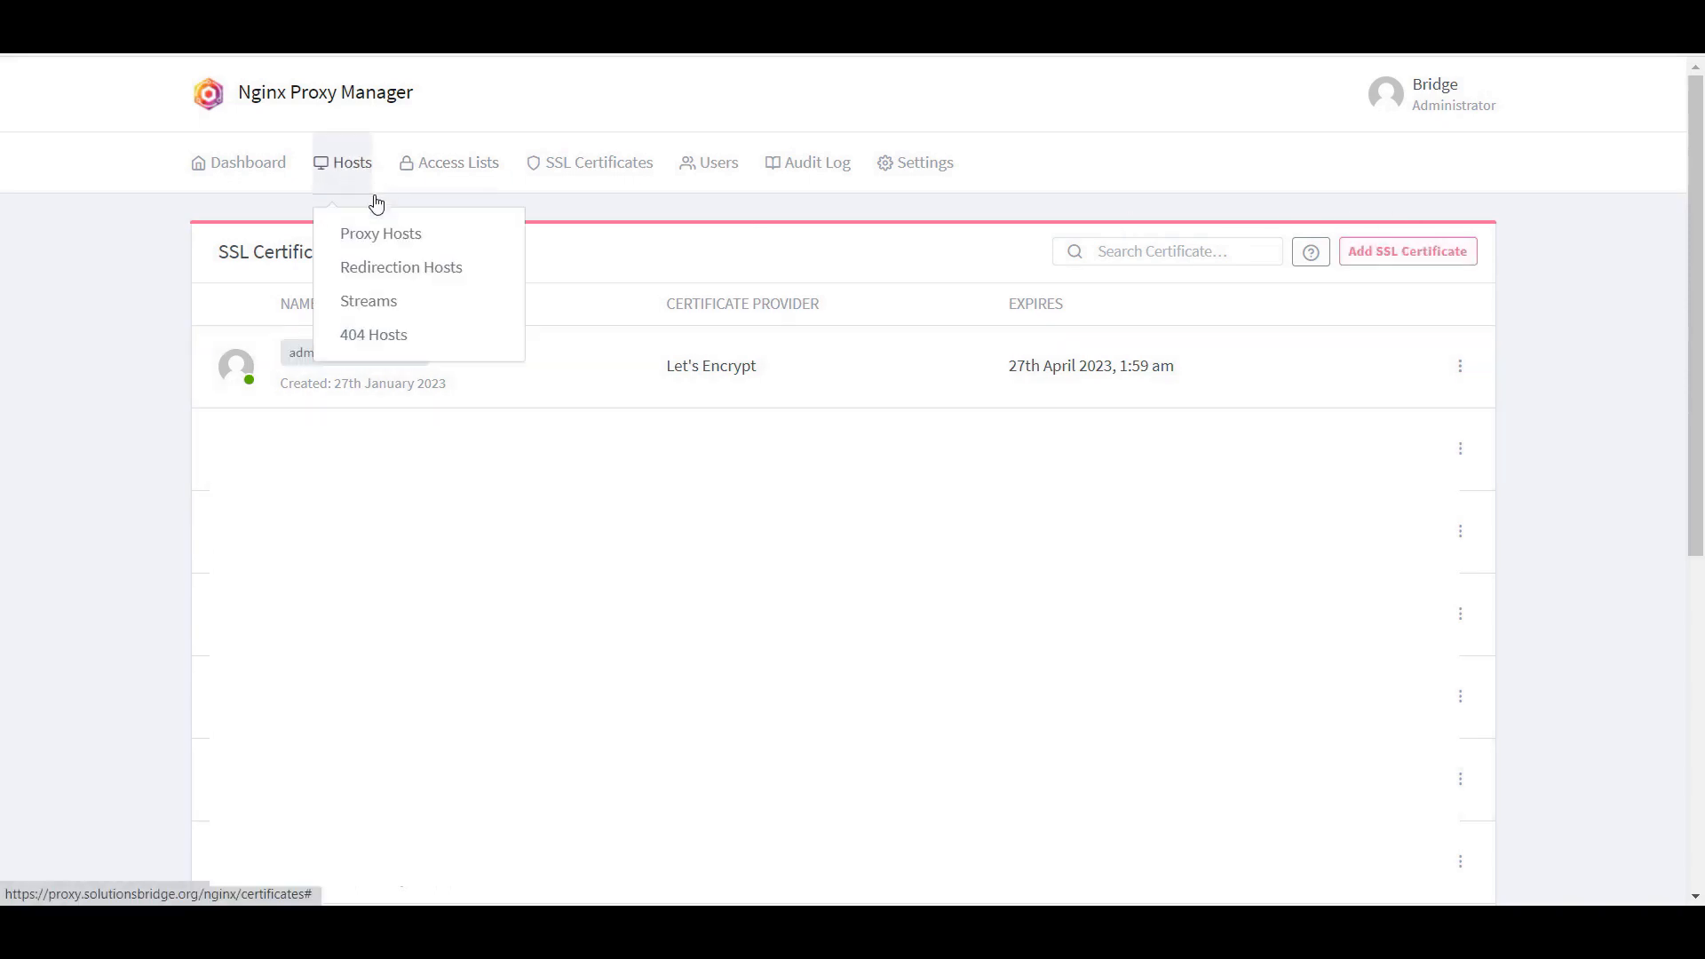
left_click(382, 235)
left_click(1406, 259)
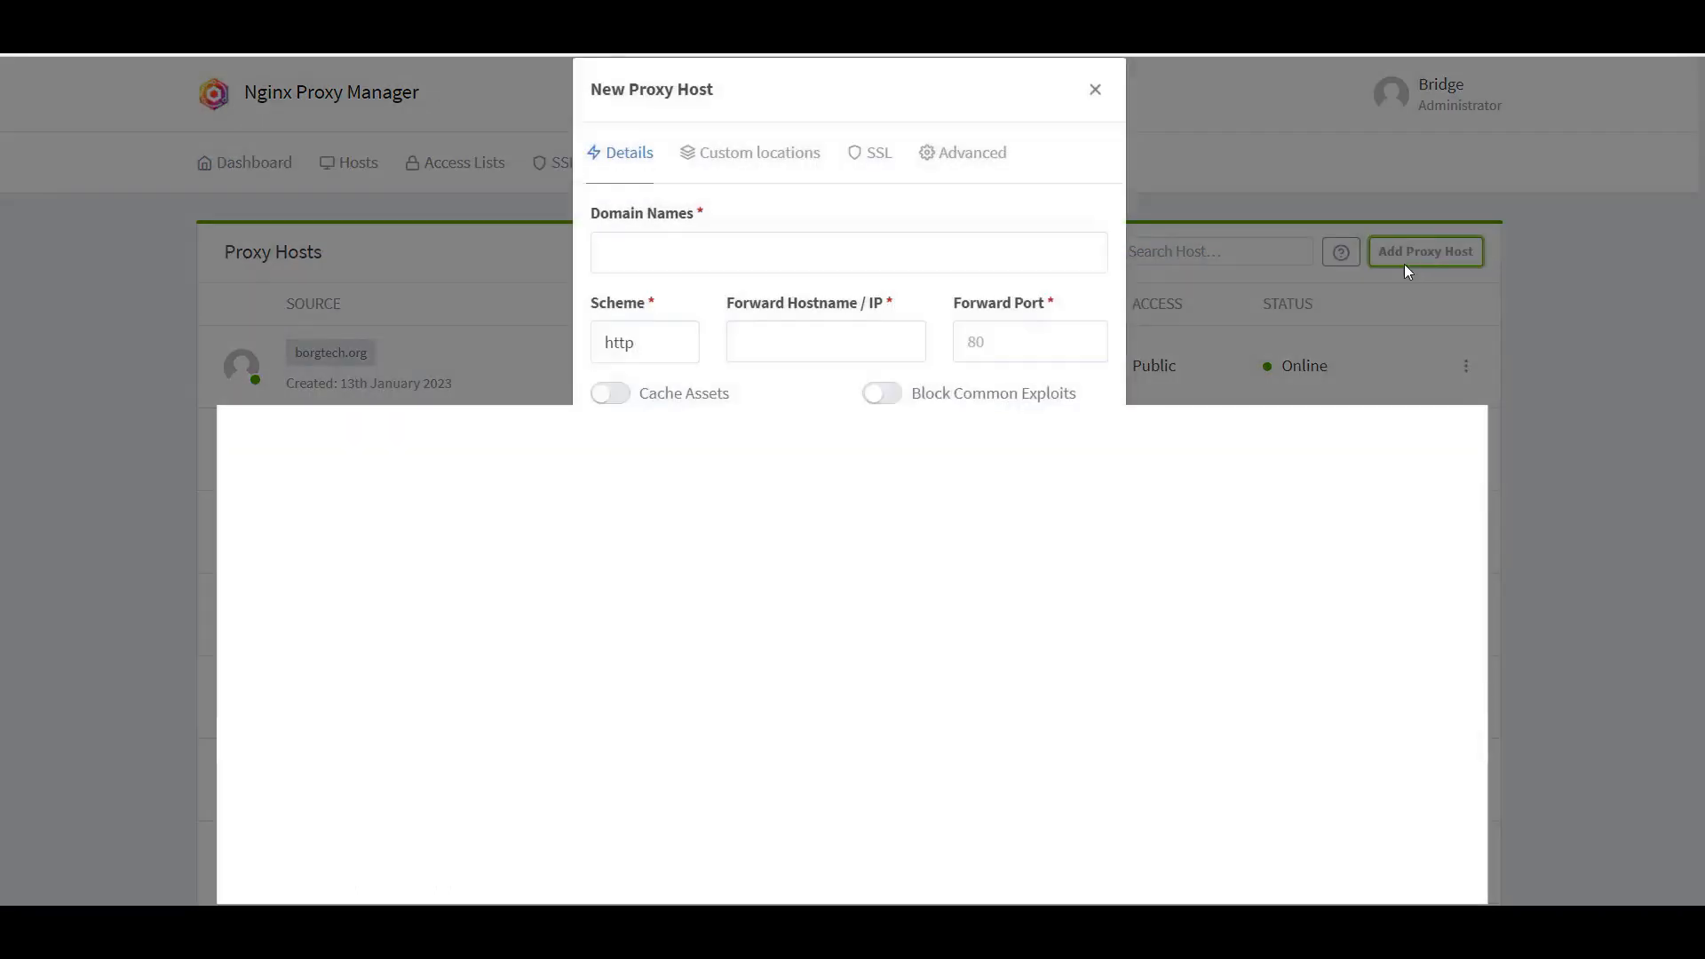
left_click(782, 370)
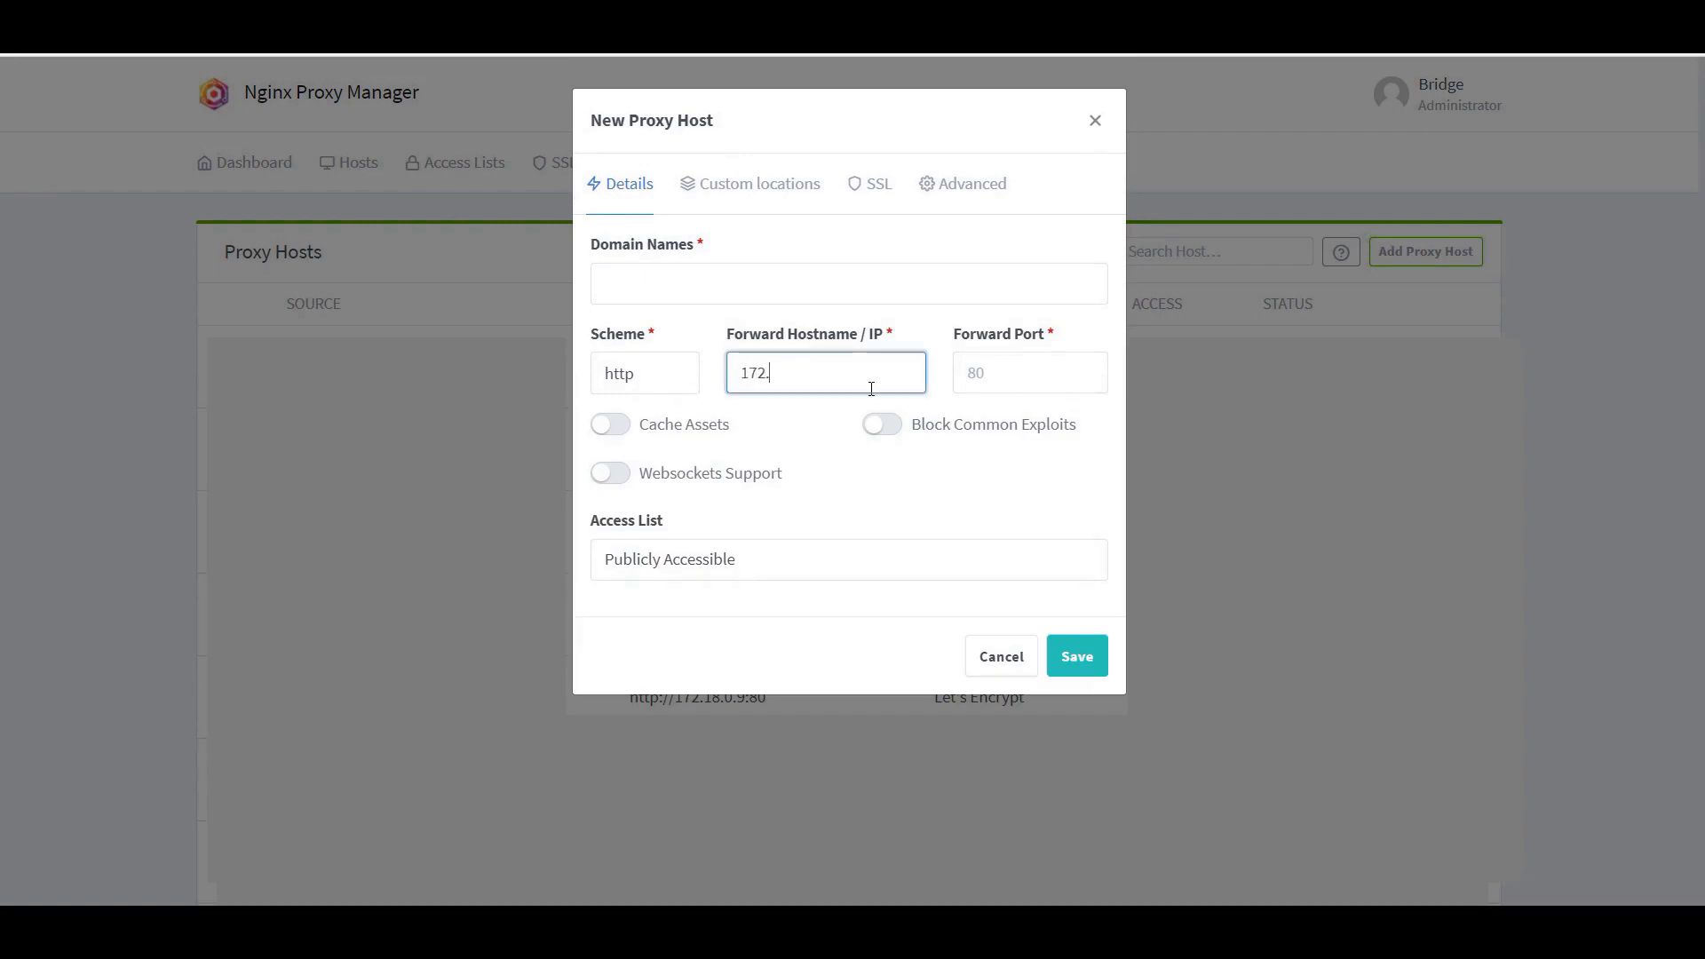
type("172.20.0.1010.10")
left_click(993, 373)
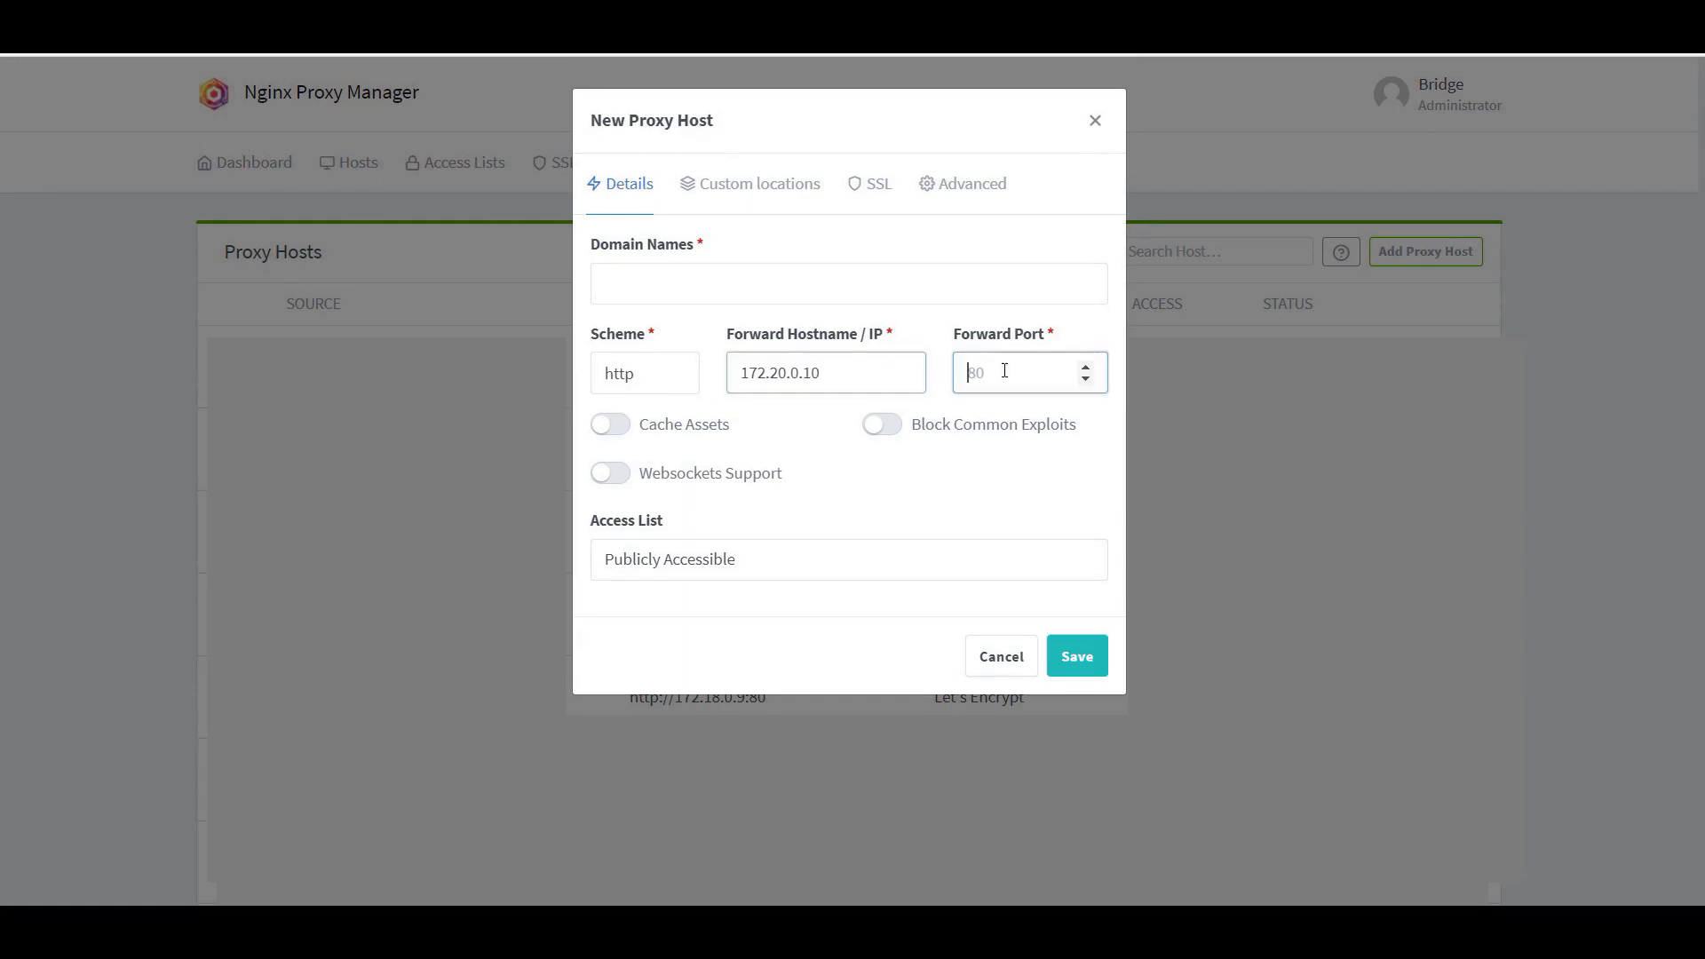
type("80")
left_click(882, 424)
left_click(617, 424)
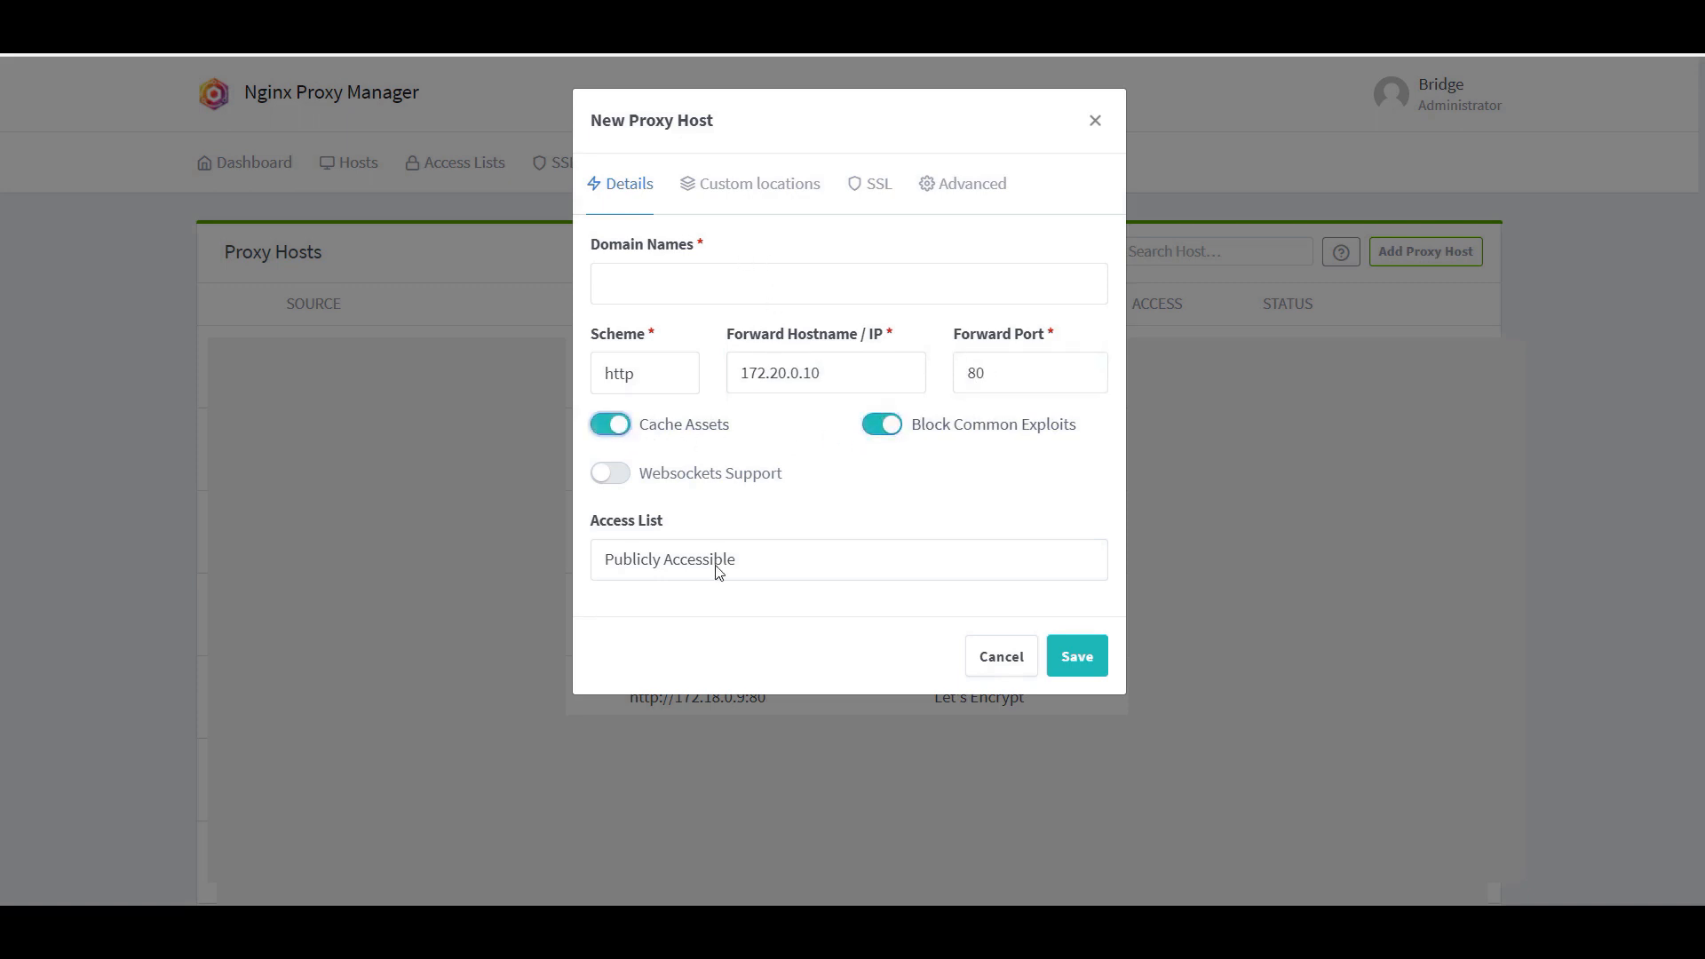
left_click(672, 476)
left_click(693, 277)
type("admin.s")
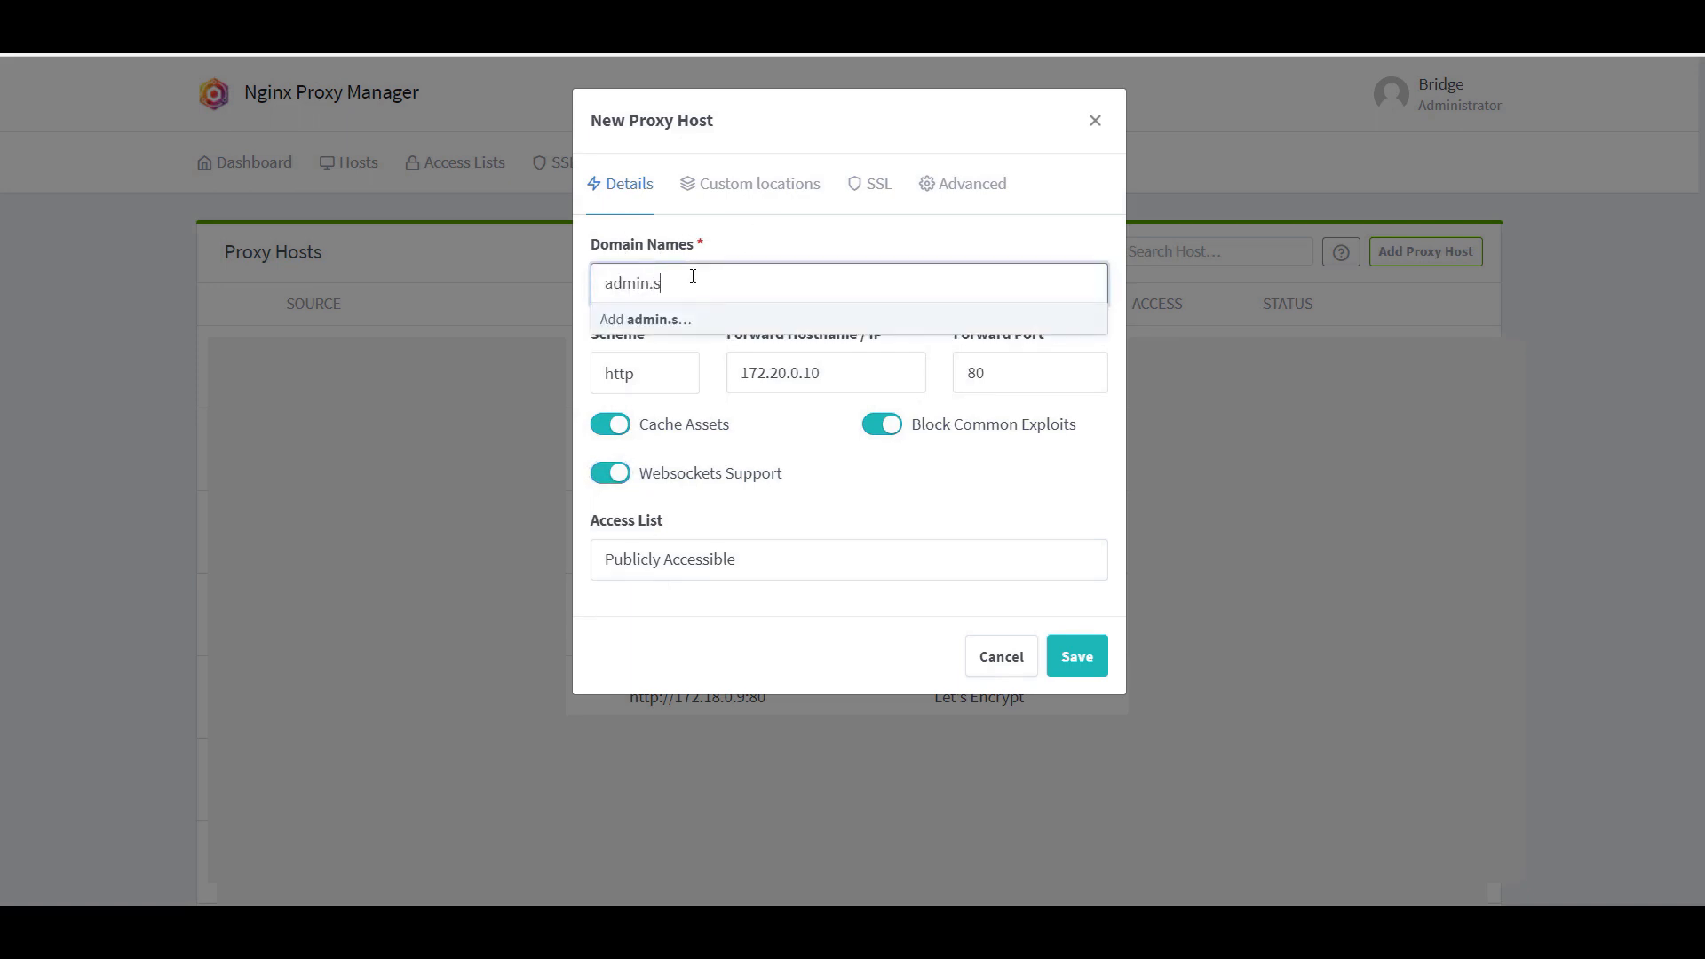
type("olid-future.com")
key("Return")
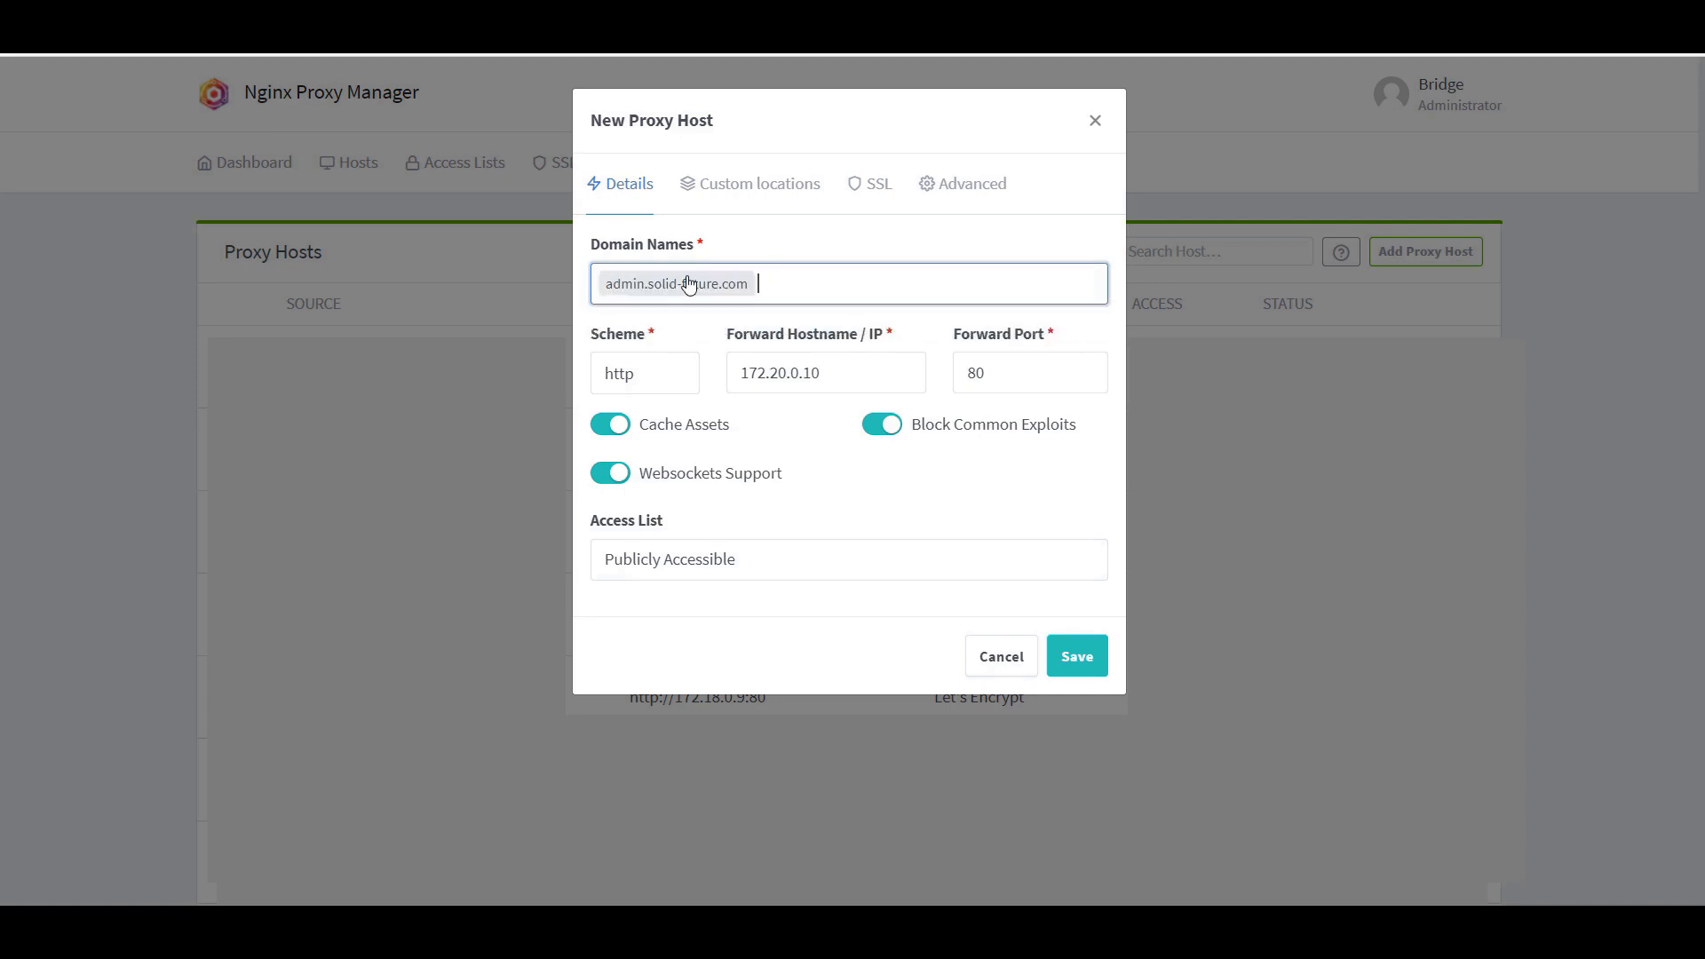
Step: Attach the admin.solid-future.com certificate with Force SSL, HTTP/2, HSTS and HSTS subdomains, then save
left_click(872, 185)
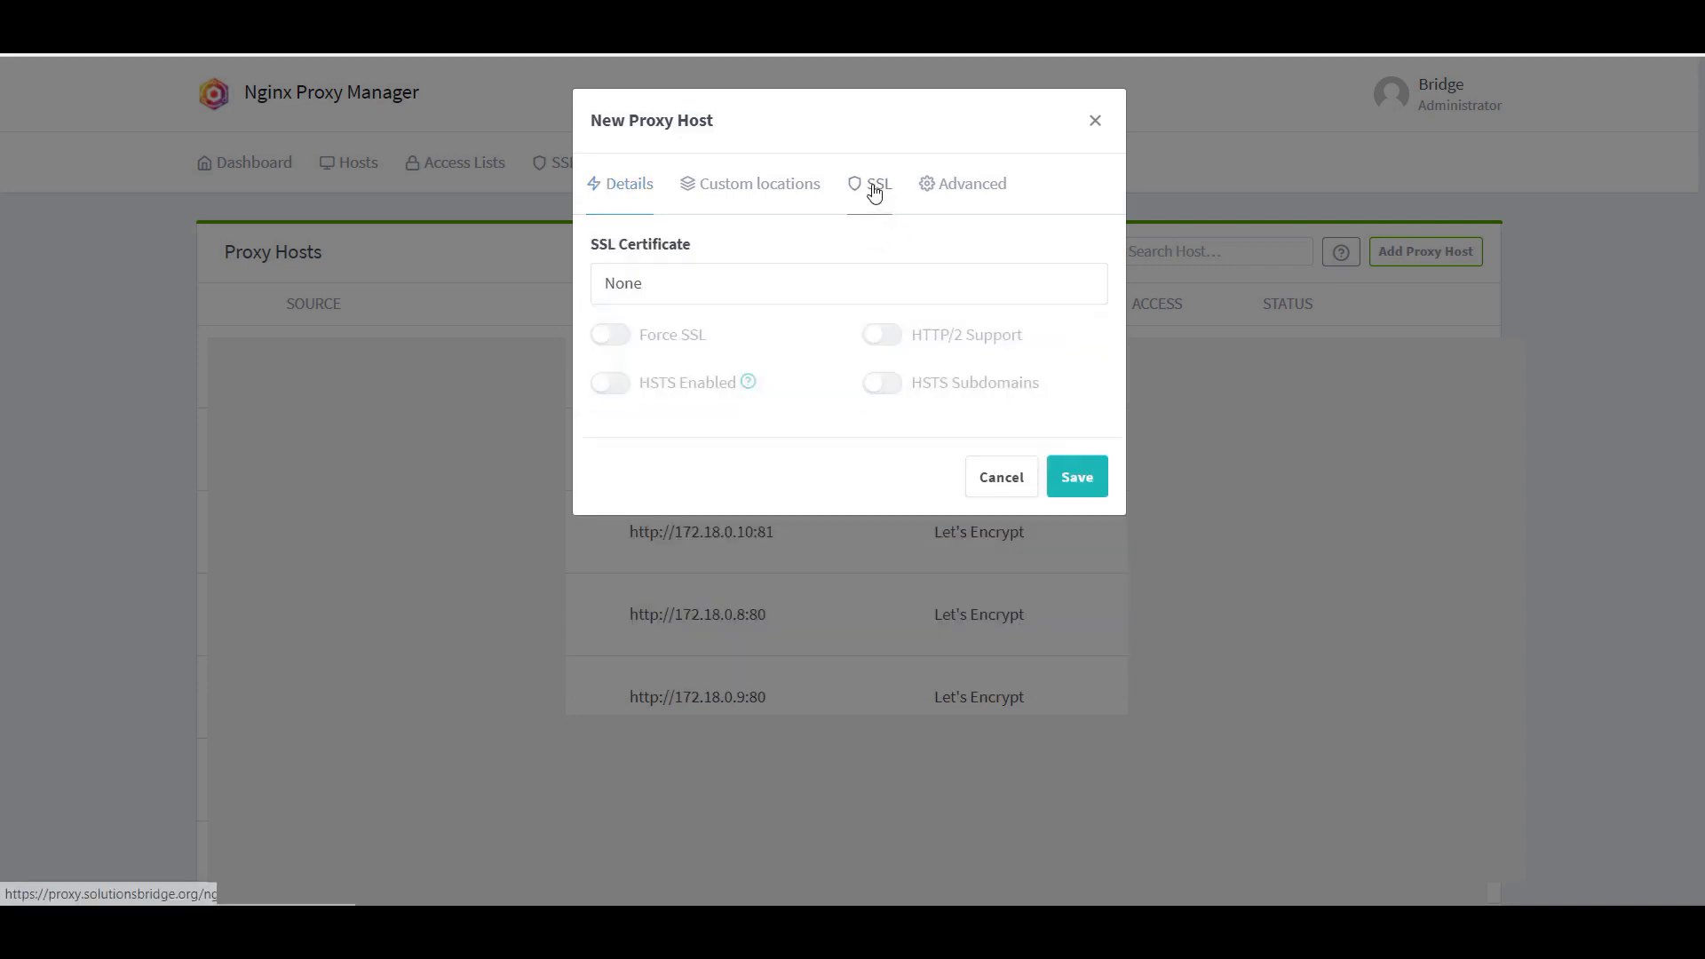
left_click(753, 286)
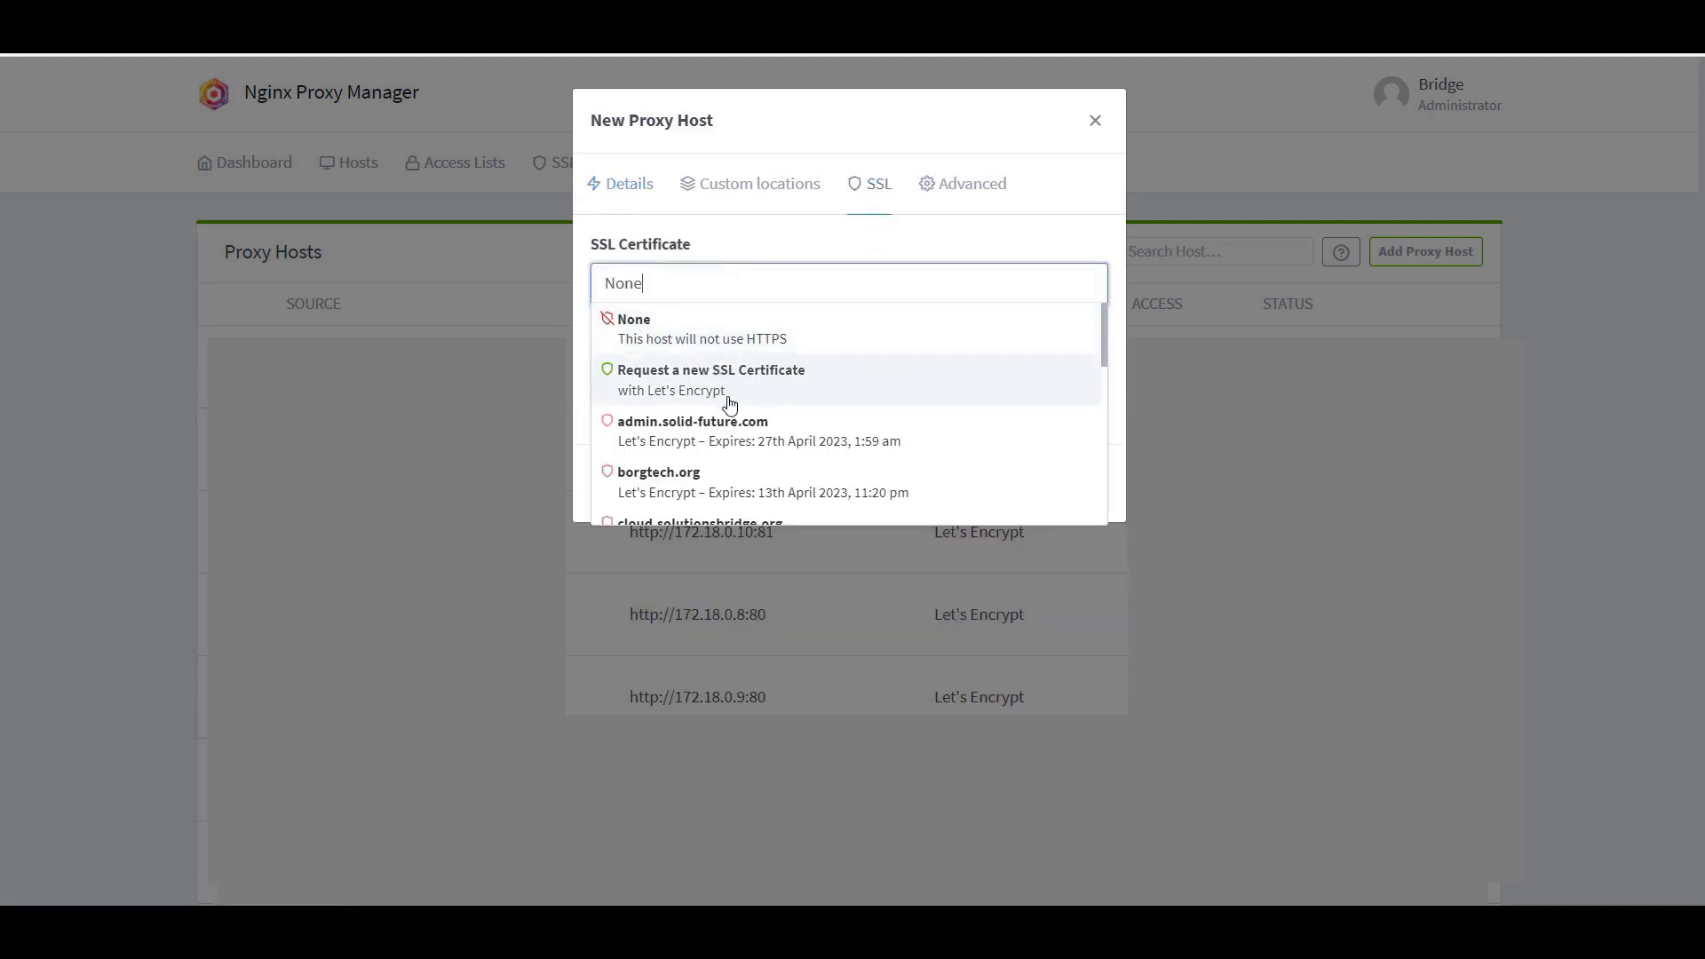
left_click(744, 438)
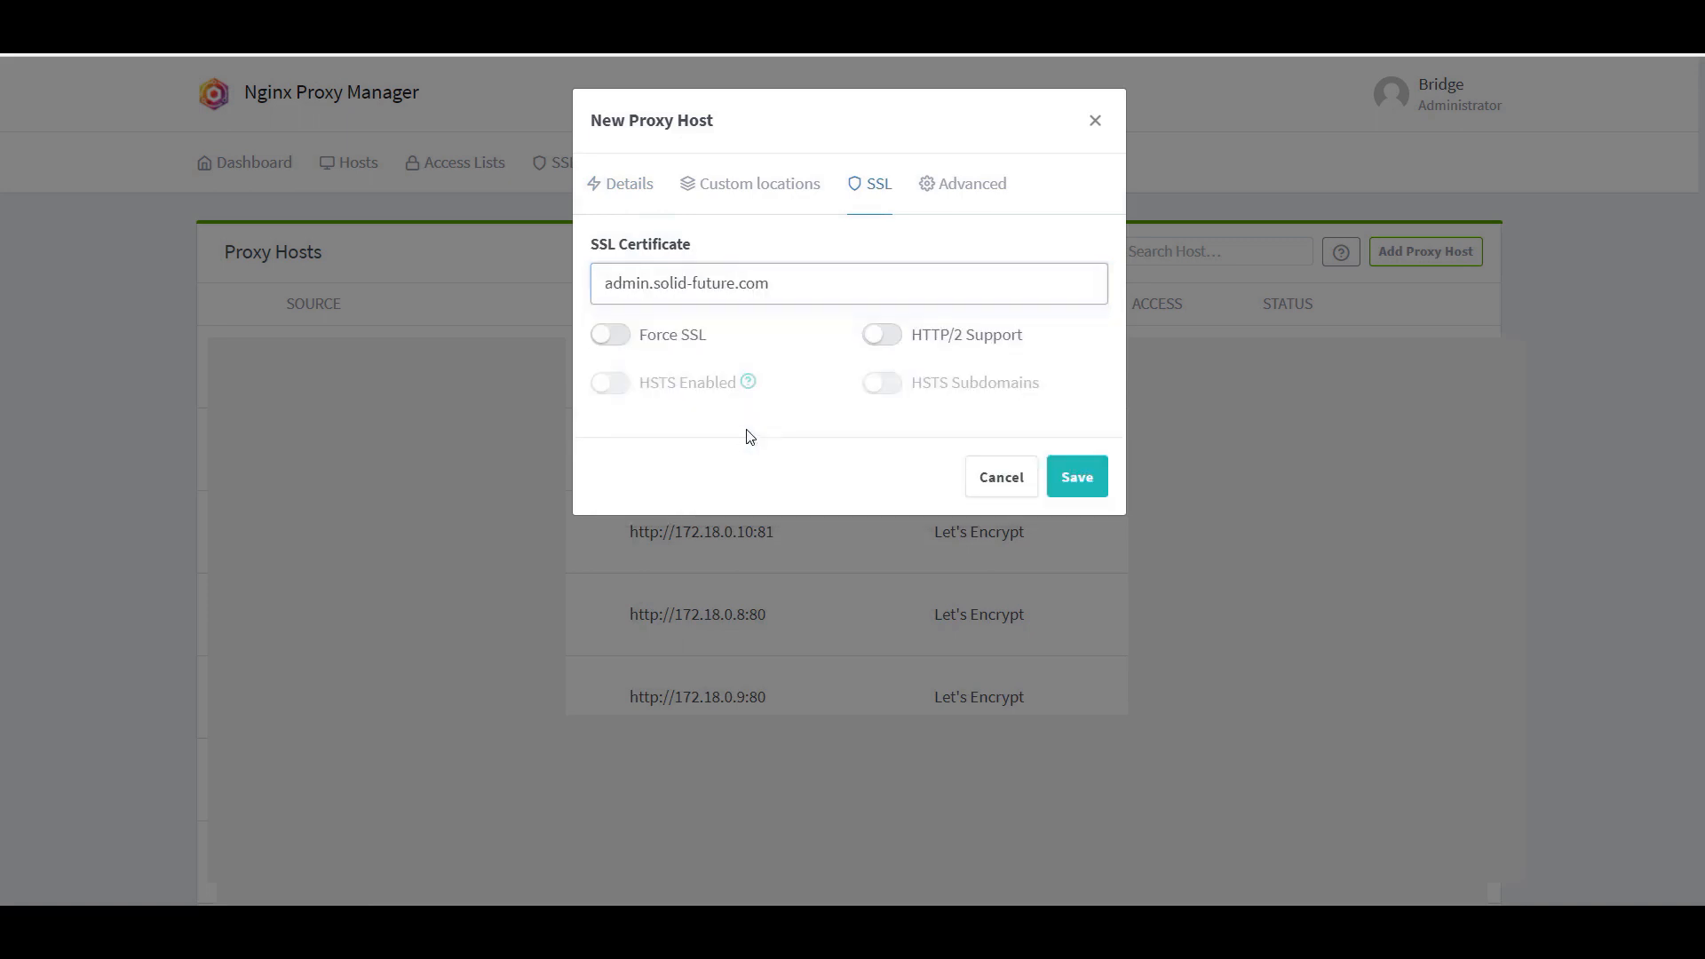
left_click(619, 335)
left_click(882, 334)
left_click(615, 383)
left_click(890, 384)
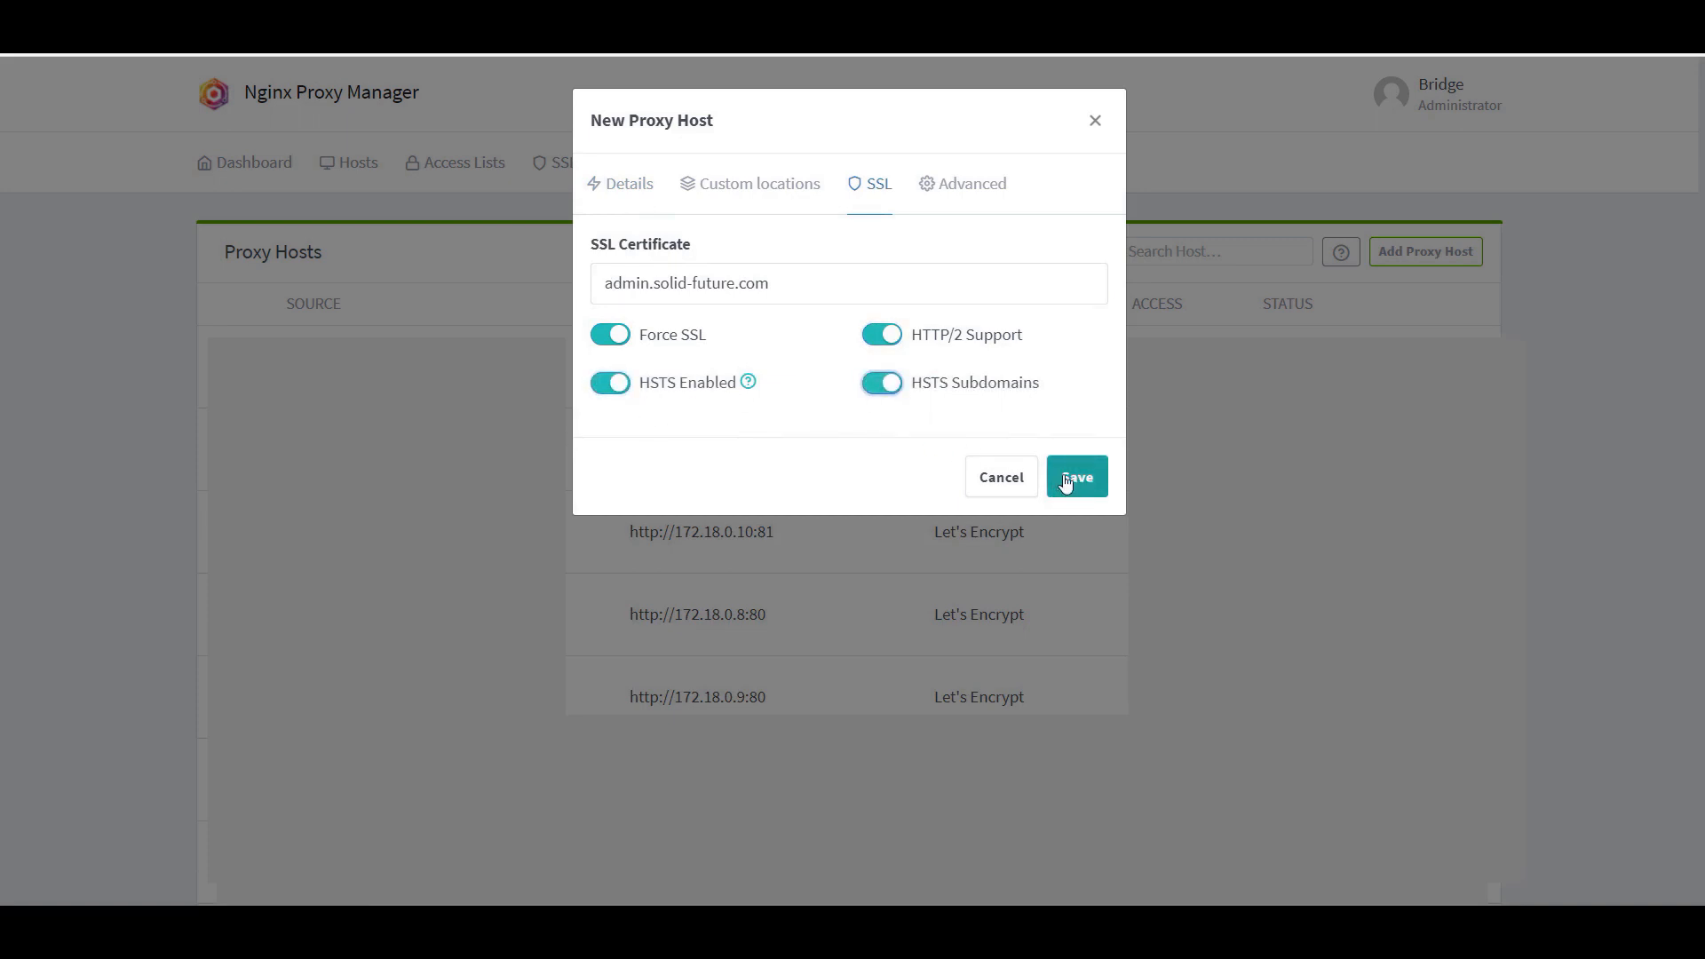
left_click(1098, 479)
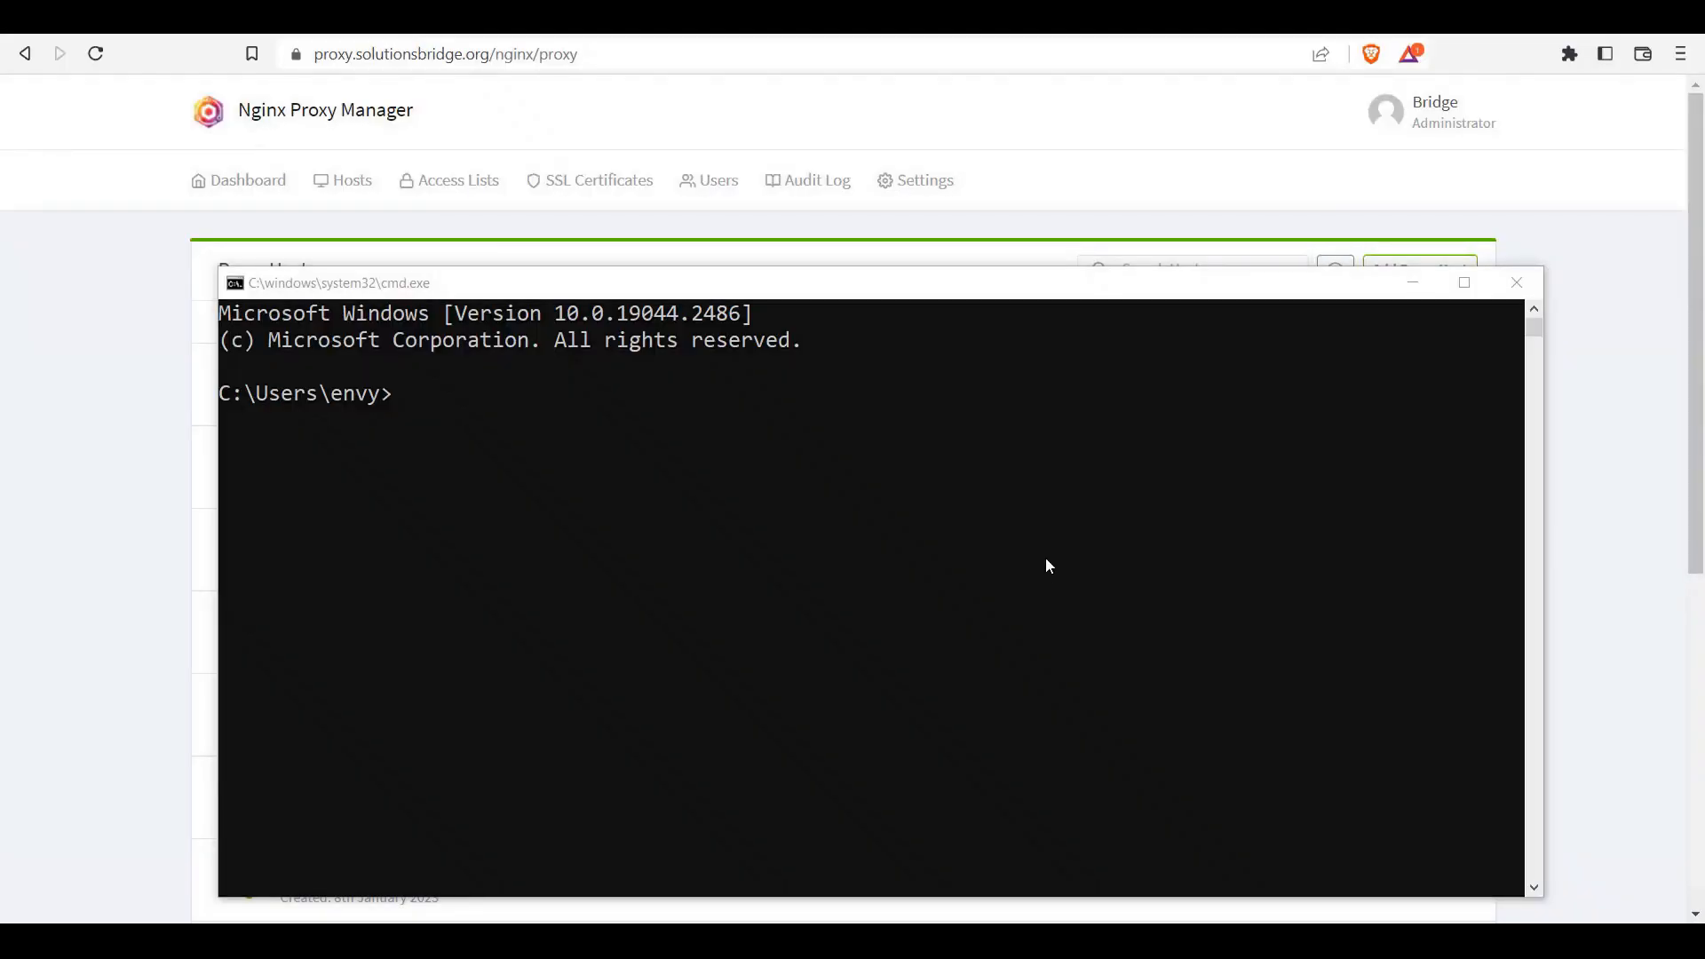
Step: Ping cloud.solid-future.com in the command prompt, then clear the output with cls
left_click(845, 554)
type("pin")
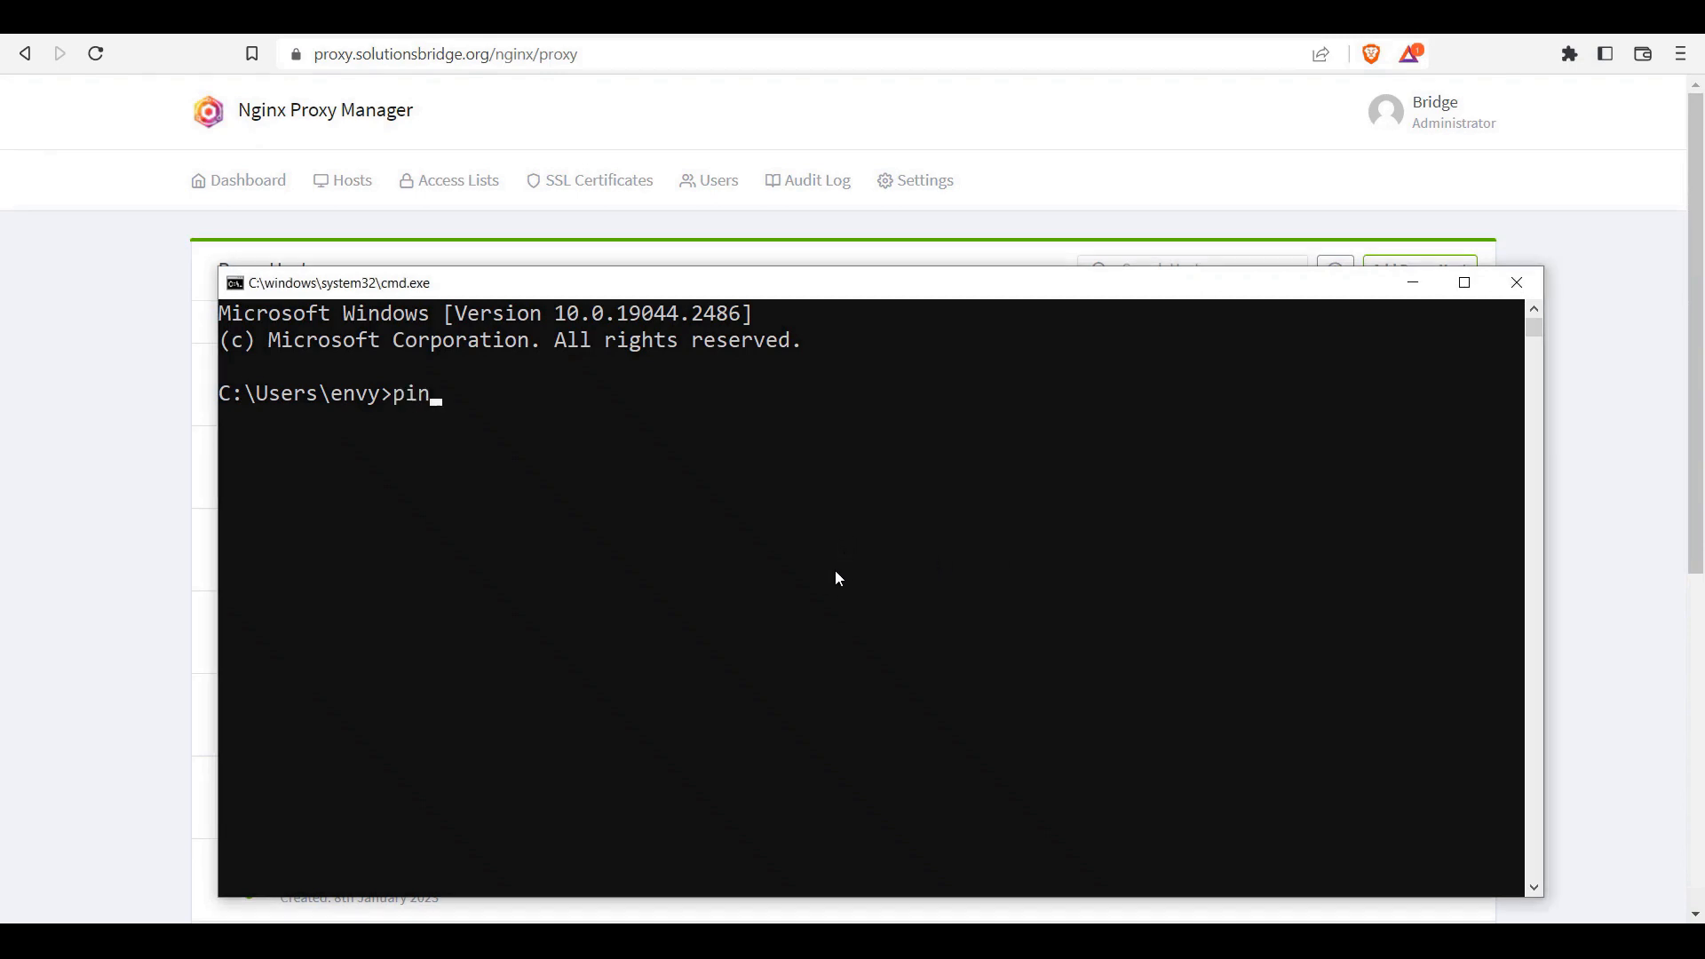
type("g cloud")
type(".soli")
type("d-f")
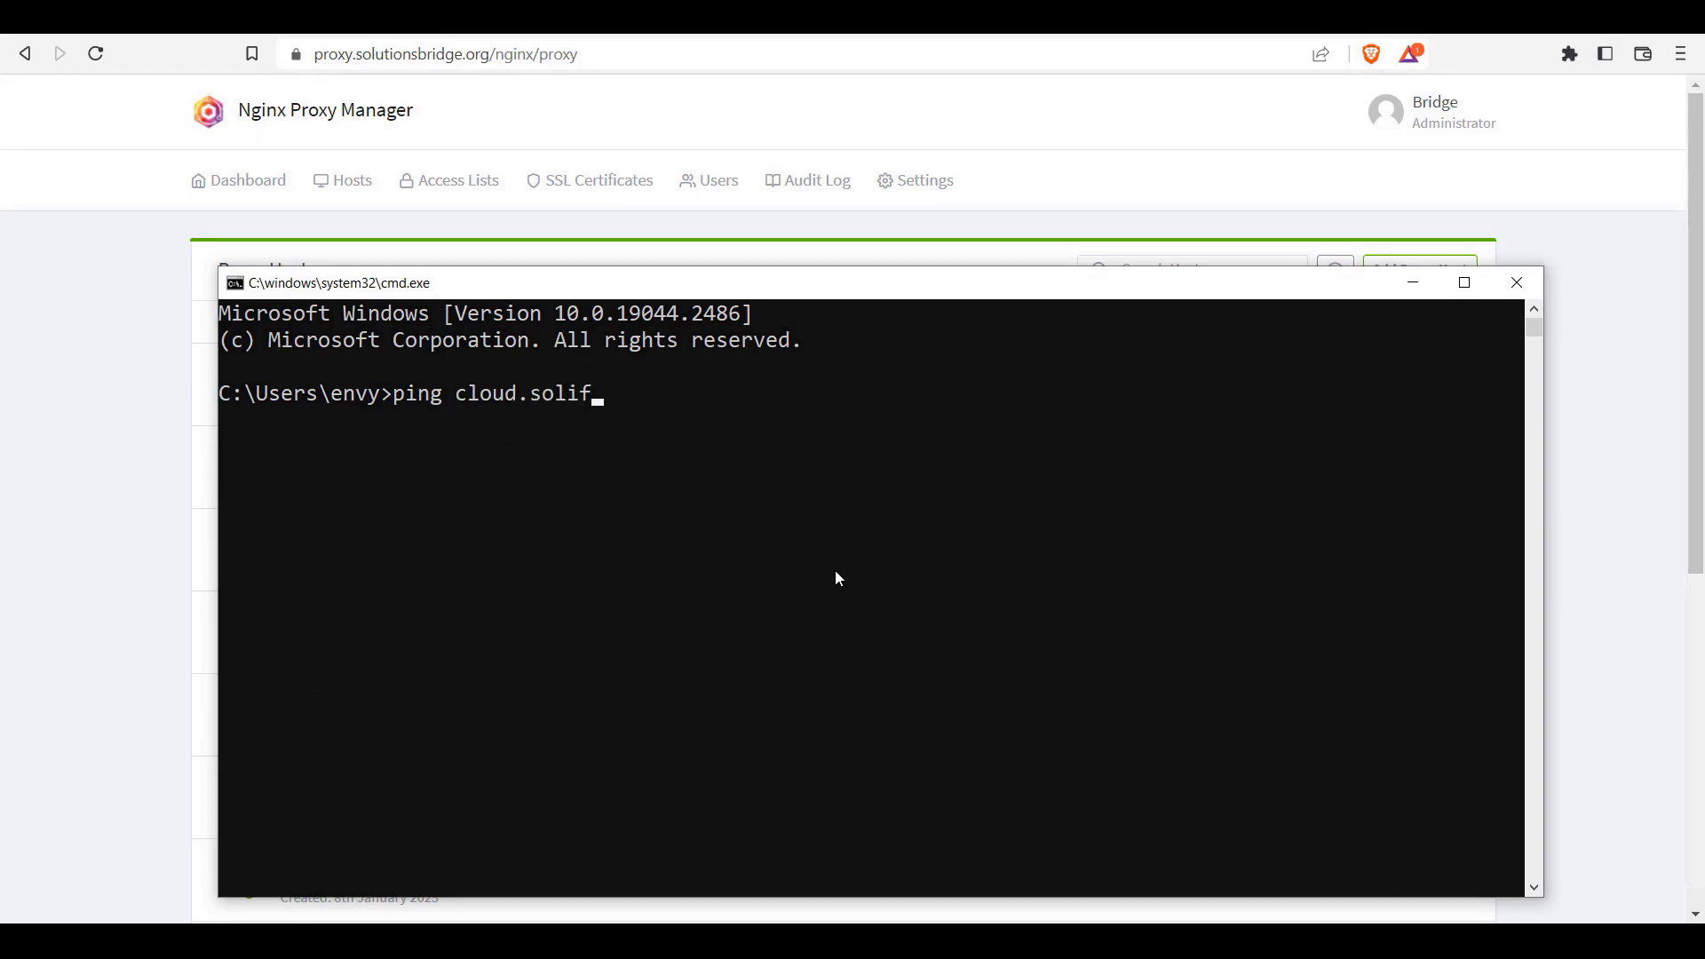
type("uture,co")
key("BackSpace")
key("BackSpace")
key("BackSpace")
type(".com")
key("Return")
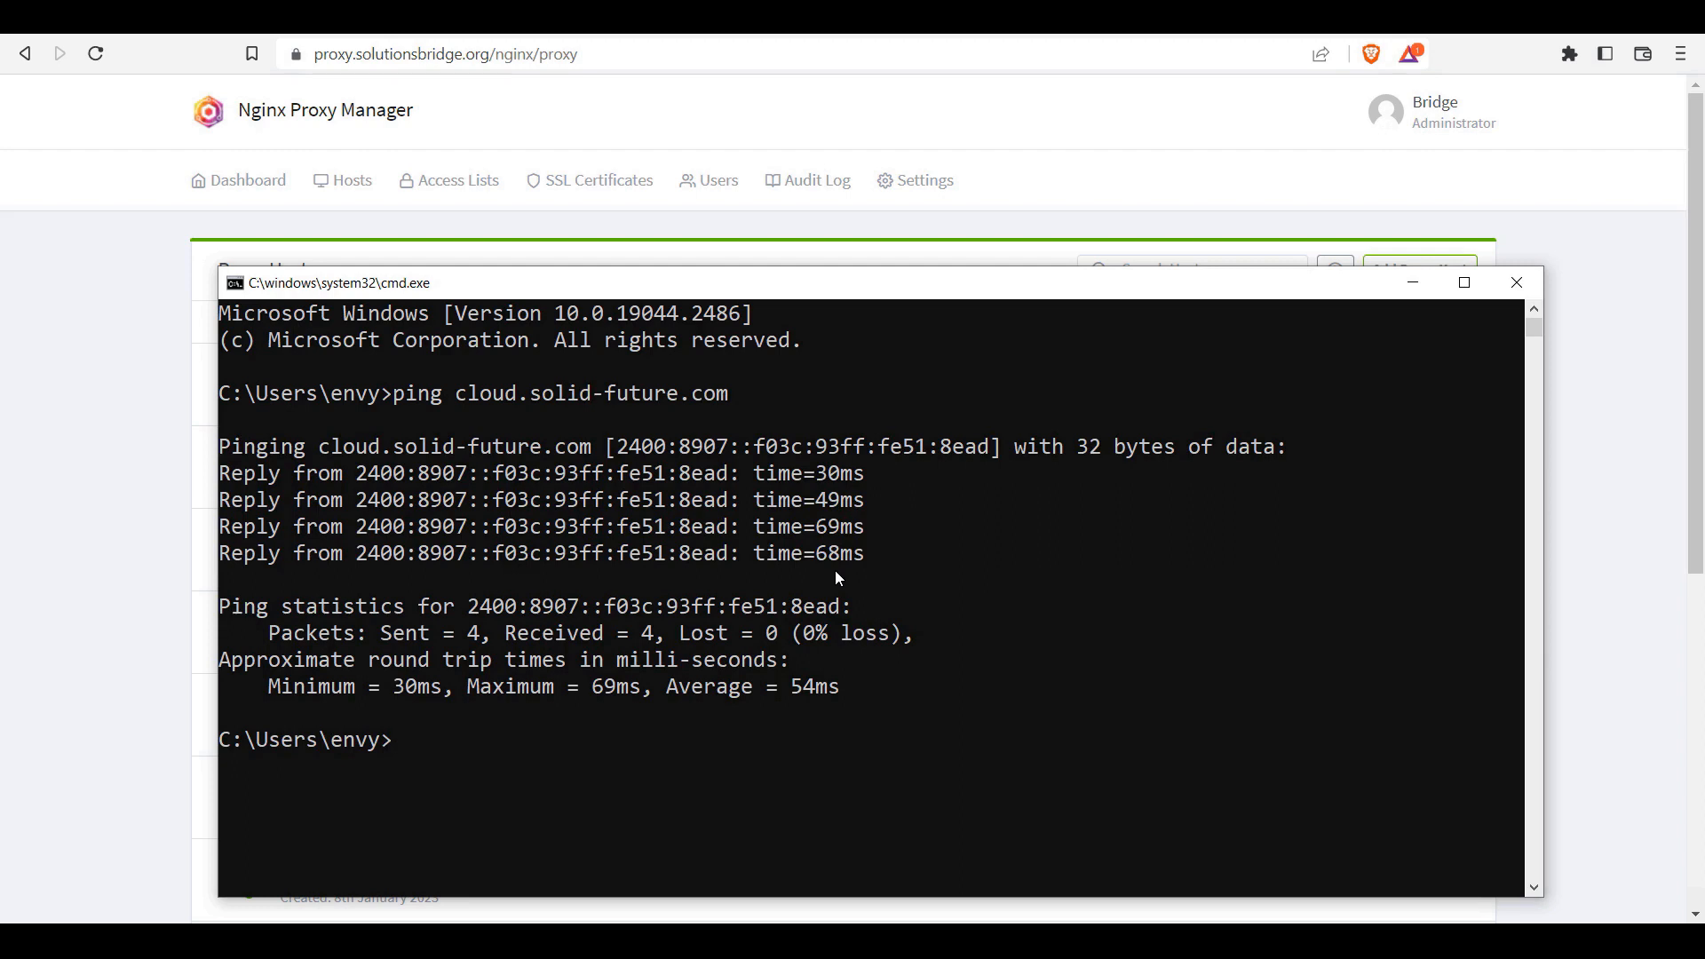
type("cls")
key("Return")
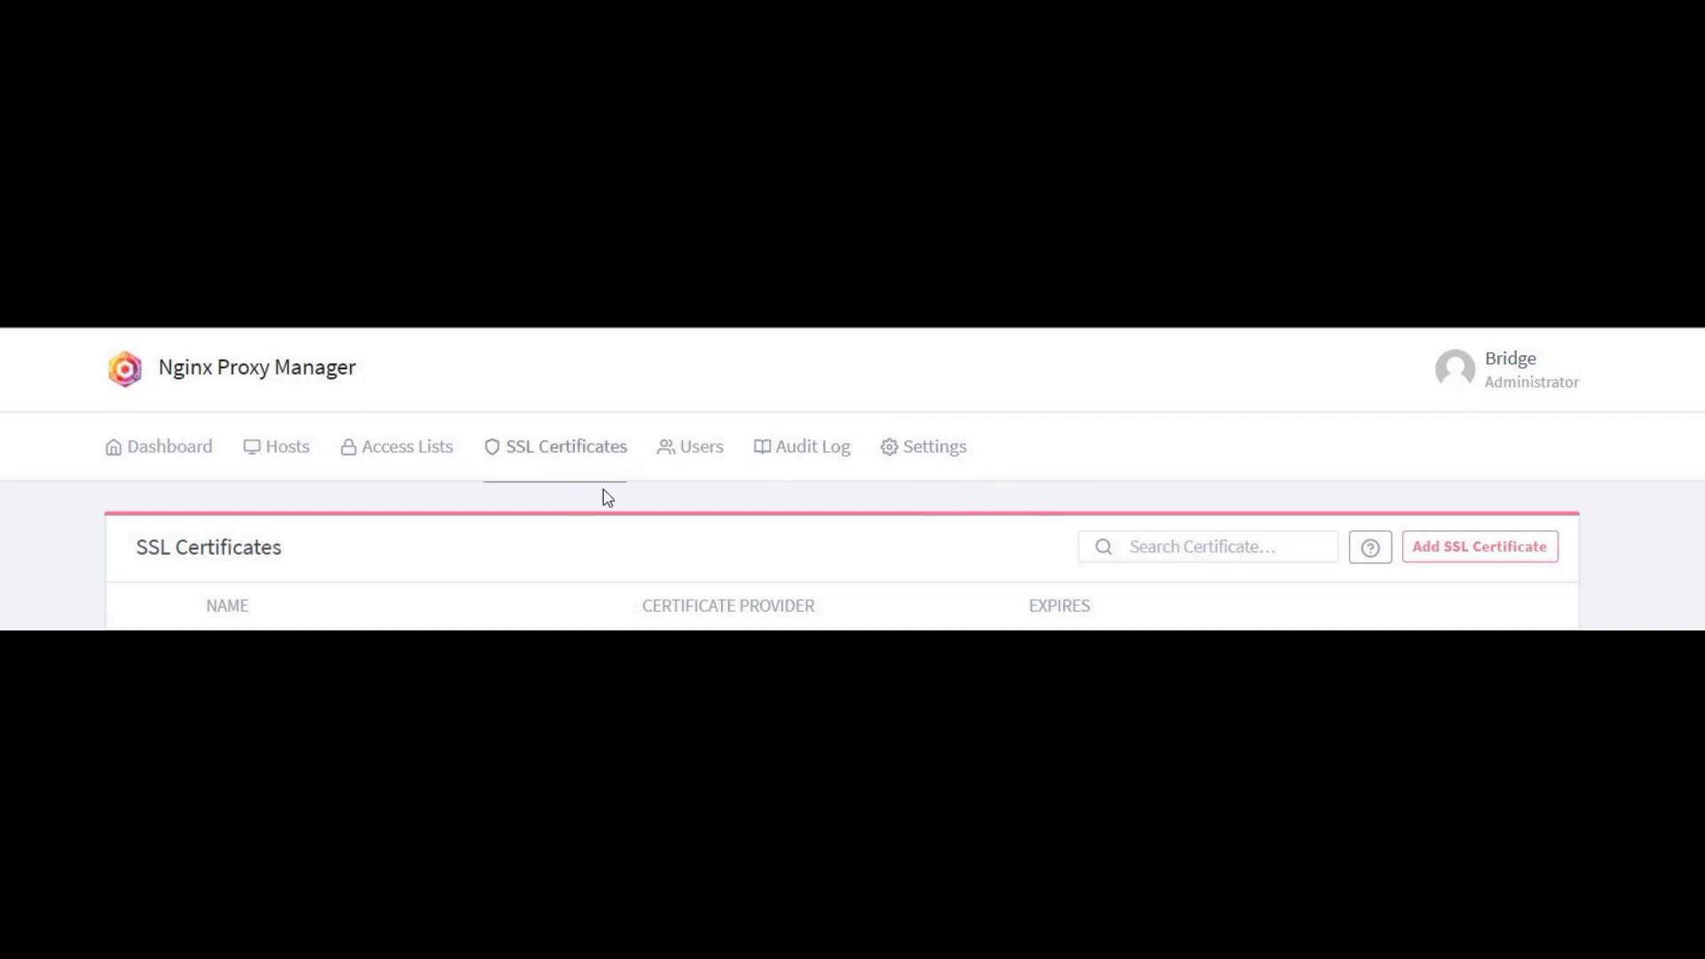
Step: Request a Let's Encrypt certificate for cloud.solid-future.com, accepting the terms of service
left_click(1496, 559)
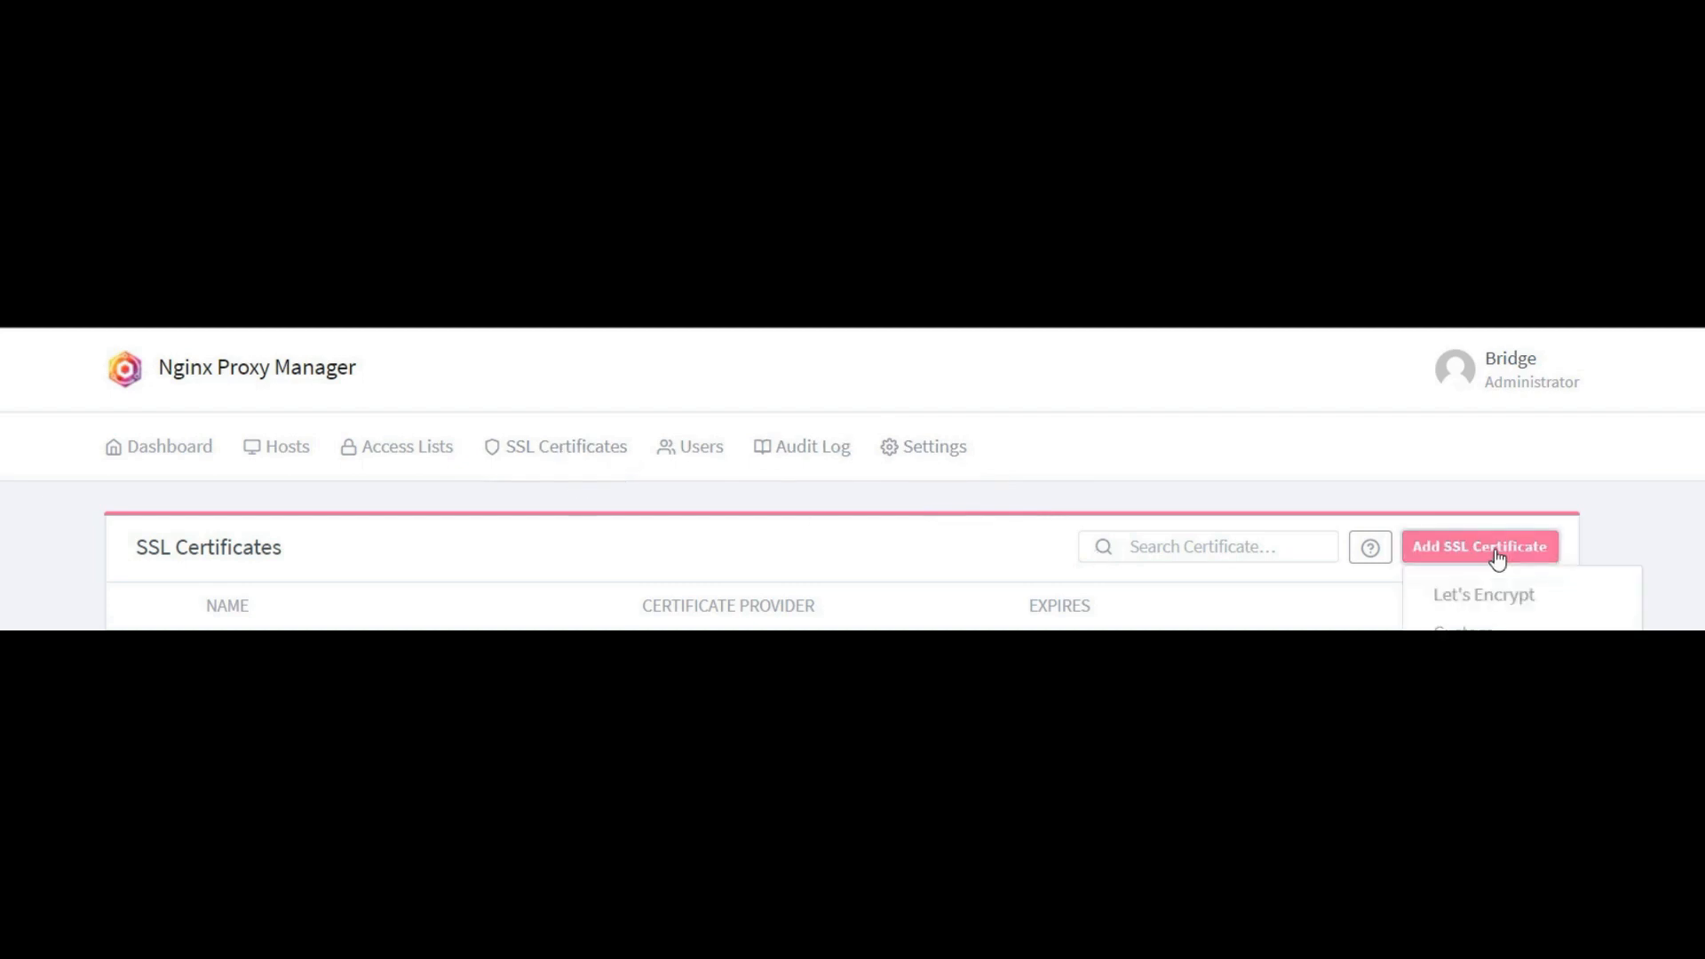
left_click(1526, 605)
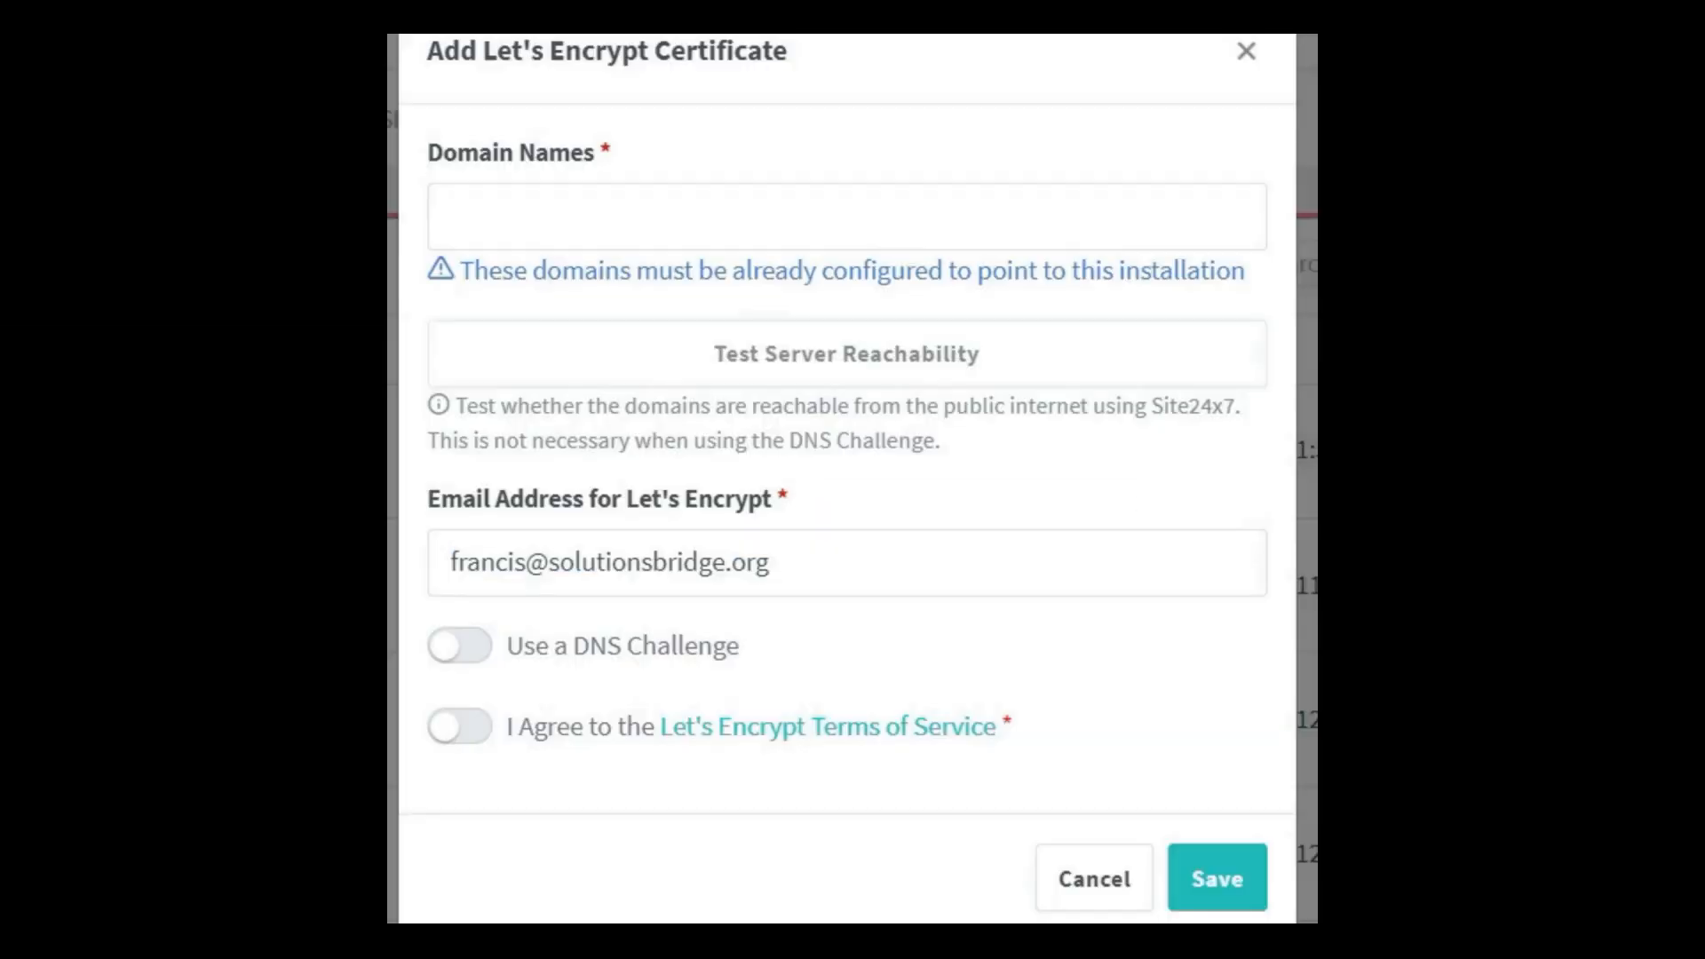
left_click(595, 229)
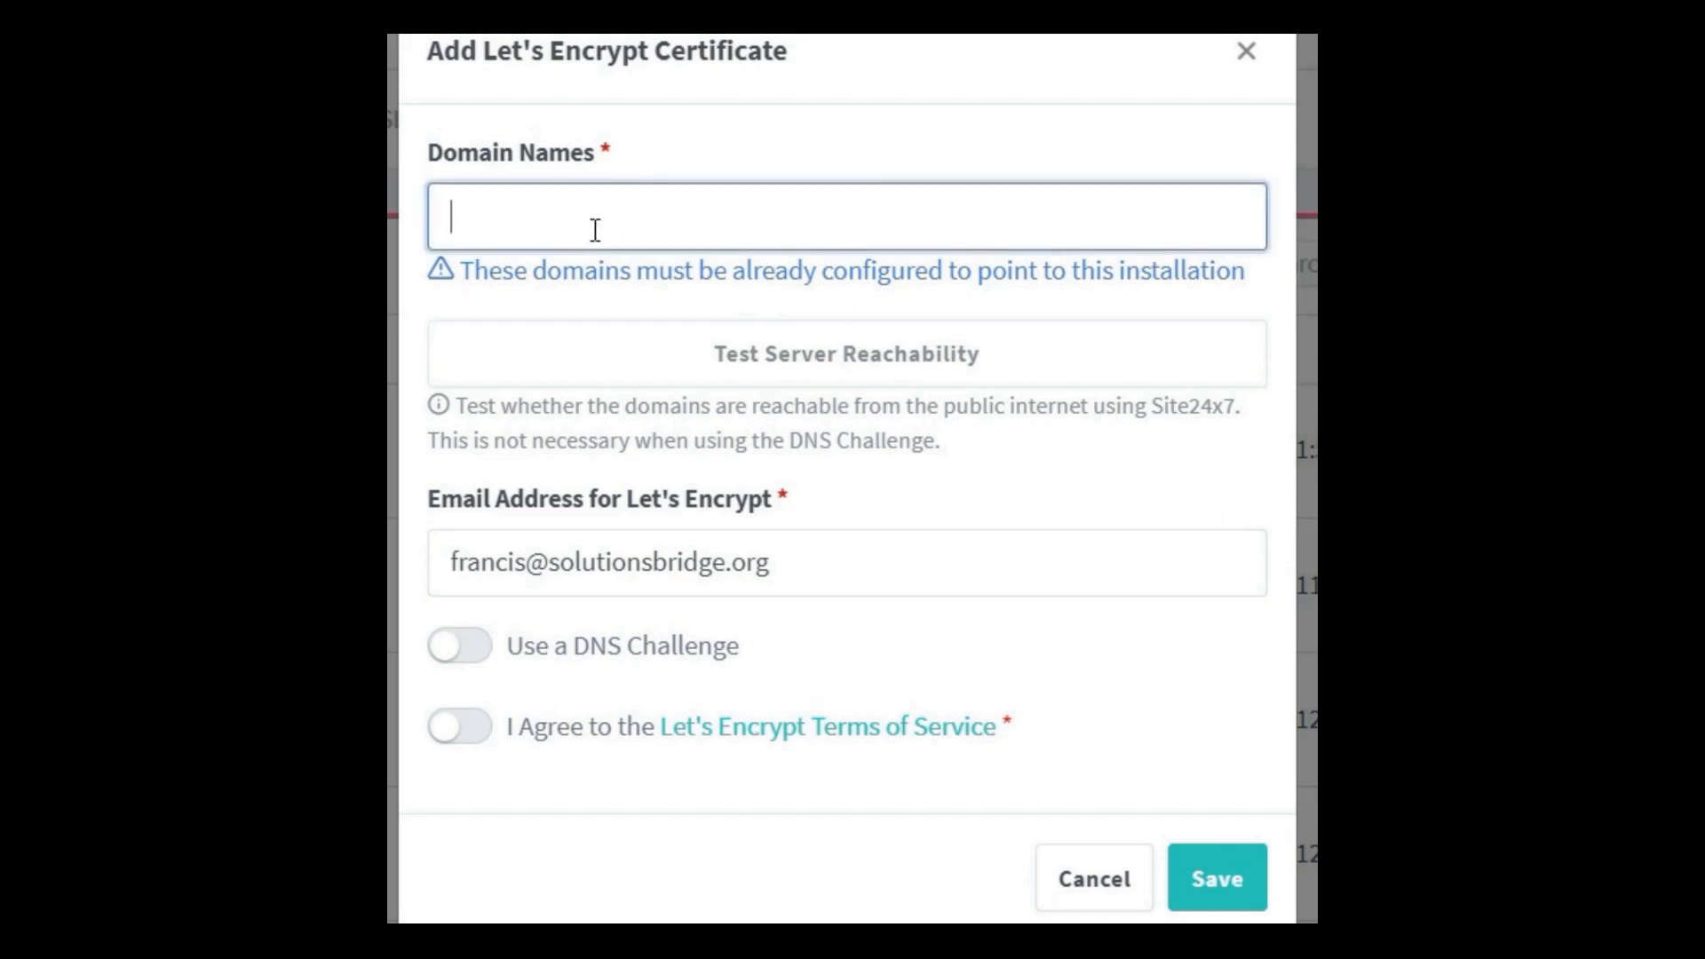
type("cloud.")
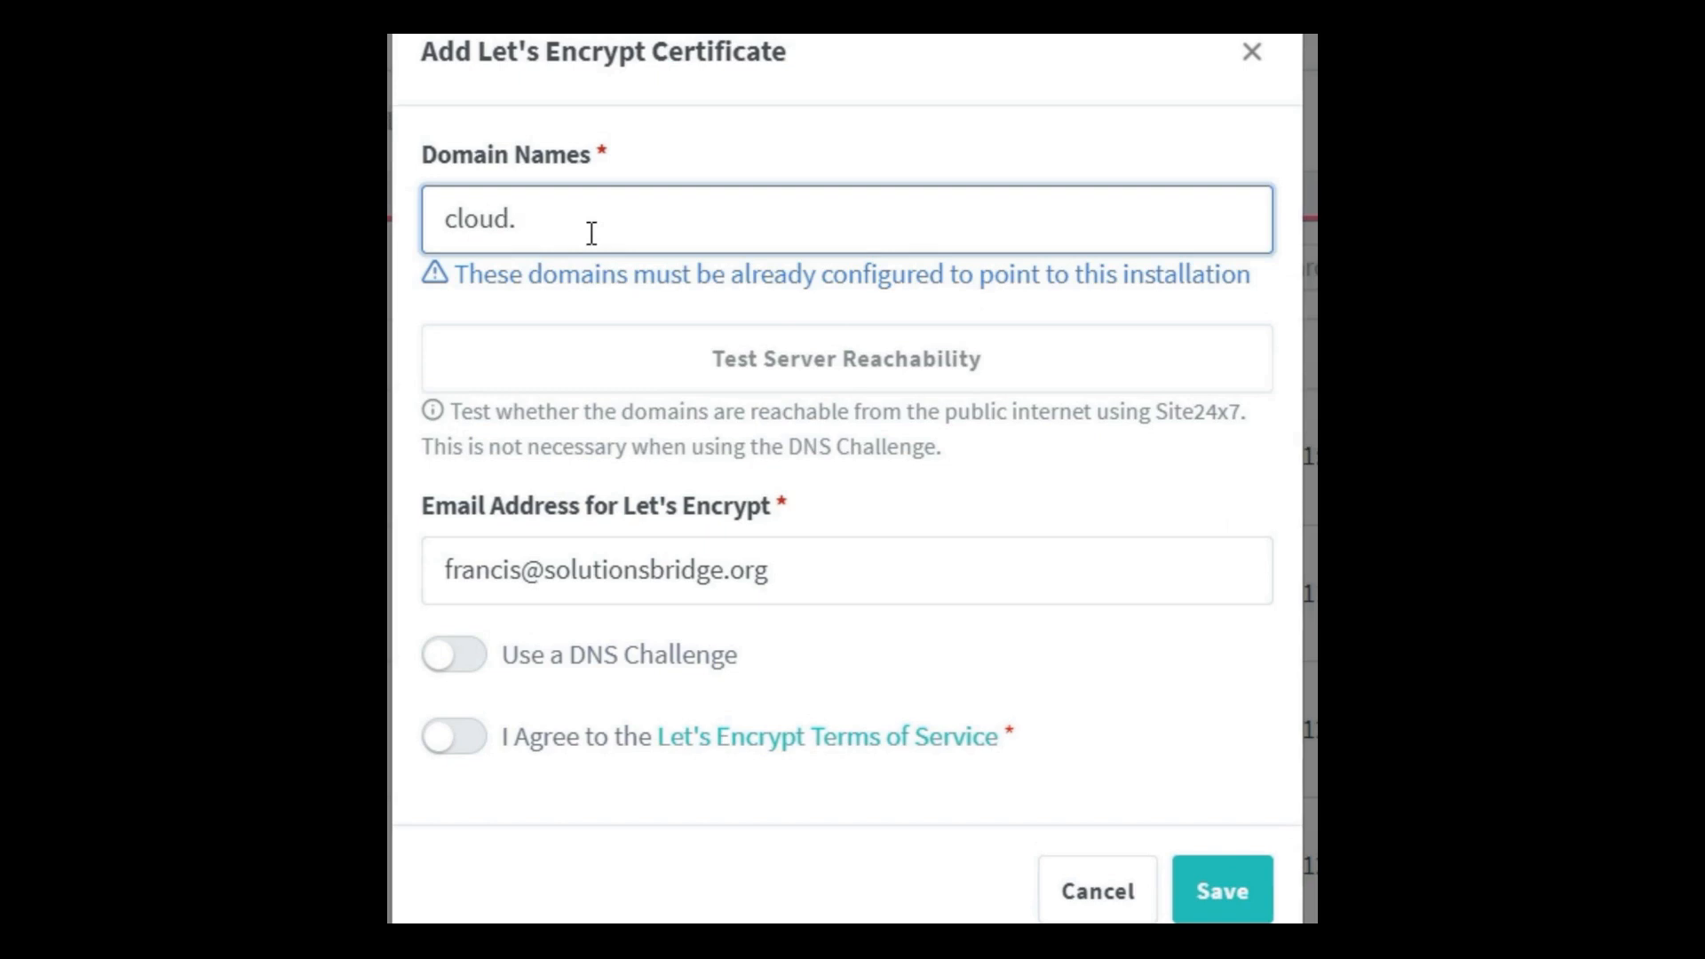
type("solid-")
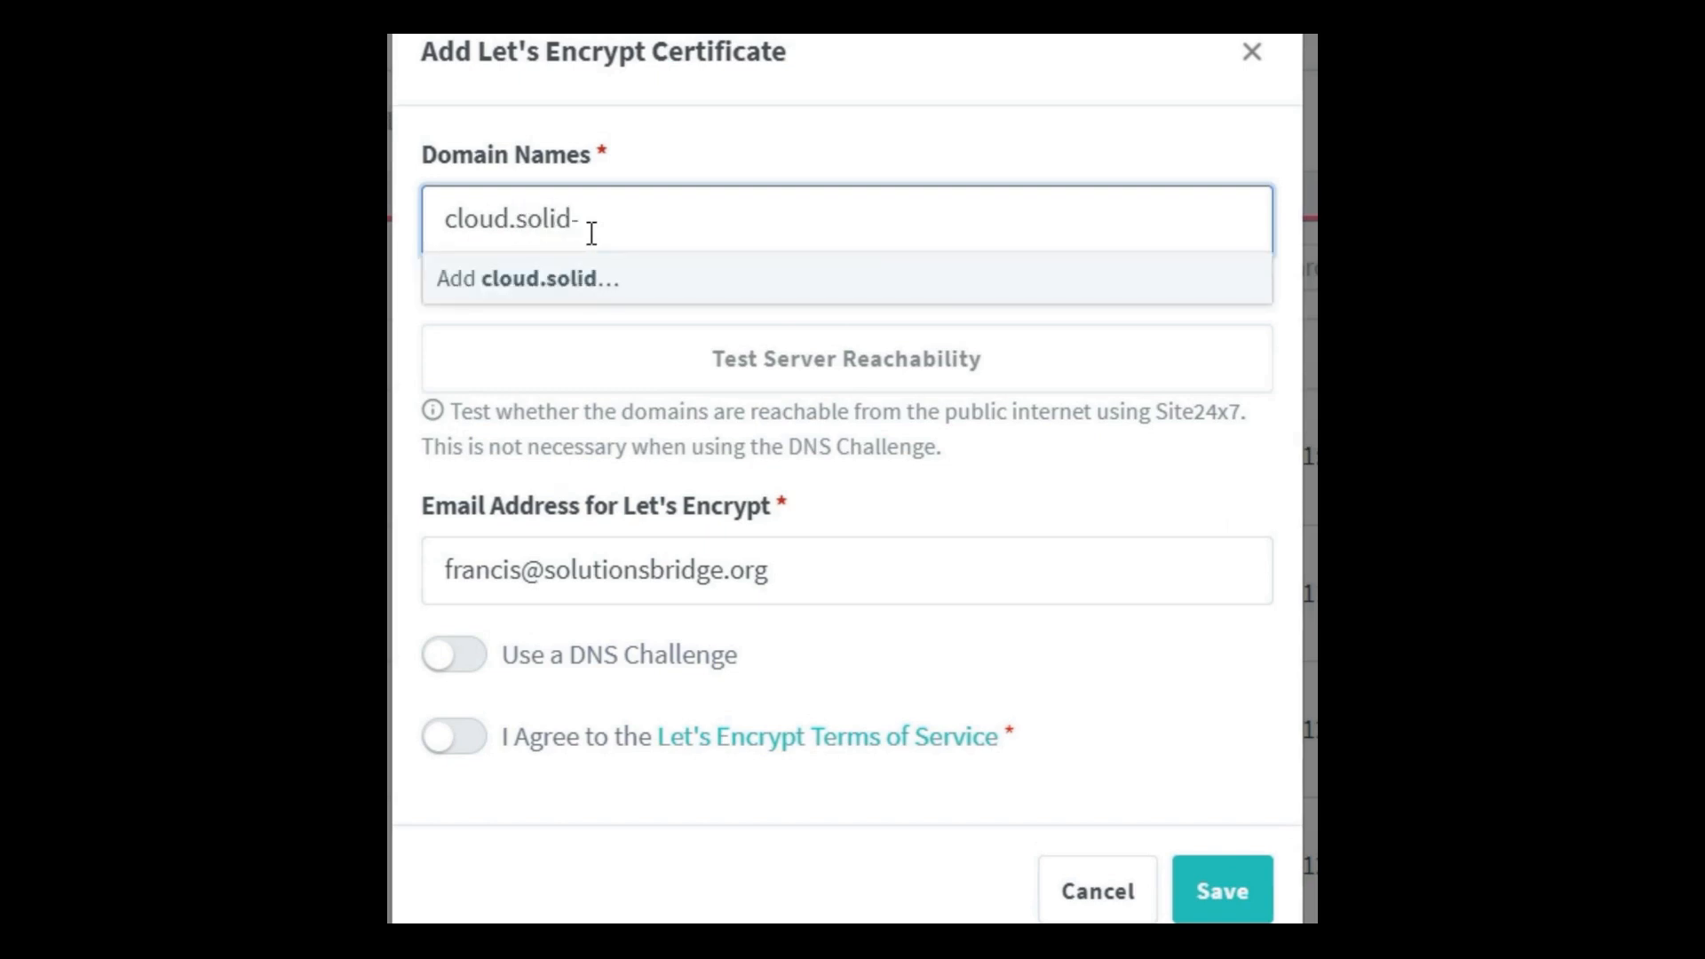
type("future.com")
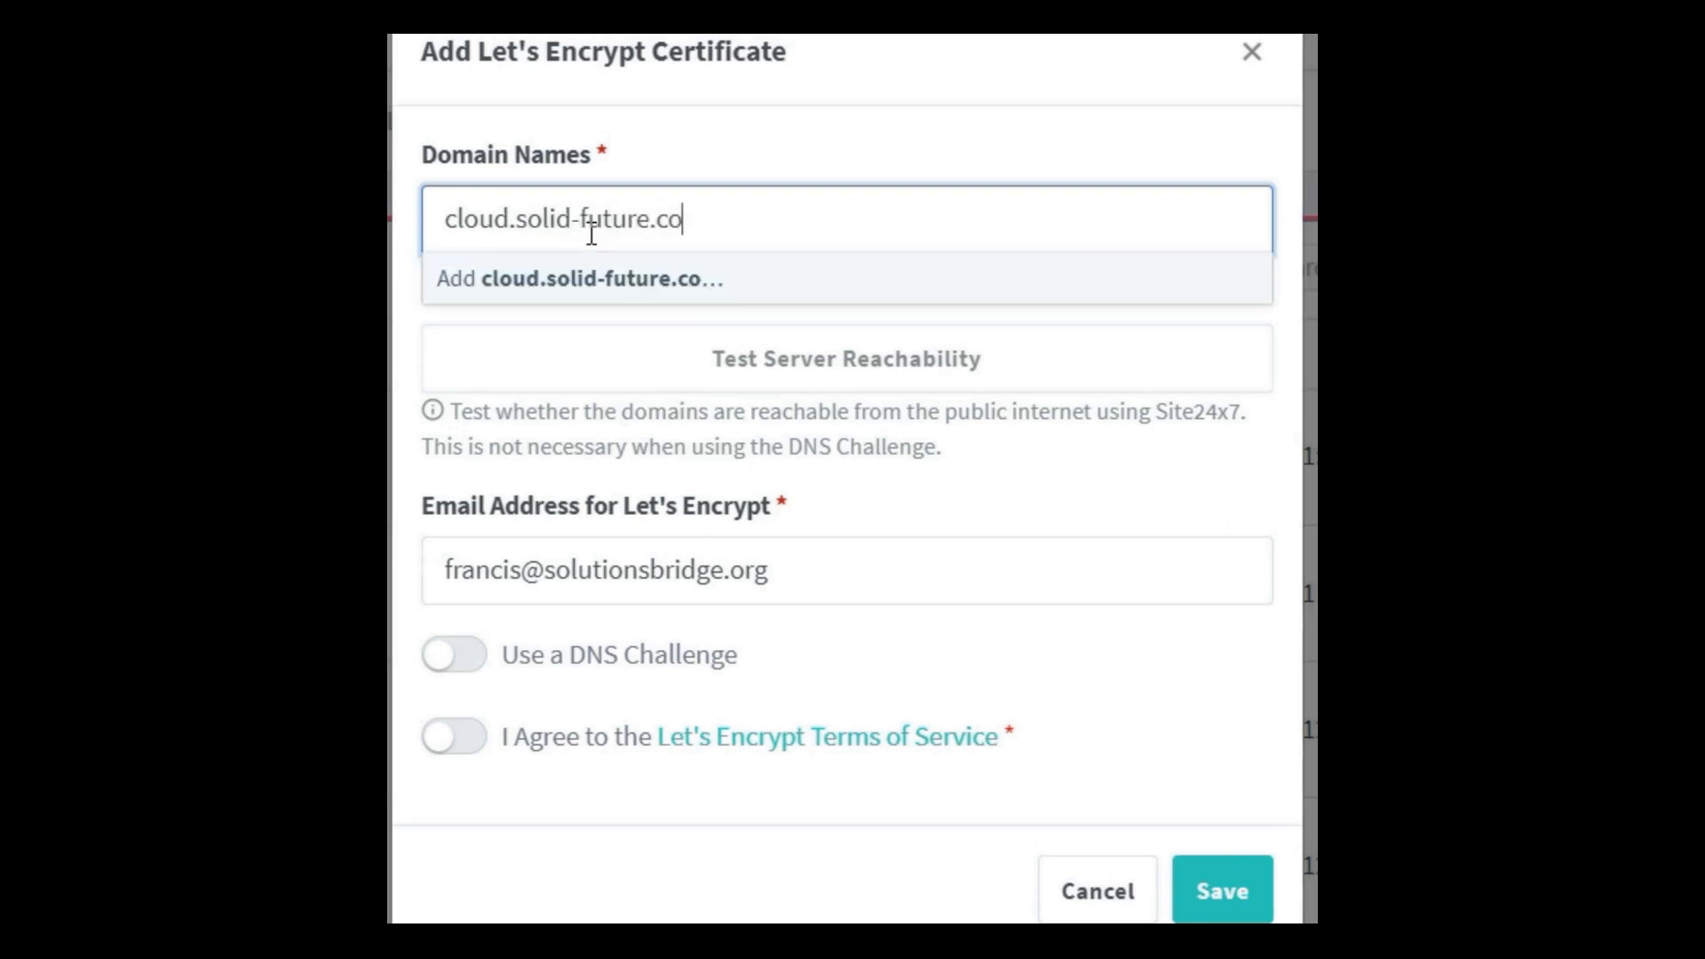
key("Return")
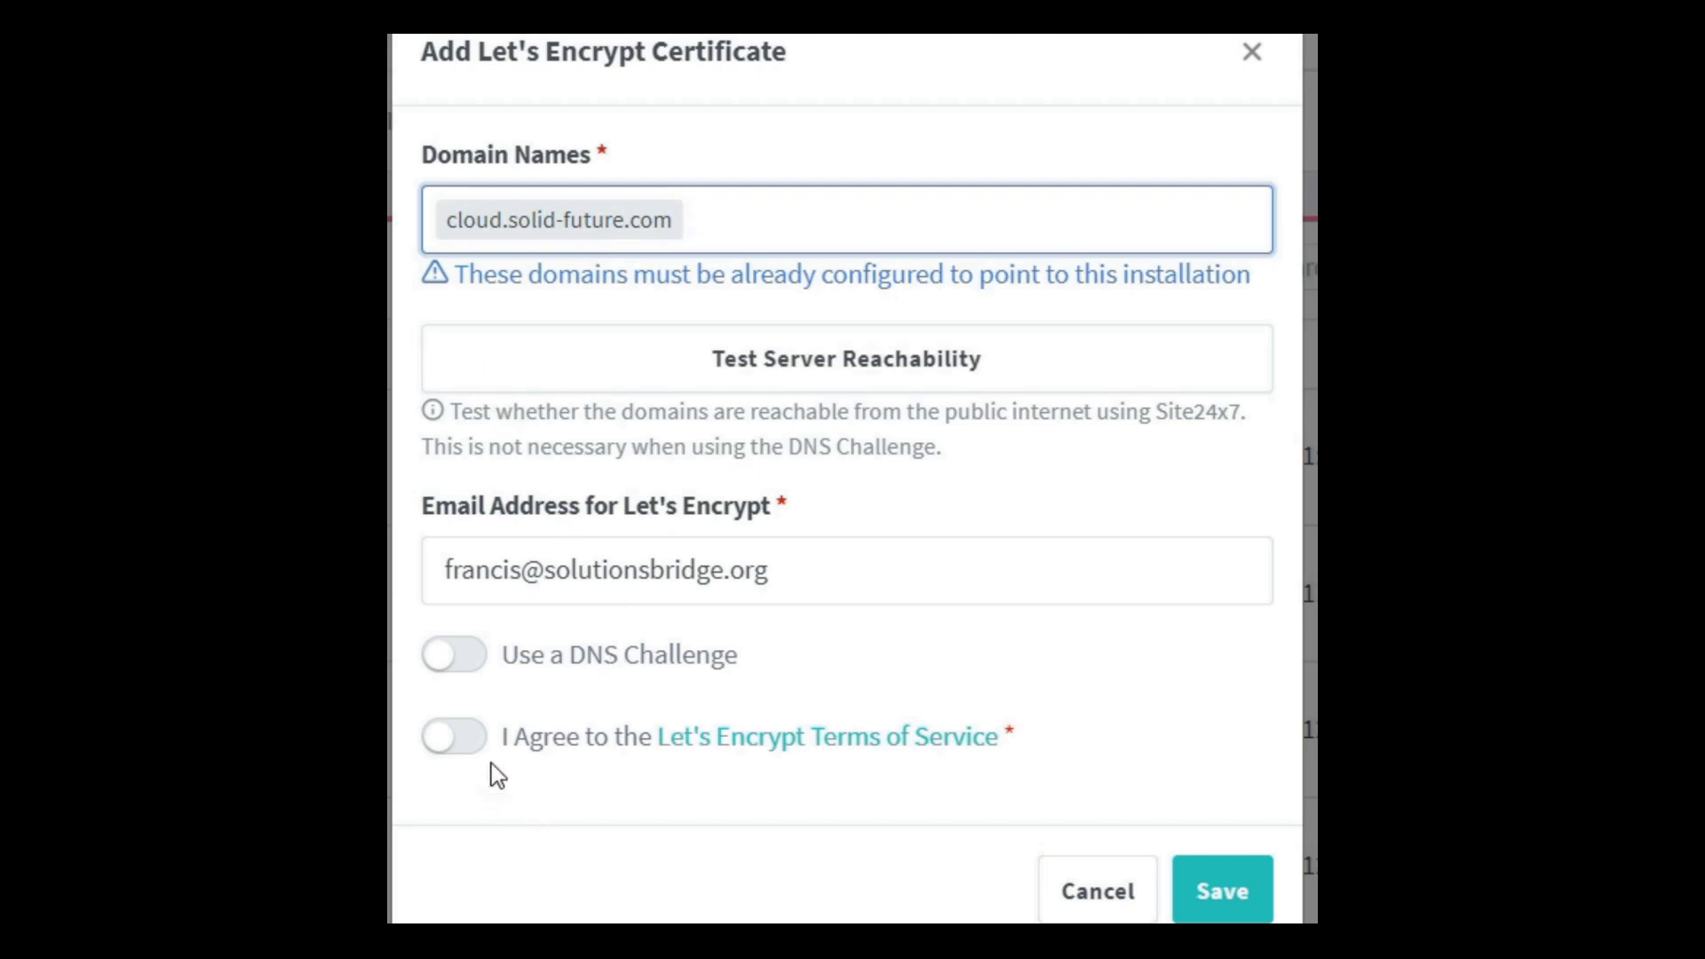
left_click(454, 737)
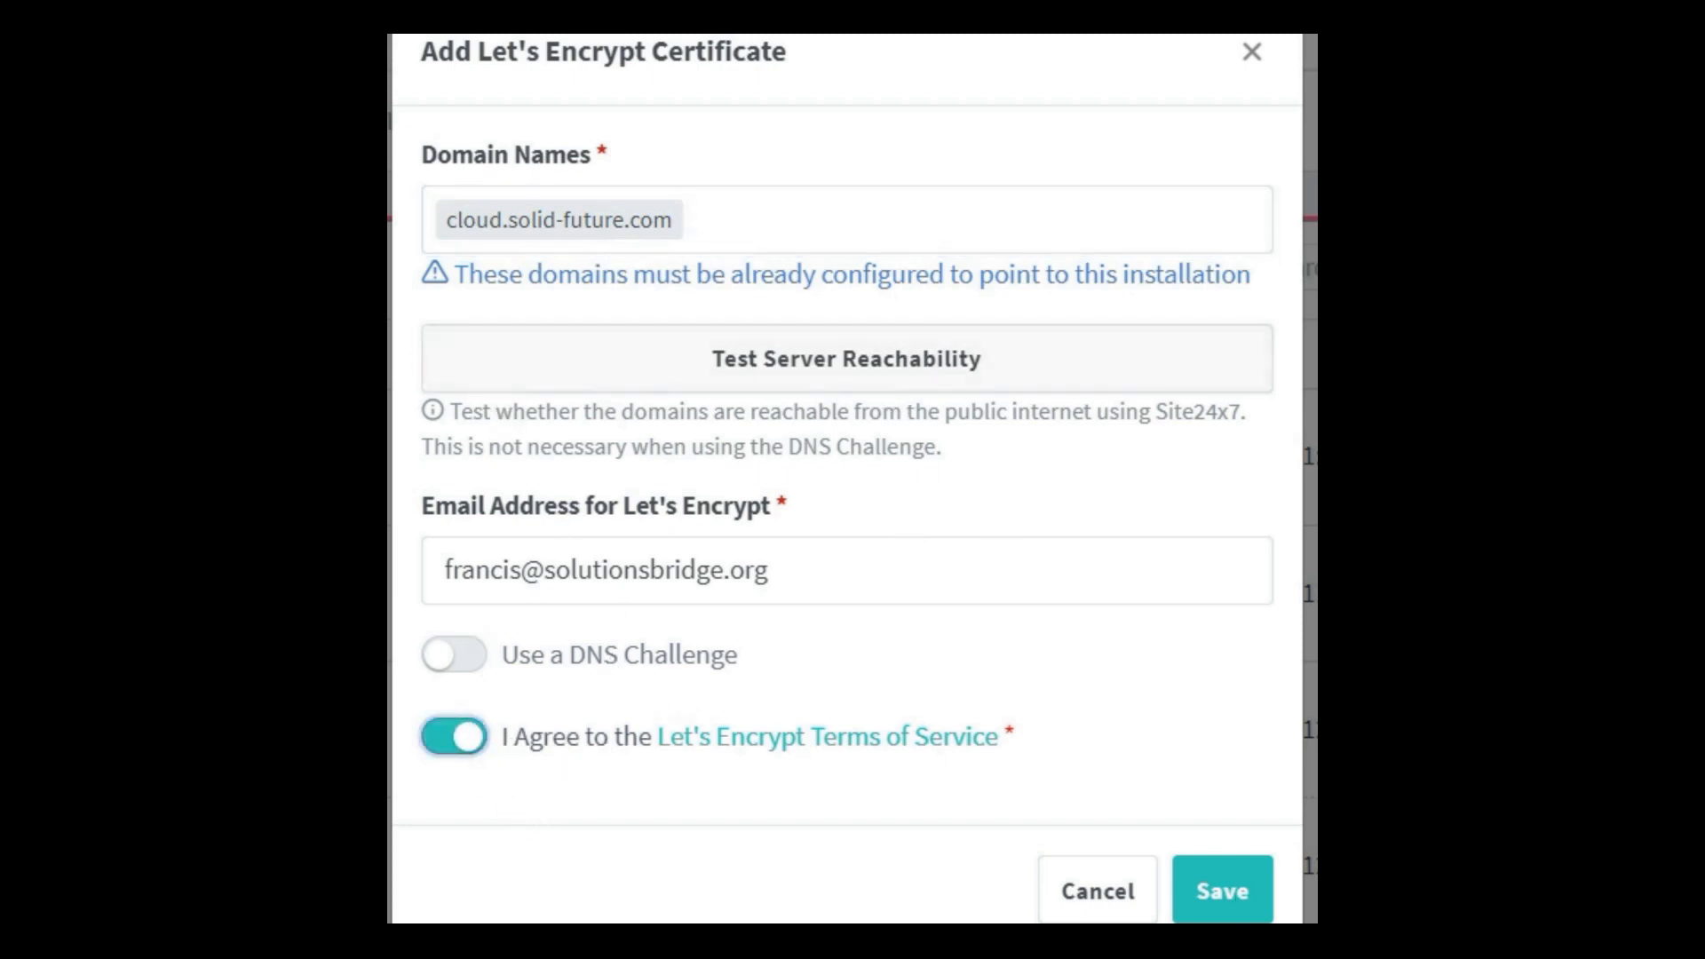
left_click(1224, 897)
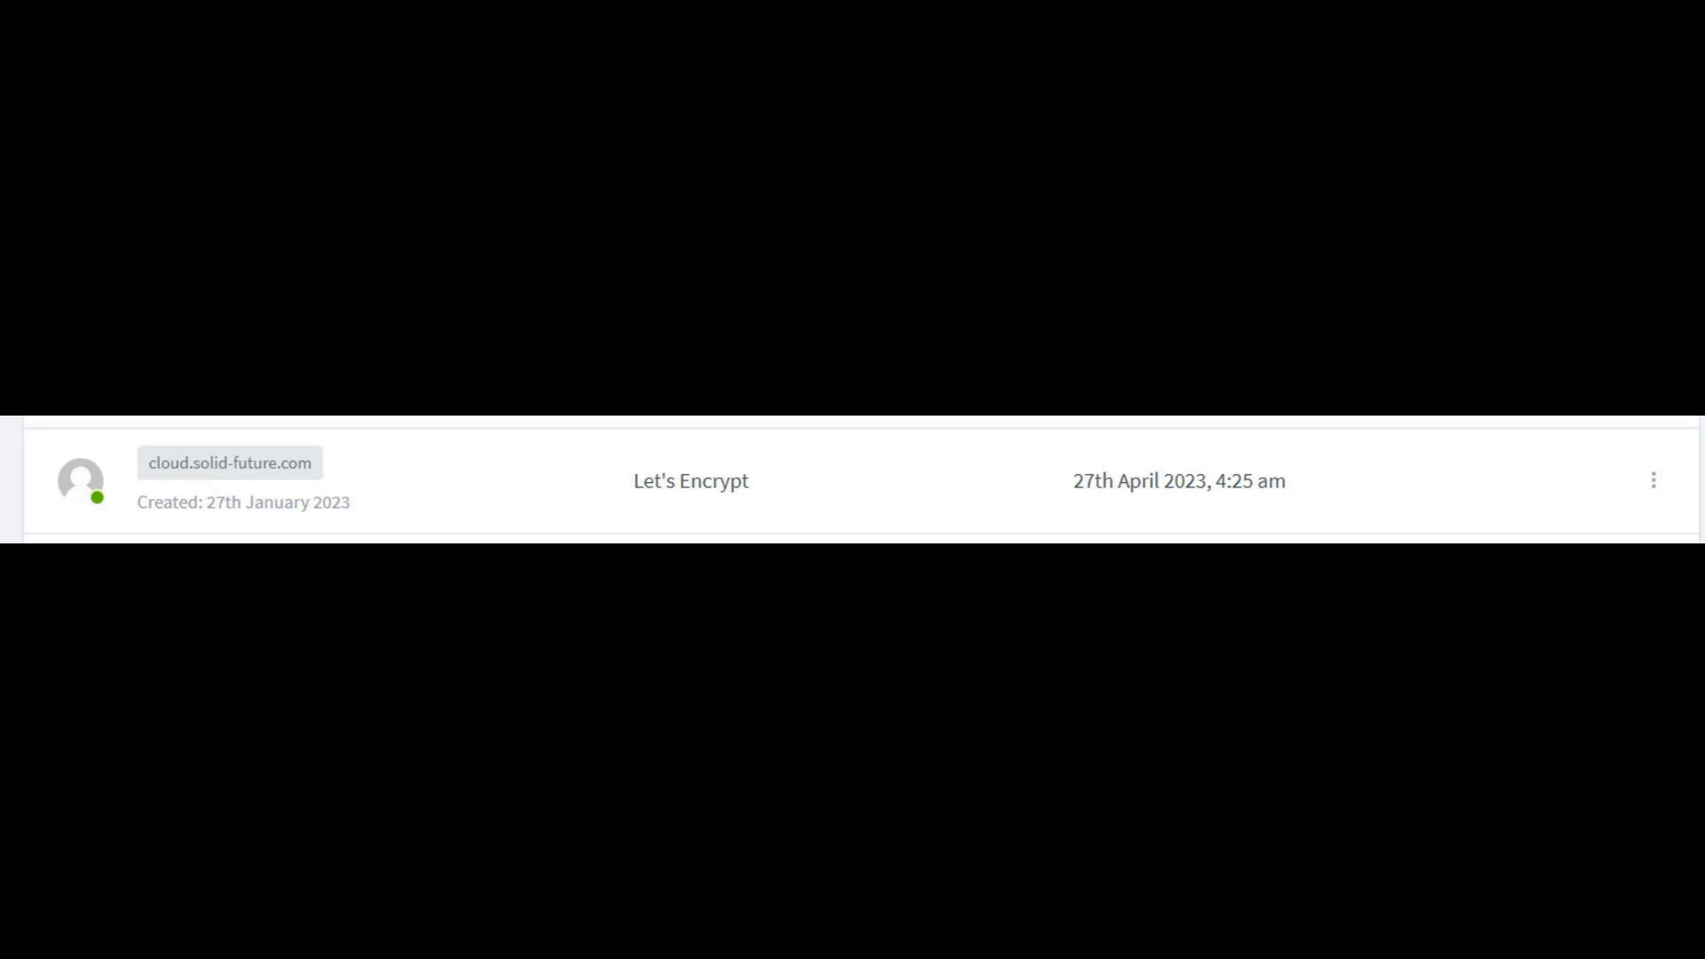
Step: Start a new proxy host with the domain cloud.solid-future.com
left_click(280, 440)
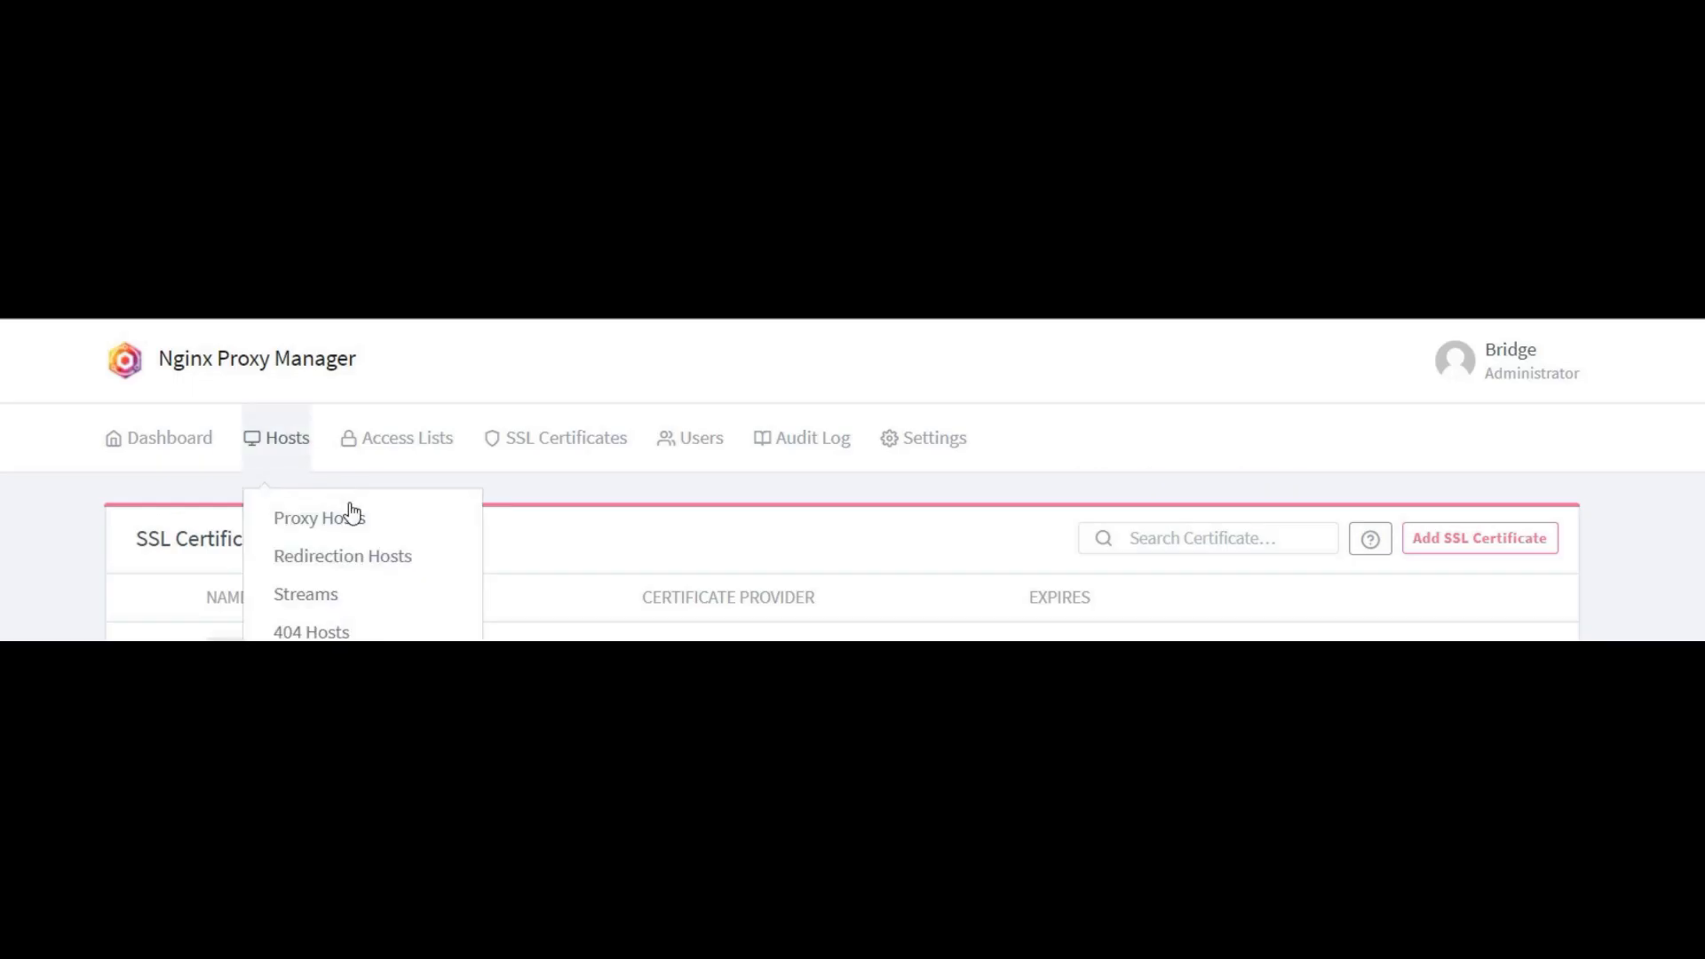
left_click(345, 524)
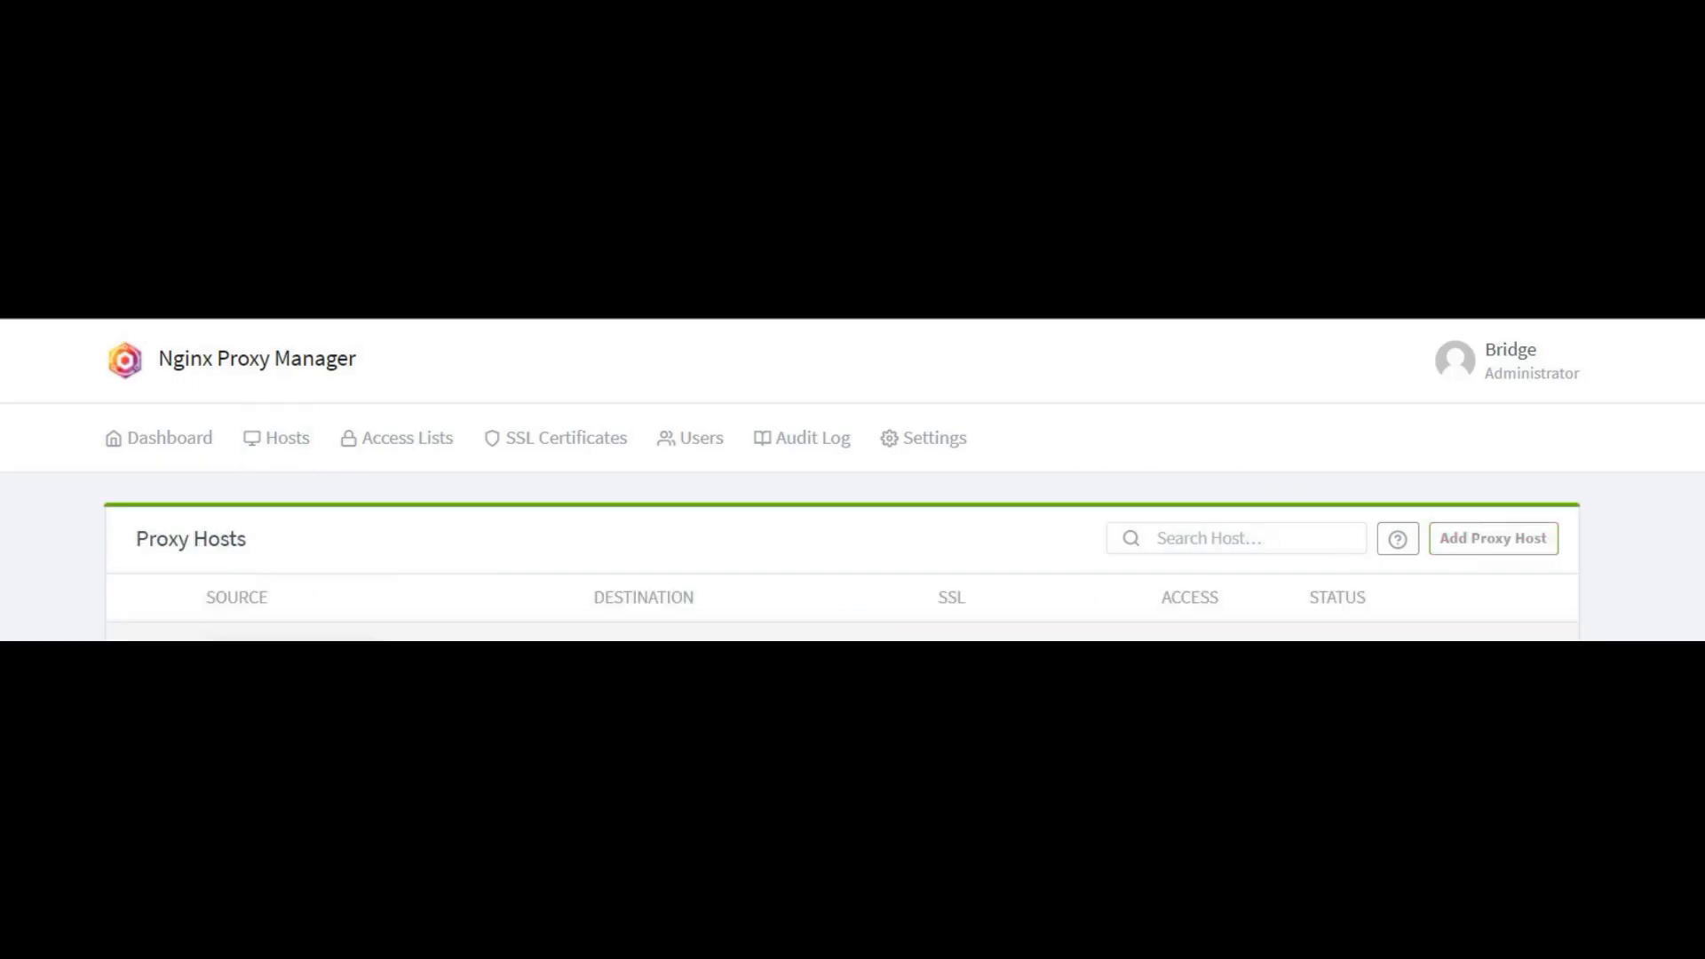
left_click(1504, 548)
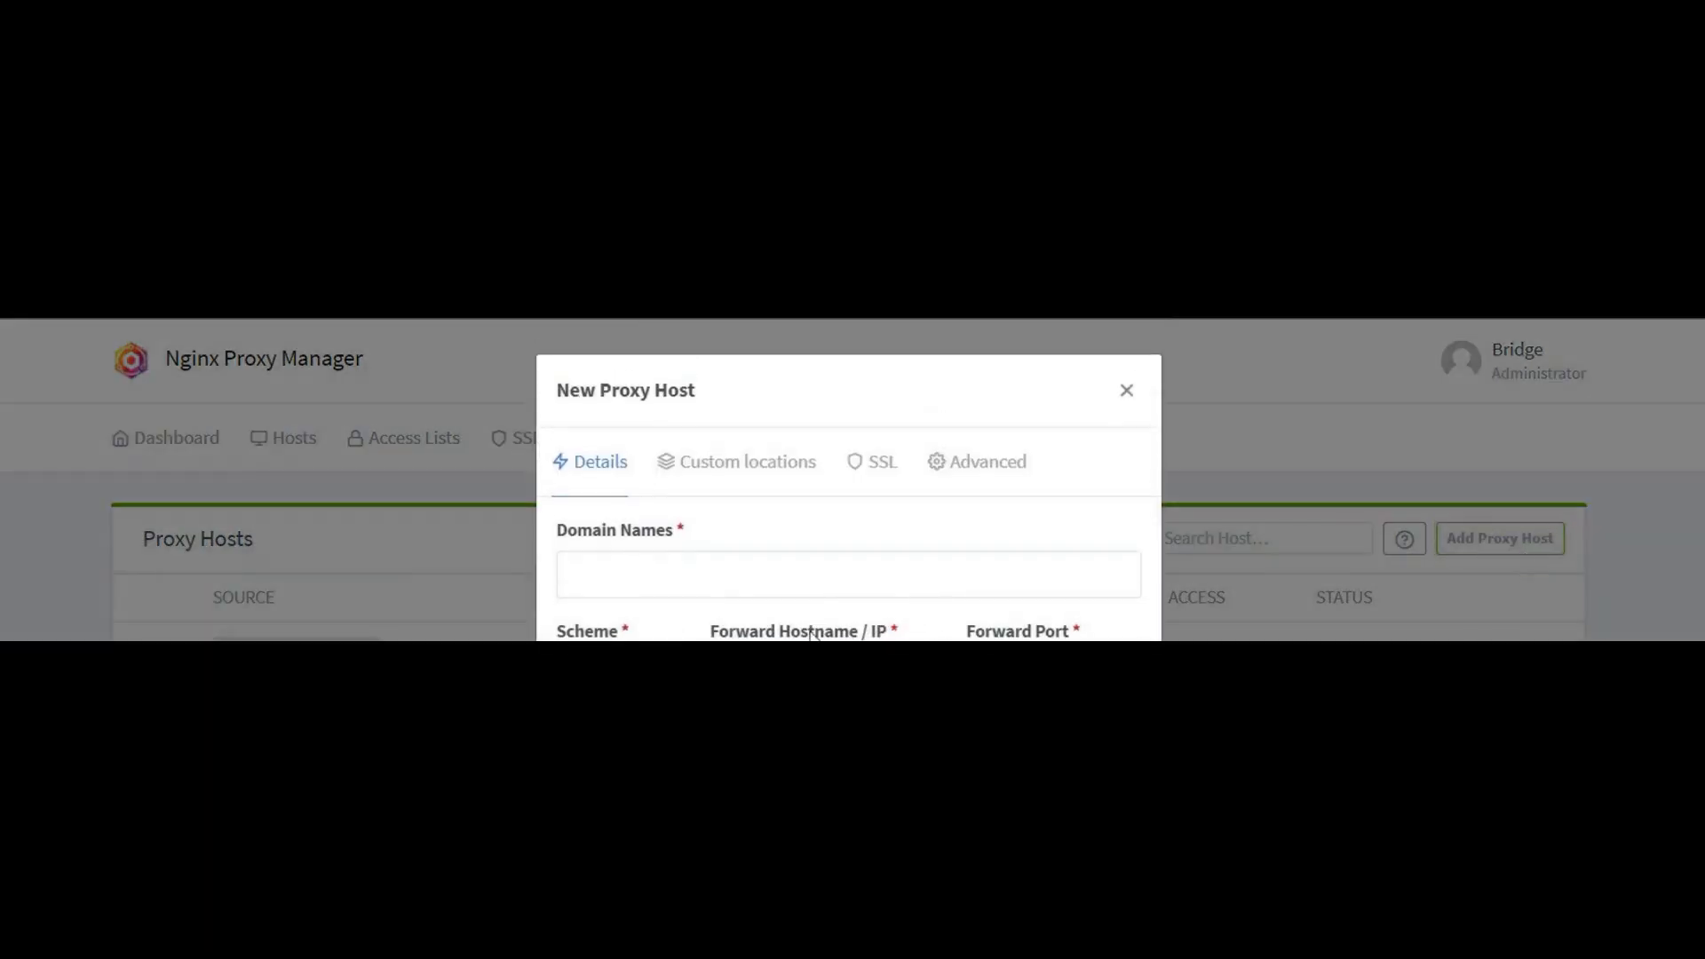
left_click(644, 575)
type("clou")
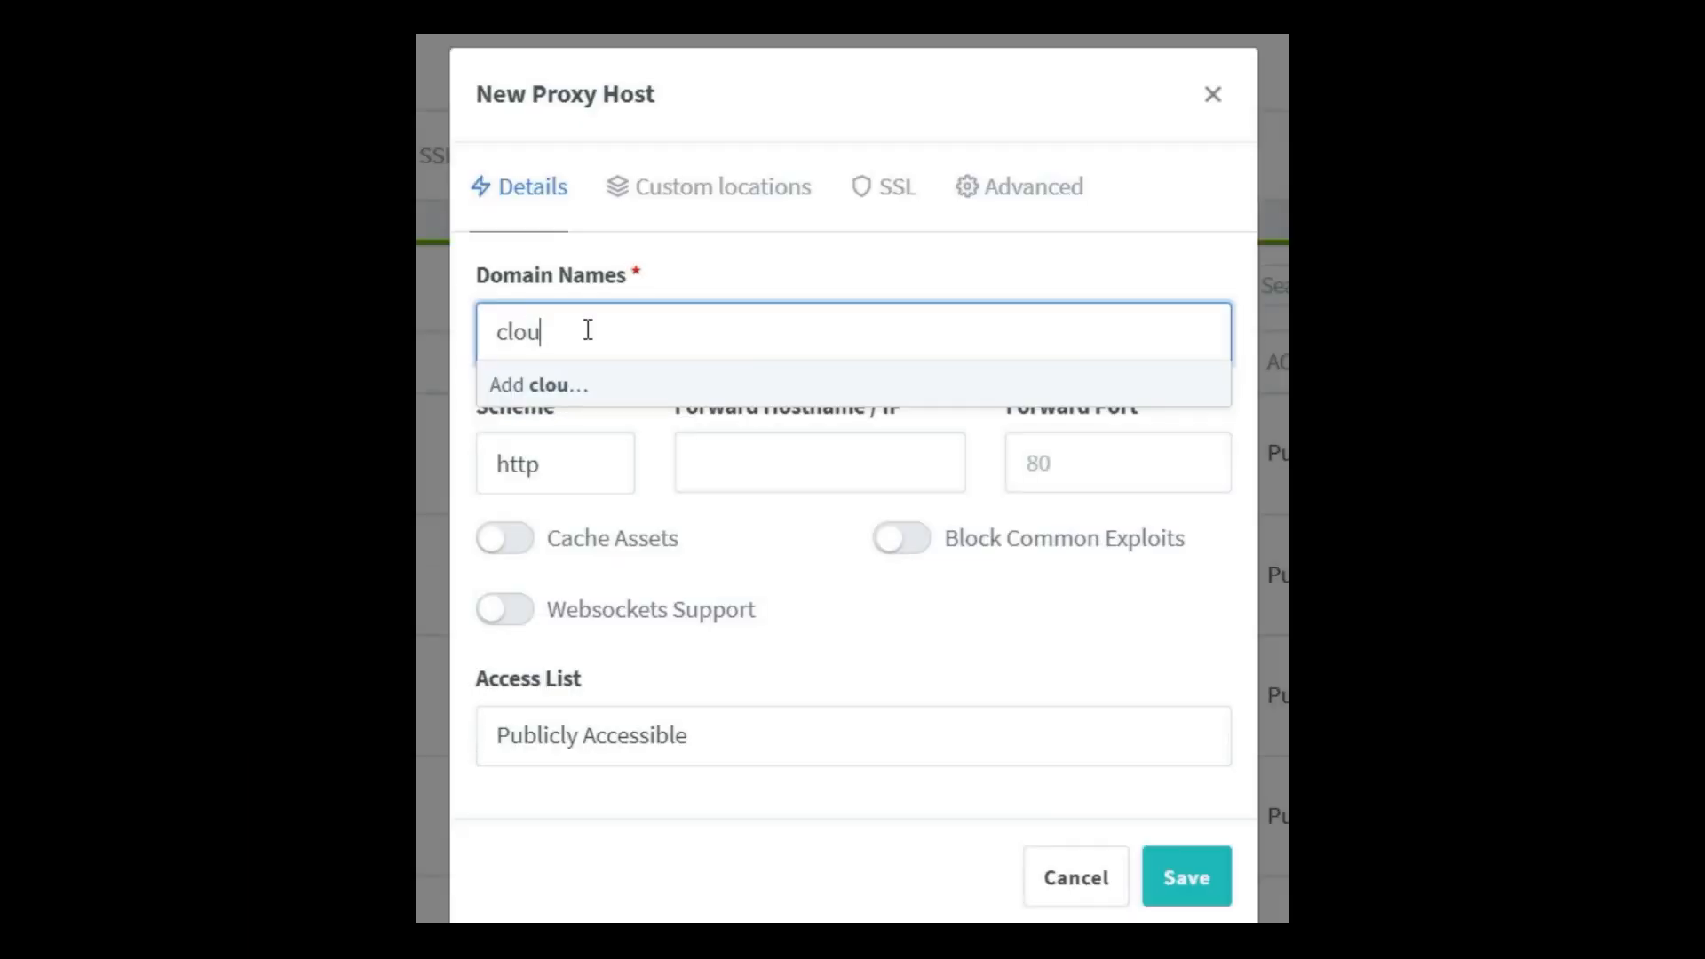
type("d.solid-future")
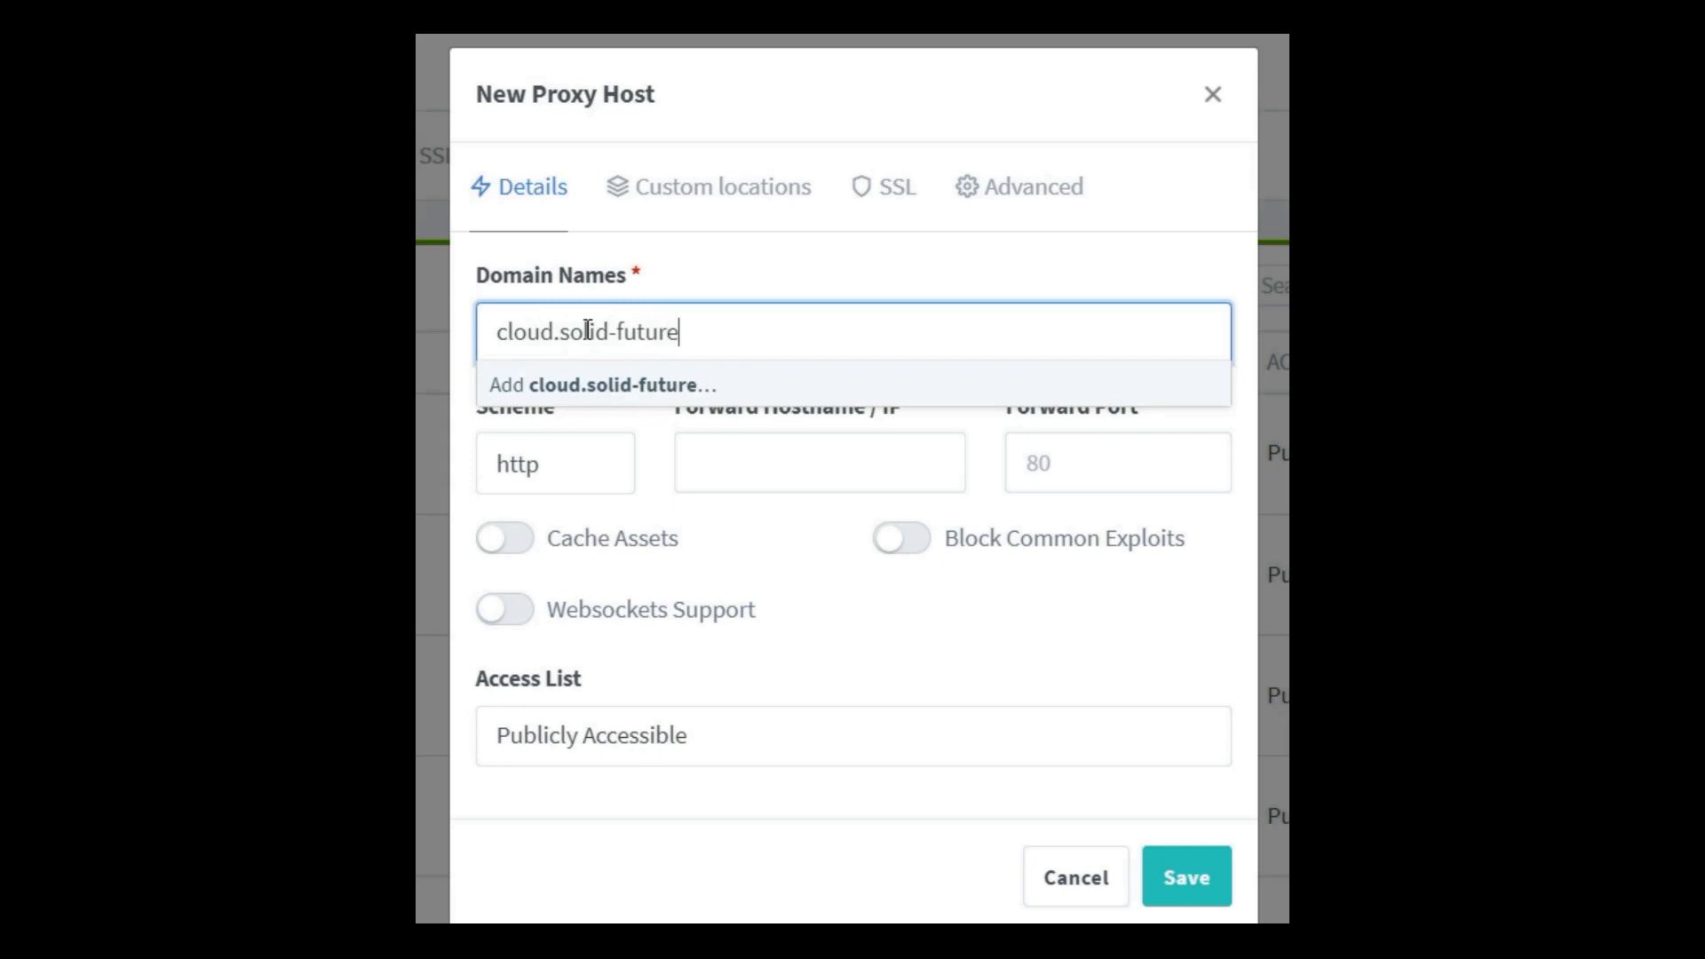
type(".com")
key("Return")
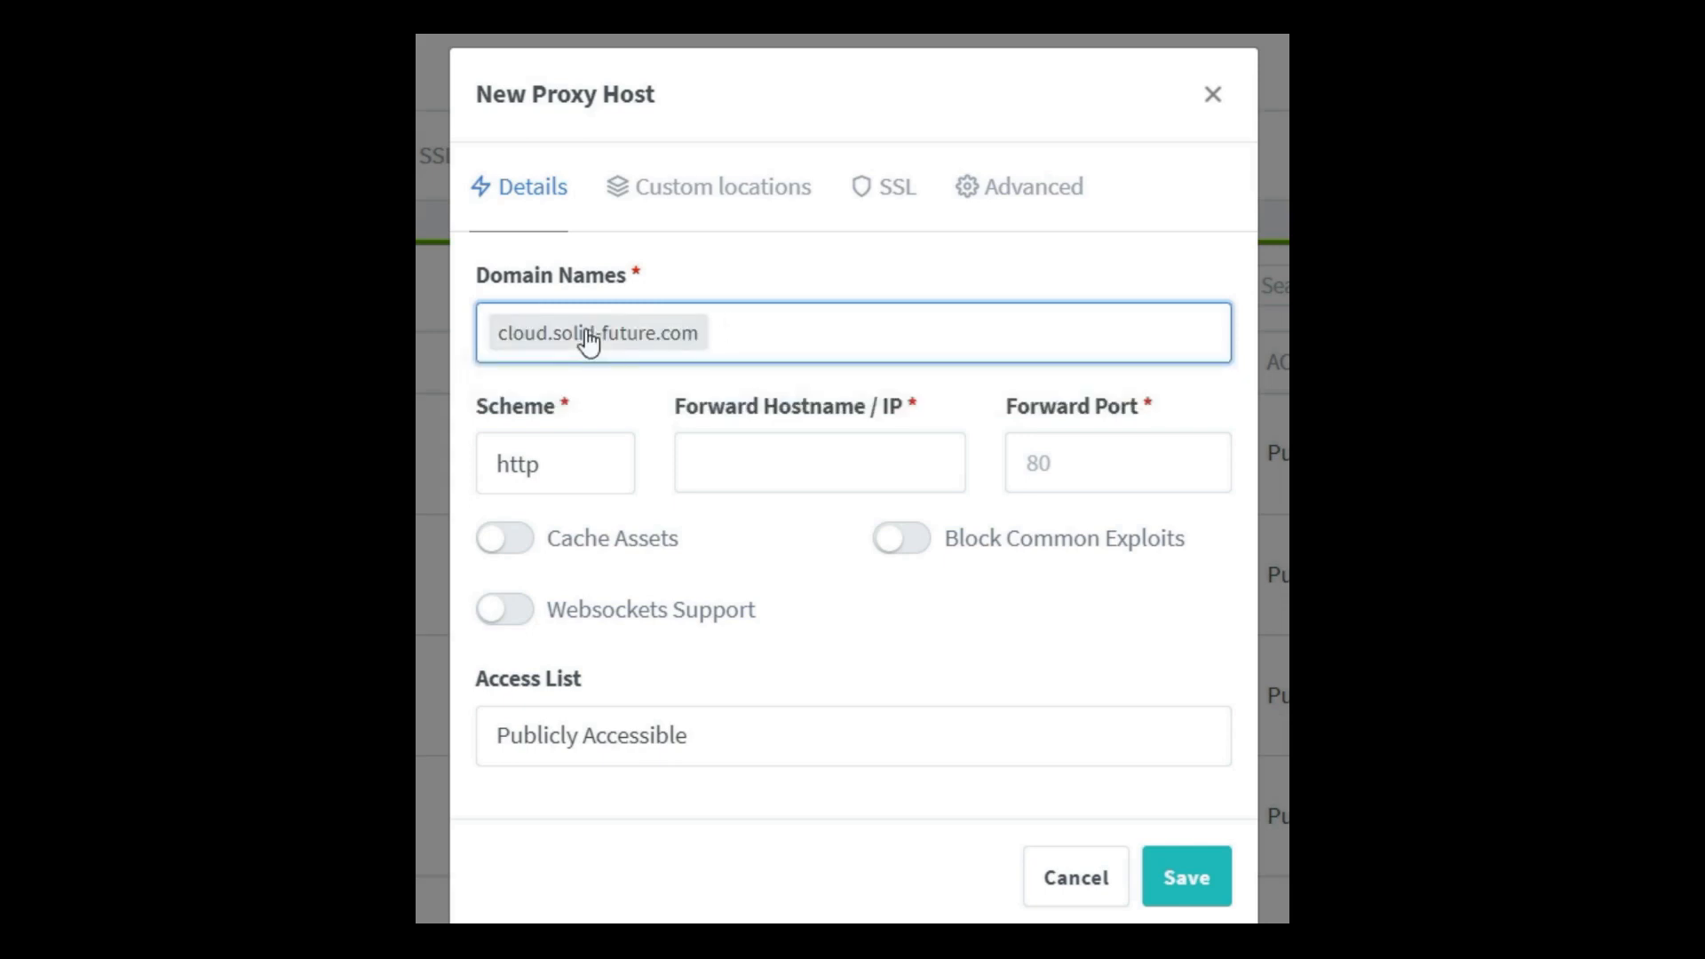
Step: Forward it to 172.20.0.11 port 80 and enable asset caching, websockets and exploit blocking
left_click(777, 462)
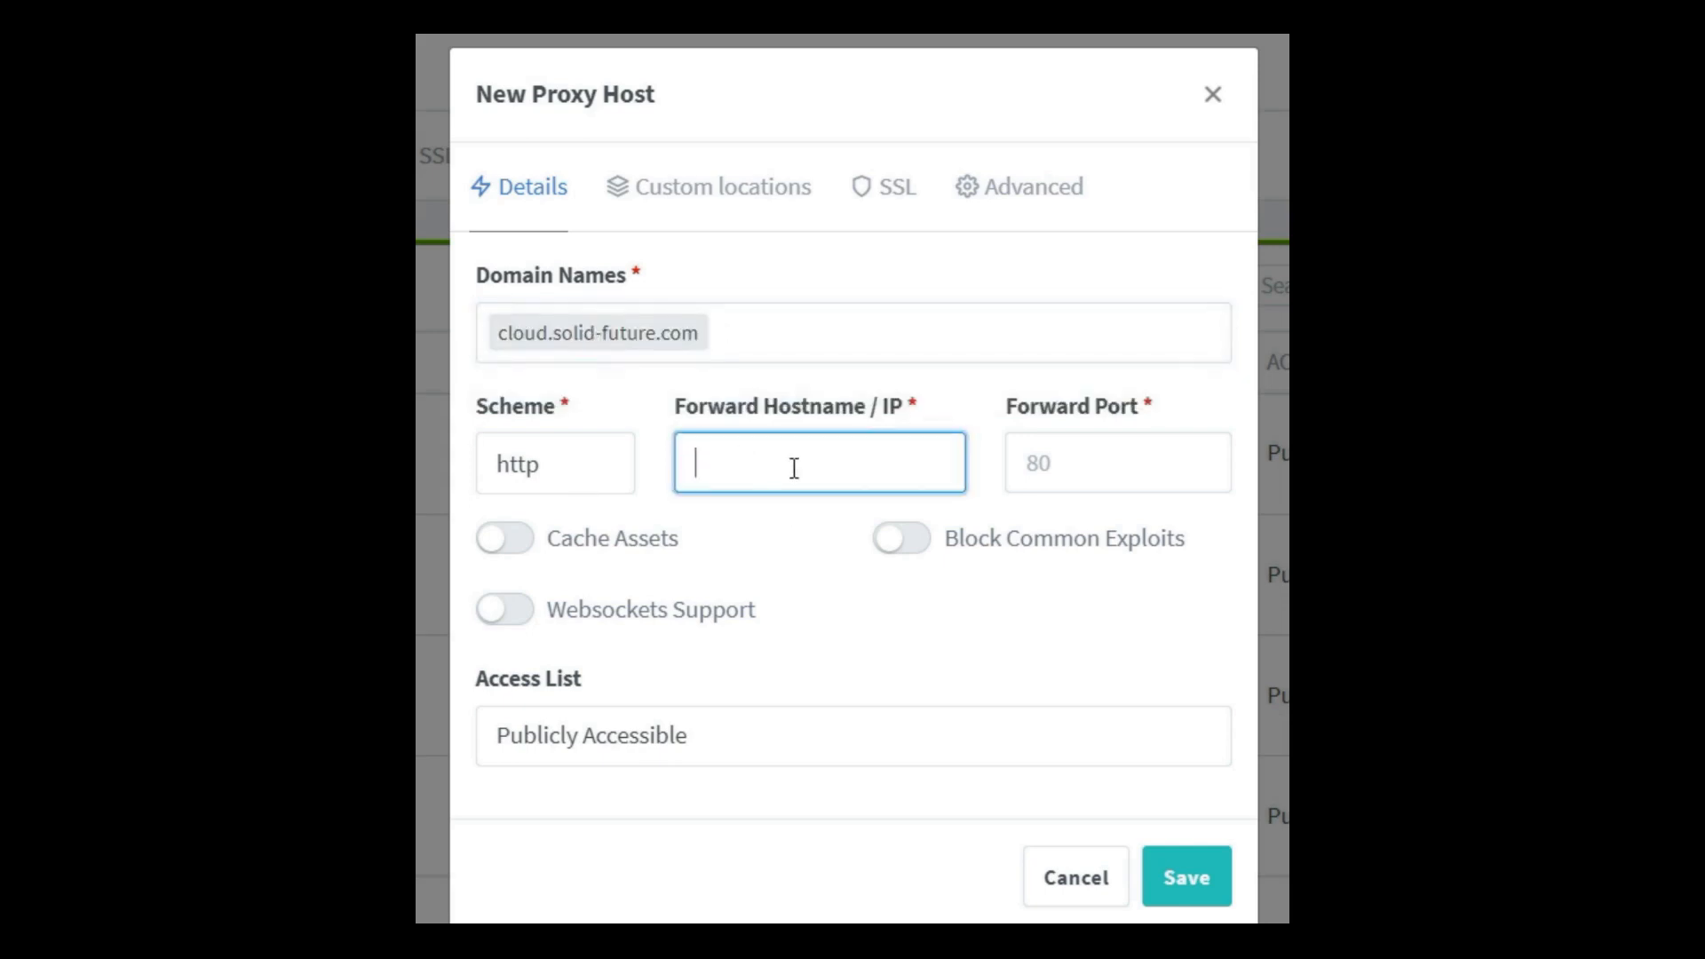
type("172.20.0.11")
left_click(1085, 478)
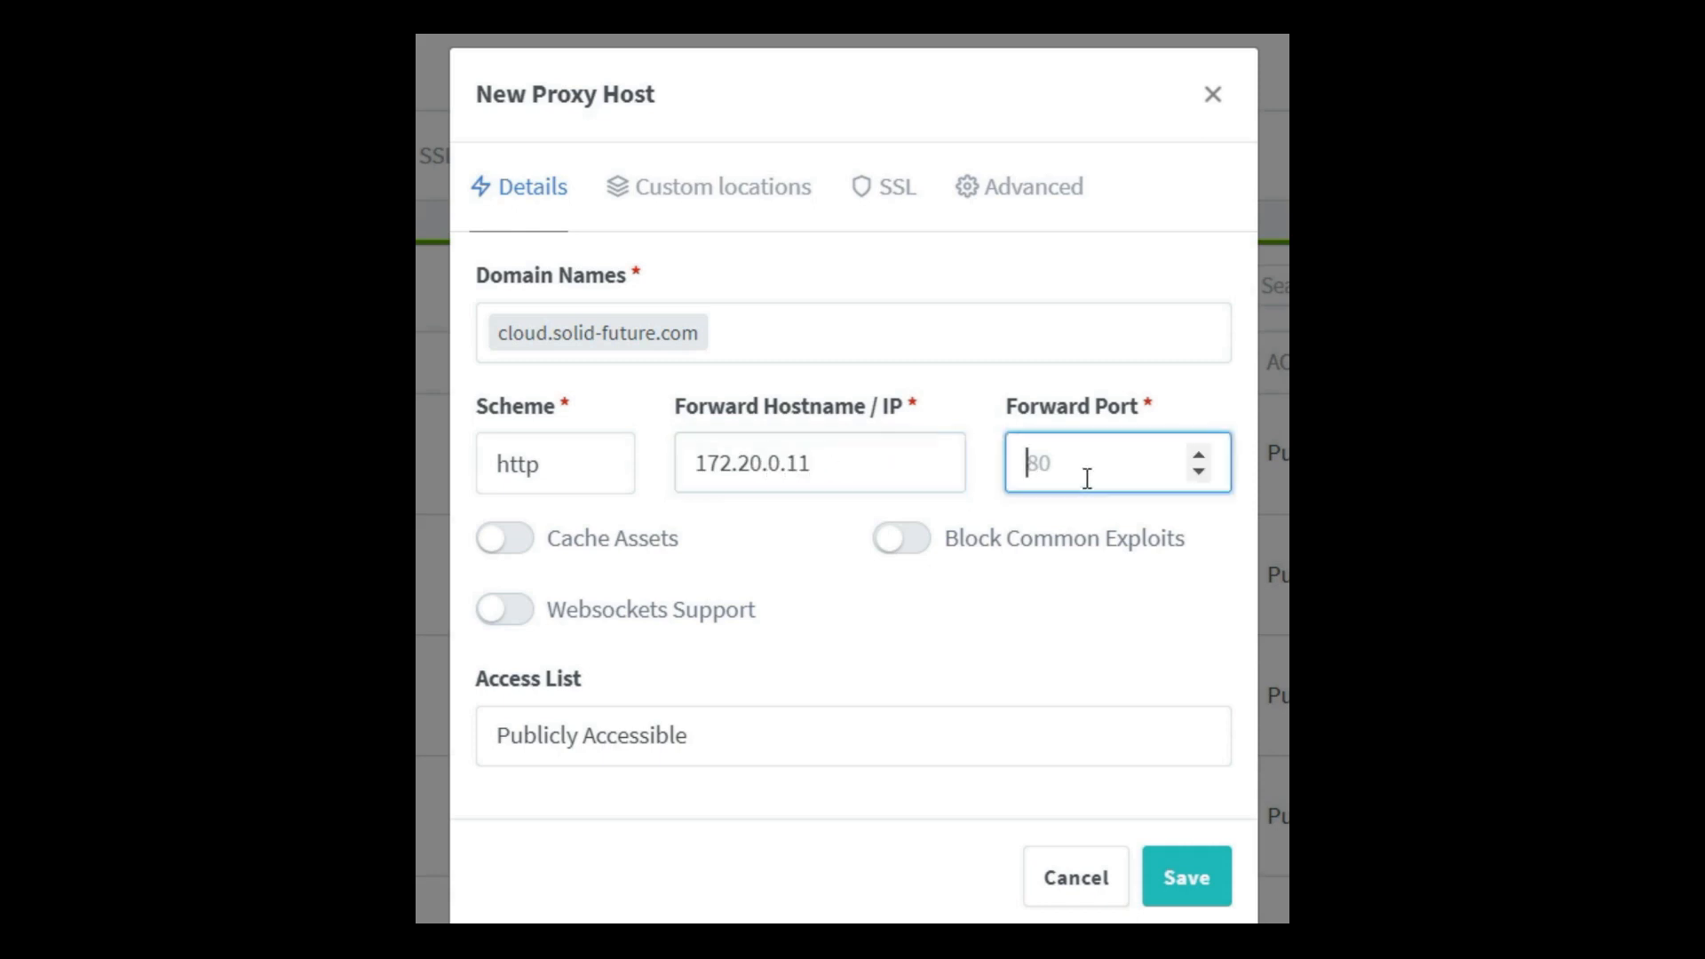
type("80")
left_click(538, 545)
left_click(536, 545)
left_click(544, 629)
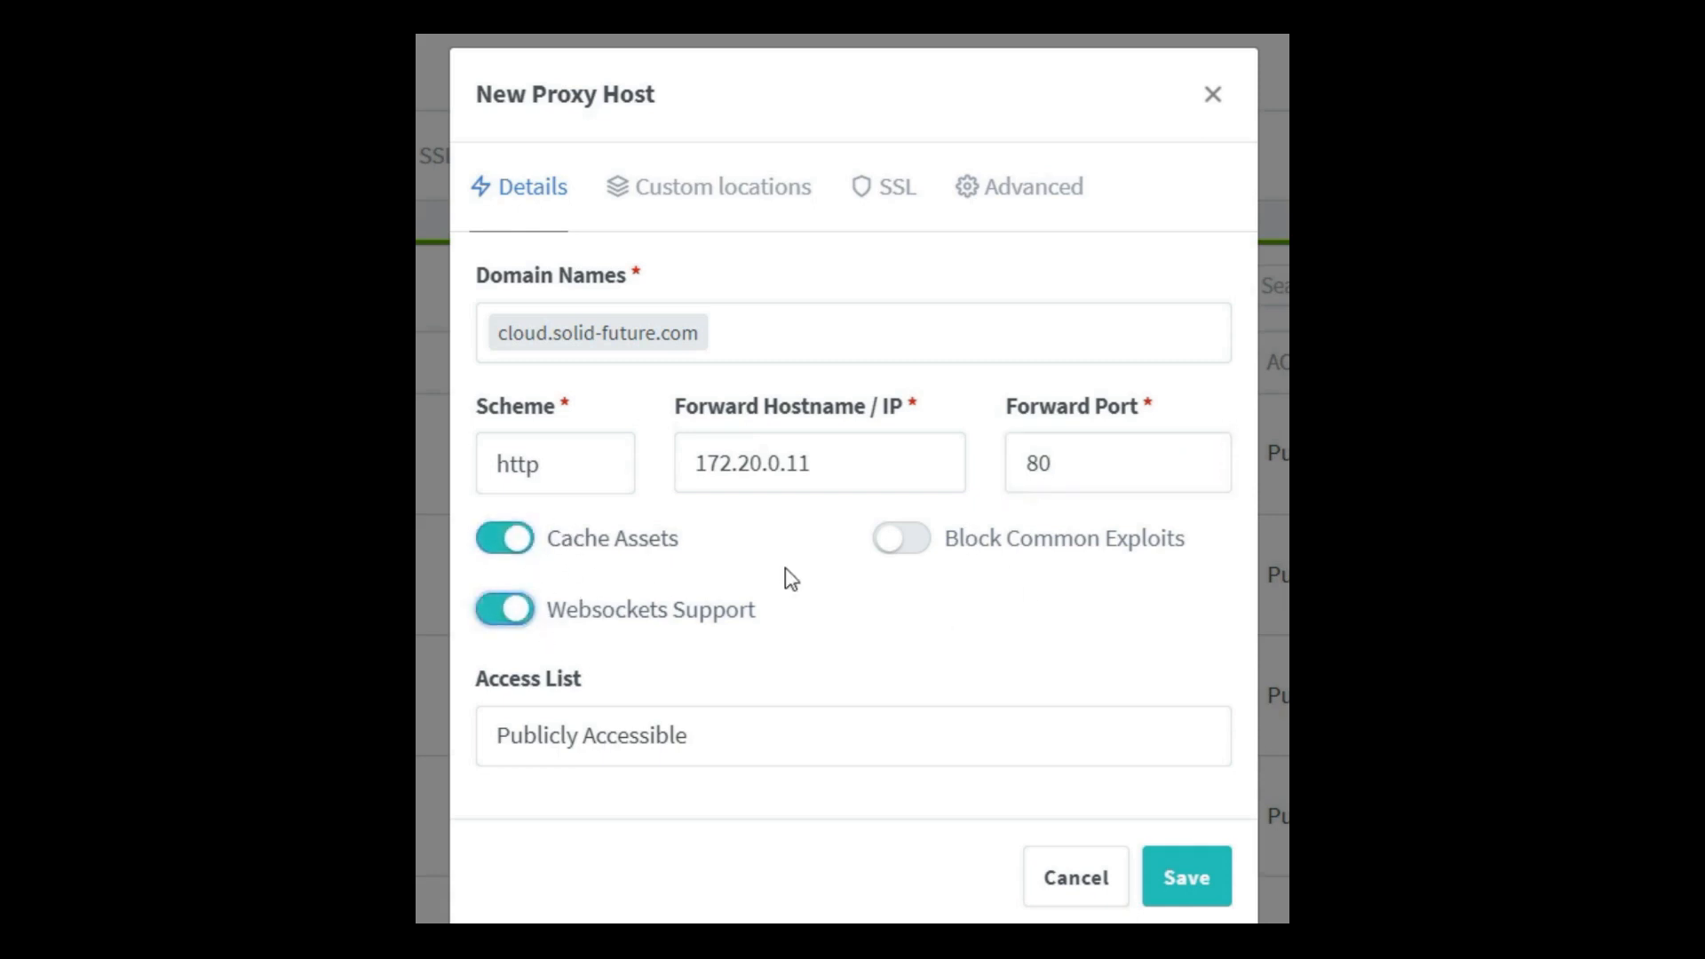
left_click(947, 556)
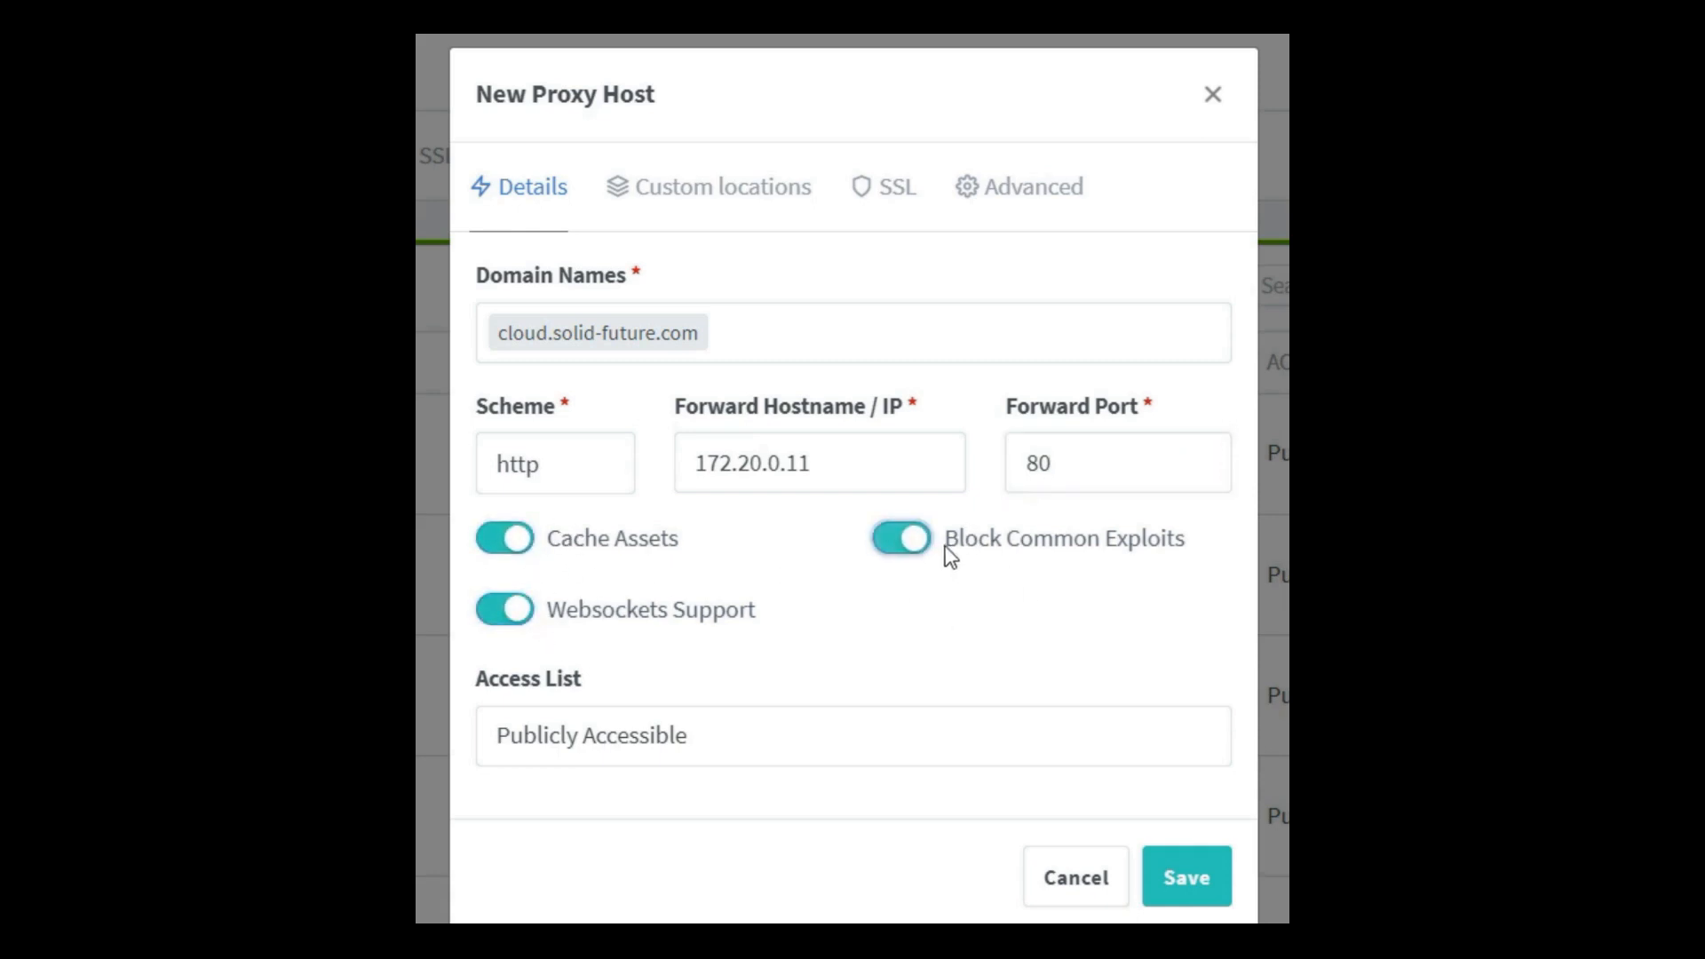
Step: Assign the cloud.solid-future.com certificate with Force SSL, HTTP/2, HSTS and HSTS subdomains, then save
left_click(877, 197)
left_click(735, 341)
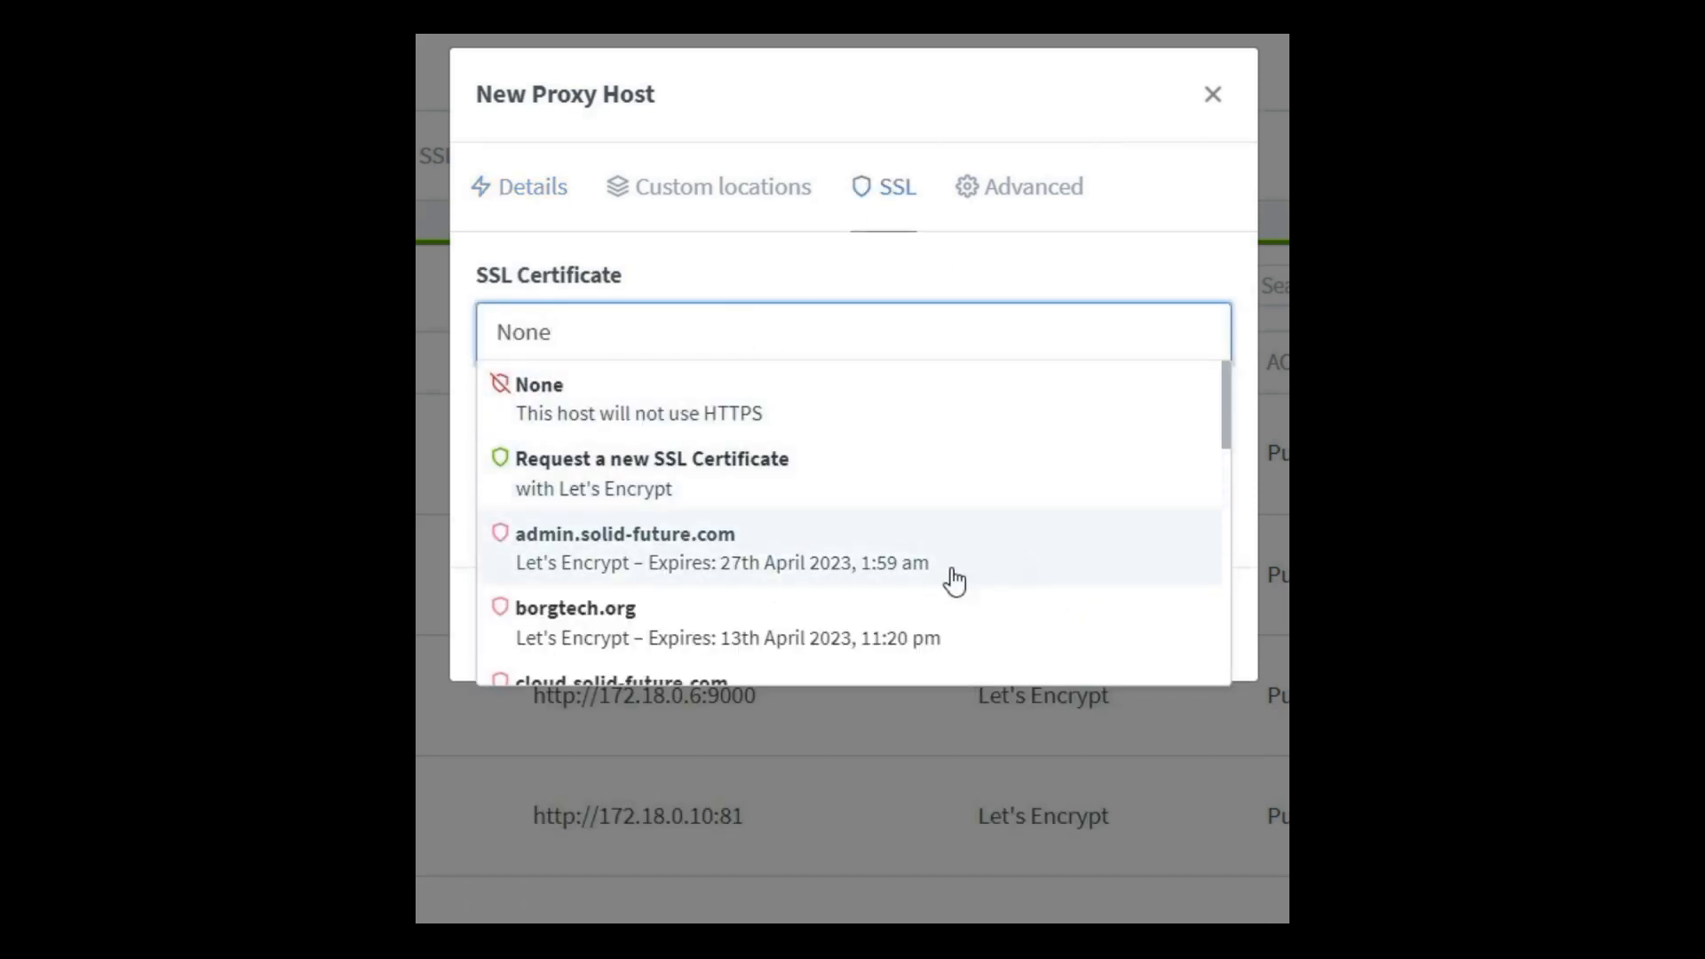
scroll(1228, 435, "down", 1)
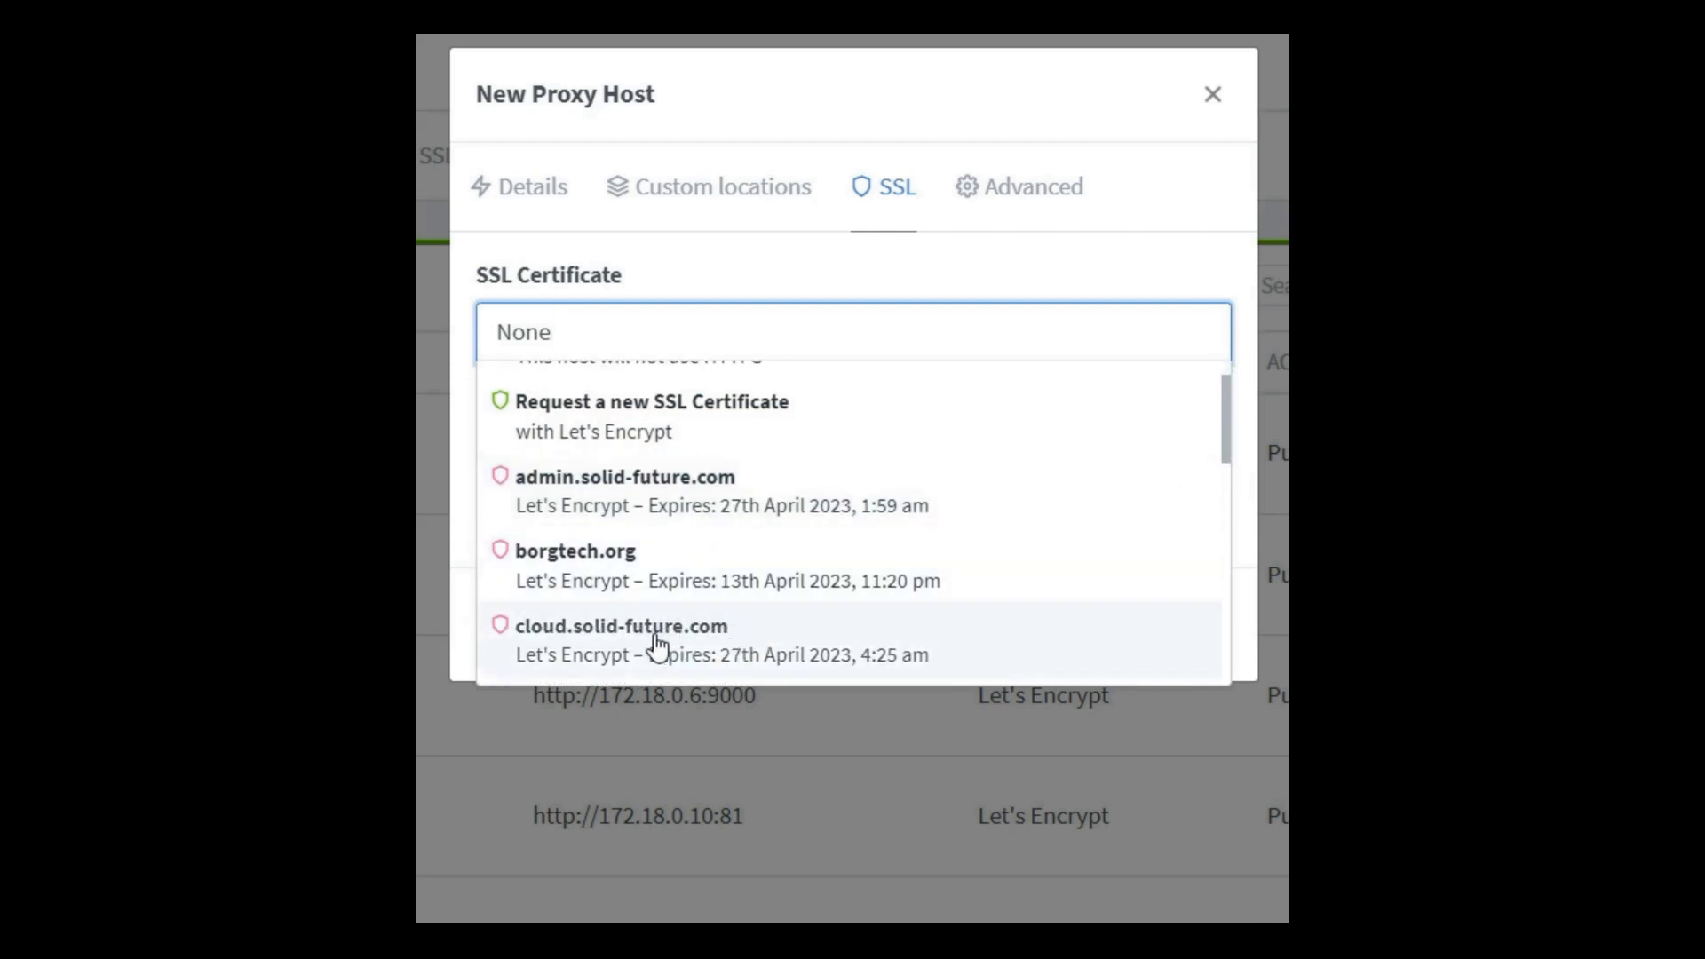
left_click(686, 653)
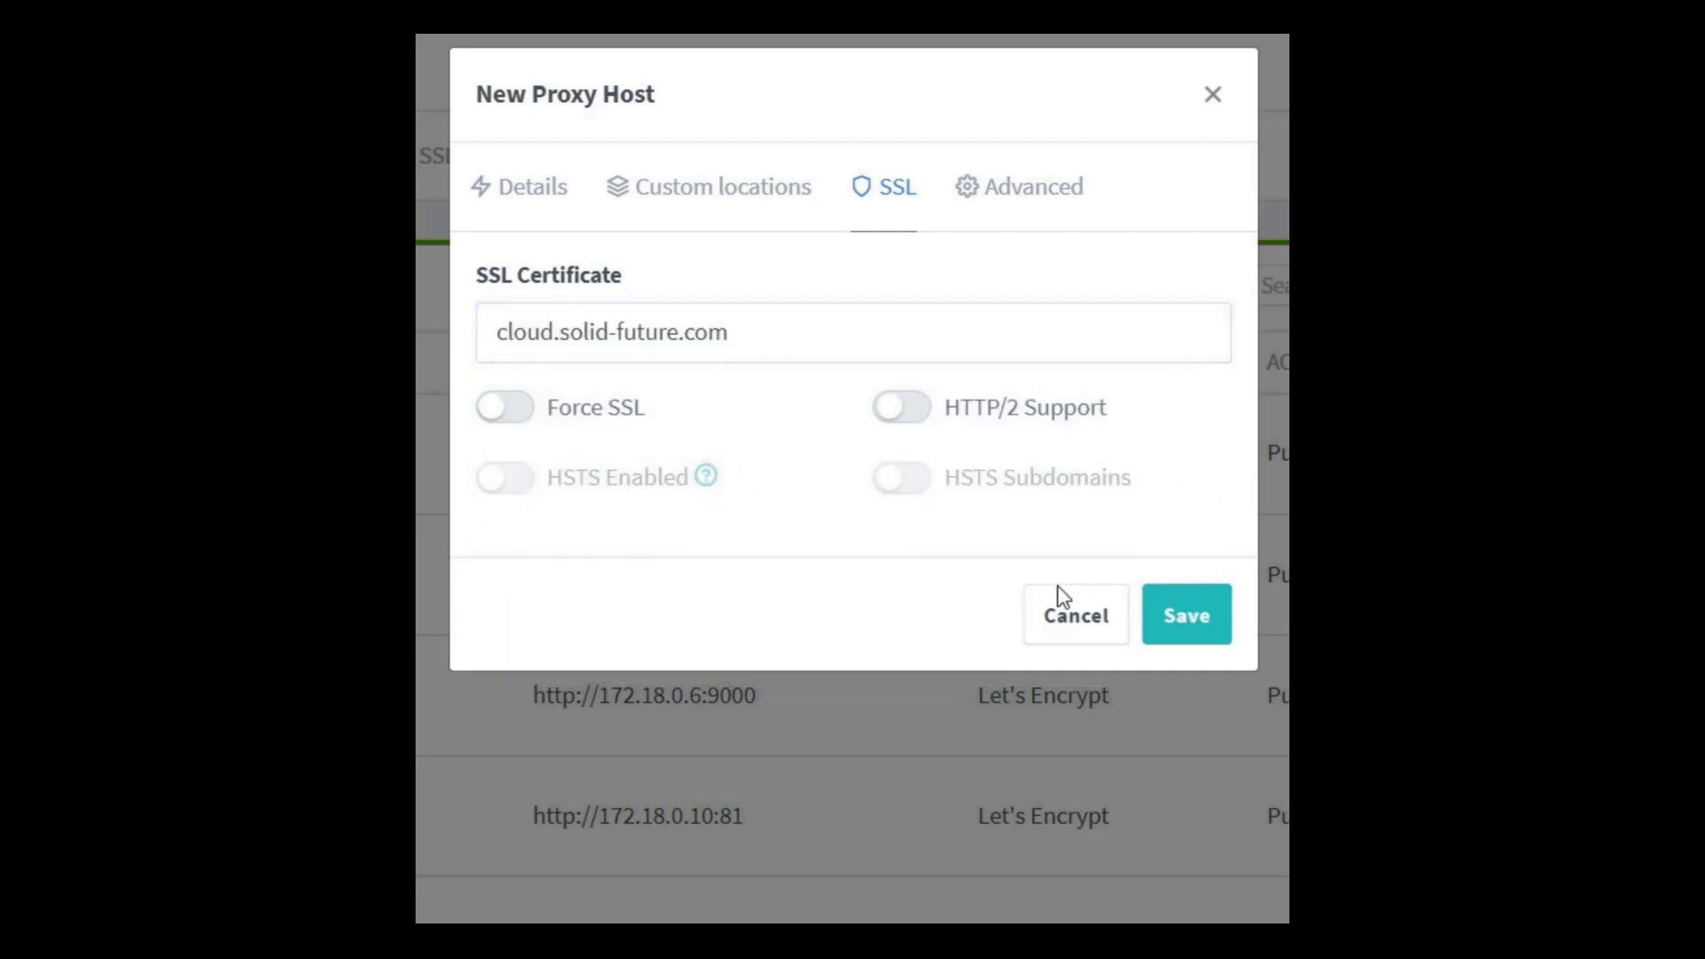
left_click(529, 414)
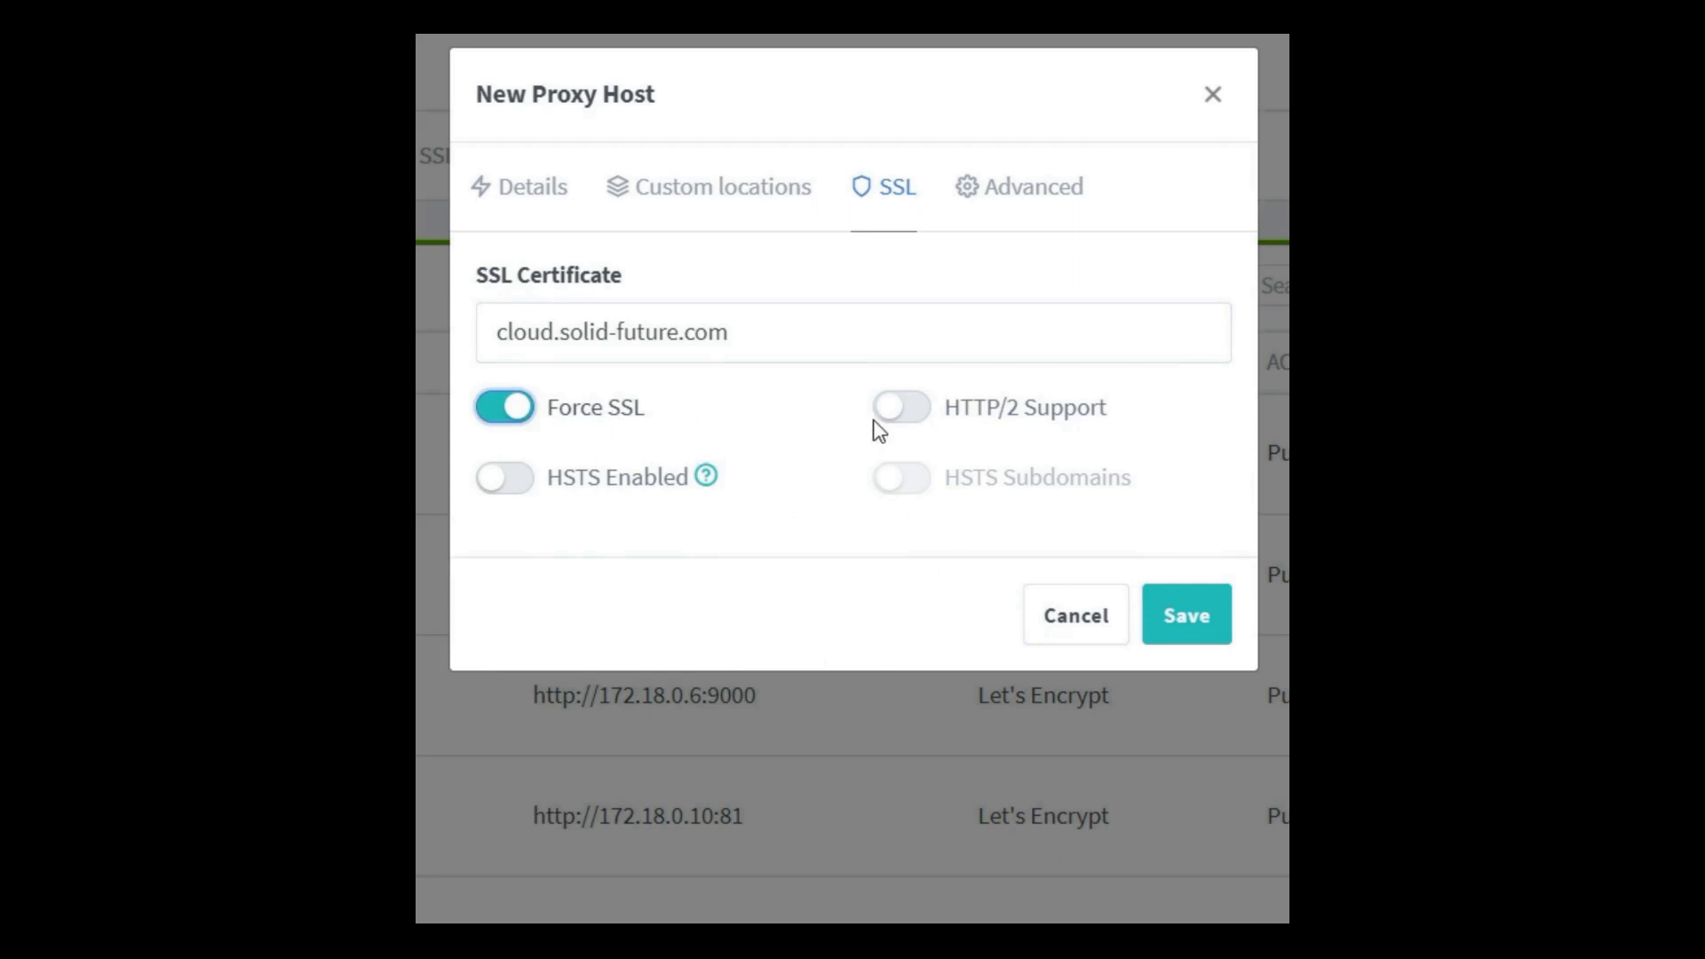
left_click(921, 414)
left_click(526, 480)
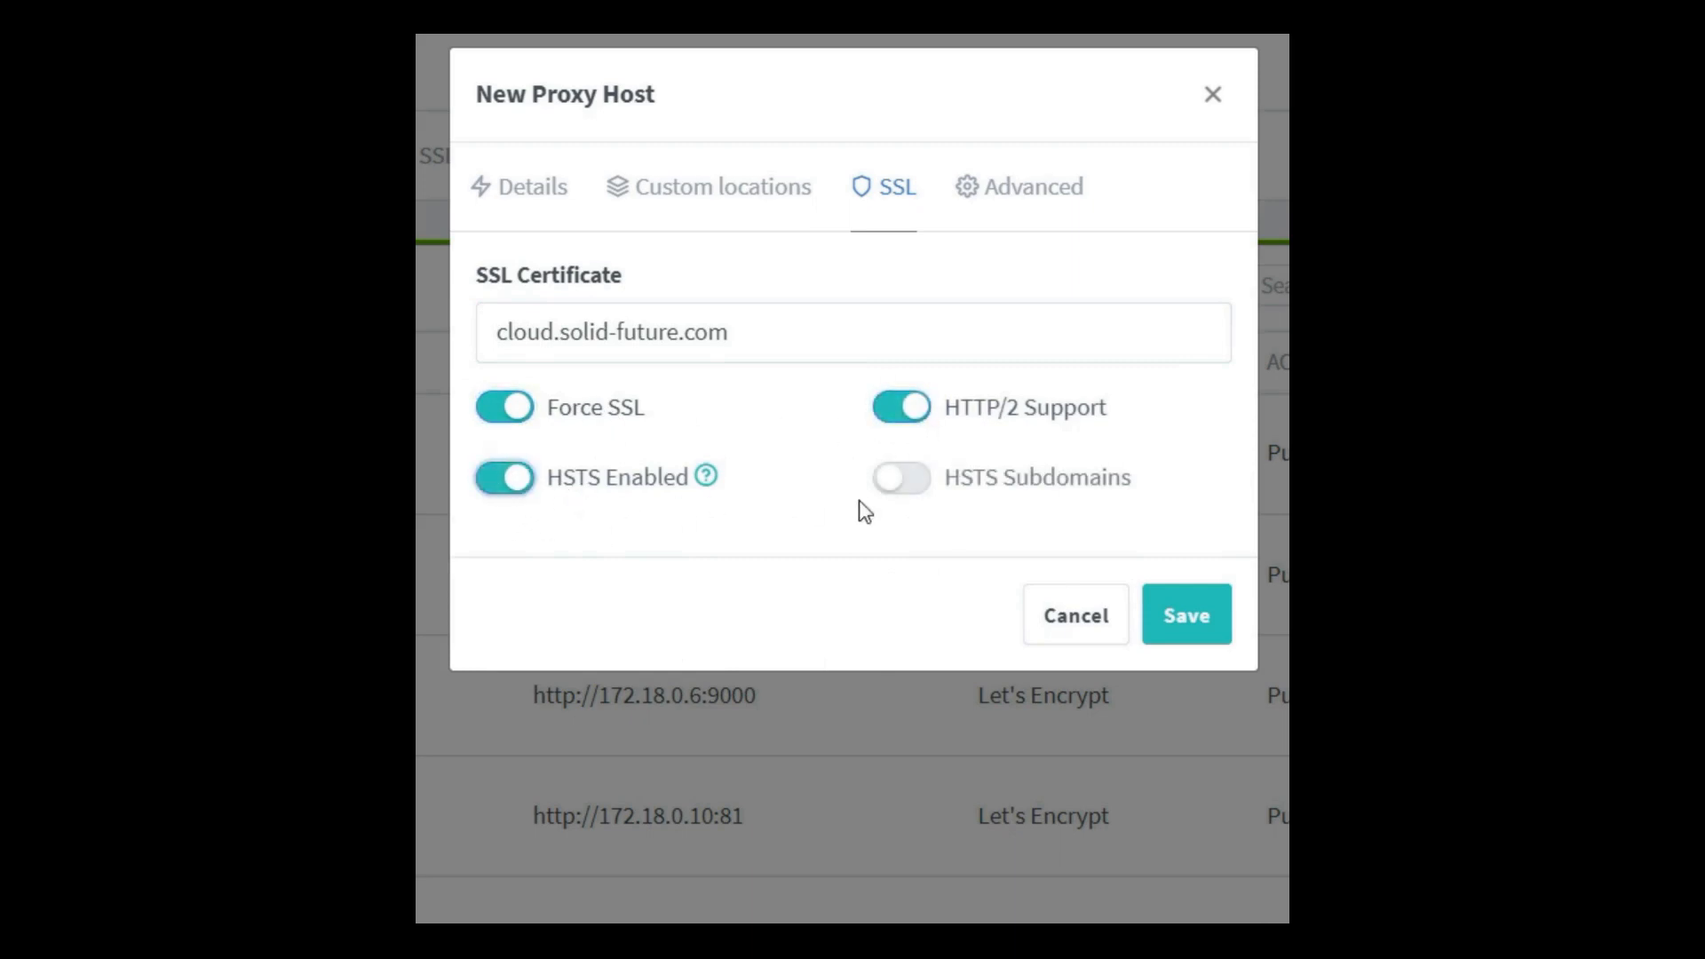
left_click(918, 479)
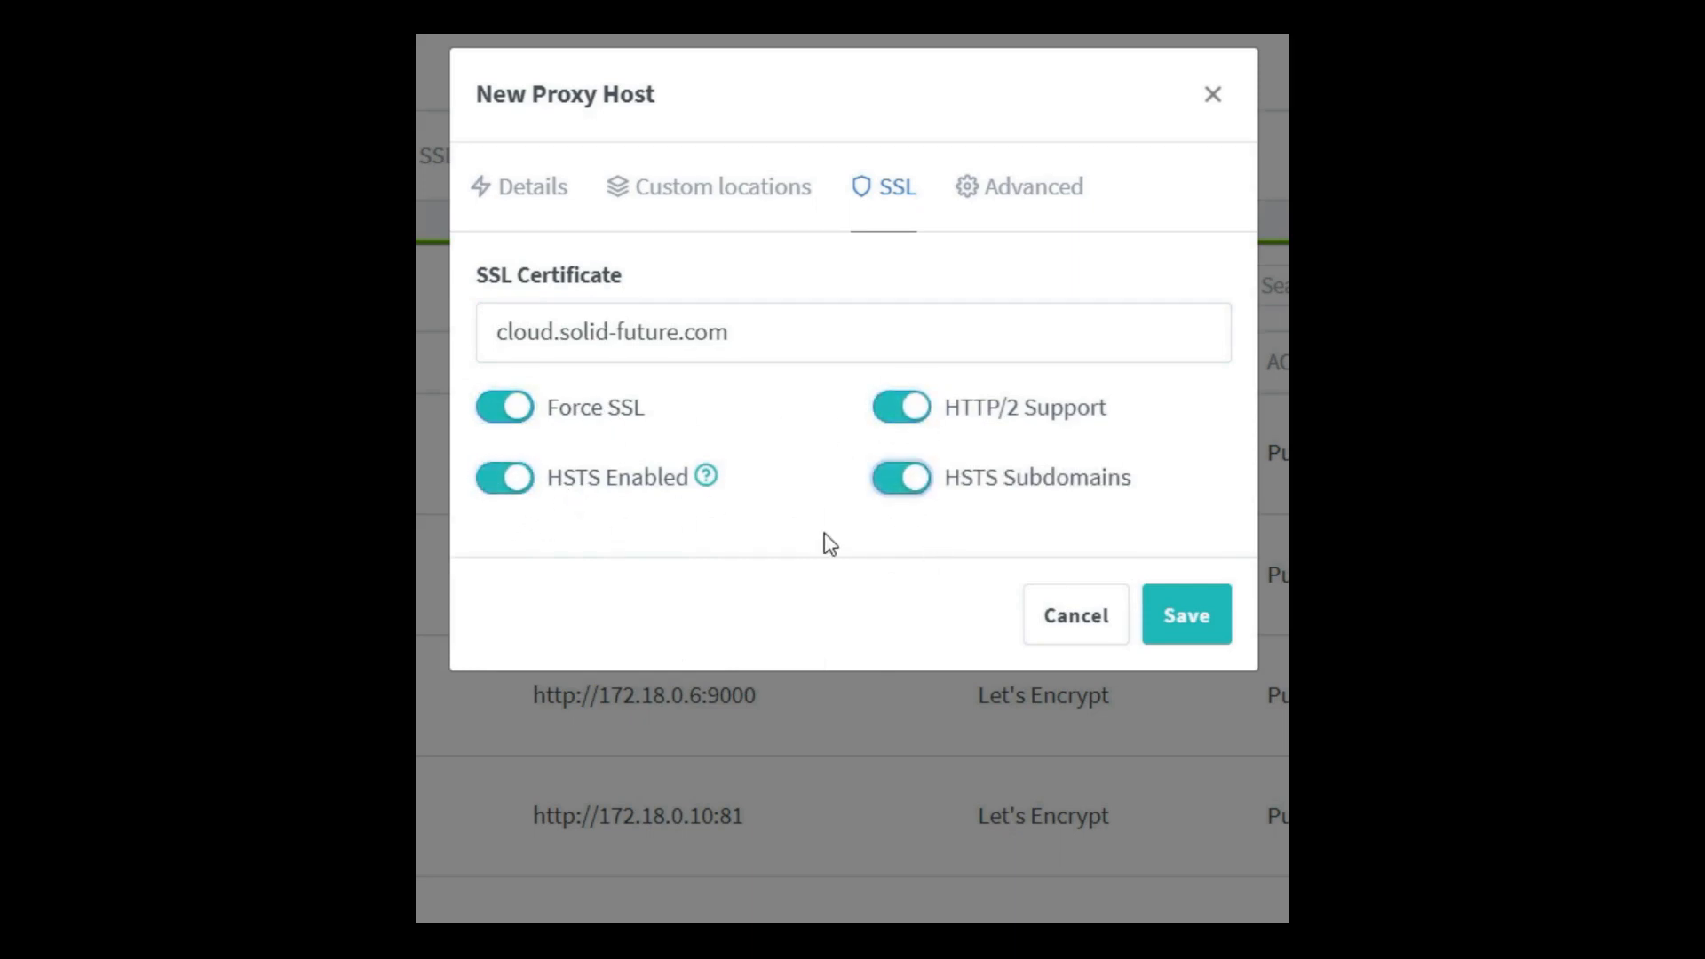
left_click(1187, 615)
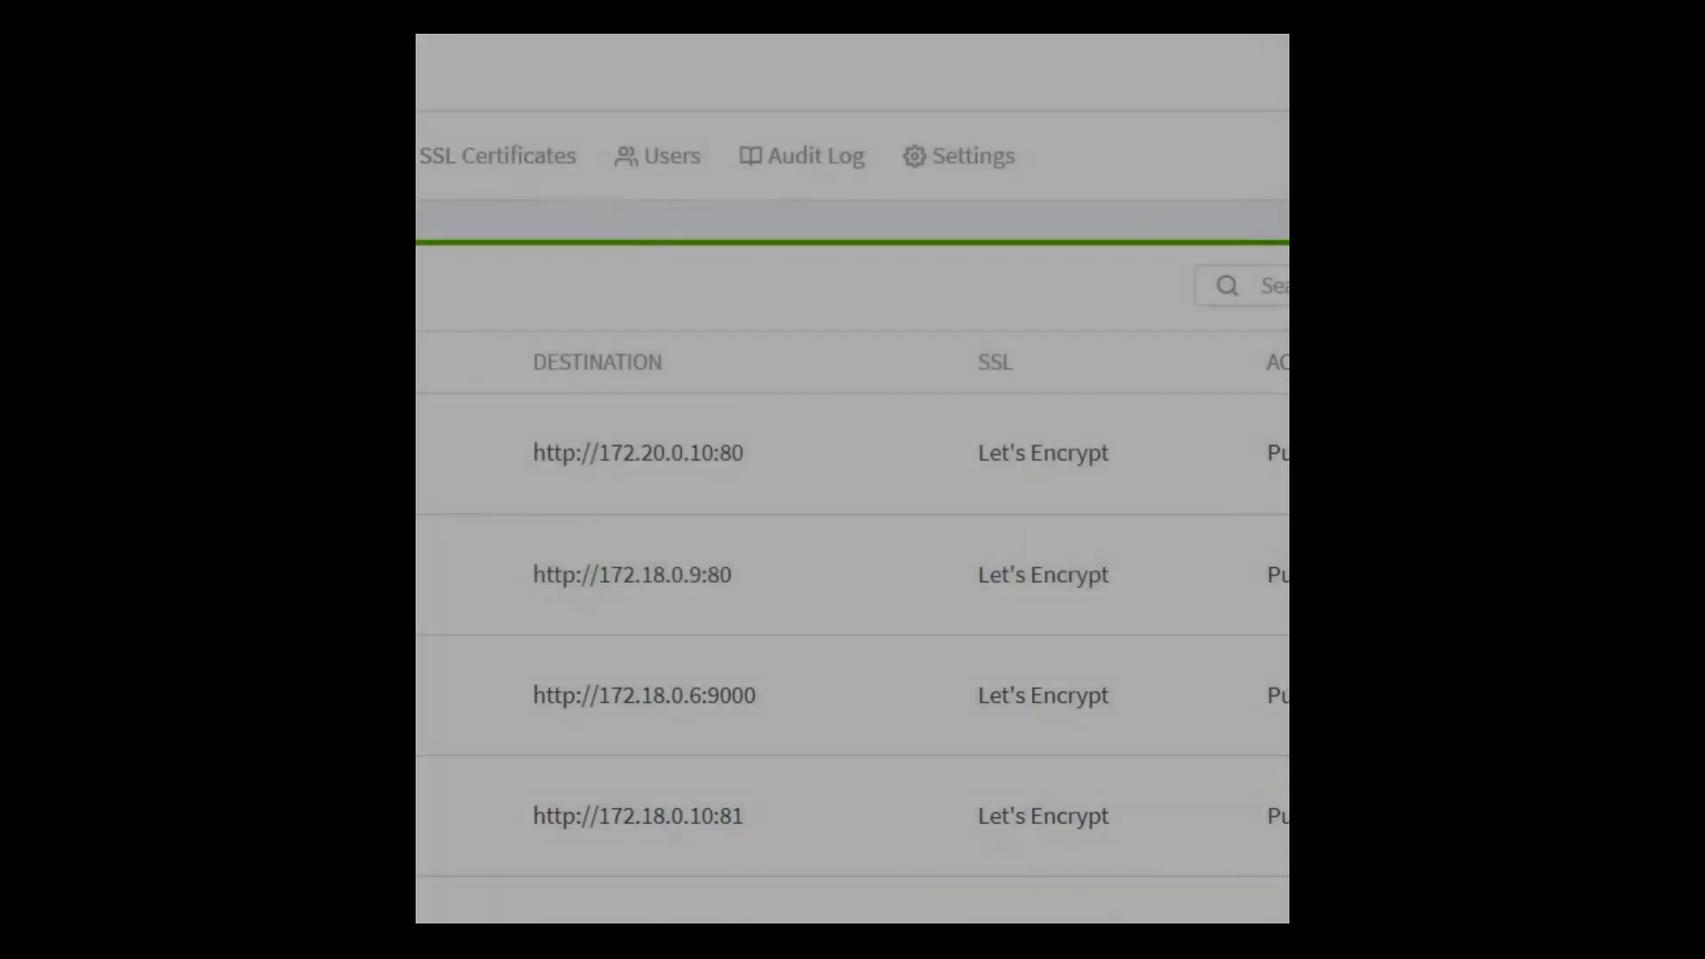